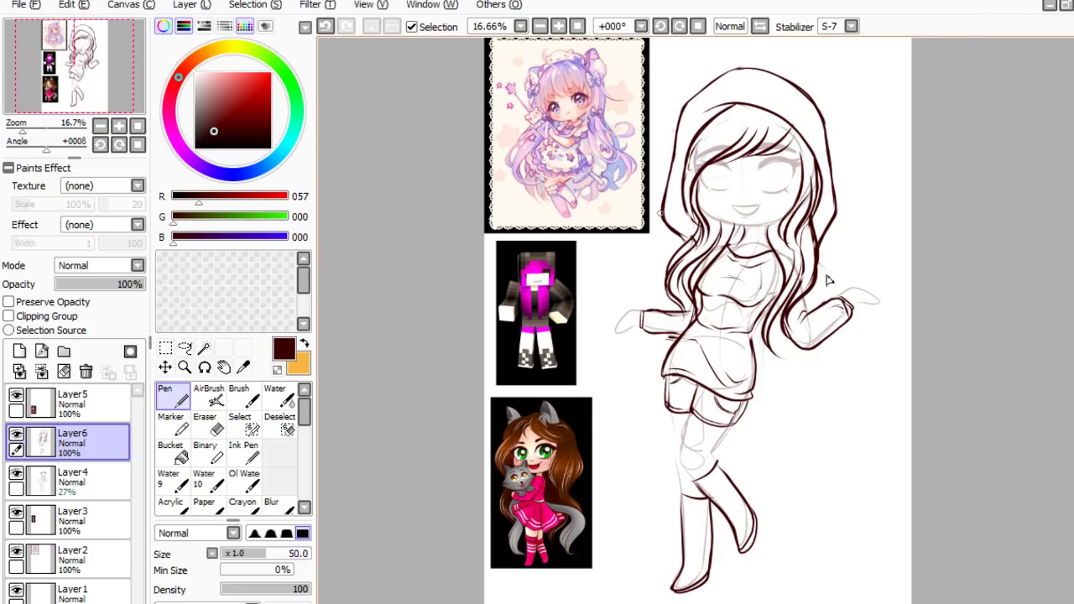
- Examine the Minecraft-style character and the pastel chibi reference pictures up close
scroll(701, 417, "up", 2)
scroll(701, 417, "up", 3)
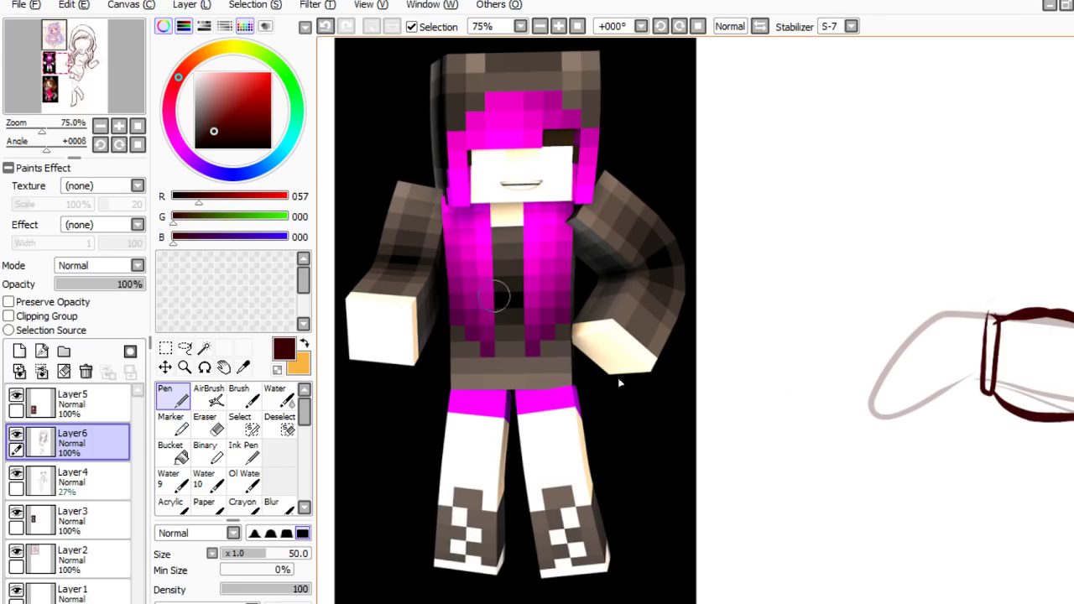
scroll(457, 319, "down", 4)
scroll(640, 109, "up", 1)
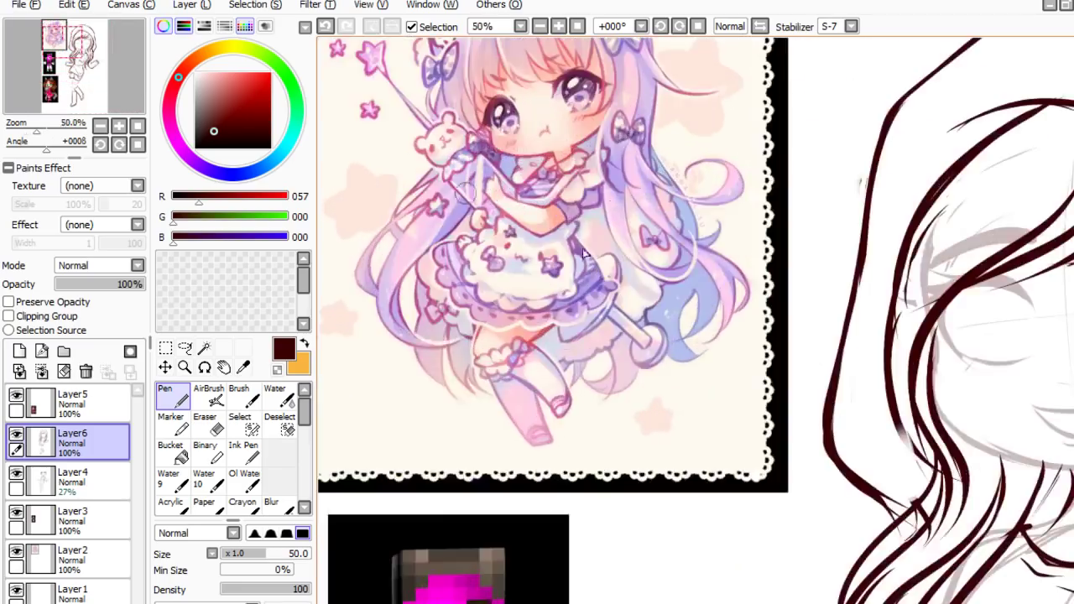
scroll(522, 290, "down", 2)
scroll(659, 536, "up", 3)
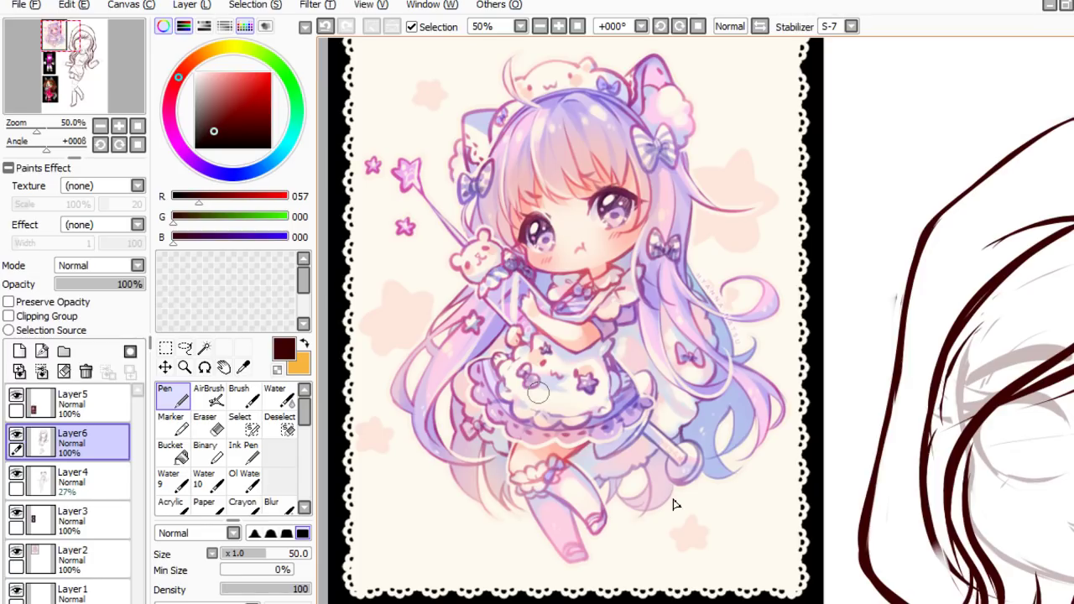
scroll(676, 504, "down", 2)
scroll(678, 495, "down", 3)
scroll(681, 489, "up", 1)
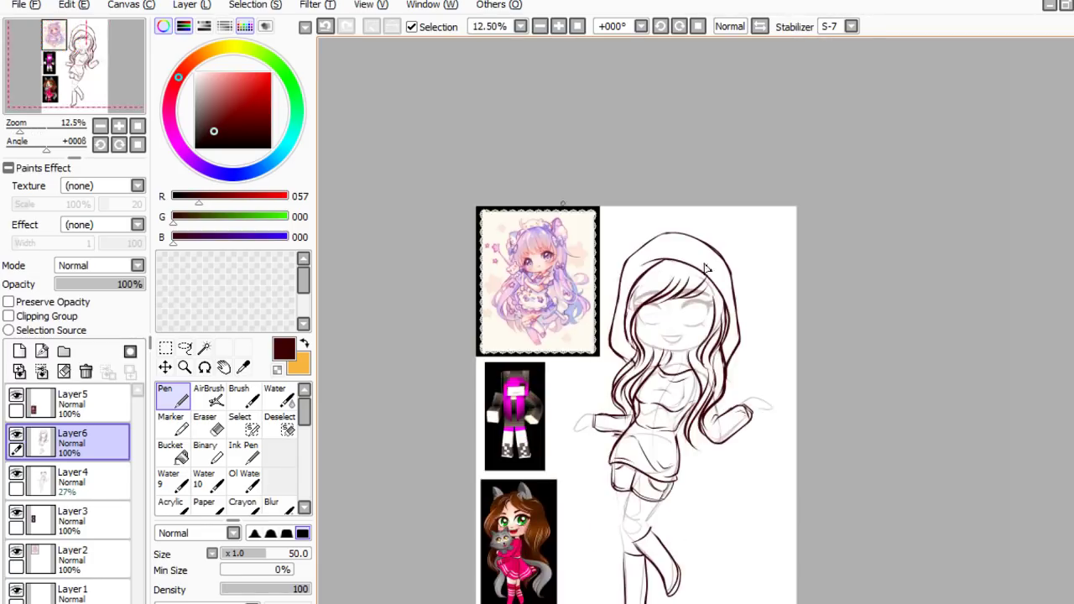
- Examine the cat-eared girl reference picture and compare it with the whole hooded character sketch
scroll(705, 268, "up", 4)
scroll(624, 348, "down", 5)
scroll(638, 547, "up", 5)
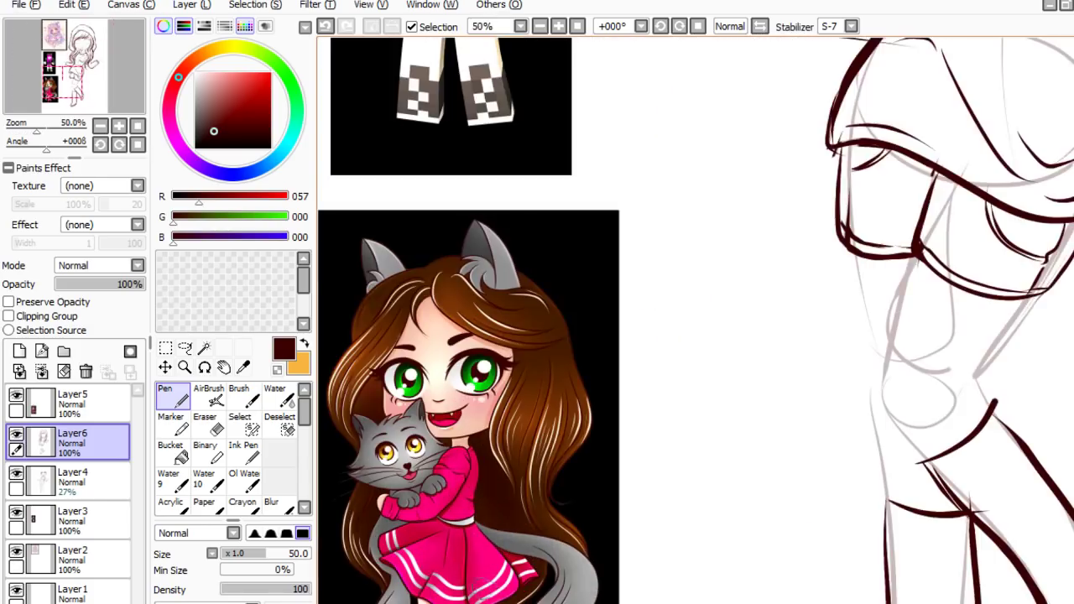
scroll(463, 414, "up", 1)
scroll(737, 346, "down", 3)
scroll(648, 416, "up", 3)
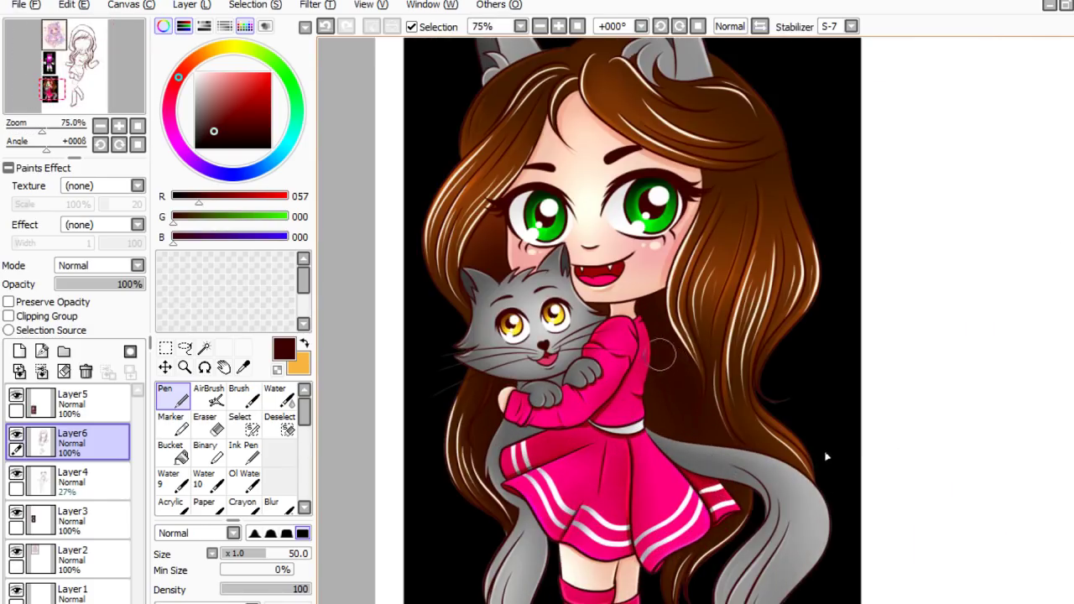
scroll(687, 494, "down", 5)
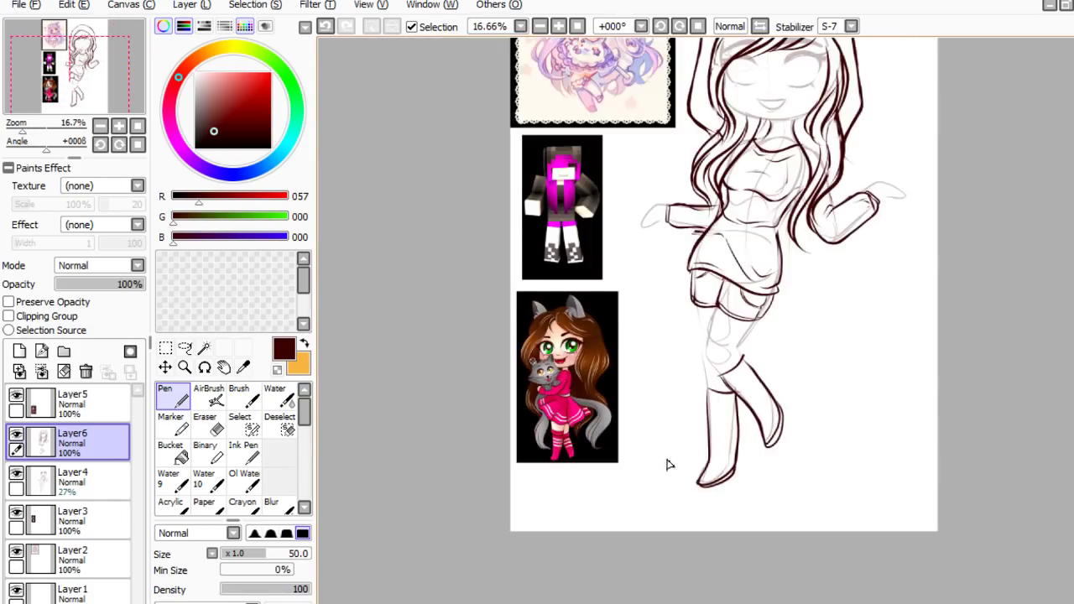
scroll(668, 458, "down", 1)
scroll(770, 401, "up", 1)
scroll(769, 402, "up", 1)
scroll(755, 438, "down", 2)
scroll(982, 238, "up", 1)
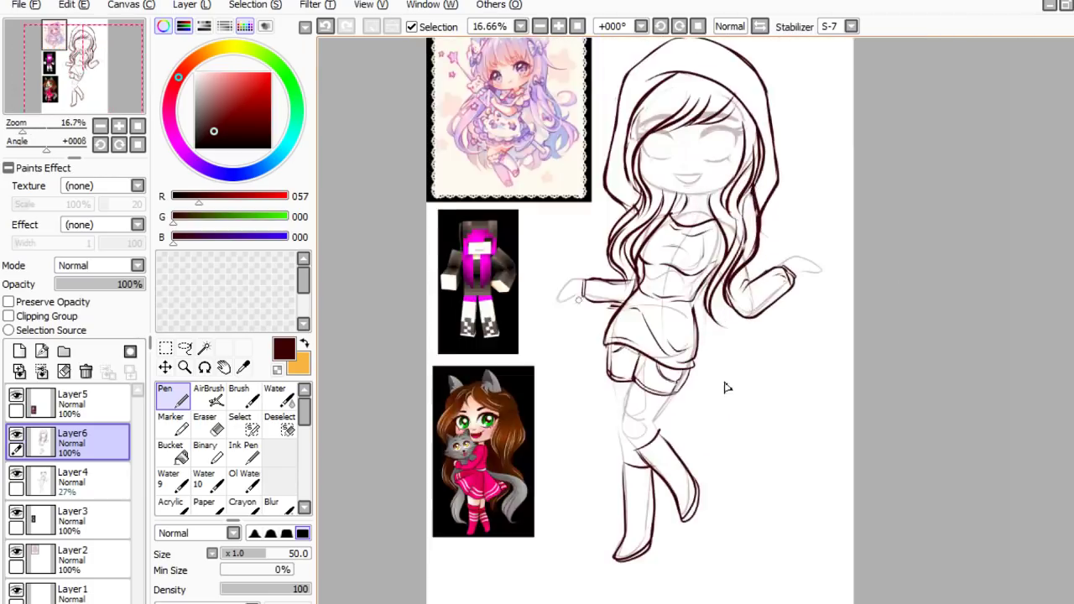
scroll(728, 388, "up", 2)
scroll(754, 408, "down", 3)
scroll(714, 492, "up", 1)
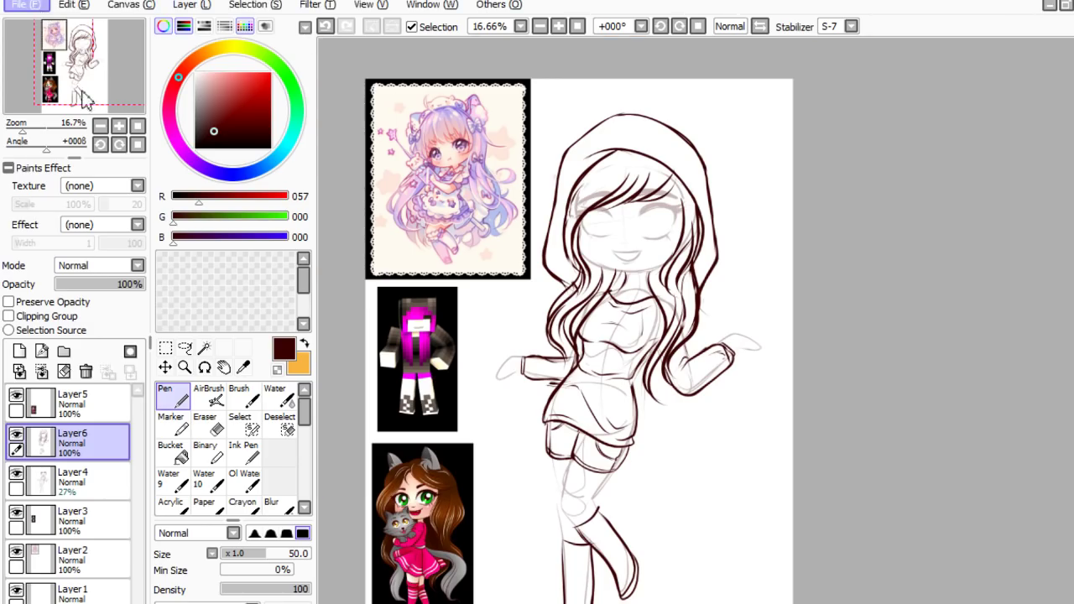
- Paste the hoodie reference sheet as a new layer and enlarge it proportionally to over half the canvas width
key("ctrl+v")
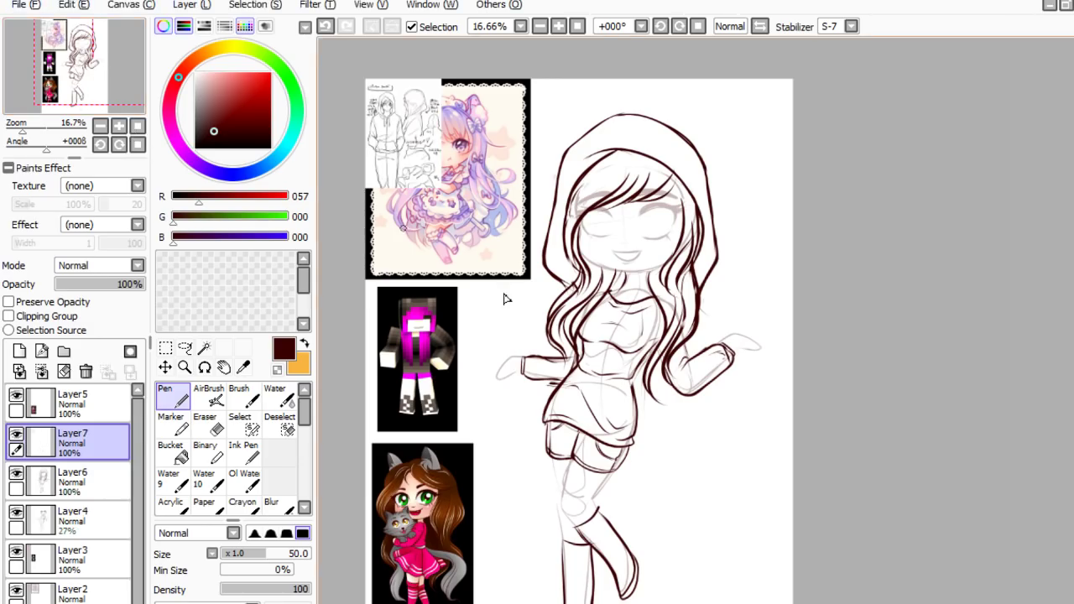
left_click(166, 348)
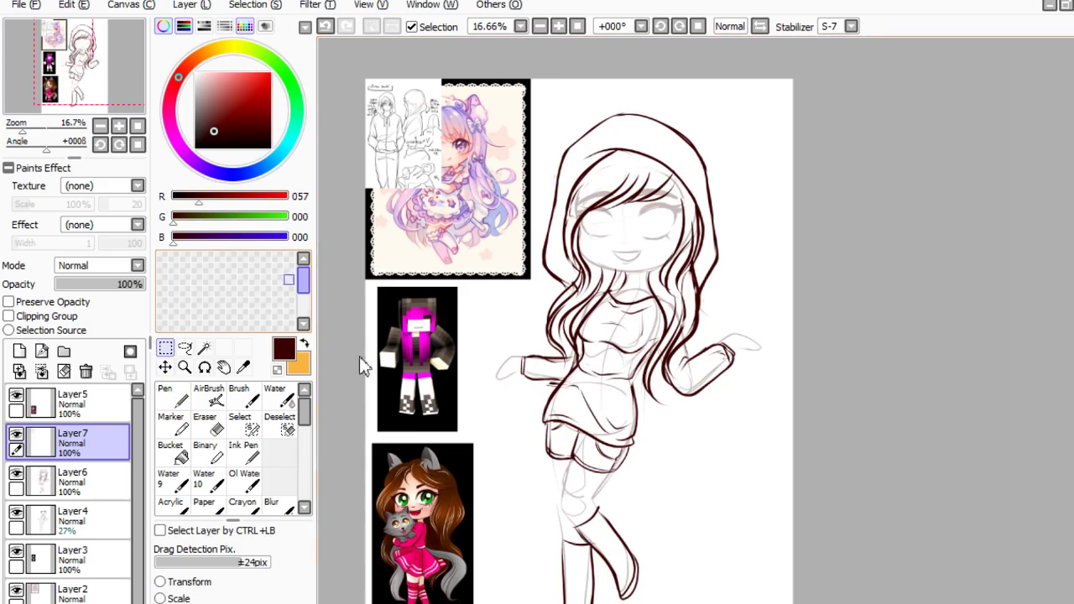
key("ctrl+t")
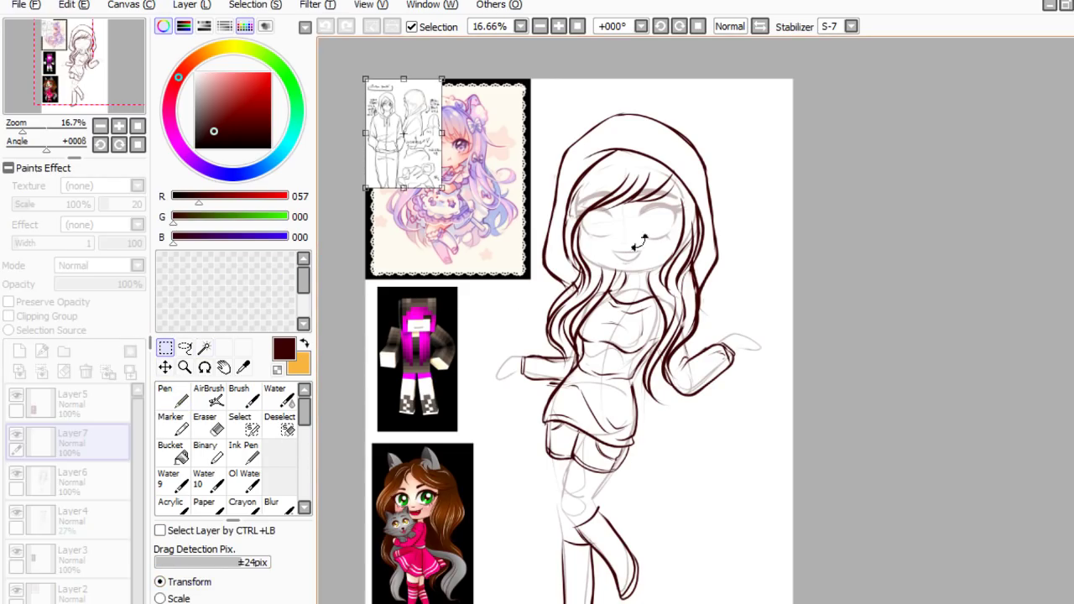
mouse_move(554, 246)
left_mouse_down()
mouse_move(795, 545)
mouse_move(779, 552)
left_mouse_up()
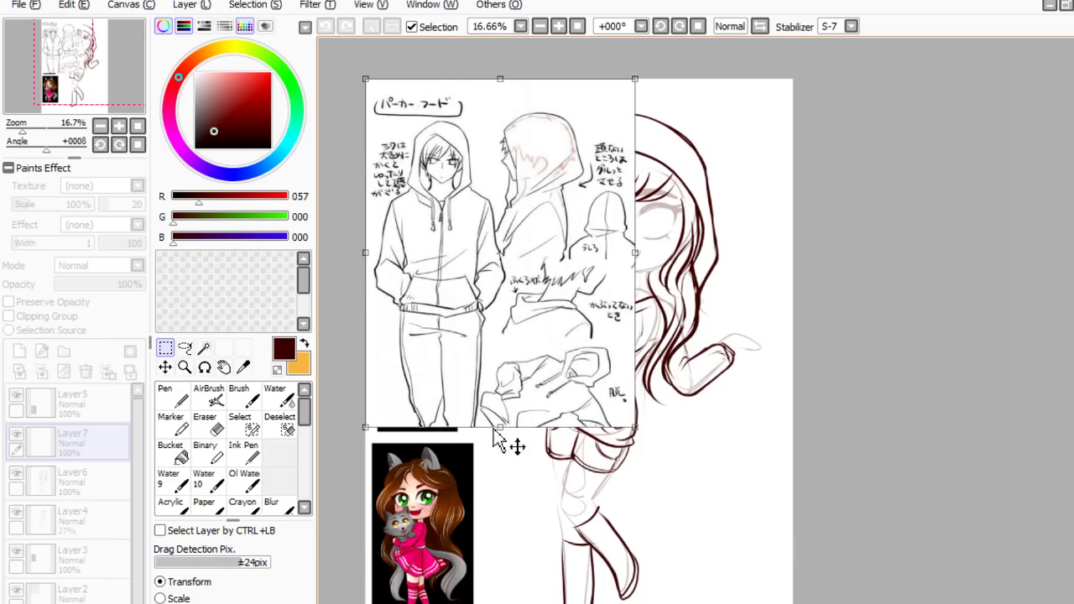
key("Return")
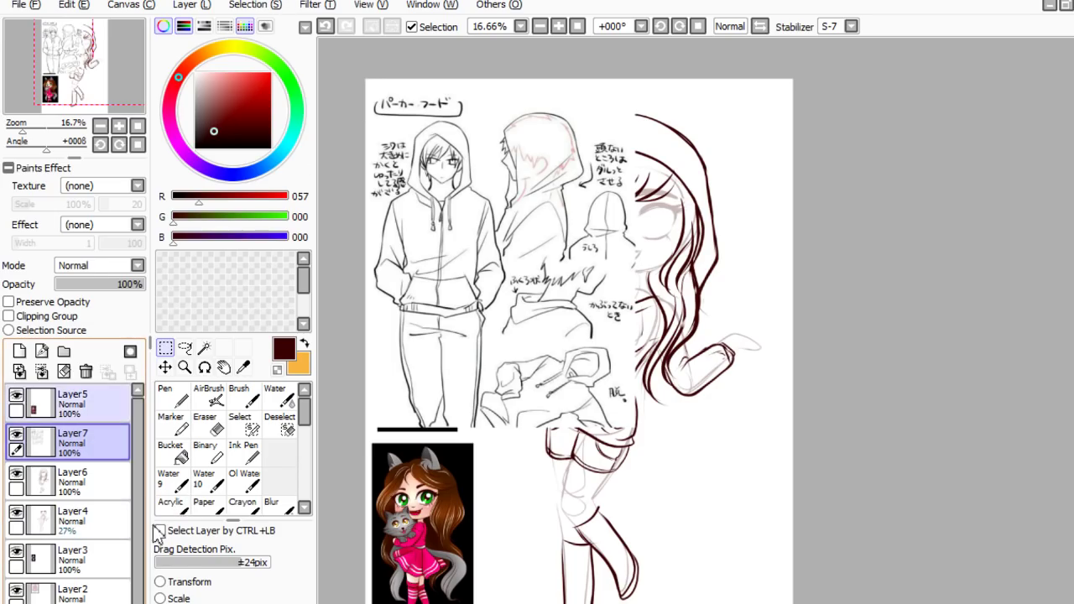
- Place Layer7 directly below Layer3 and move the hoodie reference sheet to the canvas's lower-right corner
left_click_drag(84, 442, 84, 580)
left_click(164, 366)
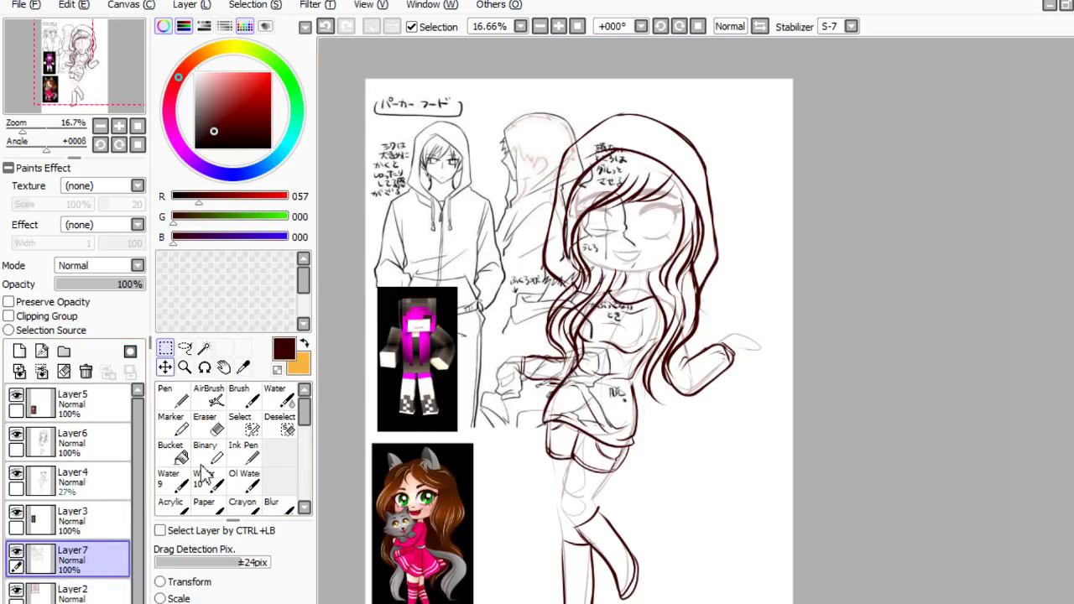
mouse_move(572, 327)
left_mouse_down()
mouse_move(617, 437)
mouse_move(604, 431)
mouse_move(567, 344)
mouse_move(568, 279)
mouse_move(596, 370)
mouse_move(695, 457)
mouse_move(918, 565)
mouse_move(883, 603)
left_mouse_up()
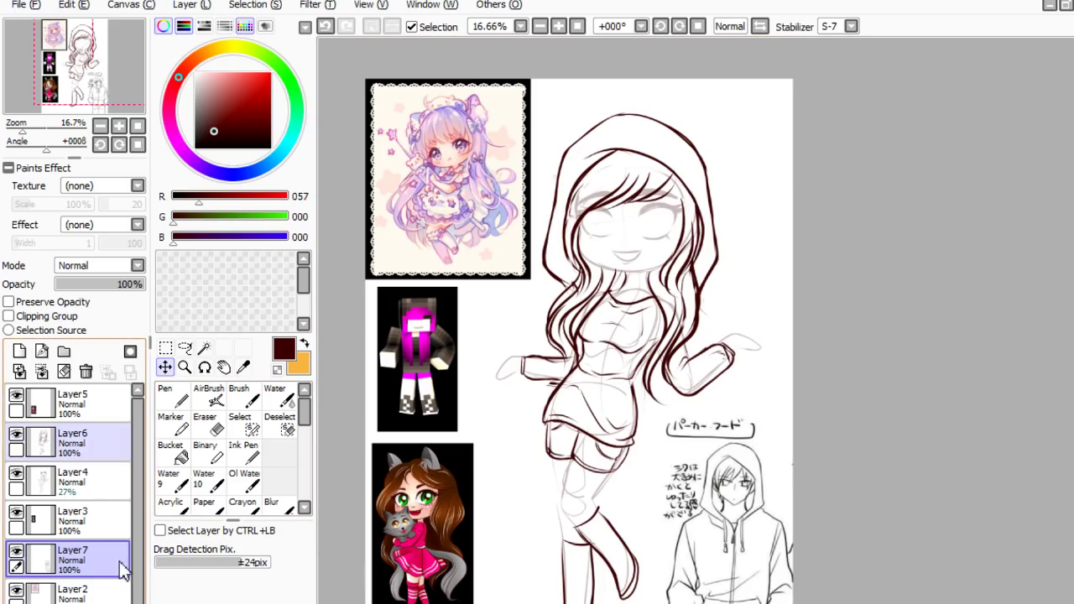
- Hide the hair-and-clothing sketch on Layer6 and try a pen stroke across the body's waist on Layer4
left_click(98, 442)
left_click(16, 434)
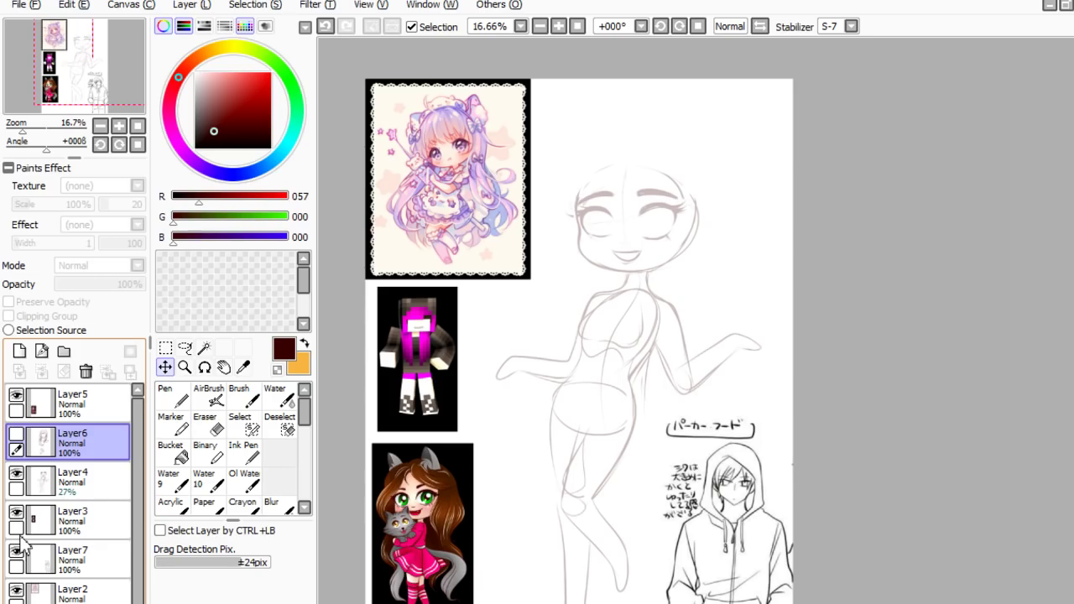
left_click(168, 394)
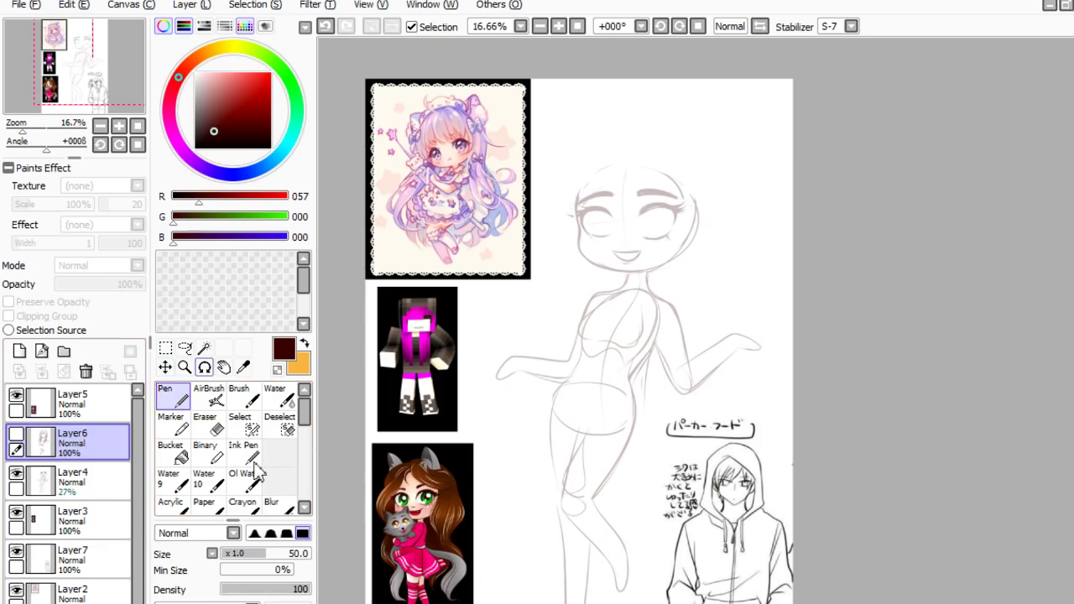
left_click(80, 478)
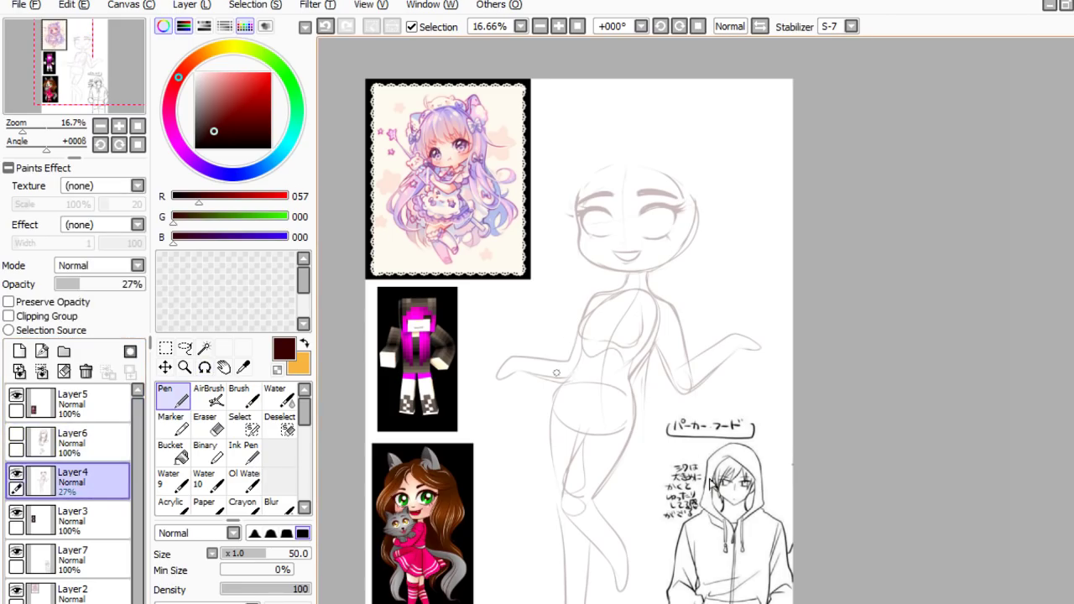
left_click_drag(564, 379, 660, 384)
key("ctrl+z")
- Add a new layer above Layer4, choose bright red, and try a straight line across the body's waist
left_click(19, 350)
left_click(269, 73)
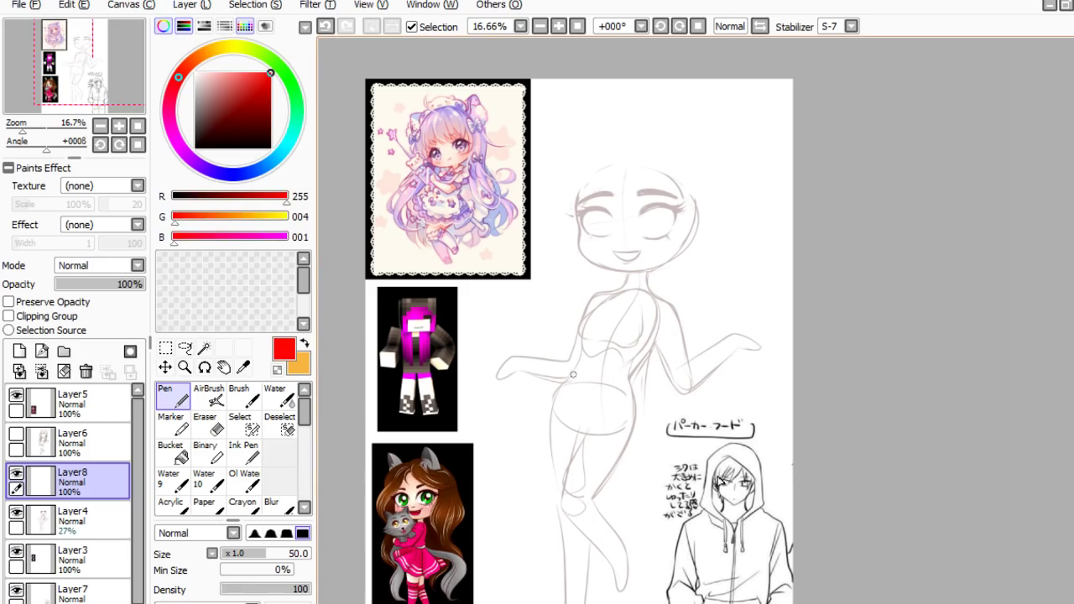
left_click_drag(567, 371, 686, 386)
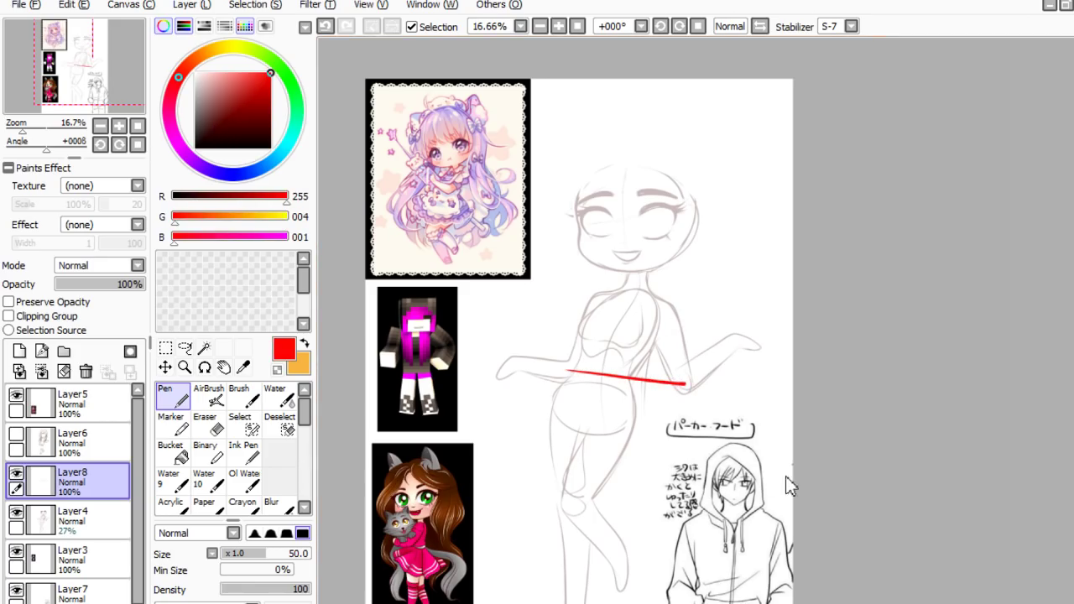
key("ctrl+z")
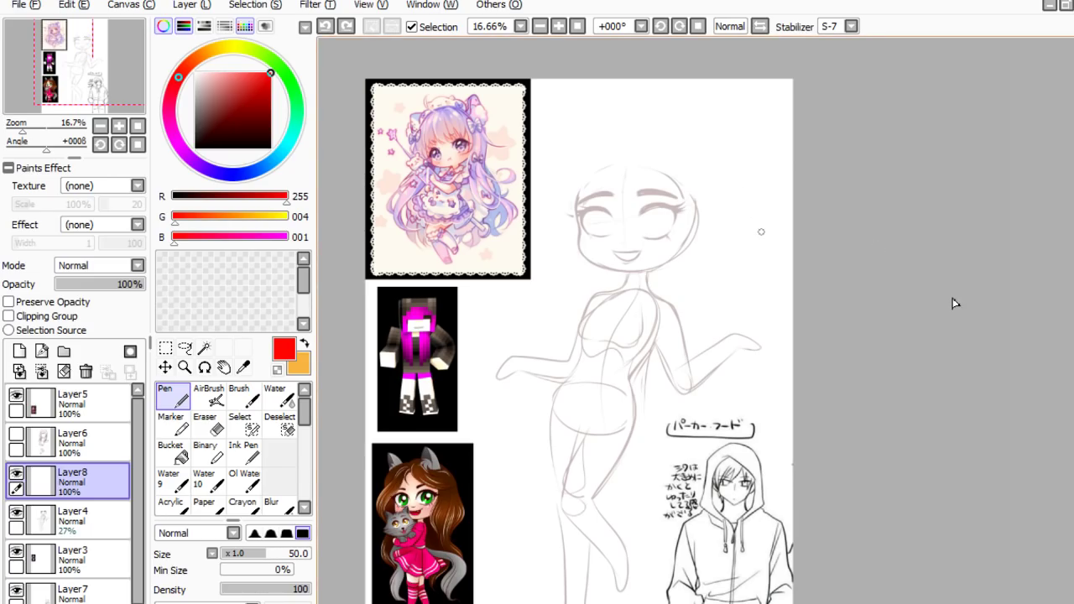
- Mark a red dot at the waist and draw a thin red guide line across the shoulders
left_click(593, 375)
left_click_drag(596, 293, 681, 300)
key("ctrl+z")
left_click_drag(607, 292, 666, 299)
key("ctrl+z")
left_click_drag(598, 293, 665, 300)
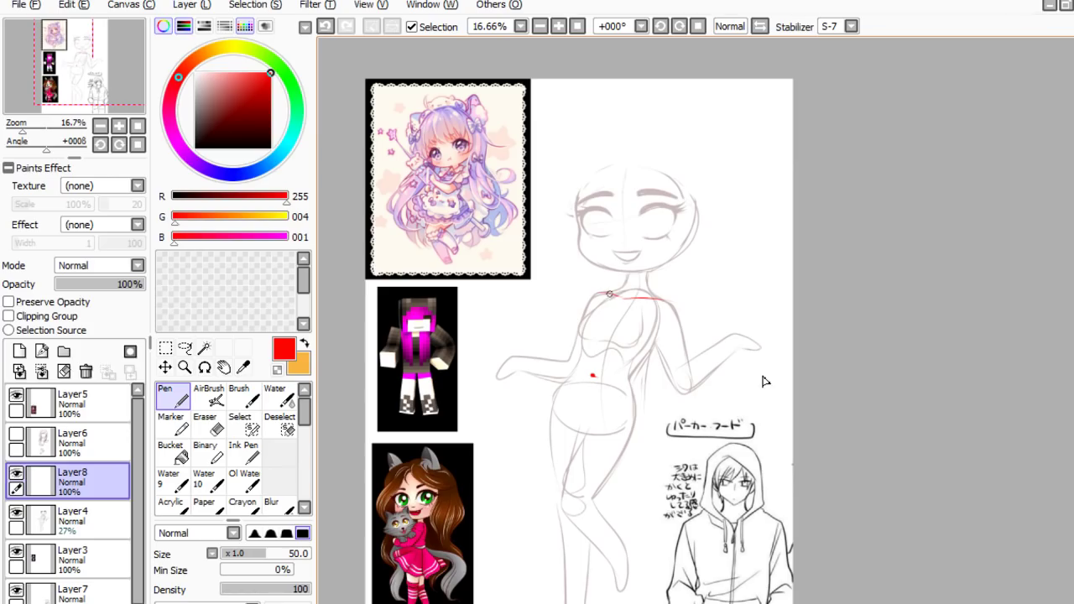
- Trace both sides of the torso and hips in red over the body sketch
mouse_move(607, 293)
left_mouse_down()
mouse_move(602, 344)
mouse_move(604, 291)
mouse_move(576, 363)
left_mouse_up()
mouse_move(659, 317)
left_mouse_down()
mouse_move(631, 372)
mouse_move(626, 456)
left_mouse_up()
left_click_drag(579, 344, 554, 474)
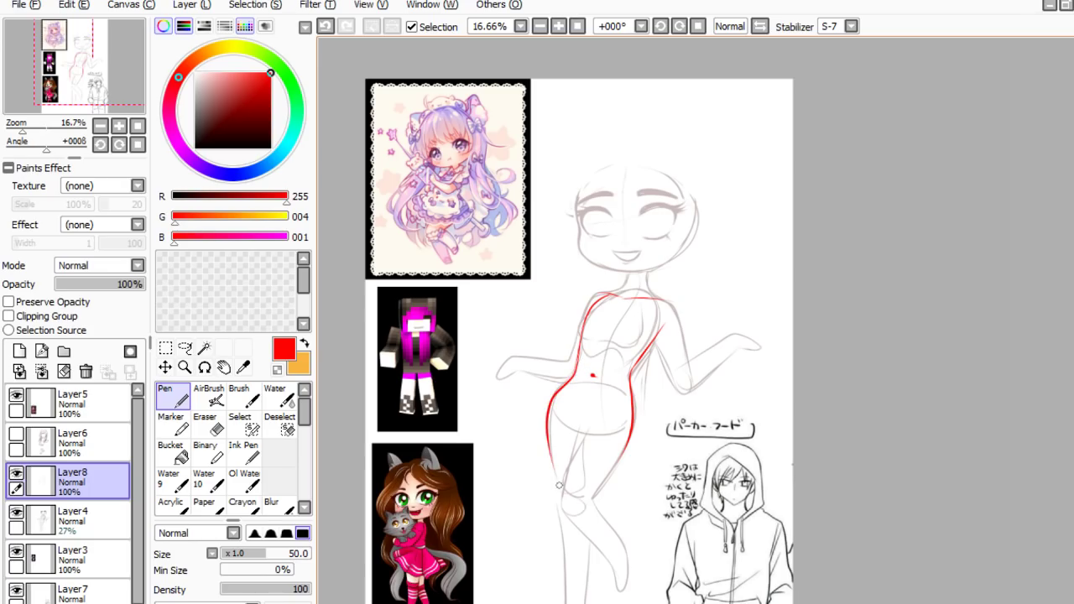
- Undo the red torso strokes and show the hair-and-clothing sketch on Layer6 again
key("ctrl+z")
key("ctrl+z")
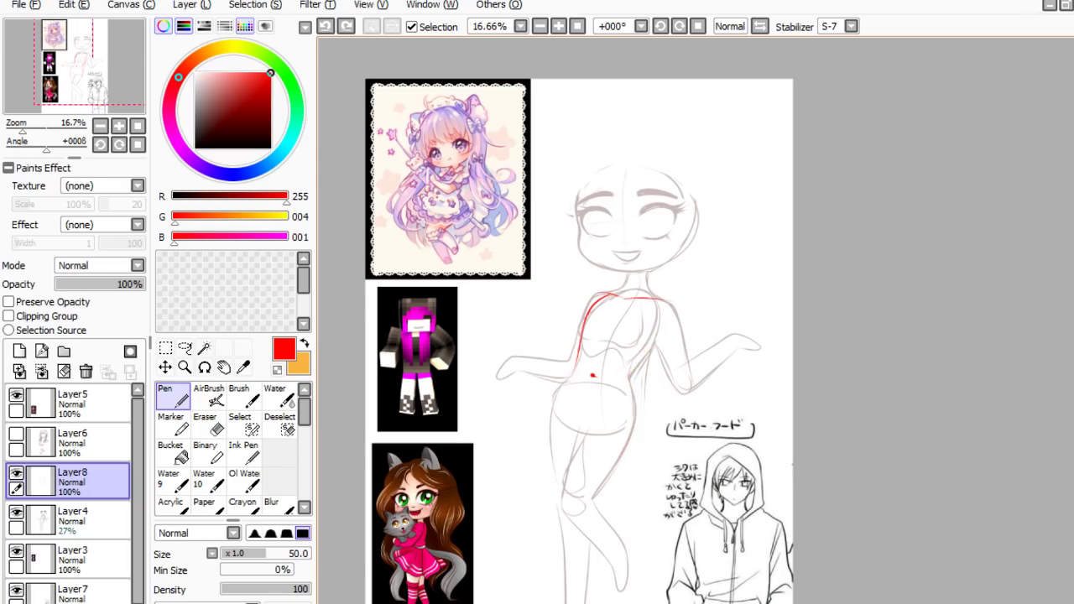
key("ctrl+z")
left_click(15, 434)
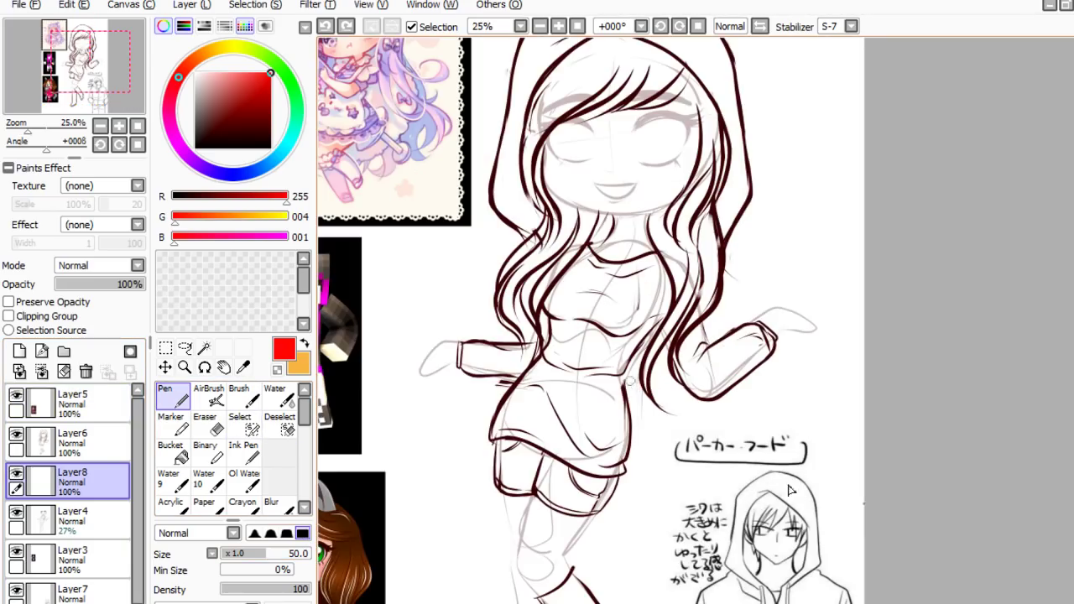
- Examine the hooded character's clothing and pose against the hoodie reference sheet
scroll(654, 389, "up", 1)
scroll(776, 537, "down", 1)
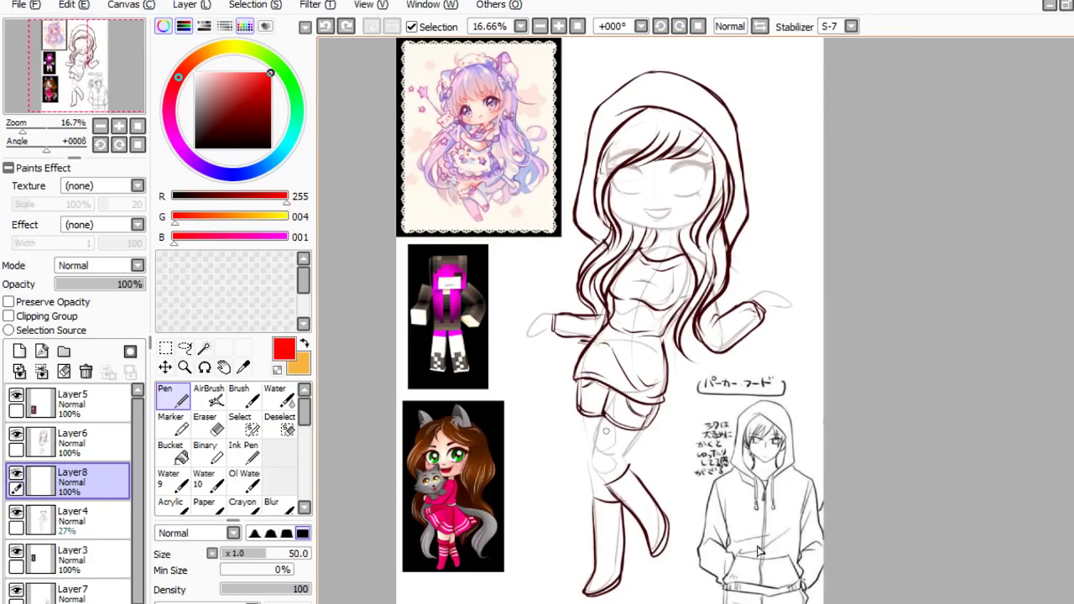
scroll(664, 566, "up", 1)
scroll(622, 419, "down", 1)
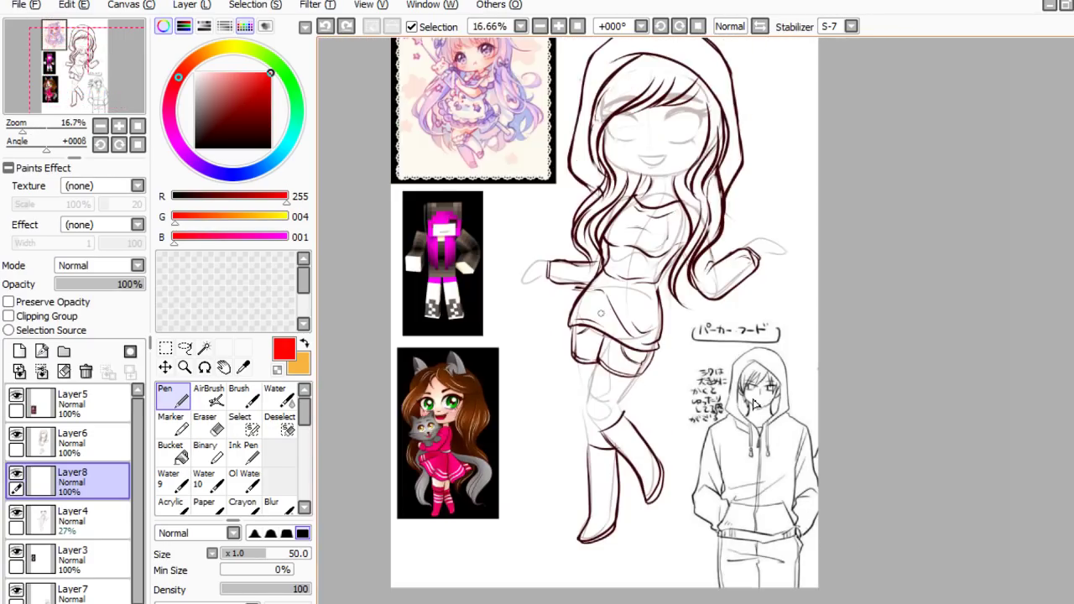
scroll(735, 424, "up", 2)
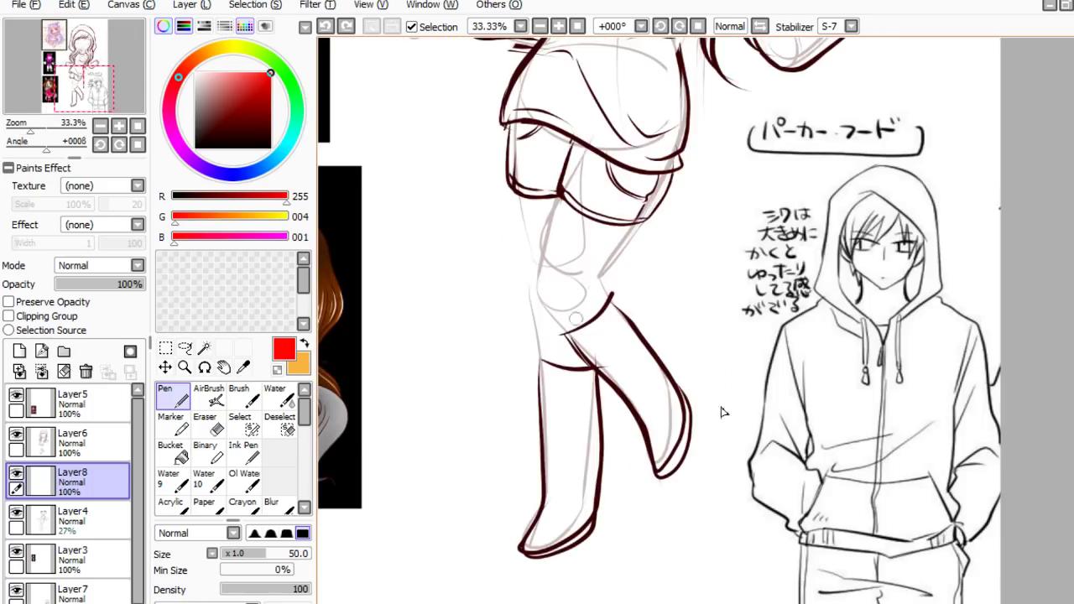
scroll(740, 445, "down", 2)
scroll(794, 352, "down", 1)
scroll(764, 349, "up", 1)
scroll(794, 511, "down", 2)
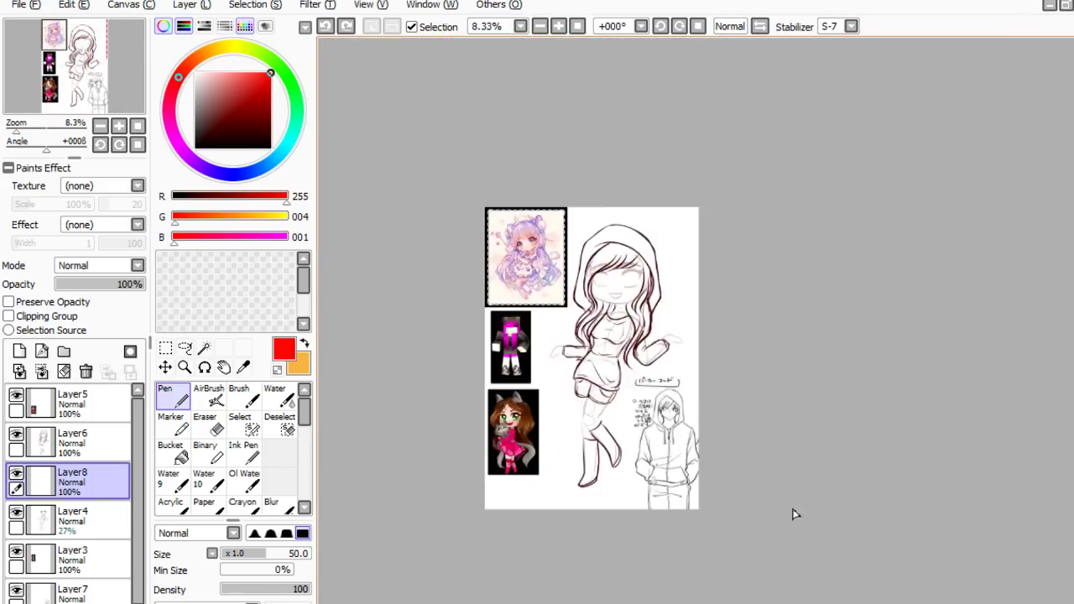
scroll(740, 475, "up", 2)
scroll(738, 475, "up", 1)
scroll(738, 336, "up", 1)
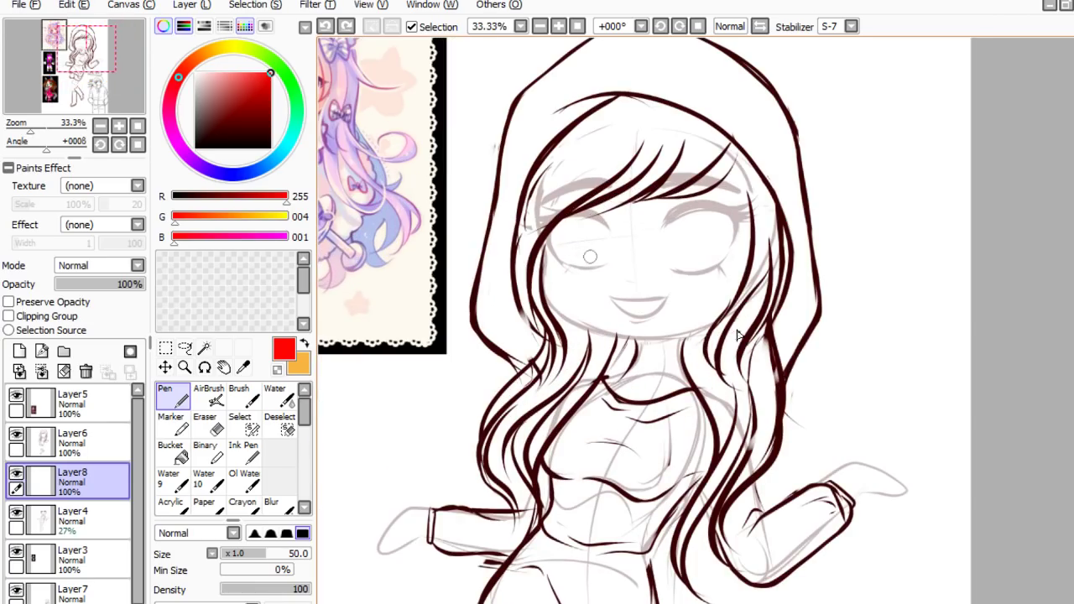
- Set the opacity of the body sketch on Layer4 to 63% and compare the drawing with that layer hidden and shown
left_click(92, 516)
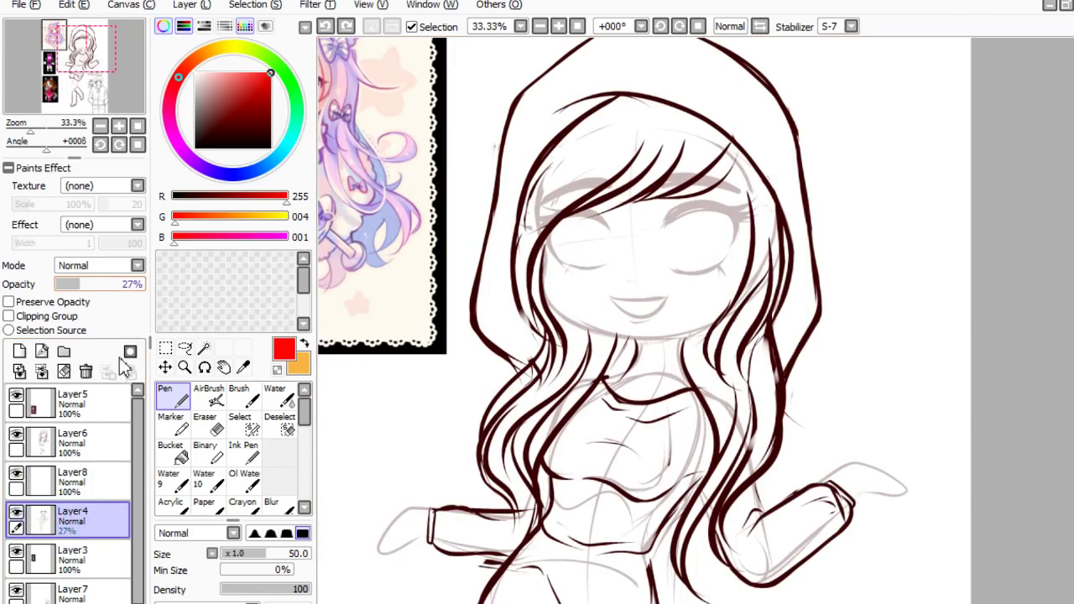
scroll(764, 423, "down", 1)
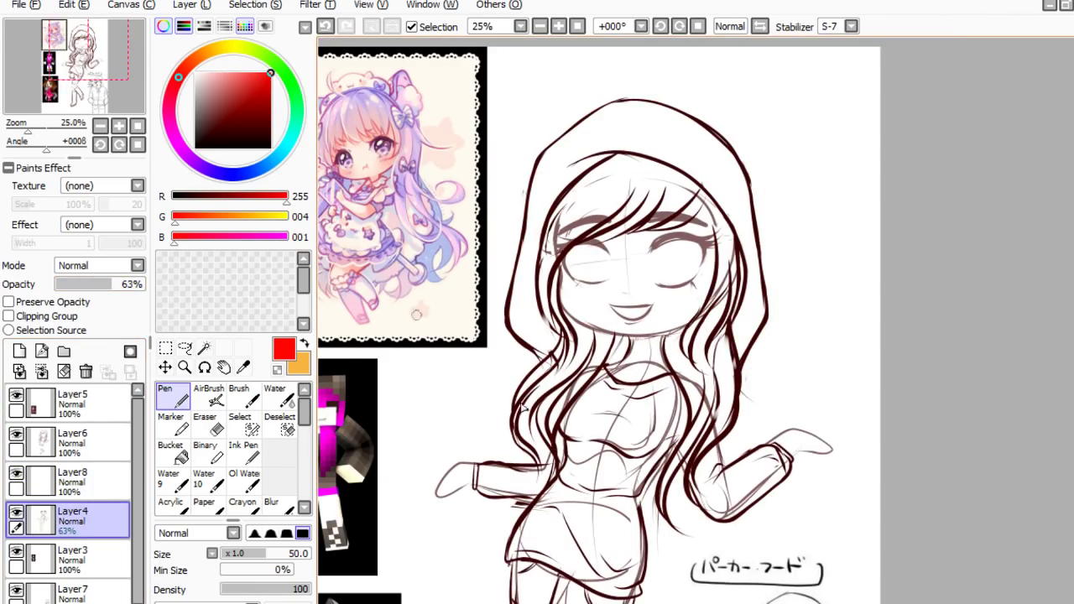
scroll(795, 278, "down", 1)
scroll(825, 335, "up", 3)
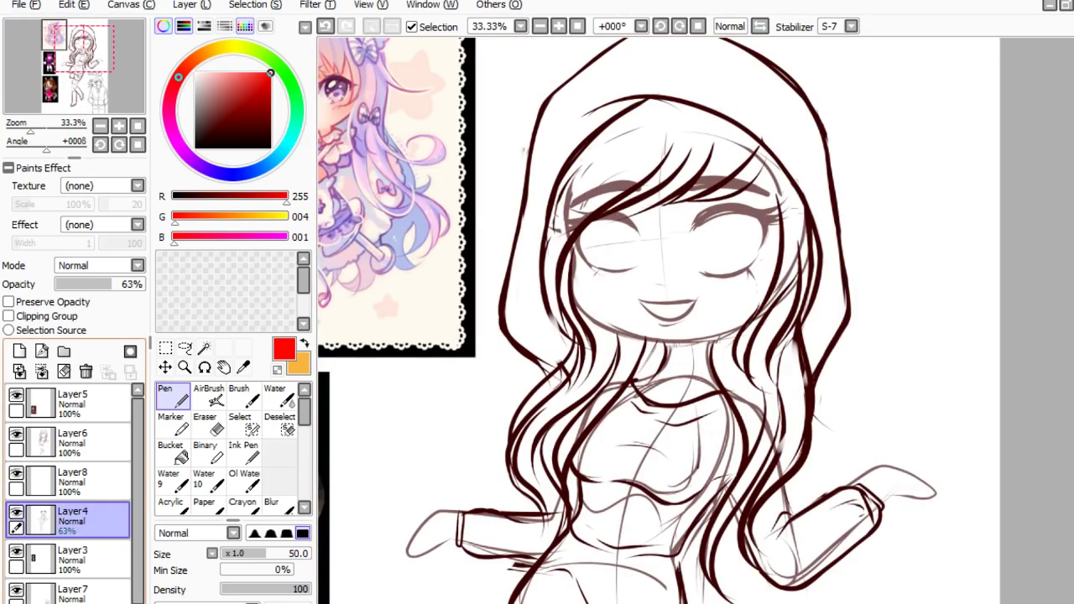
left_click(16, 512)
left_click(16, 511)
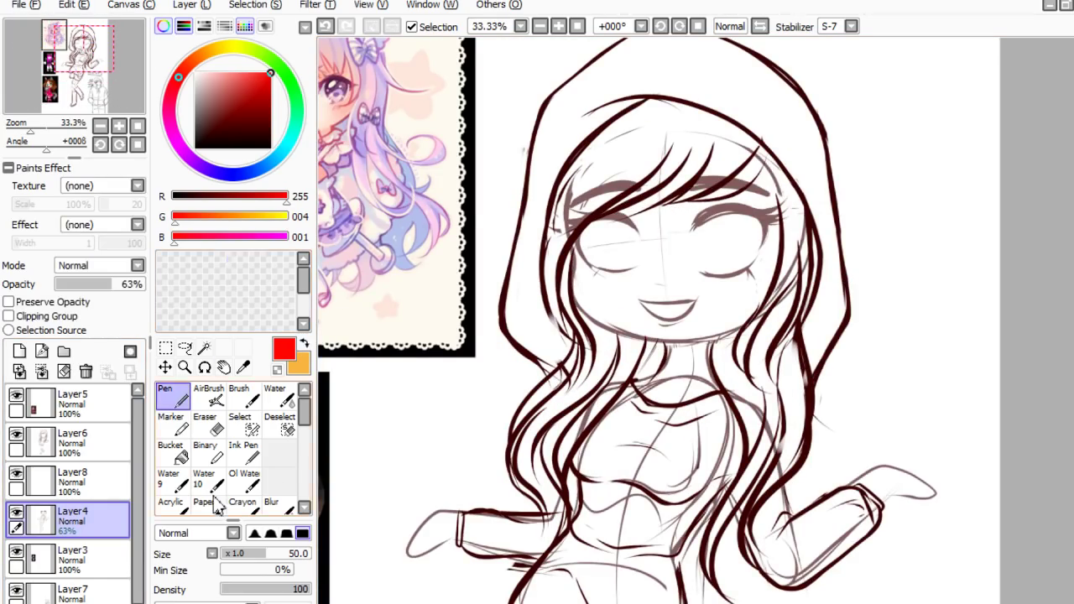
- Undo the trial red iris and sample the dark maroon of the hood and hair lines as the Pen colour
left_click_drag(607, 220, 629, 245)
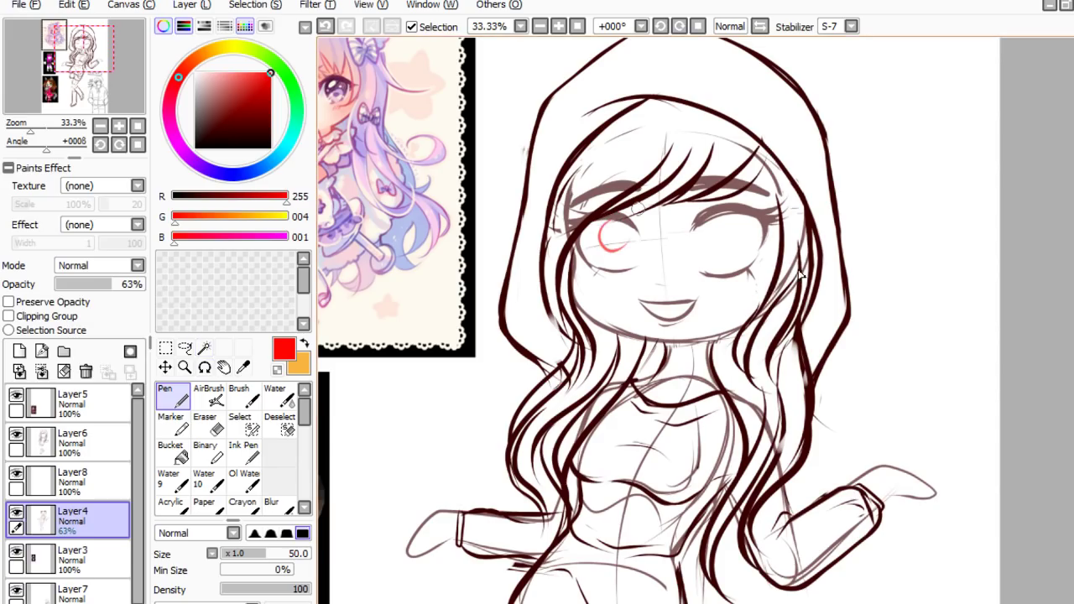
key("ctrl+z")
left_click(242, 367)
left_click(763, 152)
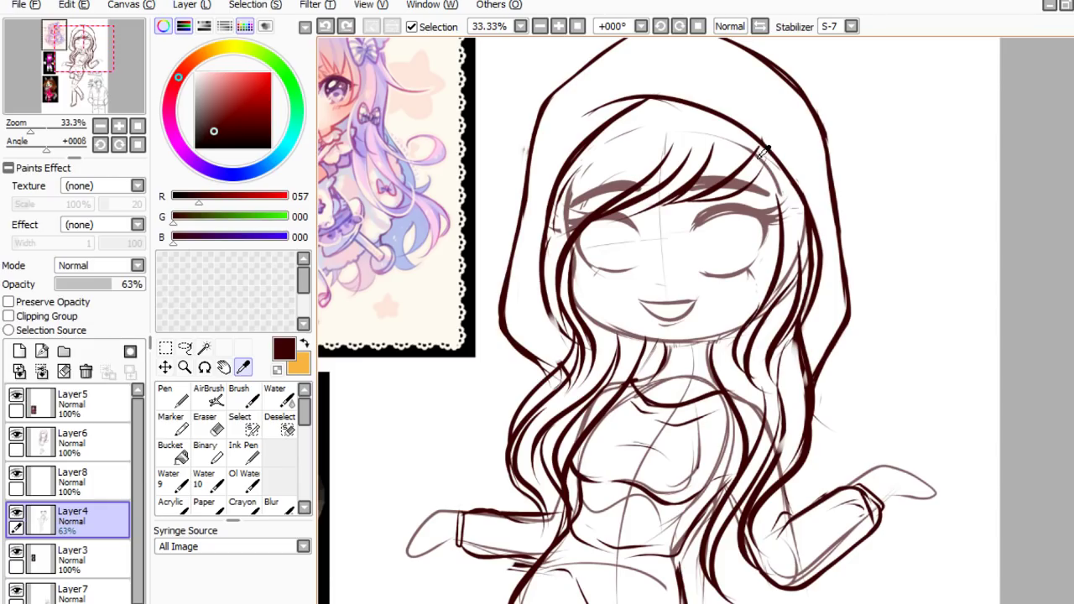
key("n")
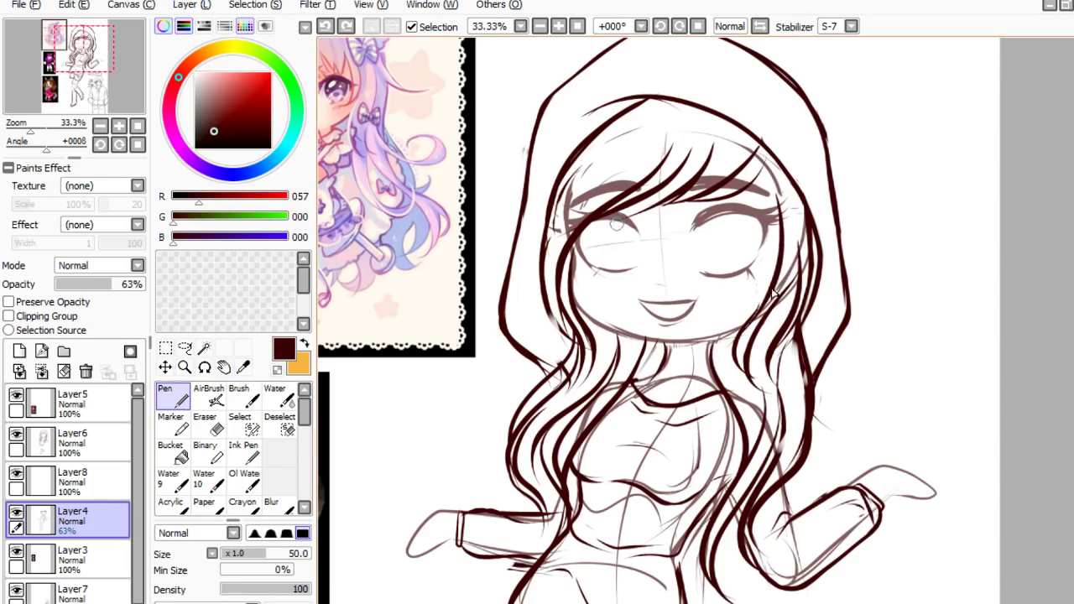
- Draw round irises with filled pupils in both eyes on Layer4, redoing the first iris until it fits
left_click_drag(618, 225, 617, 226)
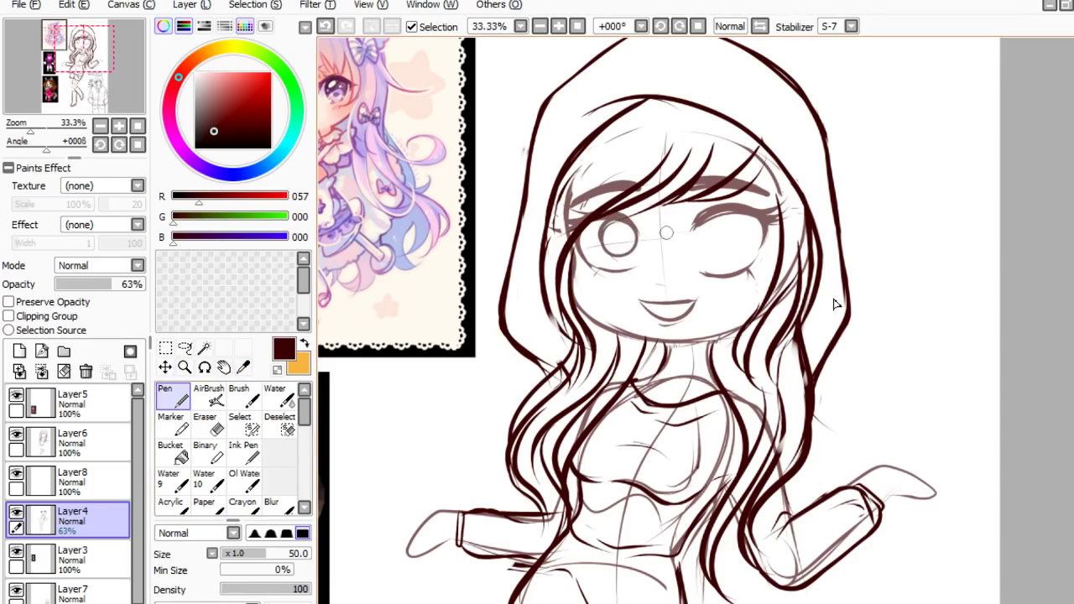
key("ctrl+z")
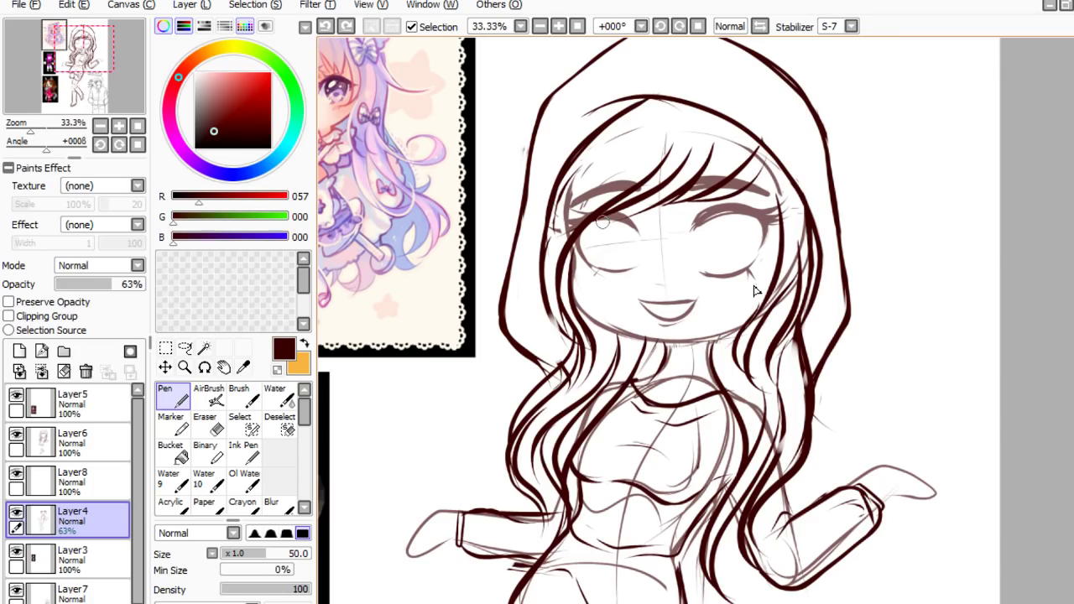
mouse_move(607, 215)
left_mouse_down()
mouse_move(598, 250)
mouse_move(633, 222)
mouse_move(597, 250)
mouse_move(638, 237)
mouse_move(625, 219)
left_mouse_up()
key("ctrl+z")
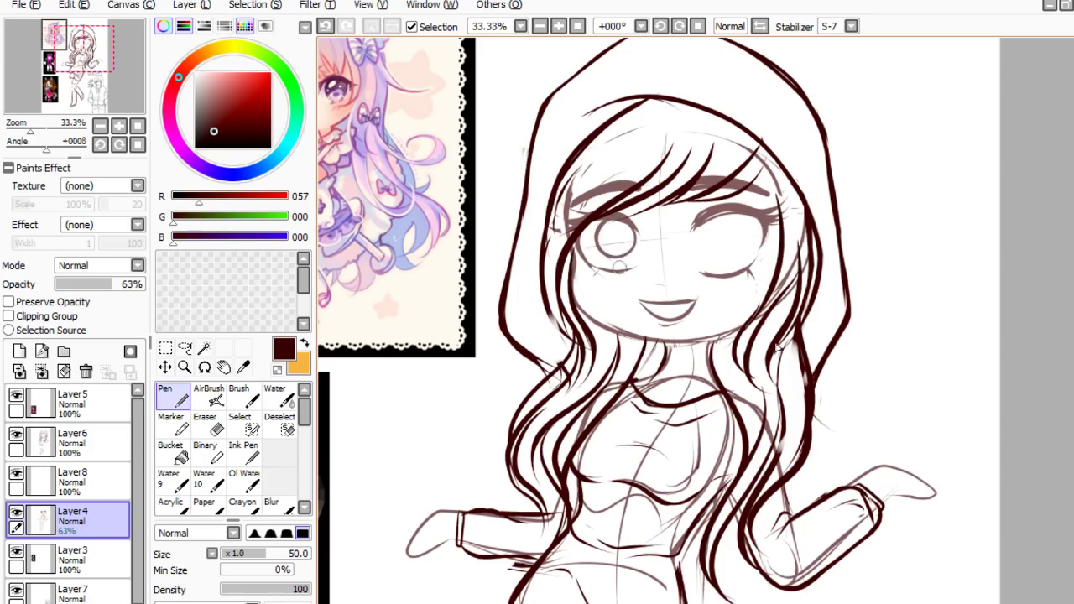
mouse_move(732, 211)
left_mouse_down()
mouse_move(735, 249)
mouse_move(755, 227)
mouse_move(728, 211)
left_mouse_up()
mouse_move(613, 233)
left_mouse_down()
mouse_move(615, 246)
mouse_move(622, 244)
mouse_move(606, 238)
mouse_move(626, 233)
mouse_move(615, 240)
left_mouse_up()
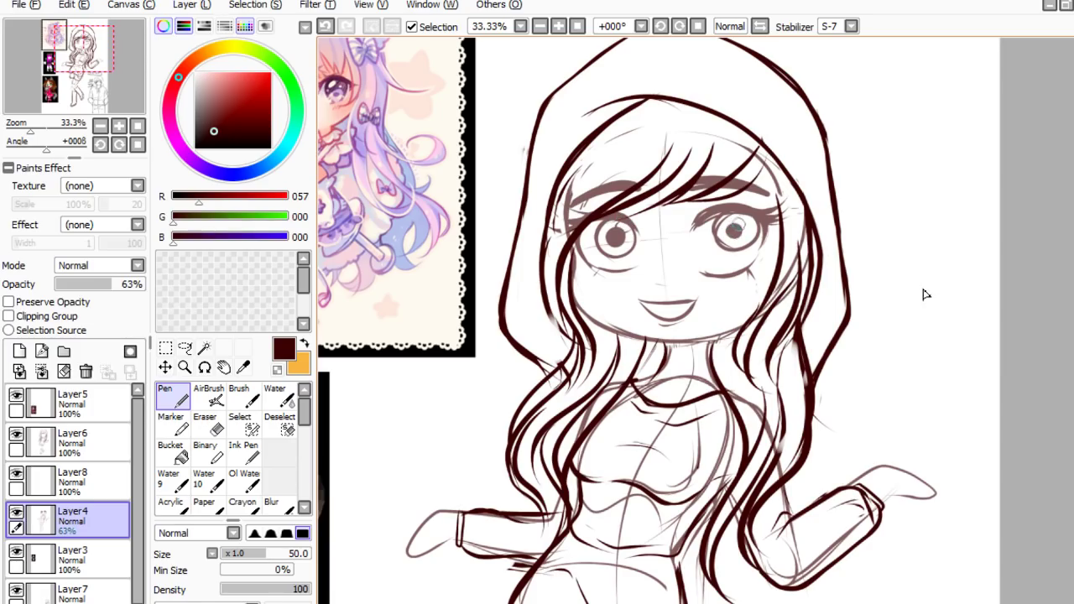
left_click_drag(733, 223, 742, 221)
- Enlarge the tool settings area and reduce the Eraser size to 12
key("e")
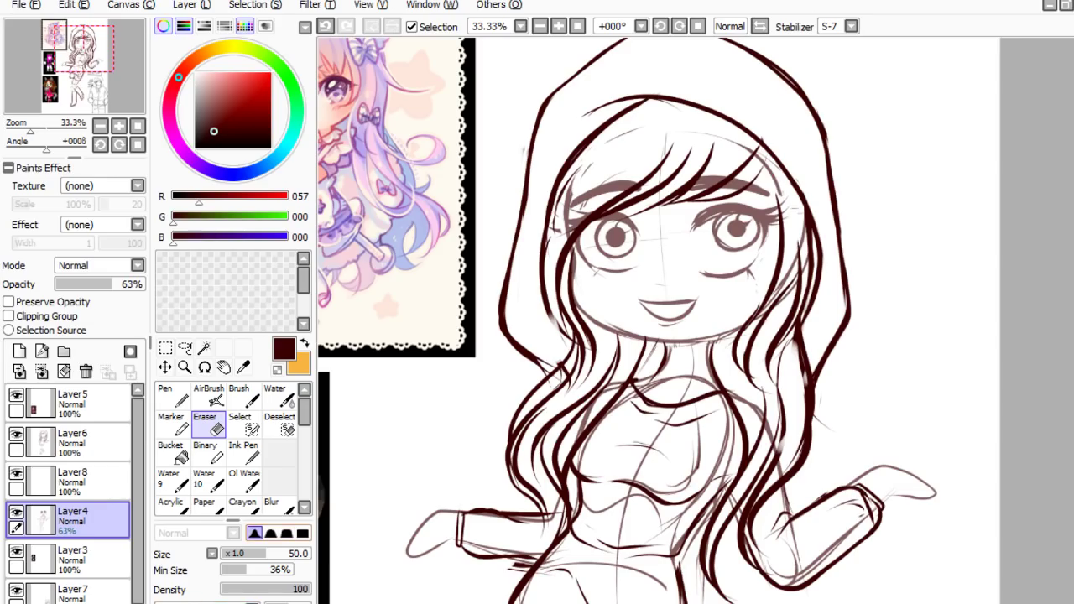
left_click_drag(232, 520, 233, 448)
key("bracketleft")
key("bracketleft")
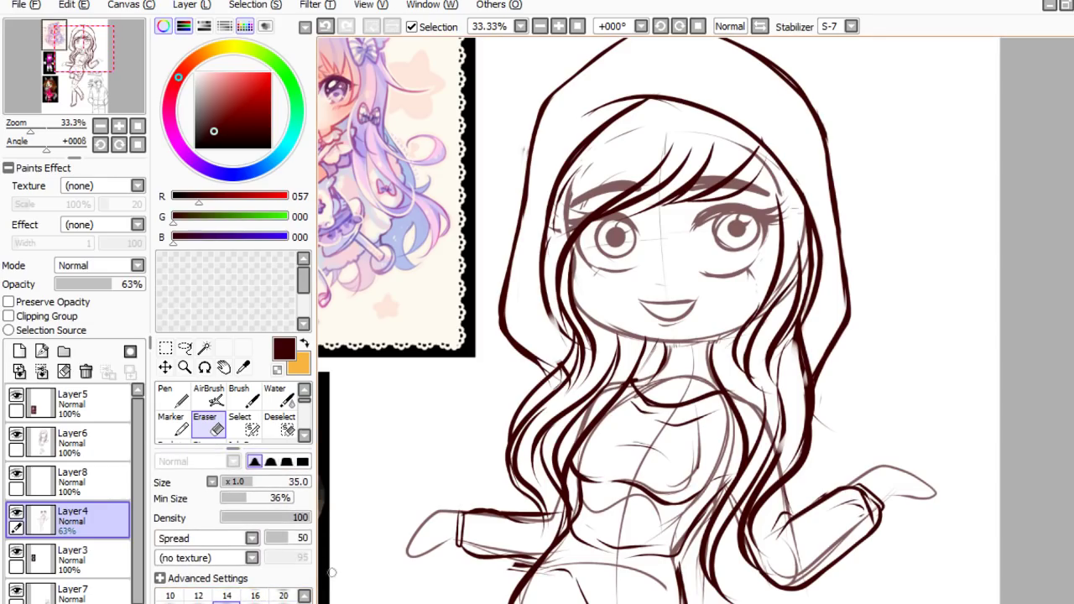
key("bracketleft")
key("bracketleft")
key("bracketleft")
key("bracketleft")
key("bracketleft")
key("bracketleft")
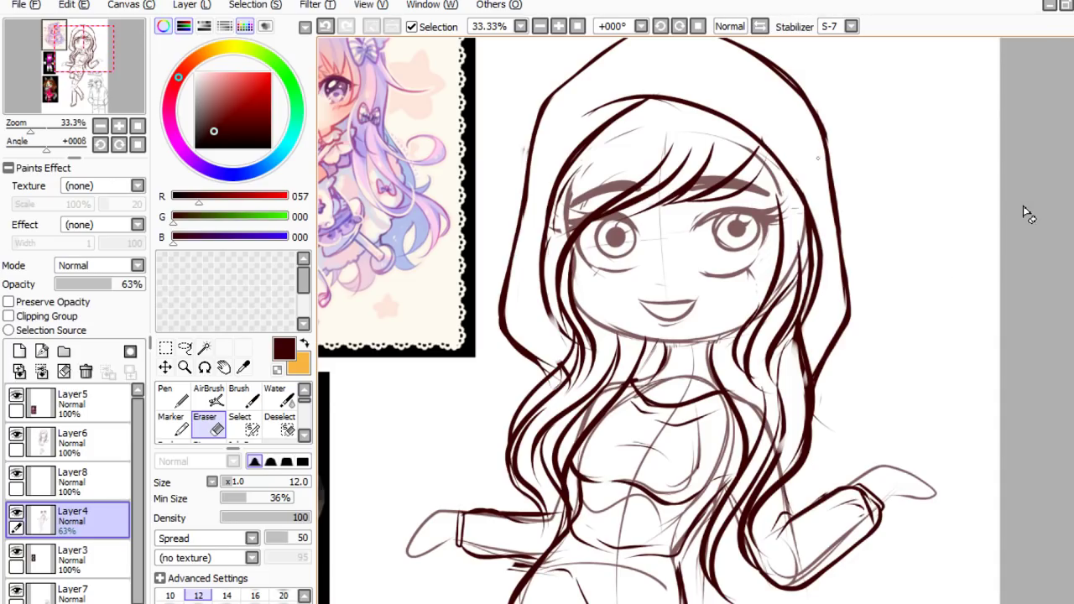
- Set the Eraser size to 120 and erase the whole eye on the right side of the face, keeping the eyebrow
left_click(180, 396)
left_click(216, 426)
left_click(284, 603)
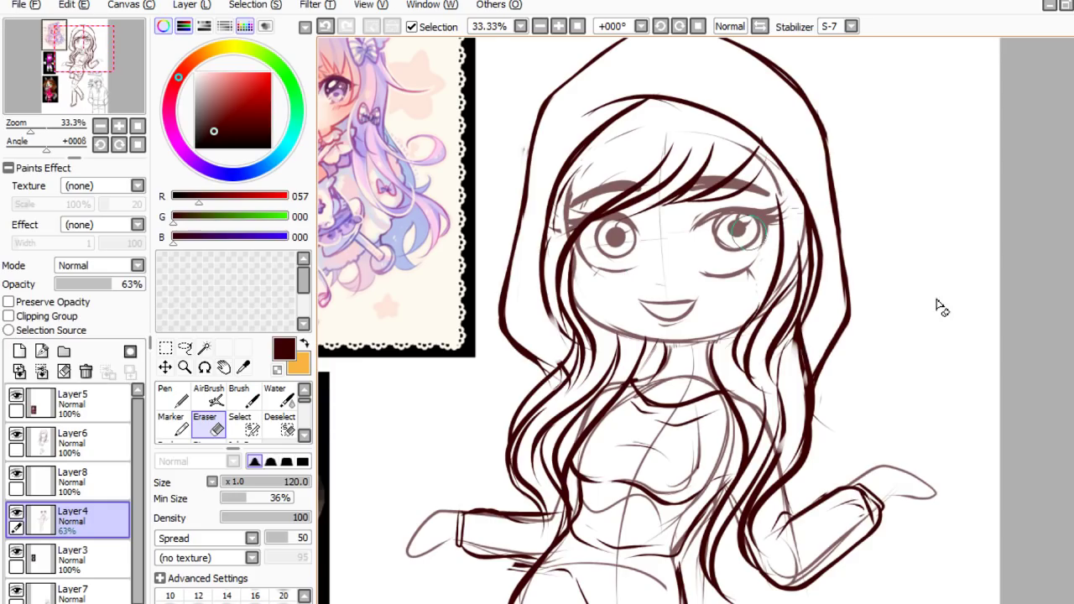
mouse_move(723, 235)
left_mouse_down()
mouse_move(699, 233)
mouse_move(759, 222)
mouse_move(739, 254)
mouse_move(710, 261)
mouse_move(718, 250)
left_mouse_up()
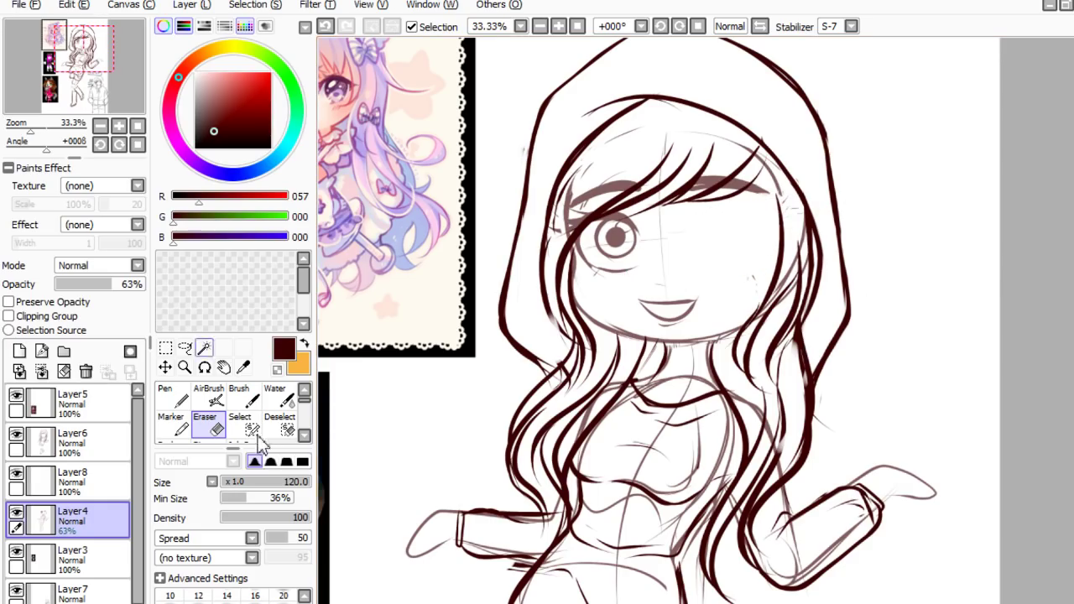
- Copy the remaining eye with a lasso selection, paste it on a new layer and move it to the face's right side
left_click(185, 348)
mouse_move(650, 243)
left_mouse_down()
mouse_move(622, 279)
mouse_move(546, 229)
mouse_move(658, 209)
left_mouse_up()
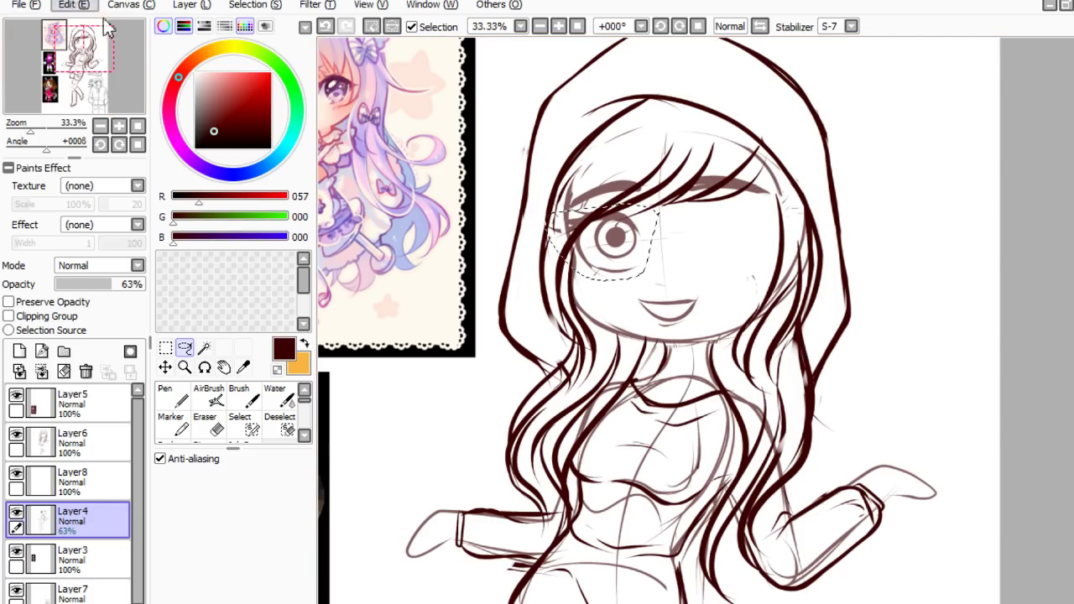
key("ctrl+v")
left_click(166, 366)
left_click_drag(769, 314, 912, 314)
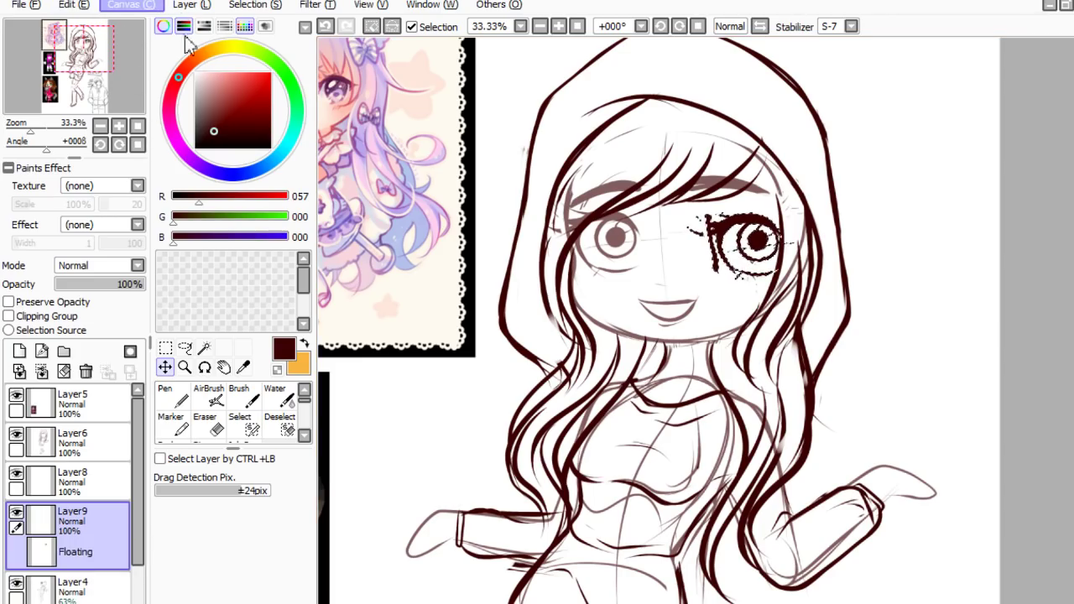
- Mirror the pasted eye horizontally, then resize and position it beneath the right eyebrow
left_click(196, 153)
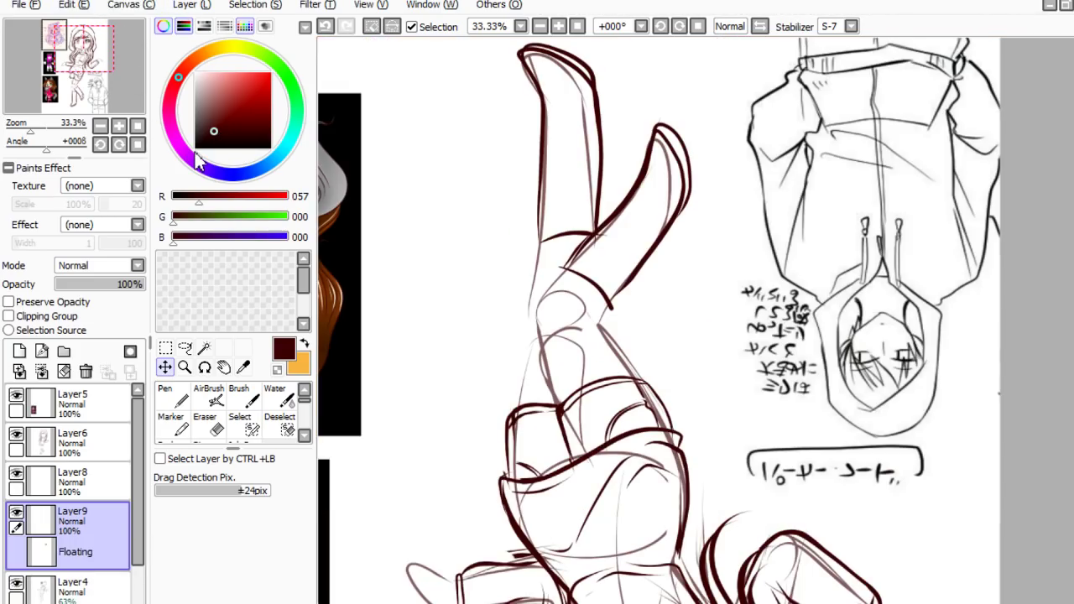
key("v")
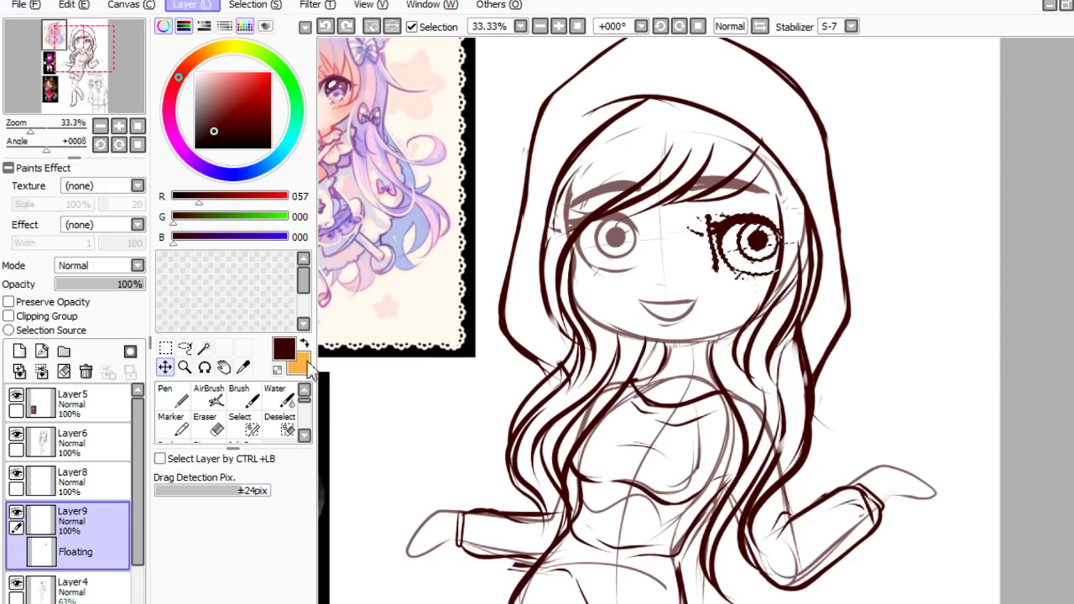
left_click(278, 418)
key("ctrl+t")
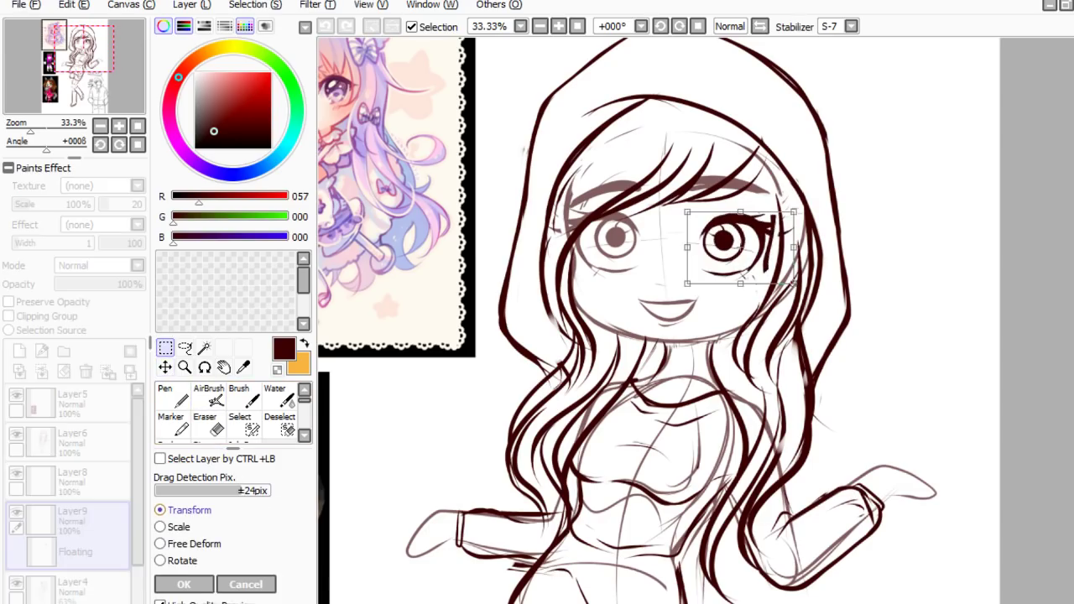
left_click_drag(1019, 254, 1015, 247)
left_click_drag(940, 334, 928, 321)
left_click_drag(979, 267, 948, 300)
key("Return")
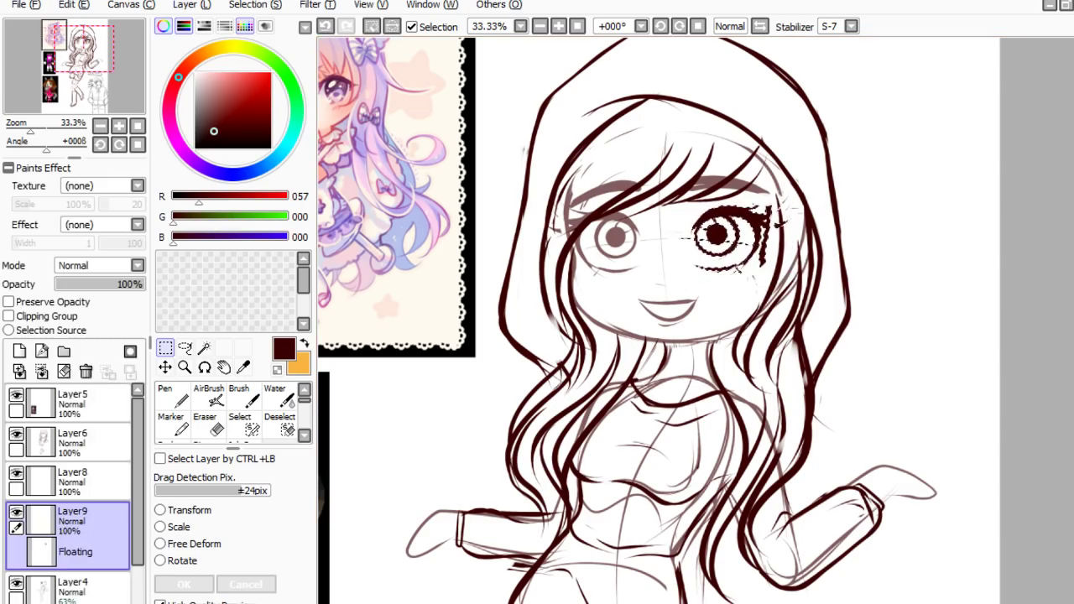
- Rotate the pasted eye slightly counter-clockwise and adjust its position on the face
key("e")
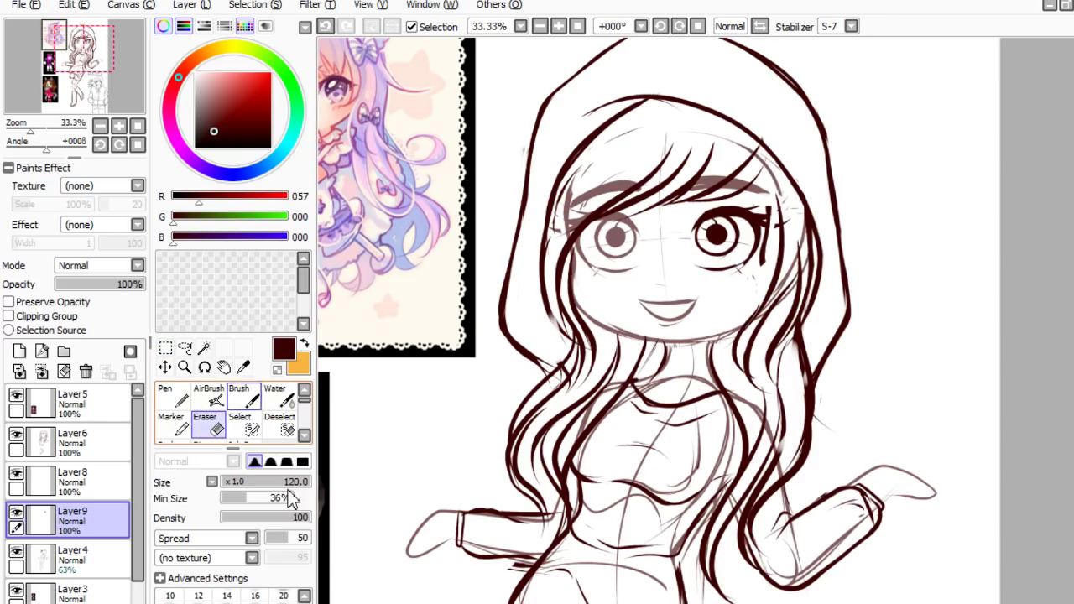
key("ctrl+t")
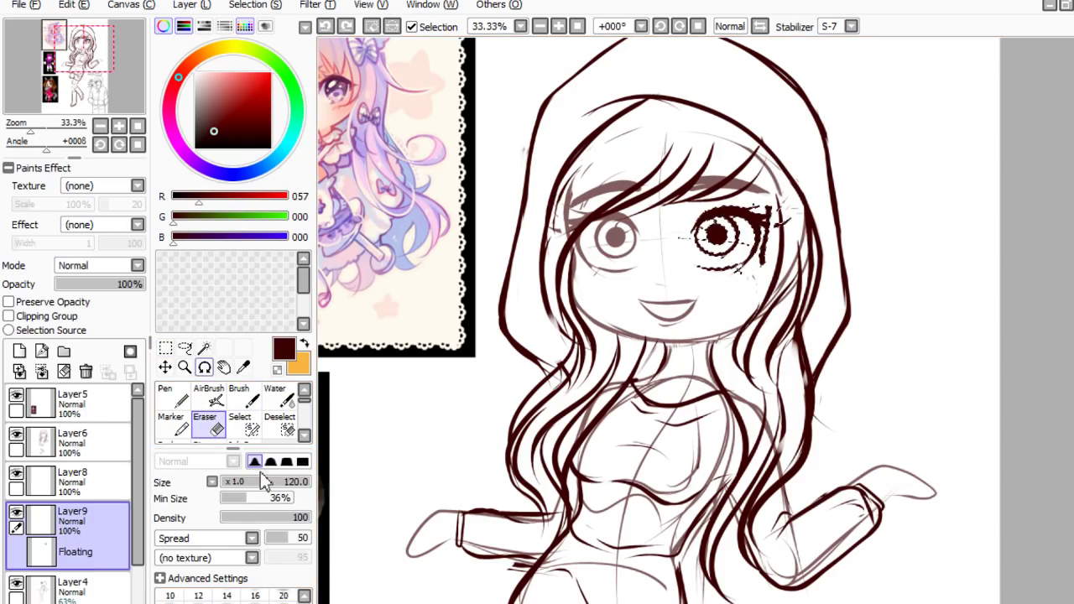
key("ctrl+t")
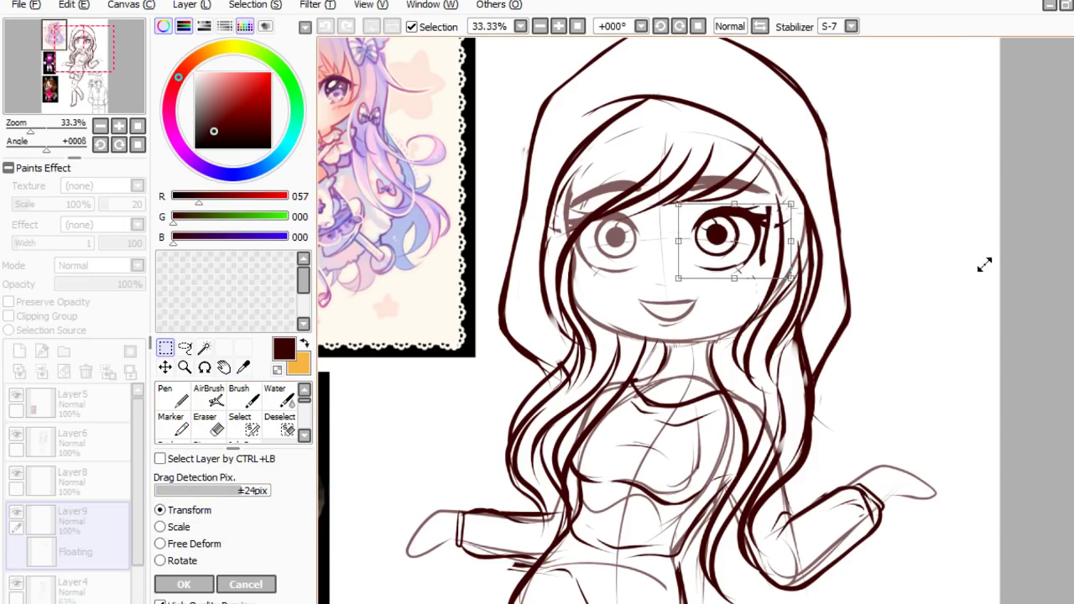
left_click_drag(985, 265, 1003, 254)
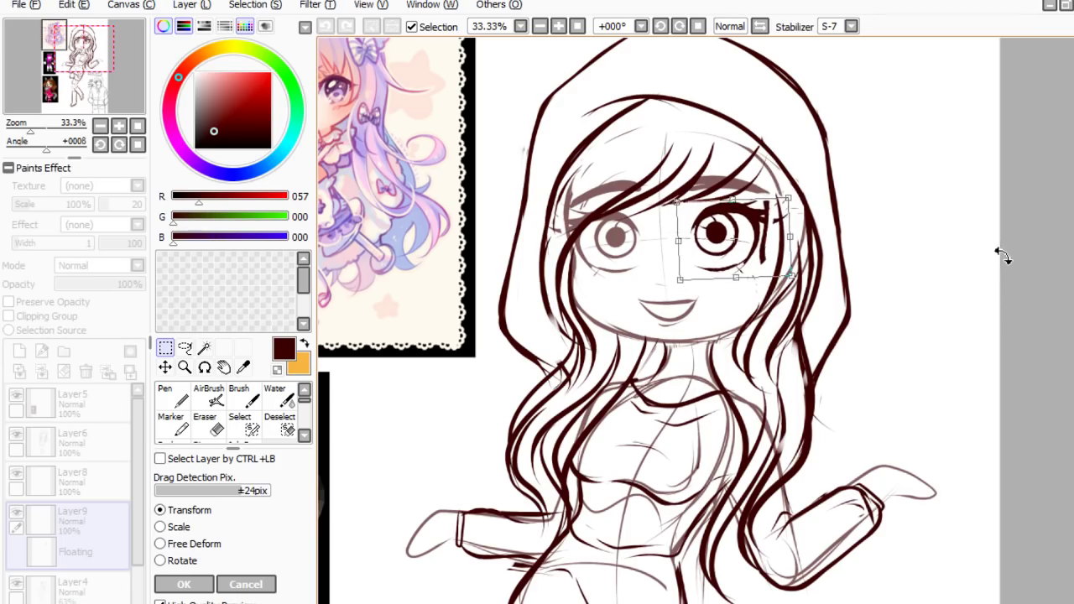
left_click_drag(950, 289, 954, 289)
left_click(184, 584)
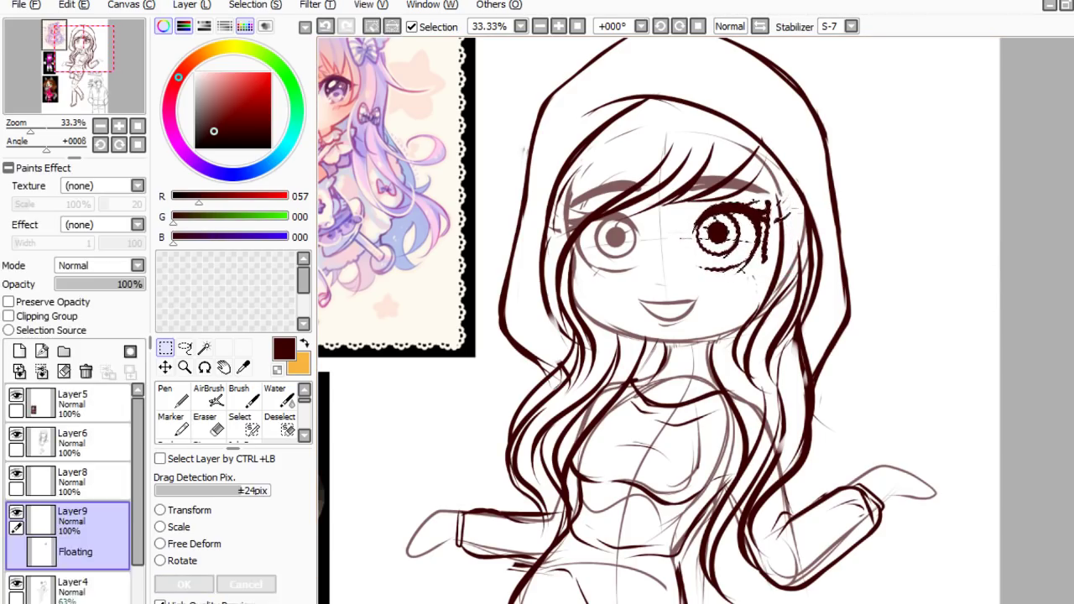
- Lasso the iris and pupil of the pasted eye, rotate them and shift them toward the eye's outer corner
left_click(216, 426)
key("l")
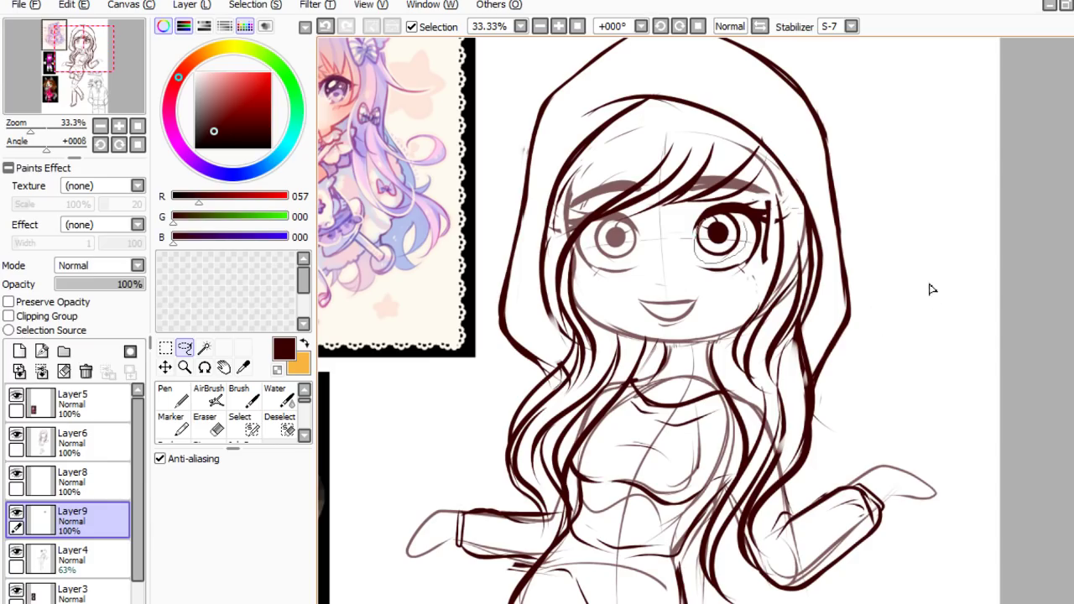
key("ctrl+t")
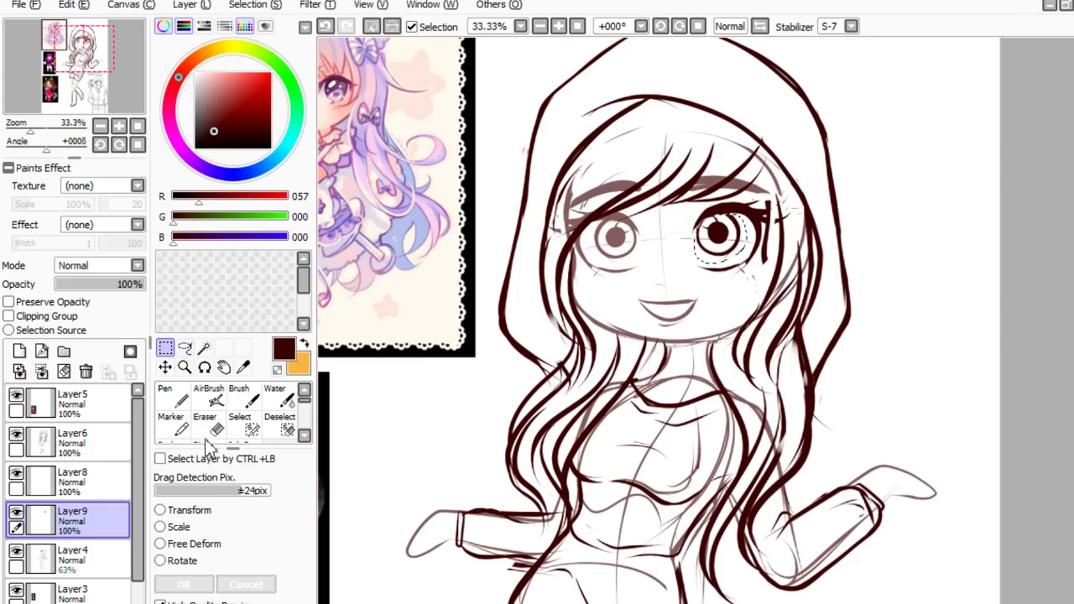
left_click_drag(965, 226, 927, 319)
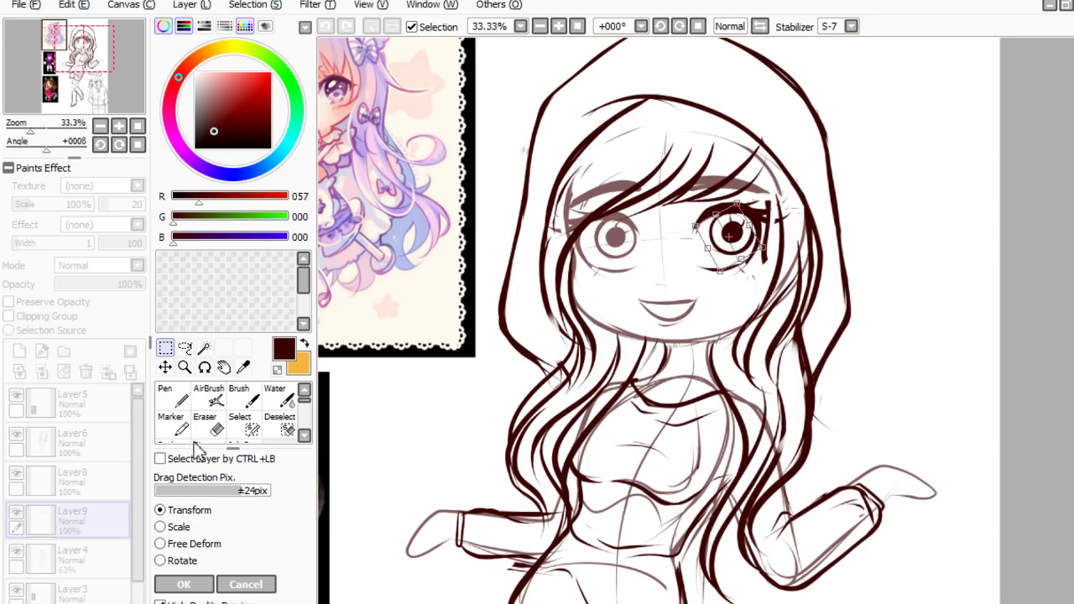
left_click(184, 584)
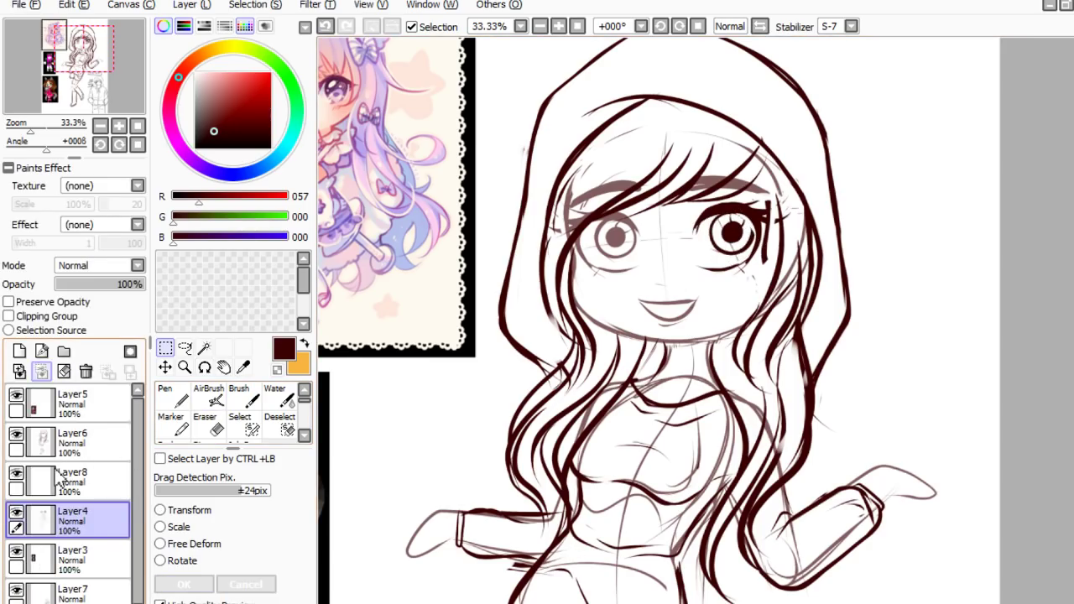
- Set the opacity of Layer9 to 63% and merge it down into the body sketch on Layer4
left_click(84, 480, "ctrl")
left_click(84, 480, "ctrl")
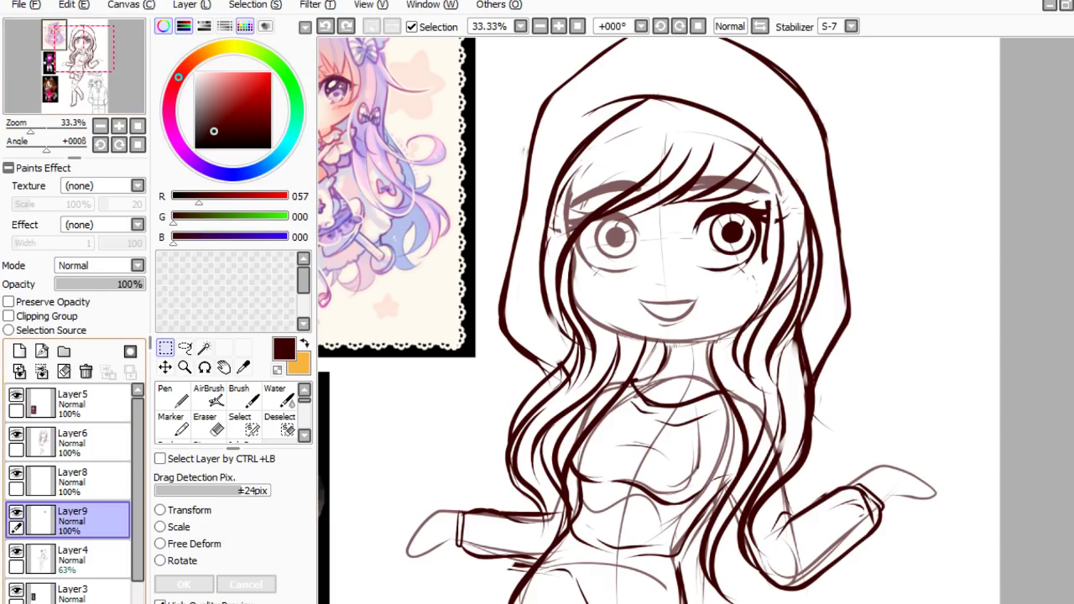
left_click(84, 558, "ctrl")
left_click(84, 520)
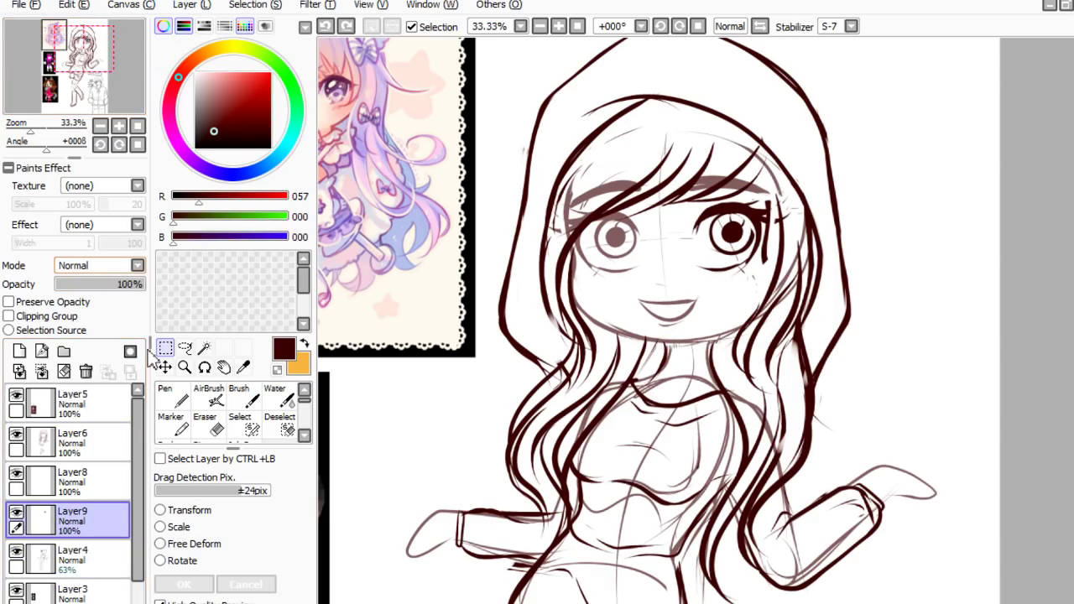
left_click_drag(107, 283, 111, 284)
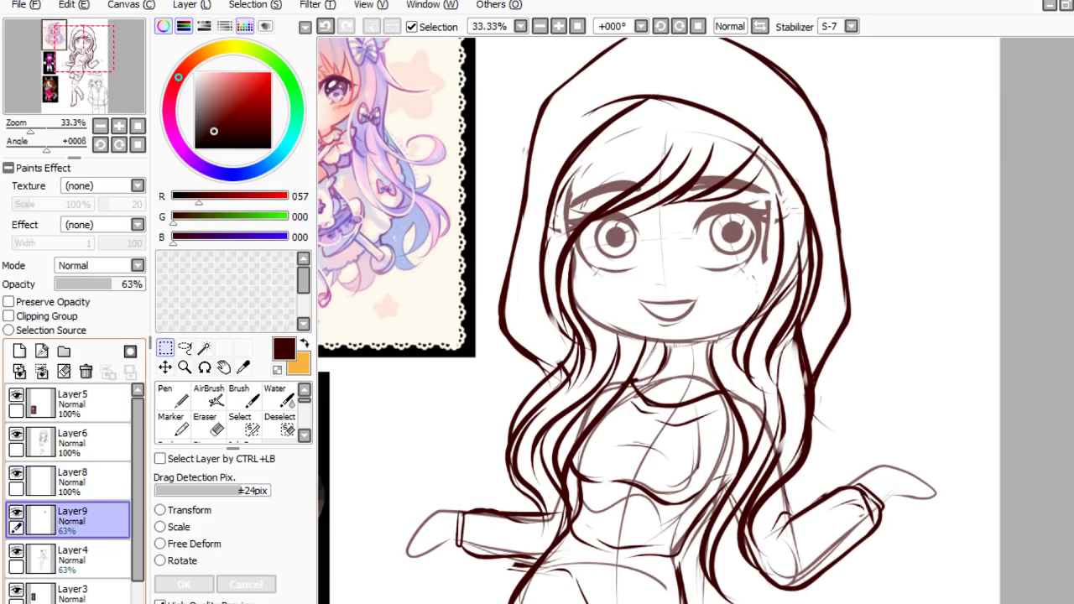
left_click(41, 371)
- Compare the whole character drawing with the merged Layer4 hidden and shown
scroll(730, 343, "down", 3)
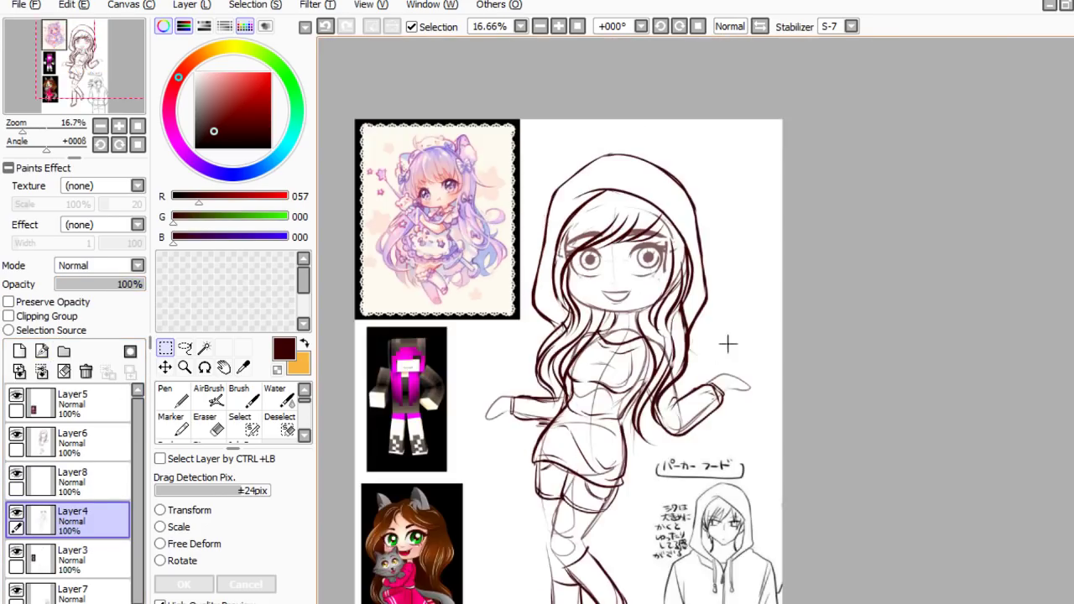
scroll(740, 406, "up", 1)
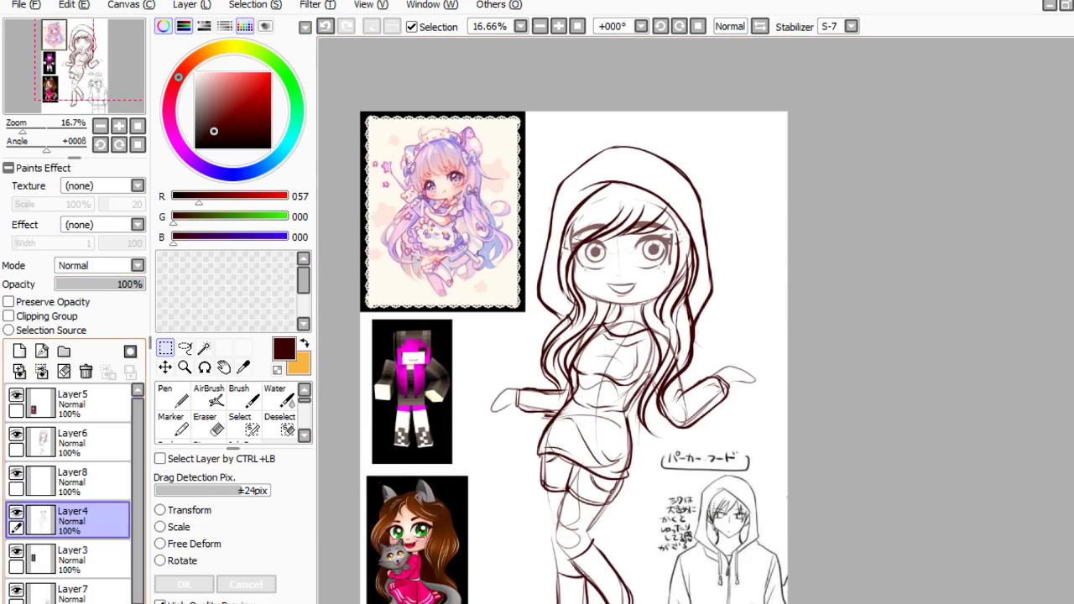
left_click(16, 512)
left_click(16, 512)
scroll(811, 333, "up", 2)
scroll(837, 300, "down", 1)
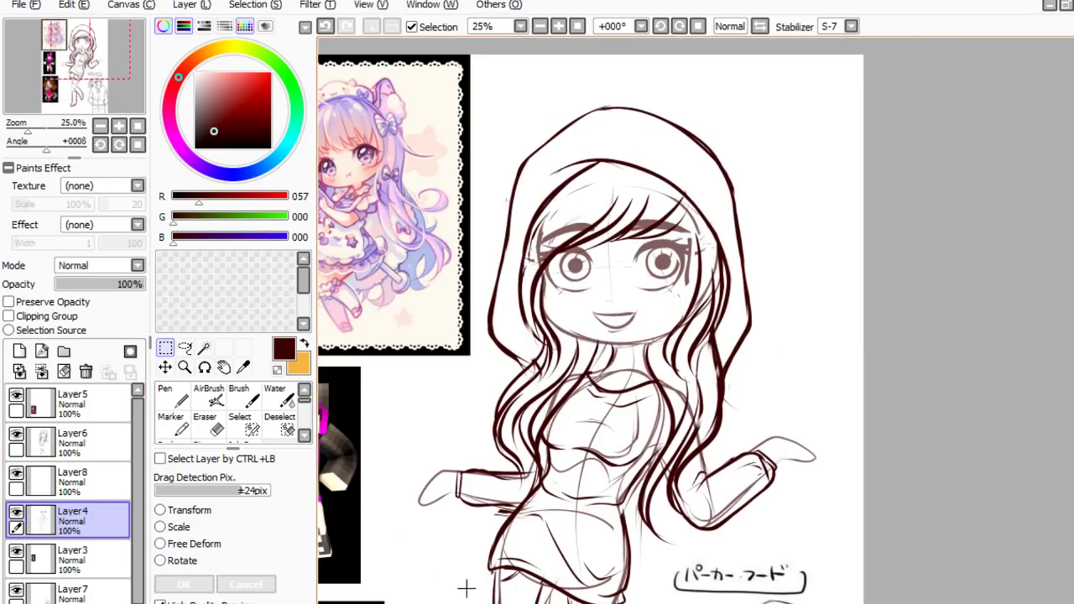
- Hide the hair-and-clothing sketch on Layer6 to expose the face and body sketch
left_click(16, 433)
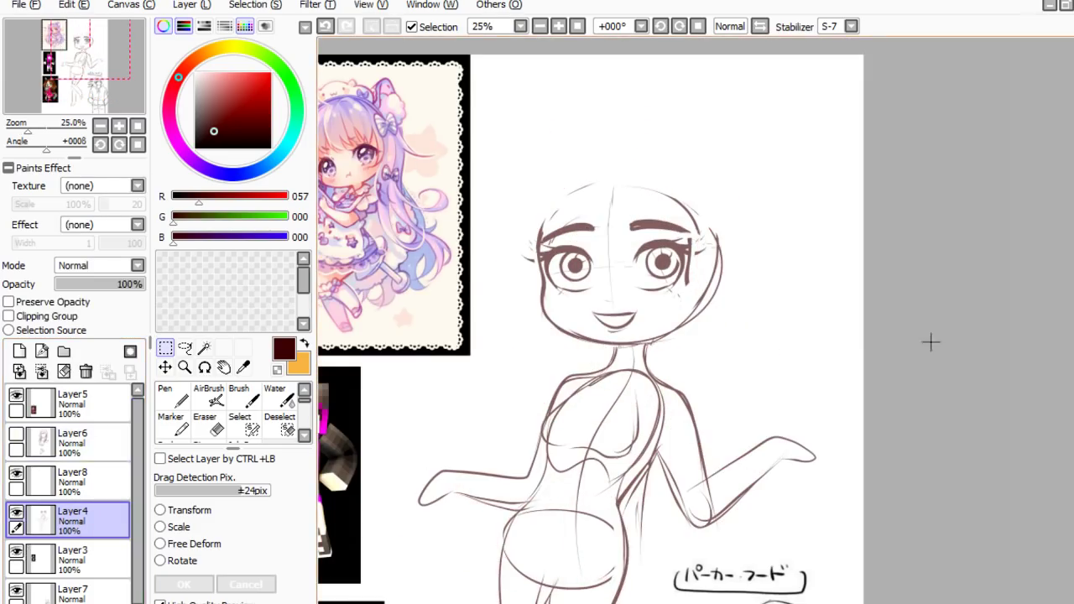
scroll(929, 340, "down", 1)
scroll(906, 295, "up", 3)
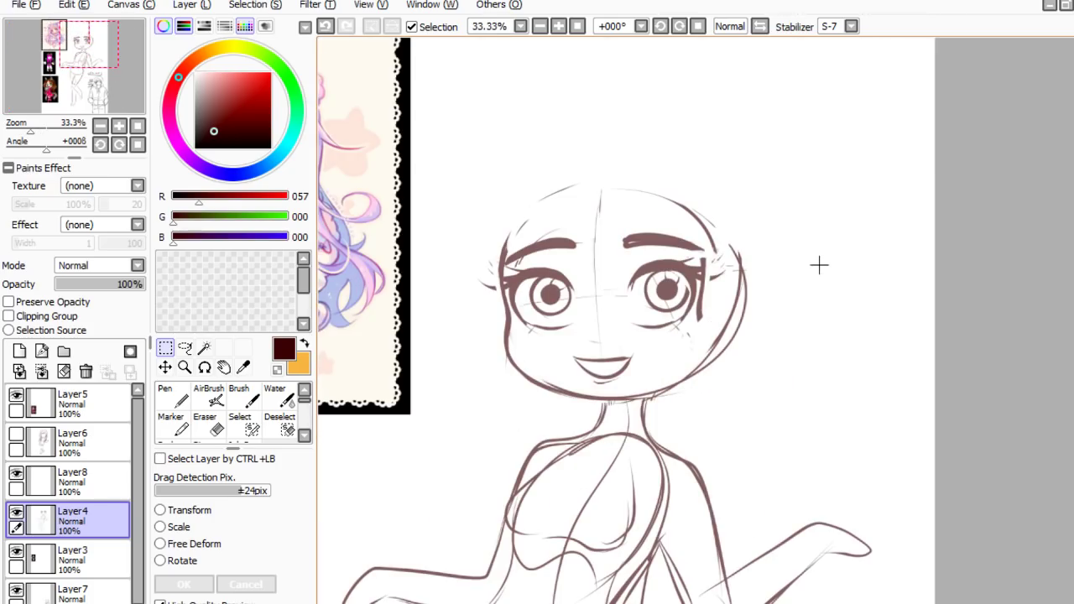
- Erase the stray vertical line beside the right-hand eye on Layer4 using a size 16 eraser
key("e")
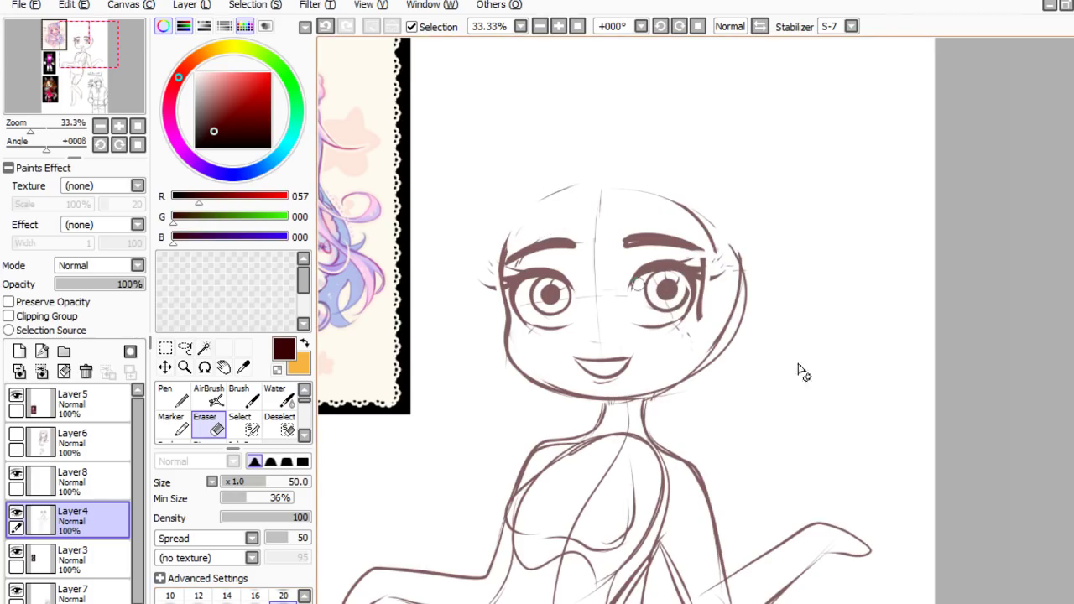
left_click(255, 595)
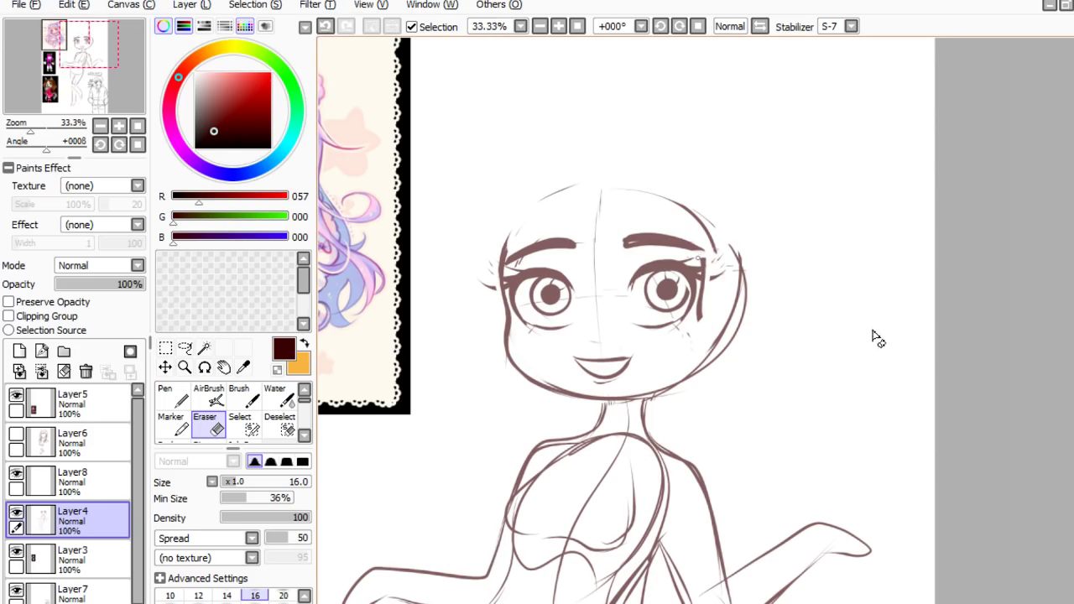
left_click_drag(703, 273, 696, 322)
- Sample the muted brown of the sketch lines and draw flared lashes at the right-hand eye's outer corner with the Pen
key("n")
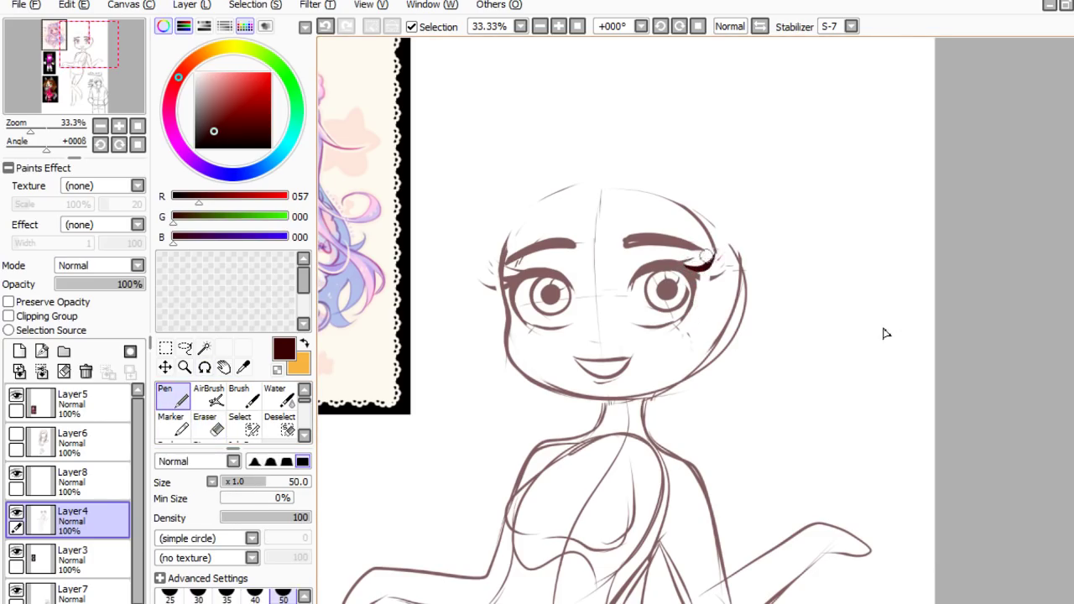
key("ctrl+z")
left_click(676, 344, "alt")
key("n")
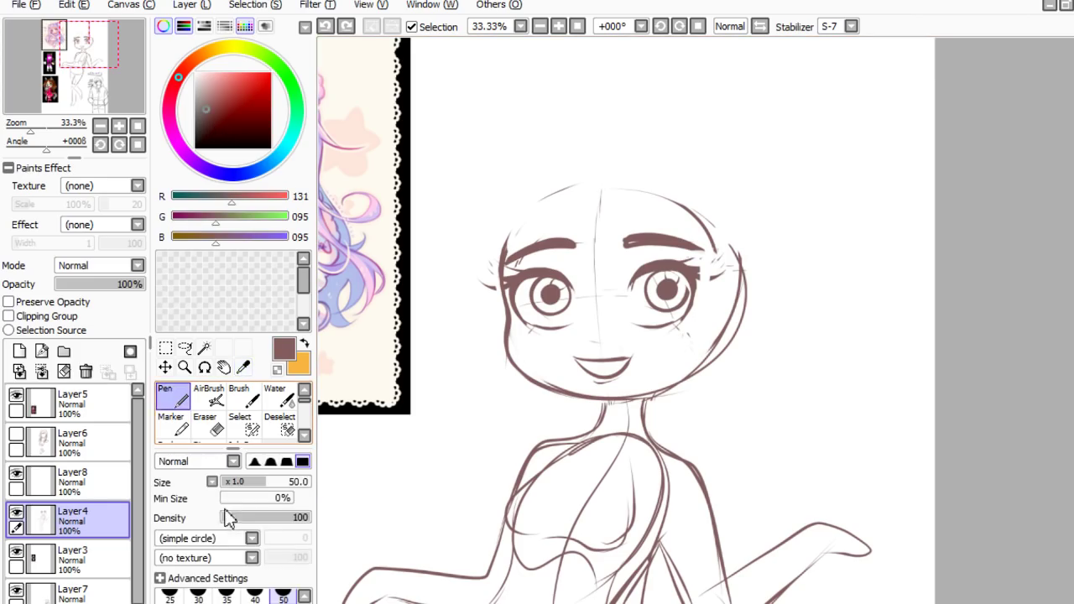
left_click_drag(689, 269, 714, 259)
key("ctrl+z")
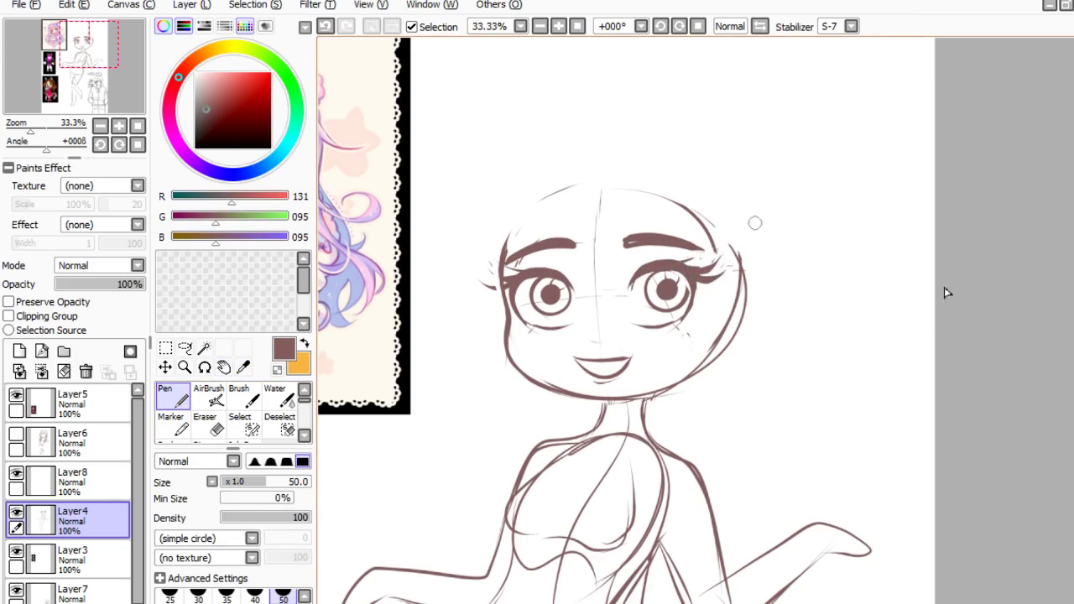
- Draw matching flared lashes at the outer corner of the left-hand eye
mouse_move(504, 287)
left_mouse_down()
mouse_move(480, 266)
mouse_move(519, 265)
mouse_move(526, 272)
mouse_move(514, 276)
mouse_move(472, 269)
left_mouse_up()
key("ctrl+z")
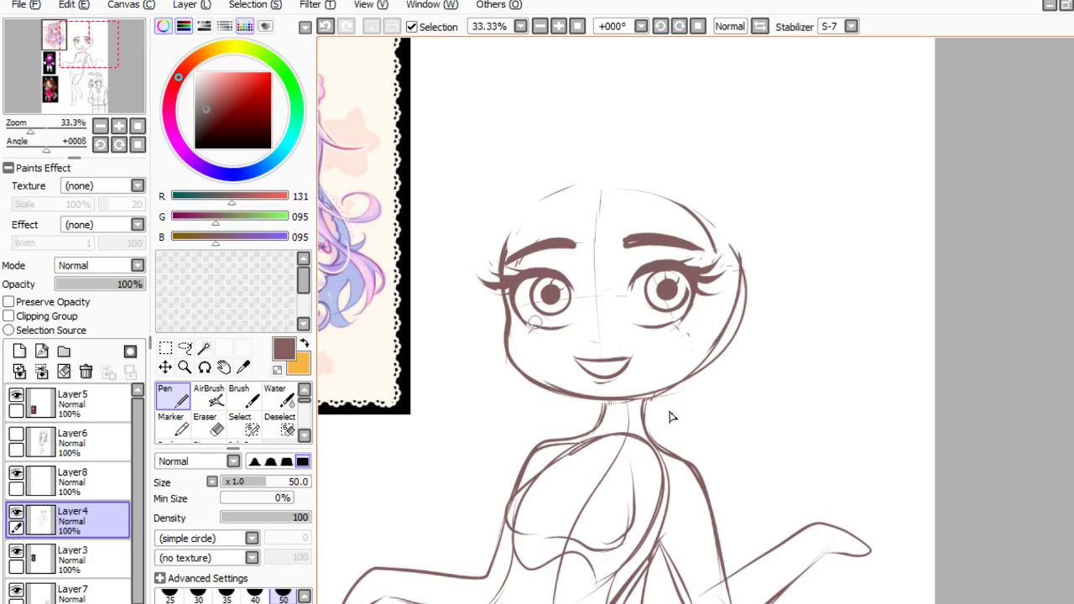
key("ctrl+z")
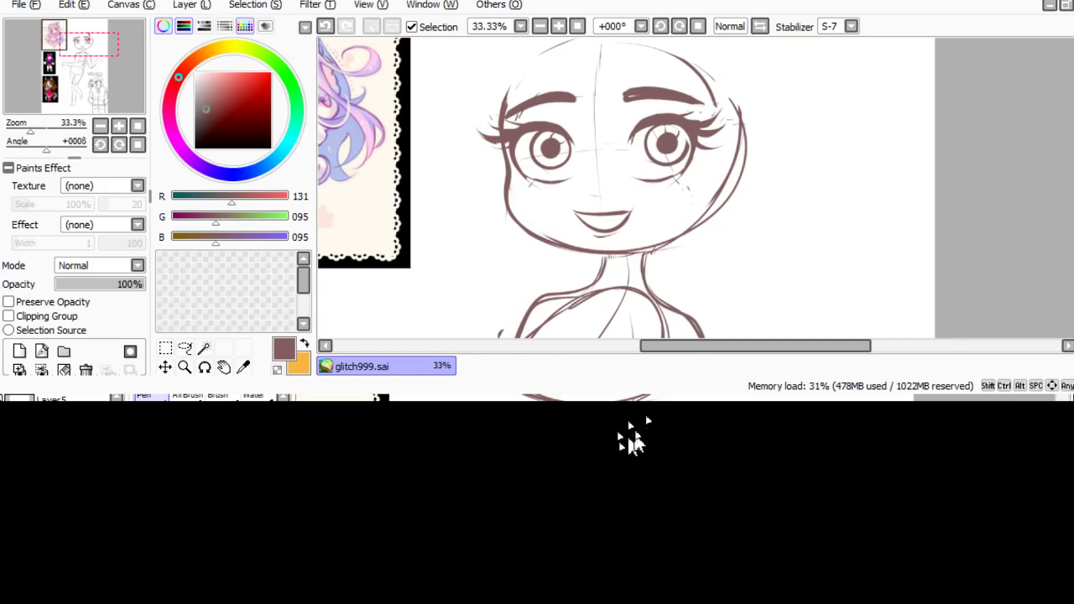
scroll(625, 336, "up", 2)
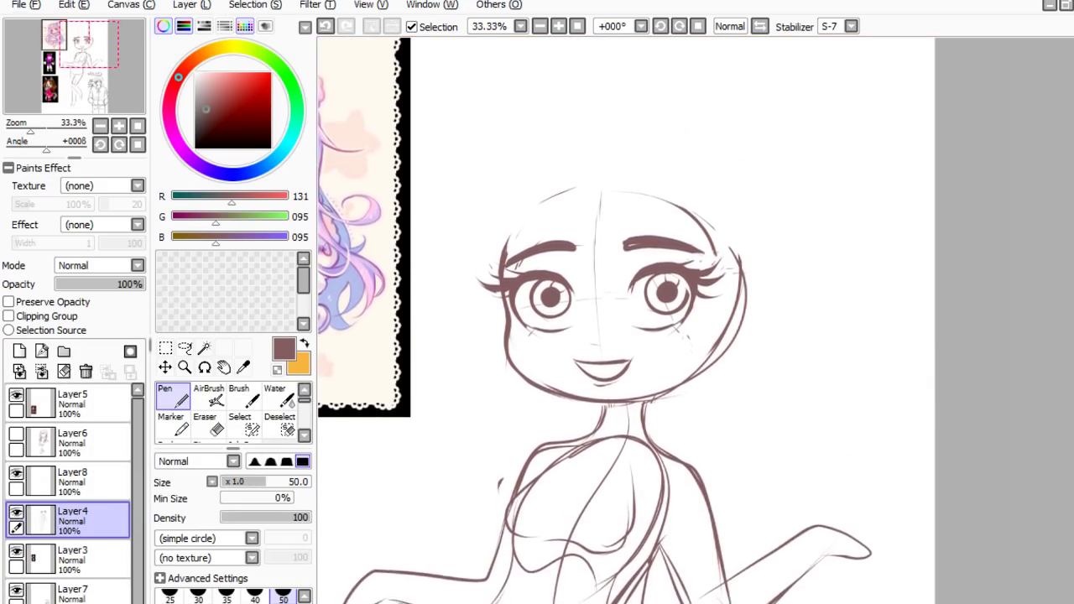
- Draw a short curved nose line above the mouth and retrace the upper lip line
key("e")
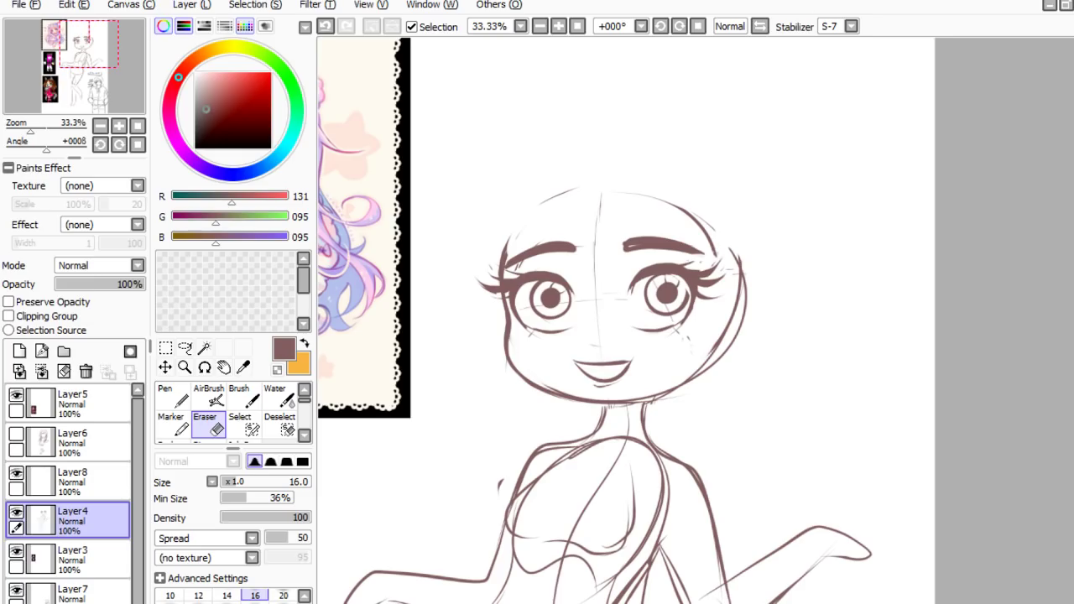
key("n")
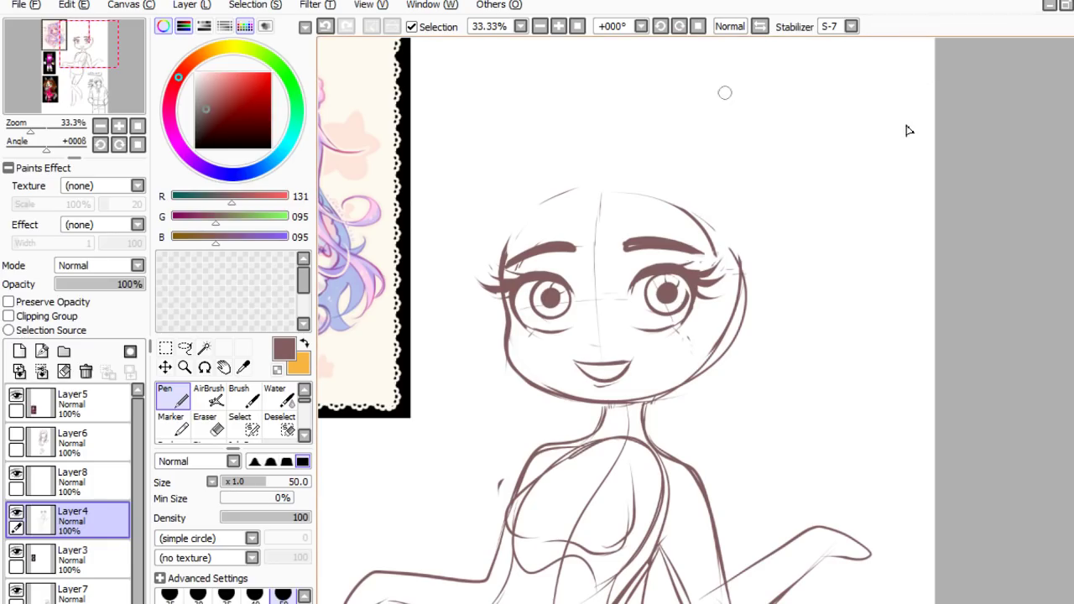
key("e")
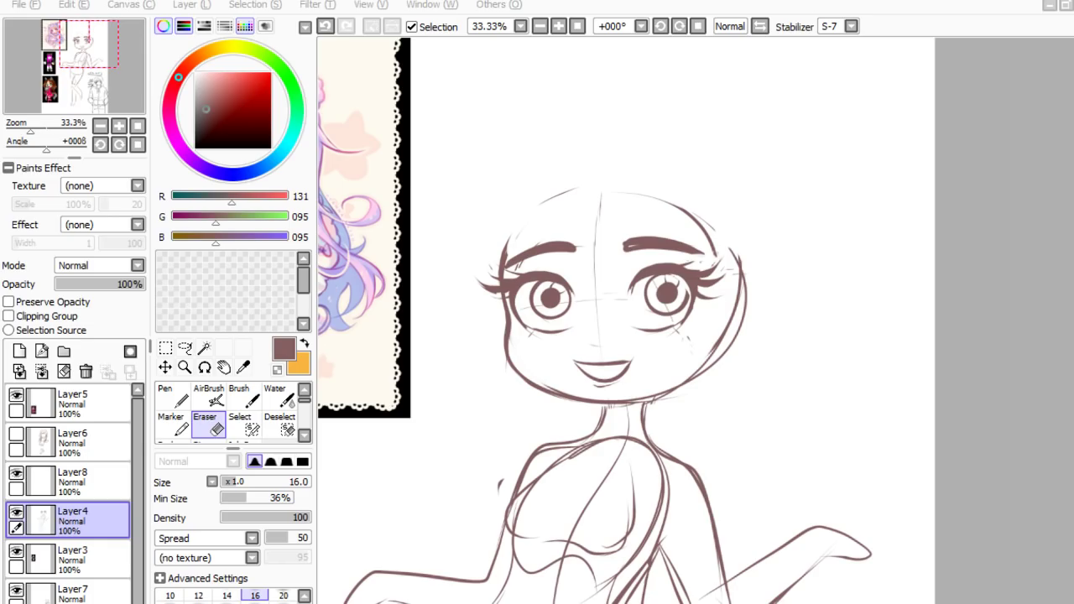
left_click(168, 394)
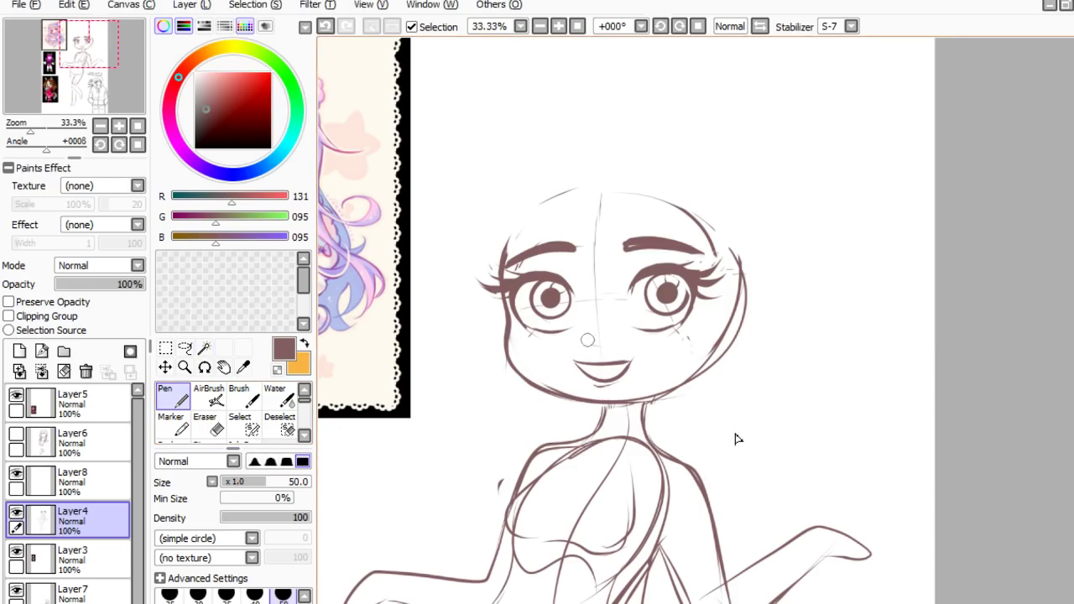
key("ctrl+z")
left_click_drag(592, 344, 612, 343)
left_click_drag(596, 364, 632, 360)
- Trim the lower edge of the right-hand eyebrow near its inner end with the eraser
left_click(210, 423)
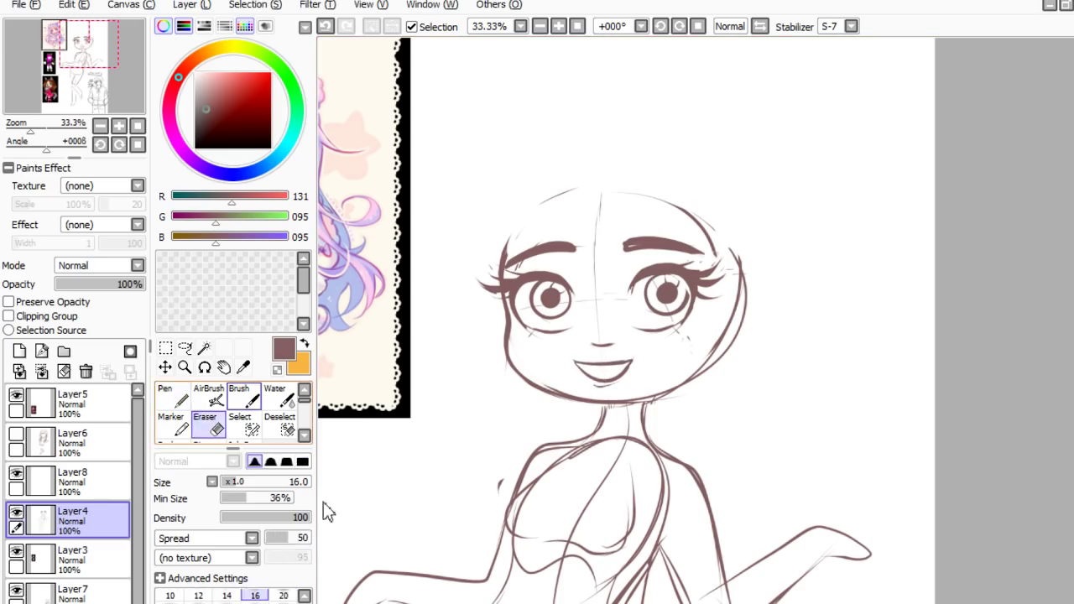
left_click(172, 396)
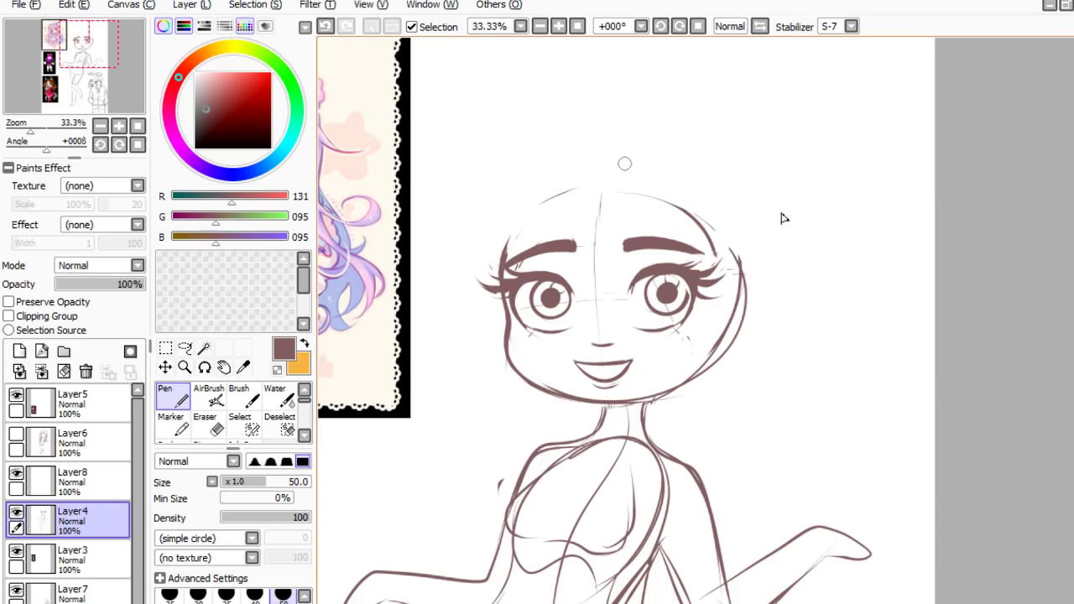
key("e")
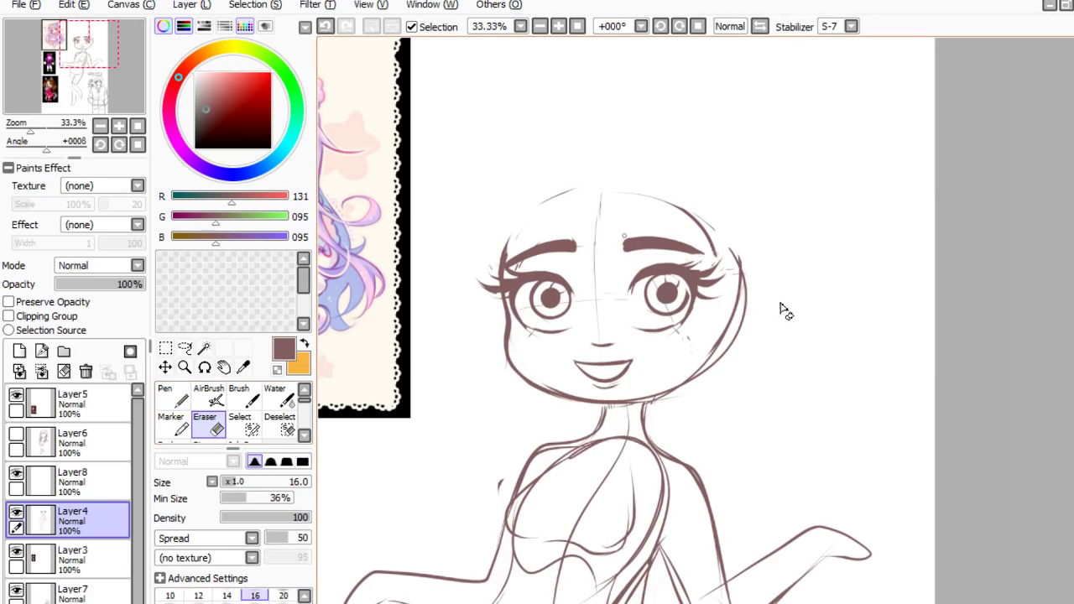
key("ctrl+z")
left_click_drag(642, 250, 654, 252)
key("ctrl+z")
key("ctrl+y")
left_click(173, 395)
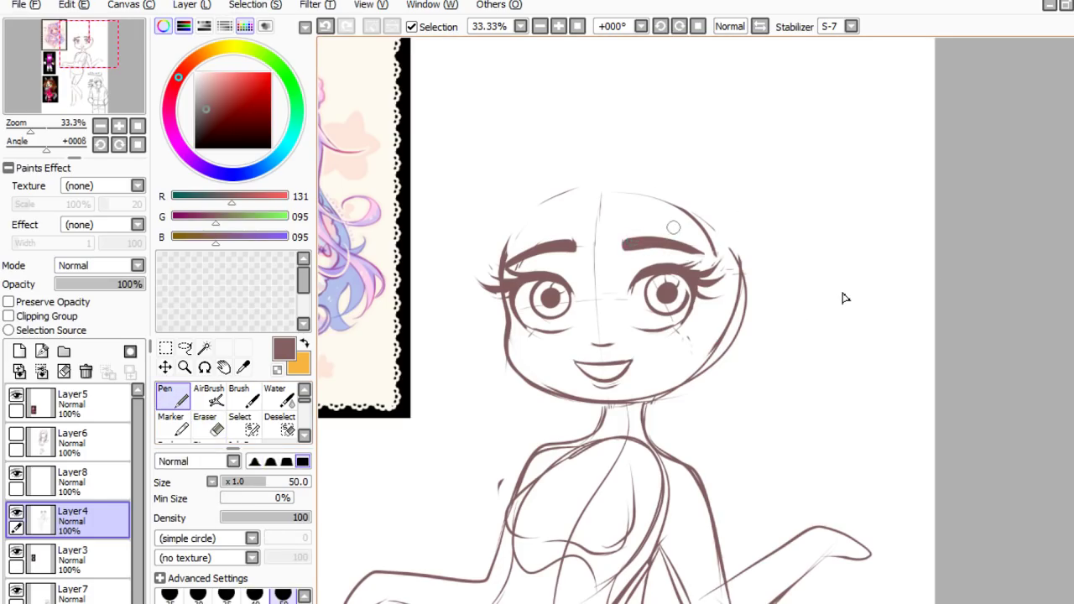
- Erase the doubled lower contour of the left-hand forearm between the wrist and the waist
scroll(1049, 324, "down", 3)
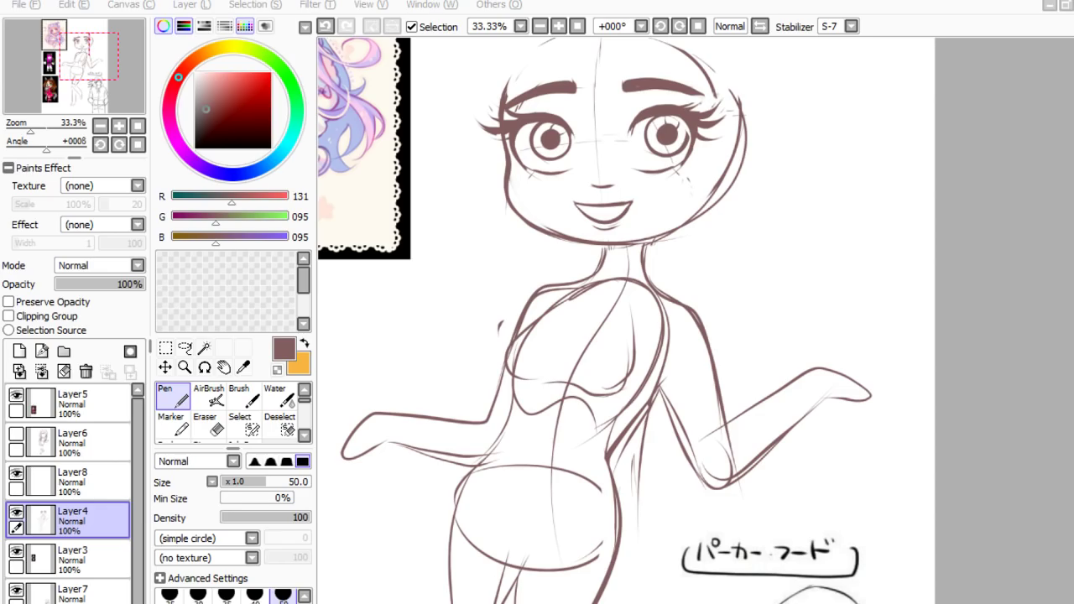
scroll(518, 540, "up", 2)
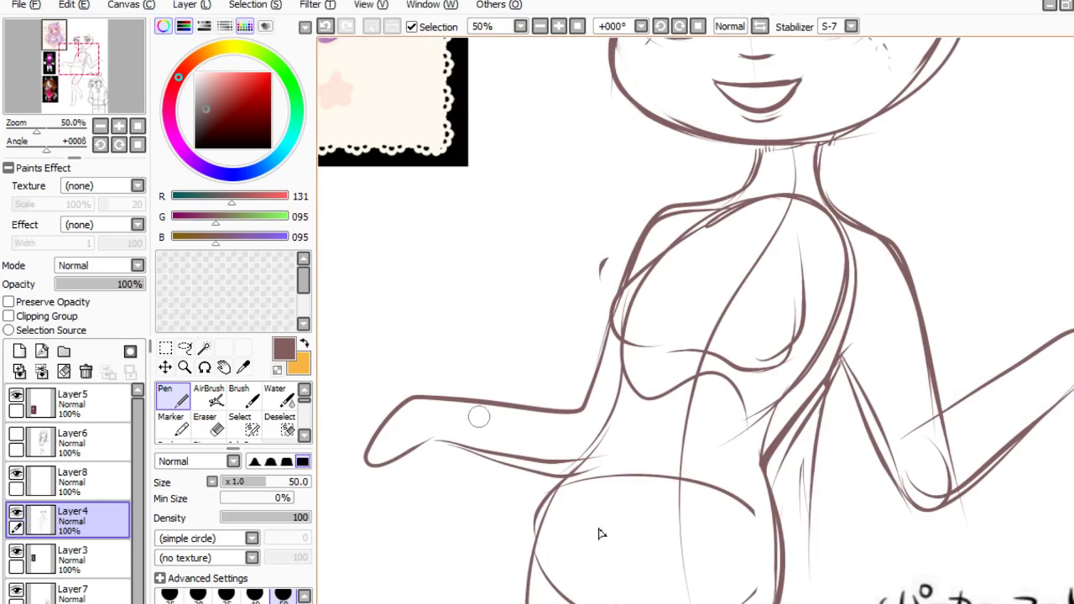
key("e")
left_click(208, 424)
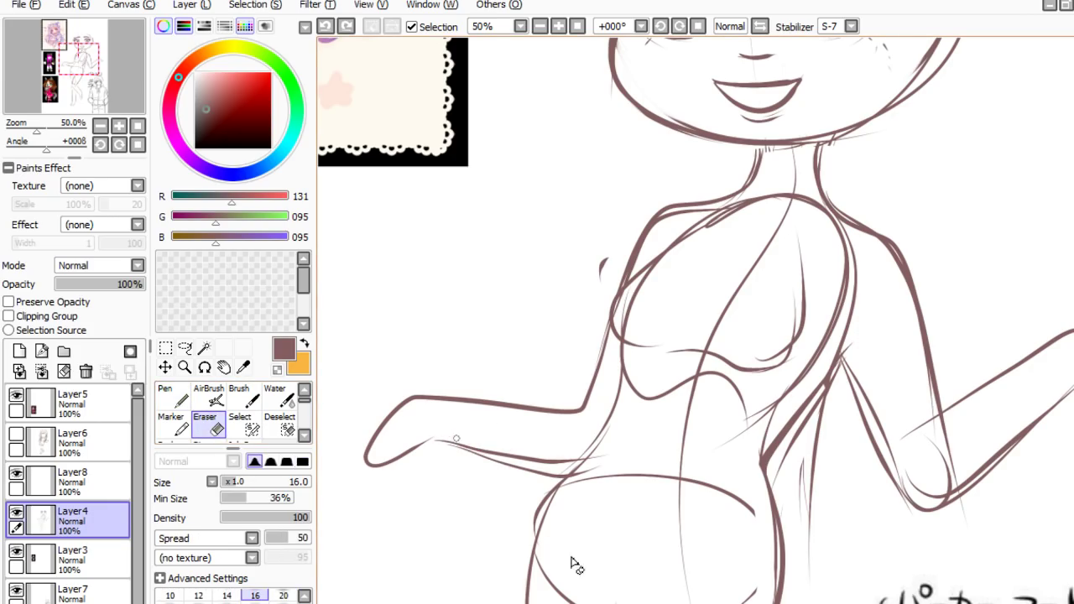
left_click_drag(447, 437, 556, 456)
left_click_drag(469, 442, 564, 461)
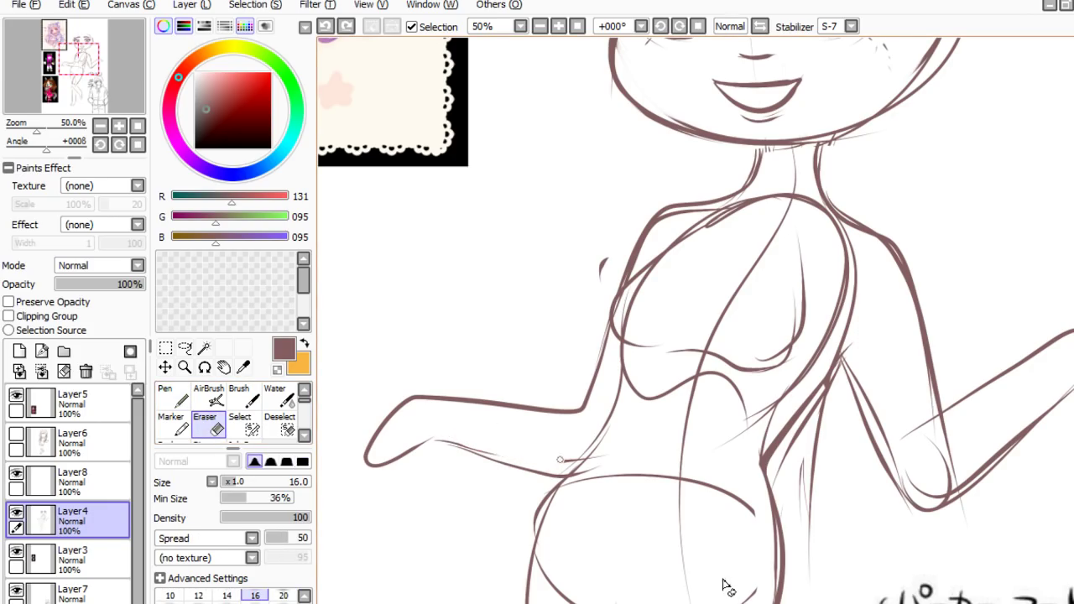
left_click_drag(433, 441, 550, 473)
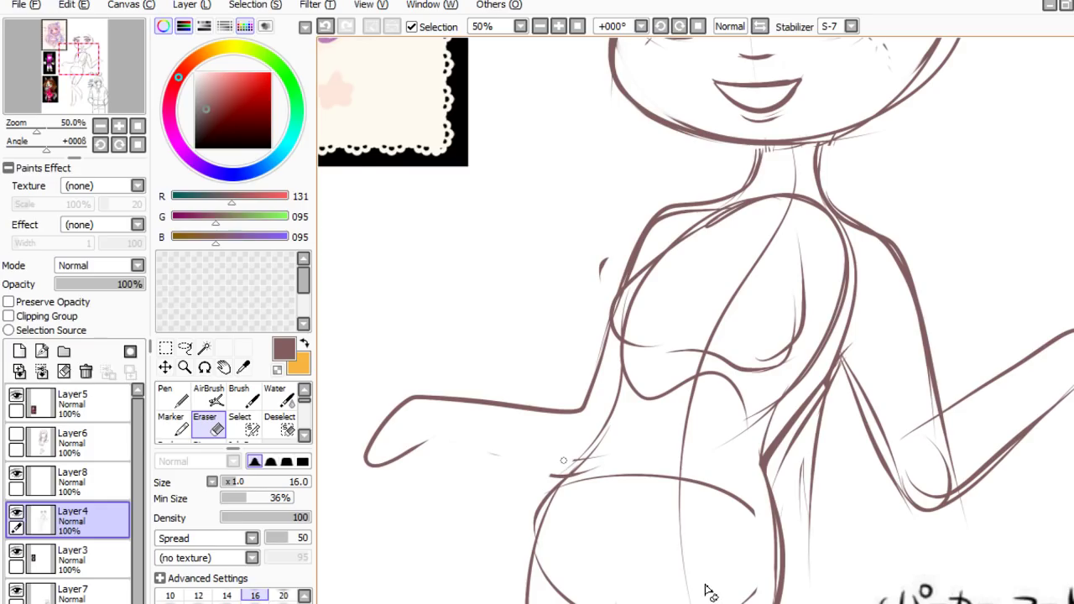
- Redraw the lower contour of the left-hand forearm as one clean Pen line from the wrist to the waist
left_click(173, 396)
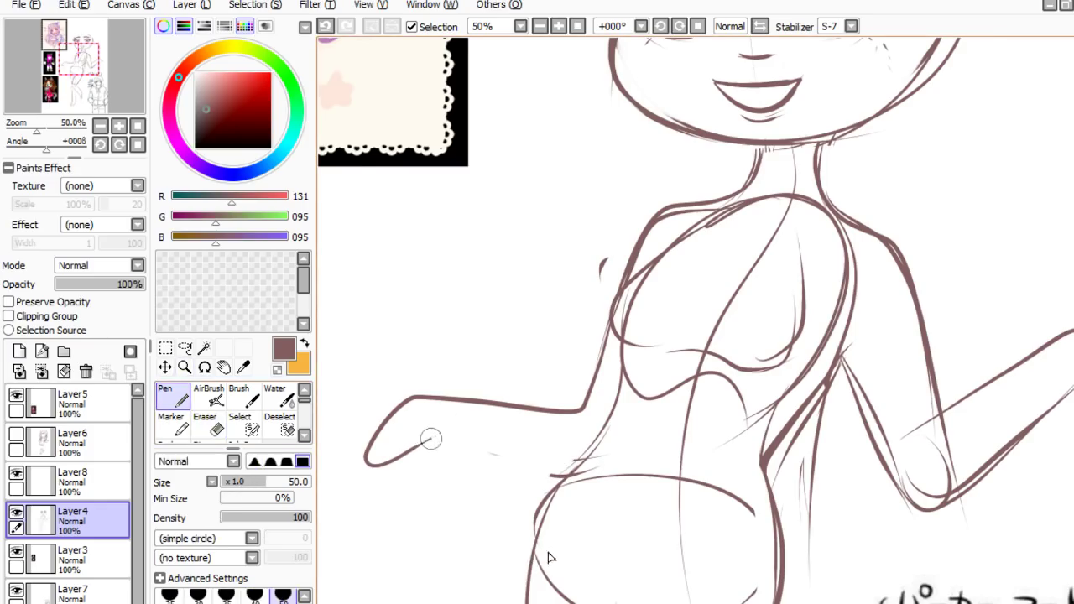
left_click_drag(431, 439, 553, 466)
key("ctrl+z")
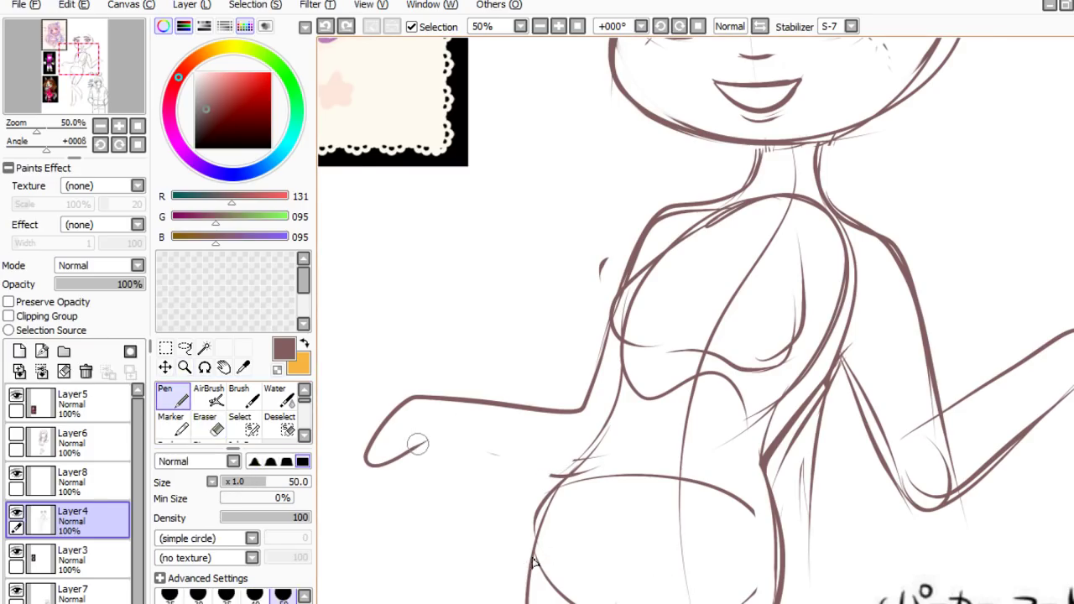
mouse_move(418, 444)
left_mouse_down()
mouse_move(456, 439)
mouse_move(570, 472)
left_mouse_up()
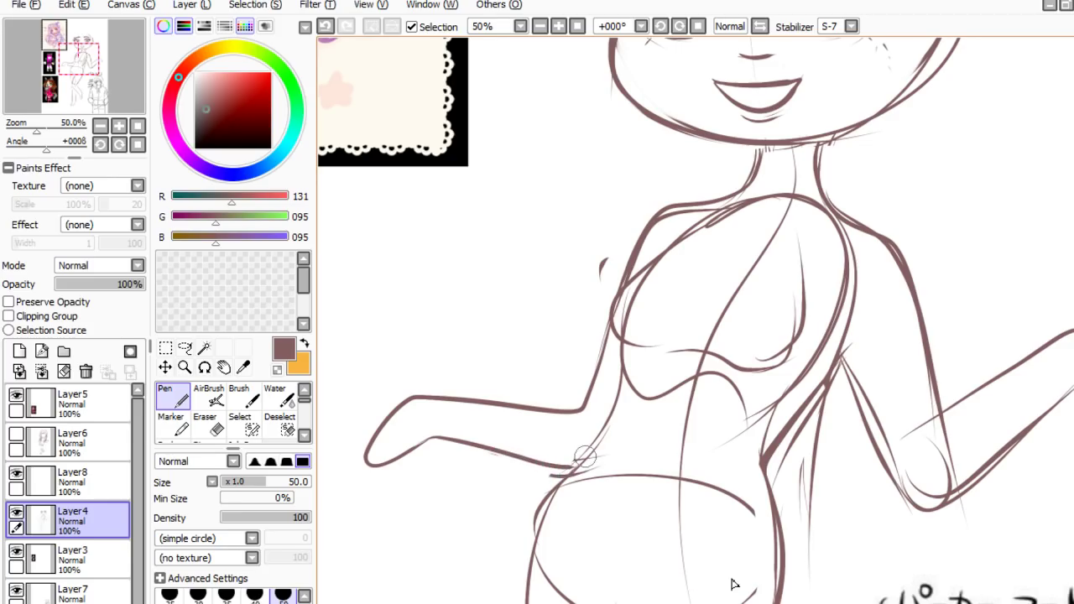
- Erase the doubled lower line of the right-hand forearm and redraw it from the elbow to the wrist
left_click_drag(1073, 594, 761, 594)
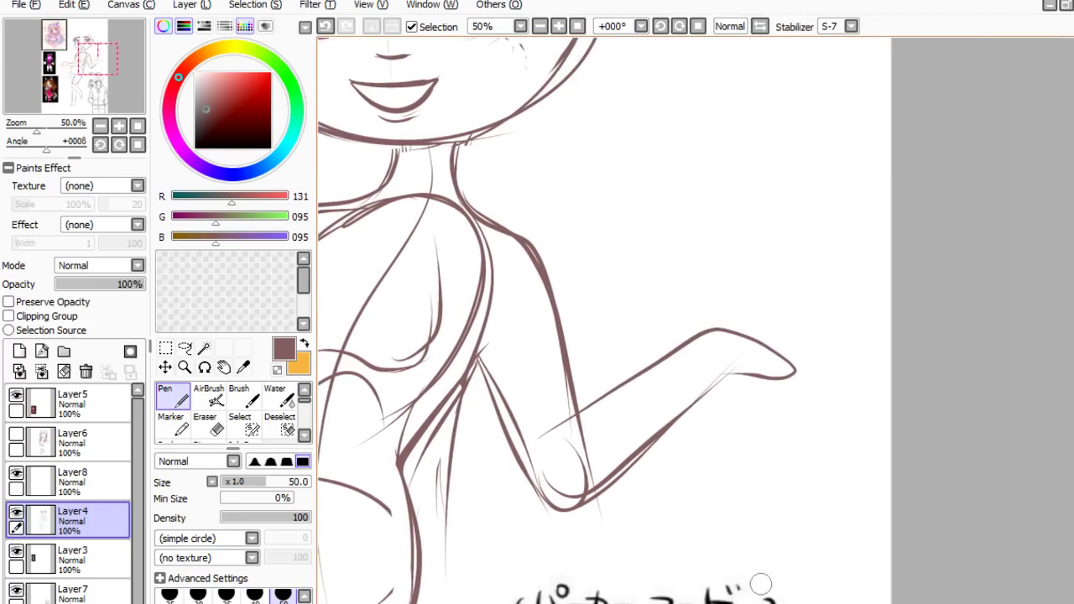
key("e")
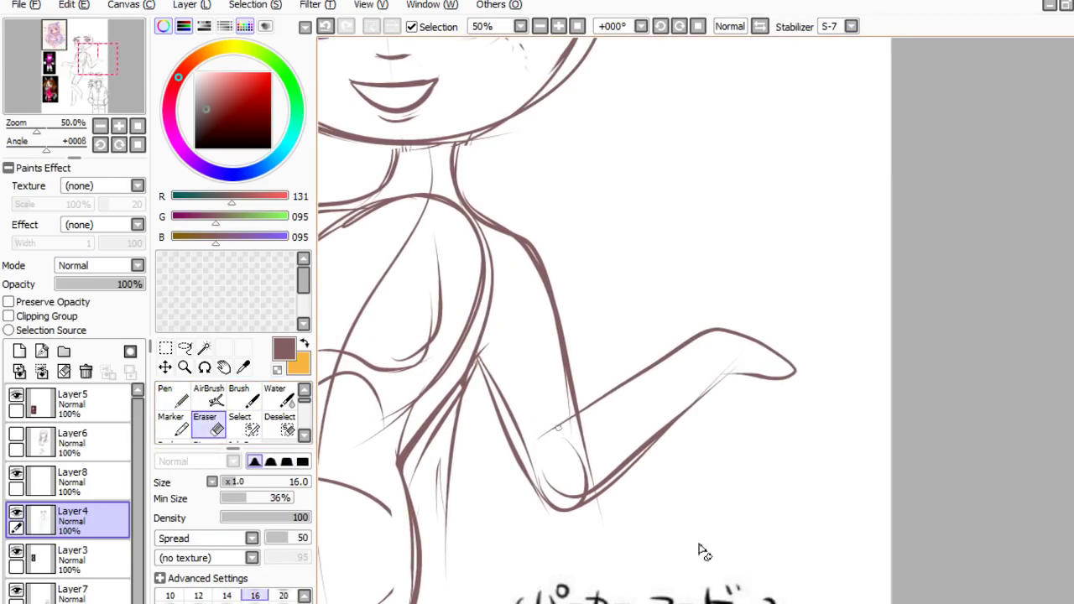
mouse_move(564, 494)
left_mouse_down()
mouse_move(644, 447)
mouse_move(688, 400)
left_mouse_up()
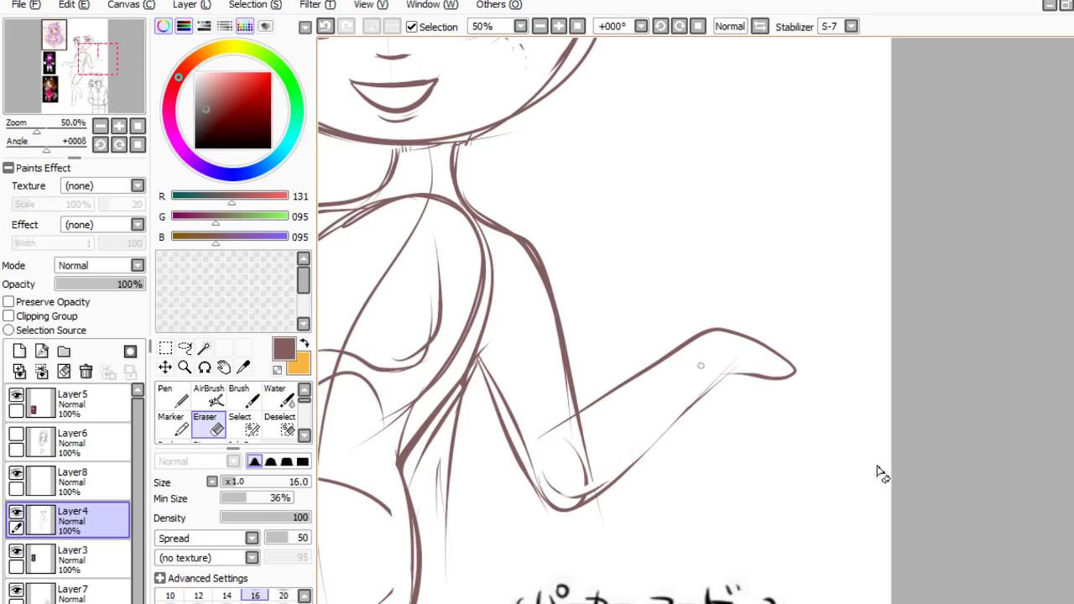
left_click(173, 395)
left_click_drag(579, 507, 731, 383)
- Compare the raised forearm and hand with the Layer6 hair-and-clothing sketch shown and hidden
left_click(16, 433)
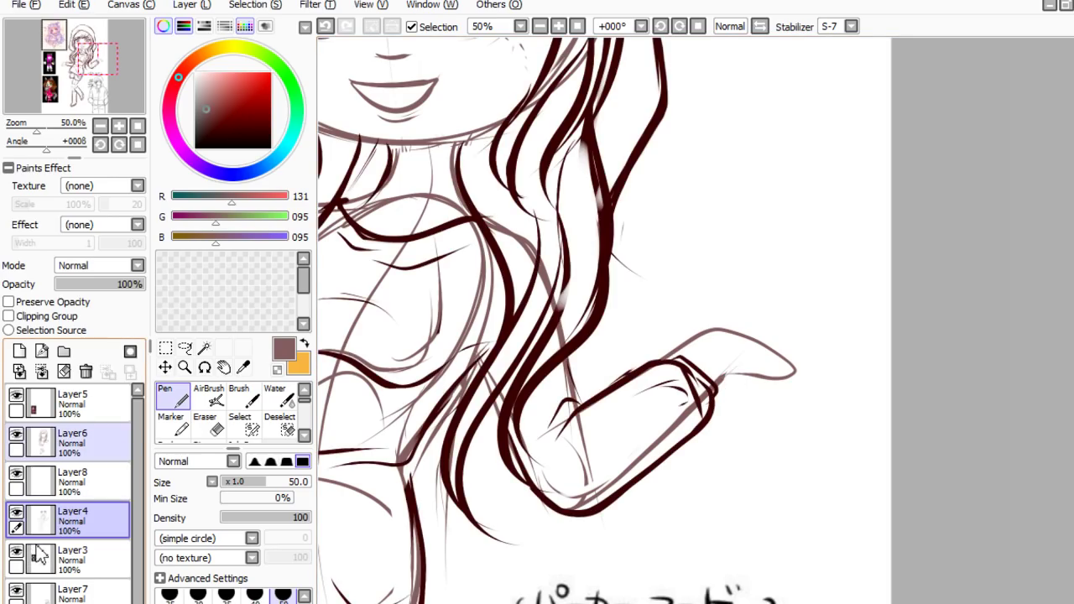
left_click(16, 433)
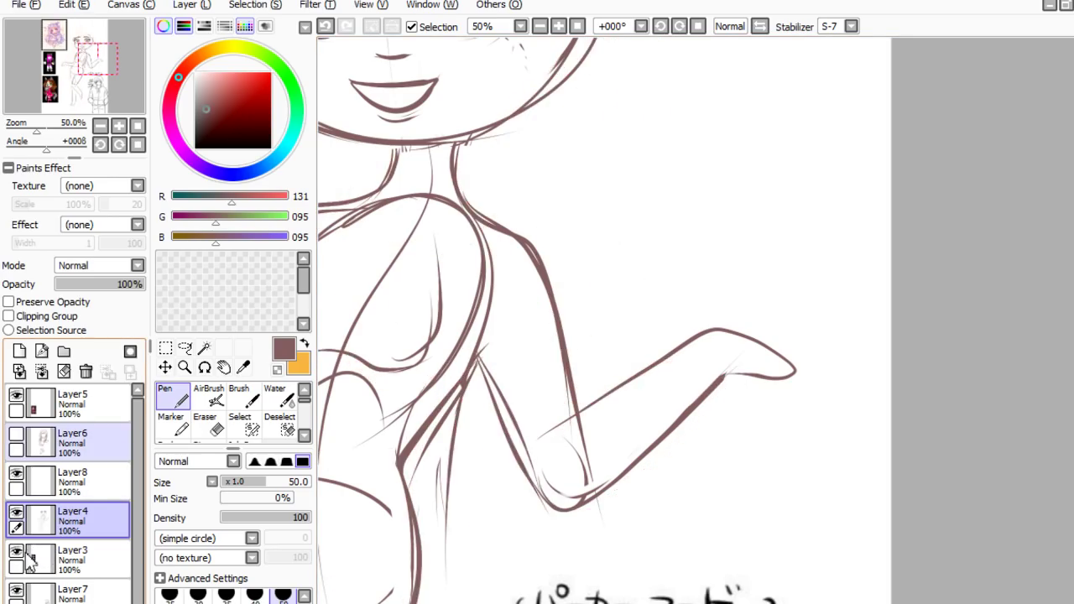
left_click(16, 433)
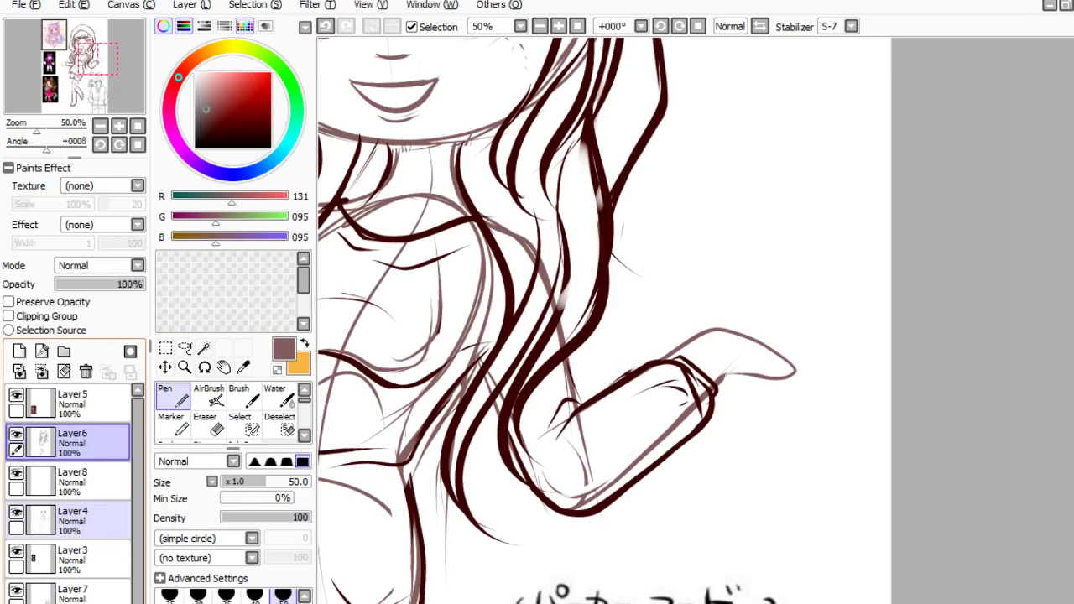
key("e")
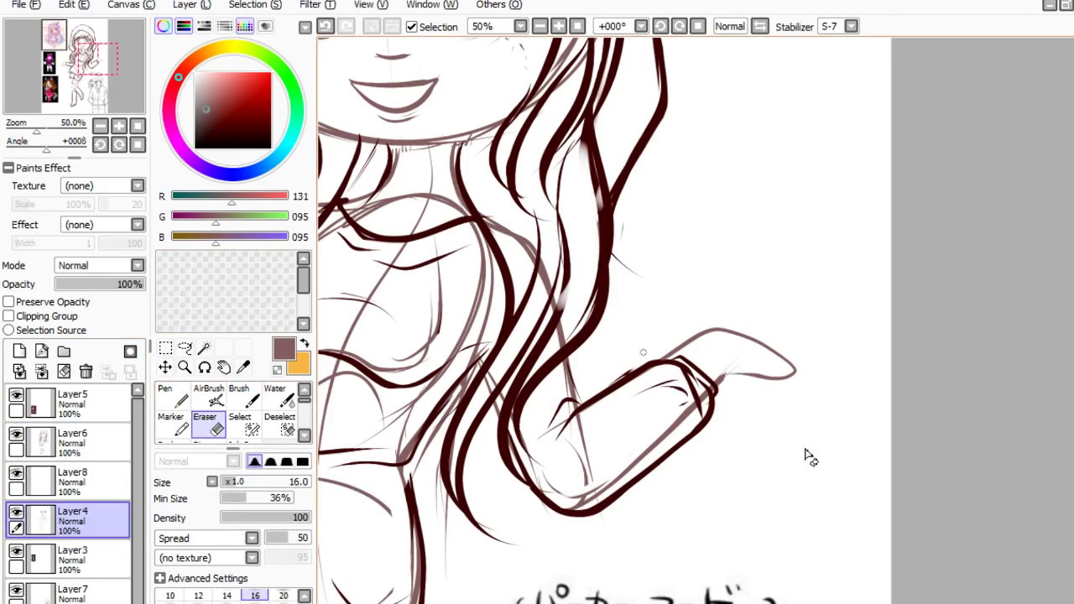
left_click(16, 433)
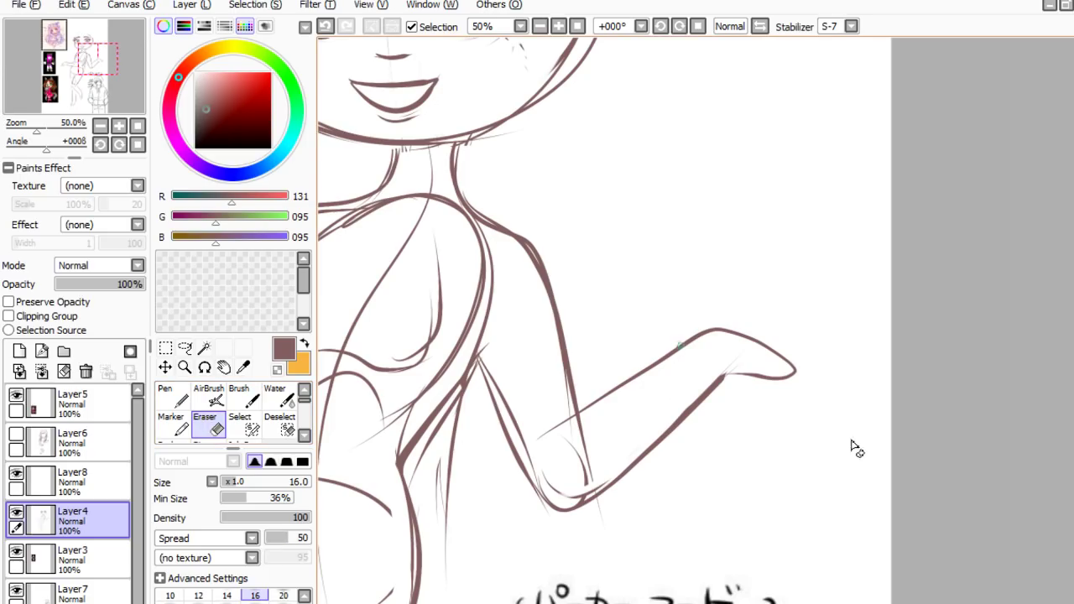
- Erase the upper outline of the right-hand wrist and hand and redraw the hand as a slimmer, pointed shape
left_click_drag(671, 355, 701, 334)
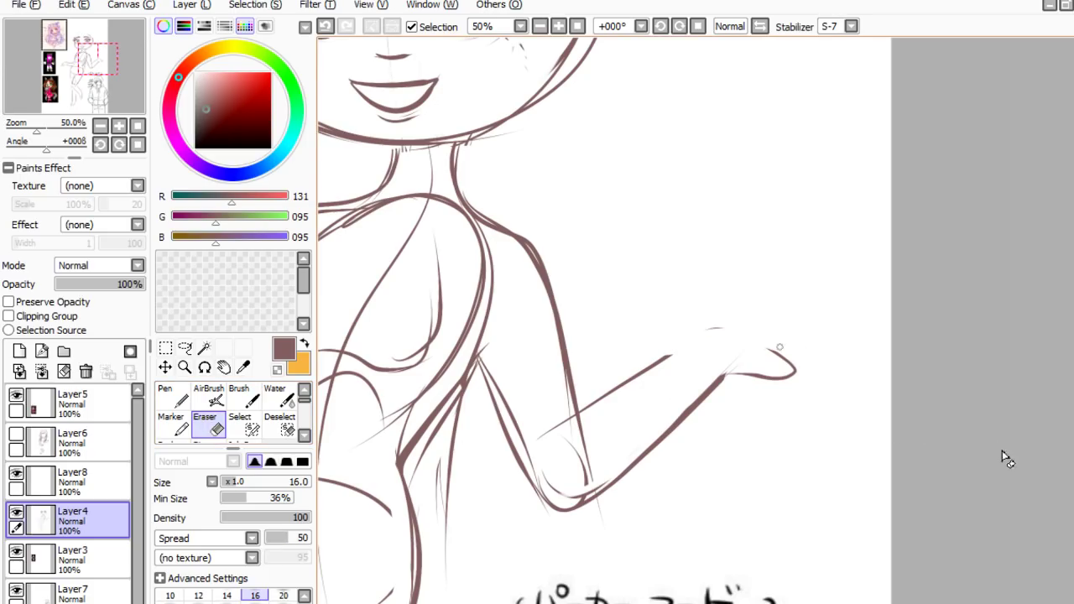
left_click(173, 394)
mouse_move(635, 376)
left_mouse_down()
mouse_move(716, 338)
mouse_move(799, 354)
left_mouse_up()
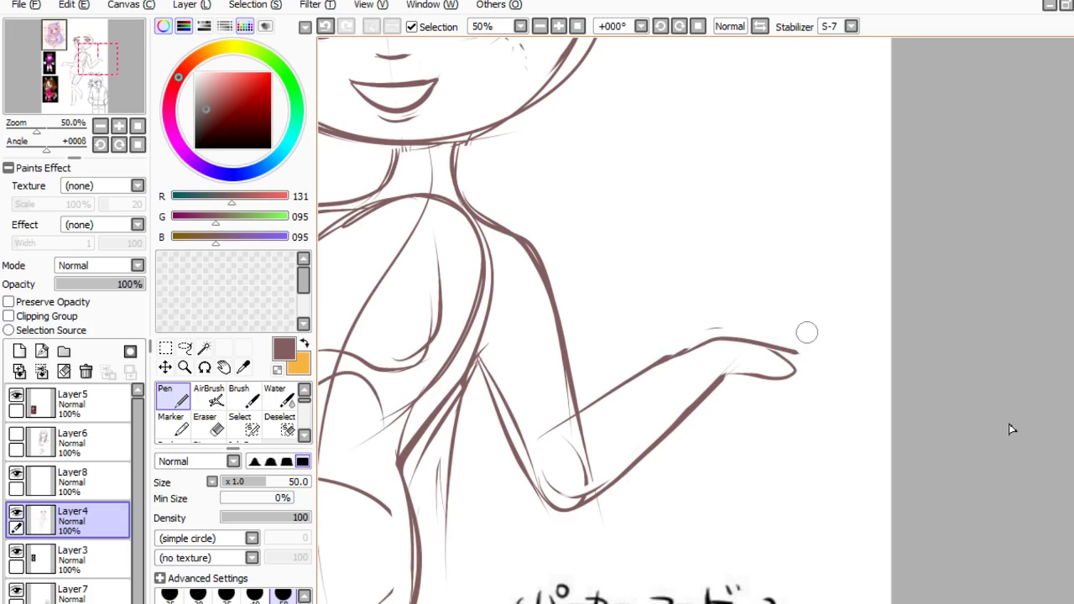
key("ctrl+z")
mouse_move(710, 342)
left_mouse_down()
mouse_move(759, 346)
mouse_move(808, 377)
mouse_move(736, 372)
left_mouse_up()
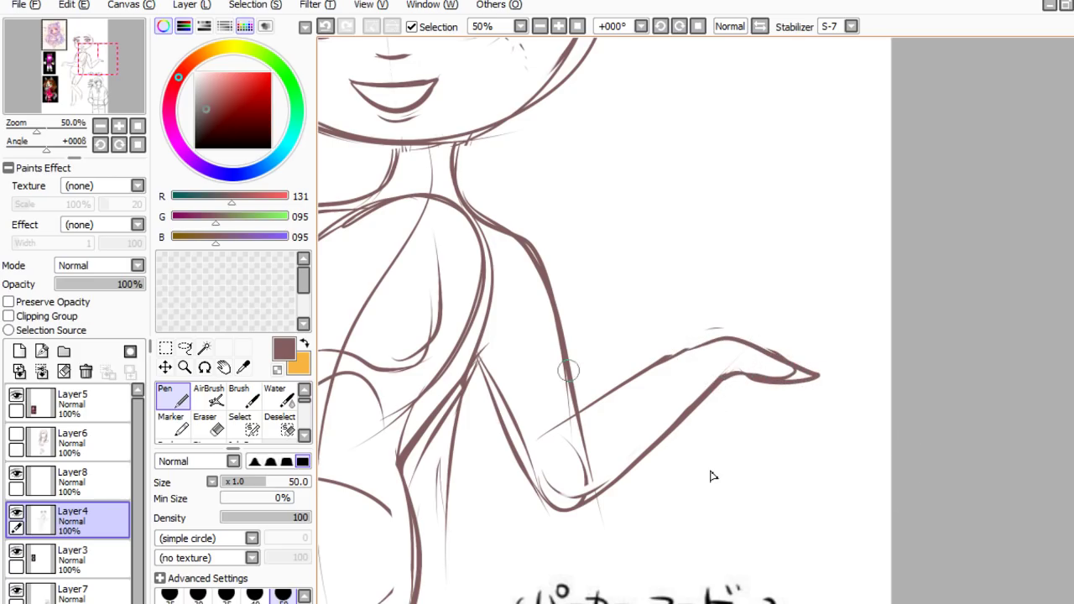
- Erase the upper outline of the right-hand hand and redraw it with a longer finger shape and a separate thumb
key("e")
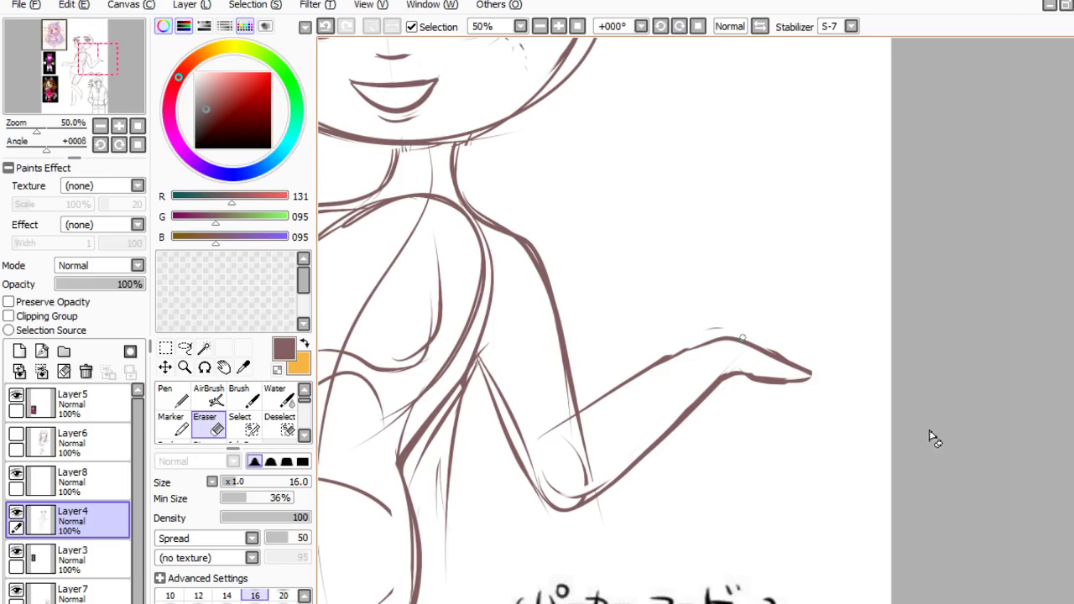
mouse_move(741, 336)
left_mouse_down()
mouse_move(786, 359)
mouse_move(761, 344)
left_mouse_up()
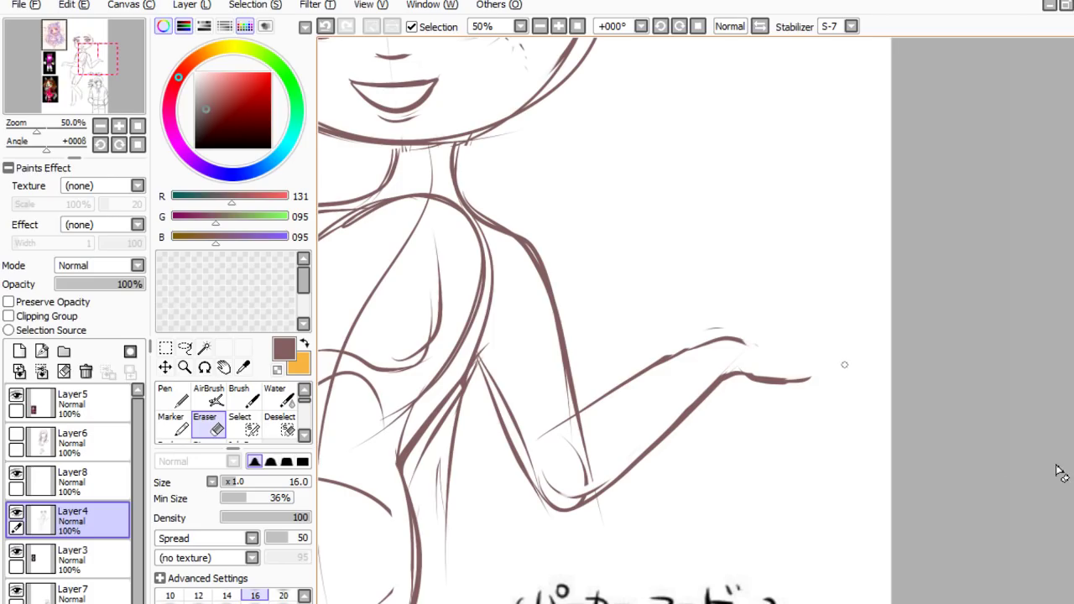
key("n")
left_click_drag(716, 339, 831, 377)
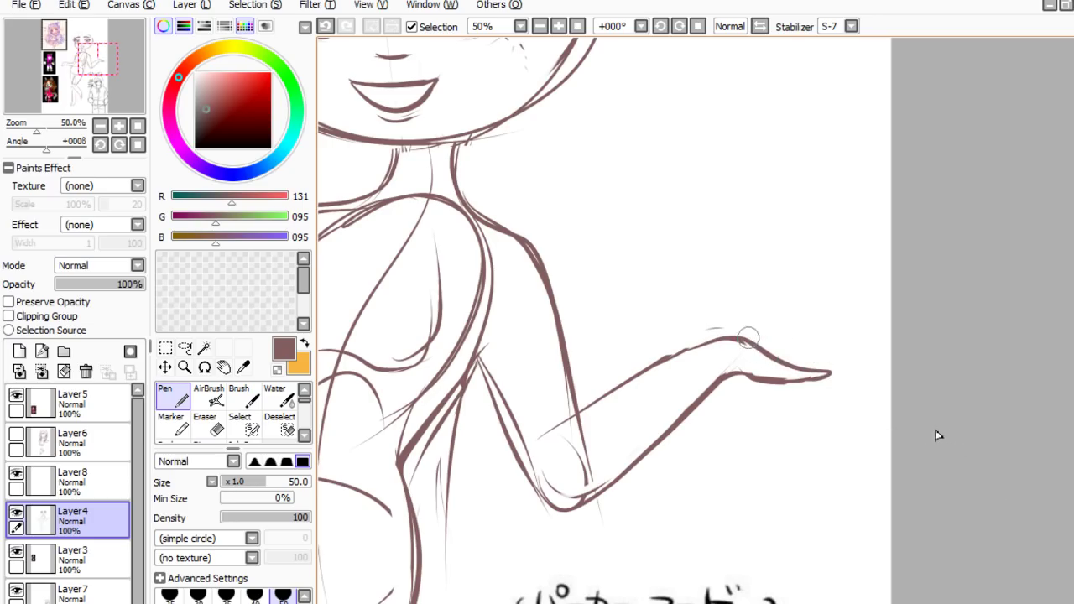
left_click_drag(743, 341, 794, 339)
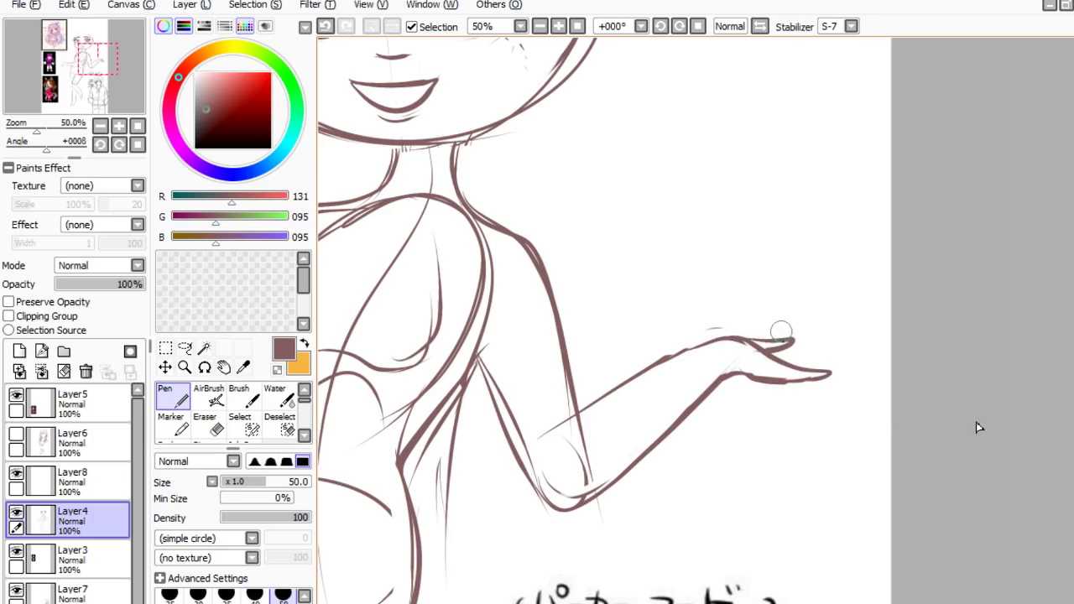
- Erase the rounded outline of the left-hand hand back to the two forearm lines at the wrist
scroll(781, 331, "down", 3)
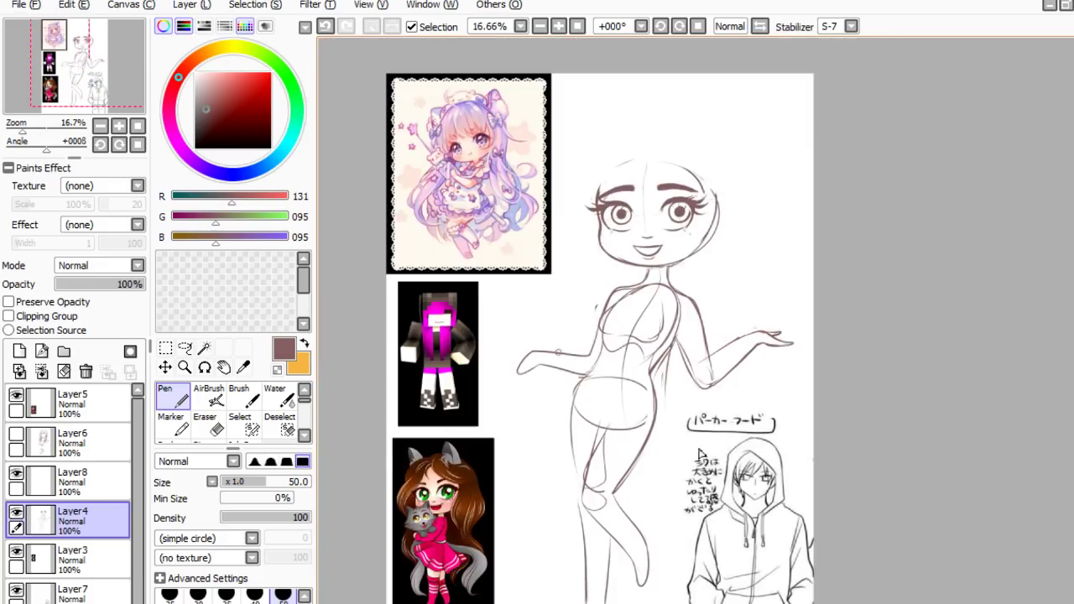
scroll(537, 356, "up", 3)
scroll(662, 455, "down", 2)
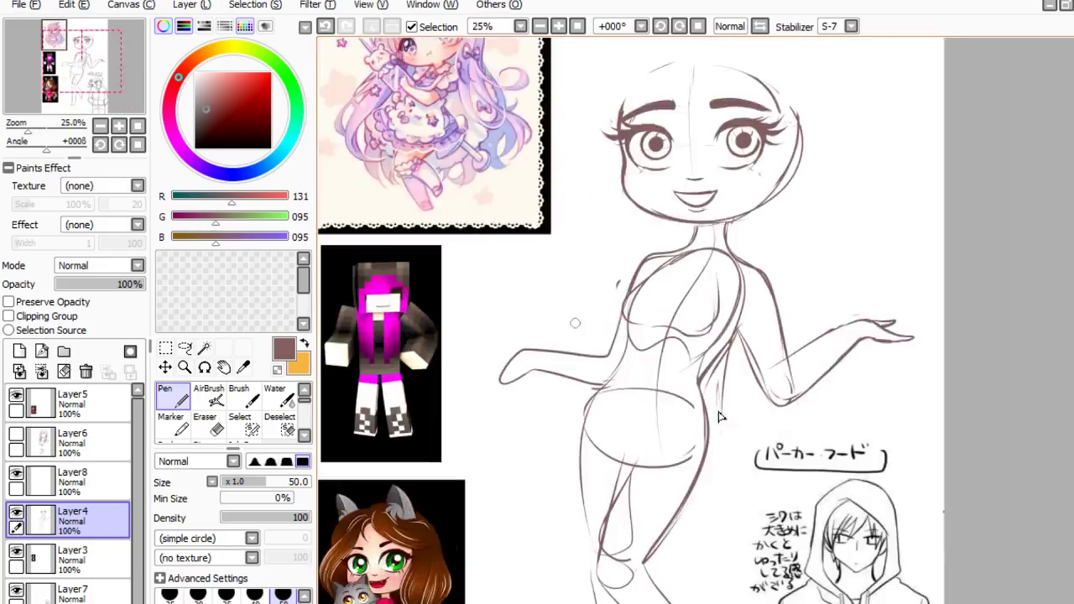
scroll(705, 437, "up", 2)
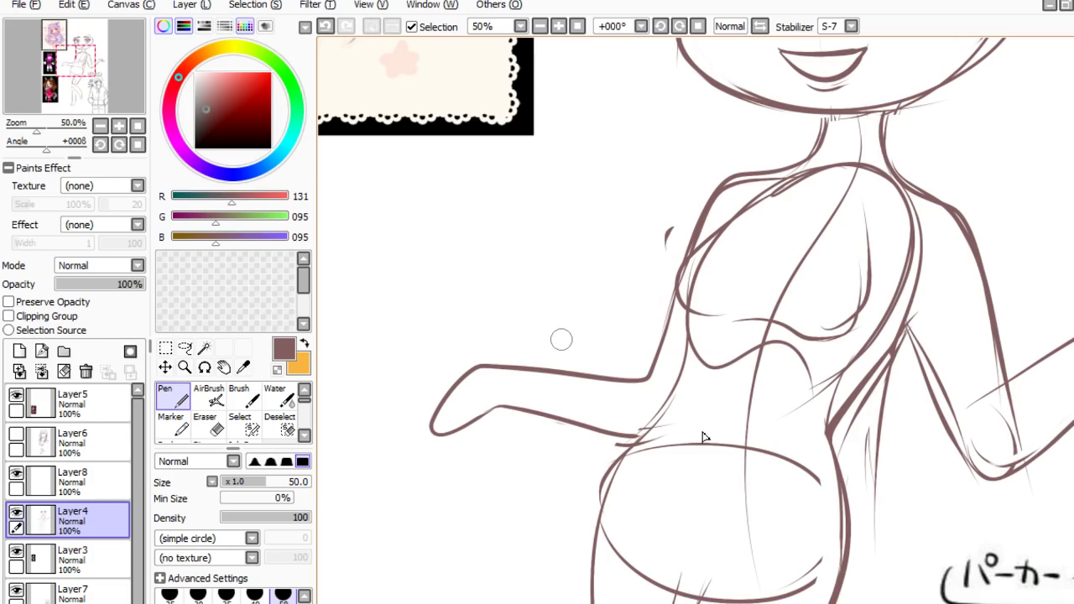
key("e")
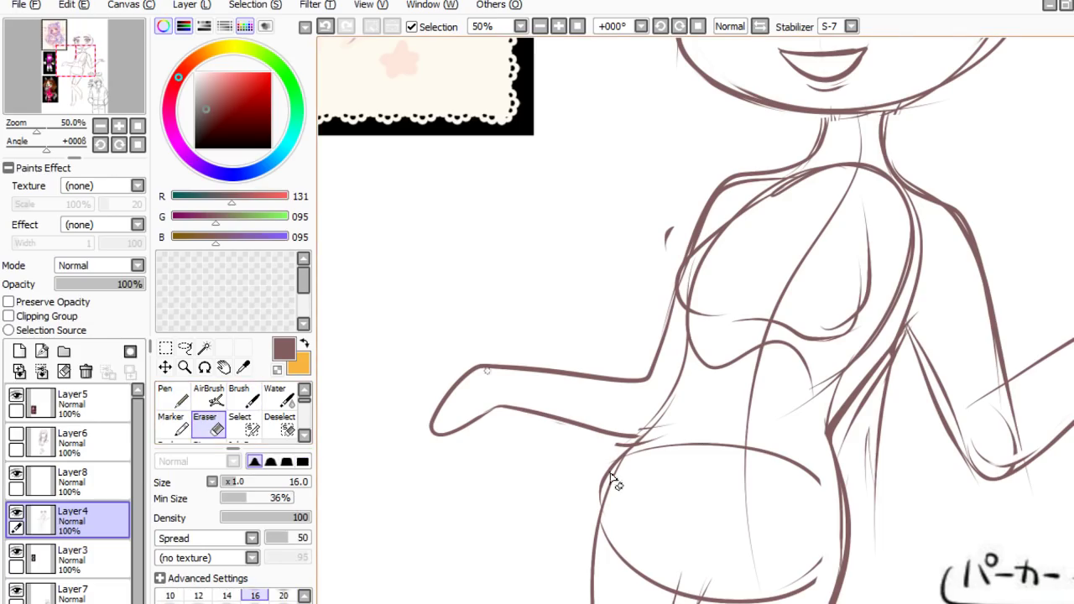
mouse_move(483, 365)
left_mouse_down()
mouse_move(436, 407)
mouse_move(433, 431)
mouse_move(491, 407)
left_mouse_up()
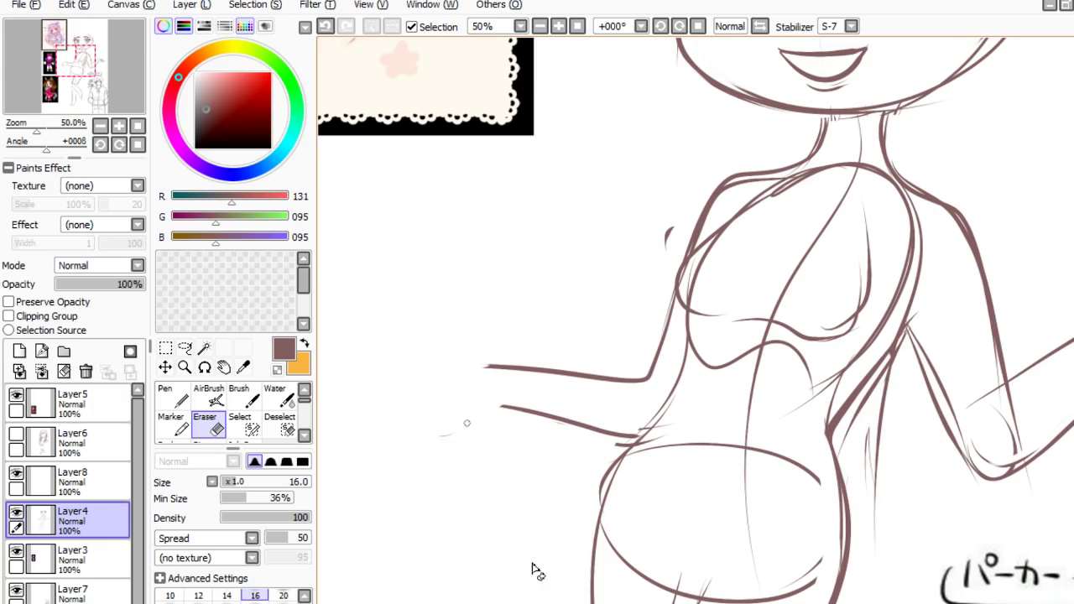
- Try to redraw the left-hand hand as a slimmer, pointed shape with the Pen
key("n")
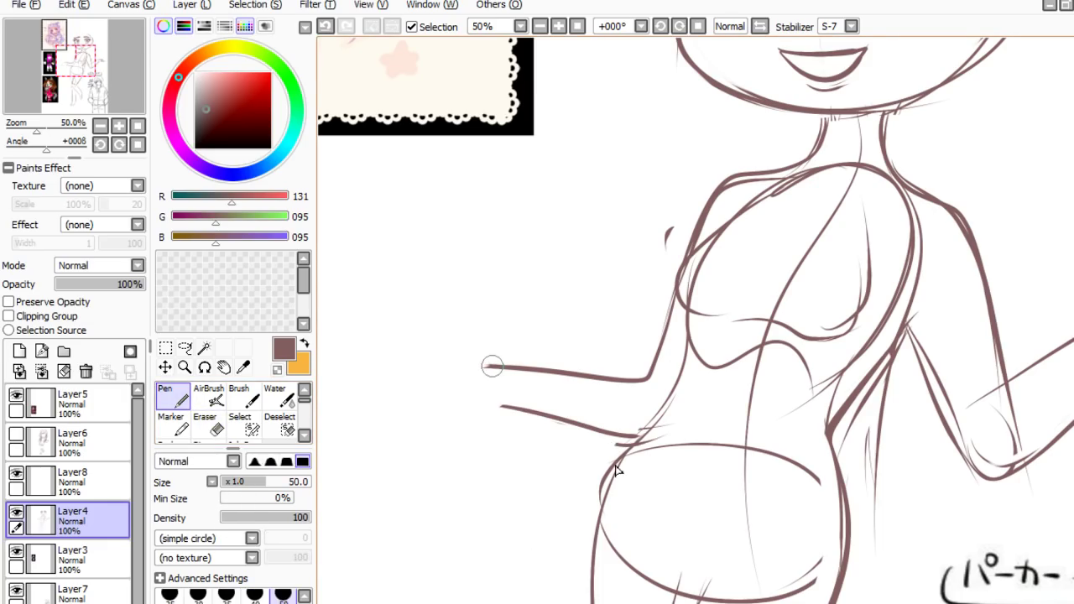
mouse_move(486, 366)
left_mouse_down()
mouse_move(402, 430)
mouse_move(449, 428)
left_mouse_up()
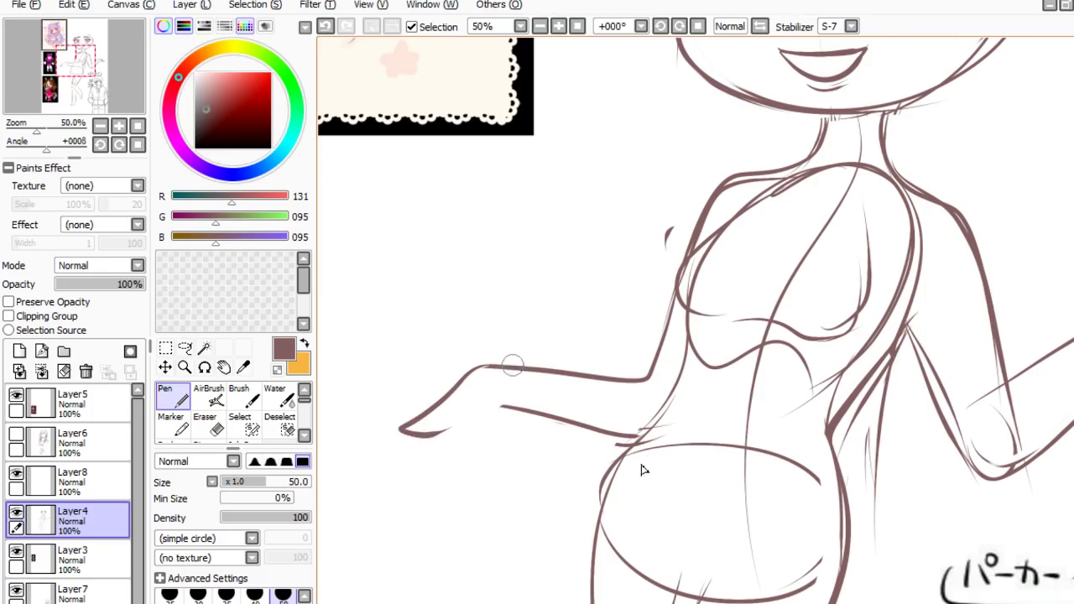
key("ctrl+z")
mouse_move(492, 364)
left_mouse_down()
mouse_move(386, 434)
mouse_move(506, 395)
left_mouse_up()
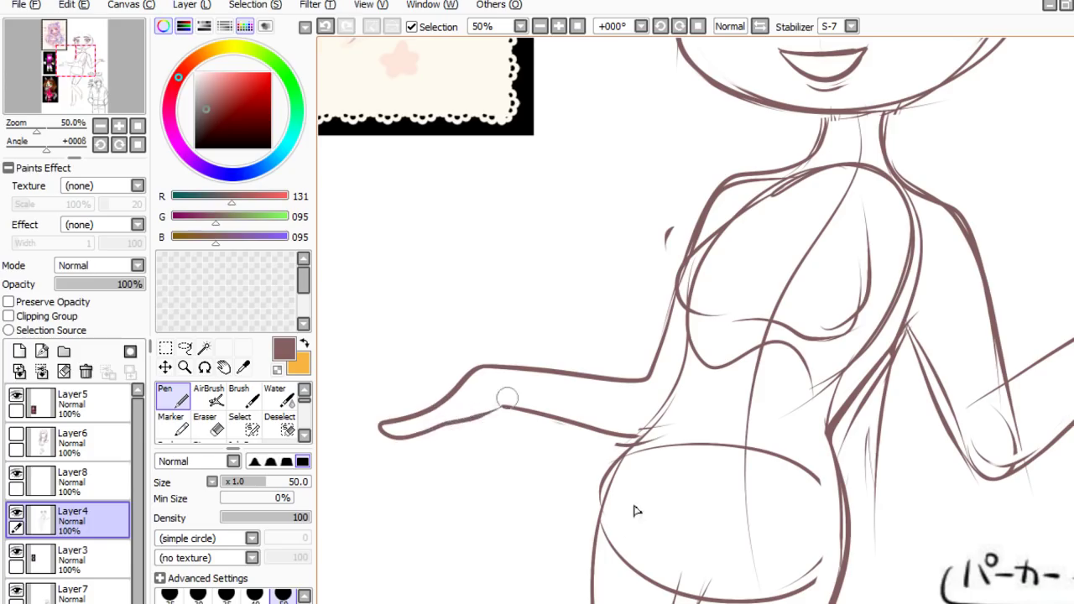
key("ctrl+z")
- Select the finished right-hand hand on Layer4 with a freehand lasso around it, from the wrist to beyond the fingertips
scroll(399, 329, "down", 3)
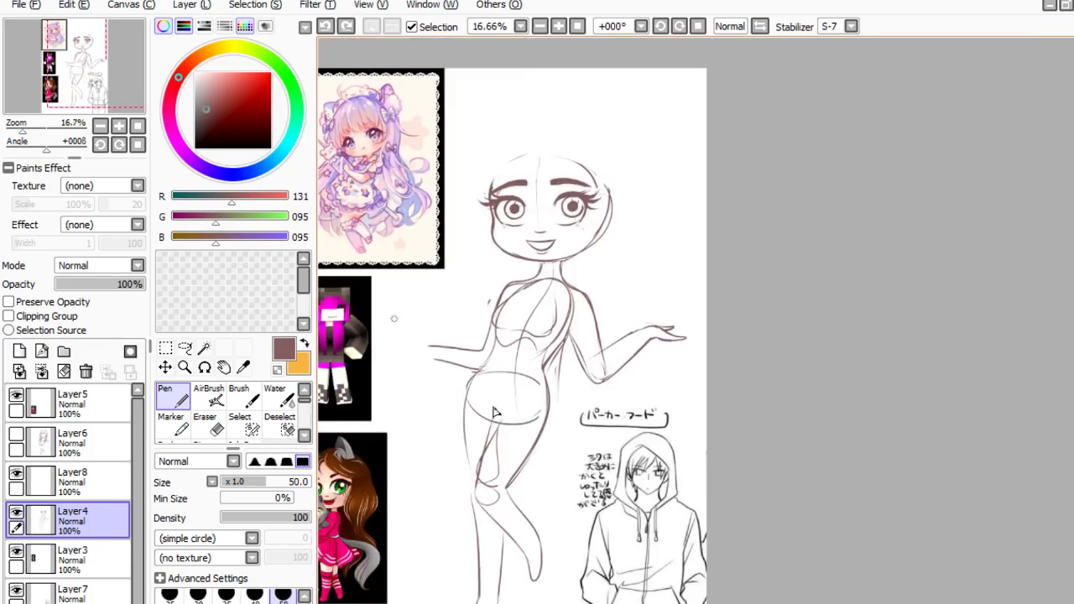
scroll(672, 336, "up", 4)
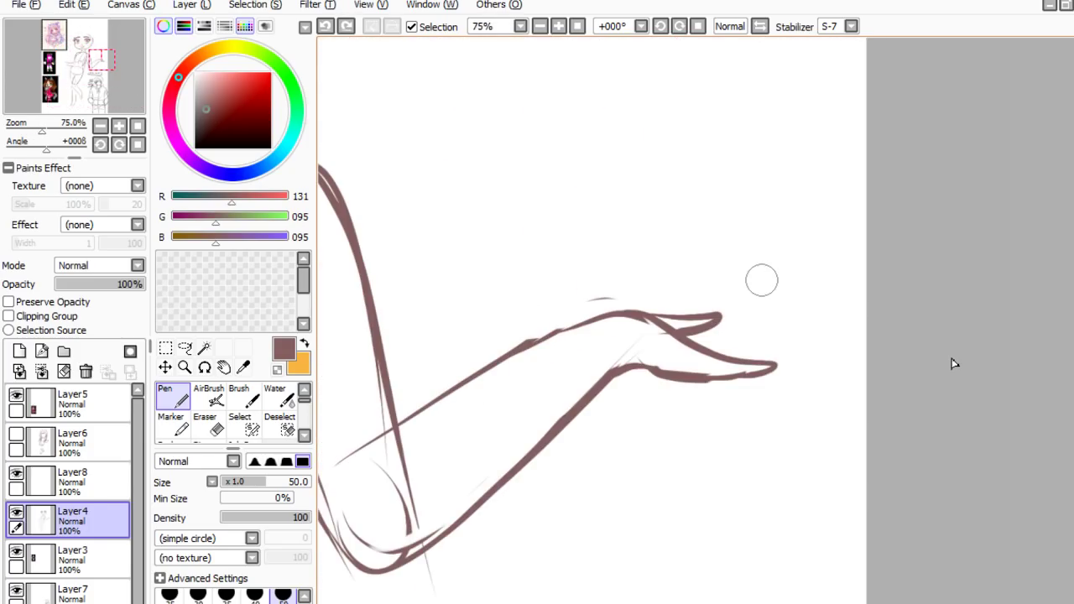
left_click(185, 347)
mouse_move(594, 296)
left_mouse_down()
mouse_move(805, 399)
mouse_move(597, 261)
left_mouse_up()
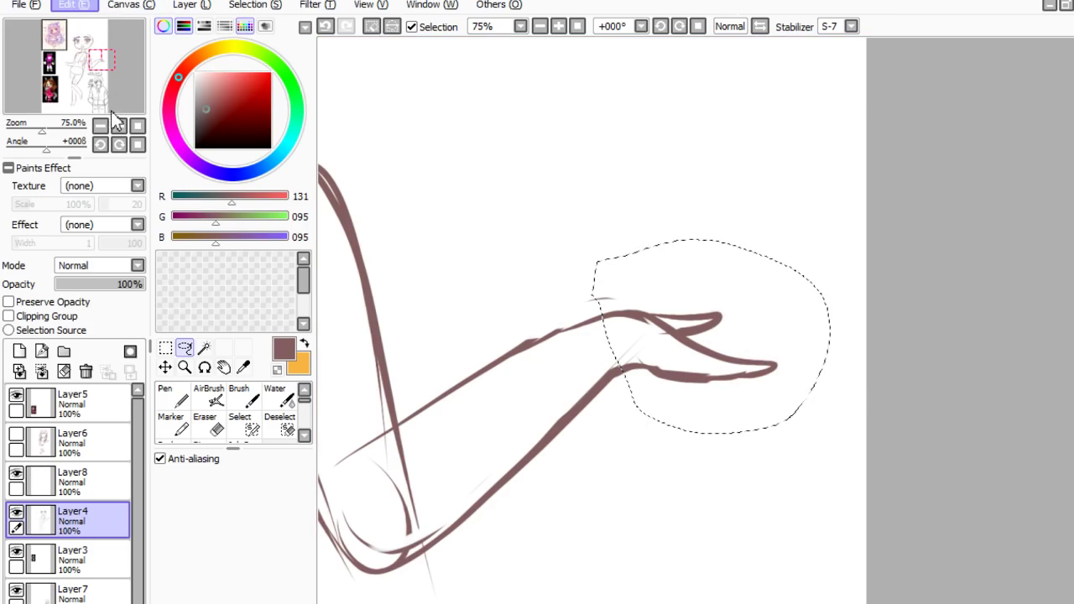
- Try duplicating Layer4 while the hand is selected
scroll(628, 210, "down", 6)
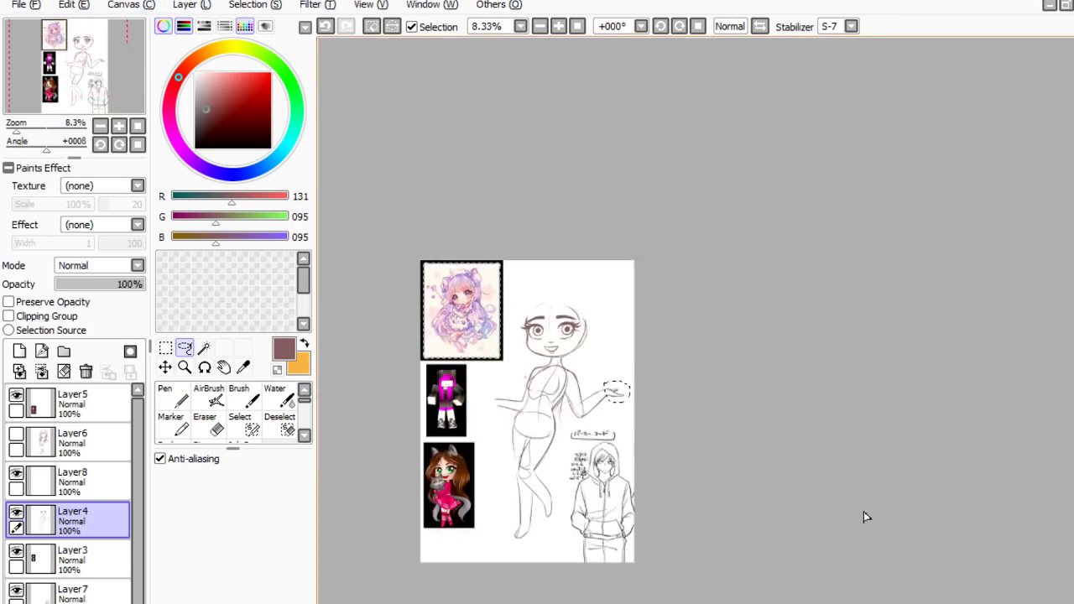
scroll(573, 396, "up", 4)
scroll(604, 399, "down", 3)
scroll(491, 386, "up", 1)
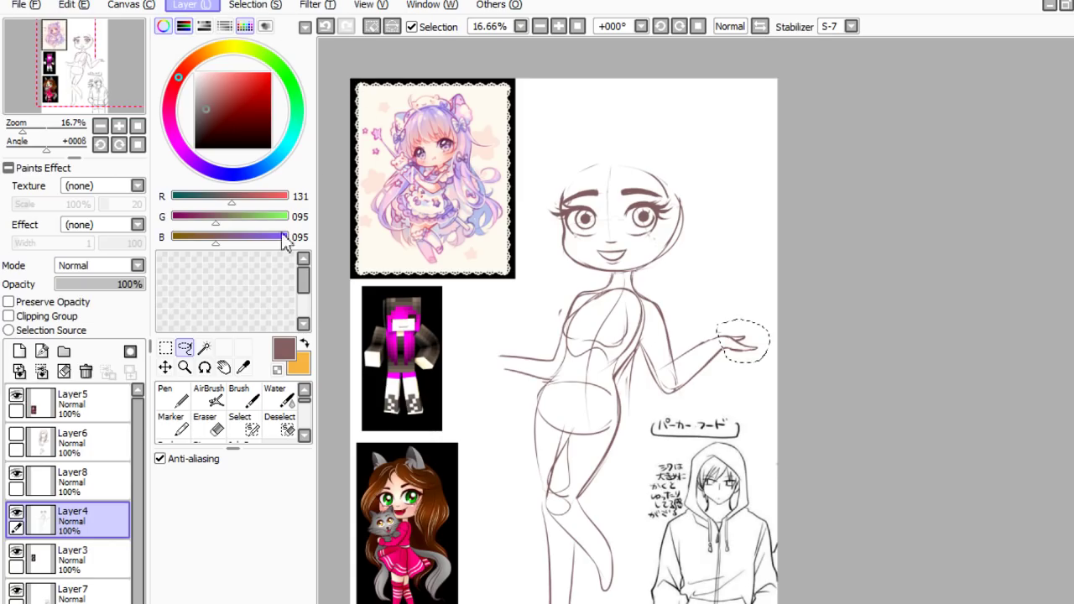
left_click(269, 106)
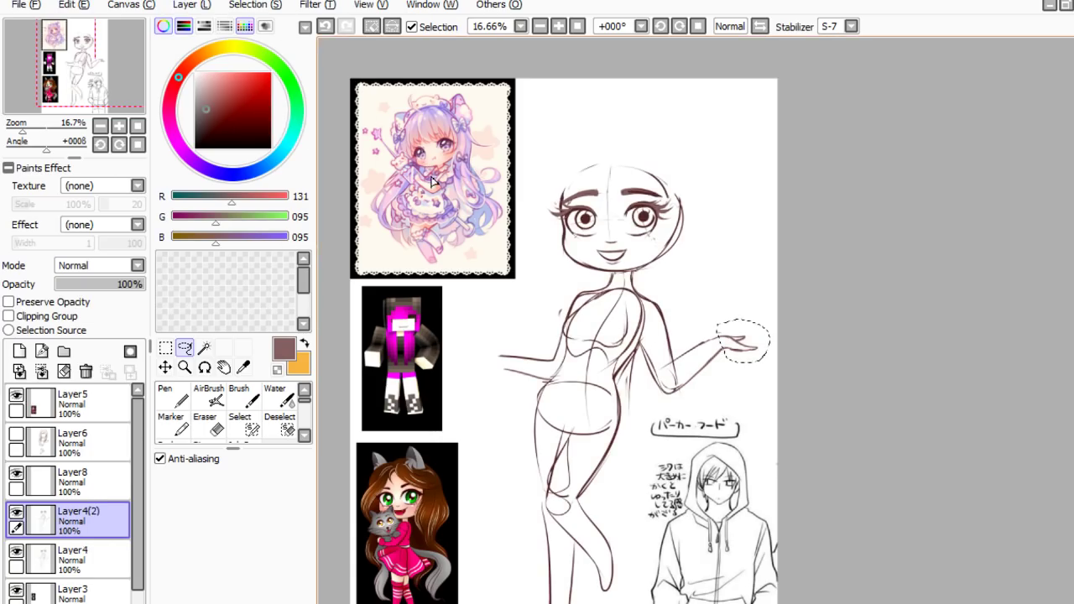
key("ctrl+z")
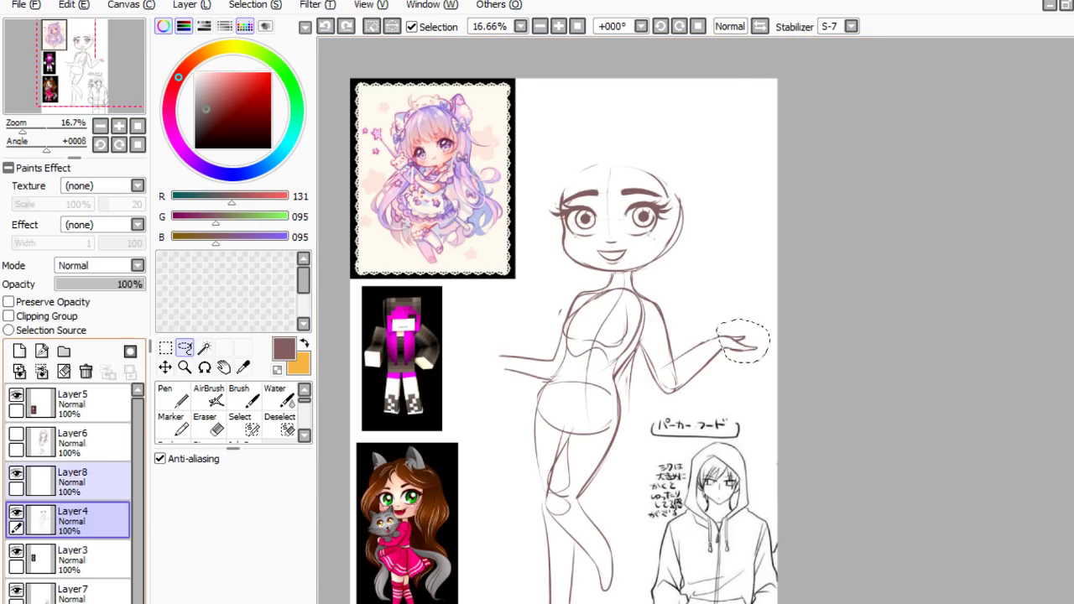
- Place a horizontally mirrored copy of the selected hand on a new layer beside the left-hand wrist
left_click(132, 5)
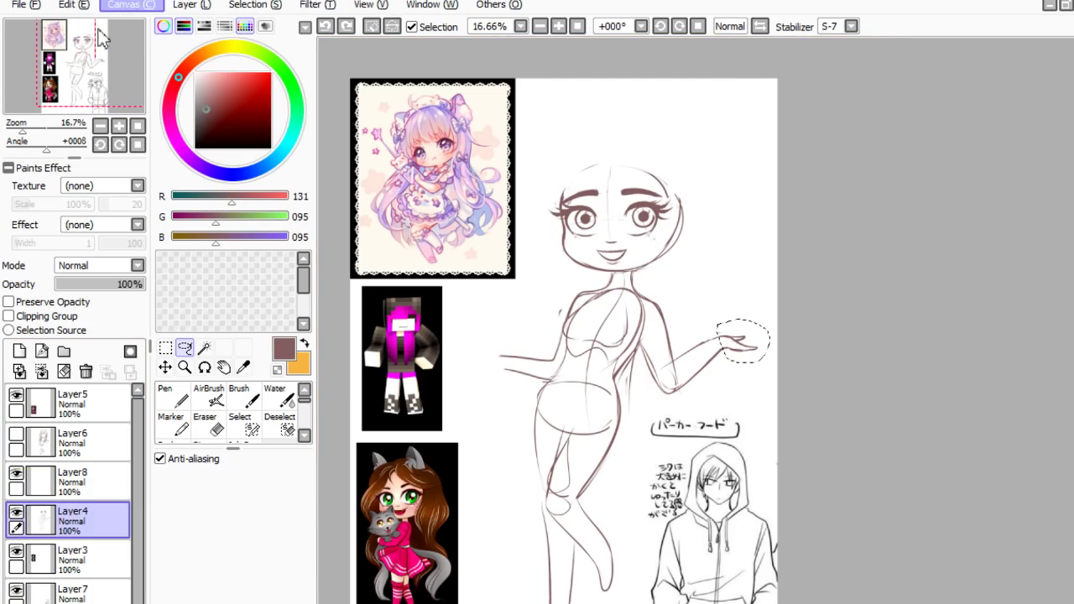
left_click(128, 139)
left_click(165, 367)
left_click_drag(902, 432, 641, 443)
left_click(166, 348)
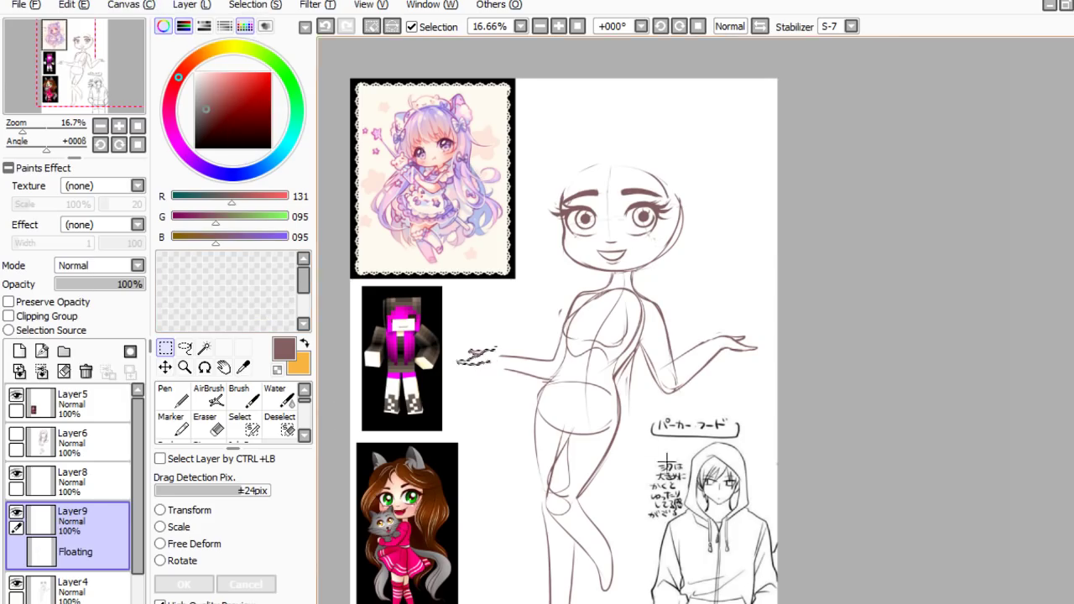
- Transform the mirrored hand, tilting it slightly and moving it onto the end of the left-hand forearm
scroll(524, 372, "up", 2)
key("ctrl+t")
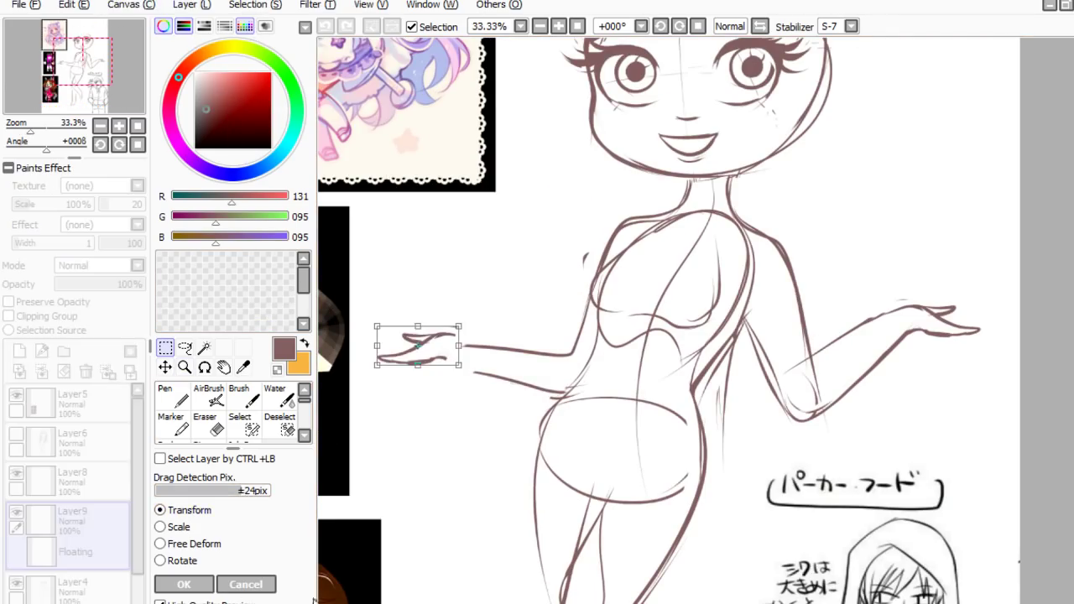
mouse_move(577, 385)
left_mouse_down()
mouse_move(568, 472)
mouse_move(623, 426)
mouse_move(544, 460)
mouse_move(633, 411)
mouse_move(565, 463)
left_mouse_up()
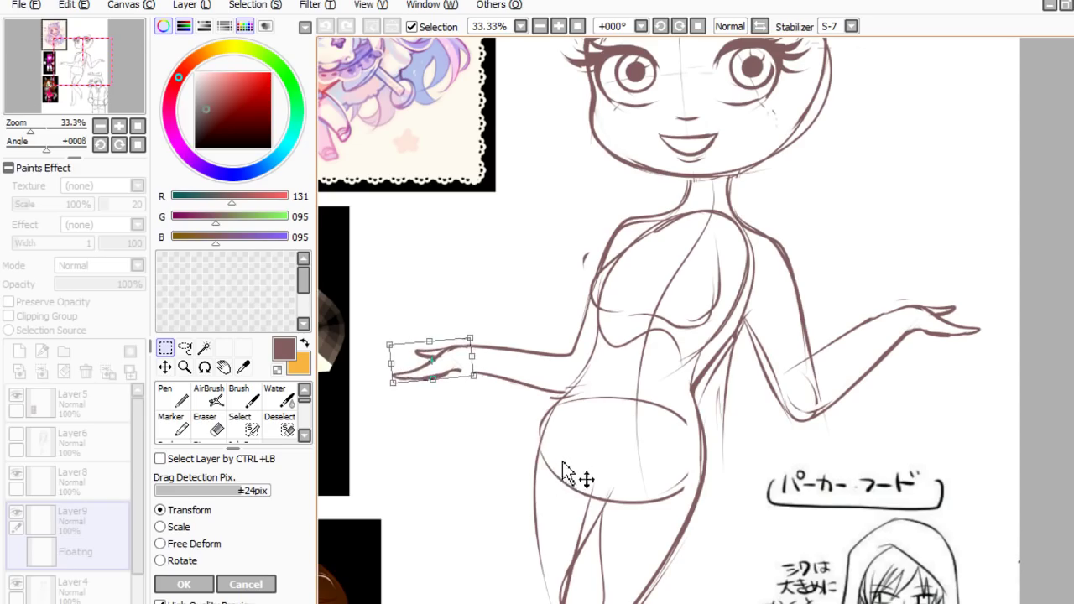
key("Return")
- Connect the lower edge of the mirrored hand to the left-hand forearm with a Pen stroke on Layer9
key("n")
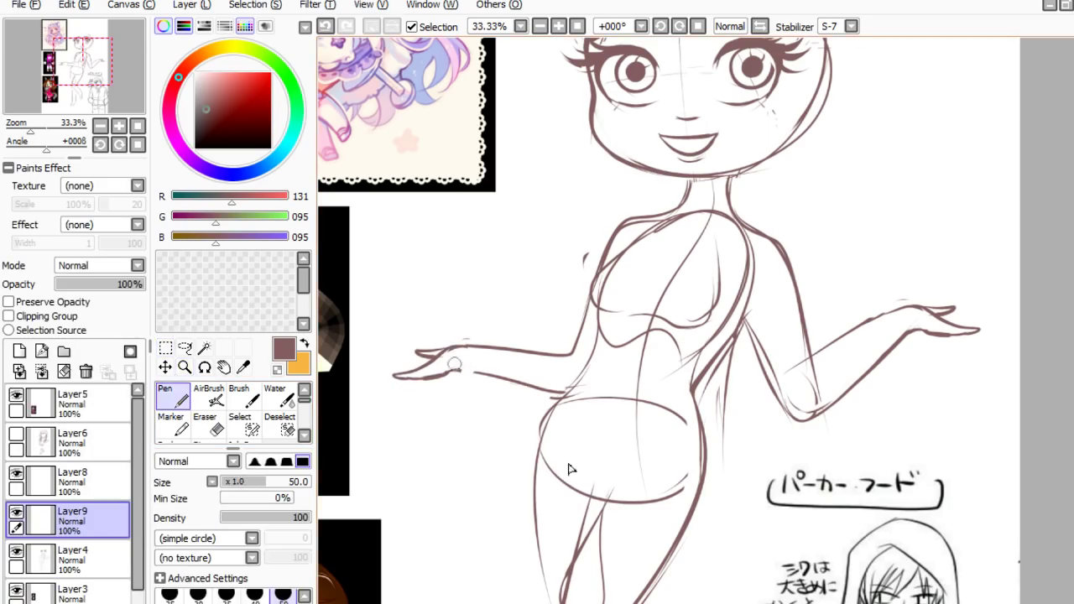
left_click_drag(443, 374, 495, 369)
mouse_move(421, 362)
left_mouse_down()
mouse_move(397, 368)
mouse_move(418, 366)
left_mouse_up()
key("ctrl+z")
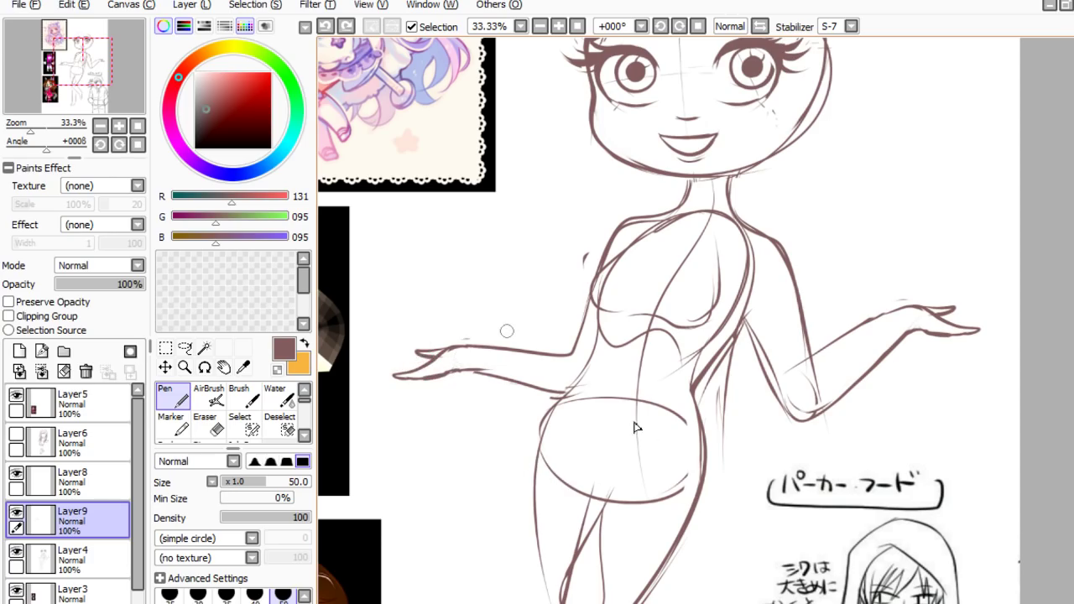
- Compare the figure's new hands with the Layer6 hair-and-clothing sketch shown and hidden
scroll(507, 324, "down", 2)
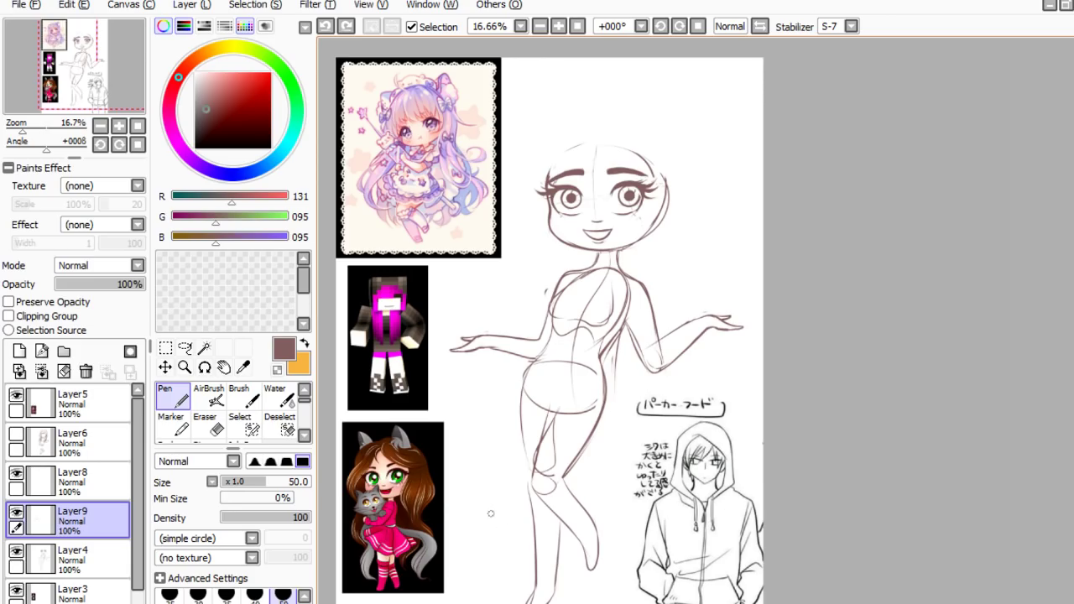
scroll(768, 518, "up", 1)
scroll(713, 516, "down", 1)
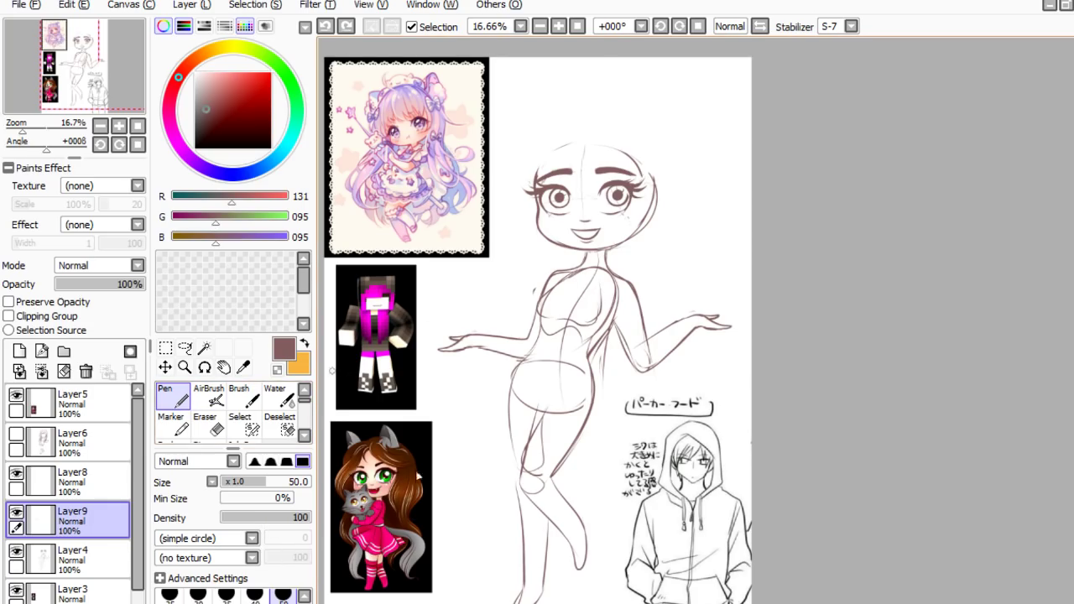
left_click(16, 434)
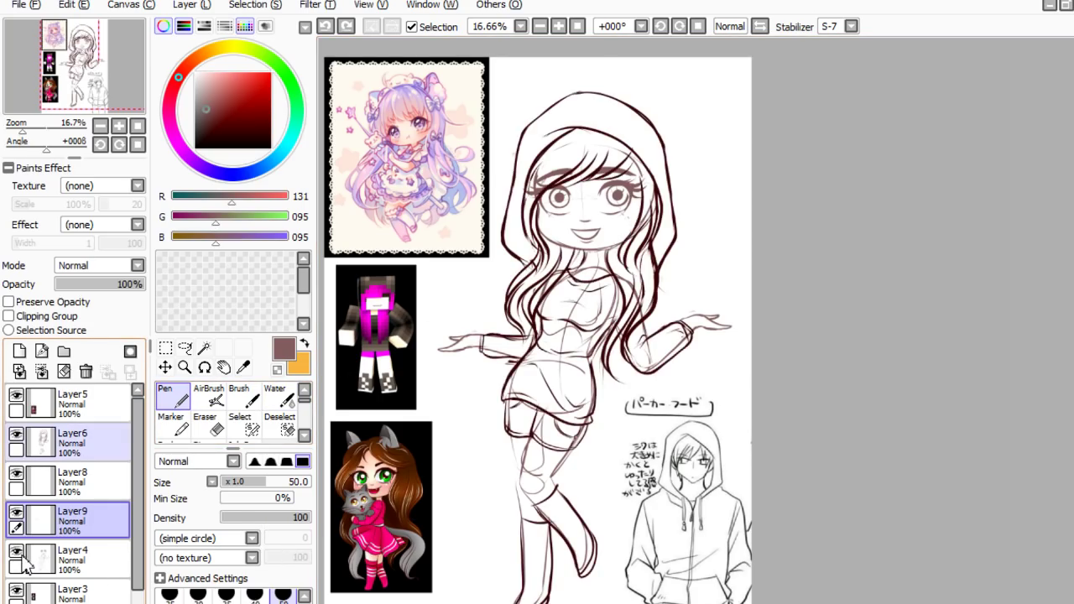
left_click(16, 434)
- Draw a curved centre line with the Pen on Layer9 from the upper chest through the waist to the hips
scroll(621, 312, "up", 3)
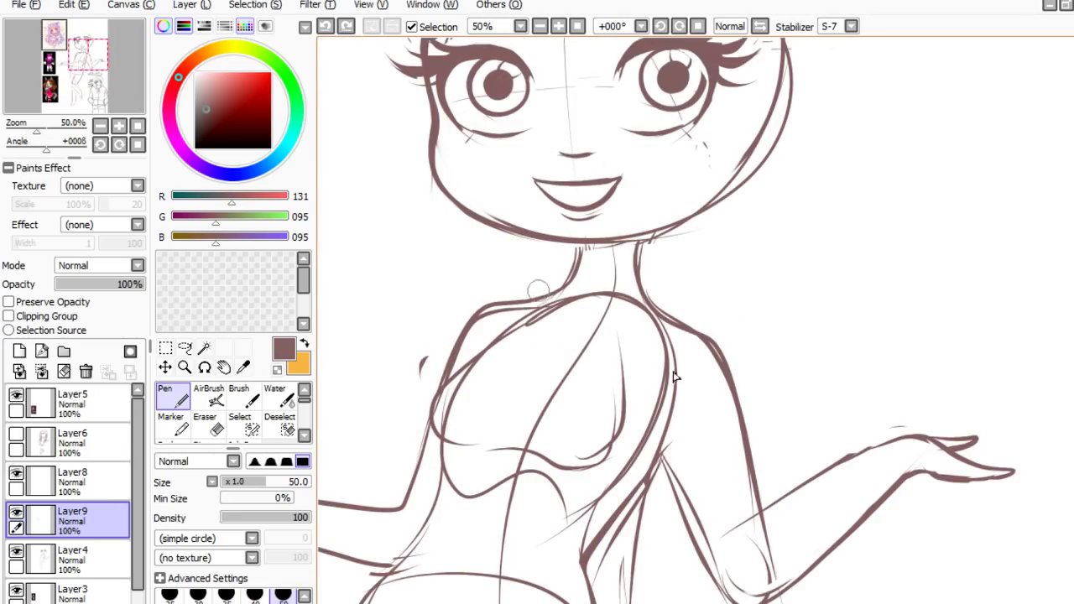
left_click_drag(547, 303, 578, 316)
key("ctrl+z")
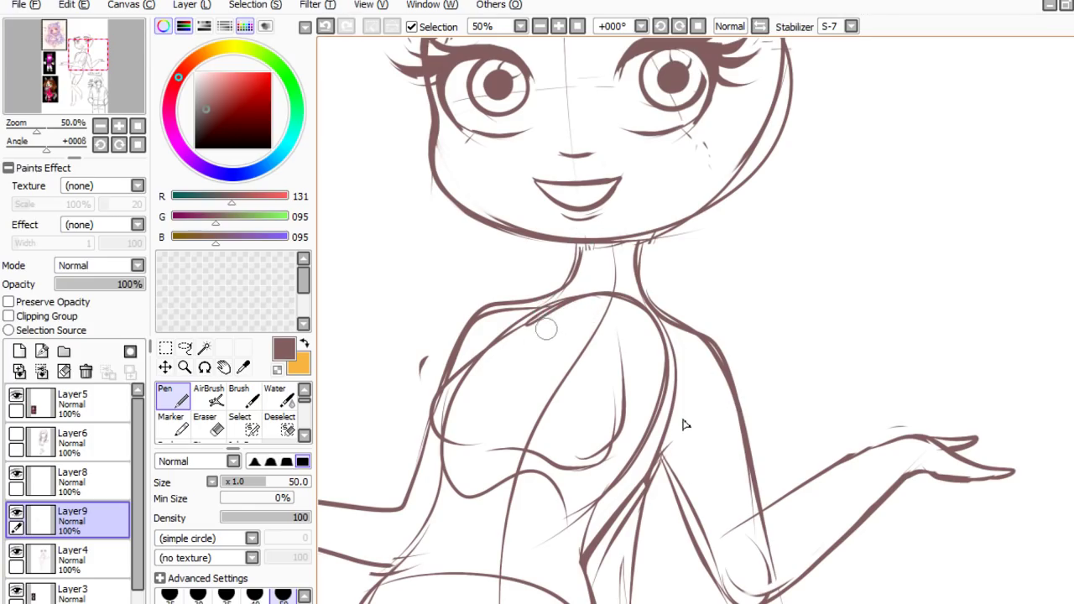
left_click_drag(551, 329, 491, 441)
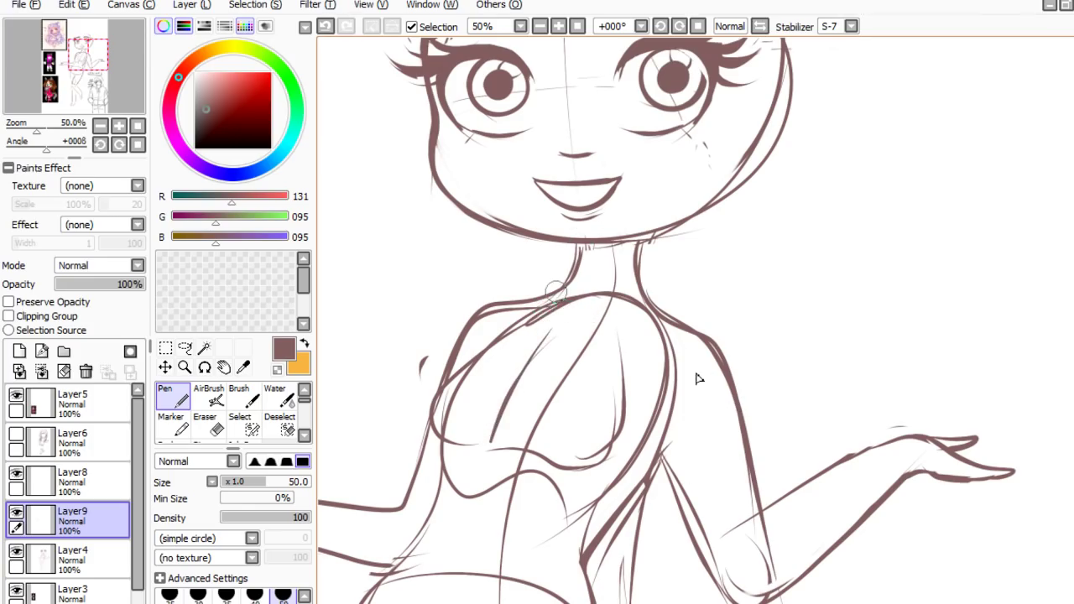
scroll(696, 379, "down", 1)
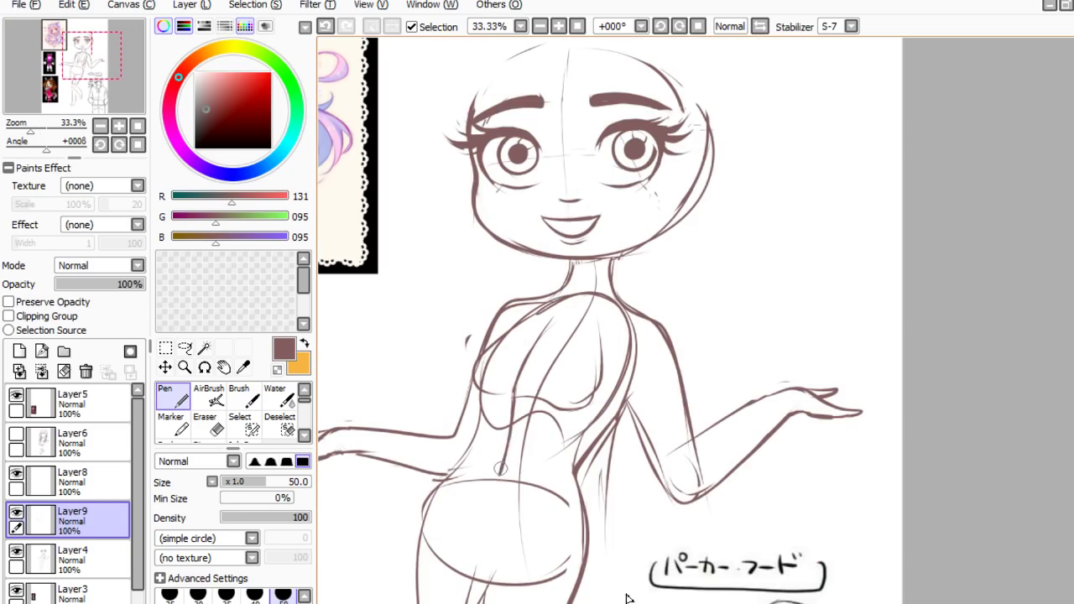
left_click_drag(485, 514, 475, 581)
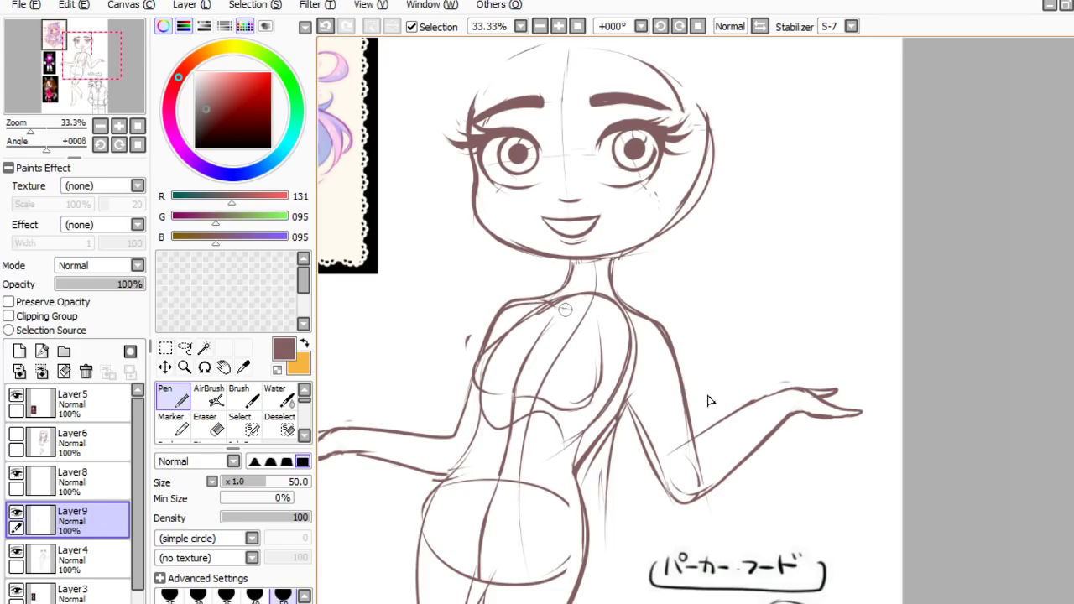
- Draw a shallow collar line across the upper chest just below the neck on Layer9
left_click_drag(565, 310, 622, 310)
key("ctrl+z")
scroll(543, 254, "down", 2)
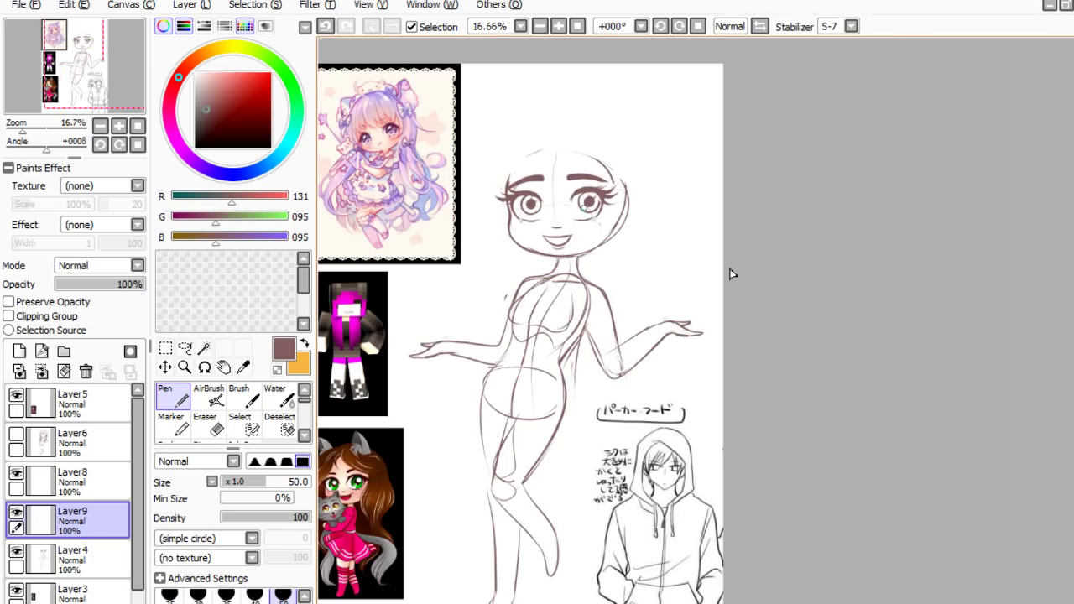
scroll(695, 320, "up", 2)
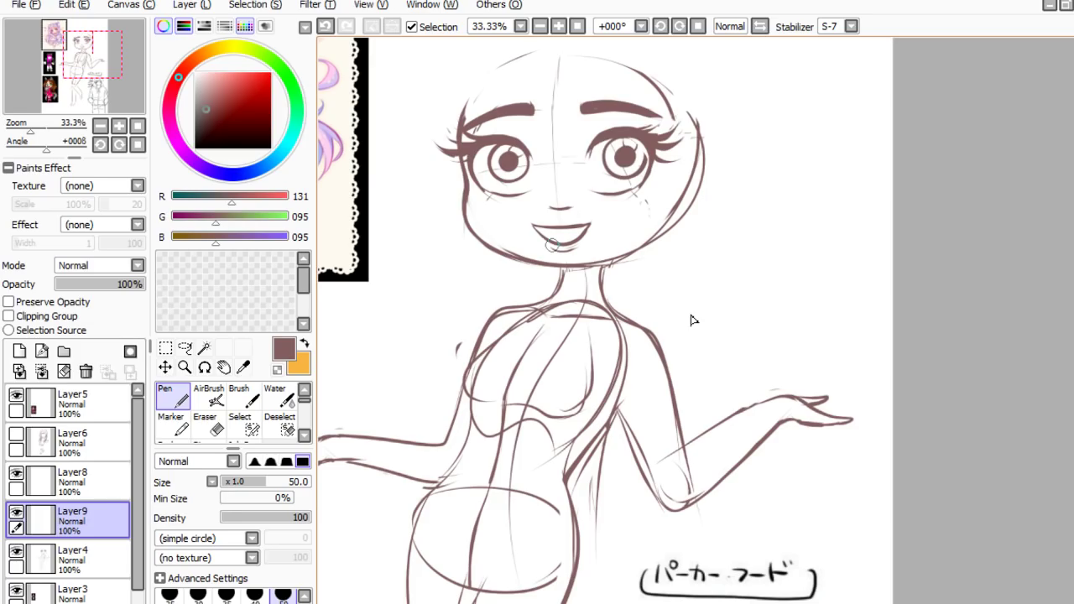
- Draw a Pen stroke on Layer9 along the figure's left-hand side, joining the waist to the outer hip
scroll(820, 331, "down", 2)
scroll(792, 409, "up", 1)
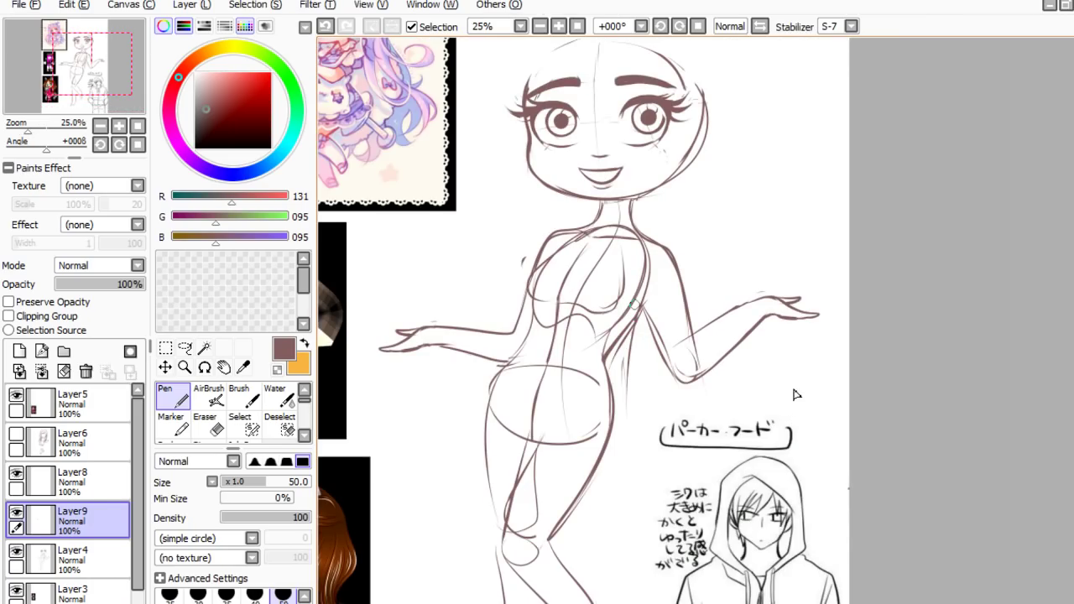
scroll(857, 357, "up", 1)
scroll(815, 372, "down", 1)
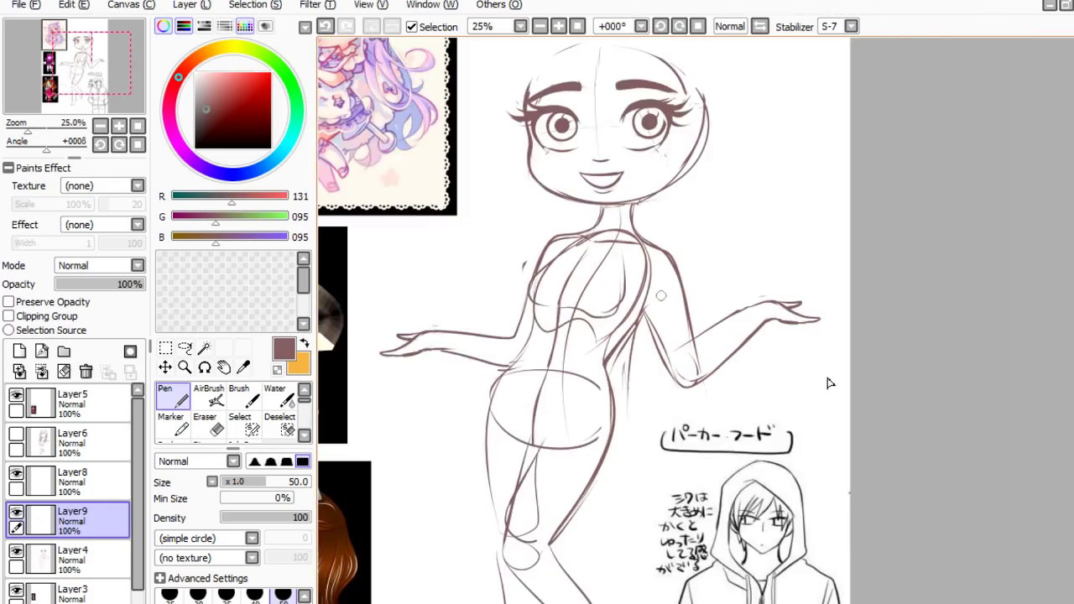
scroll(831, 379, "up", 1)
scroll(815, 344, "down", 1)
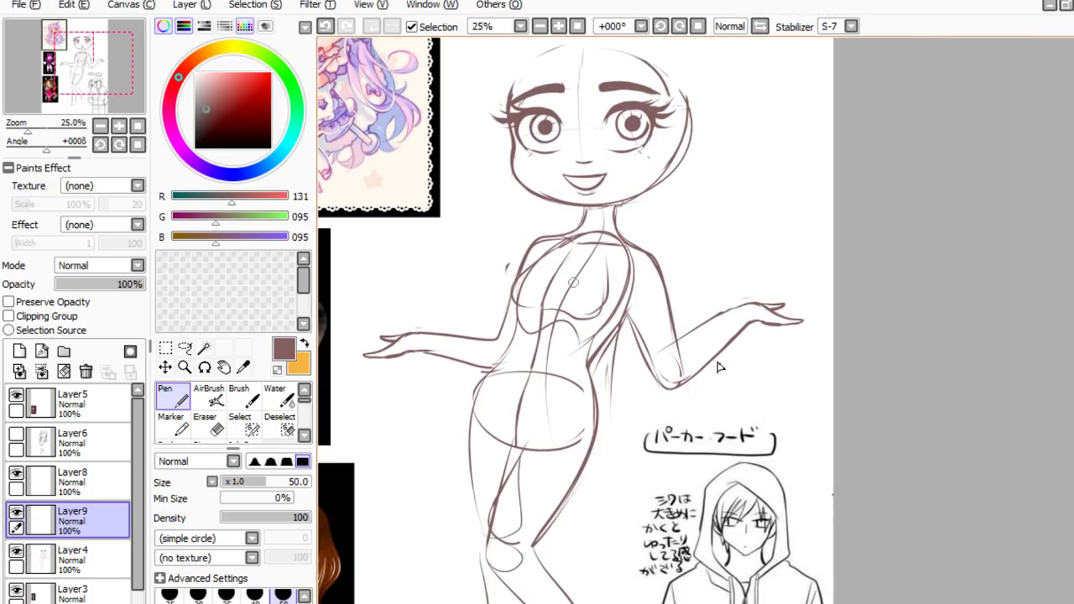
scroll(705, 392, "up", 1)
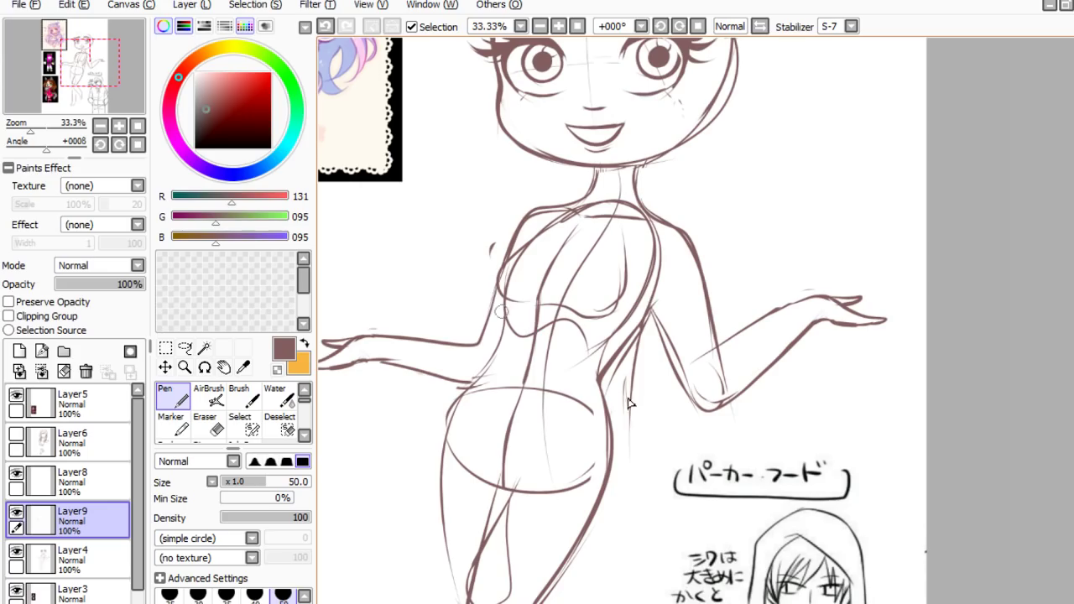
mouse_move(503, 294)
left_mouse_down()
mouse_move(499, 342)
mouse_move(461, 386)
mouse_move(445, 503)
left_mouse_up()
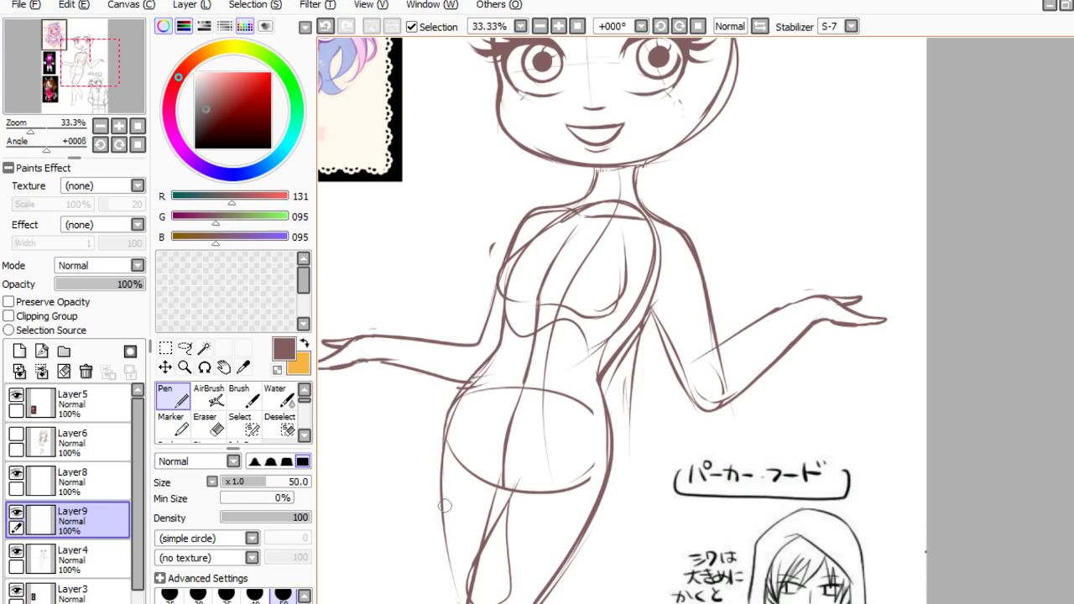
- Examine the whole figure without and with the Layer6 hood, hair and clothing sketch shown
scroll(585, 330, "down", 2)
key("e")
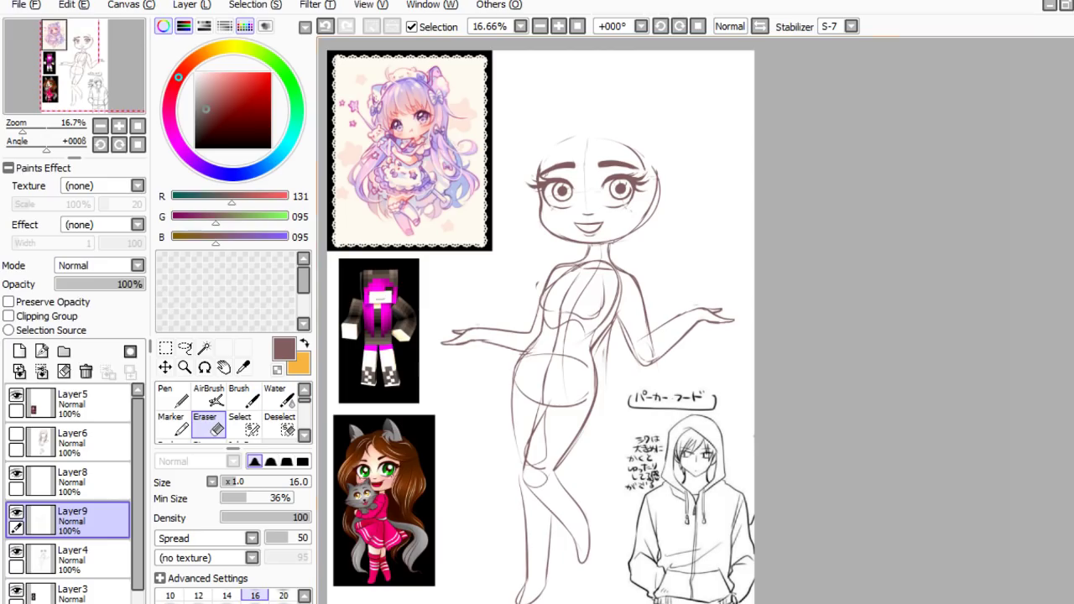
scroll(831, 366, "up", 1)
scroll(831, 366, "down", 1)
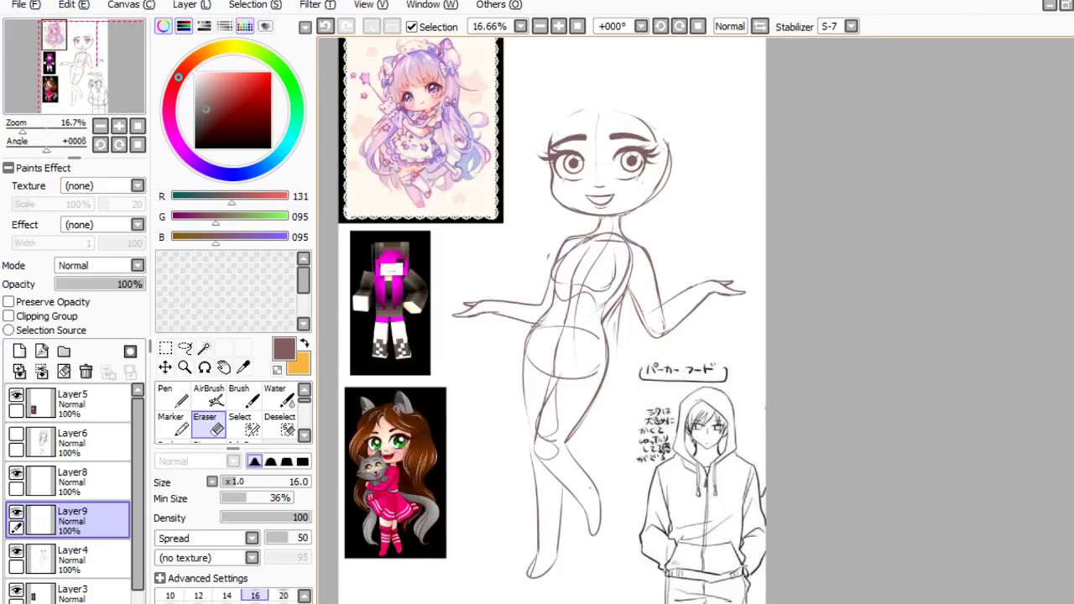
scroll(854, 302, "up", 1)
scroll(483, 404, "down", 1)
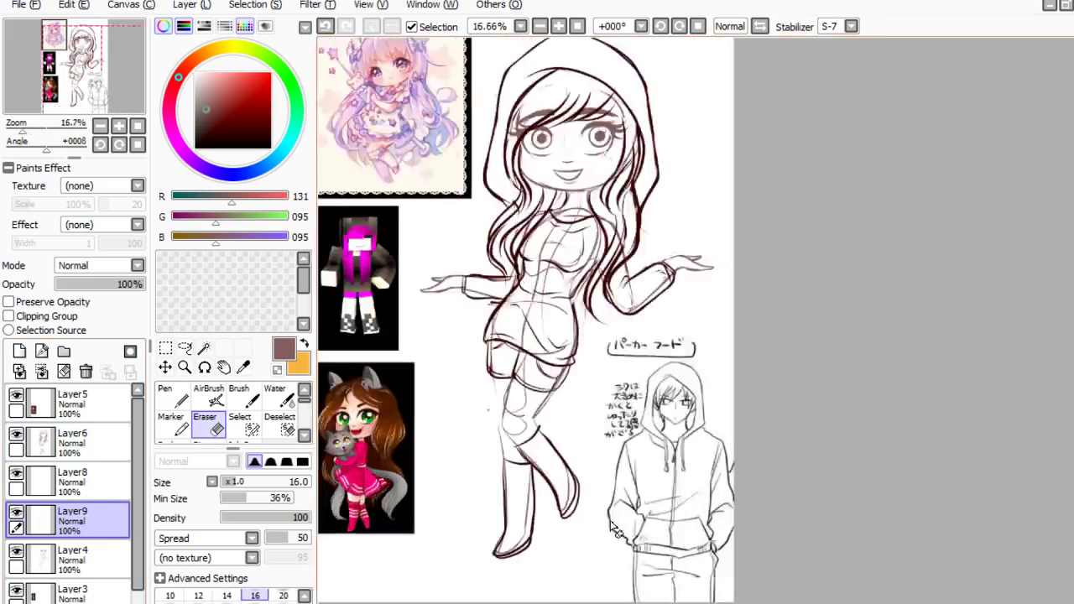
scroll(588, 570, "down", 1)
scroll(638, 439, "up", 1)
scroll(635, 304, "up", 1)
scroll(633, 332, "down", 1)
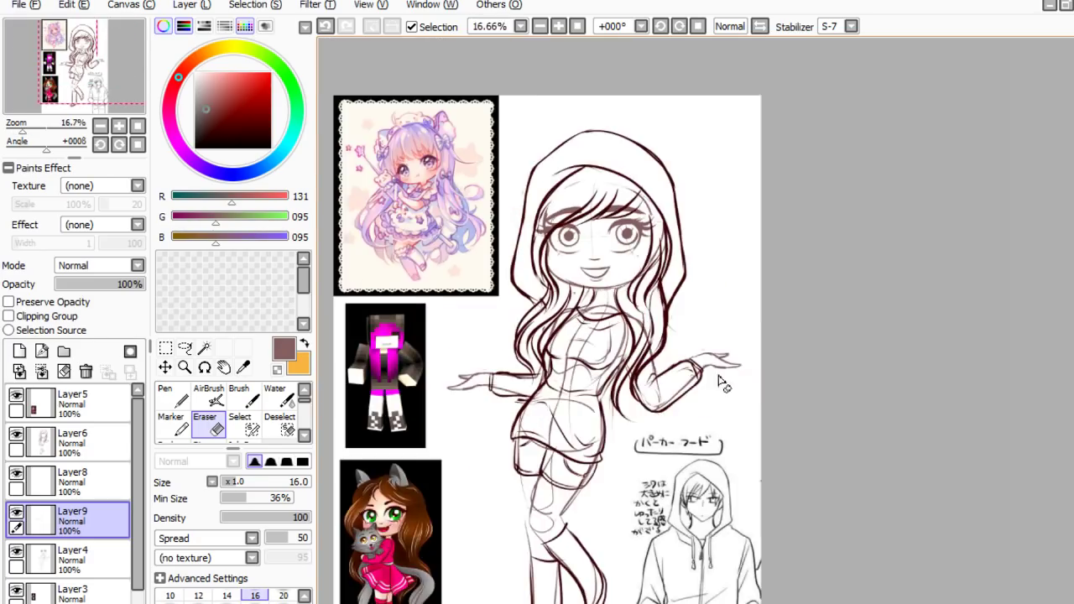
scroll(720, 369, "up", 1)
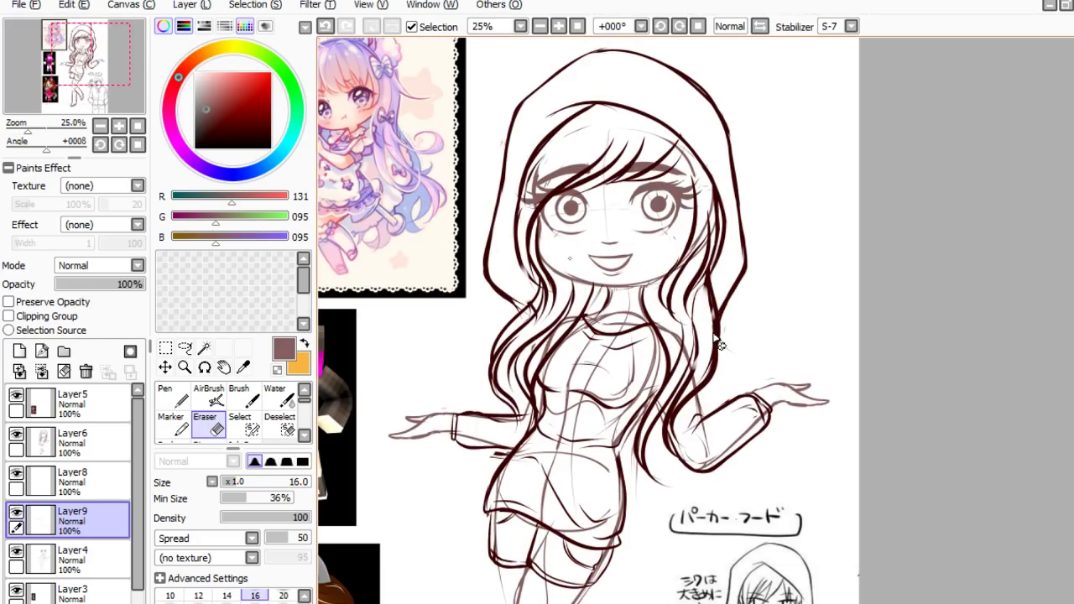
- Compare the pink-haired blocky character reference with the hooded figure's hair and outfit sketch
scroll(881, 382, "down", 1)
scroll(881, 382, "up", 1)
scroll(881, 382, "down", 1)
scroll(713, 327, "up", 2)
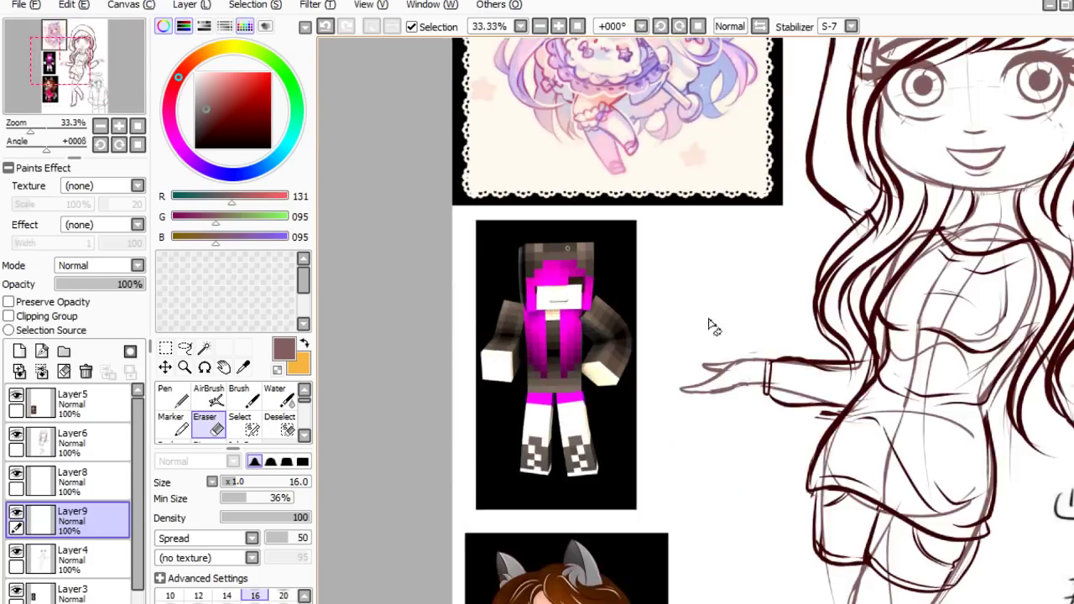
scroll(688, 369, "up", 1)
scroll(607, 372, "down", 3)
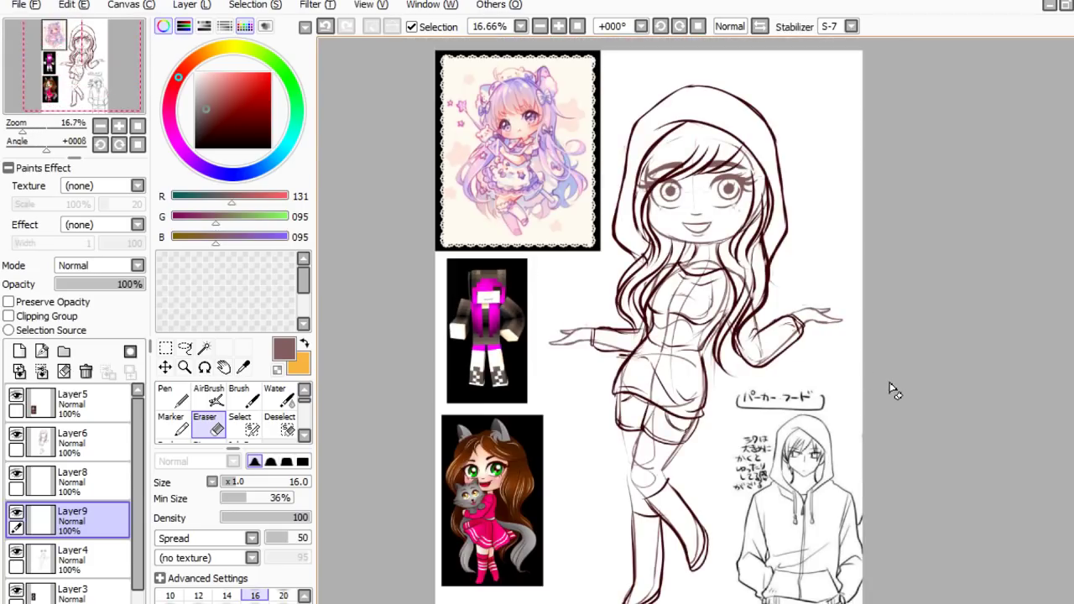
scroll(926, 362, "down", 1)
scroll(914, 331, "up", 3)
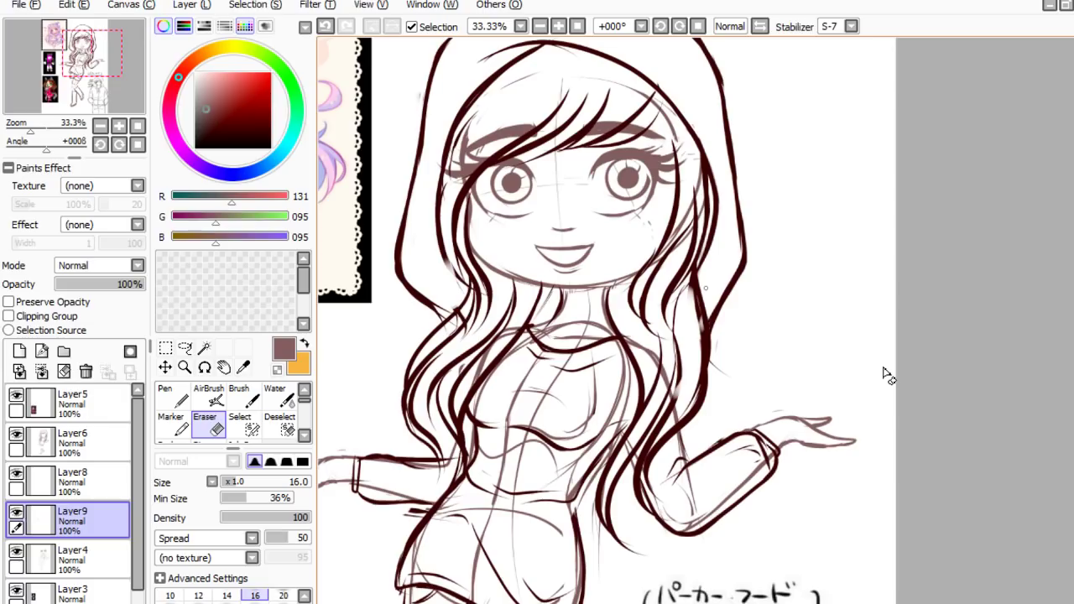
scroll(887, 375, "down", 3)
scroll(796, 420, "up", 2)
scroll(868, 408, "down", 1)
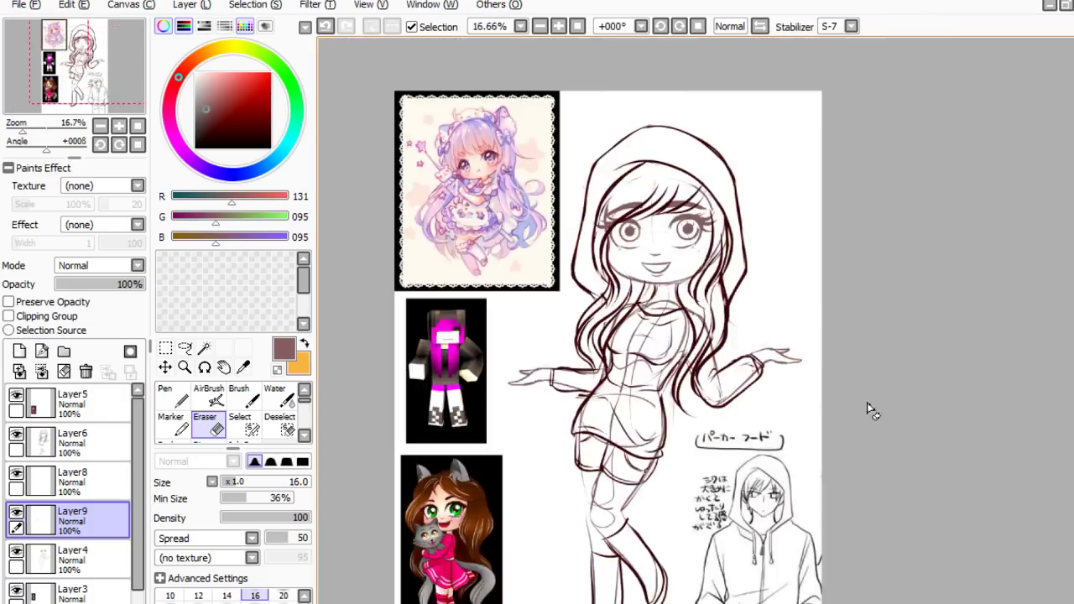
- Examine the brown-haired cat-girl reference up close and compare it with the hooded figure's face and hair
scroll(727, 435, "down", 3)
scroll(571, 456, "up", 6)
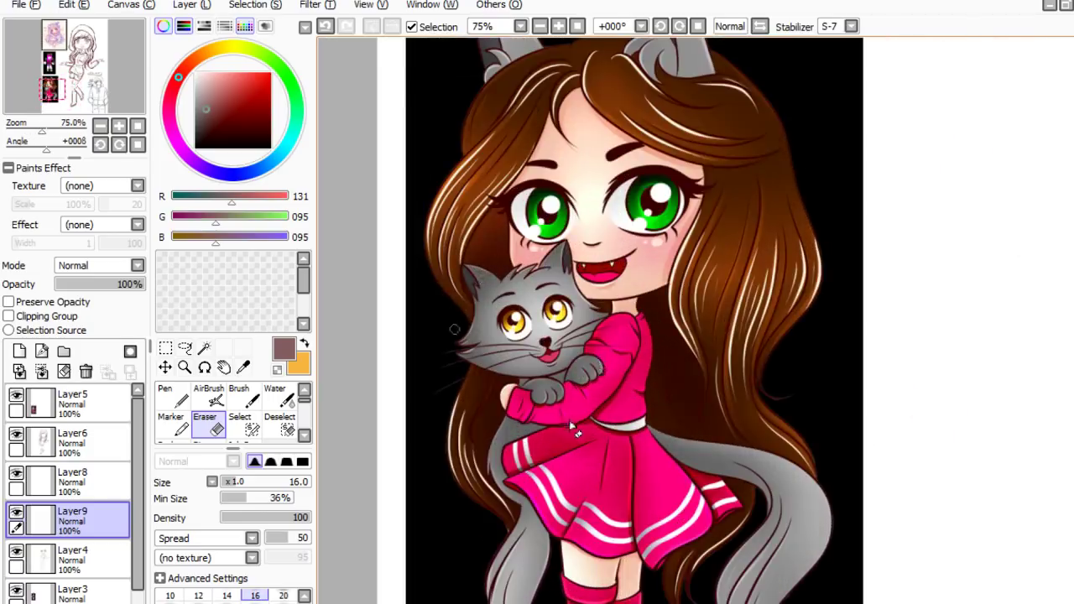
scroll(571, 428, "down", 4)
scroll(612, 422, "up", 2)
scroll(727, 272, "up", 2)
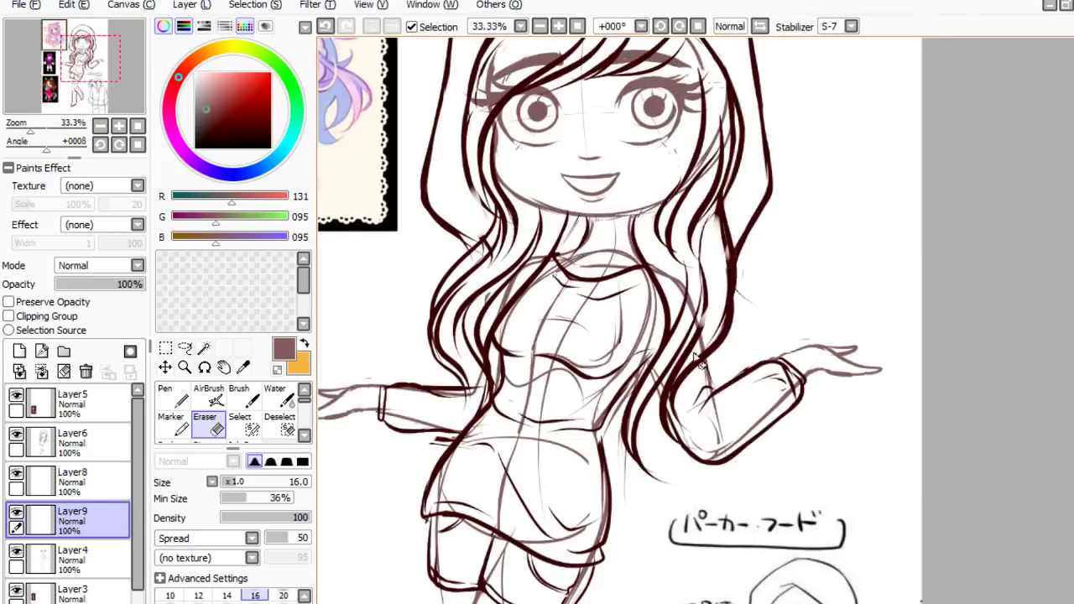
scroll(705, 281, "down", 1)
scroll(691, 288, "up", 1)
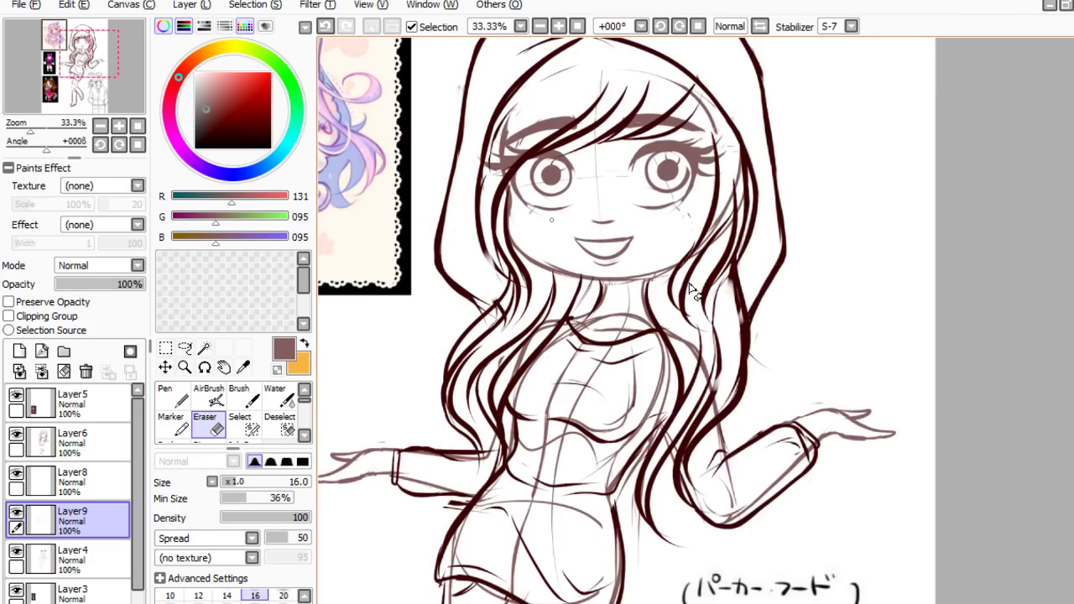
- Make Layer6 active and sample the sketch's dark maroon line colour (RGB 57, 0, 0) for the Pen
key("n")
key("alt")
left_click(92, 443)
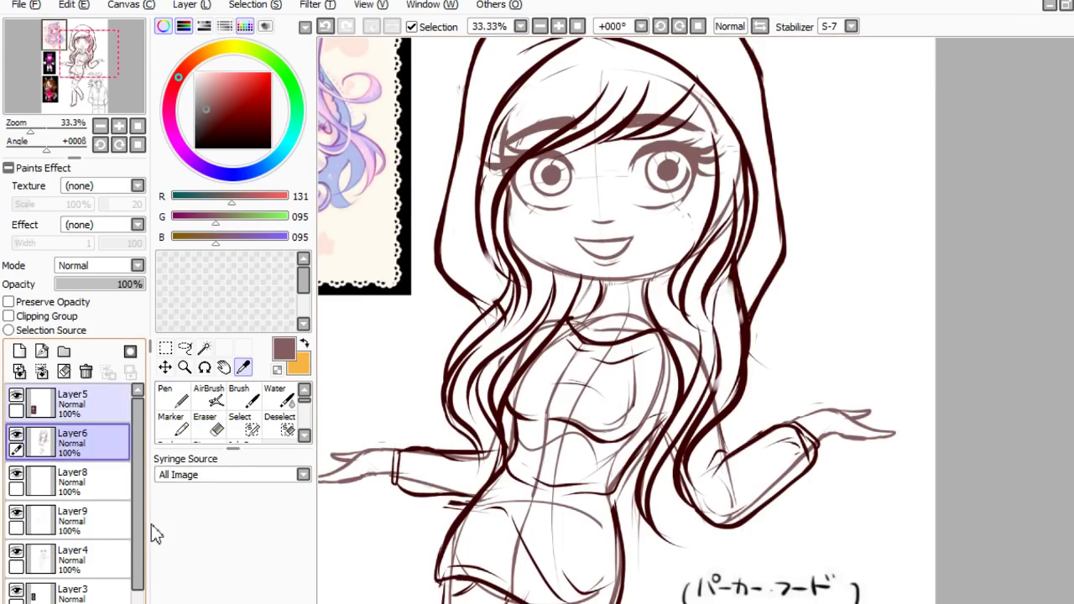
left_click(631, 519)
key("n")
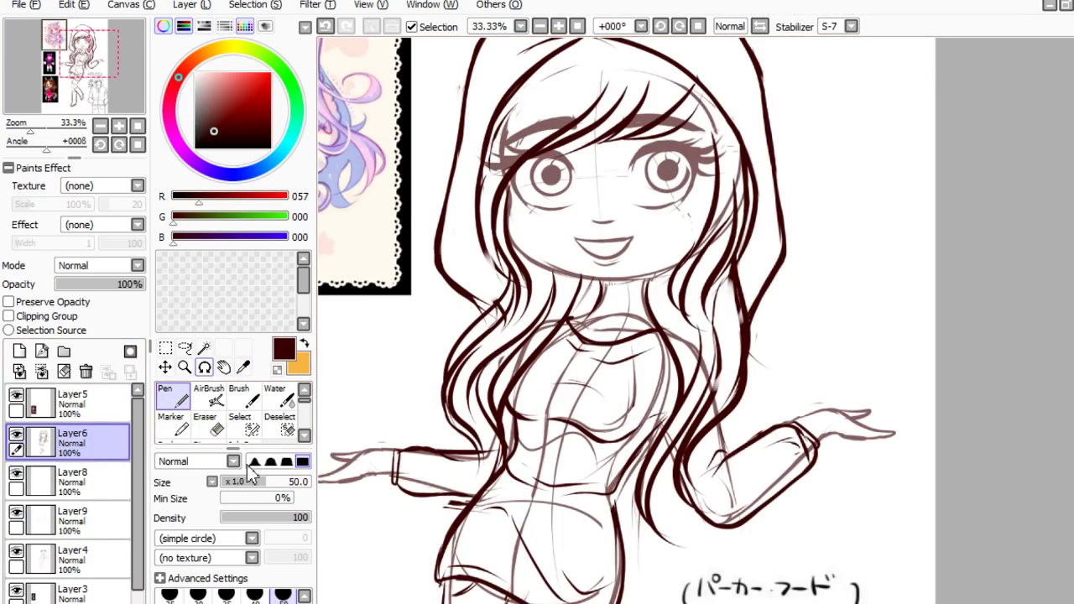
- Draw a rounded head-top outline with the Pen in the blank canvas area beside the hood
scroll(719, 410, "down", 3)
scroll(829, 421, "up", 2)
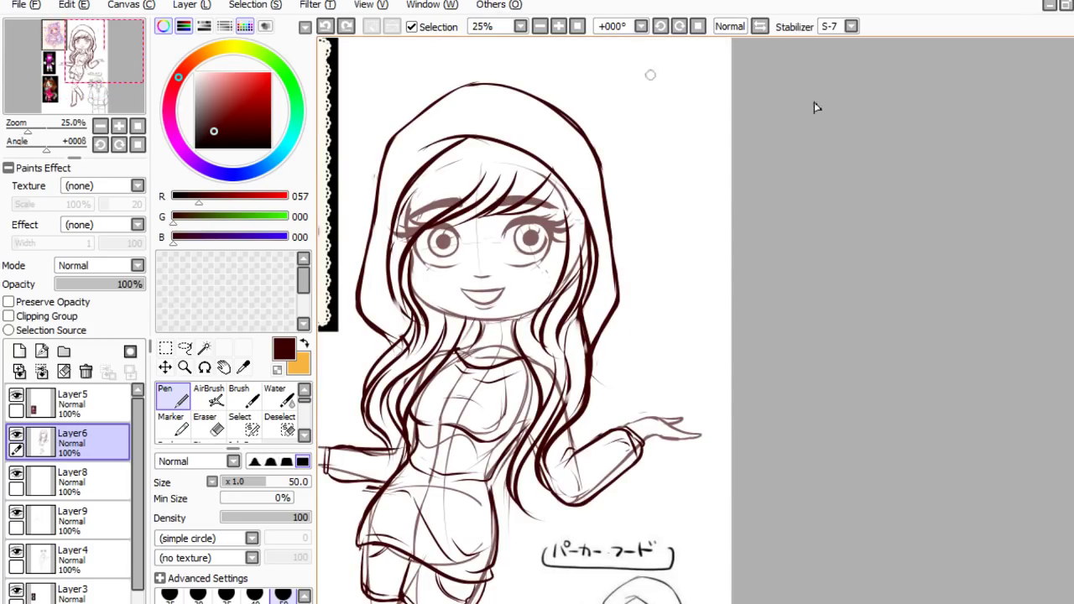
scroll(813, 106, "down", 3)
scroll(731, 384, "up", 6)
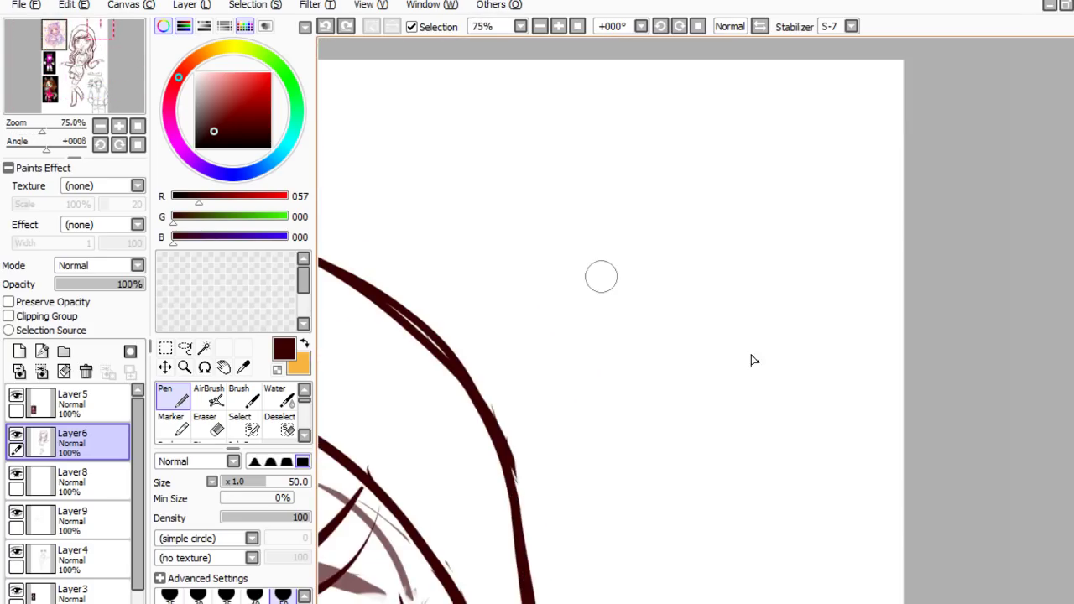
mouse_move(597, 168)
left_mouse_down()
mouse_move(575, 209)
mouse_move(576, 296)
left_mouse_up()
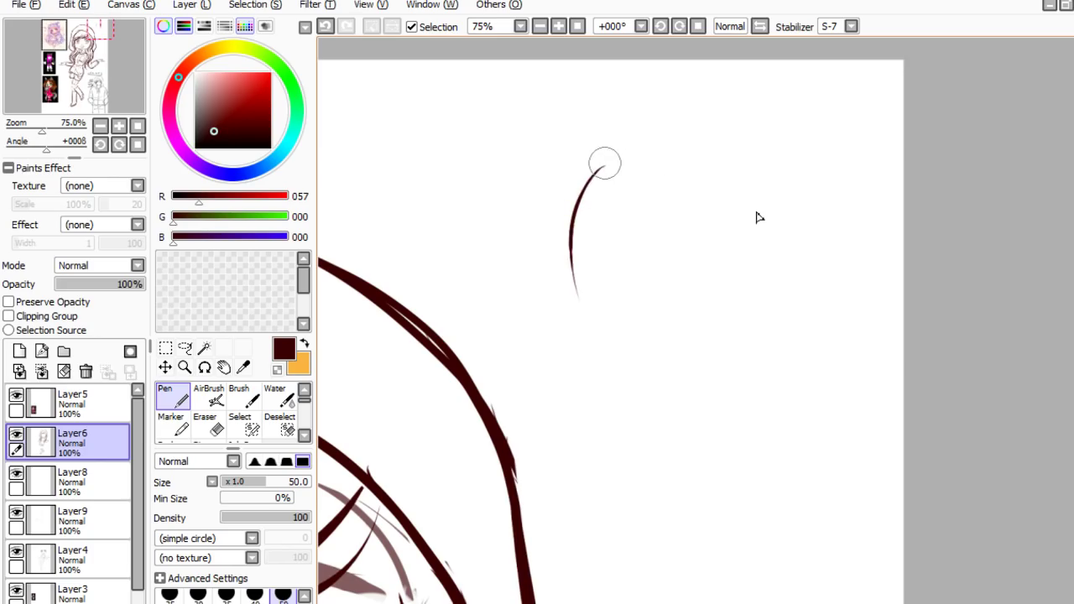
mouse_move(602, 166)
left_mouse_down()
mouse_move(775, 173)
mouse_move(814, 295)
left_mouse_up()
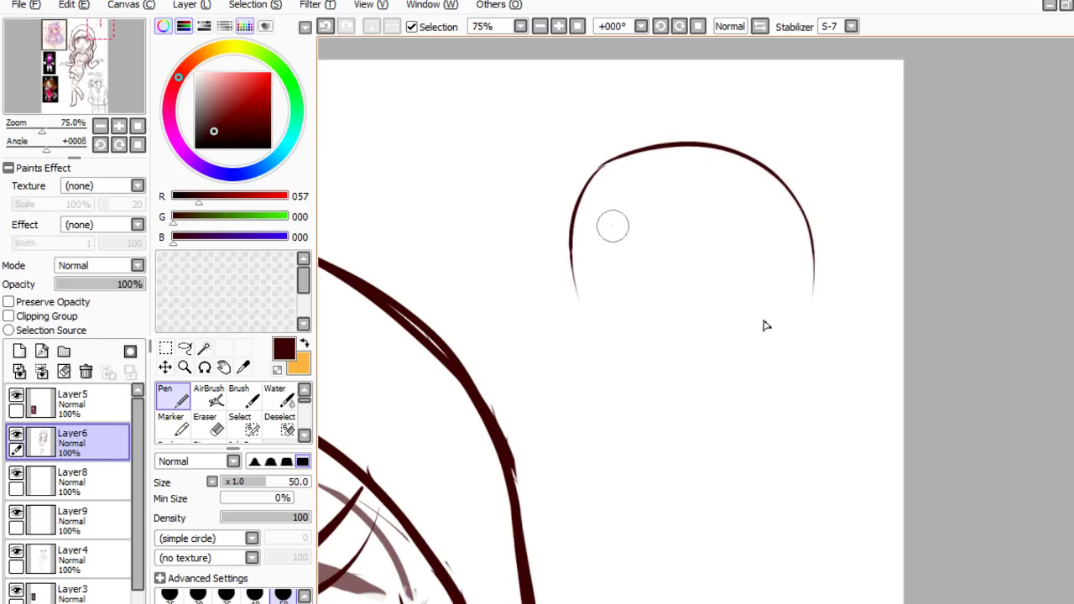
- Fill the rounded outline with vertical strands and a jagged lower edge to form straight-cut bangs
left_click_drag(613, 226, 613, 298)
left_click_drag(643, 214, 645, 291)
left_click_drag(674, 201, 679, 308)
left_click_drag(694, 203, 700, 301)
left_click_drag(708, 237, 711, 299)
left_click_drag(727, 235, 731, 296)
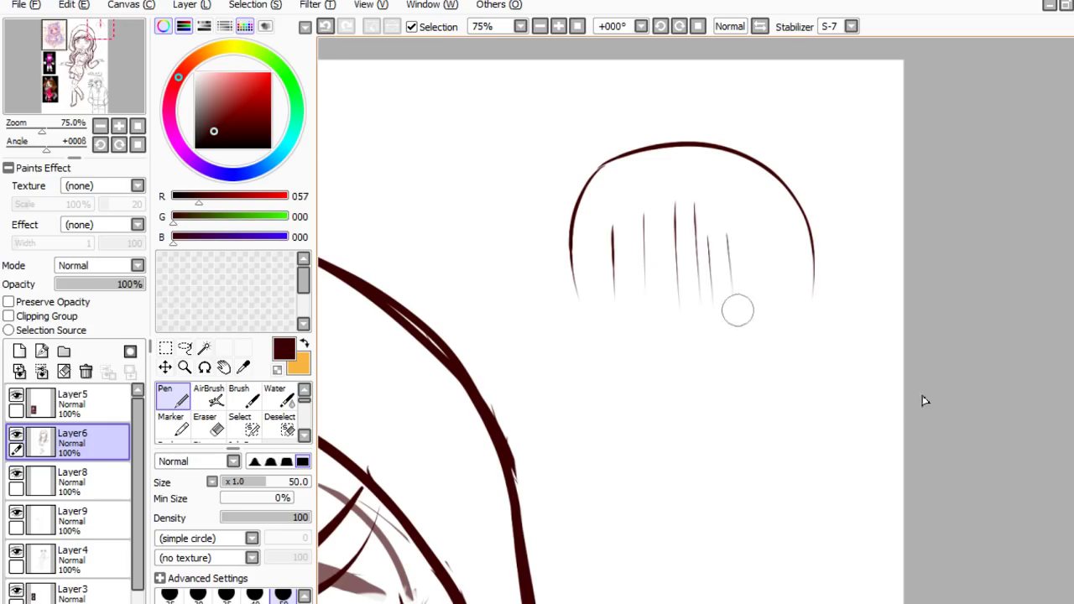
left_click_drag(755, 225, 756, 275)
mouse_move(581, 298)
left_mouse_down()
mouse_move(635, 295)
mouse_move(630, 250)
left_mouse_up()
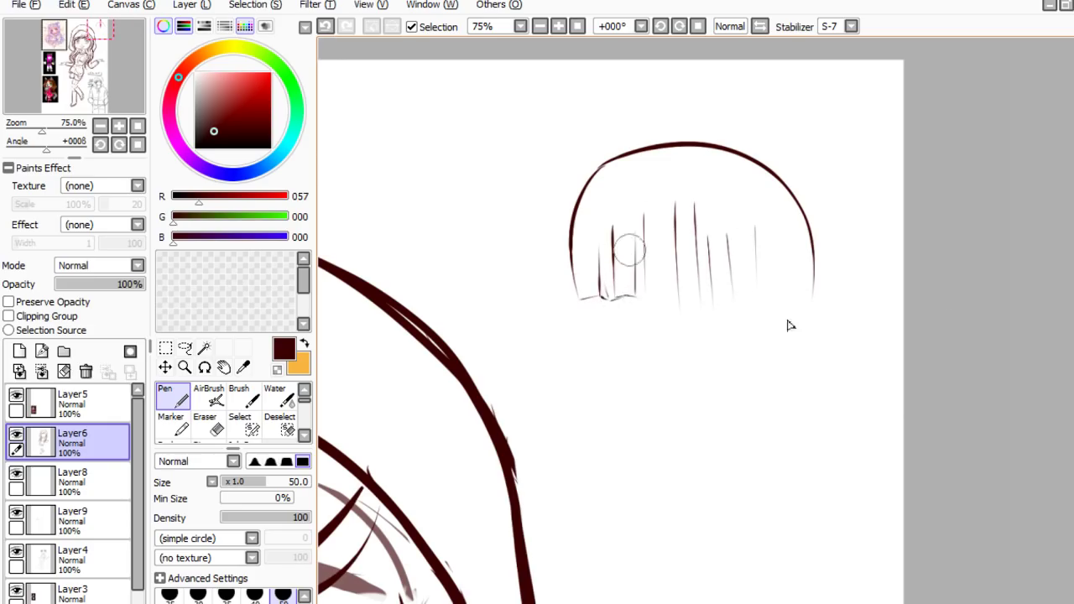
mouse_move(628, 296)
left_mouse_down()
mouse_move(625, 254)
mouse_move(645, 291)
mouse_move(667, 296)
mouse_move(662, 233)
mouse_move(676, 298)
mouse_move(685, 286)
mouse_move(681, 220)
left_mouse_up()
mouse_move(682, 294)
left_mouse_down()
mouse_move(691, 250)
mouse_move(695, 290)
mouse_move(742, 279)
mouse_move(755, 283)
mouse_move(750, 297)
mouse_move(767, 286)
left_mouse_up()
left_click_drag(760, 237, 762, 290)
mouse_move(776, 235)
left_mouse_down()
mouse_move(779, 291)
mouse_move(765, 285)
mouse_move(788, 291)
mouse_move(764, 288)
mouse_move(786, 290)
mouse_move(790, 278)
mouse_move(783, 198)
left_mouse_up()
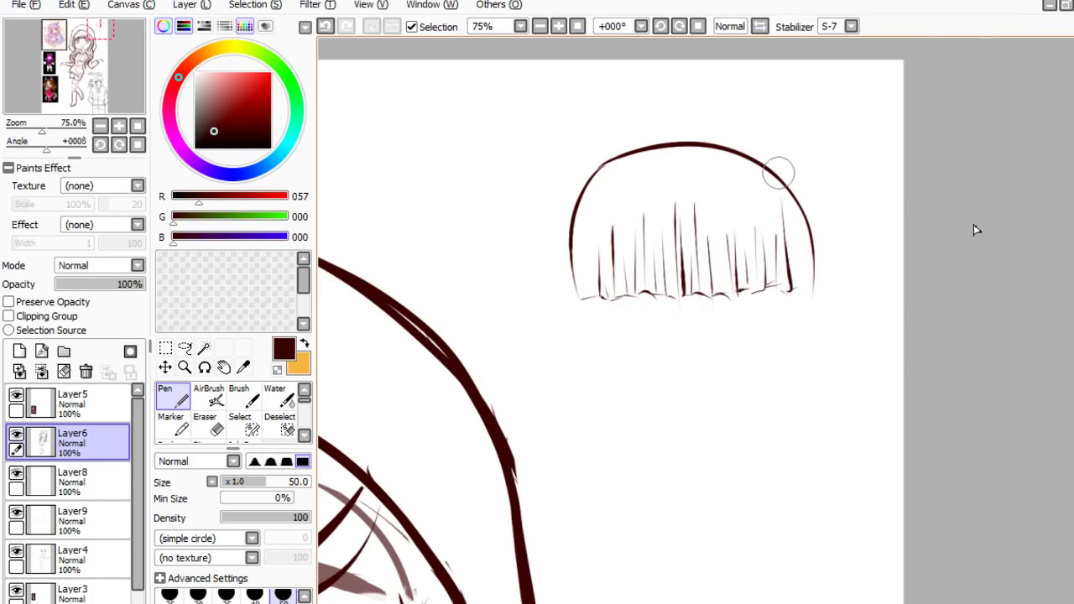
- Draw long straight hair strands hanging down from the left-hand end of the bangs
left_click_drag(574, 281, 574, 411)
left_click_drag(601, 307, 605, 423)
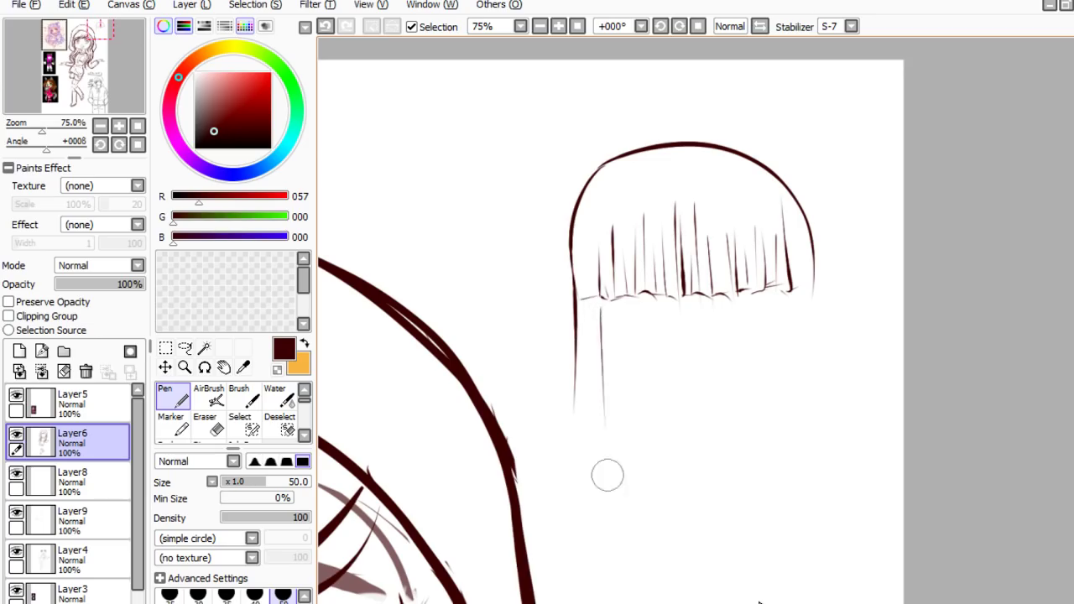
left_click_drag(605, 315, 613, 466)
mouse_move(579, 336)
left_mouse_down()
mouse_move(589, 367)
mouse_move(589, 325)
mouse_move(601, 481)
left_mouse_up()
left_click_drag(606, 169, 593, 232)
left_click_drag(699, 174, 731, 231)
key("ctrl+z")
key("ctrl+z")
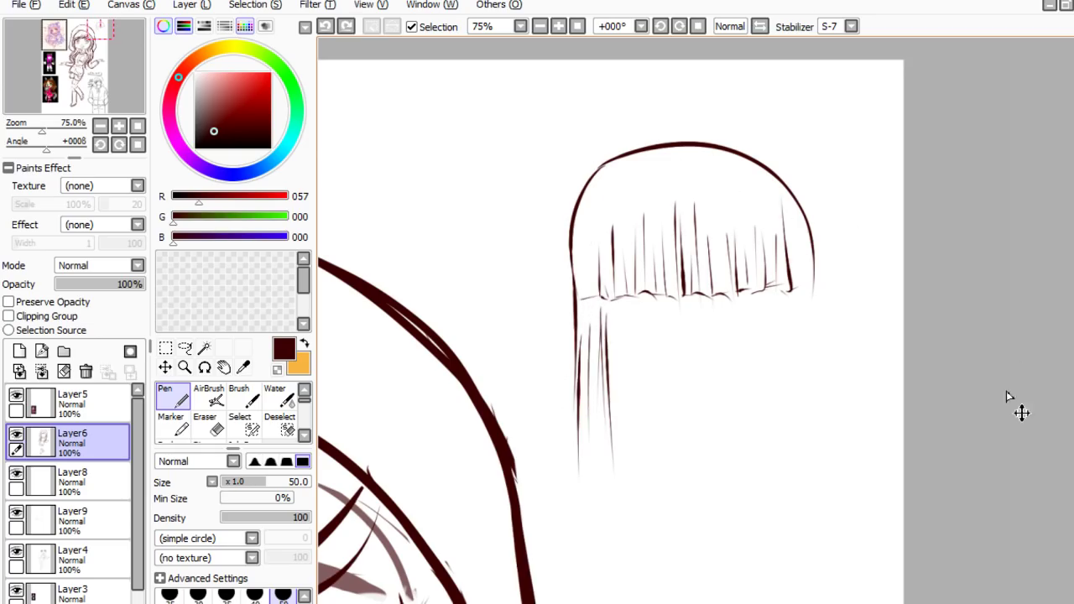
- Draw long straight hair strands with pointed tips hanging down from the right-hand end of the bangs
left_click_drag(808, 289, 818, 453)
left_click_drag(780, 302, 793, 449)
left_click_drag(770, 306, 777, 476)
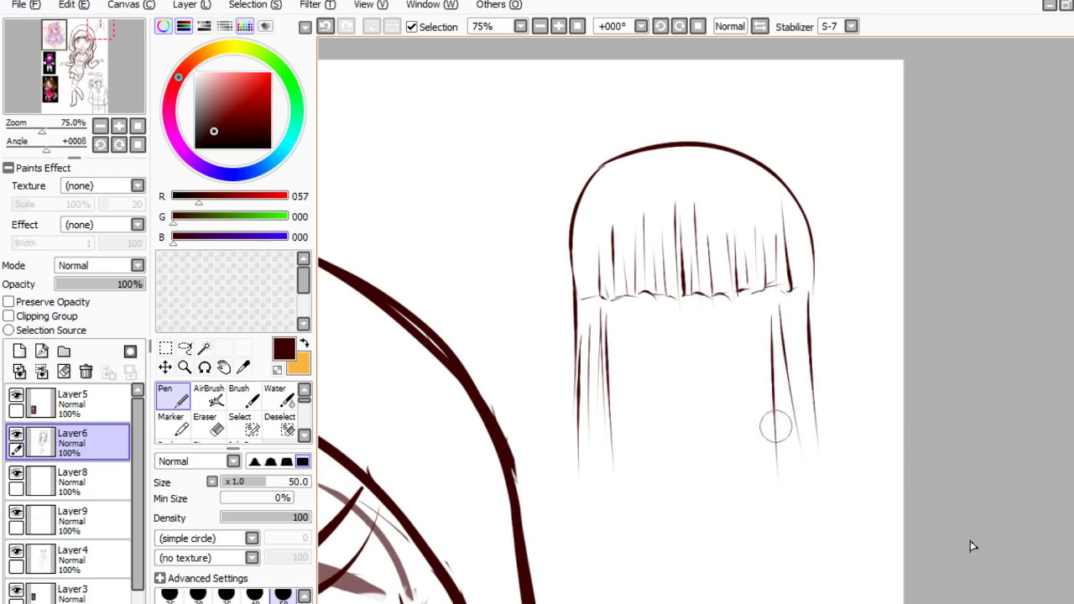
left_click_drag(779, 369, 786, 475)
left_click_drag(784, 393, 791, 481)
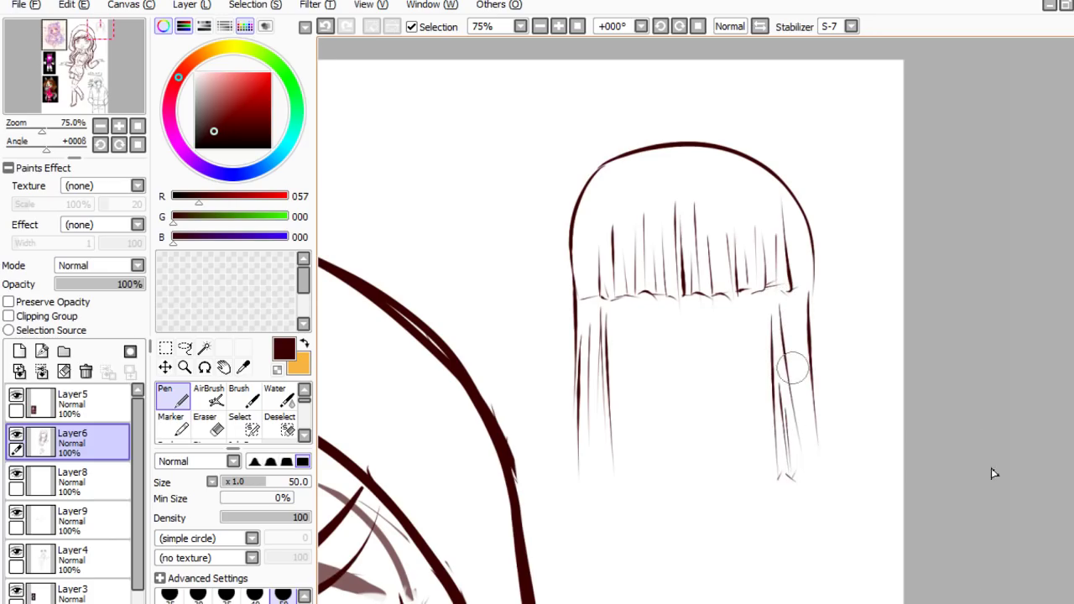
mouse_move(793, 369)
left_mouse_down()
mouse_move(804, 495)
mouse_move(814, 502)
left_mouse_up()
- Add inner strands and pointed tips to the left-hand lock of the straight-hair sketch
left_click_drag(595, 331, 585, 469)
left_click_drag(594, 477, 586, 466)
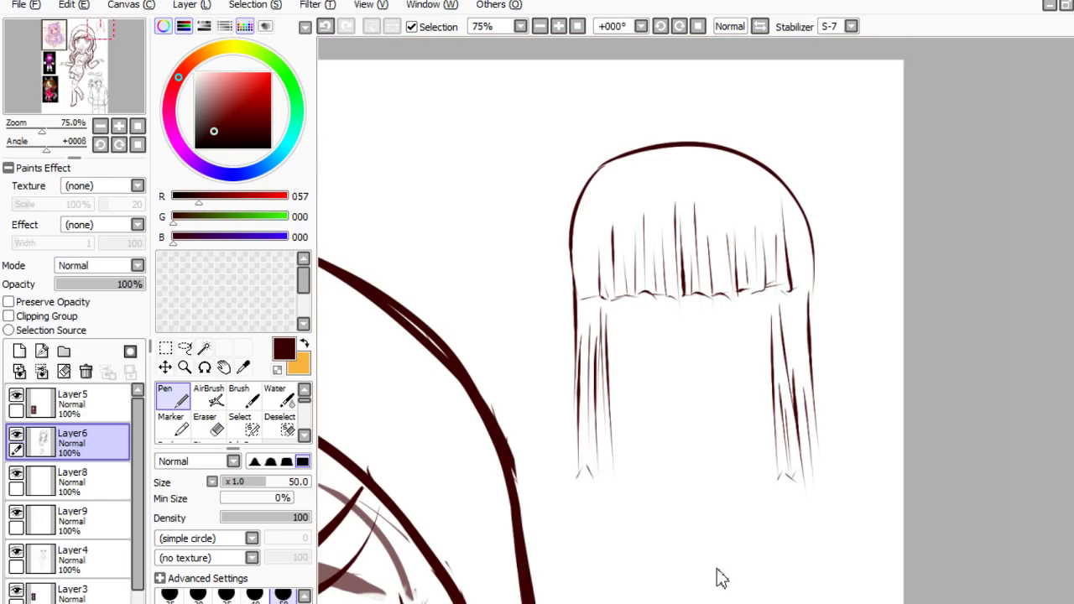
left_click_drag(586, 467, 584, 409)
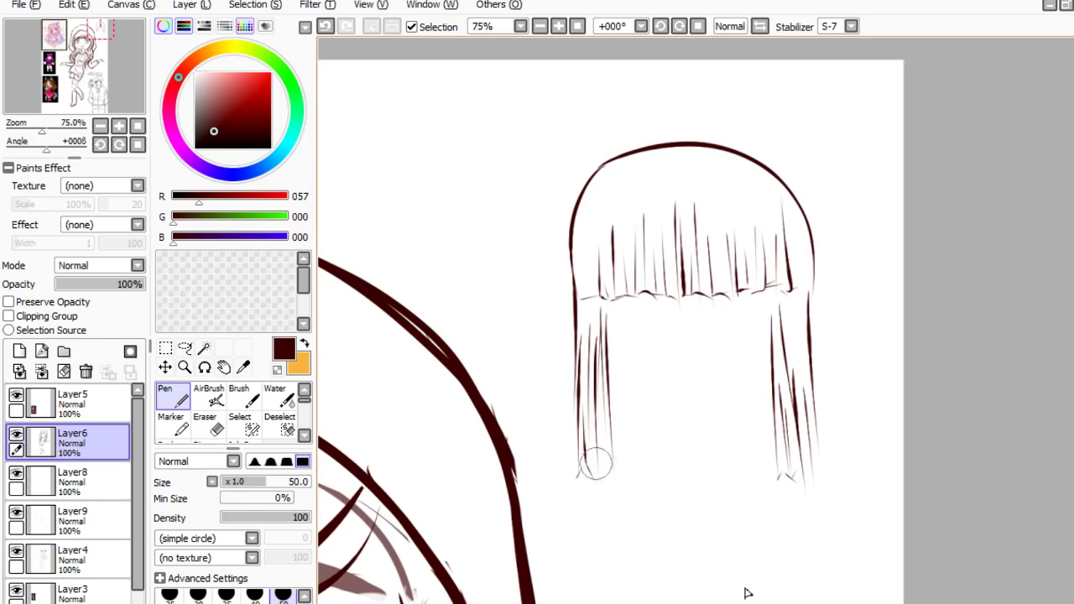
left_click_drag(602, 474, 597, 407)
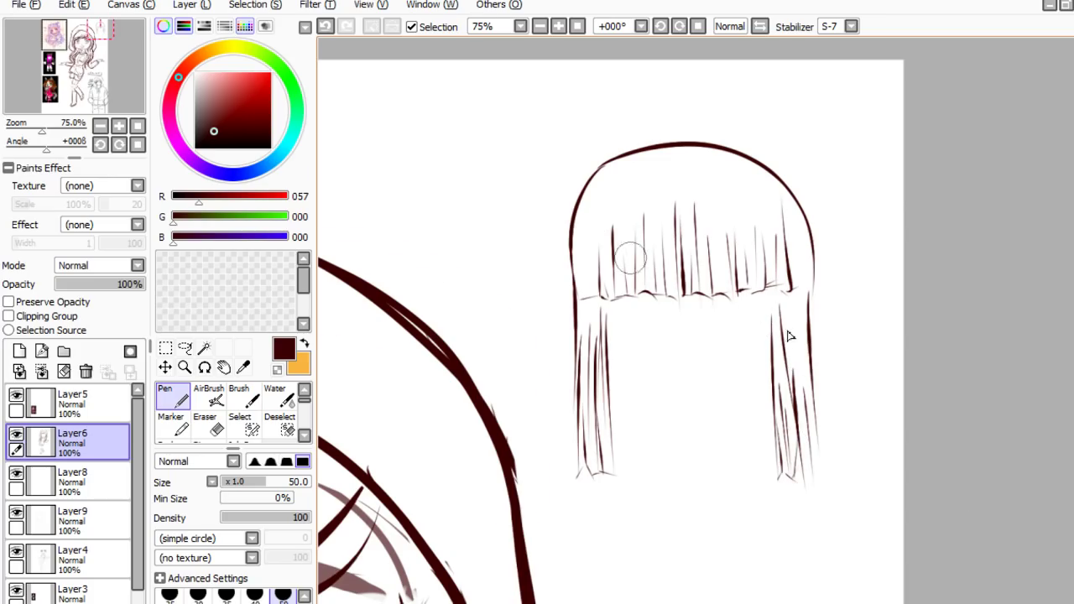
- Undo the straight-hair sketch strokes beside the hood, leaving the hooded figure's sketch in place
scroll(789, 336, "down", 5)
scroll(741, 501, "up", 2)
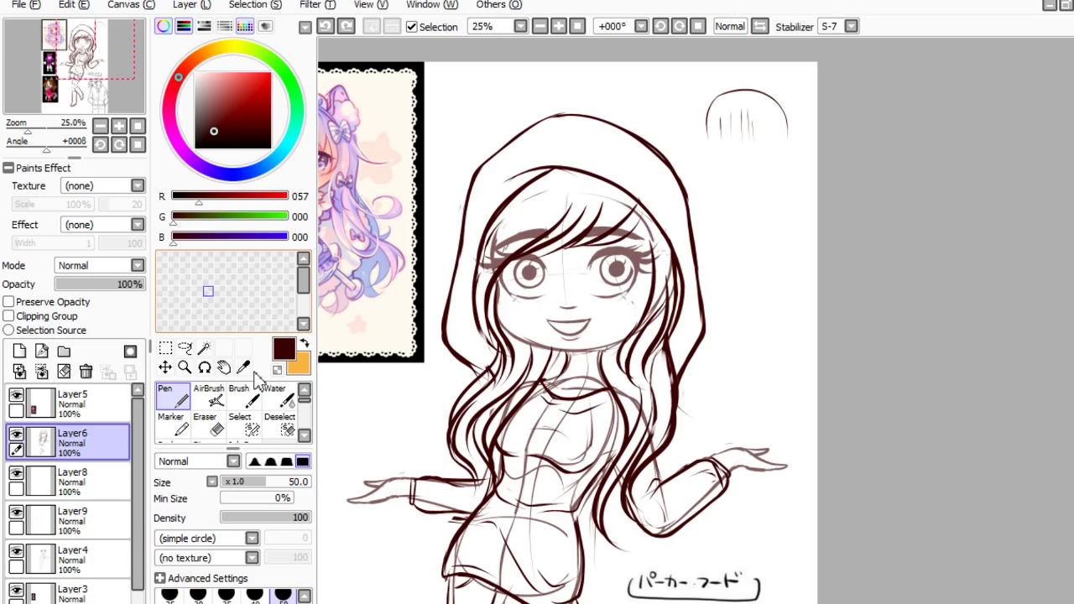
scroll(491, 412, "down", 1)
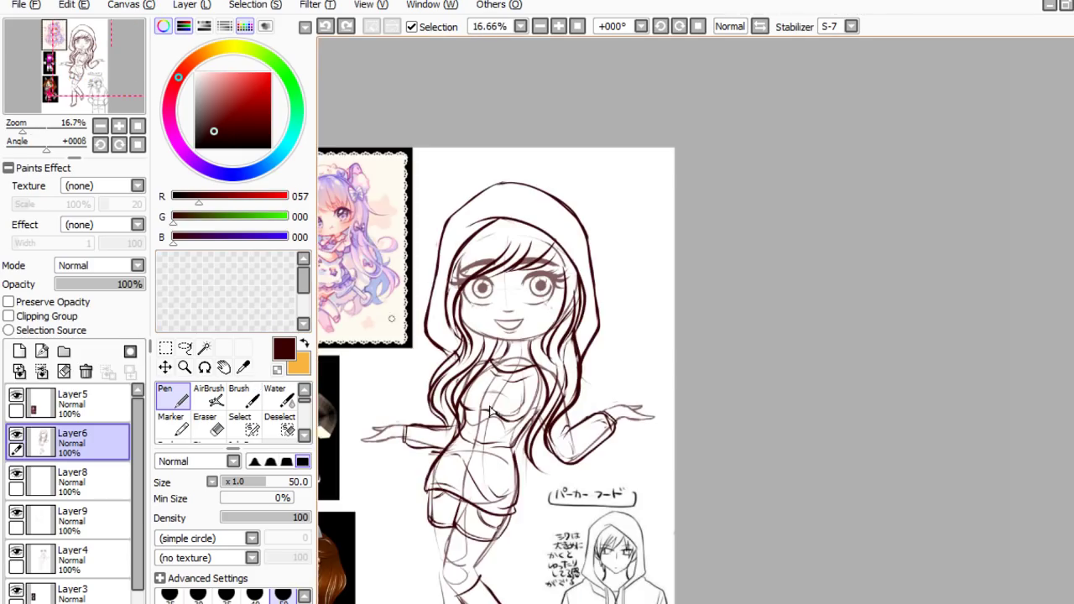
- Examine the hooded figure's hair and clothing sketch against the pink-haired blocky character and the other reference pictures
scroll(794, 293, "up", 2)
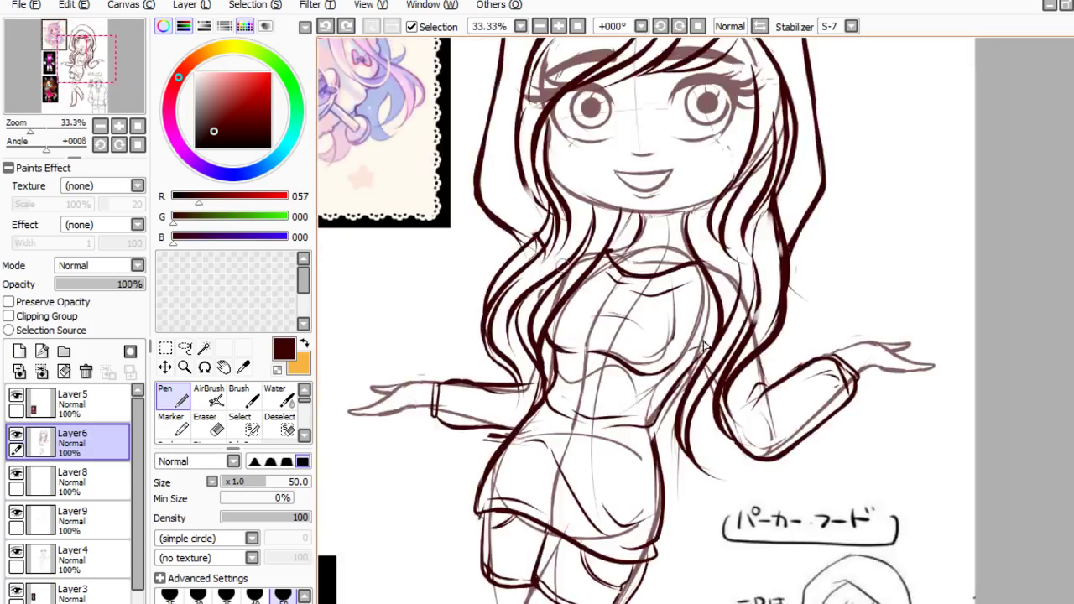
scroll(736, 311, "down", 2)
scroll(729, 275, "up", 2)
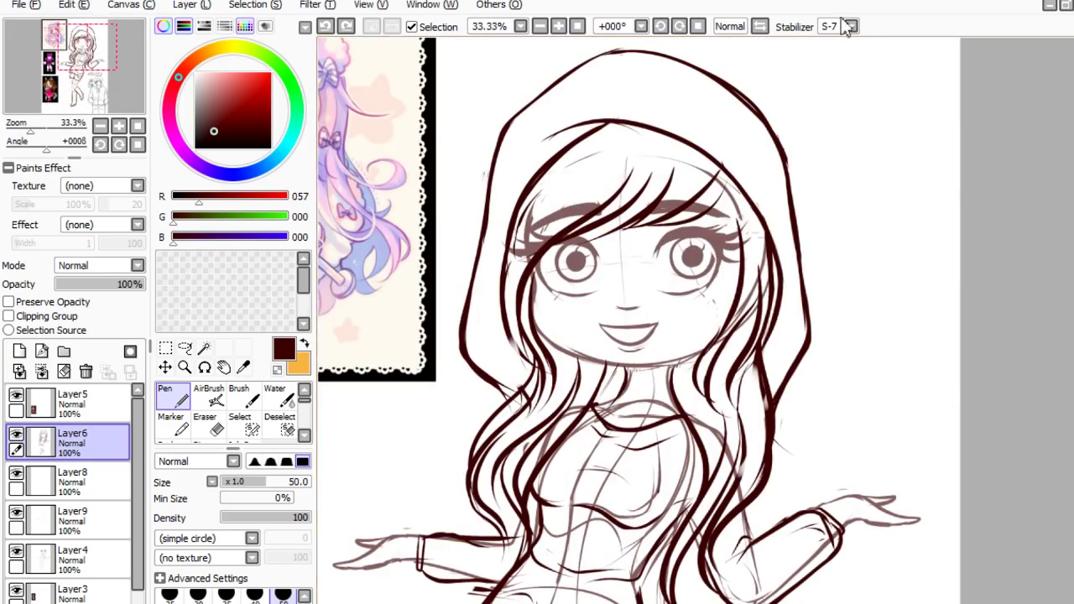
scroll(700, 432, "down", 2)
scroll(698, 418, "down", 1)
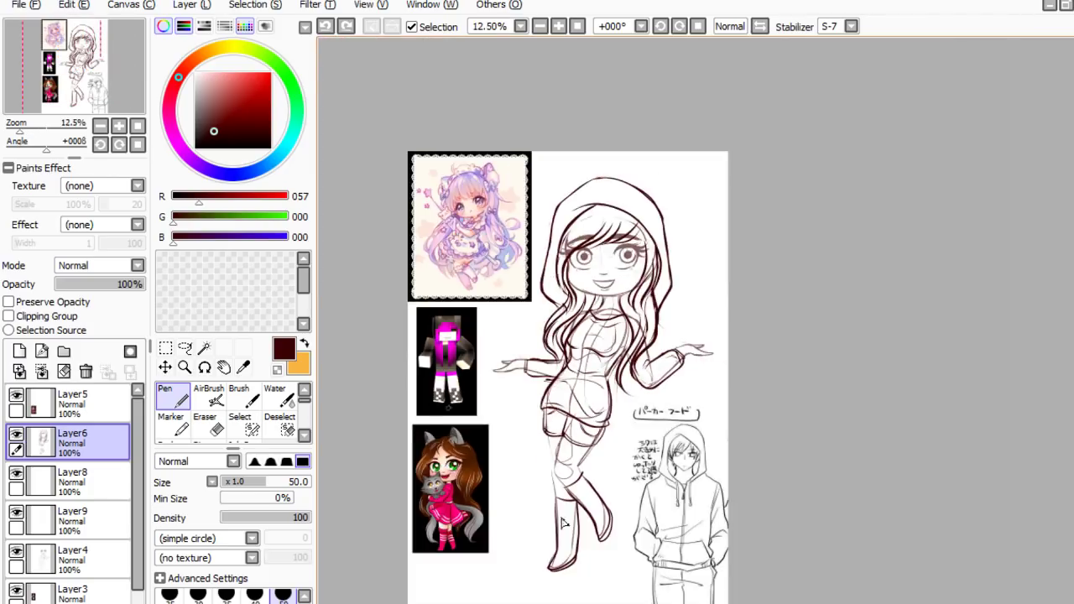
scroll(537, 319, "up", 5)
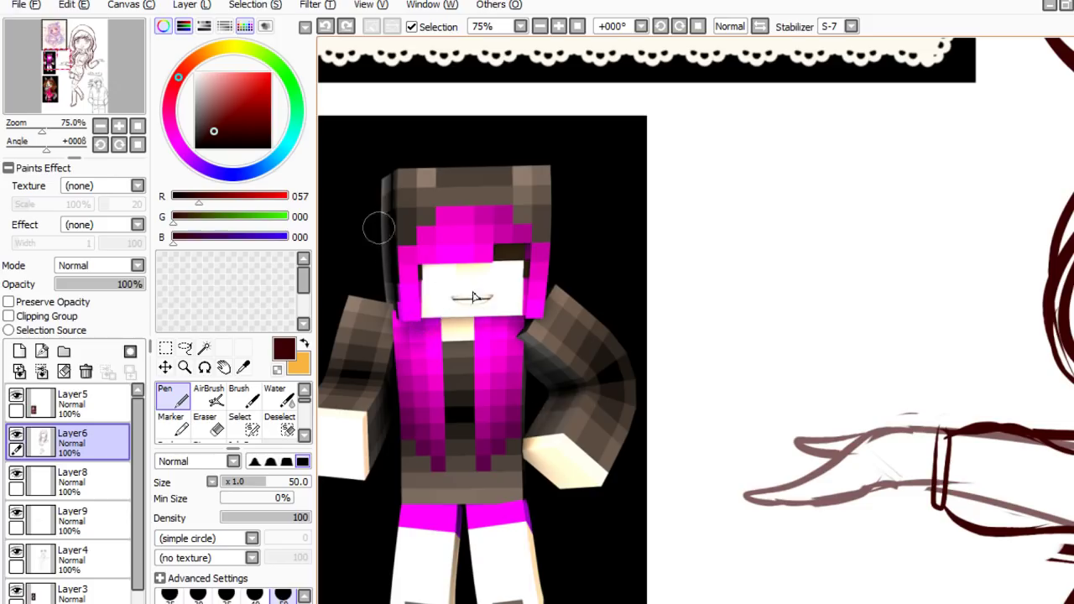
scroll(631, 435, "down", 4)
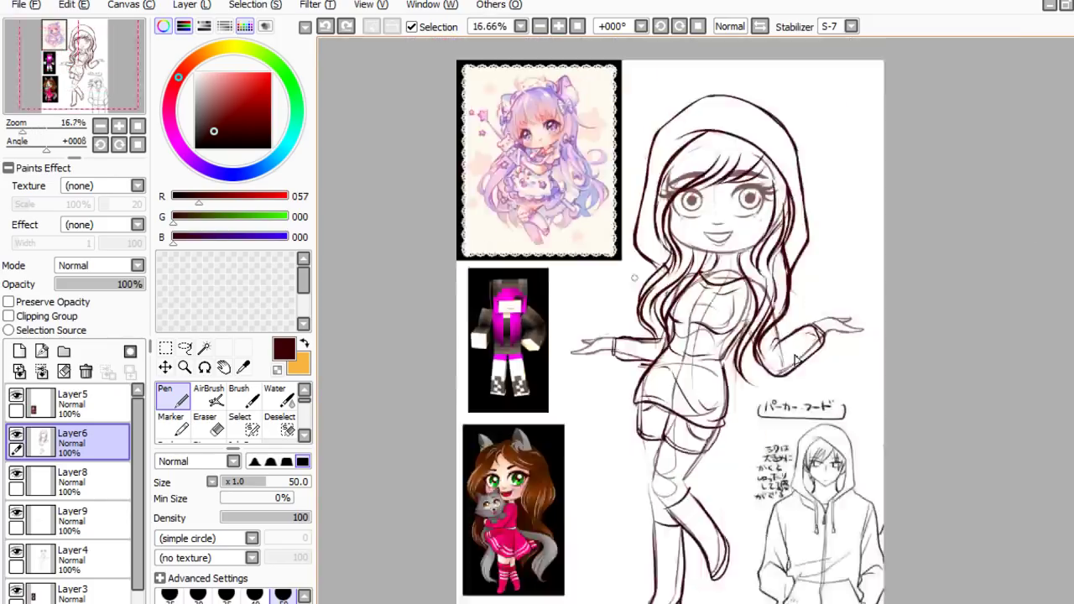
scroll(851, 287, "up", 3)
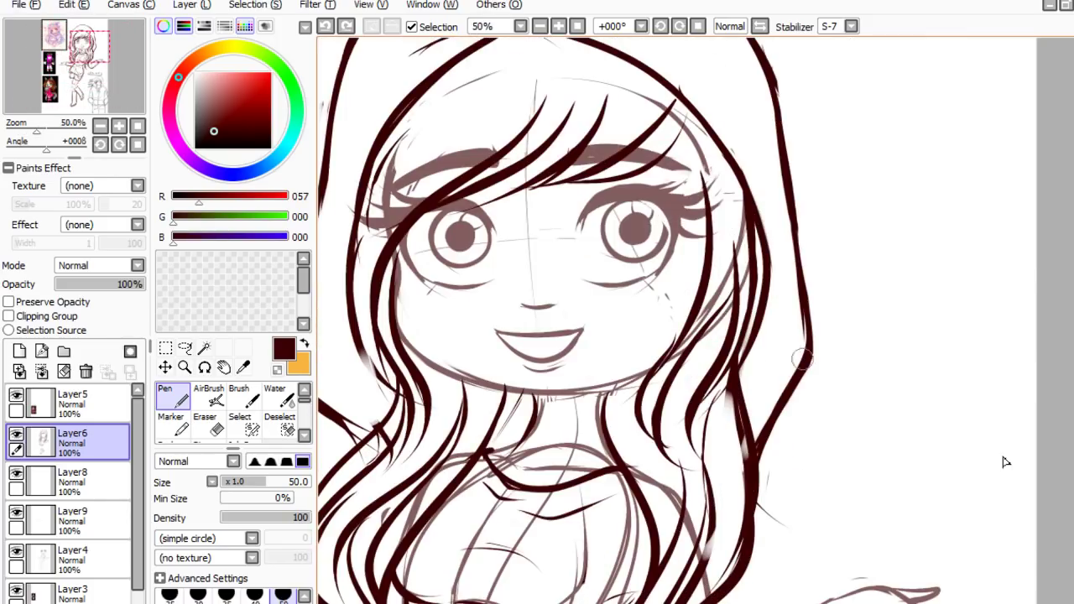
- Erase the right-hand strands of the bangs and redraw a curved strand as their new right-hand edge
left_click_drag(694, 99, 641, 168)
key("e")
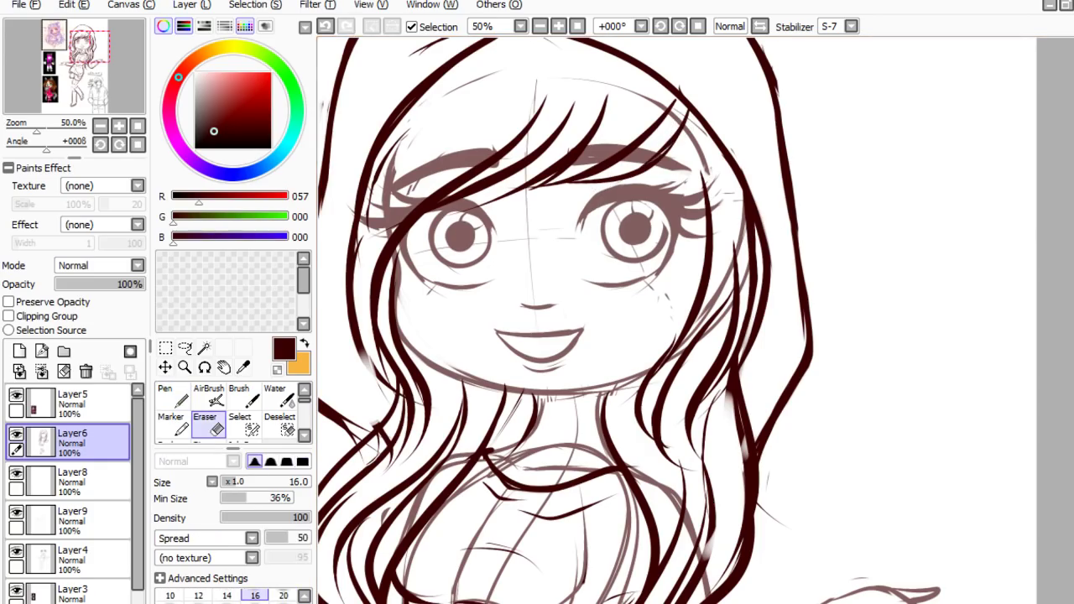
scroll(797, 336, "down", 2)
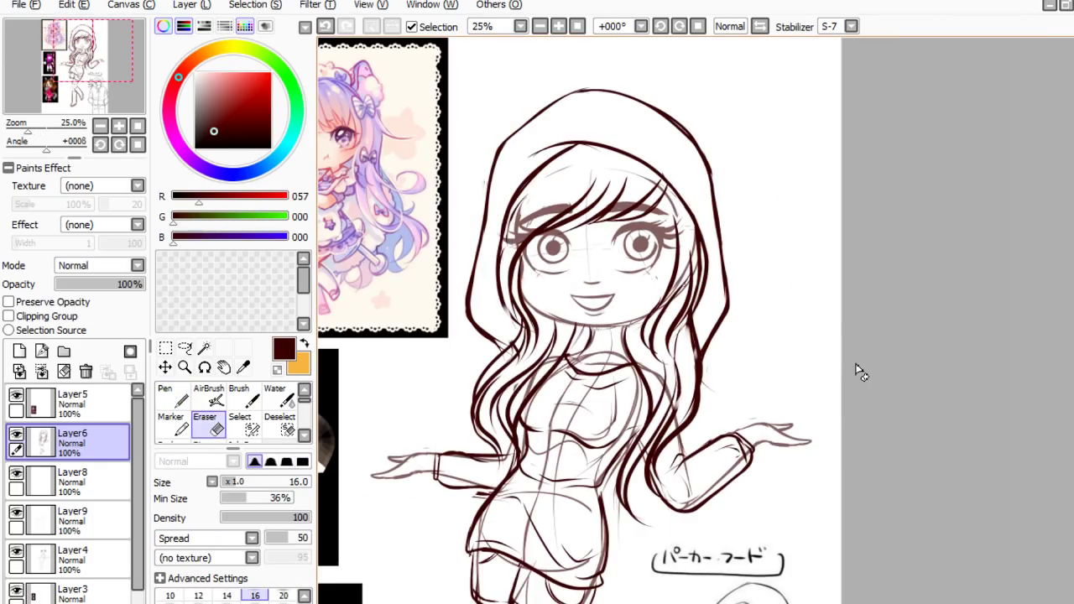
key("n")
key("e")
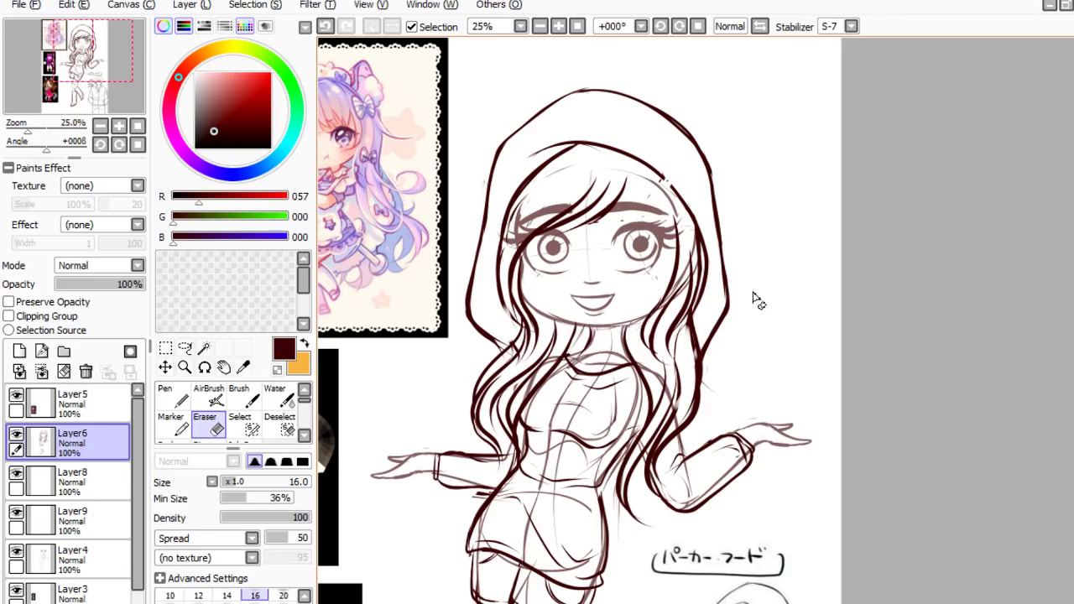
key("n")
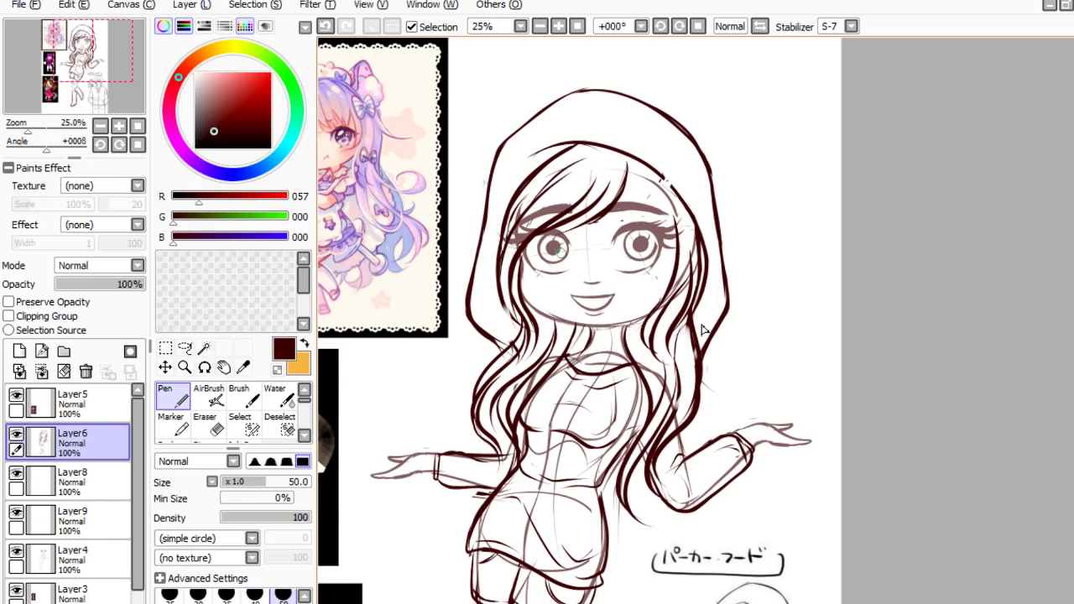
- Draw a short curved strand falling from the tip of the parting towards the right-hand eyebrow, retrying its shape
scroll(820, 220, "up", 1)
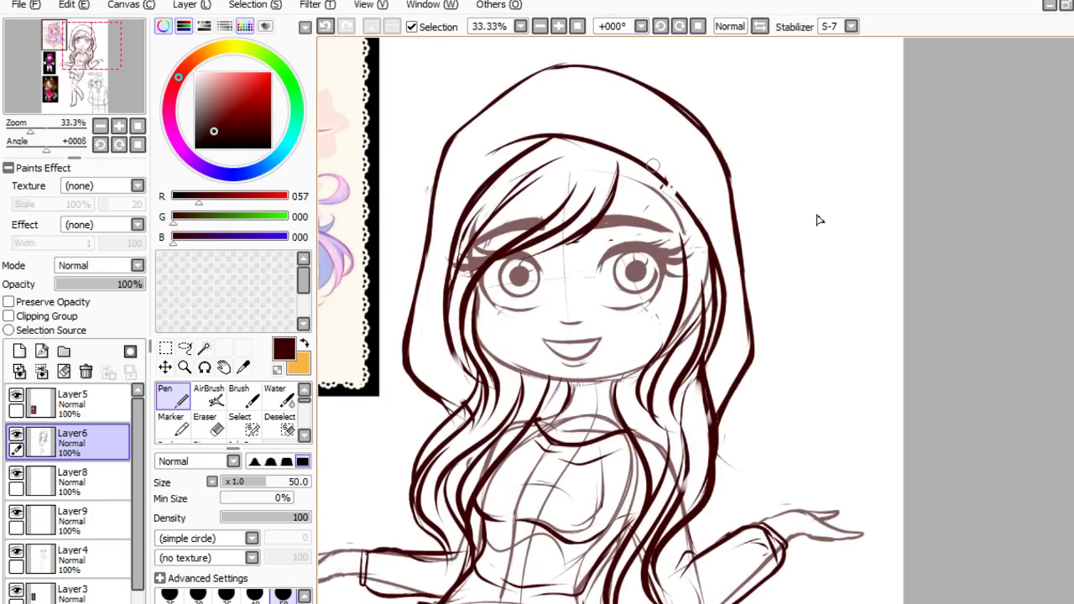
key("ctrl+z")
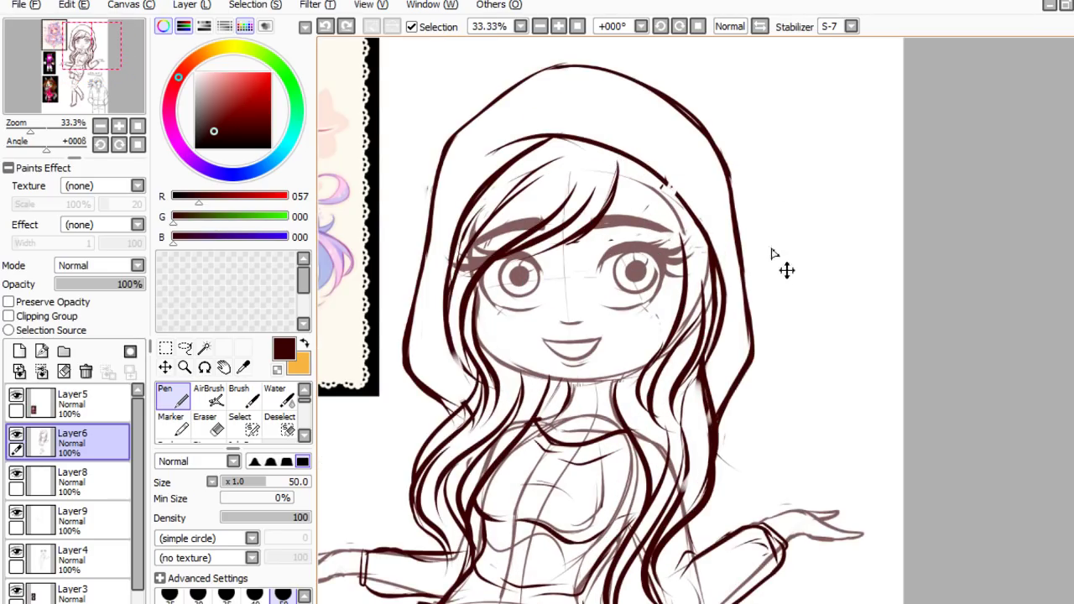
key("ctrl+y")
key("ctrl+z")
key("ctrl+y")
left_click_drag(638, 175, 641, 245)
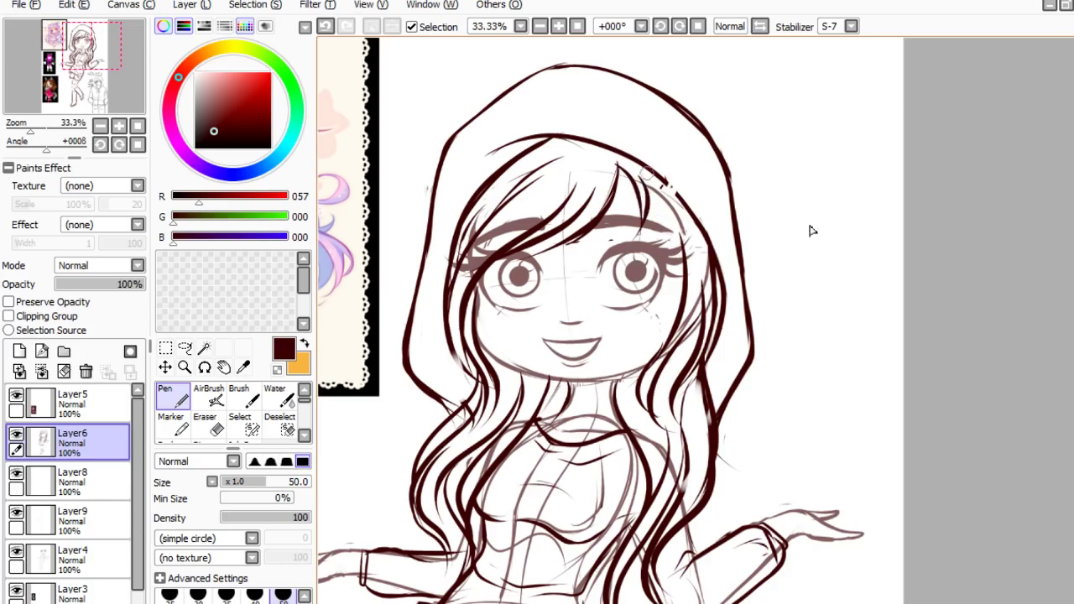
key("ctrl+z")
left_click_drag(641, 178, 636, 260)
key("ctrl+z")
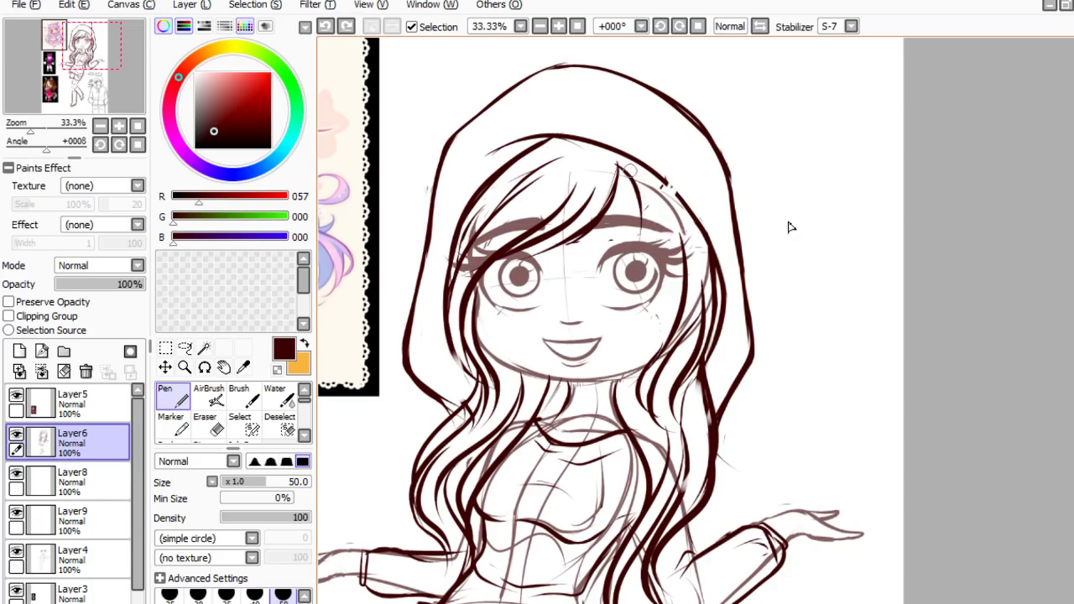
key("ctrl+y")
- Draw a long curved strand from the parting down the right-hand side of the face to the wavy lock
mouse_move(646, 190)
left_mouse_down()
mouse_move(639, 246)
mouse_move(663, 204)
mouse_move(666, 304)
left_mouse_up()
key("ctrl+z")
key("ctrl+z")
key("ctrl+y")
mouse_move(643, 186)
left_mouse_down()
mouse_move(646, 242)
mouse_move(656, 189)
mouse_move(674, 265)
left_mouse_up()
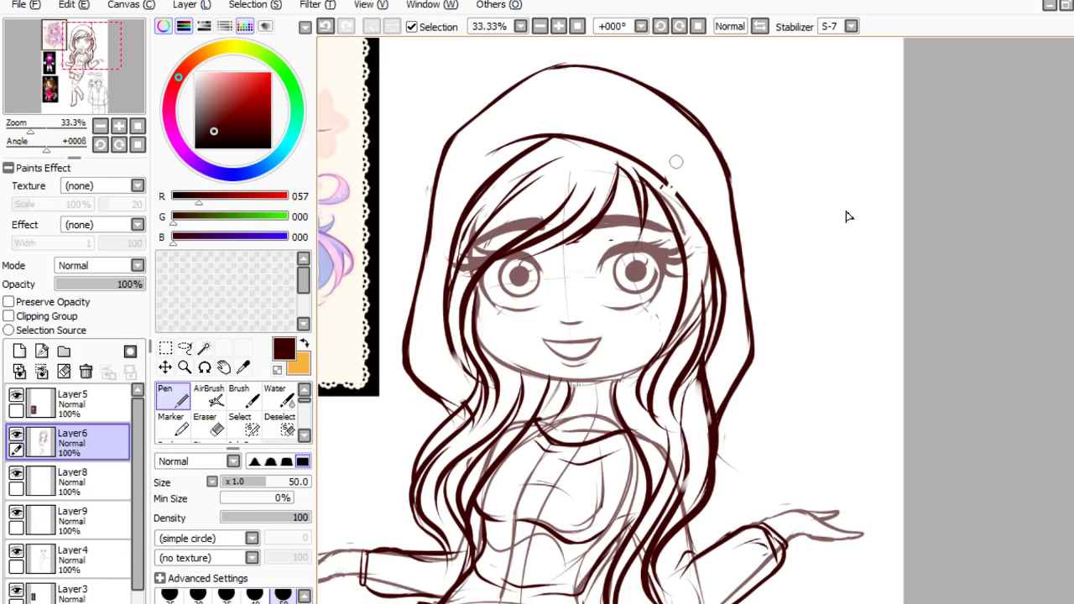
- Erase the surplus hair line beside the new strand along the right-hand cheek and lock
left_click(208, 425)
left_click_drag(702, 287, 688, 376)
mouse_move(700, 319)
left_mouse_down()
mouse_move(698, 362)
mouse_move(665, 413)
left_mouse_up()
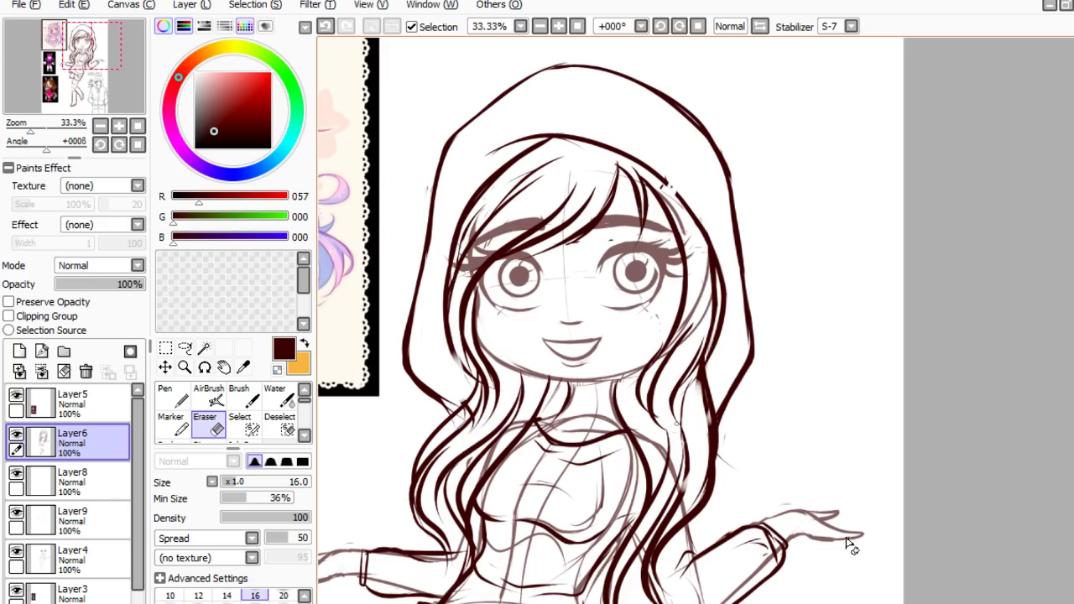
- Lower the opacity of Layer4 to 10% and make Layer6 the active layer again
left_click(92, 559)
left_click_drag(75, 284, 63, 285)
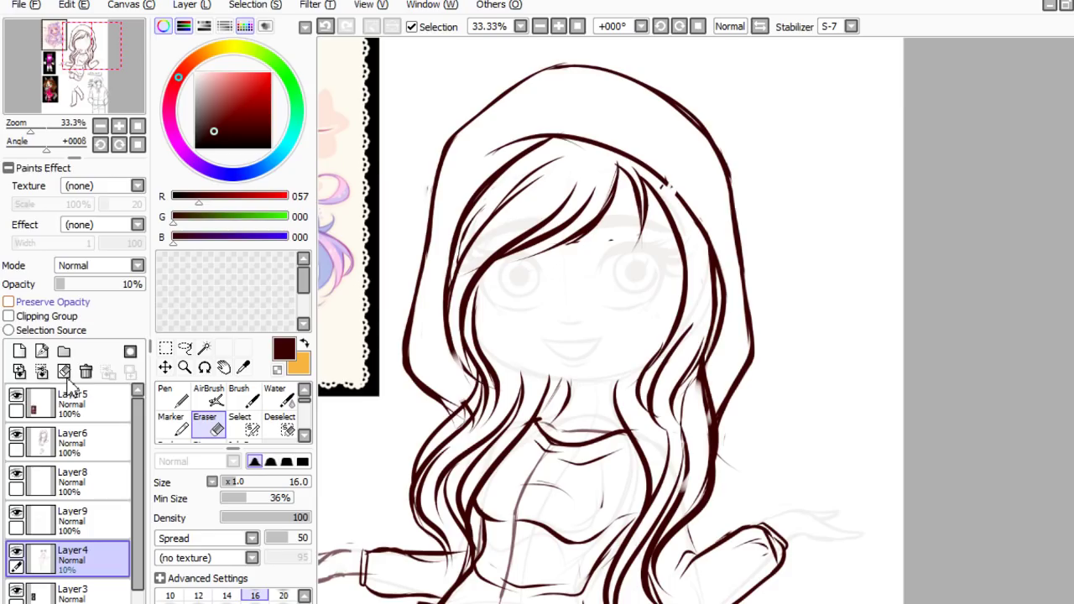
left_click(71, 443)
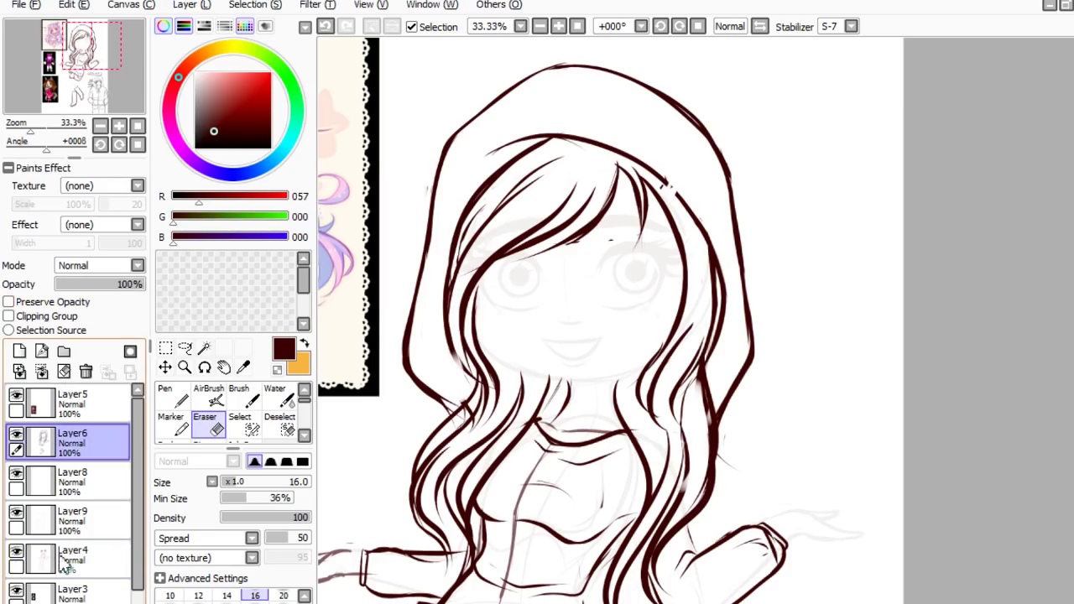
- Erase the short strand under the parting and redraw the upper tip of the bangs' right-hand edge
key("n")
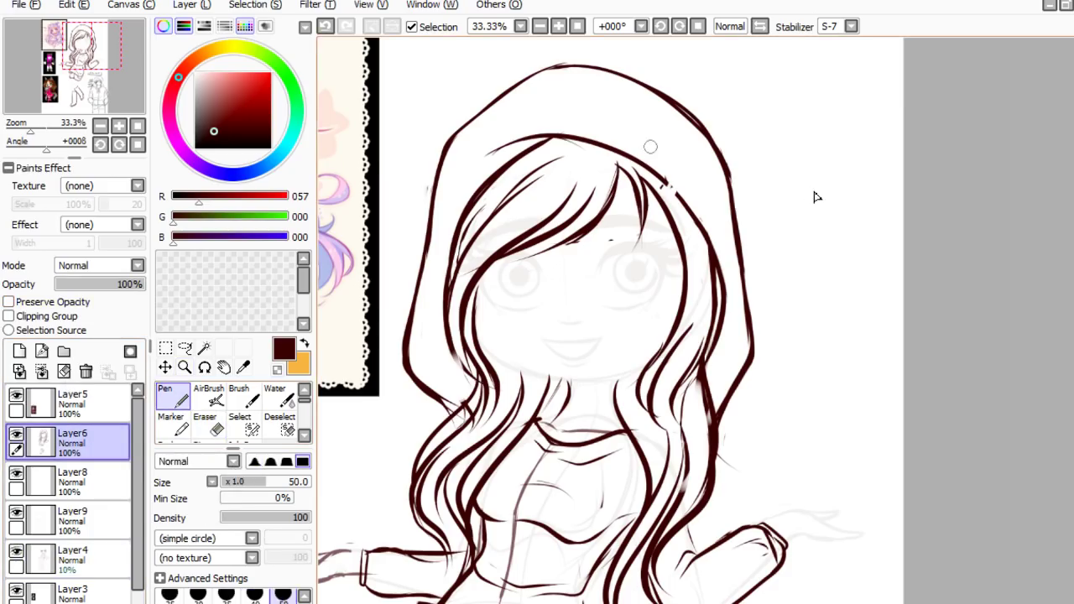
key("e")
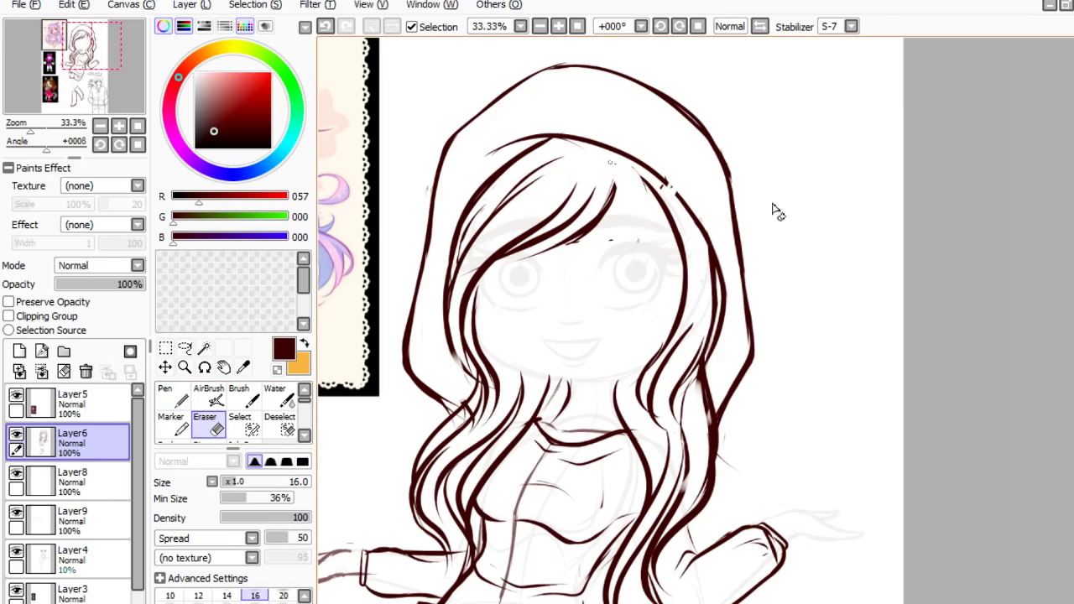
key("n")
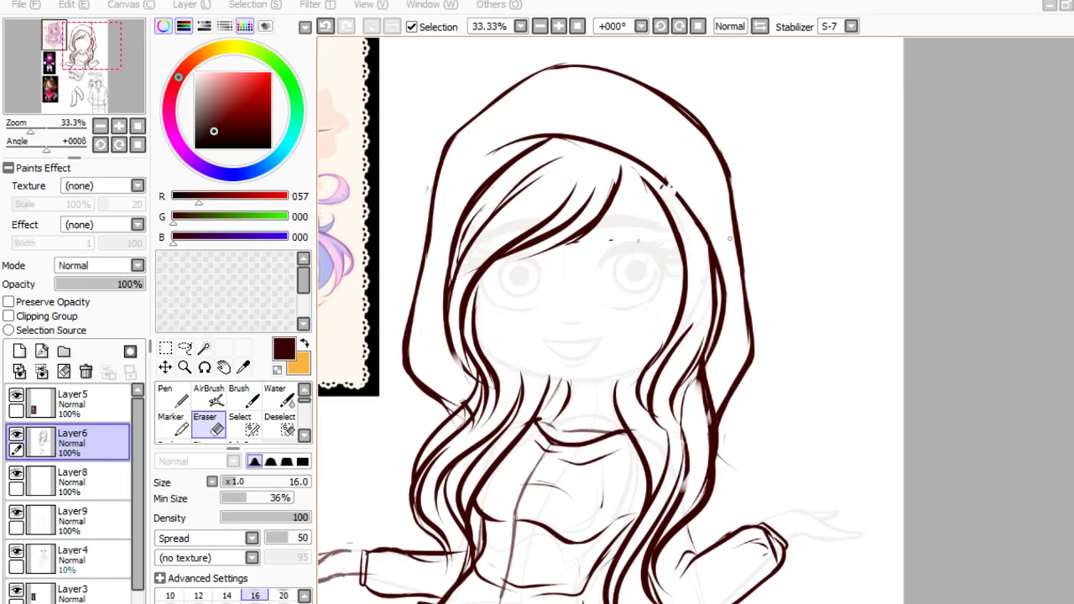
- Draw short curved strands from the parting beside the right-hand eye and trim their lines
left_click(172, 395)
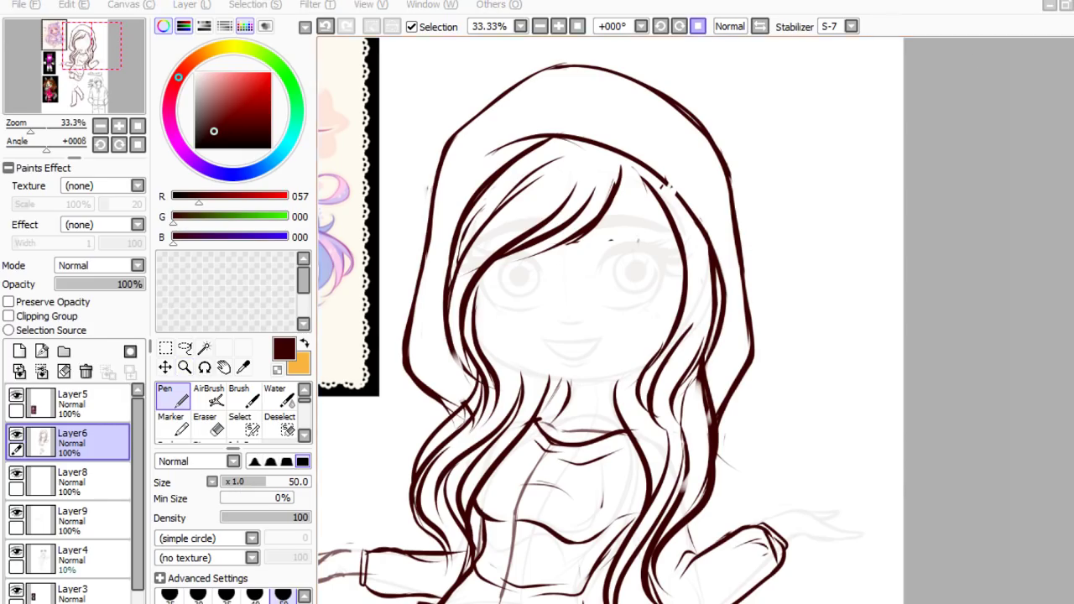
left_click(863, 1)
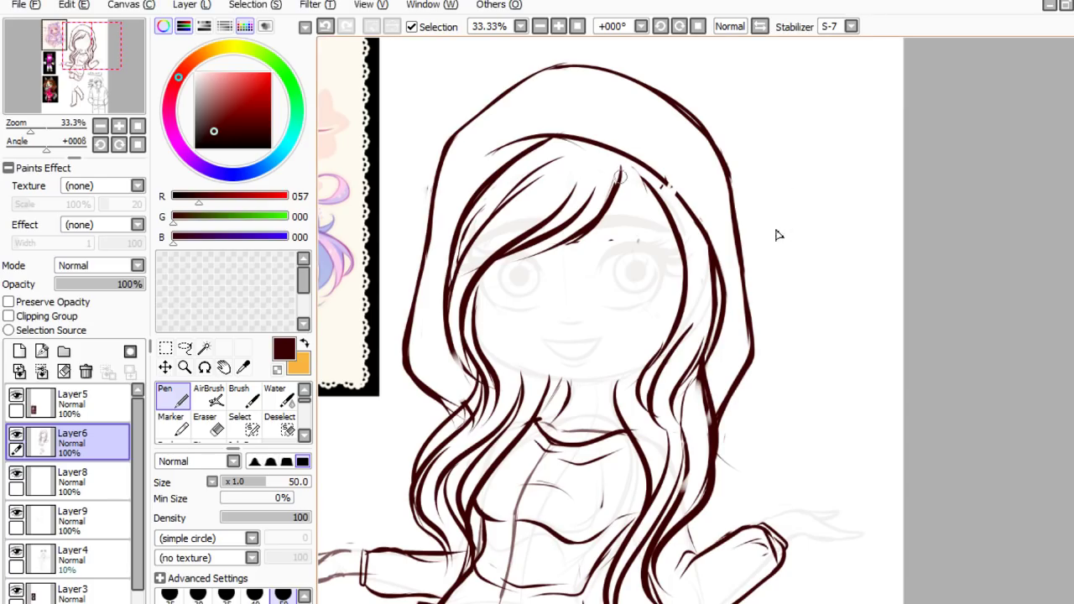
left_click_drag(620, 177, 656, 240)
key("ctrl+z")
left_click_drag(619, 177, 656, 255)
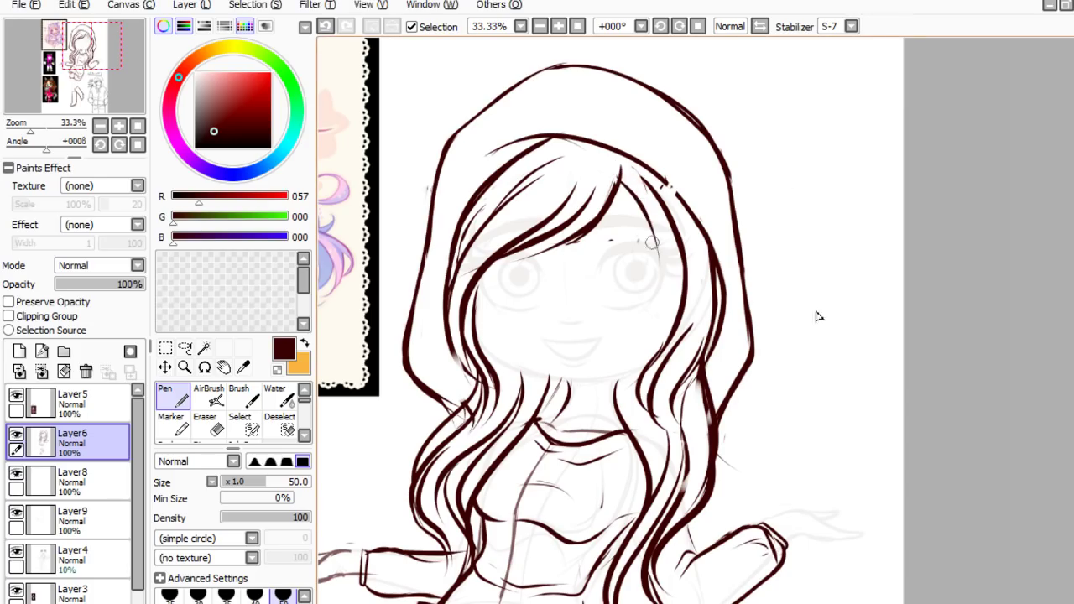
left_click_drag(634, 177, 660, 264)
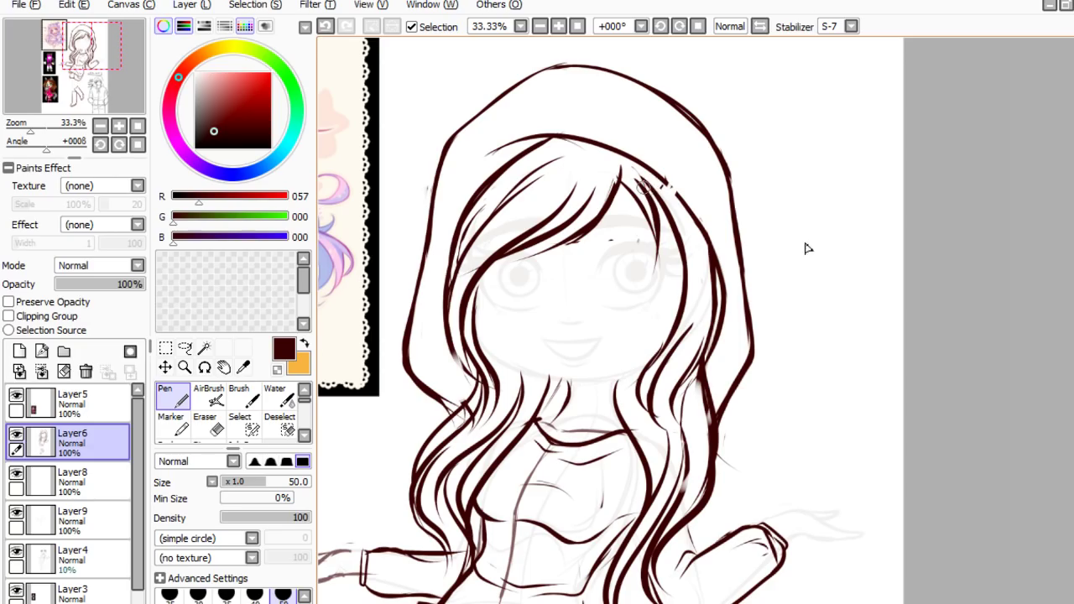
key("e")
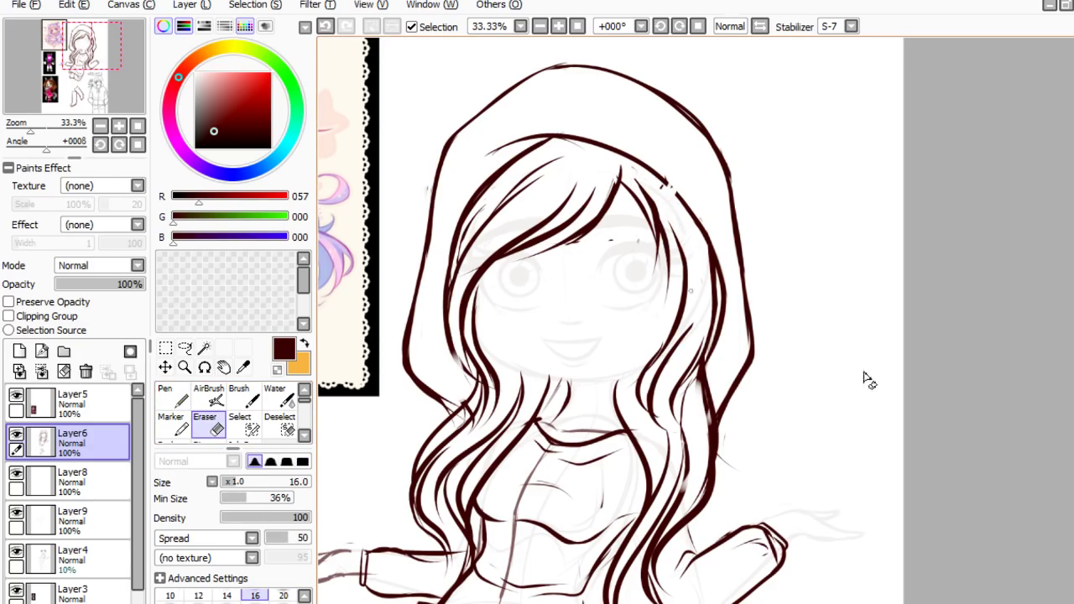
key("n")
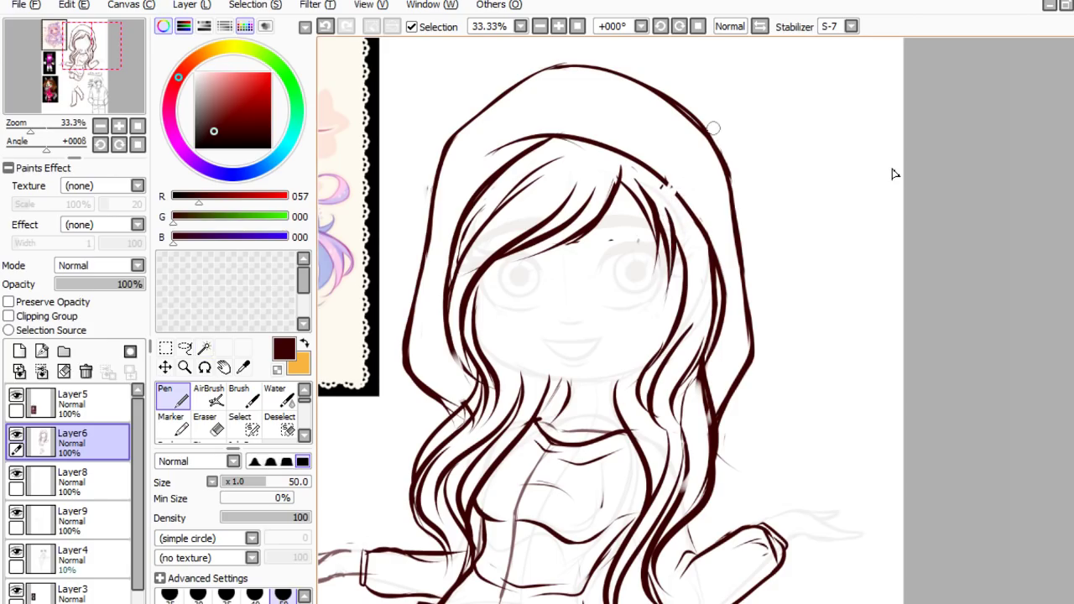
- Undo the short strands beside the right-hand eye
key("ctrl+z")
key("ctrl+z")
key("ctrl+z")
key("ctrl+z")
key("ctrl+z")
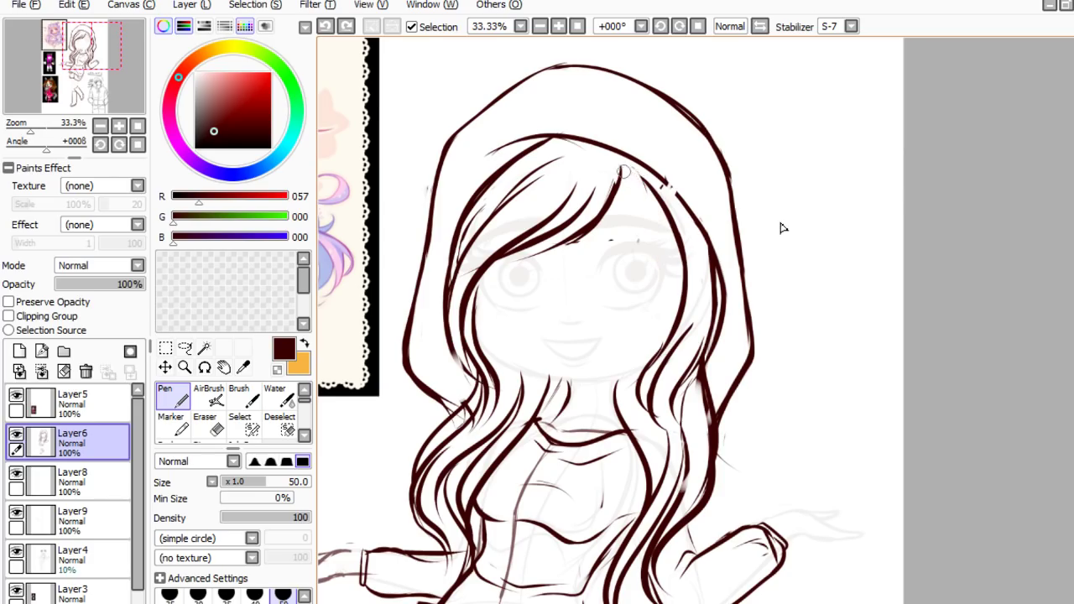
- Try a side strand starting at the bangs' tip, and erase the upper part of the right-hand side strand
mouse_move(619, 167)
left_mouse_down()
mouse_move(680, 218)
mouse_move(679, 312)
left_mouse_up()
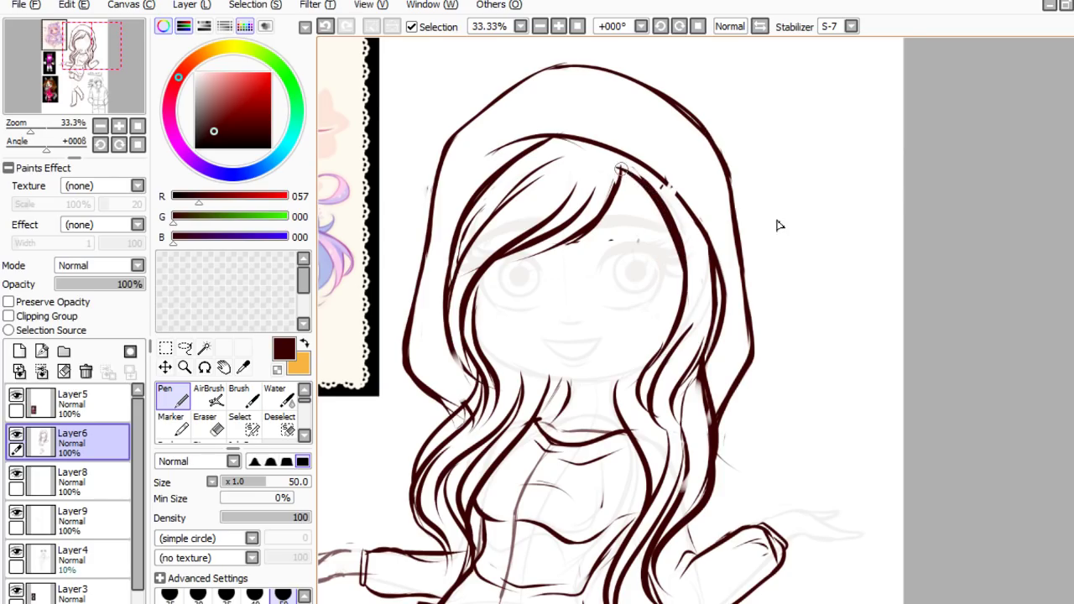
key("ctrl+z")
left_click(212, 420)
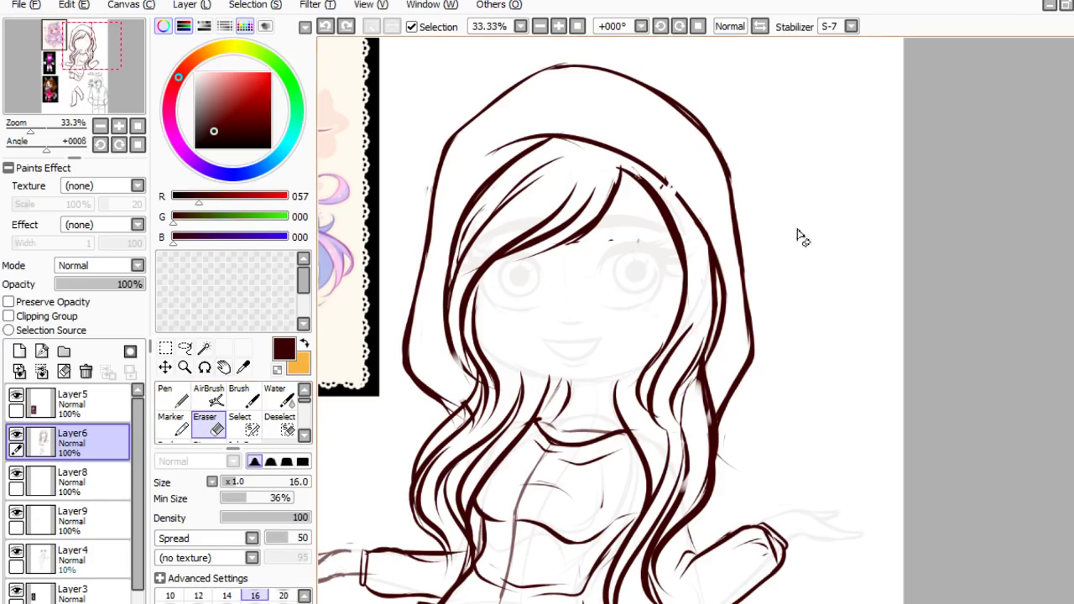
left_click_drag(626, 172, 683, 270)
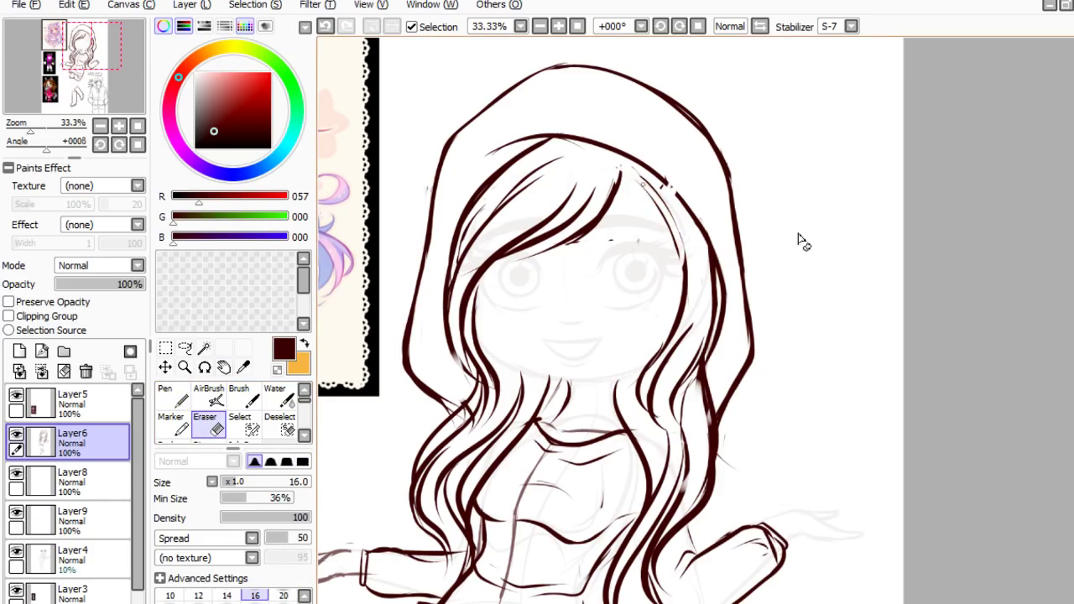
- Draw another bangs strand along the right-hand edge, reconnect the side strand to its root, and refine the inner bangs lines
key("n")
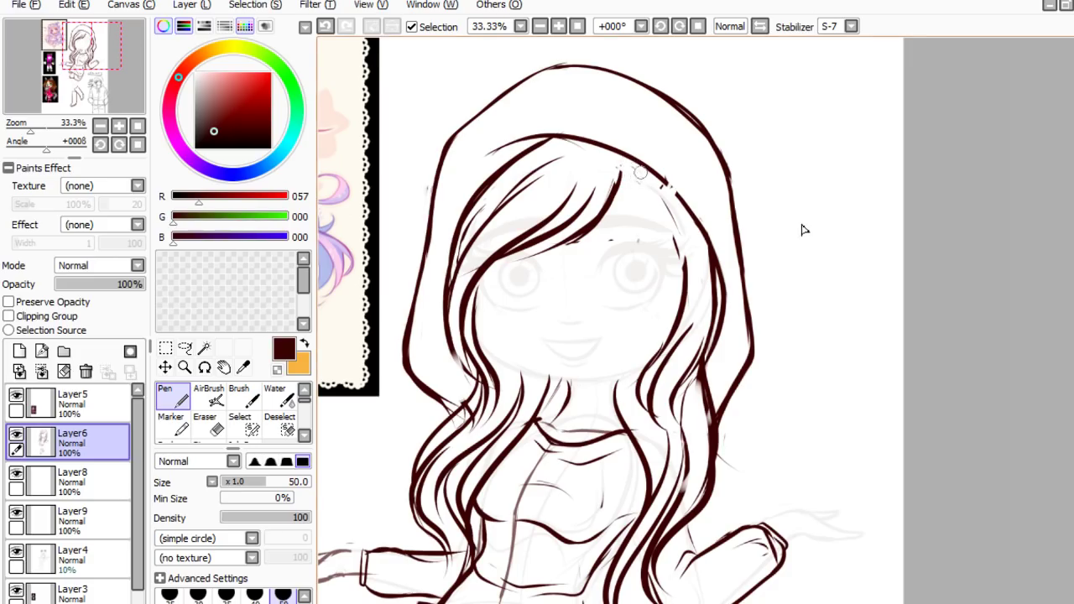
mouse_move(639, 172)
left_mouse_down()
mouse_move(623, 208)
mouse_move(577, 243)
left_mouse_up()
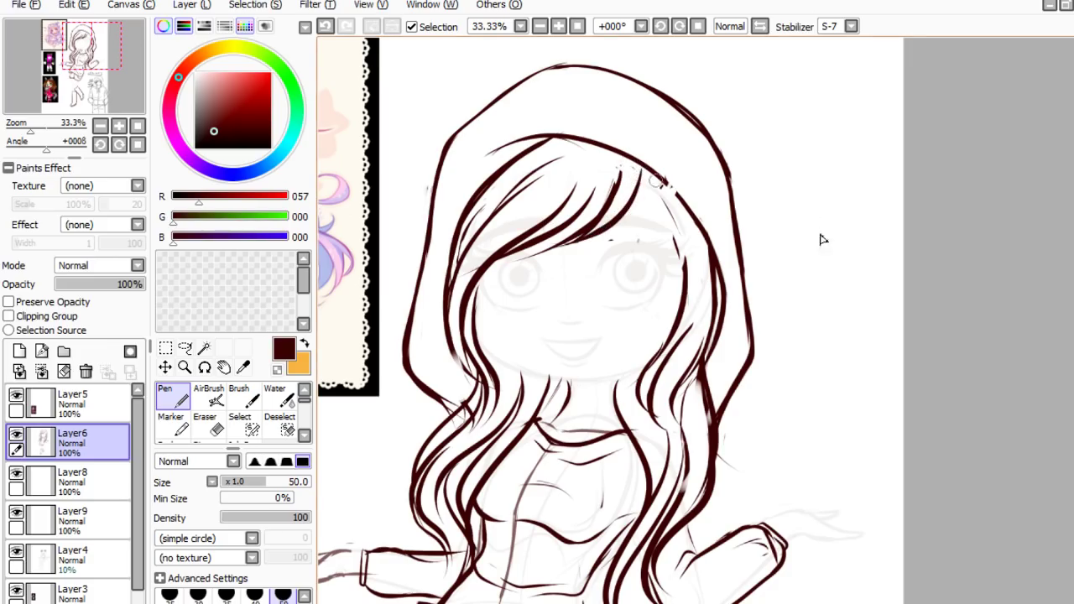
mouse_move(638, 177)
left_mouse_down()
mouse_move(679, 248)
mouse_move(674, 329)
left_mouse_up()
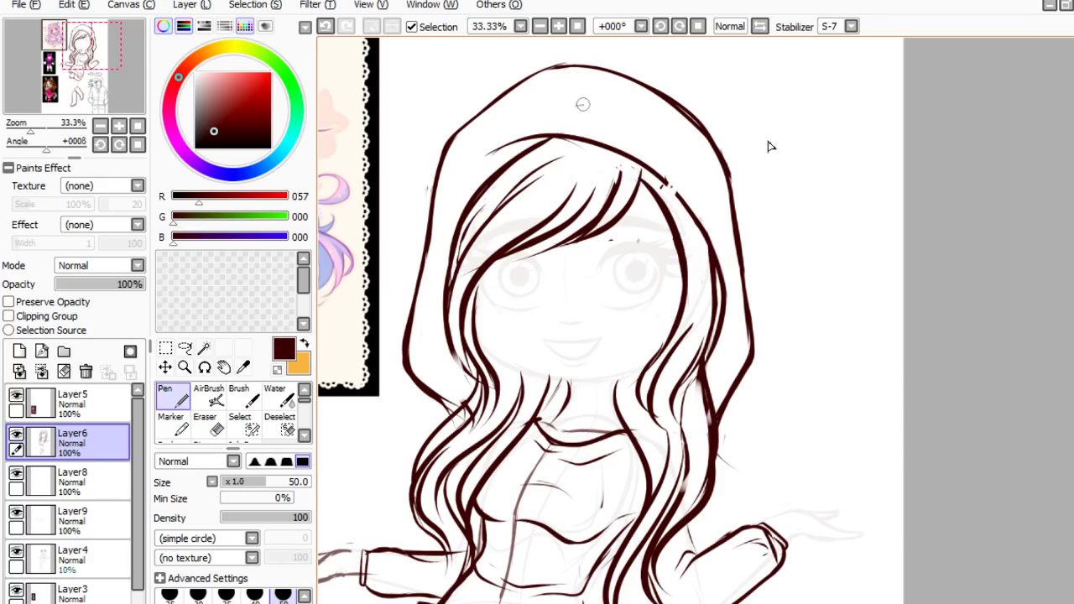
mouse_move(582, 104)
left_mouse_down()
mouse_move(623, 117)
mouse_move(647, 162)
mouse_move(619, 219)
left_mouse_up()
key("e")
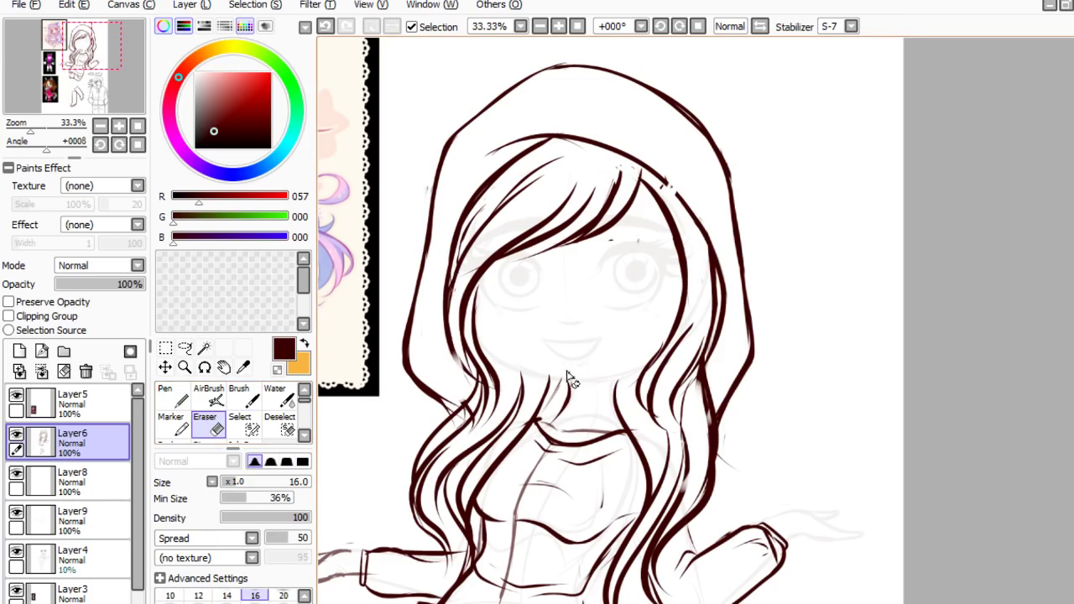
- Set the eraser to size 20 and erase the inner side strand beside the left-hand cheek
left_click(284, 602)
key("bracketleft")
key("bracketleft")
key("bracketleft")
key("bracketleft")
key("bracketleft")
key("bracketleft")
key("bracketleft")
key("bracketleft")
key("bracketleft")
key("bracketleft")
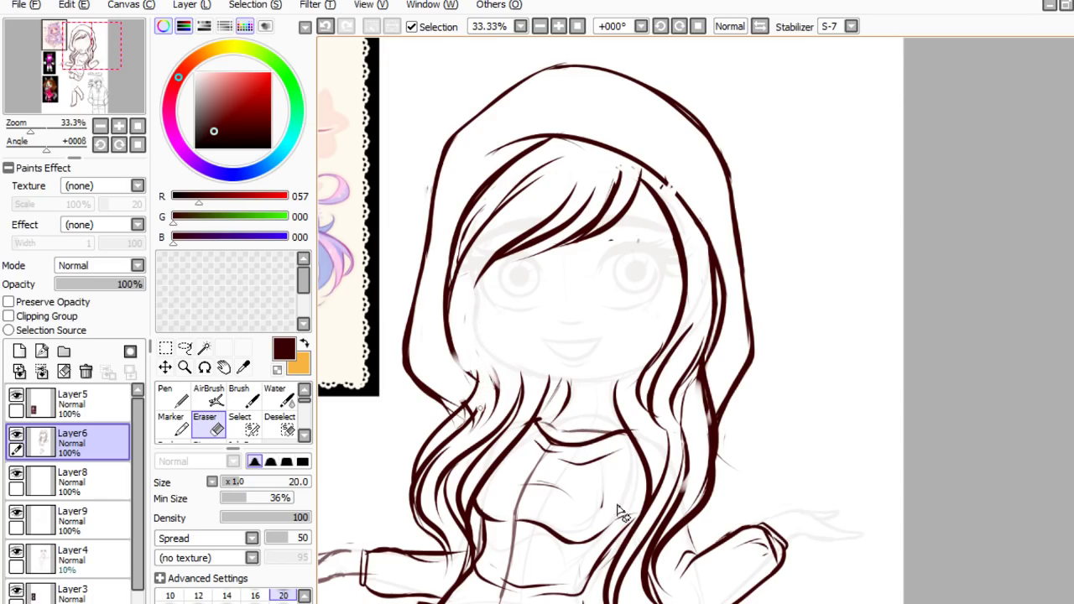
- Redraw the side strand from the bangs' tip down past the left-hand cheek into the lower lock with the Pen
key("n")
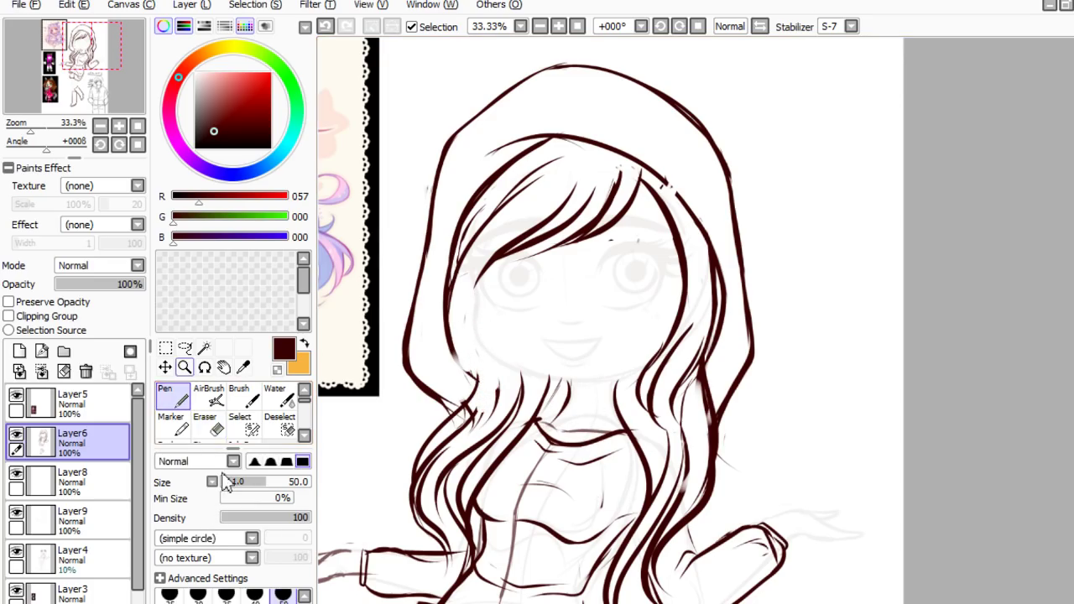
mouse_move(532, 204)
left_mouse_down()
mouse_move(479, 312)
mouse_move(479, 344)
left_mouse_up()
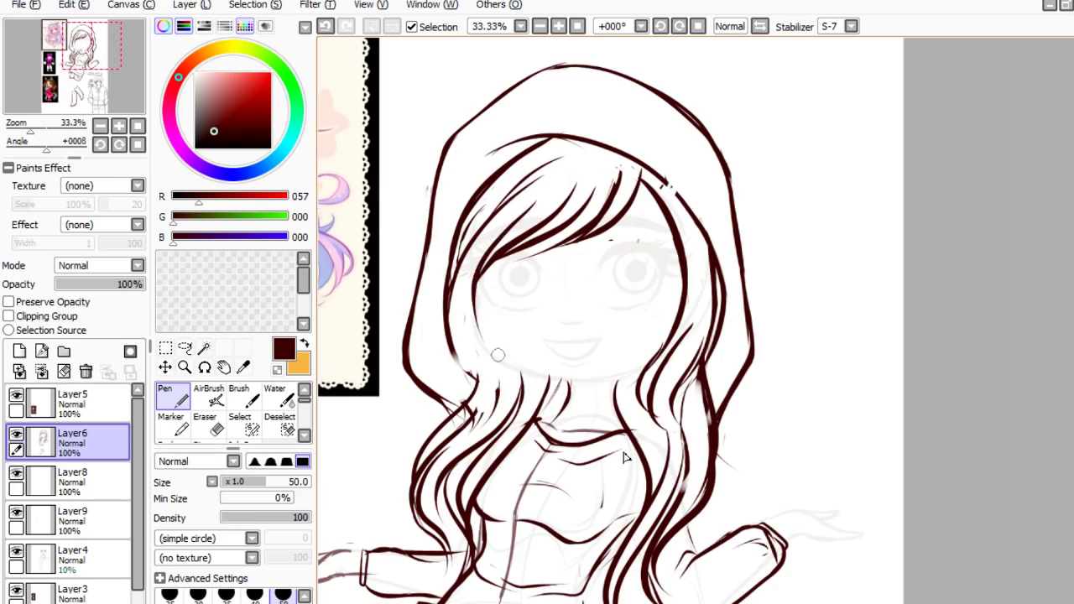
key("ctrl+z")
mouse_move(527, 200)
left_mouse_down()
mouse_move(494, 244)
mouse_move(502, 362)
left_mouse_up()
key("ctrl+y")
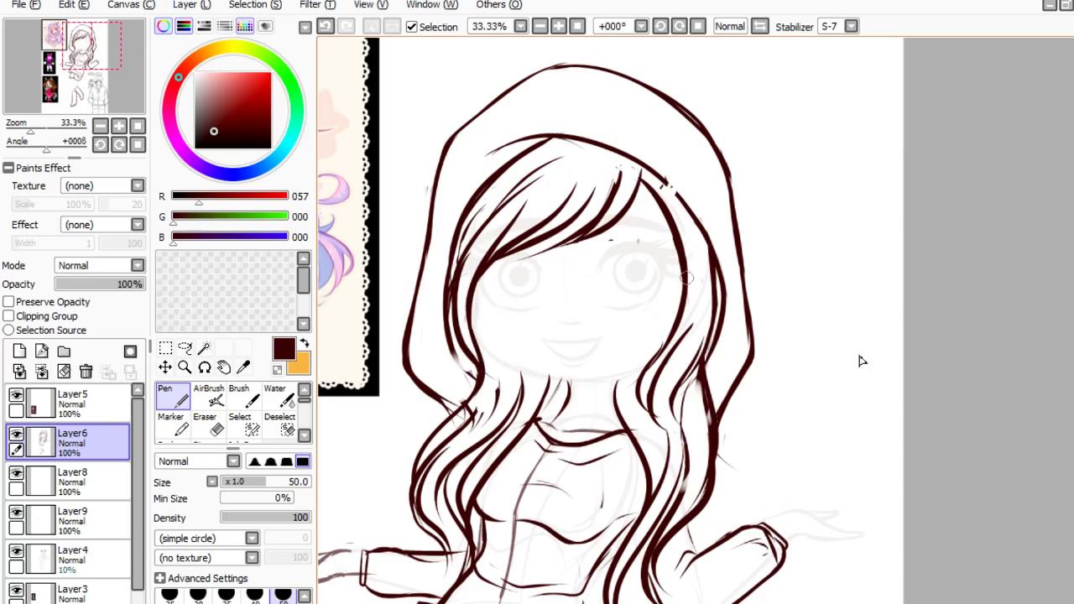
- Trim the lines of the right-hand side lock and draw long curved strands through it beside the cheek
key("e")
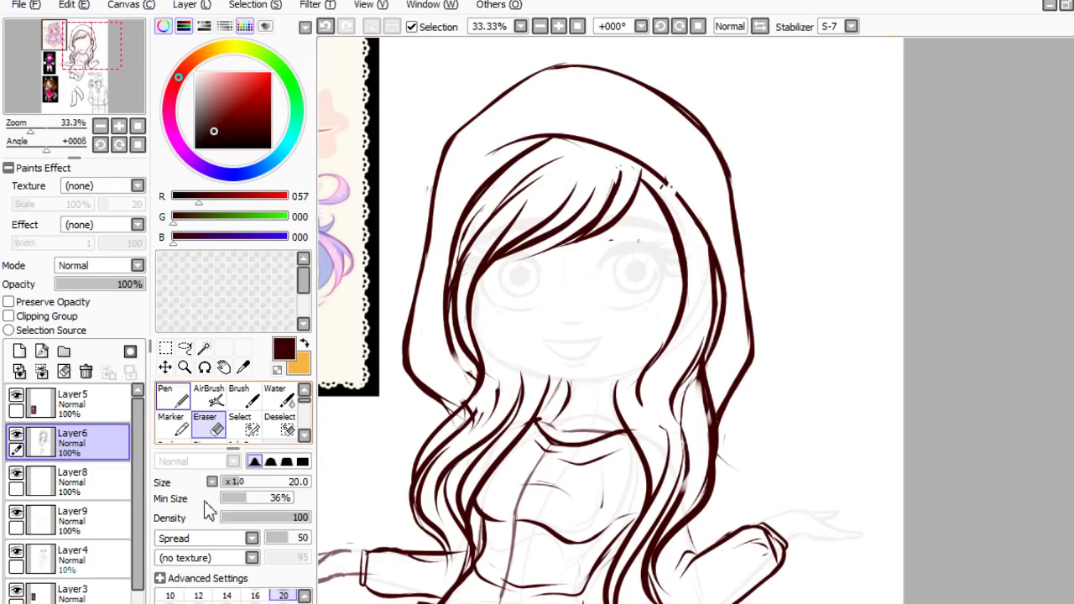
key("n")
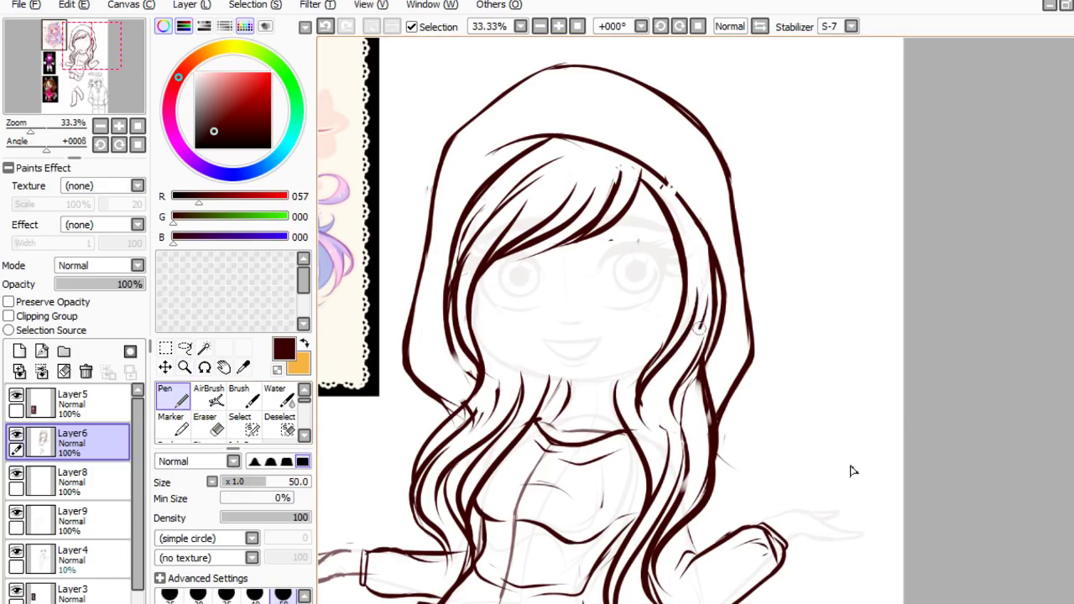
key("ctrl+z")
mouse_move(705, 299)
left_mouse_down()
mouse_move(664, 438)
mouse_move(672, 477)
left_mouse_up()
- Set the eraser to size 40 and erase the stray marks at the bangs' parting
left_click(241, 426)
left_click(211, 423)
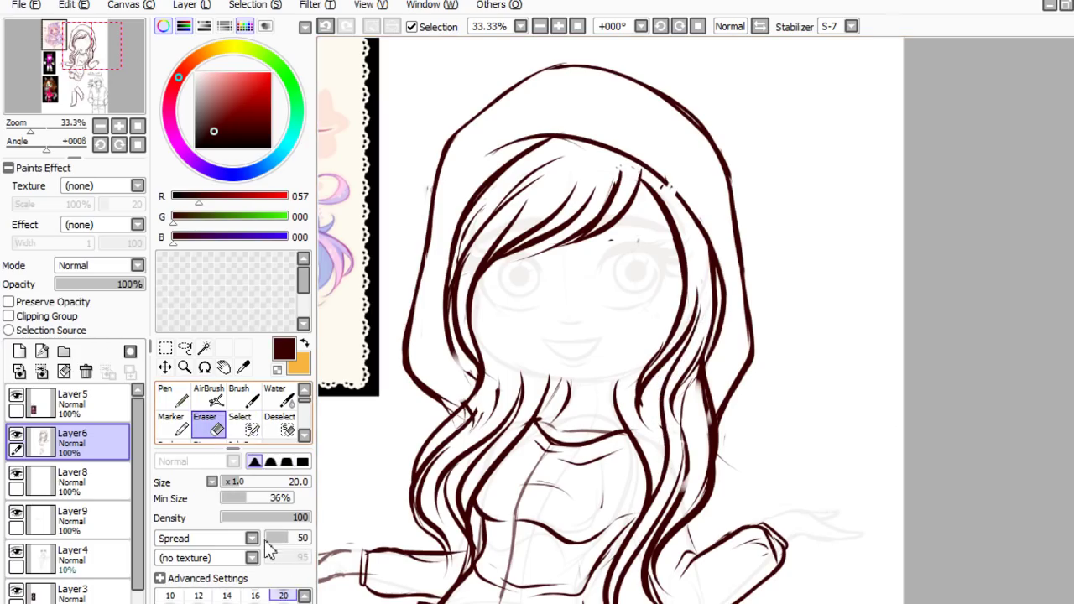
key("bracketright")
key("bracketright")
key("bracketright")
key("bracketright")
key("bracketright")
key("bracketright")
key("bracketright")
key("bracketright")
key("bracketright")
key("bracketright")
left_click(254, 595)
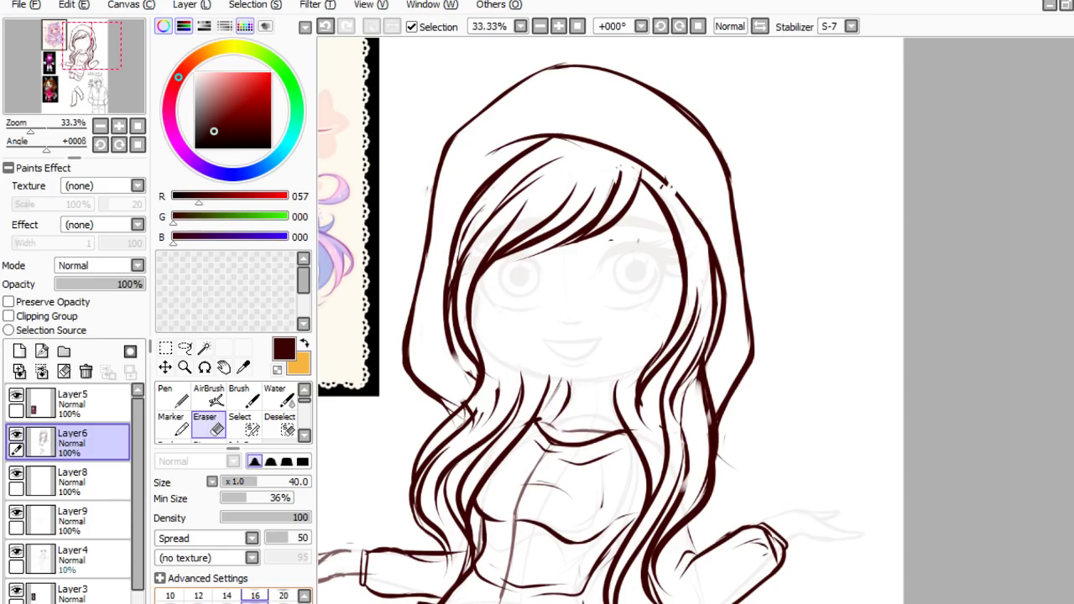
key("n")
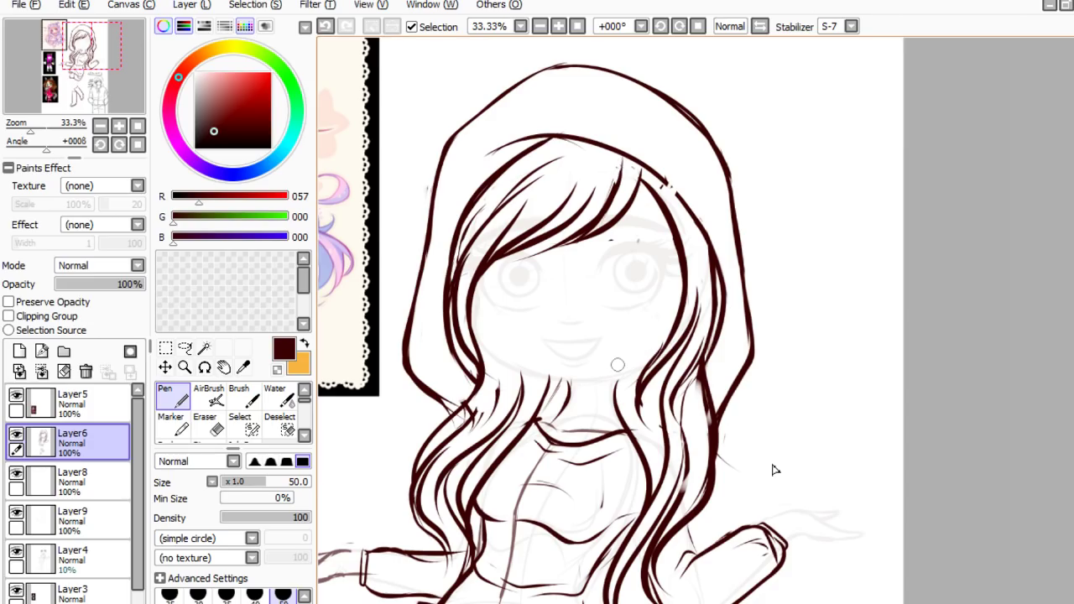
- Erase the tangled line ends where the left-hand lock meets the hood with a size 30 eraser, and tidy the lock's strands
key("e")
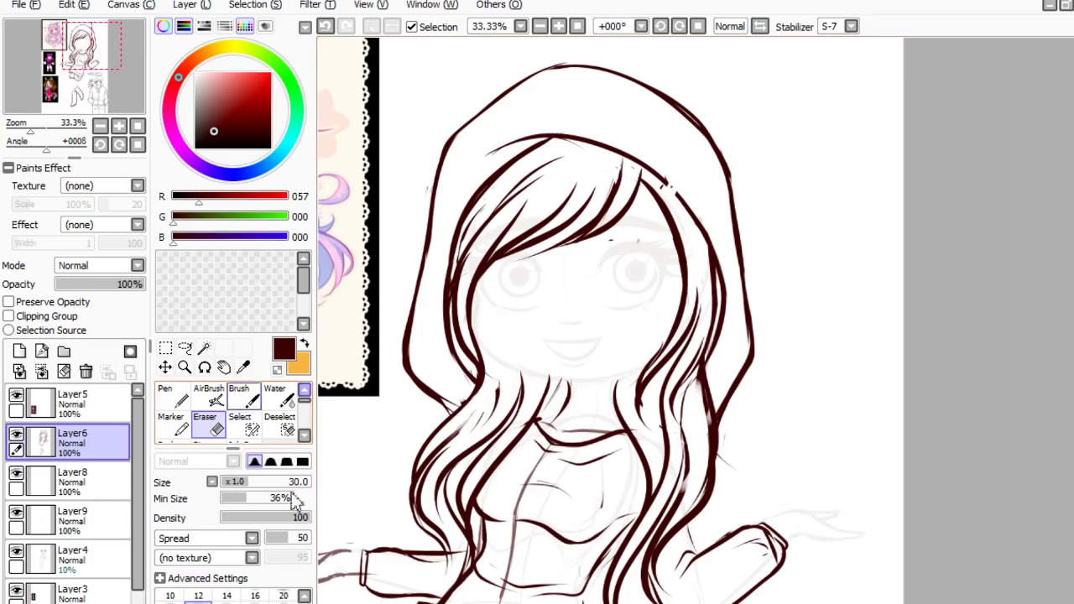
key("n")
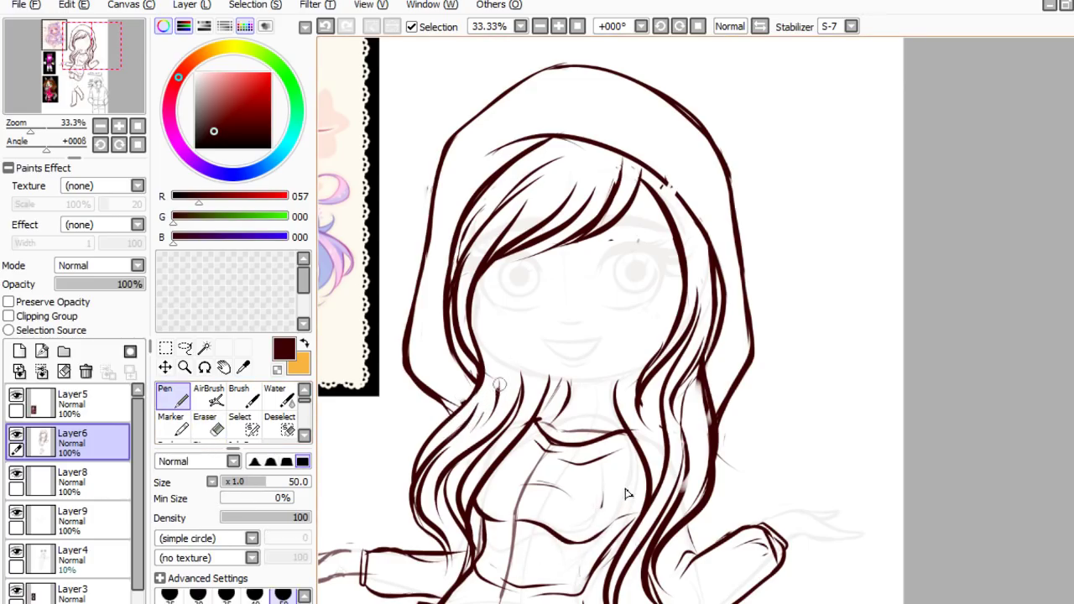
key("e")
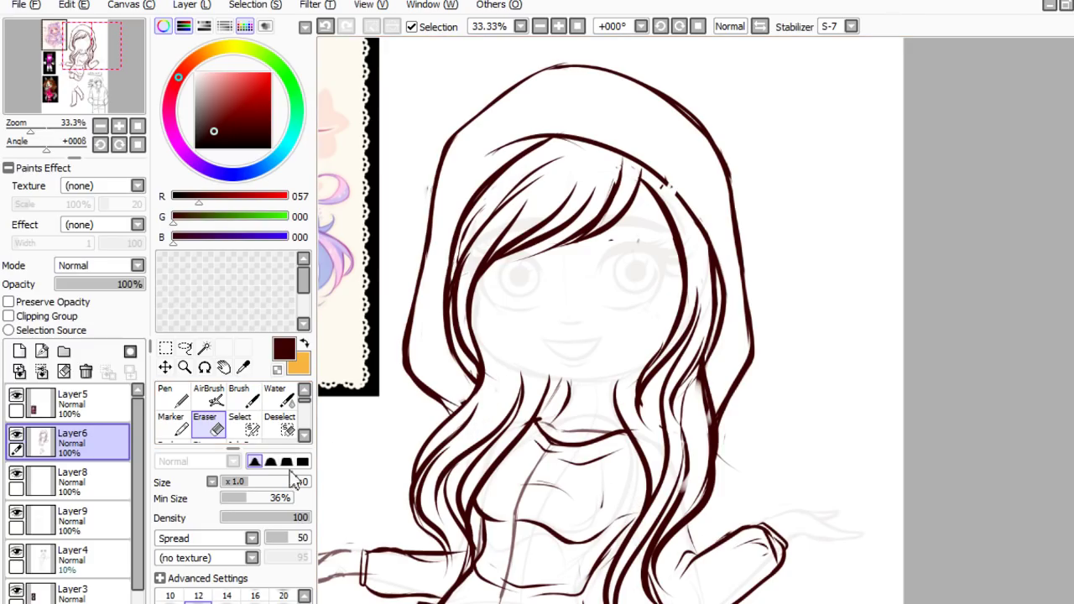
key("n")
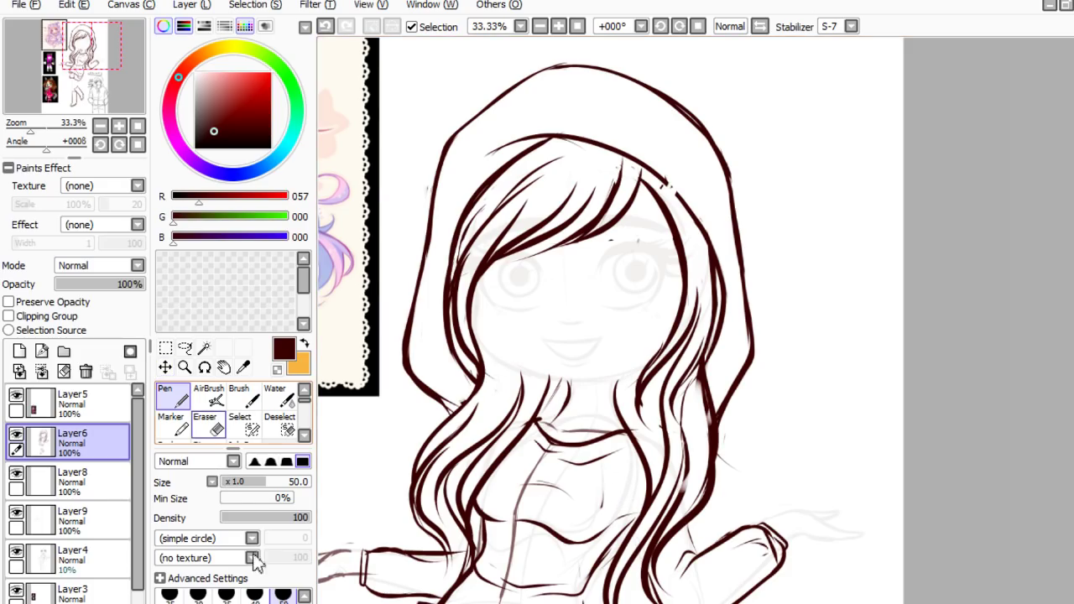
key("e")
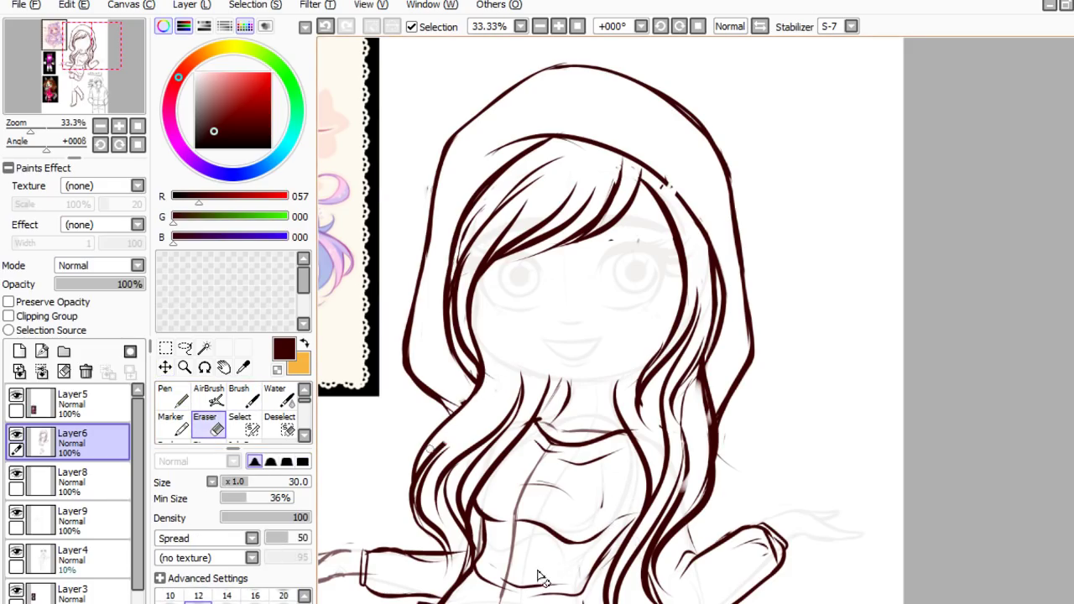
- Draw new curved strands from below the left-hand cheek down through the left-hand lock
key("n")
mouse_move(495, 376)
left_mouse_down()
mouse_move(466, 426)
mouse_move(482, 499)
left_mouse_up()
left_click_drag(496, 364, 485, 405)
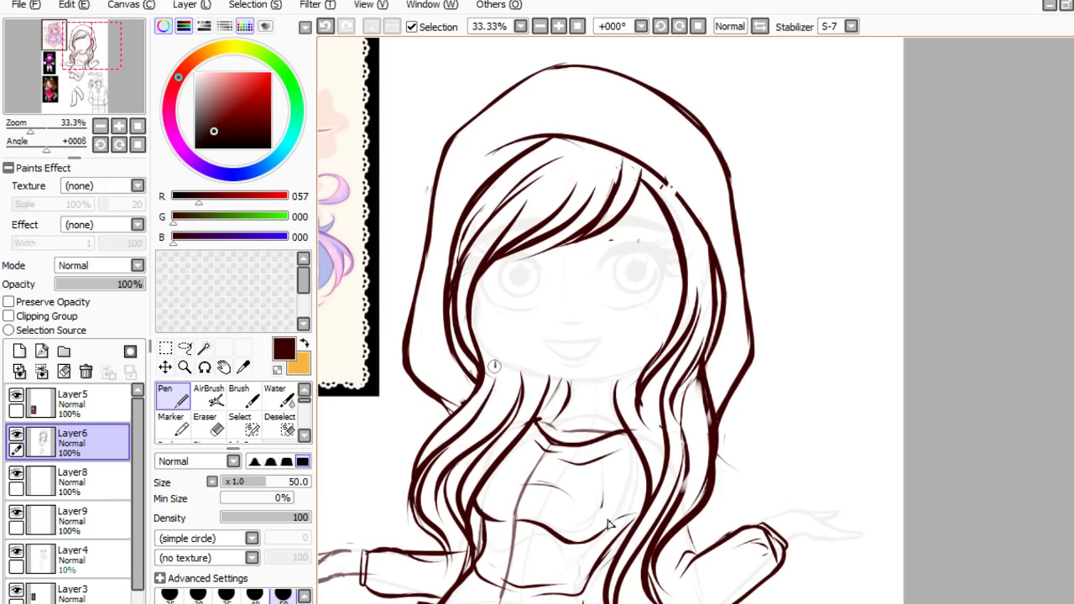
left_click_drag(504, 370, 472, 433)
- Trim the inner line beside the left-hand cheek and reinforce the side strands framing both sides of the face
key("e")
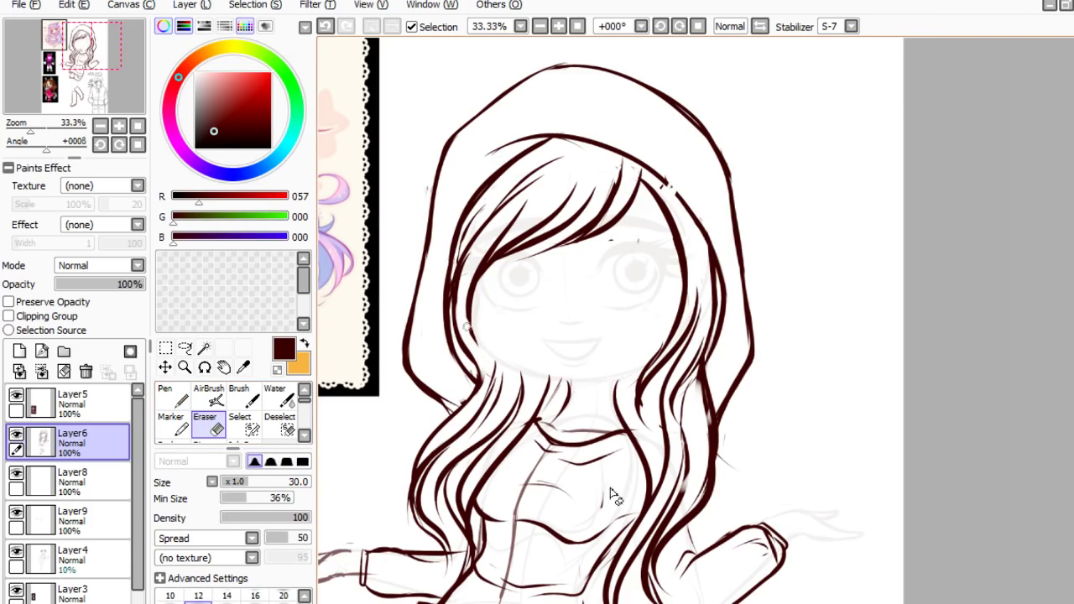
key("n")
left_click_drag(453, 310, 482, 388)
left_click_drag(470, 295, 480, 401)
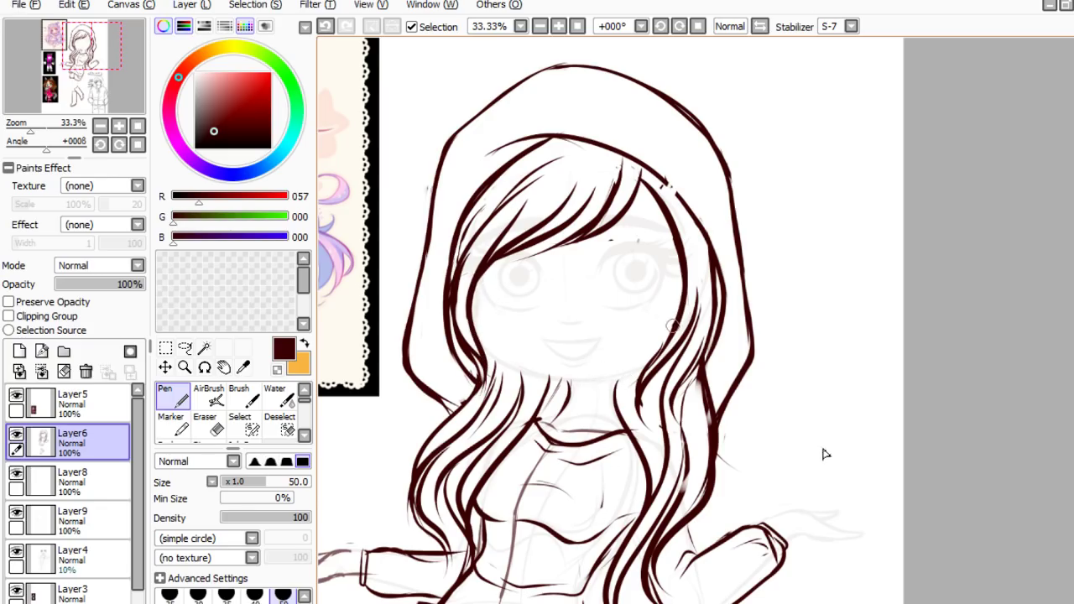
mouse_move(677, 319)
left_mouse_down()
mouse_move(653, 354)
mouse_move(654, 418)
left_mouse_up()
- Erase the leftover line beside the left-hand cheek and redraw a curved strand from the bangs' tip down to the lock
key("e")
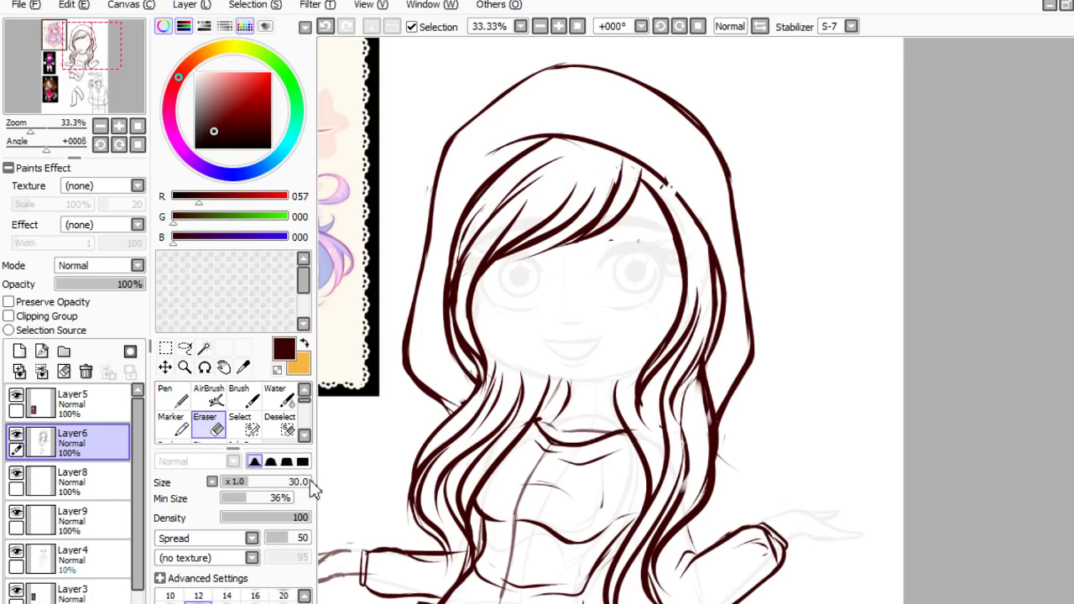
left_click_drag(477, 295, 475, 394)
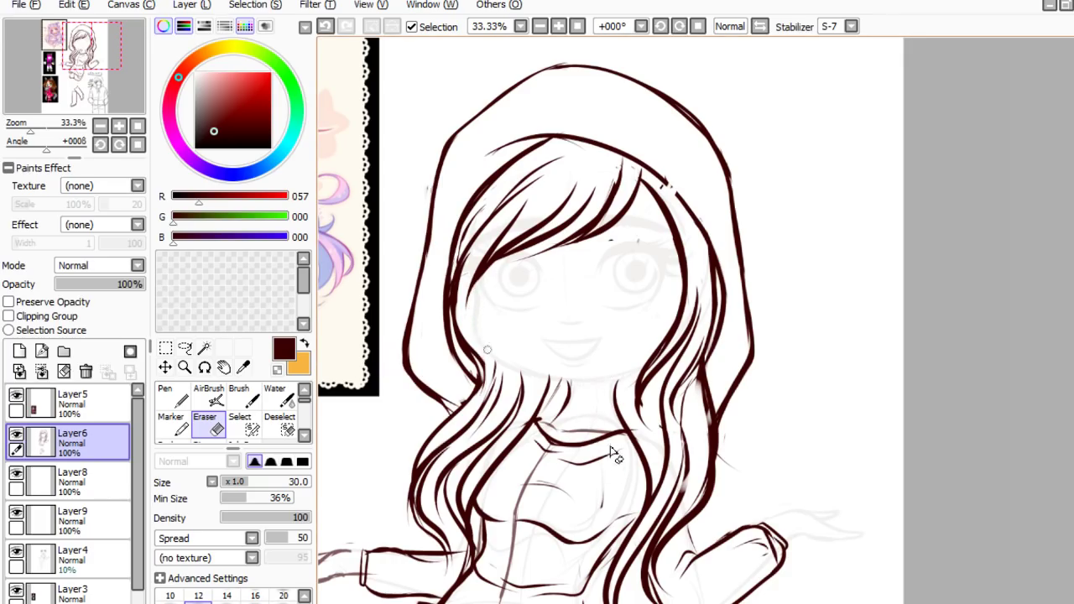
left_click(172, 396)
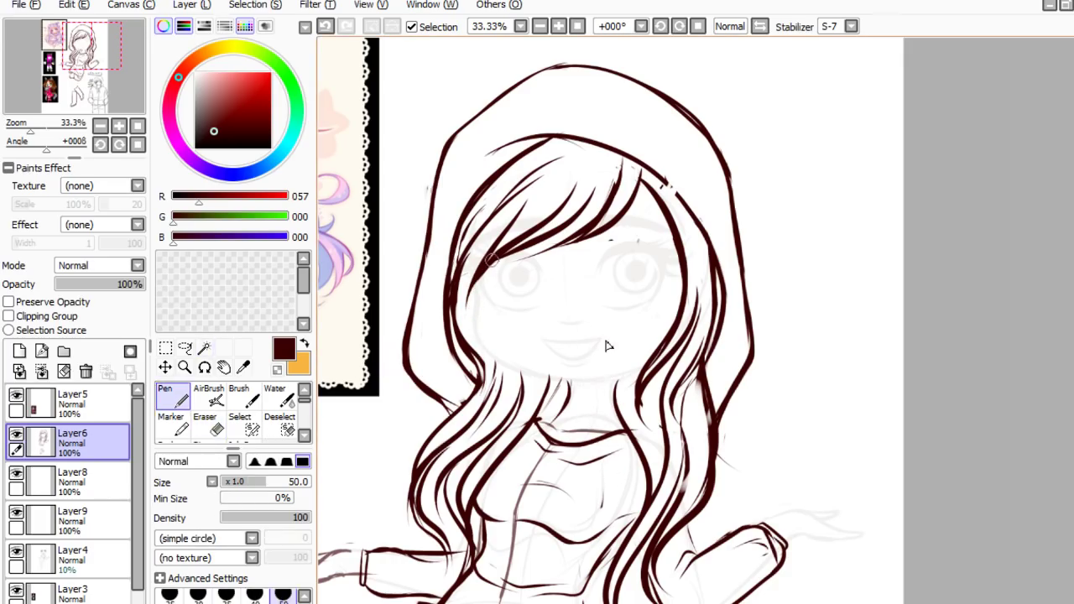
left_click_drag(465, 304, 483, 379)
key("ctrl+z")
left_click_drag(474, 287, 475, 327)
left_click_drag(471, 260, 491, 382)
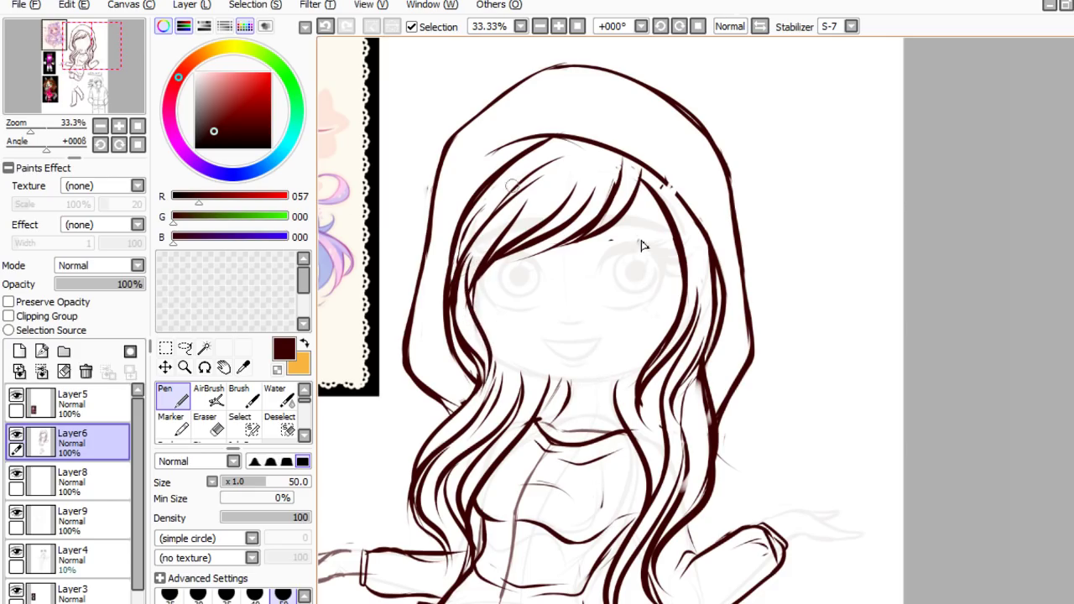
key("ctrl+z")
mouse_move(470, 252)
left_mouse_down()
mouse_move(463, 282)
mouse_move(488, 381)
left_mouse_up()
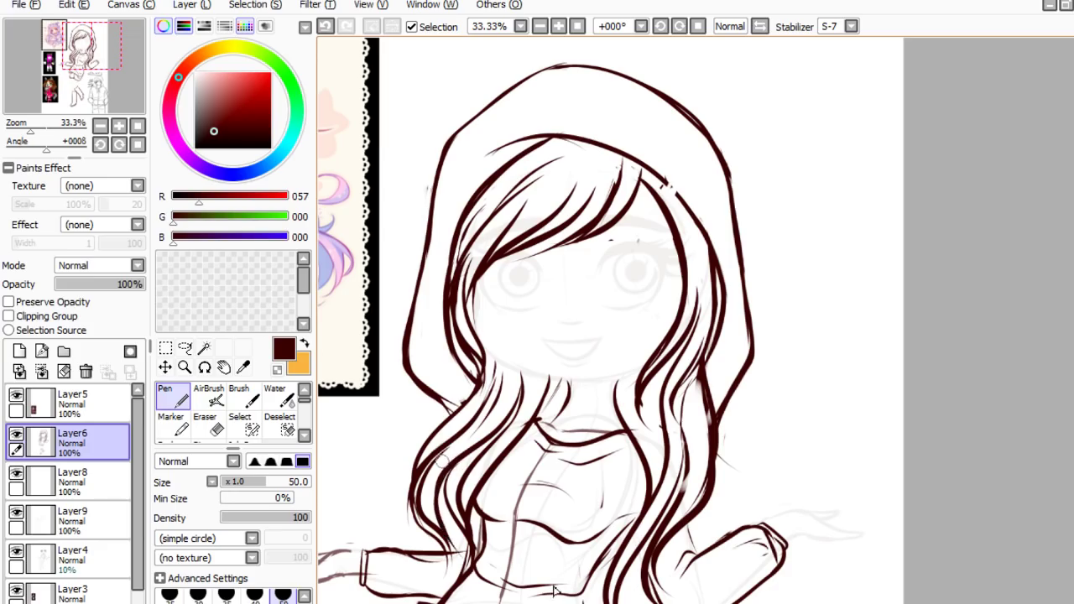
- Add long inner strands to the lower left-hand lock and to the right-hand locks beside the neck and shoulder
left_click_drag(422, 518, 453, 587)
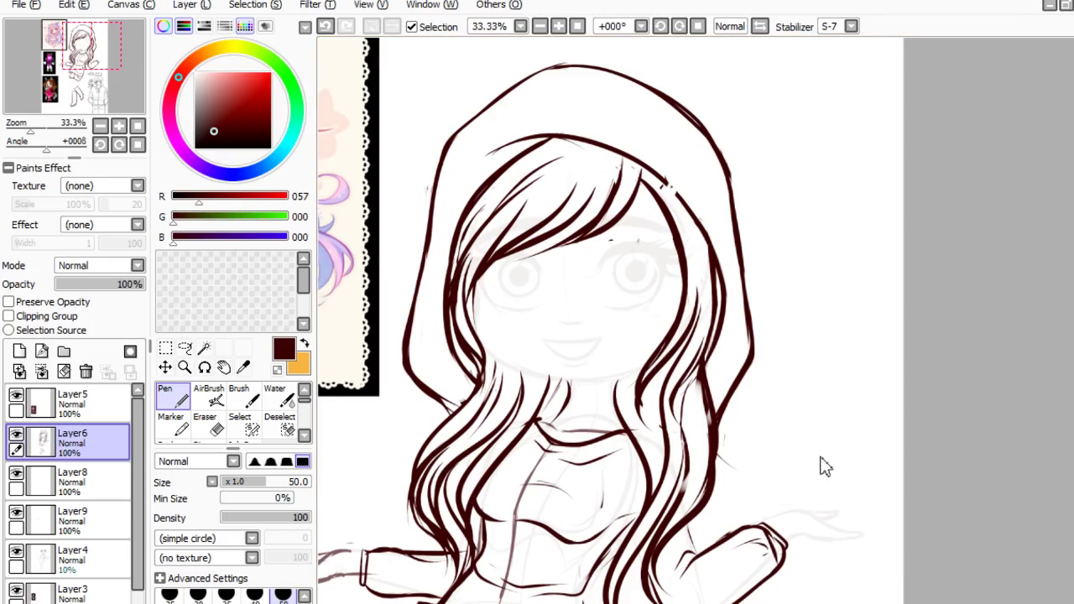
mouse_move(648, 369)
left_mouse_down()
mouse_move(642, 401)
mouse_move(631, 510)
left_mouse_up()
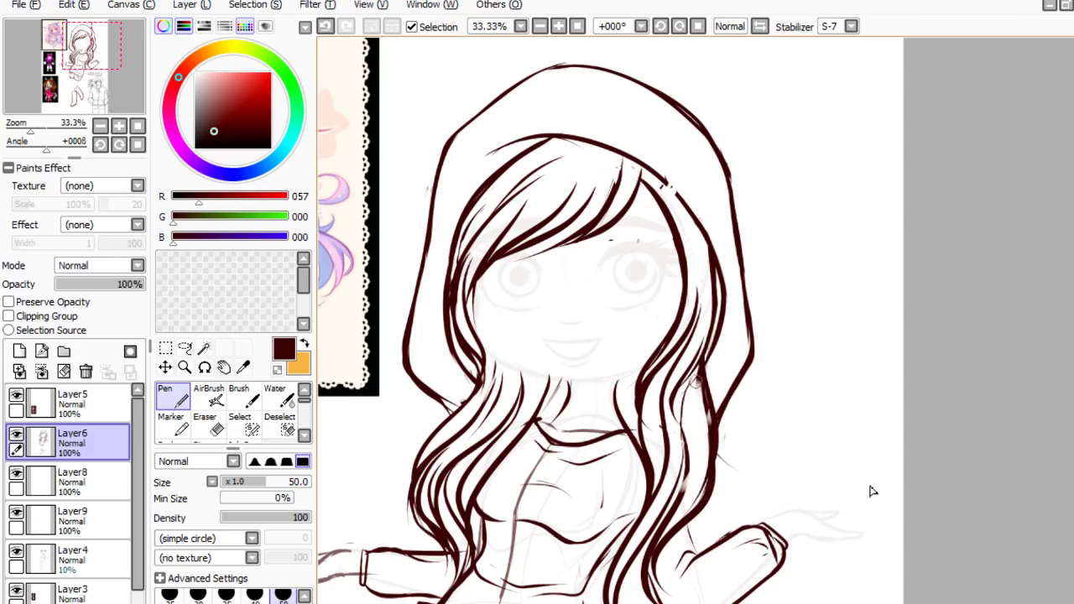
left_click_drag(701, 369, 691, 508)
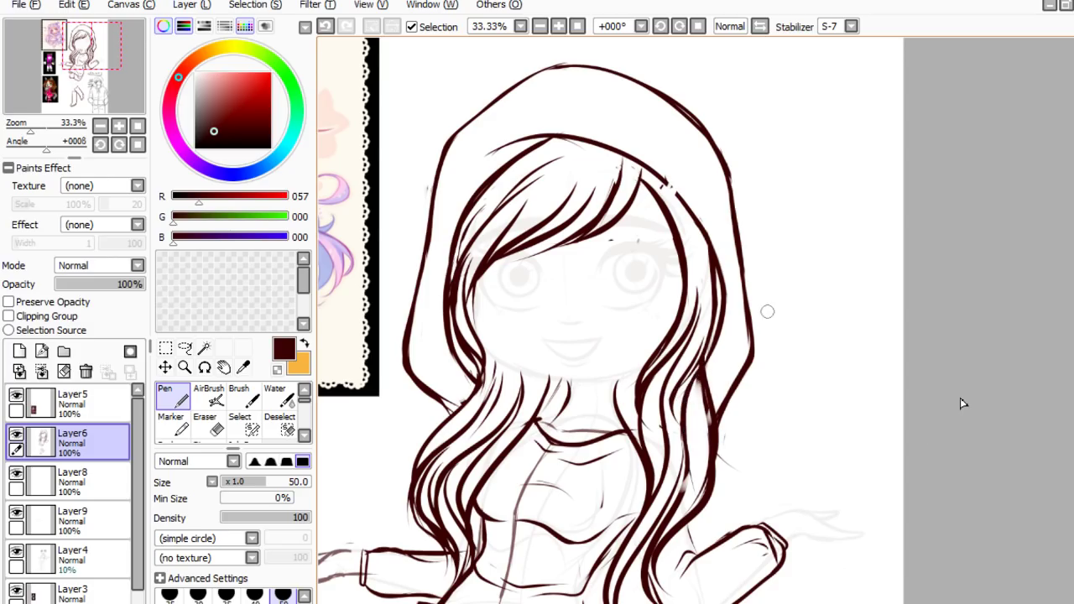
- Erase the overlapping outline and stray marks along the right-hand hair's outer edge below the hood
key("e")
left_click_drag(709, 362, 711, 487)
key("n")
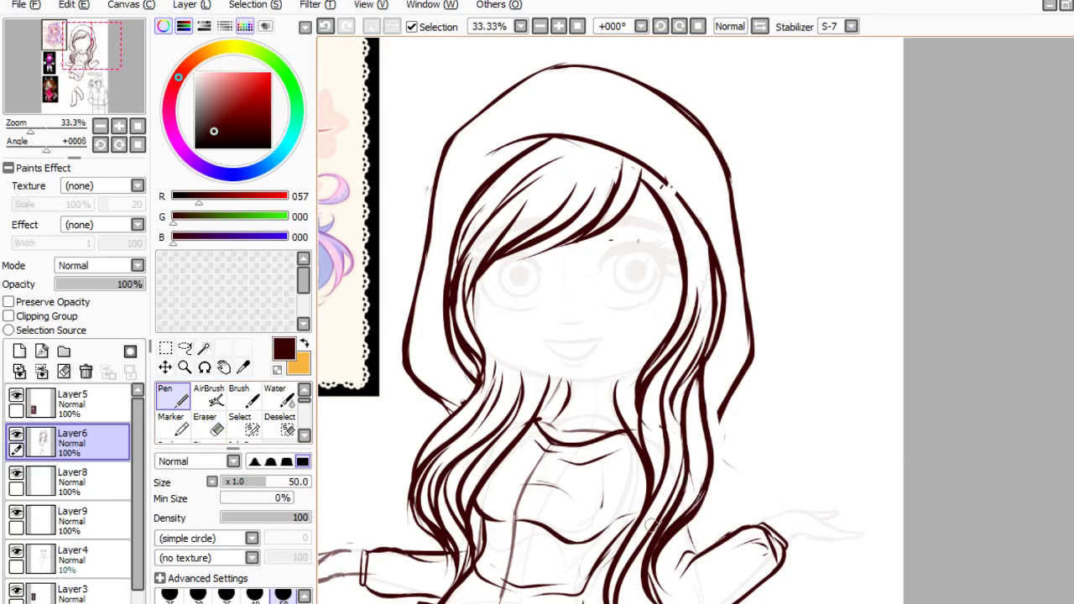
- Clean up the chest outline beside the left-hand lock and draw more strands along the lock's inner edge
scroll(624, 343, "down", 3)
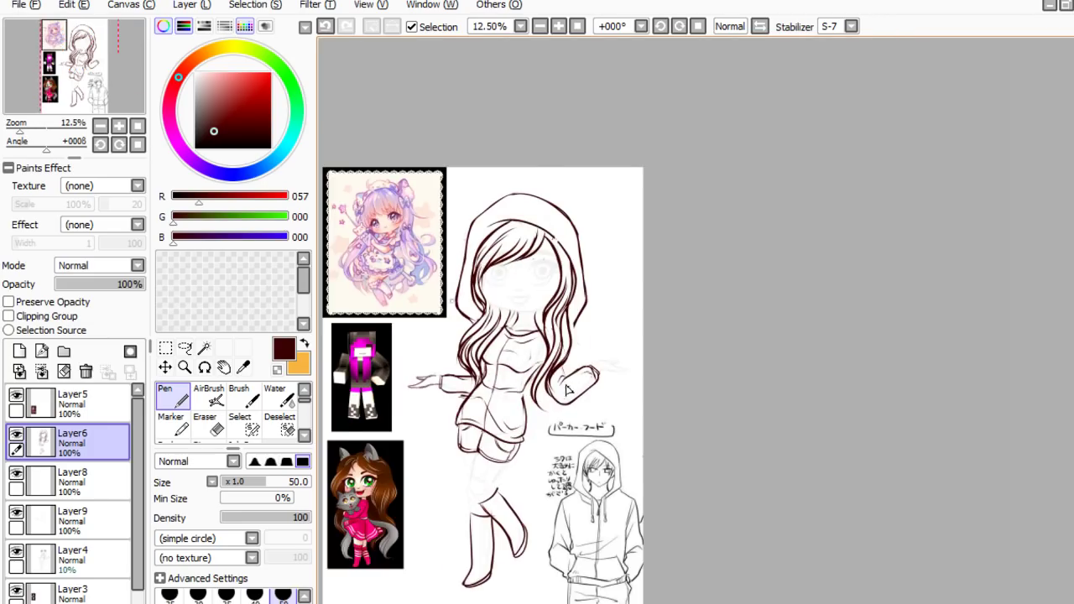
scroll(568, 390, "up", 1)
scroll(665, 385, "up", 2)
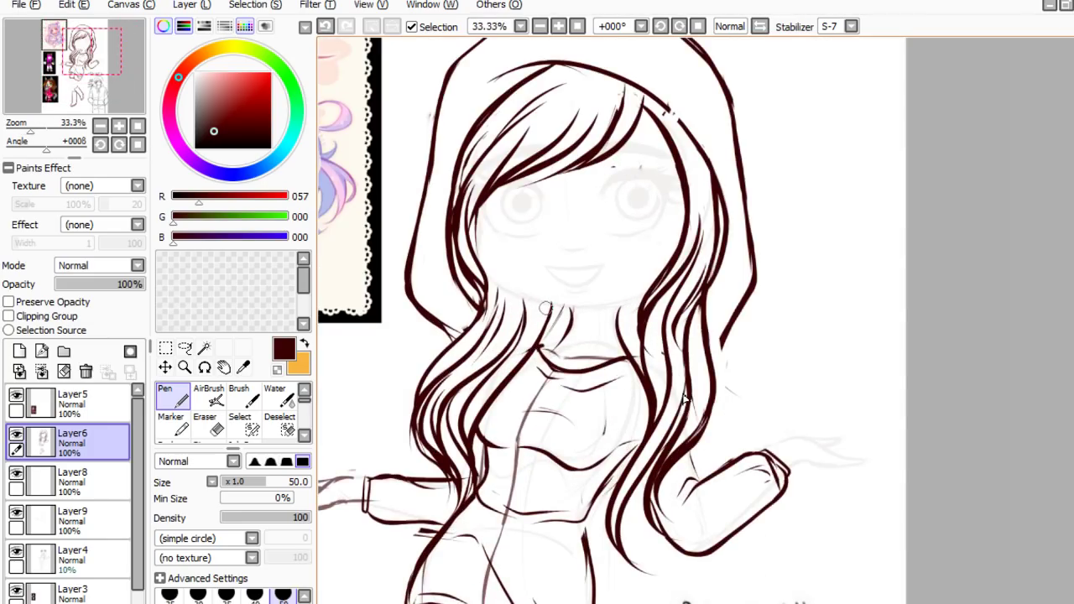
left_click(210, 425)
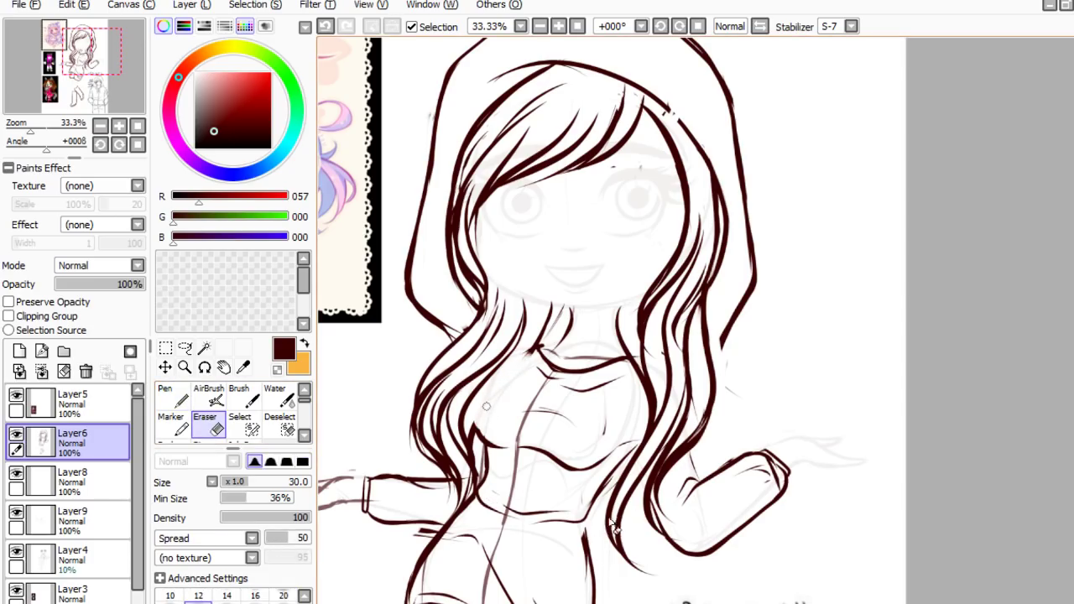
key("n")
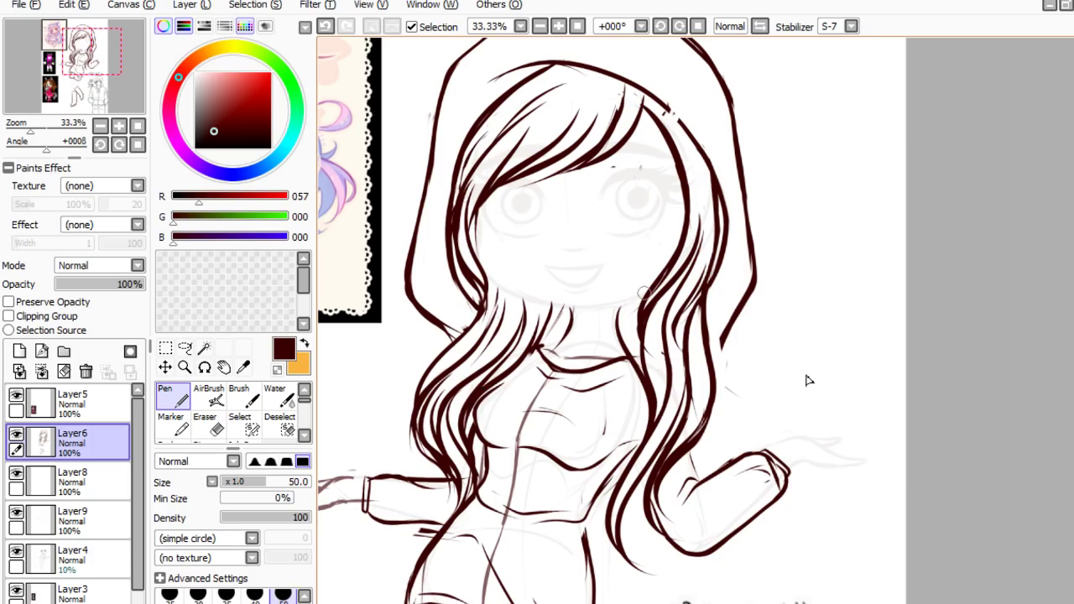
- Erase the chest and neckline lines running into the right-hand lock, and redraw the lock's inner edge beside the neck
key("e")
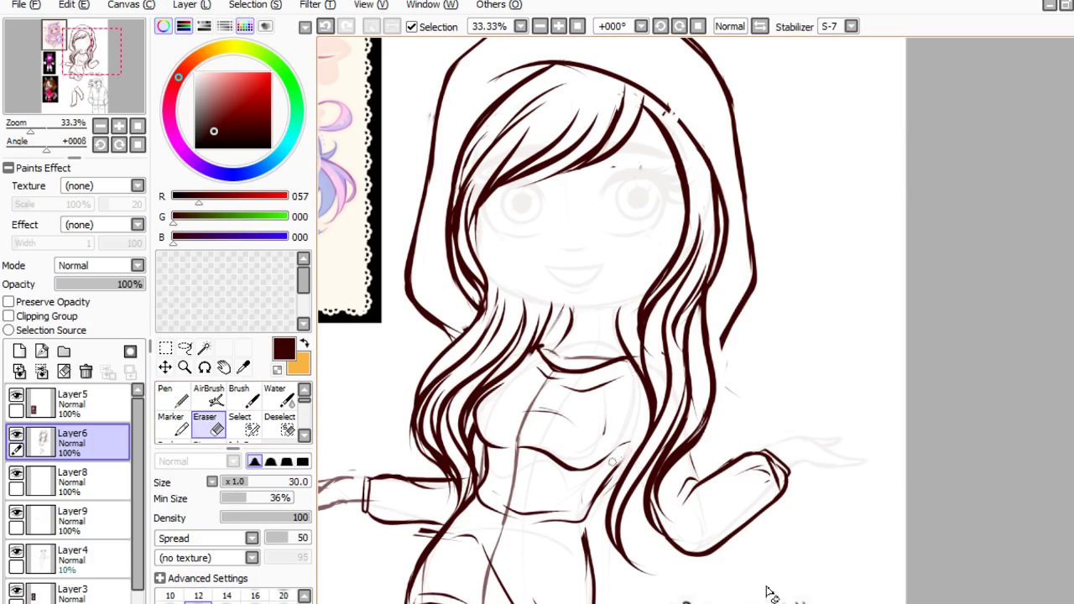
key("n")
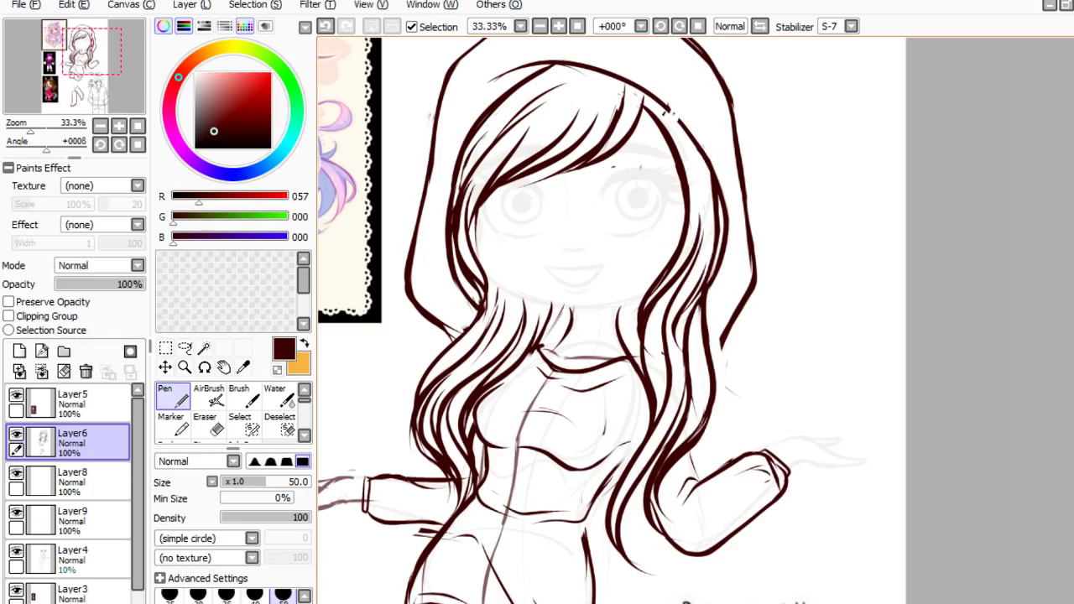
mouse_move(700, 602)
left_mouse_down()
mouse_move(607, 603)
mouse_move(709, 602)
left_mouse_up()
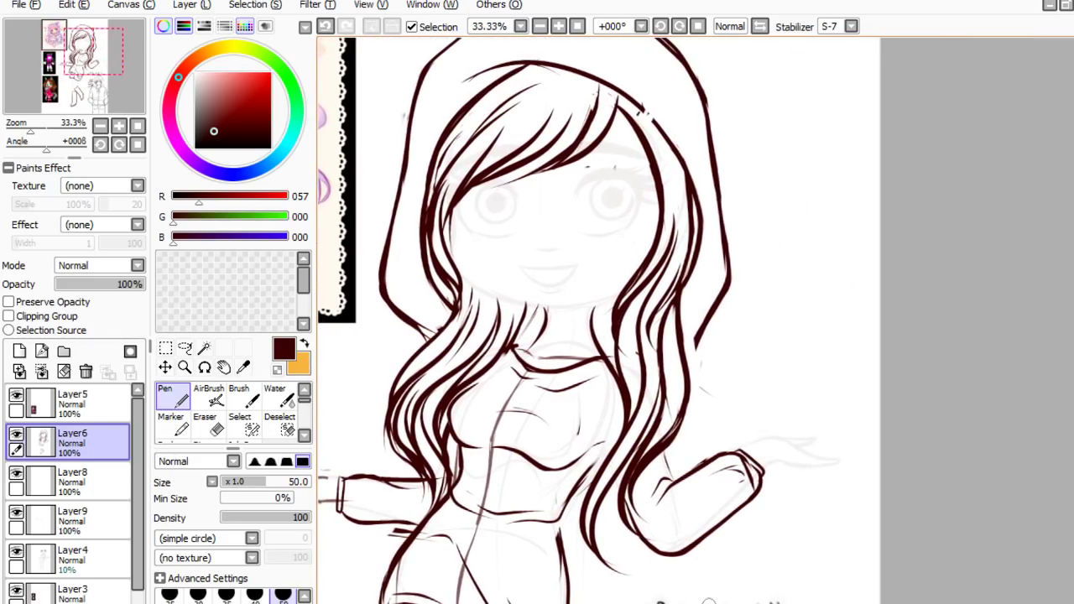
key("e")
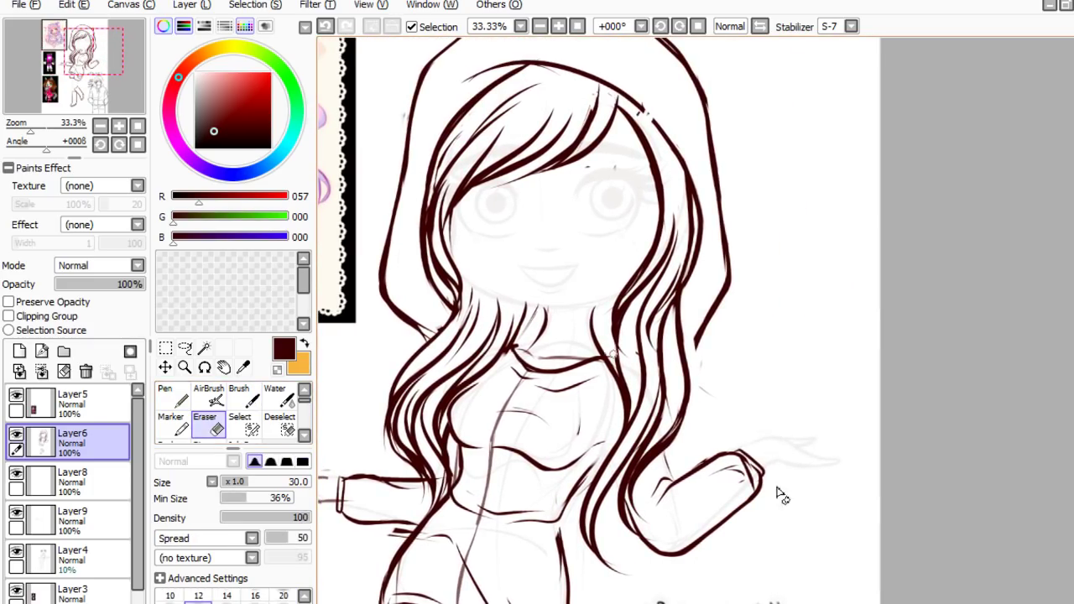
key("n")
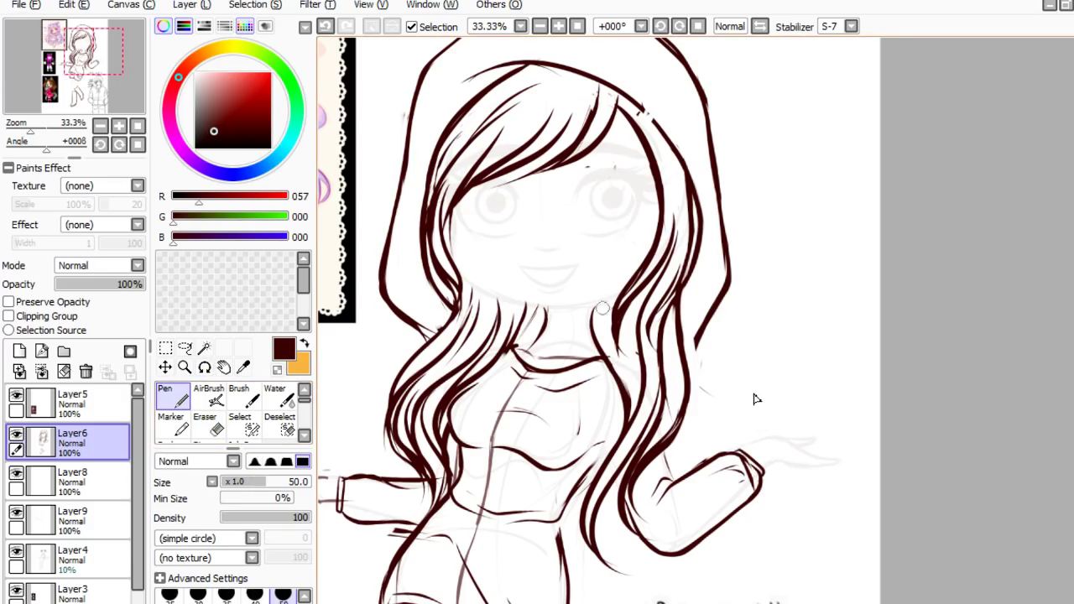
left_click_drag(603, 309, 617, 440)
key("ctrl+z")
mouse_move(595, 307)
left_mouse_down()
mouse_move(613, 408)
mouse_move(573, 453)
left_mouse_up()
key("ctrl+z")
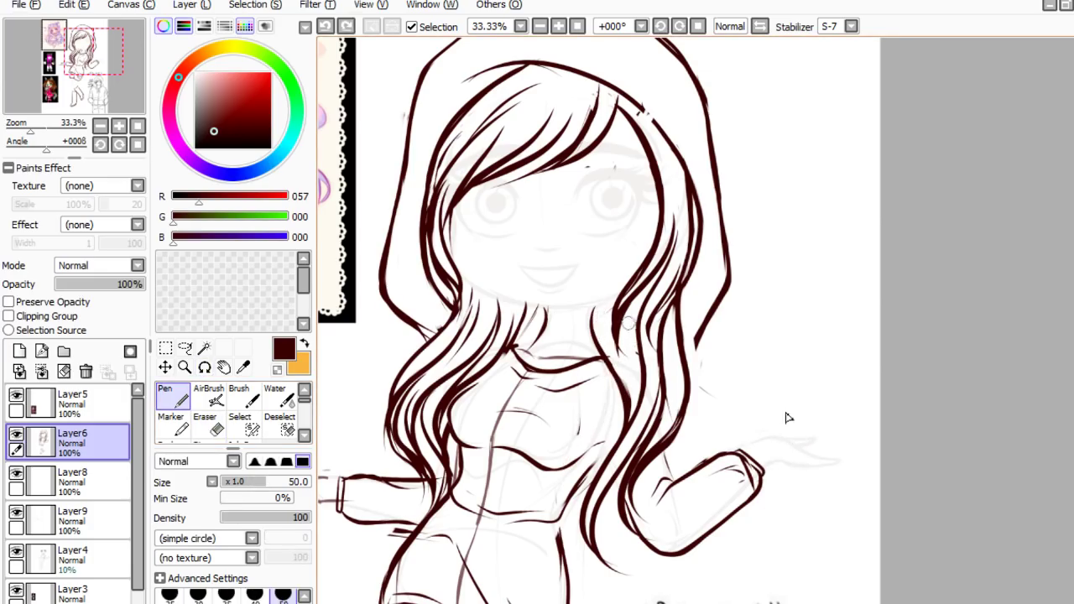
left_click_drag(640, 313, 634, 399)
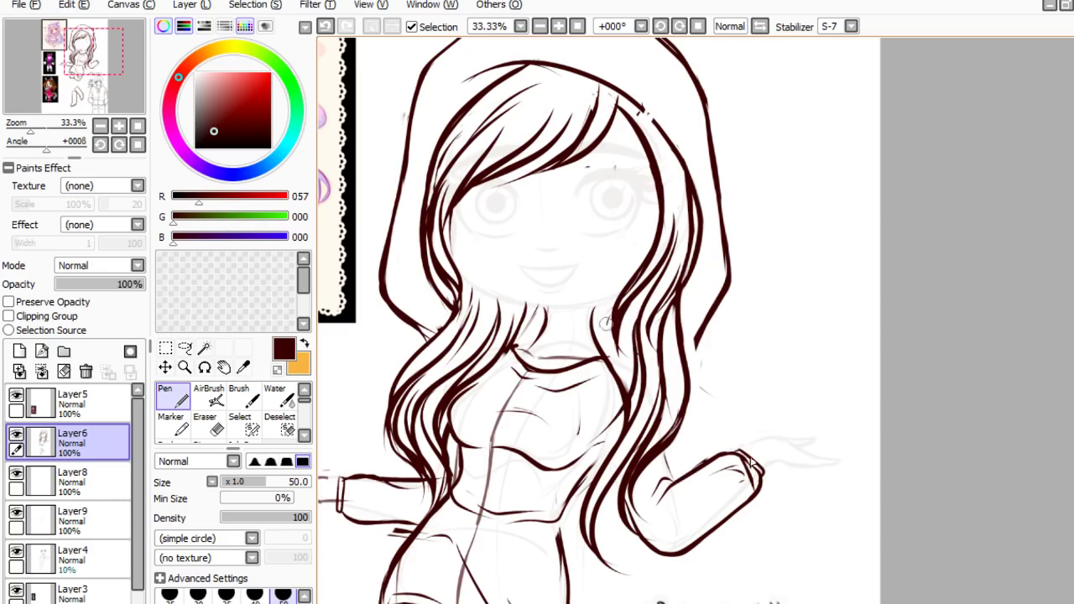
left_click_drag(606, 323, 564, 495)
mouse_move(636, 359)
left_mouse_down()
mouse_move(597, 433)
mouse_move(578, 528)
left_mouse_up()
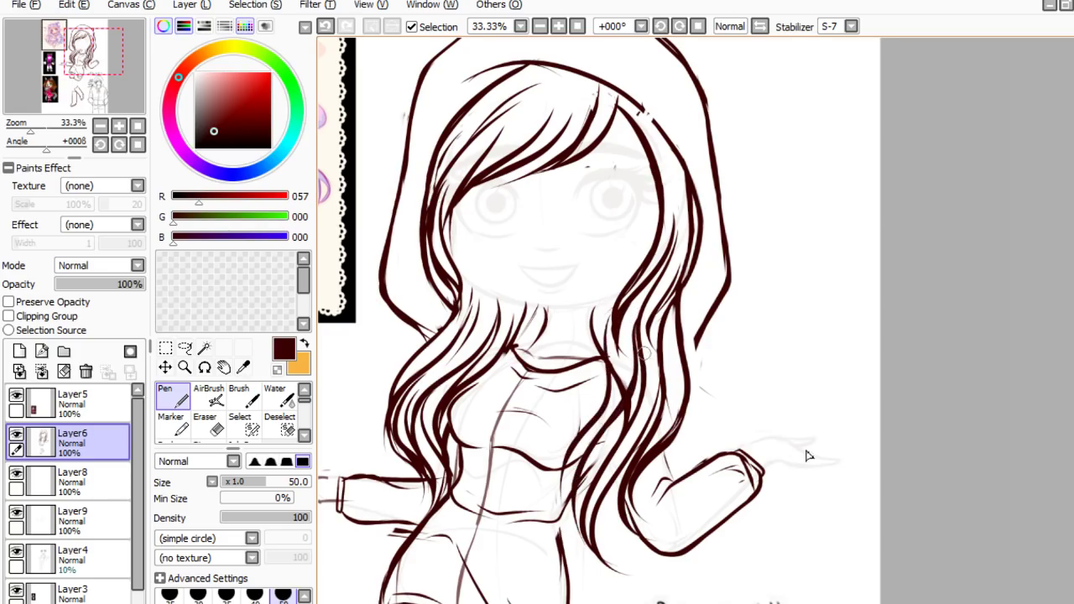
key("ctrl+z")
key("ctrl+z")
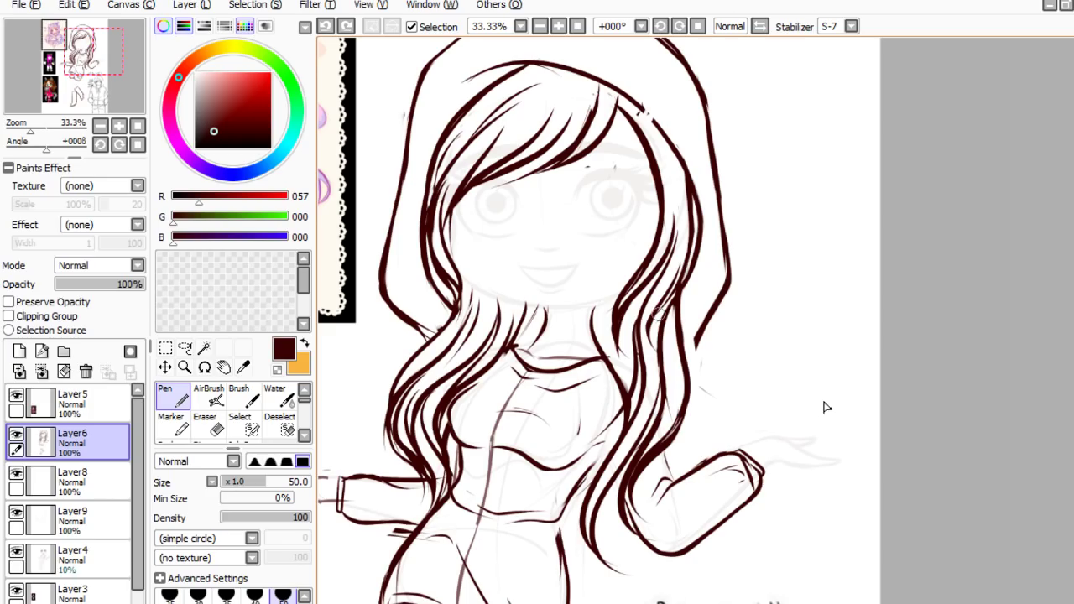
mouse_move(642, 308)
left_mouse_down()
mouse_move(621, 407)
mouse_move(578, 485)
left_mouse_up()
mouse_move(615, 312)
left_mouse_down()
mouse_move(574, 491)
mouse_move(598, 340)
mouse_move(556, 527)
left_mouse_up()
key("ctrl+z")
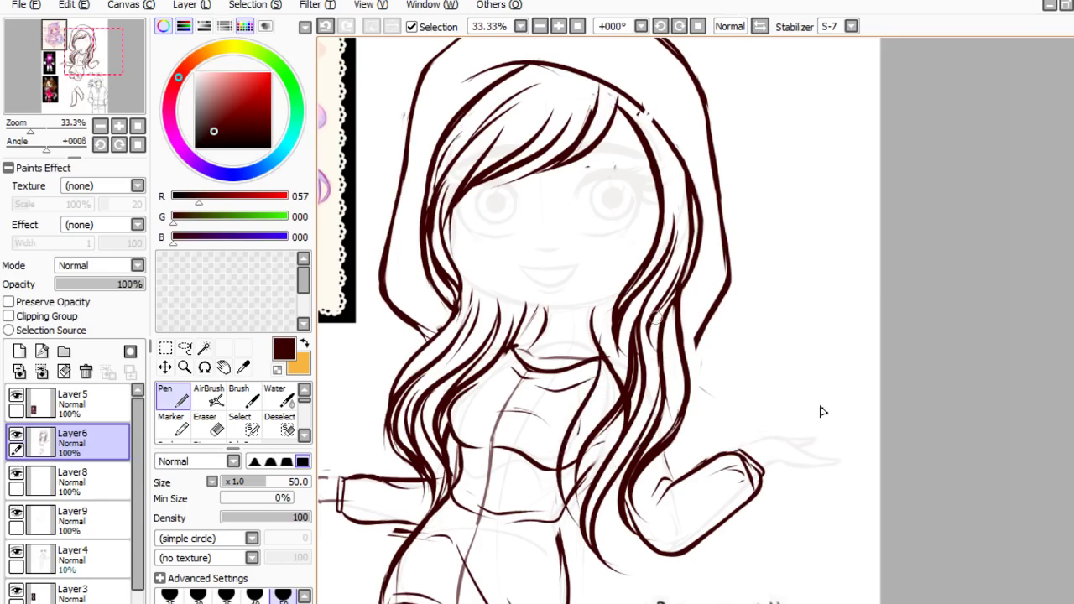
key("ctrl+z")
key("ctrl+z")
mouse_move(643, 315)
left_mouse_down()
mouse_move(615, 423)
mouse_move(576, 503)
left_mouse_up()
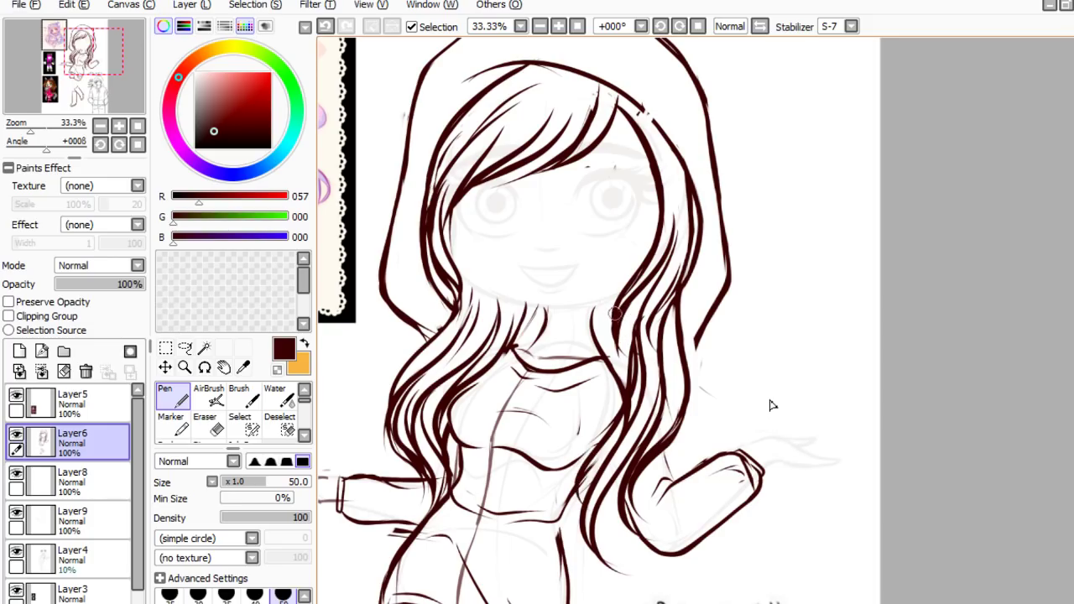
left_click_drag(615, 313, 590, 432)
key("ctrl+z")
key("ctrl+z")
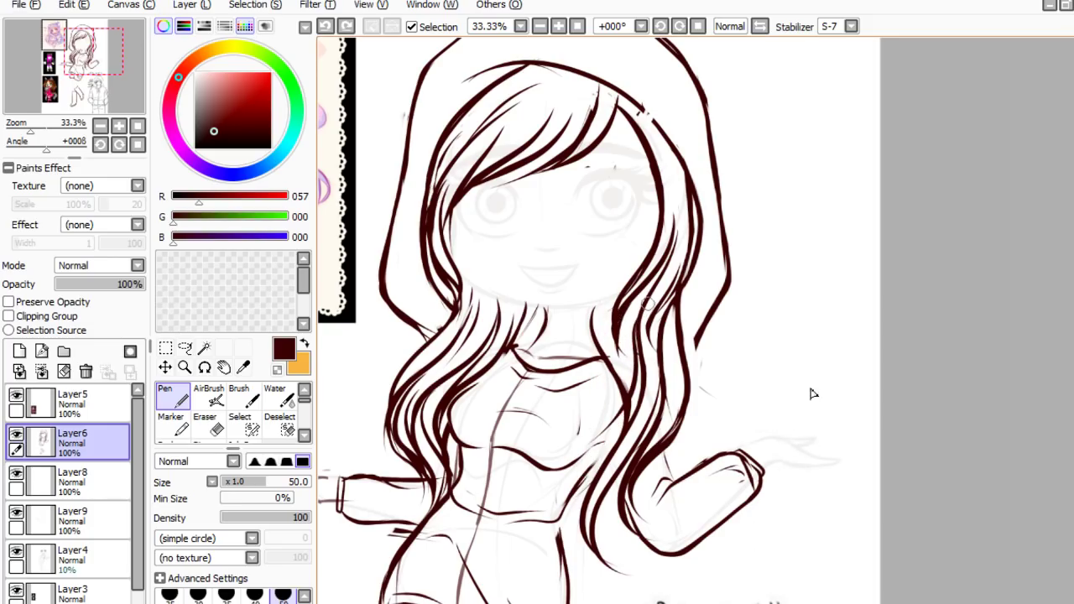
mouse_move(646, 304)
left_mouse_down()
mouse_move(611, 436)
mouse_move(579, 487)
left_mouse_up()
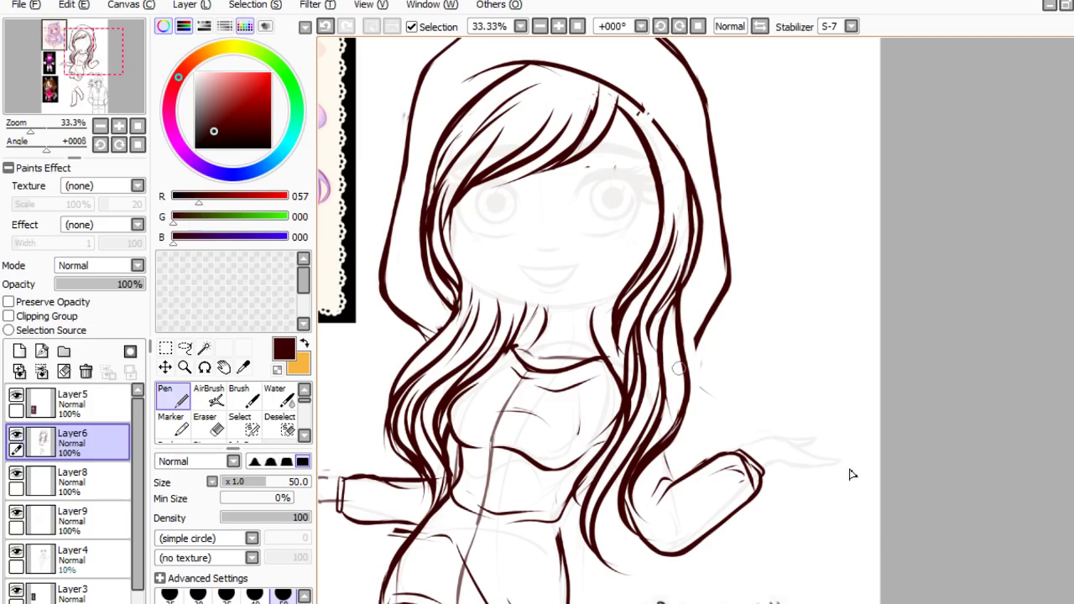
key("ctrl+z")
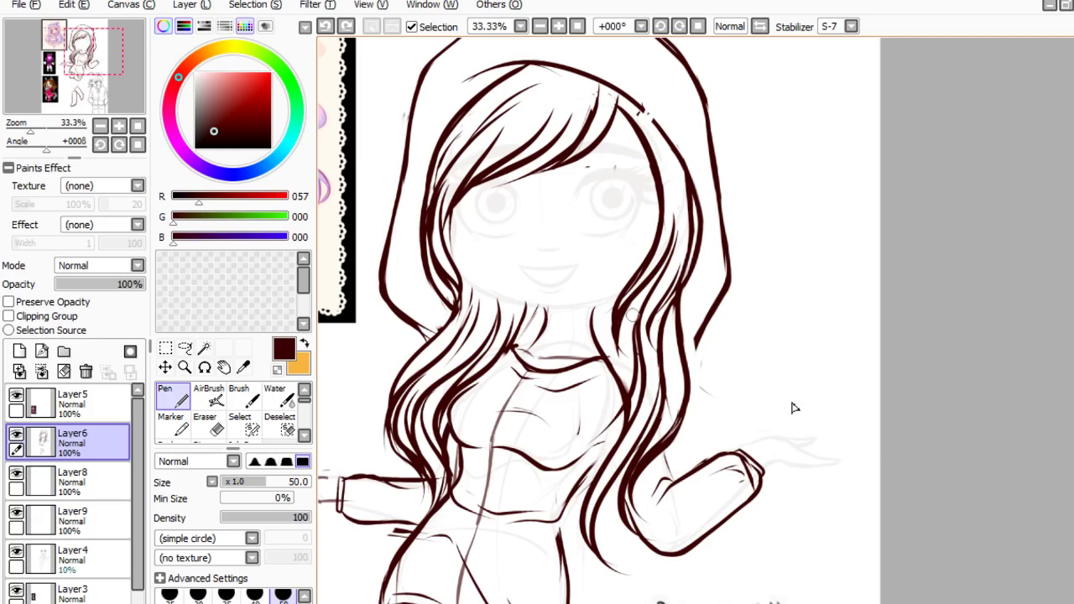
- Erase the lower inner strands of the right-hand lock beside the waist and elbow
key("e")
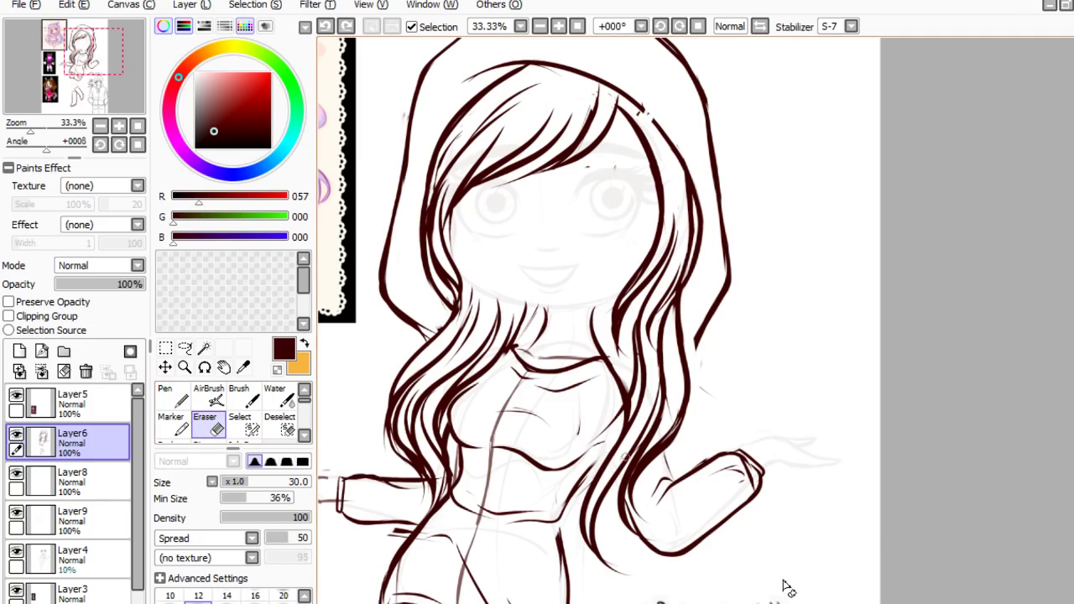
mouse_move(627, 454)
left_mouse_down()
mouse_move(600, 542)
mouse_move(617, 462)
left_mouse_up()
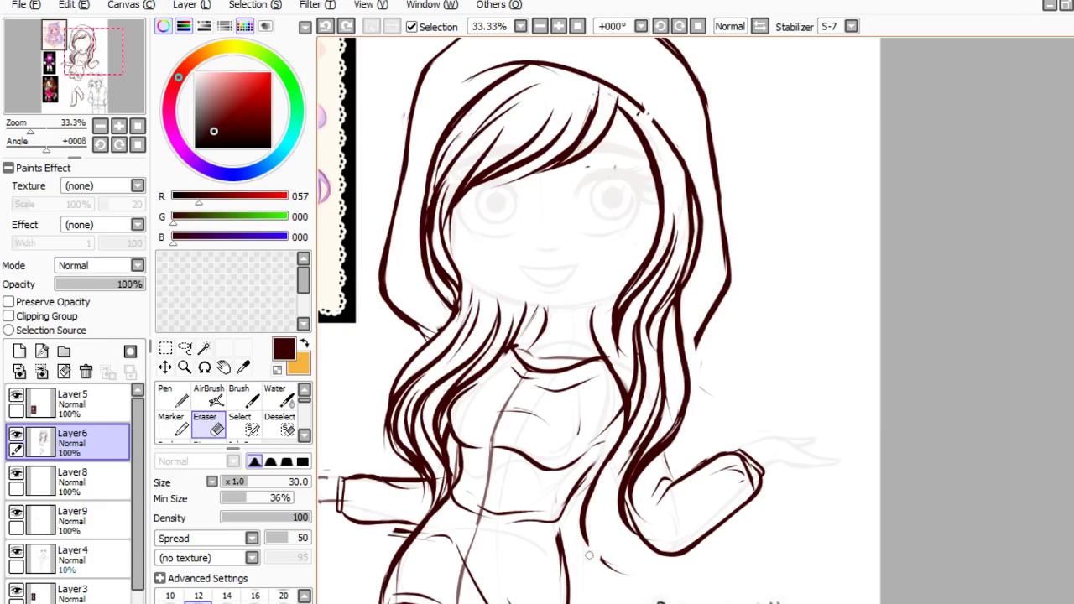
mouse_move(589, 556)
left_mouse_down()
mouse_move(623, 447)
mouse_move(593, 495)
left_mouse_up()
left_click_drag(650, 394, 598, 475)
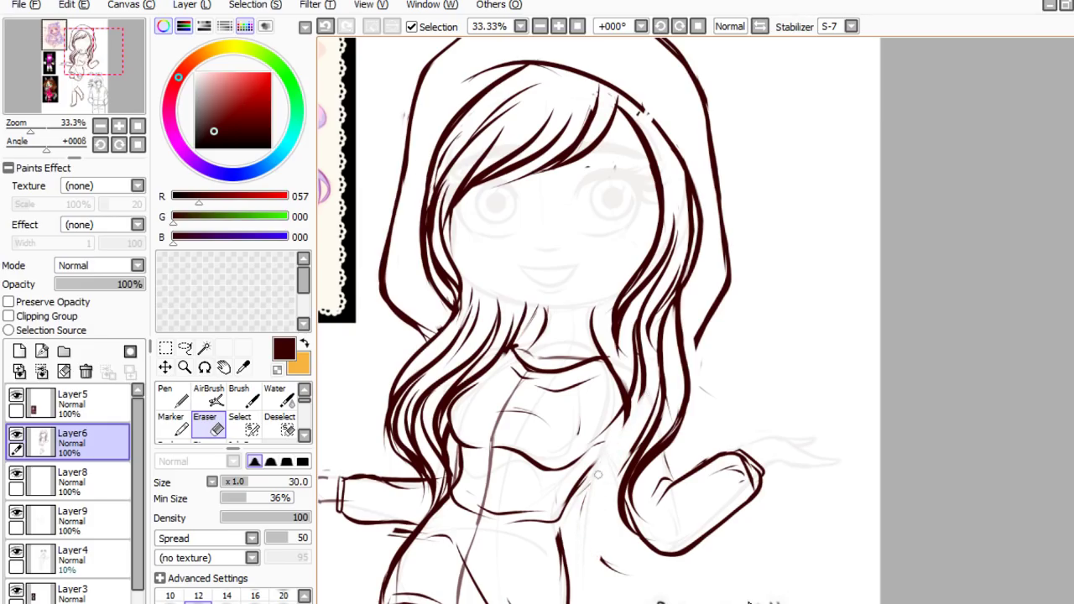
- Redraw the lower right-hand lock beside the waist with several long curved strands tapering toward the hip
key("n")
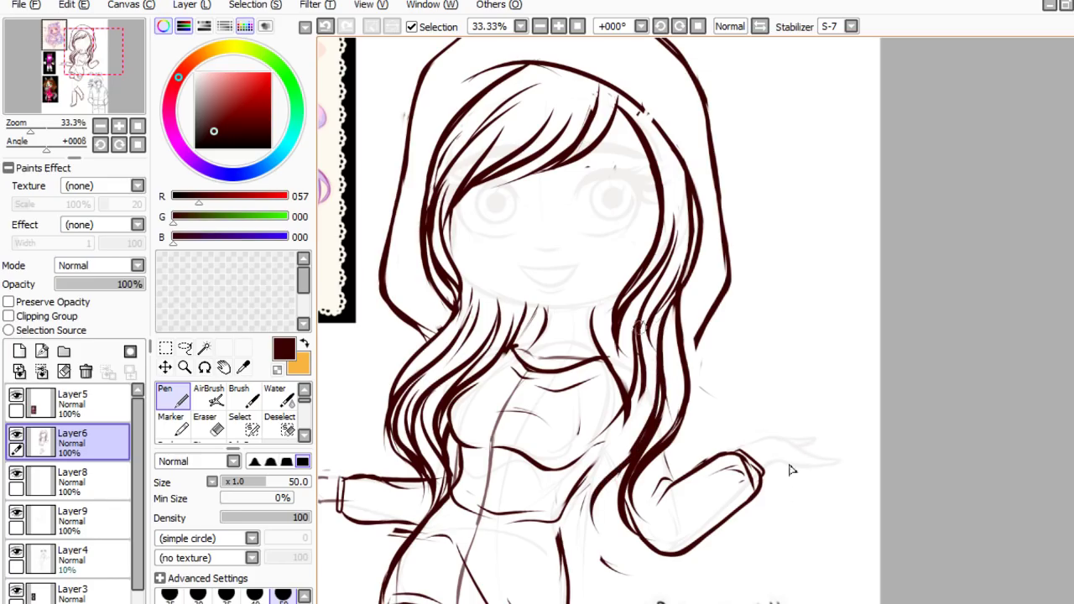
left_click_drag(639, 327, 587, 558)
mouse_move(642, 407)
left_mouse_down()
mouse_move(603, 475)
mouse_move(585, 541)
left_mouse_up()
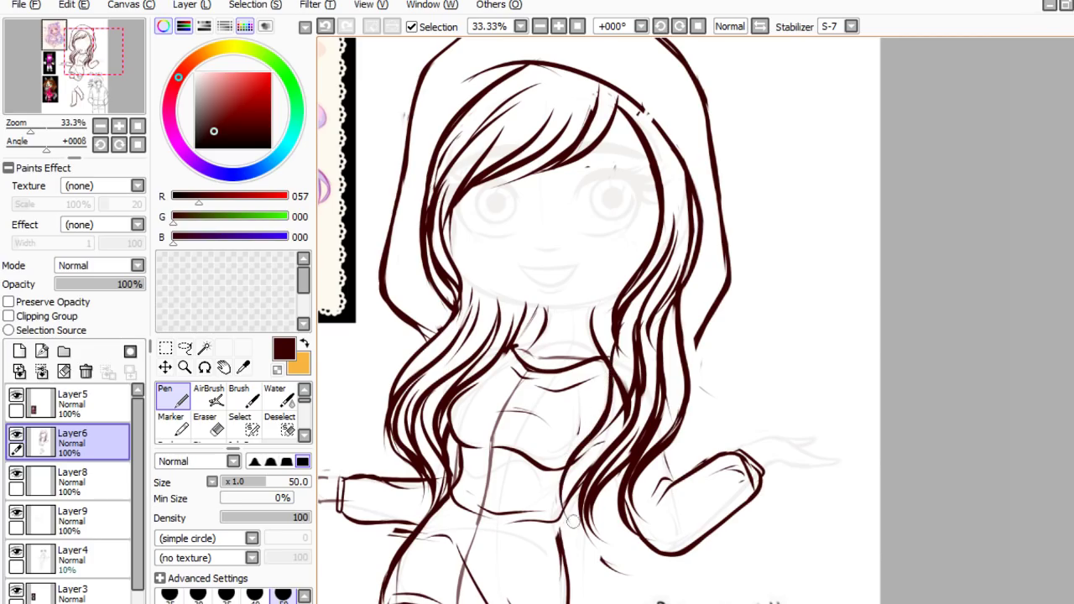
left_click_drag(581, 448, 562, 550)
mouse_move(639, 345)
left_mouse_down()
mouse_move(592, 456)
mouse_move(577, 558)
left_mouse_up()
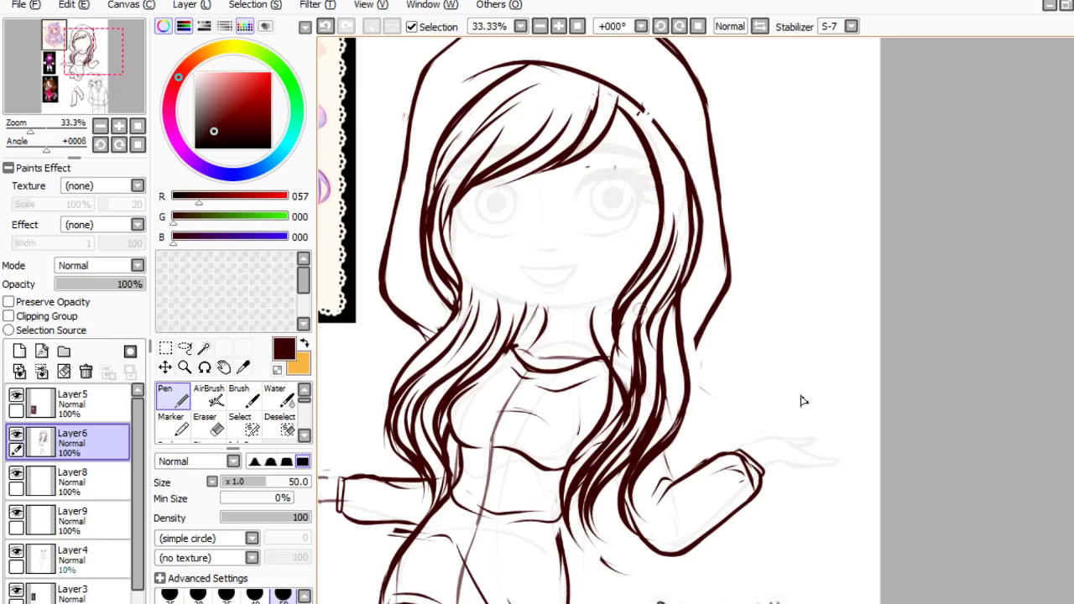
- Erase the rough part of the right-hand lock's outer edge above the elbow and redraw its strands
key("e")
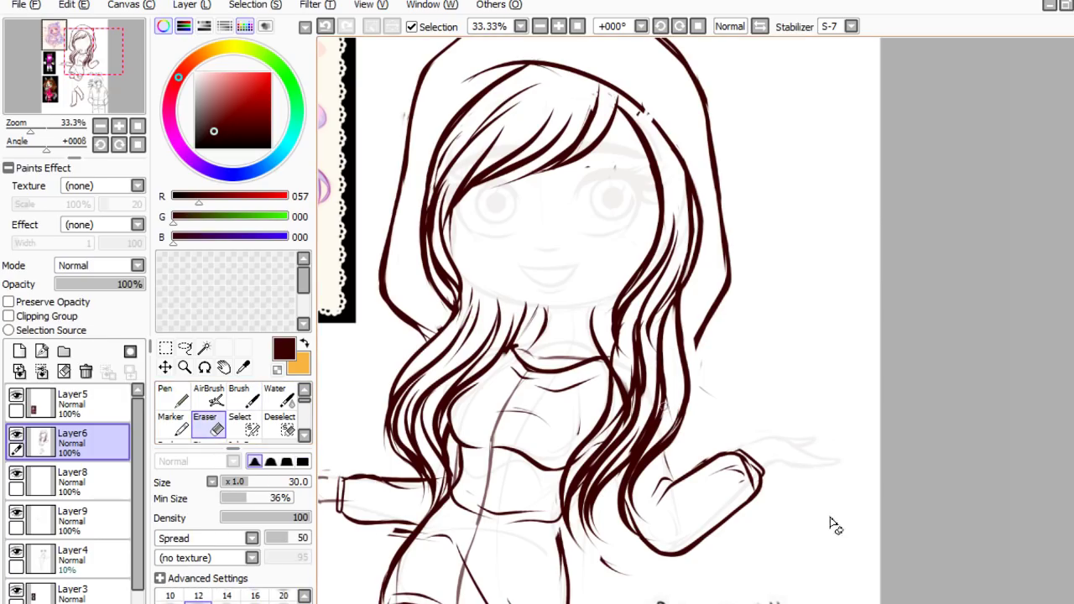
key("ctrl+z")
left_click_drag(635, 460, 664, 410)
key("n")
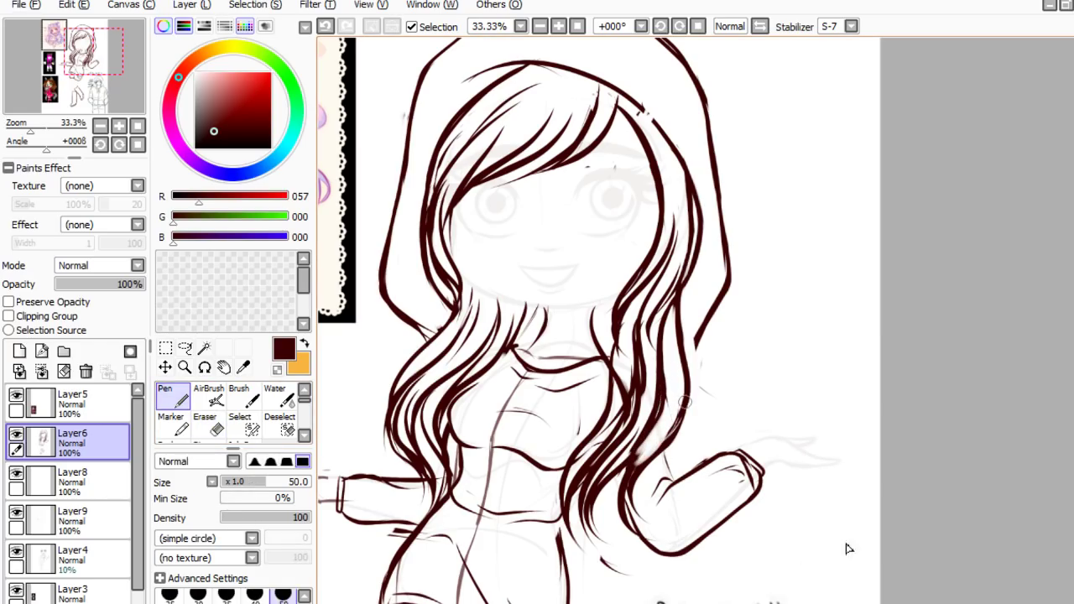
left_click_drag(685, 402, 654, 454)
left_click_drag(669, 392, 639, 453)
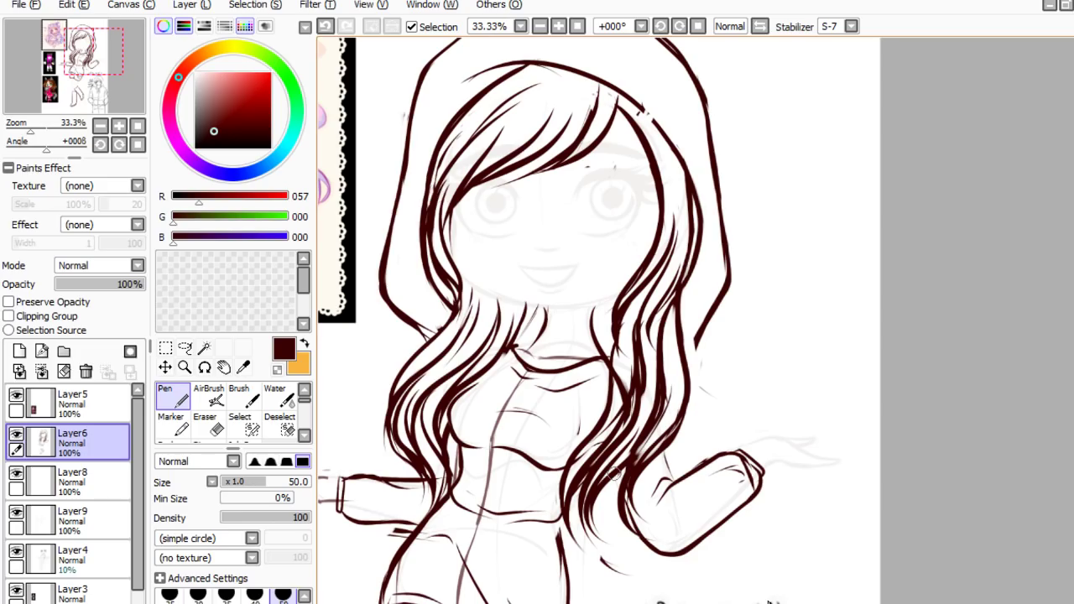
- Compare the drawing with and without Layer9's zipper and hand lines, and leave Layer9 hidden
scroll(743, 420, "down", 3)
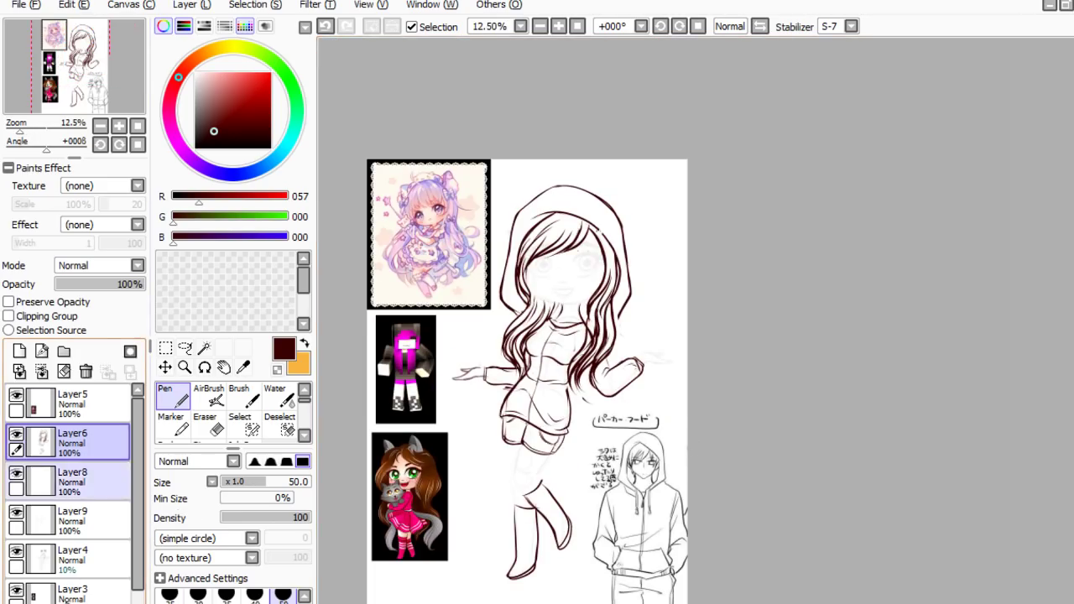
left_click(84, 482)
left_click(16, 473)
left_click(84, 521)
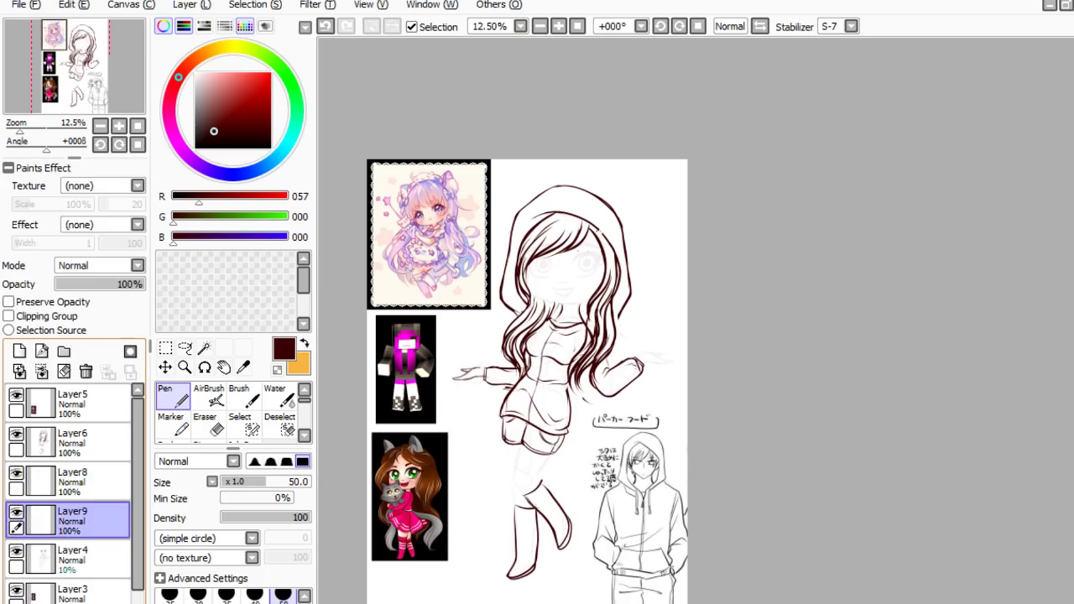
left_click(16, 512)
left_click(16, 512)
left_click(16, 512)
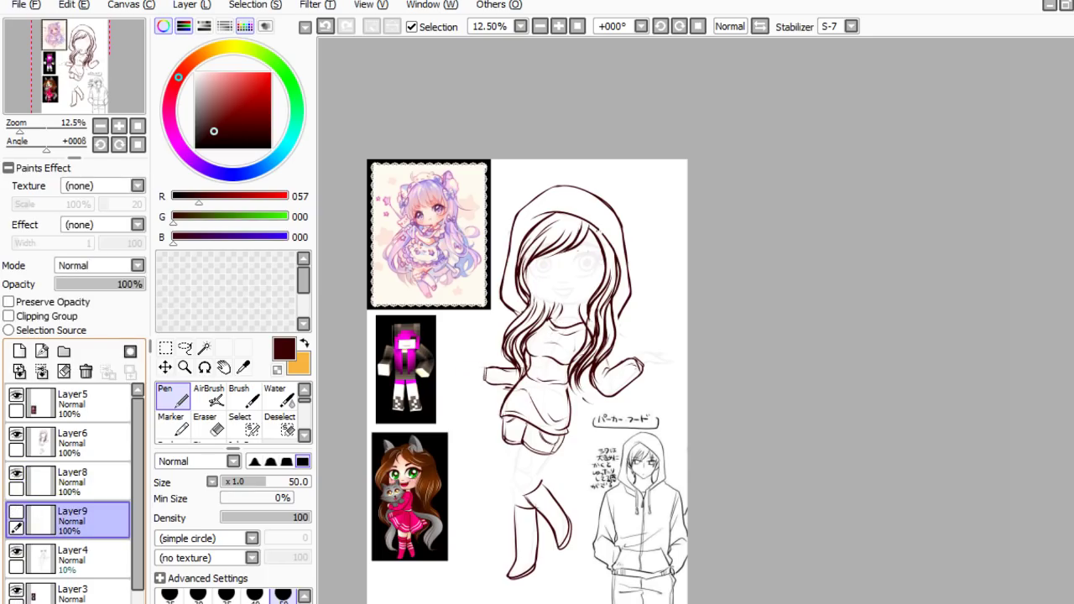
left_click(15, 512)
left_click(16, 511)
left_click(16, 512)
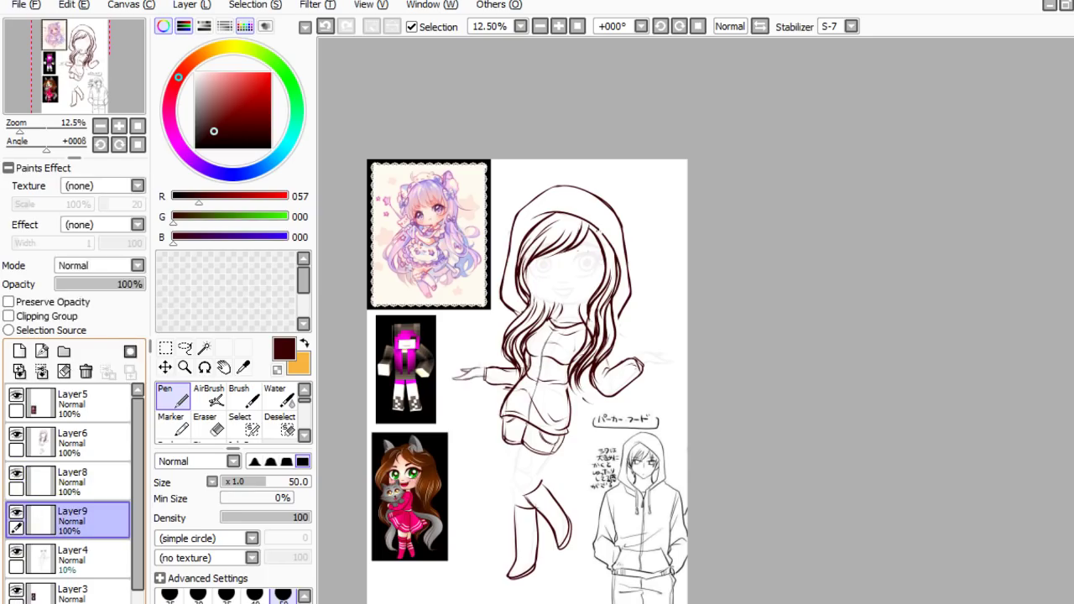
left_click(16, 512)
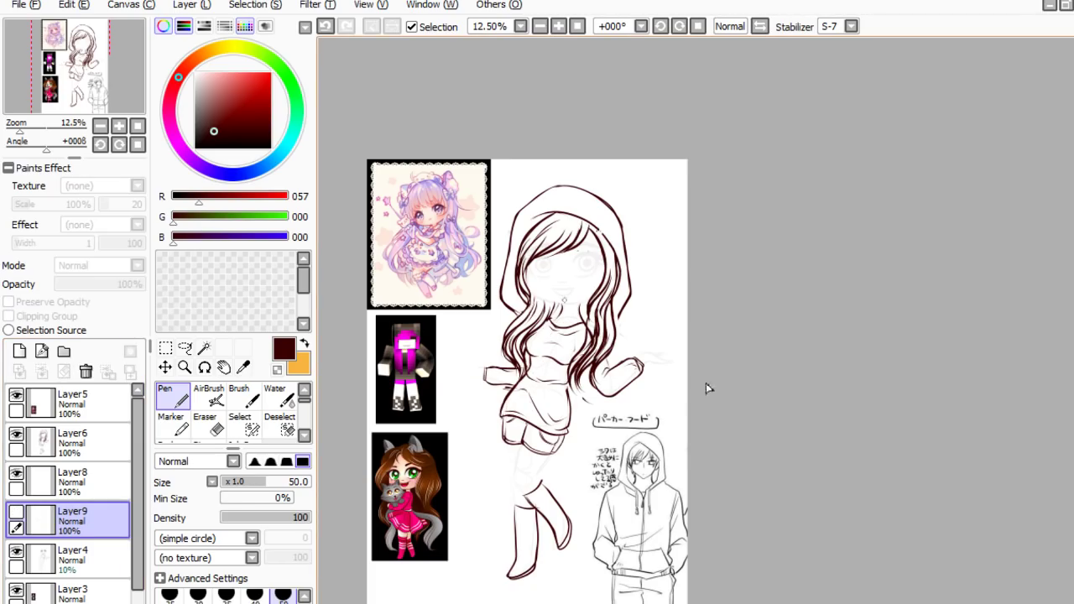
- Make Layer6 with the main line art the active layer
scroll(705, 340, "up", 1)
scroll(704, 340, "down", 1)
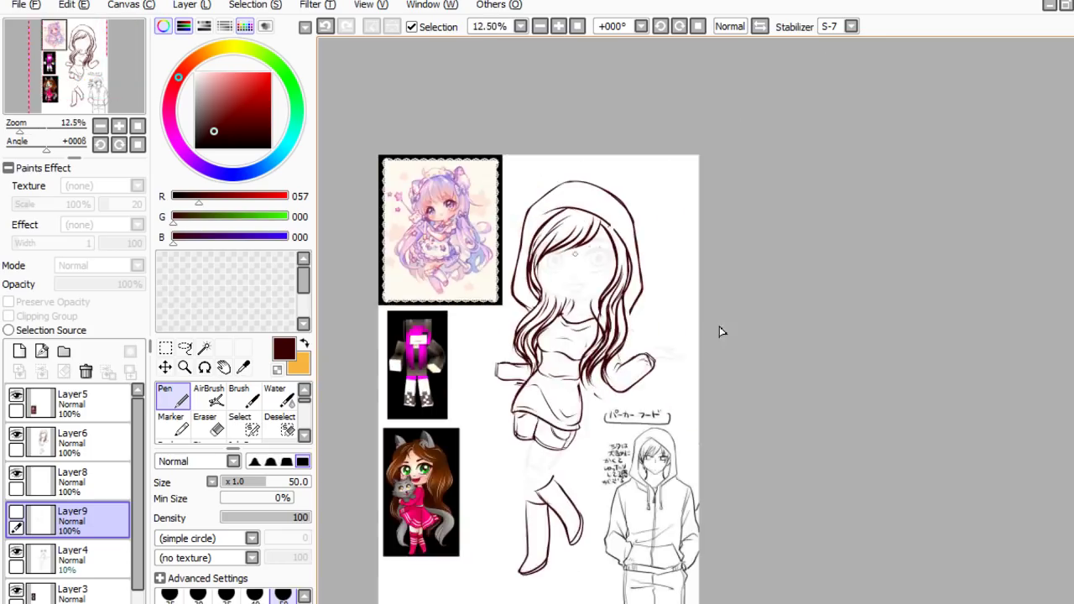
scroll(694, 503, "up", 1)
scroll(705, 319, "down", 1)
scroll(611, 464, "up", 1)
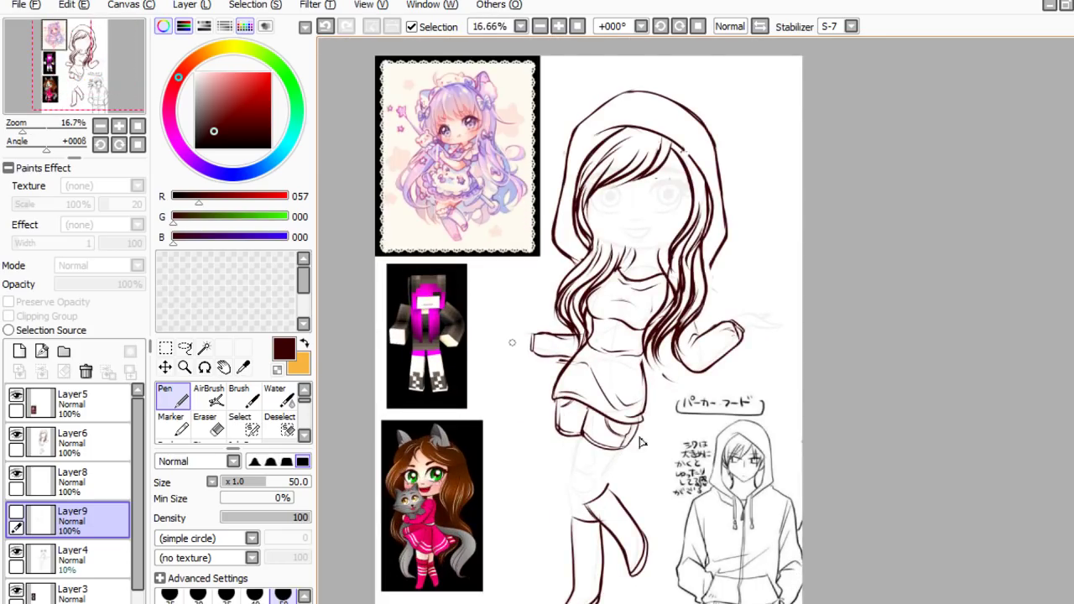
scroll(789, 403, "up", 2)
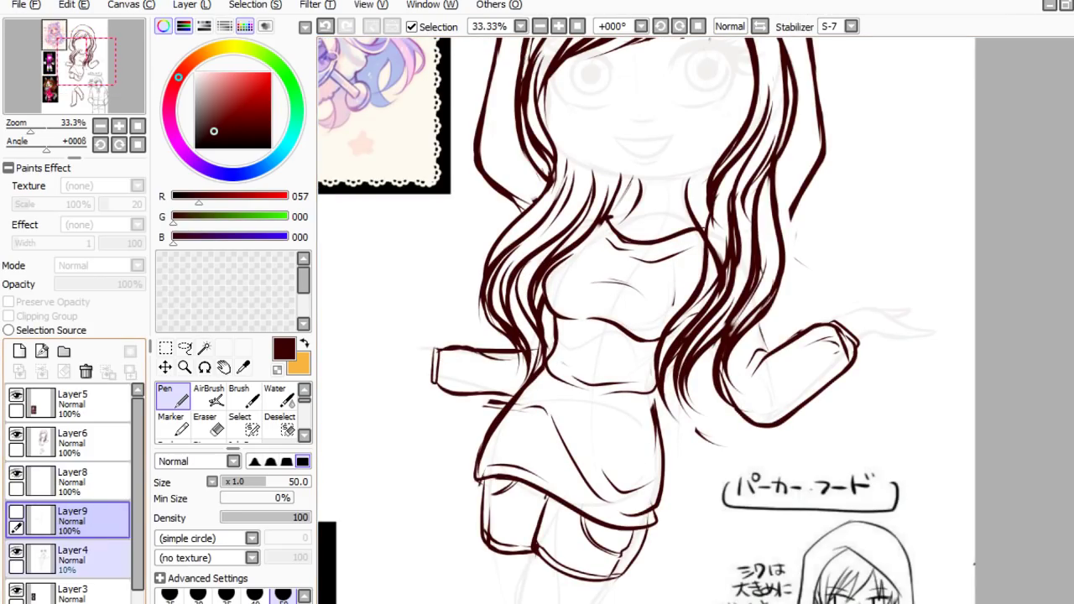
left_click(76, 559)
left_click(70, 445)
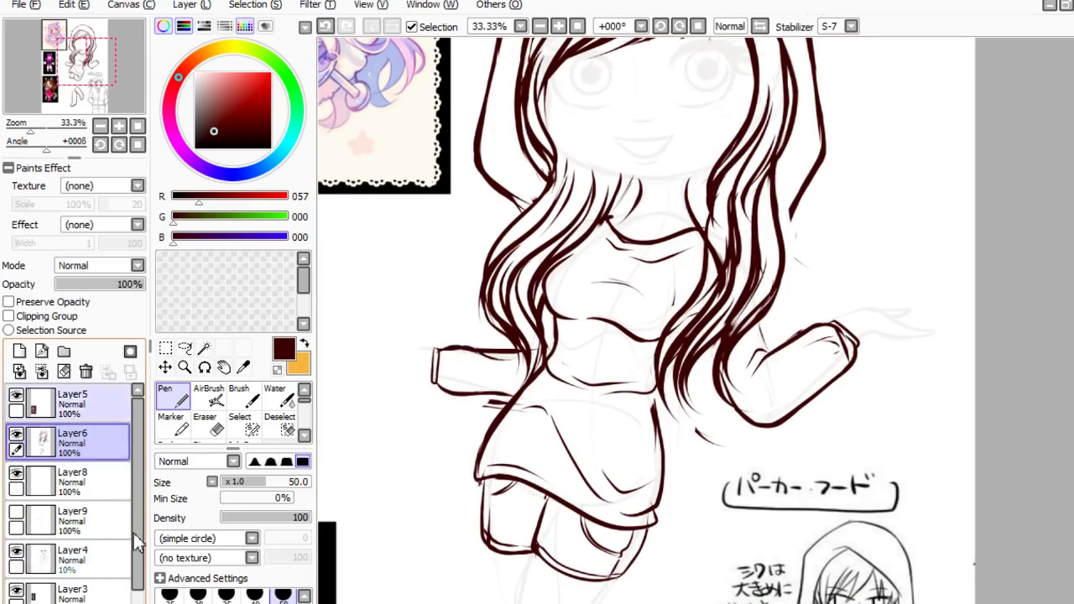
- Rework the upper outline and cuff edge of the left-hand sleeve with eraser and pen
key("e")
mouse_move(448, 342)
left_mouse_down()
mouse_move(480, 347)
mouse_move(457, 347)
mouse_move(502, 368)
left_mouse_up()
key("n")
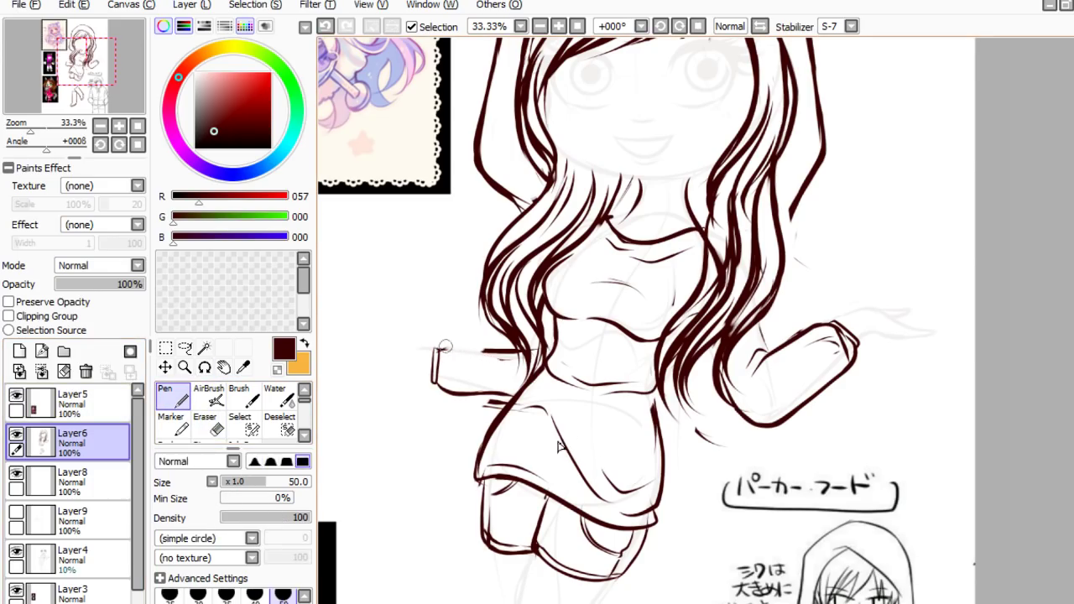
left_click_drag(442, 348, 502, 353)
key("ctrl+z")
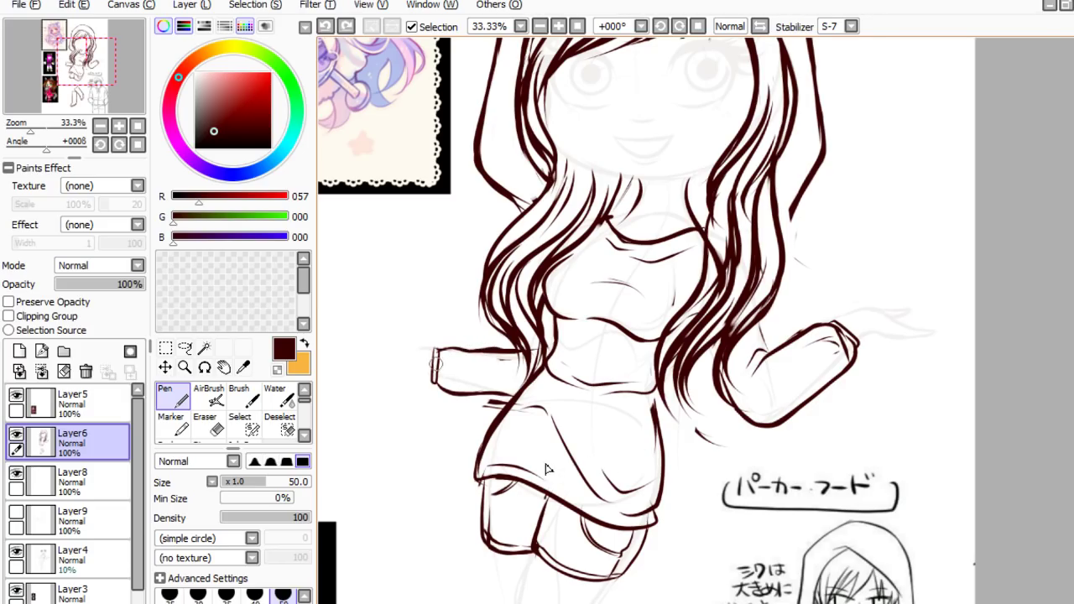
left_click_drag(437, 361, 438, 376)
key("e")
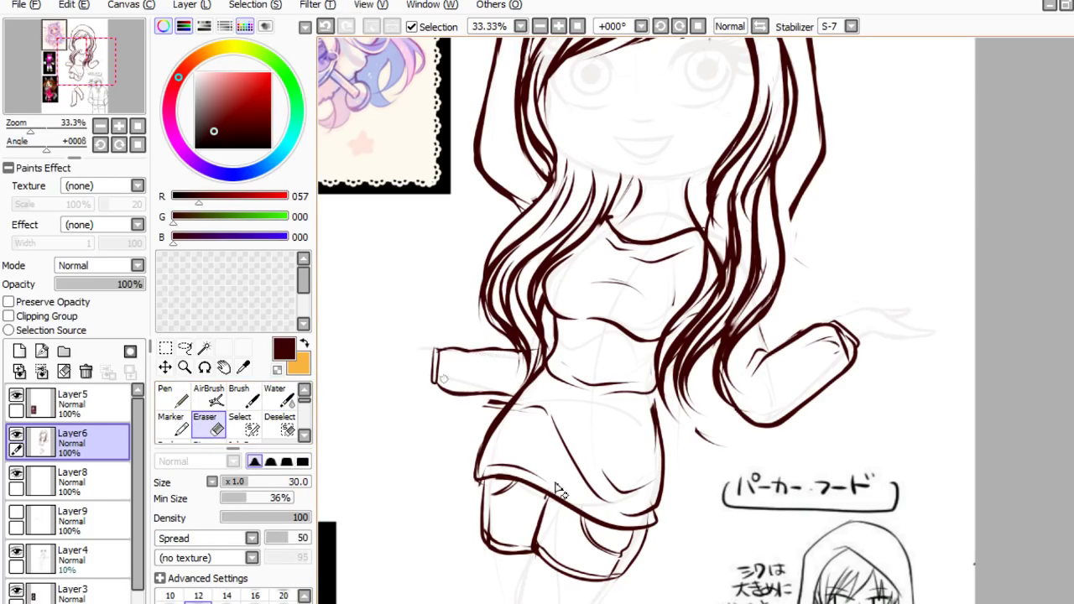
key("n")
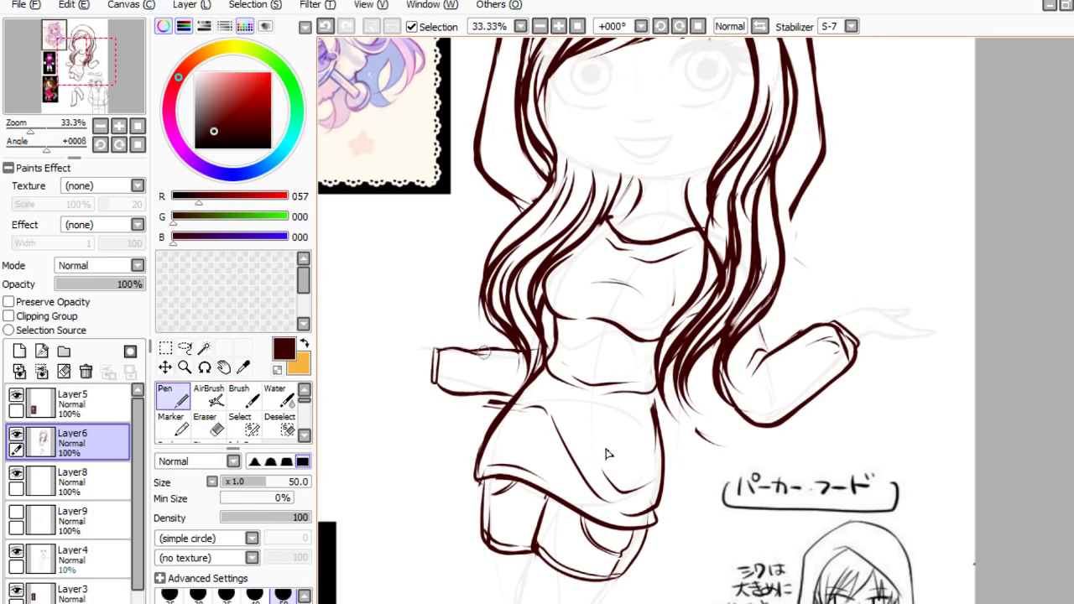
key("ctrl+z")
key("ctrl+y")
key("ctrl+z")
- Redraw the right-hand side edge of the skirt below the waist with a heavier line
left_click_drag(657, 387, 648, 497)
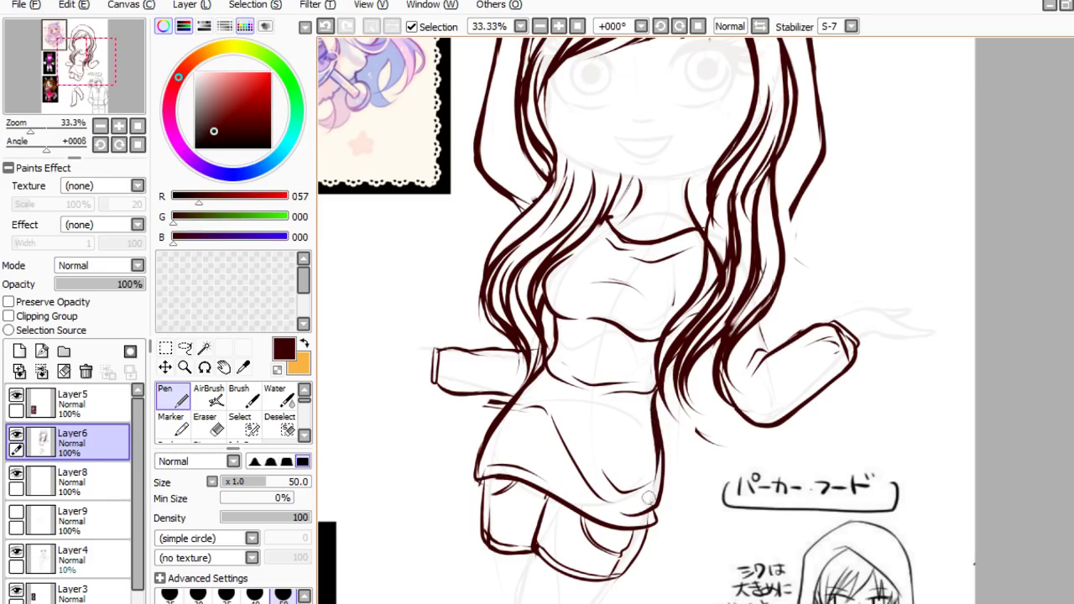
key("ctrl+z")
left_click_drag(655, 379, 662, 443)
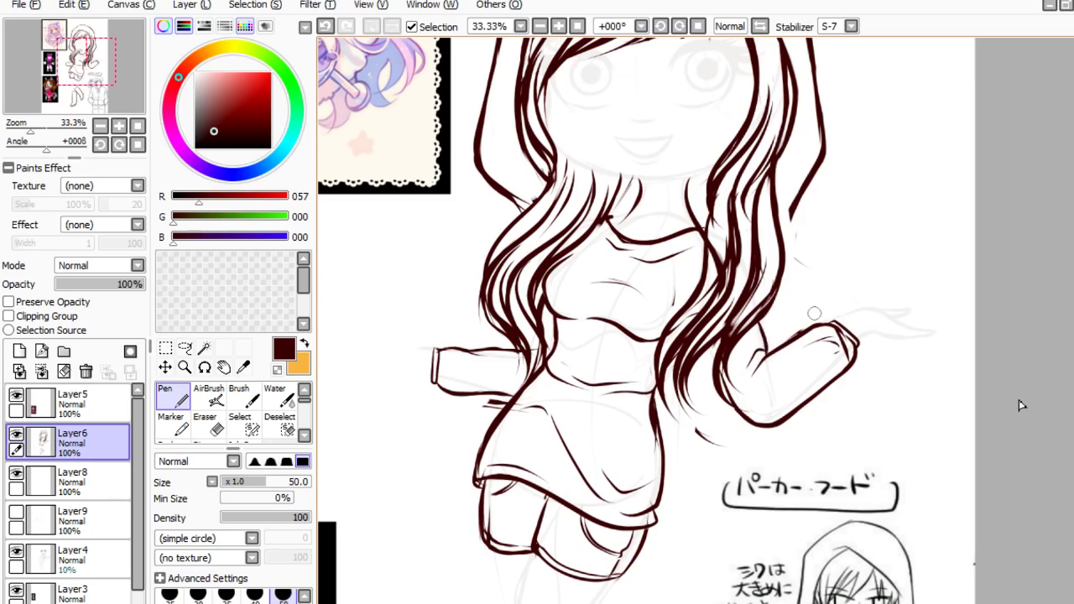
- Examine the brown-haired, cat-eared reference picture up close
key("e")
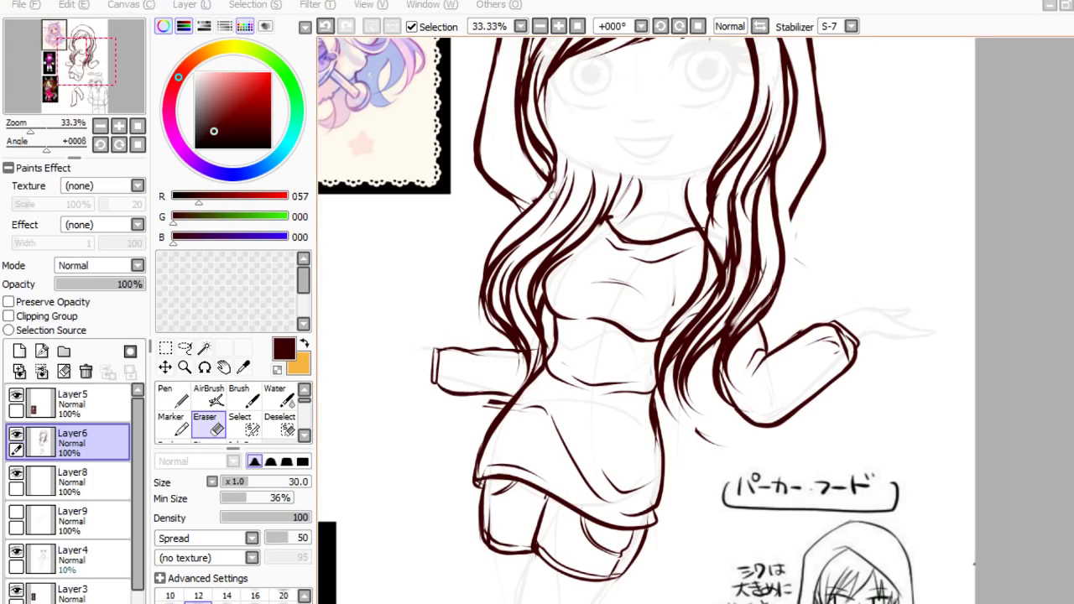
scroll(566, 202, "down", 3)
scroll(592, 347, "up", 4)
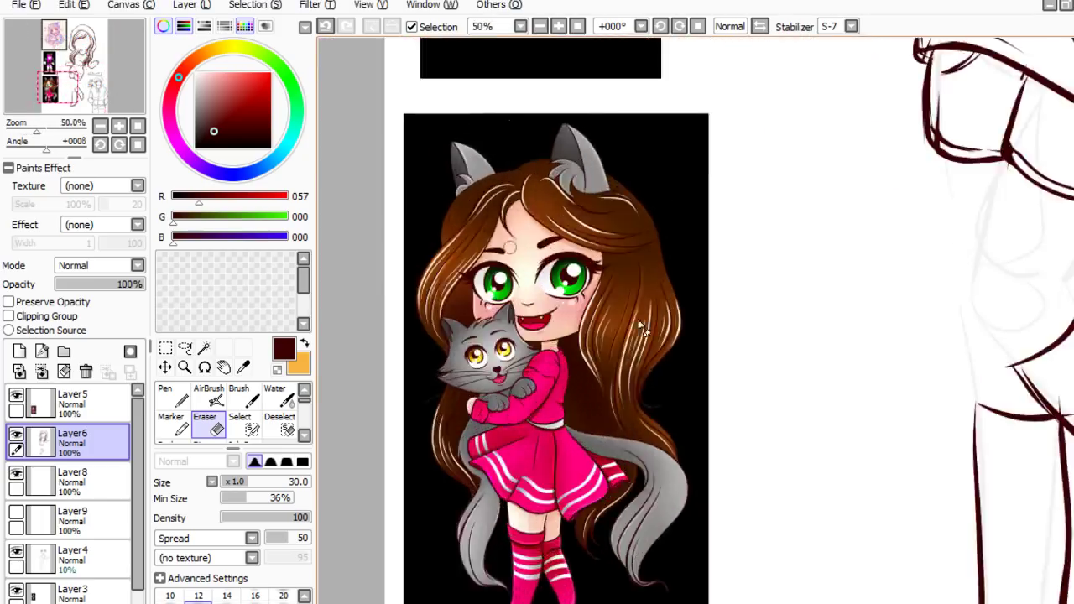
- Raise Layer4's opacity to 63%, show the Layer9 hand sketch, and make Layer6 the active layer
scroll(637, 321, "down", 1)
scroll(625, 226, "up", 3)
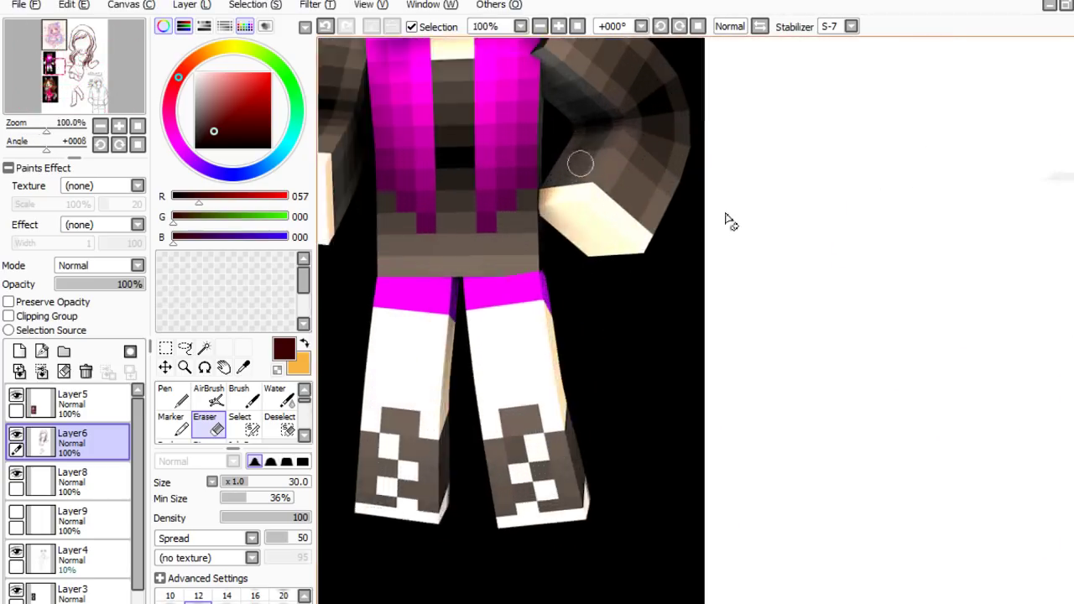
scroll(712, 297, "down", 1)
scroll(709, 296, "up", 1)
scroll(709, 296, "down", 4)
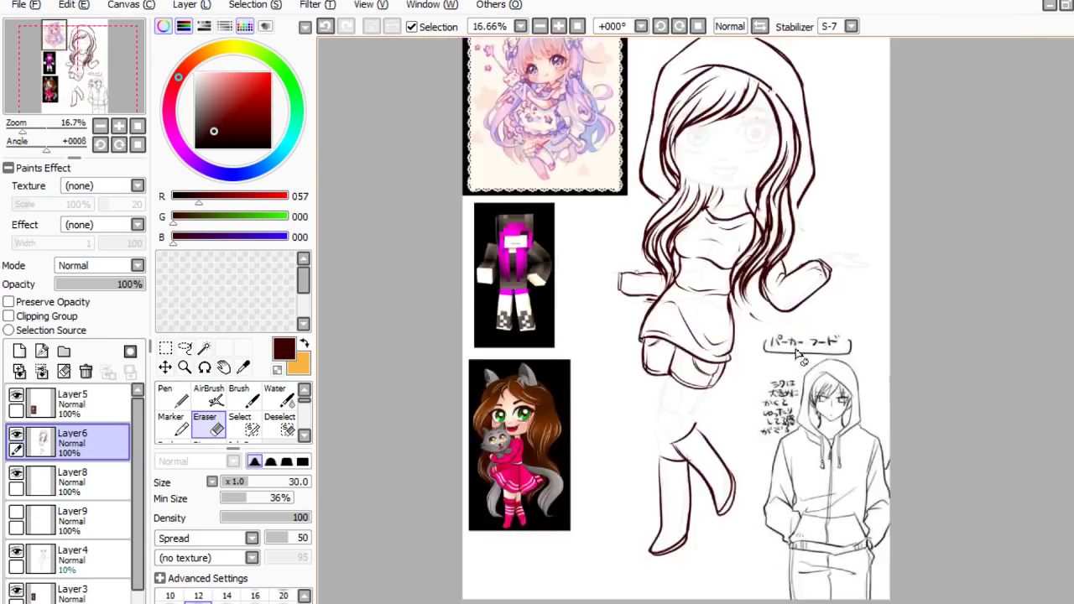
scroll(764, 350, "up", 4)
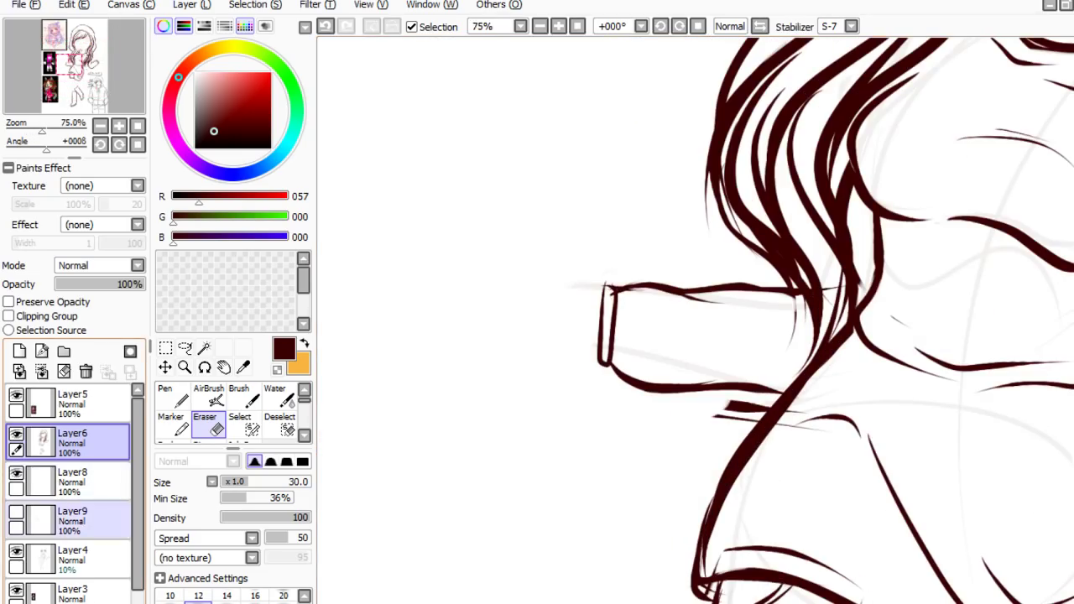
left_click(72, 558)
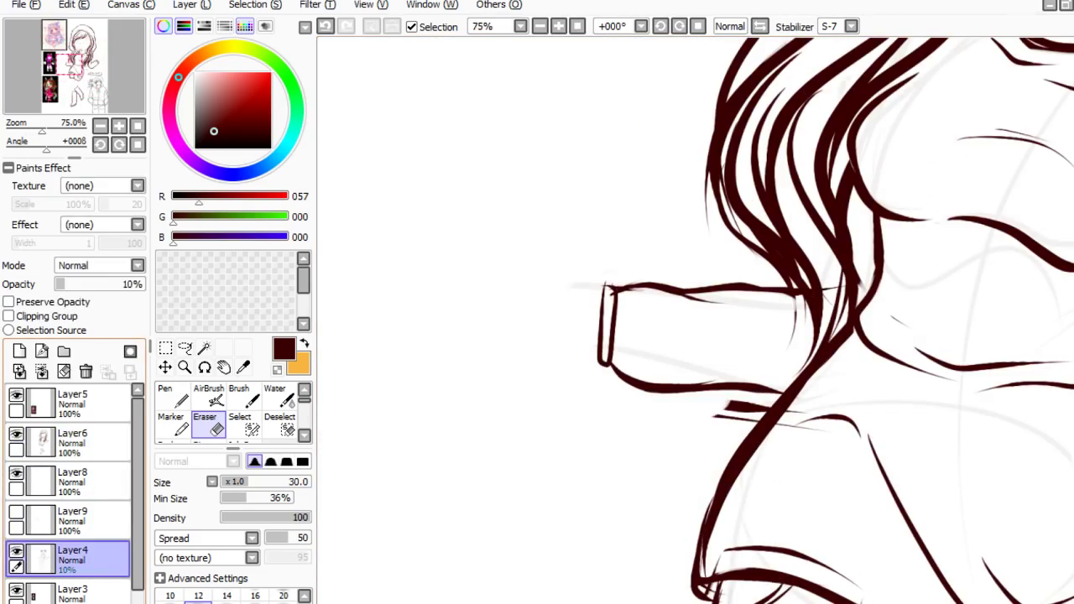
left_click_drag(64, 284, 112, 283)
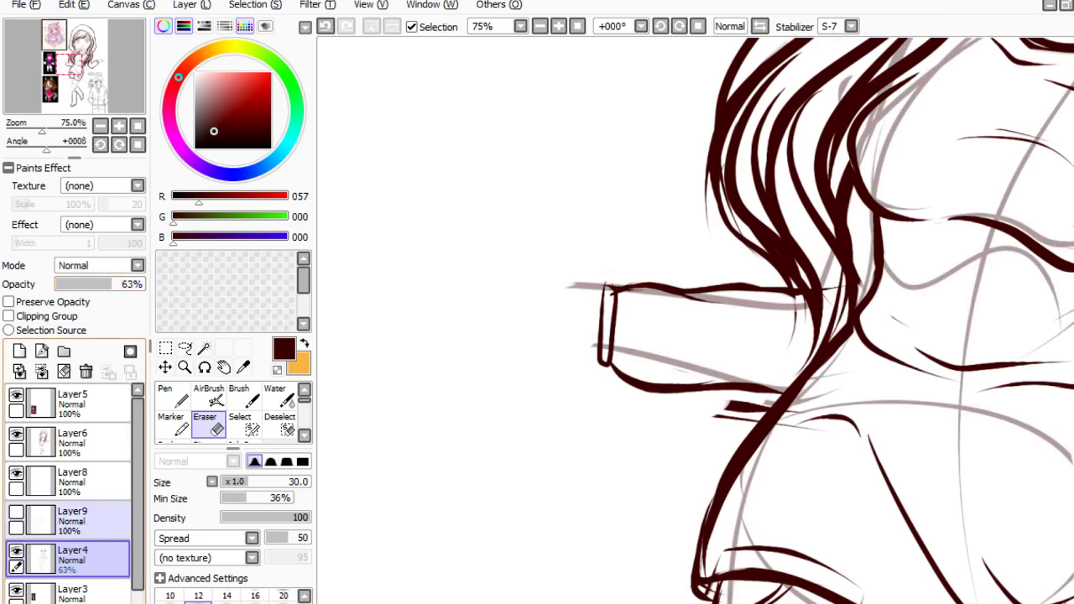
left_click(84, 520)
left_click(16, 512)
left_click(84, 442)
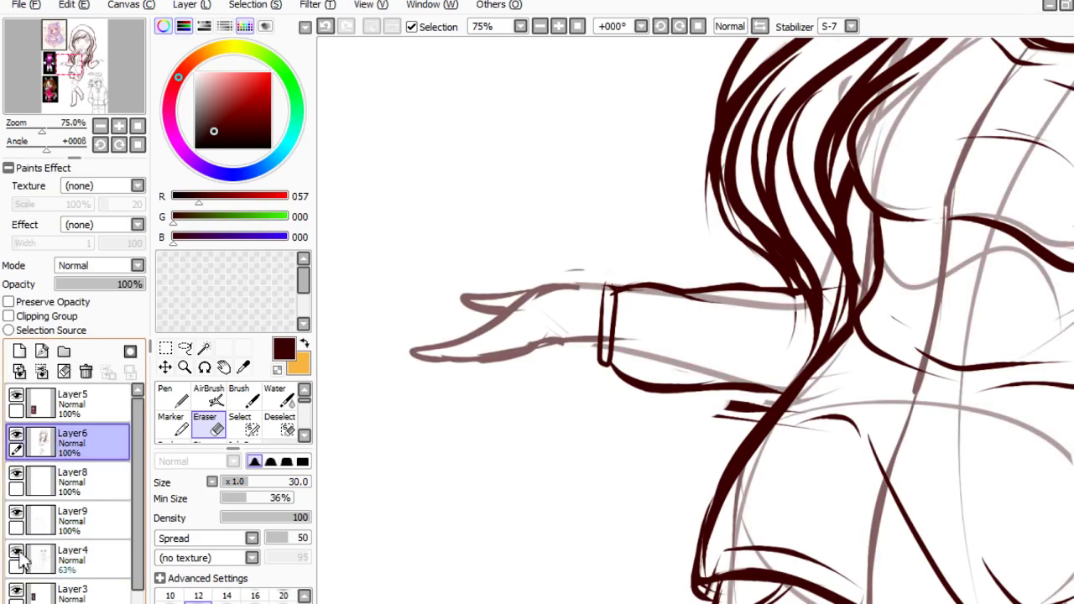
- Erase the narrow cuff band on the left-hand sleeve and redraw the sleeve opening as a single line closer to the hand
left_click_drag(613, 289, 601, 358)
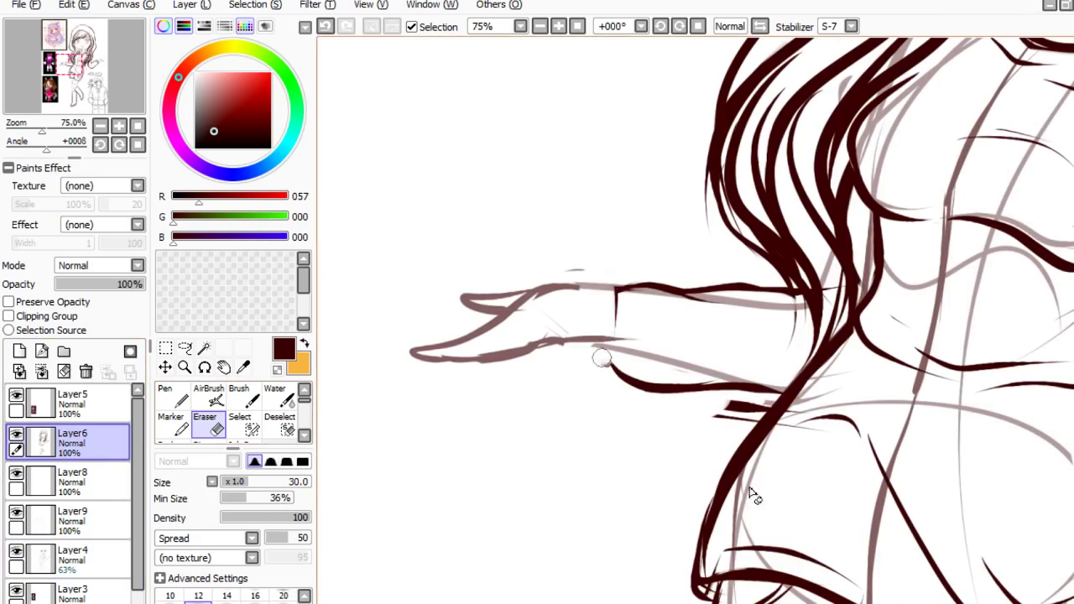
mouse_move(606, 298)
left_mouse_down()
mouse_move(614, 285)
mouse_move(648, 285)
mouse_move(594, 301)
mouse_move(590, 357)
mouse_move(627, 370)
left_mouse_up()
left_click(172, 400)
key("ctrl+z")
key("ctrl+z")
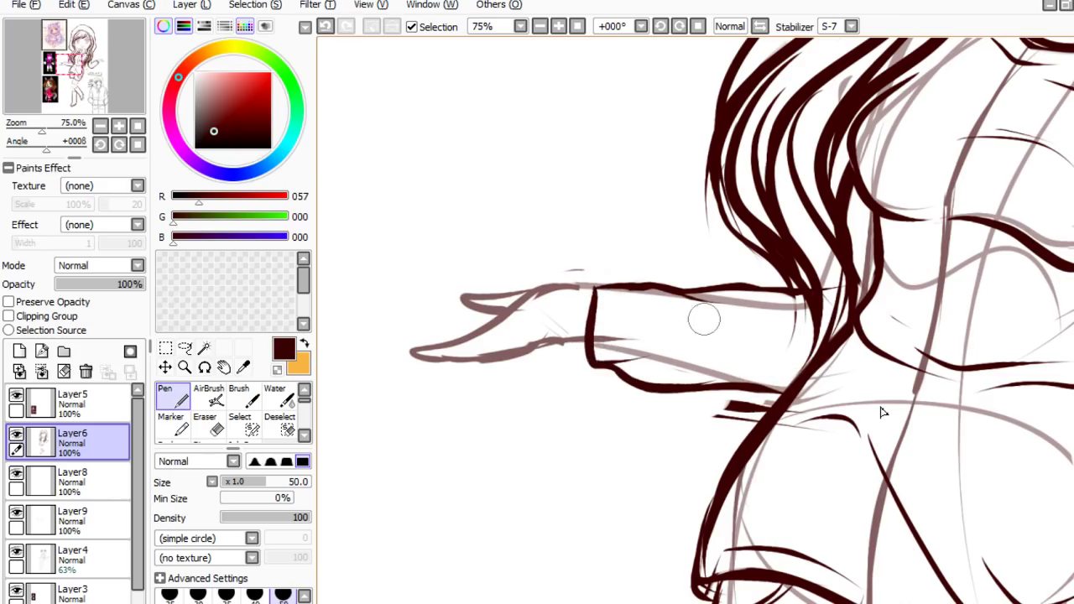
- Erase the old cuff of the right-hand sleeve and redraw its opening at the sketched wrist
key("h")
scroll(883, 412, "down", 4)
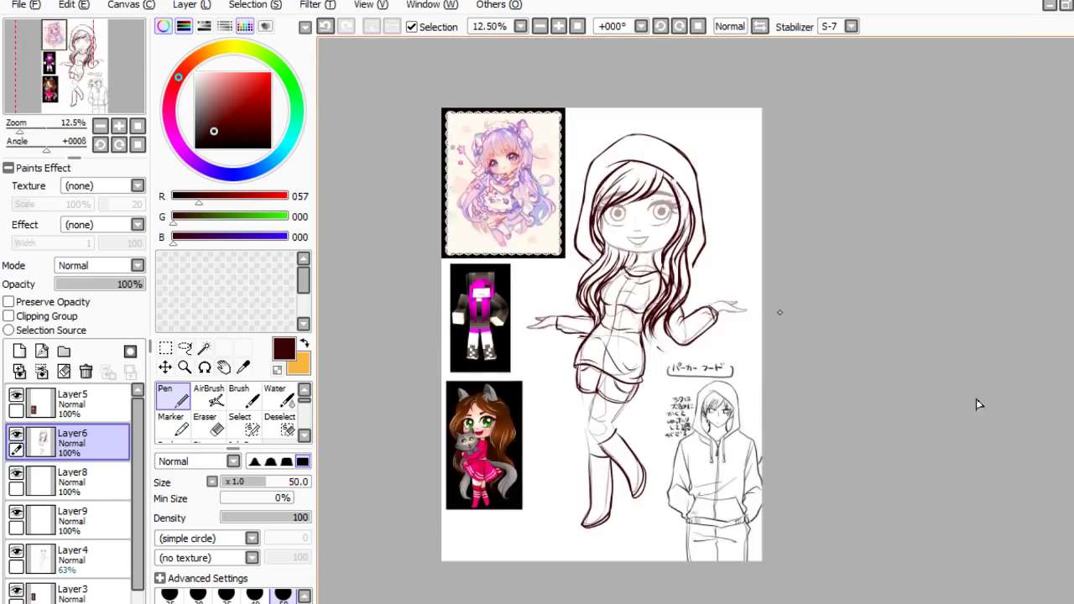
scroll(976, 401, "up", 3)
key("e")
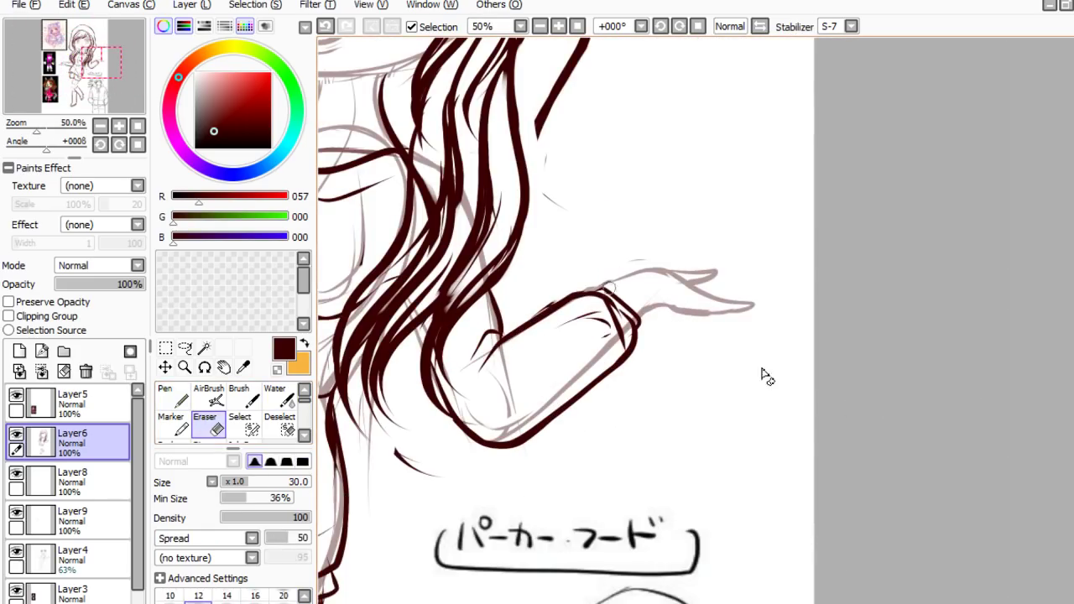
left_click_drag(588, 291, 607, 297)
mouse_move(637, 334)
left_mouse_down()
mouse_move(615, 294)
mouse_move(647, 326)
mouse_move(598, 357)
mouse_move(627, 291)
mouse_move(784, 372)
mouse_move(696, 415)
mouse_move(768, 364)
mouse_move(708, 402)
mouse_move(757, 351)
mouse_move(718, 399)
mouse_move(661, 431)
mouse_move(567, 300)
mouse_move(615, 277)
mouse_move(648, 312)
mouse_move(625, 359)
left_mouse_up()
key("n")
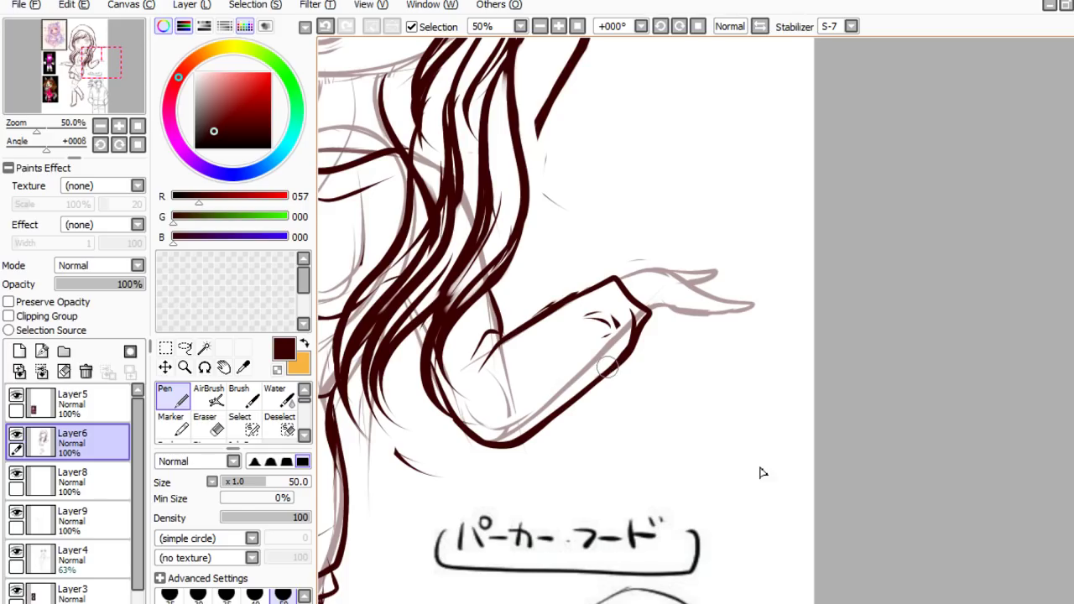
- Trim and smooth the lower outline of the right-hand sleeve near the cuff
key("e")
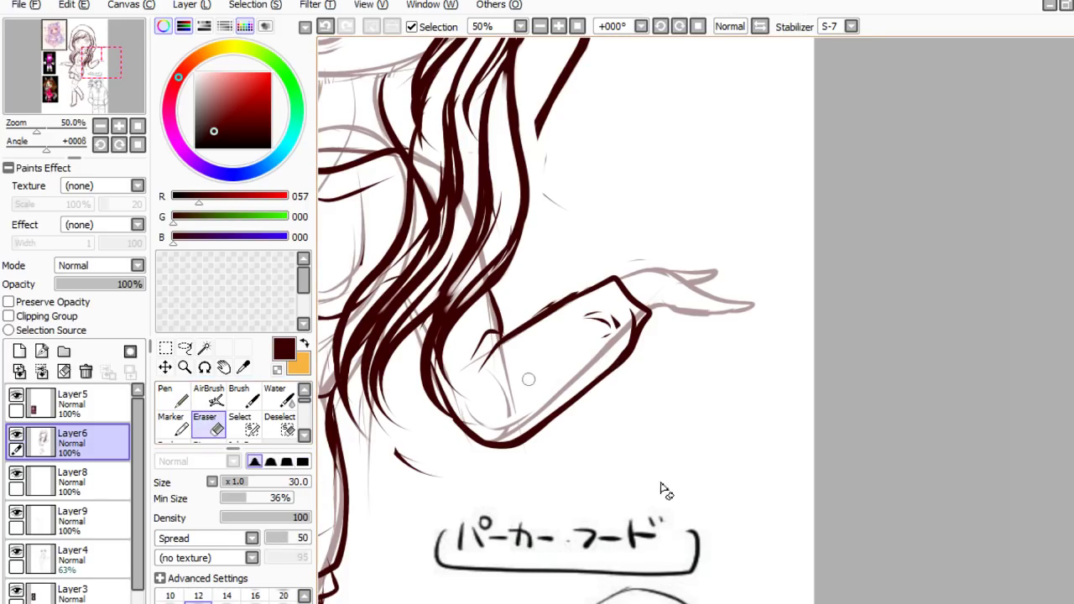
left_click_drag(646, 323, 615, 377)
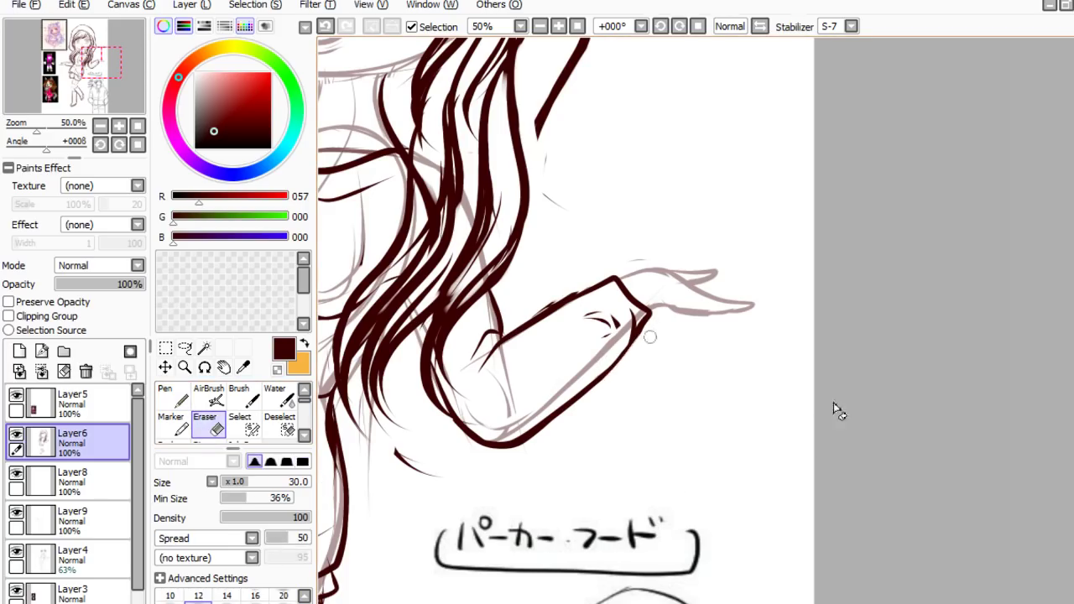
left_click_drag(645, 339, 590, 397)
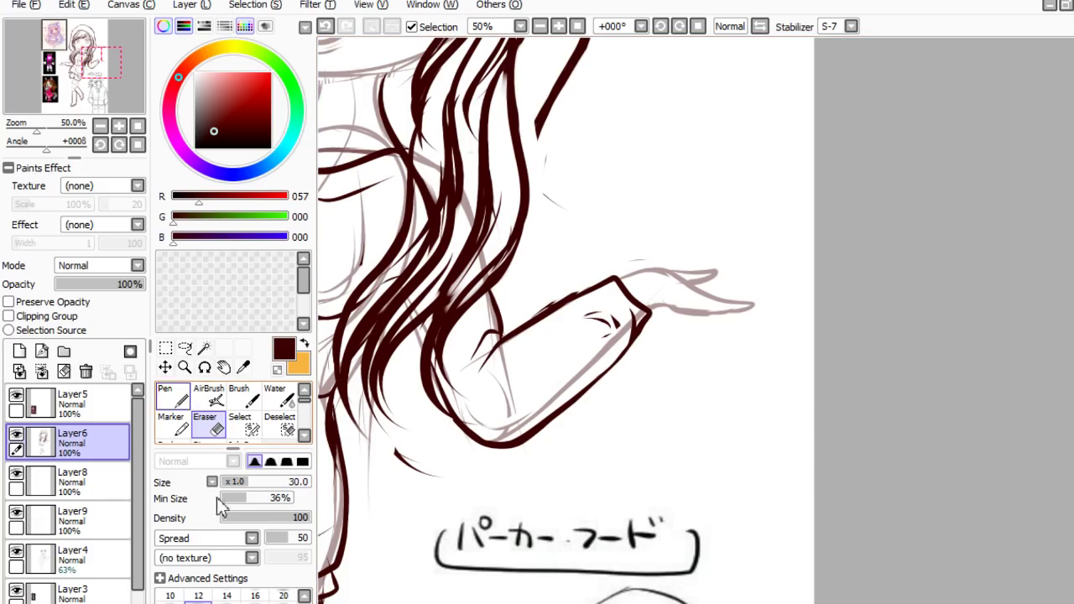
left_click(172, 395)
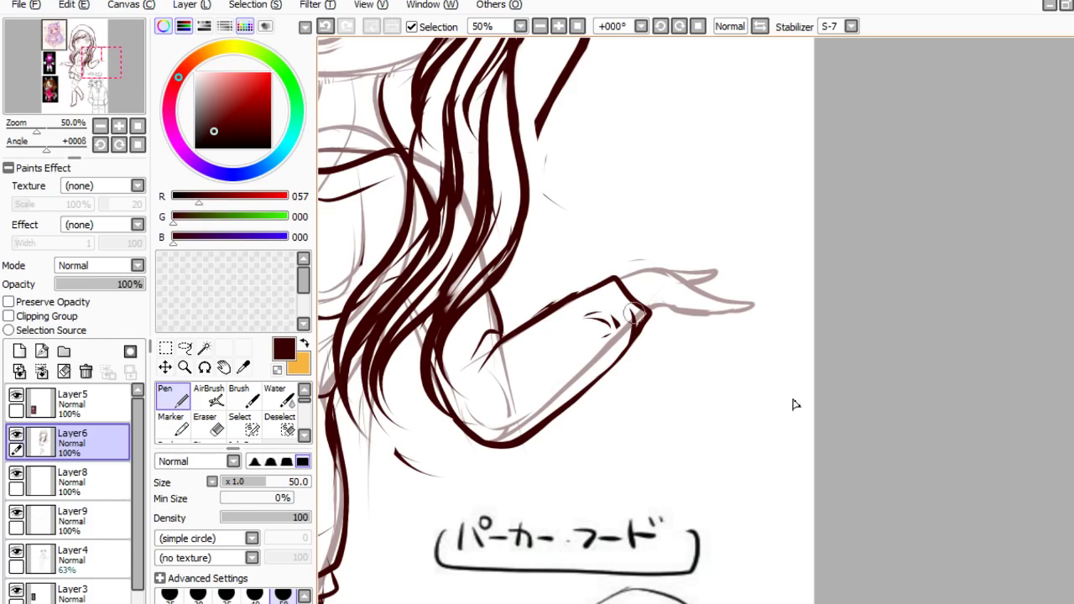
key("e")
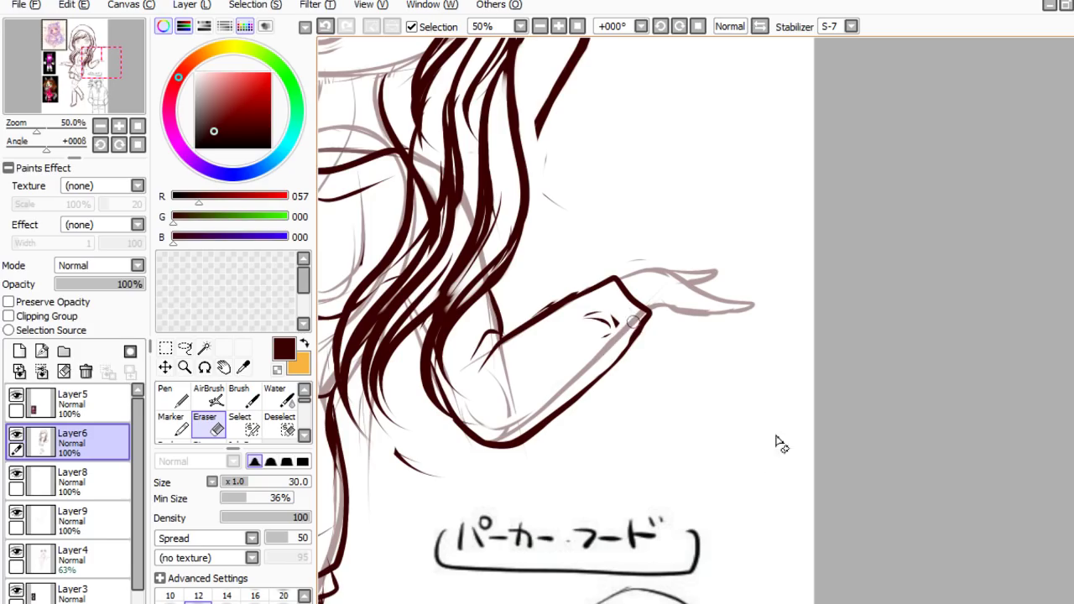
- Add short crease lines inside the right-hand sleeve near the cuff
key("n")
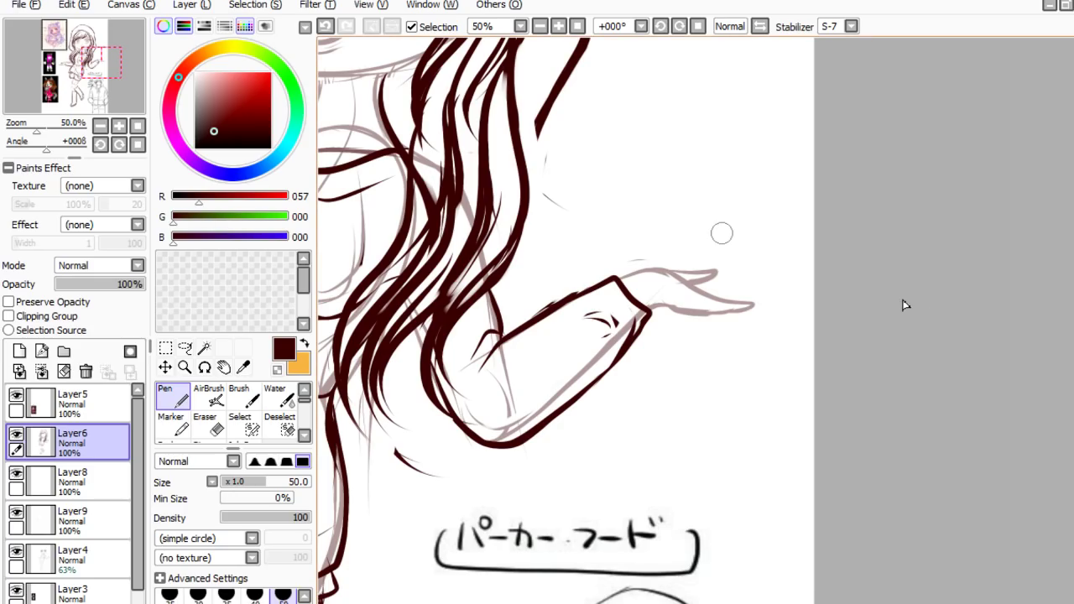
key("ctrl+z")
mouse_move(631, 323)
left_mouse_down()
mouse_move(623, 350)
mouse_move(594, 374)
left_mouse_up()
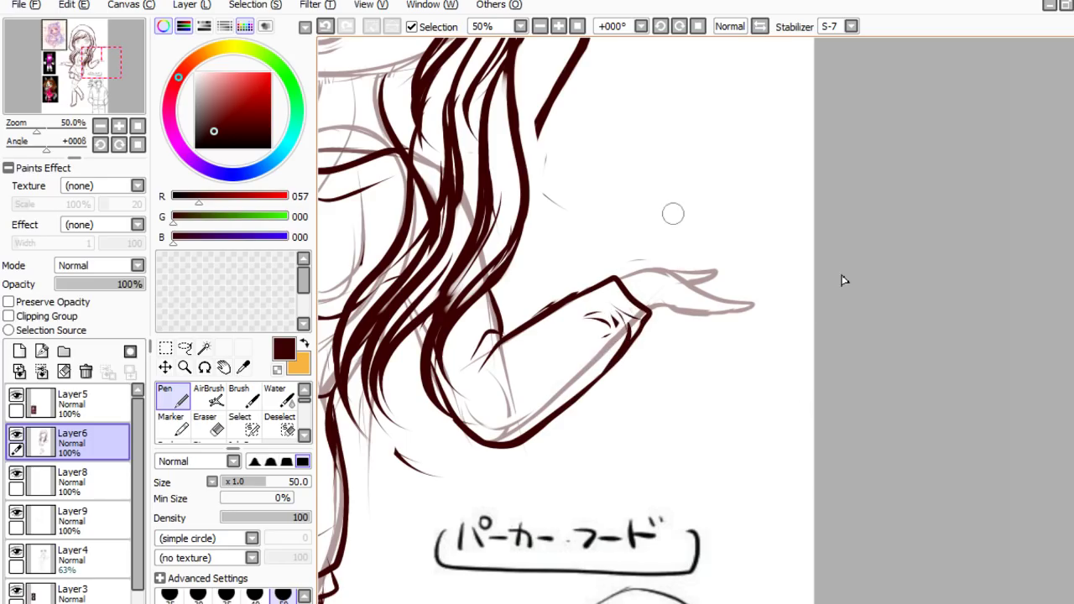
key("ctrl+z")
- Clean the upper outline of the right-hand sleeve with the eraser and redraw it up to the cuff corner
key("e")
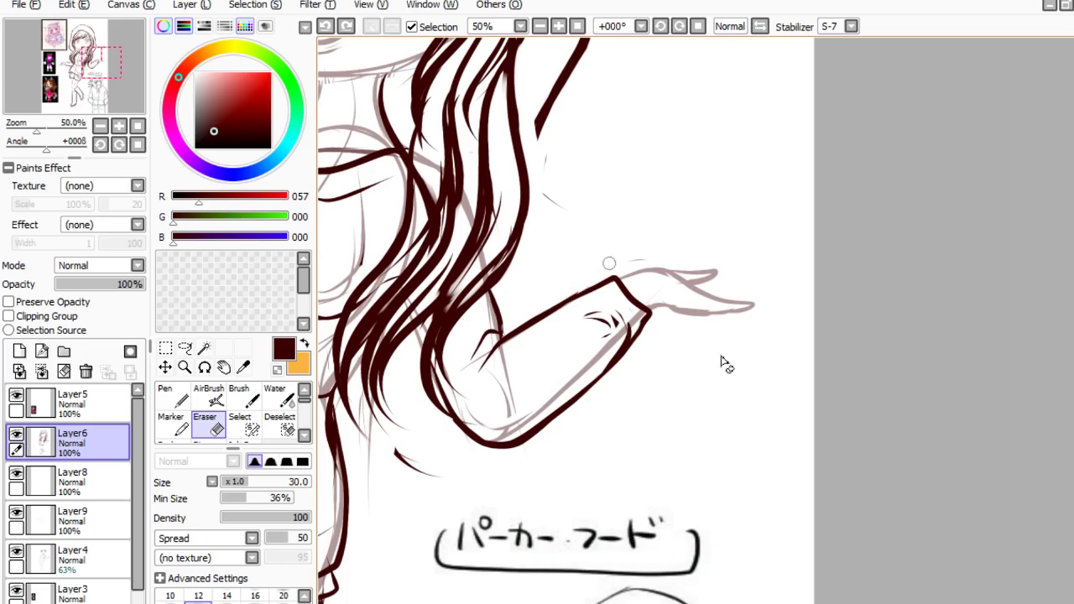
left_click_drag(523, 312, 638, 237)
key("n")
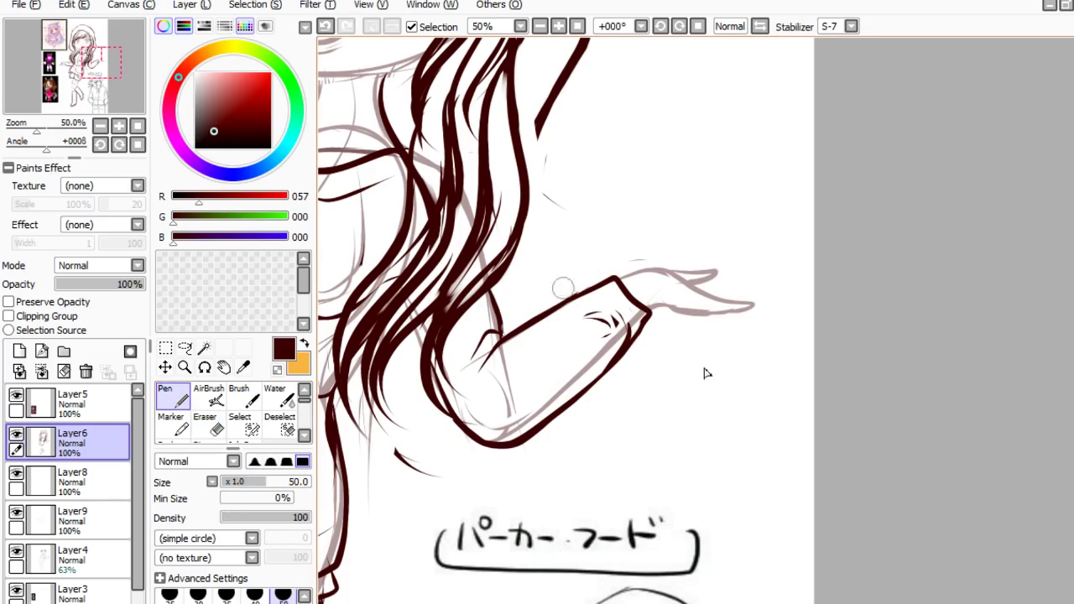
key("e")
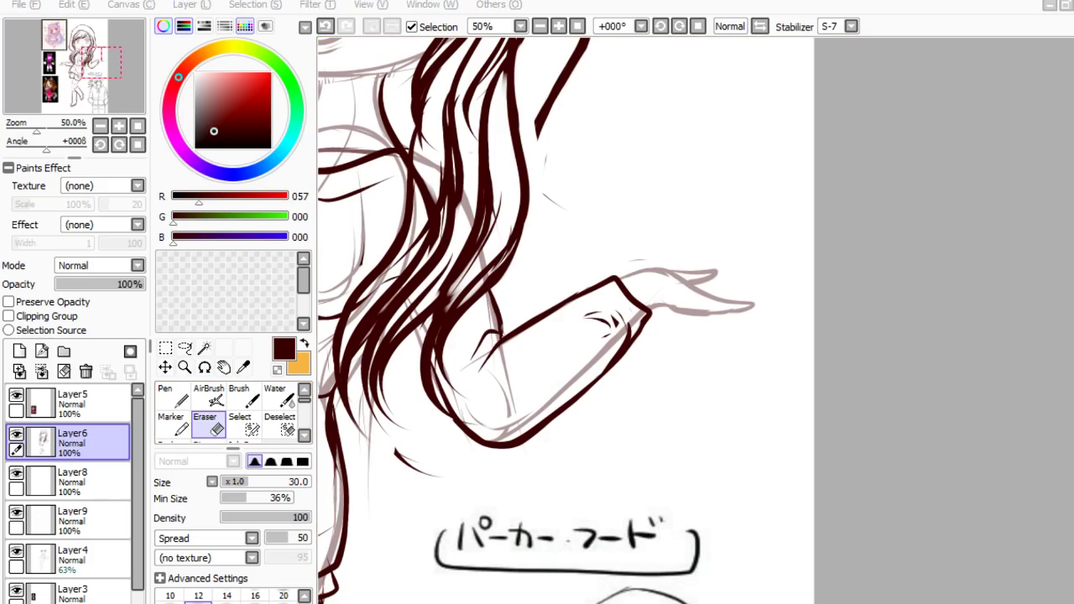
left_click(938, 242)
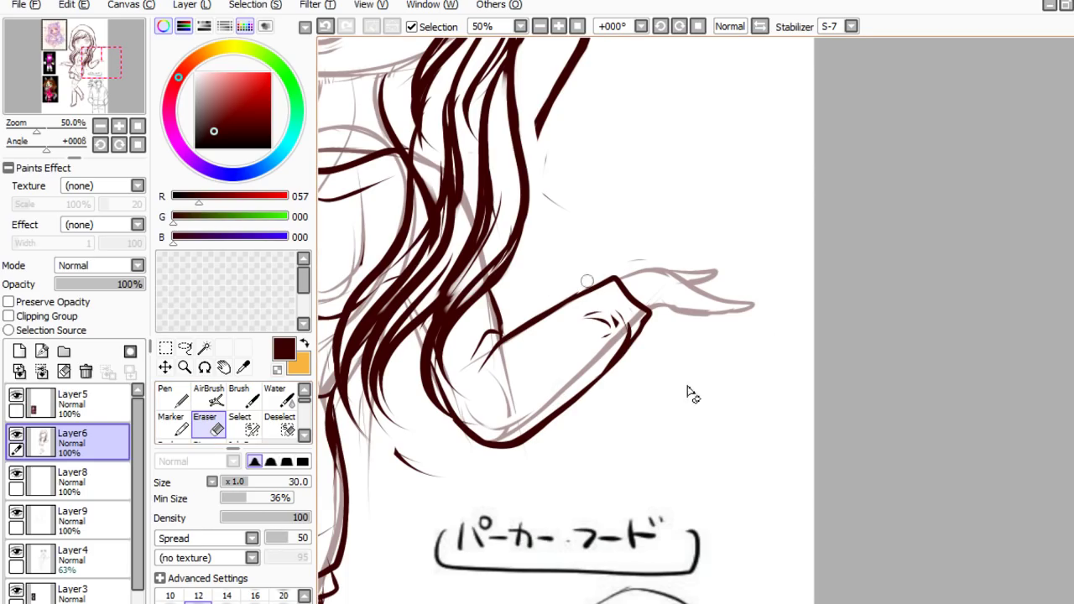
key("n")
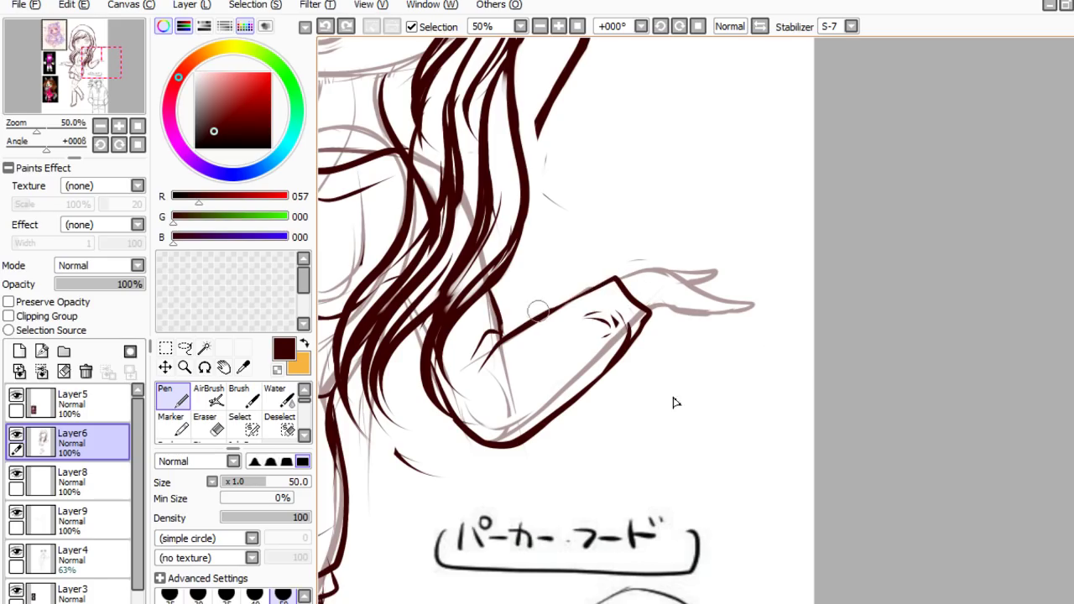
mouse_move(609, 274)
left_mouse_down()
mouse_move(625, 296)
mouse_move(623, 274)
left_mouse_up()
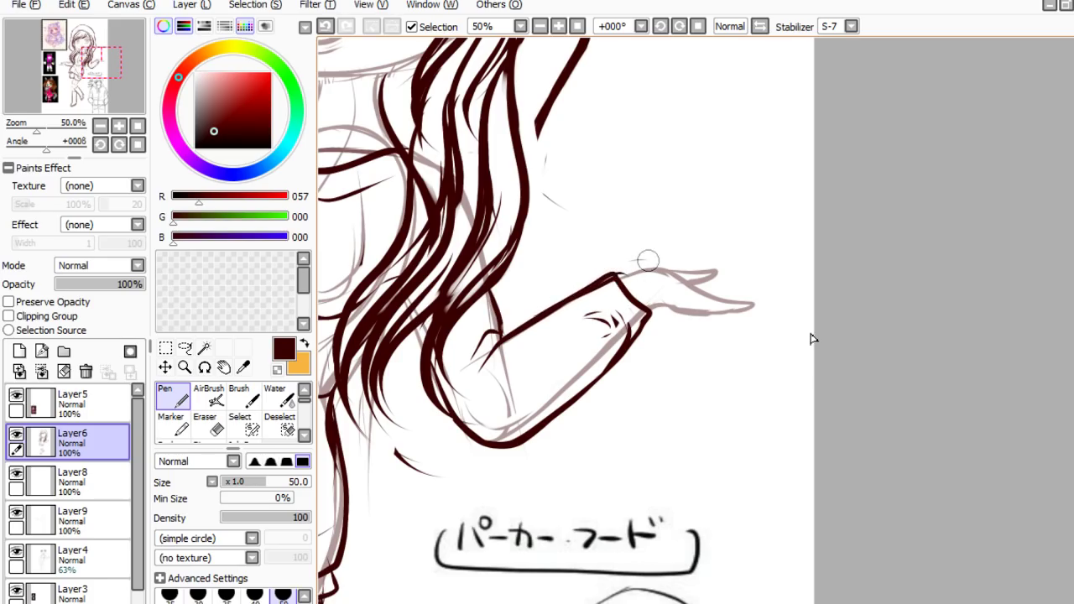
- Erase the old lower outline of the left-hand sleeve and redraw it from the cuff to the body
scroll(850, 303, "down", 2)
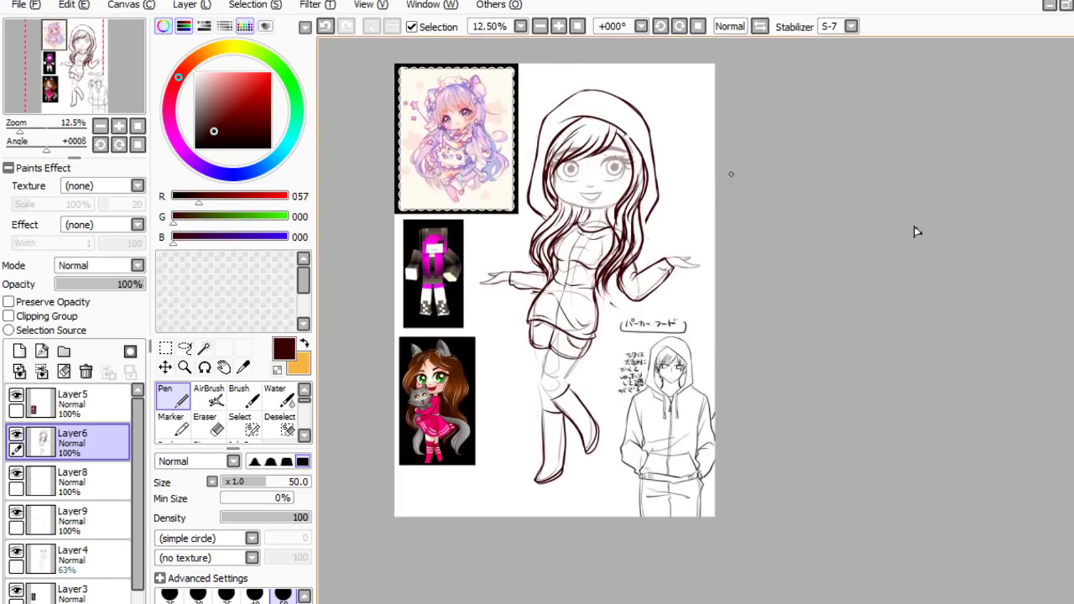
scroll(540, 244, "up", 3)
key("e")
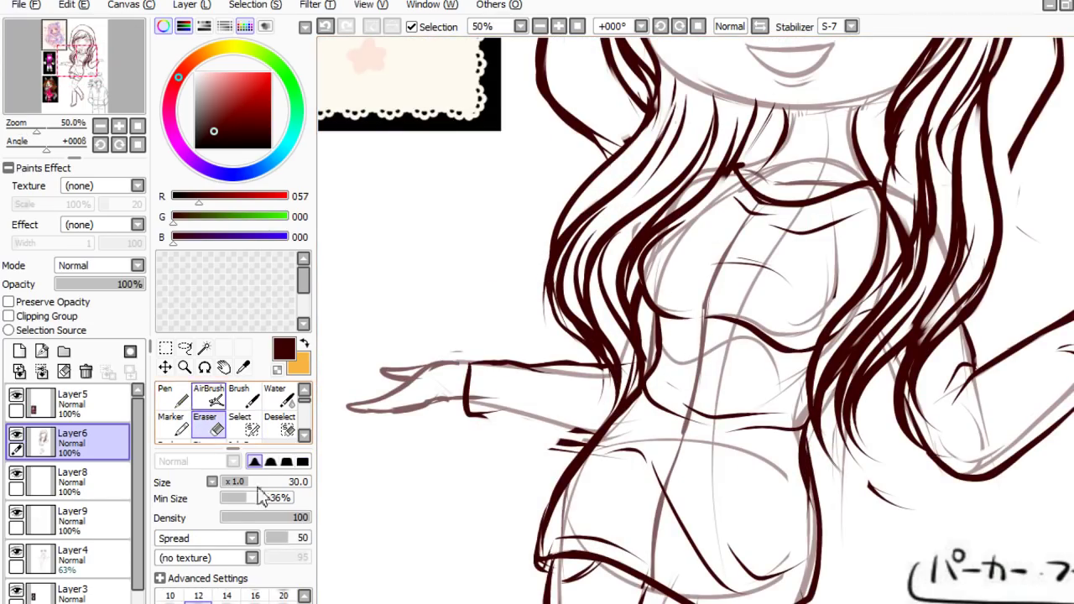
key("n")
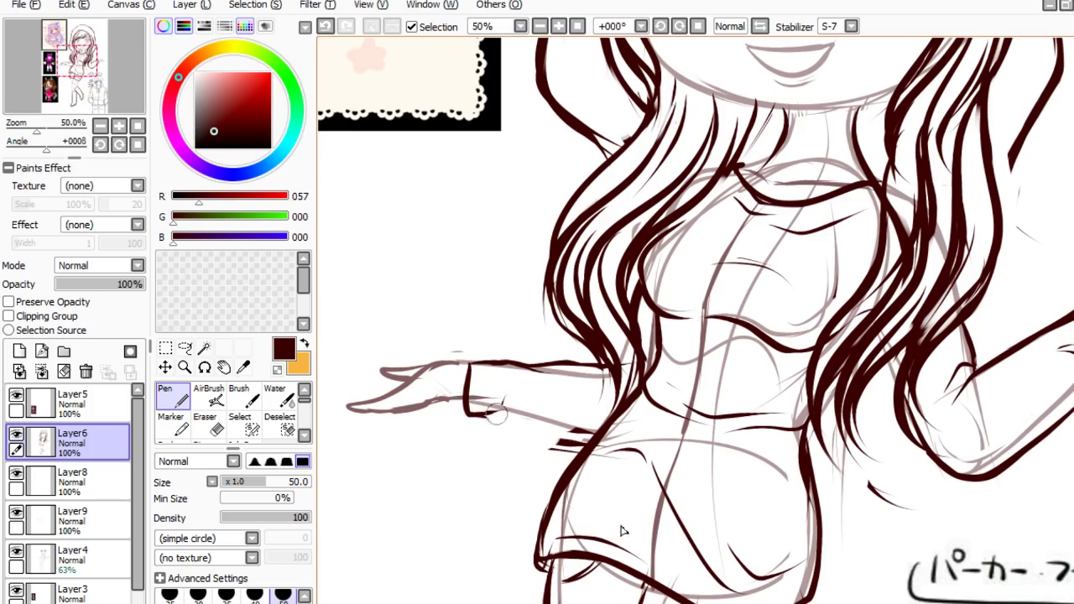
left_click_drag(470, 413, 594, 432)
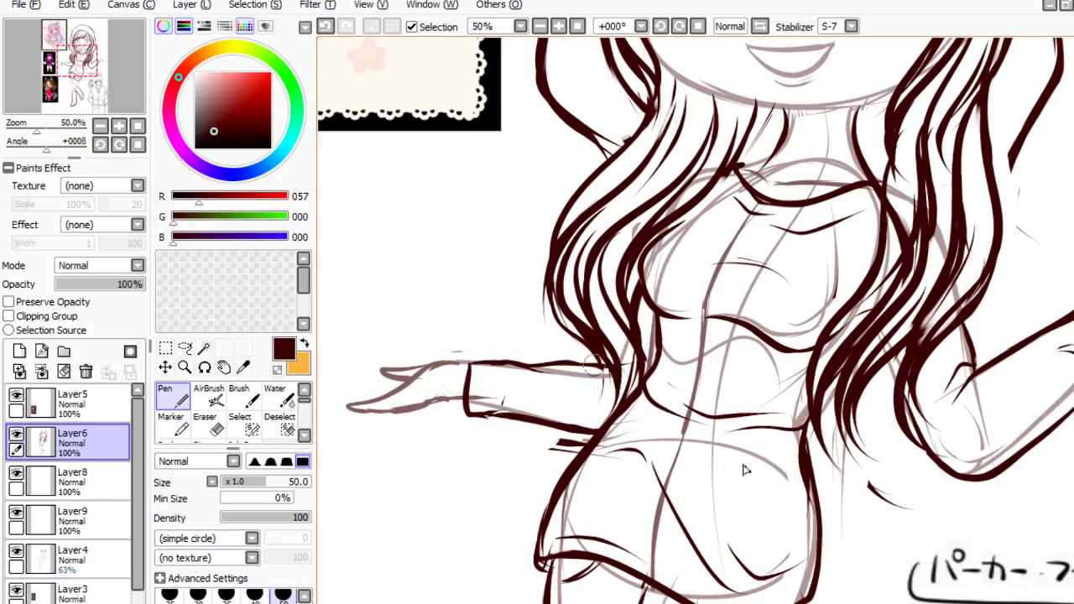
- Rework the lower outline of the right-hand sleeve from the elbow to the cuff with pen and eraser
scroll(600, 396, "down", 3)
scroll(722, 392, "up", 3)
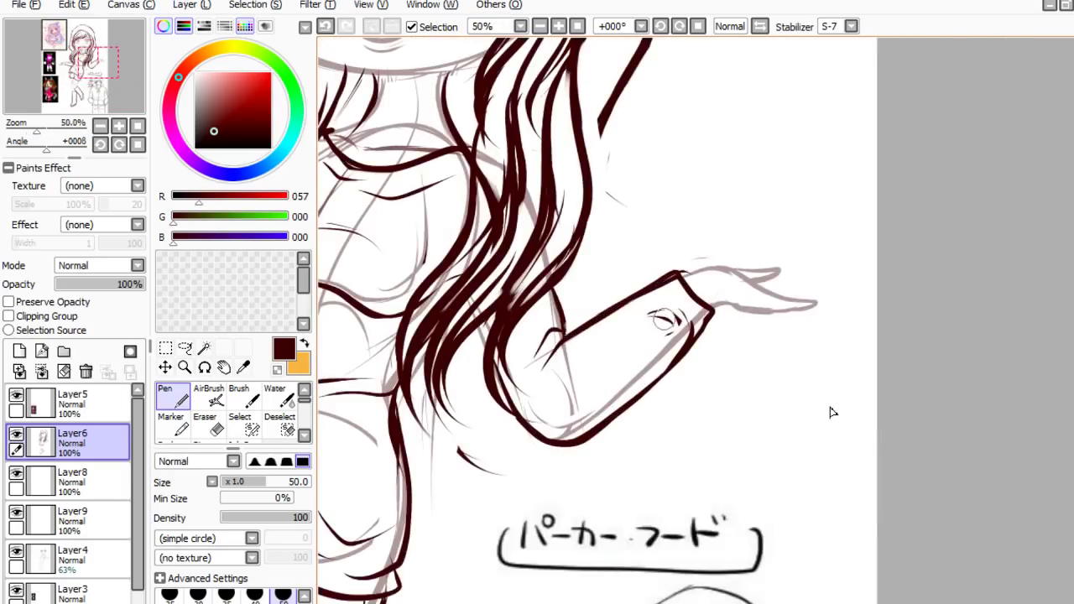
left_click_drag(678, 355, 700, 339)
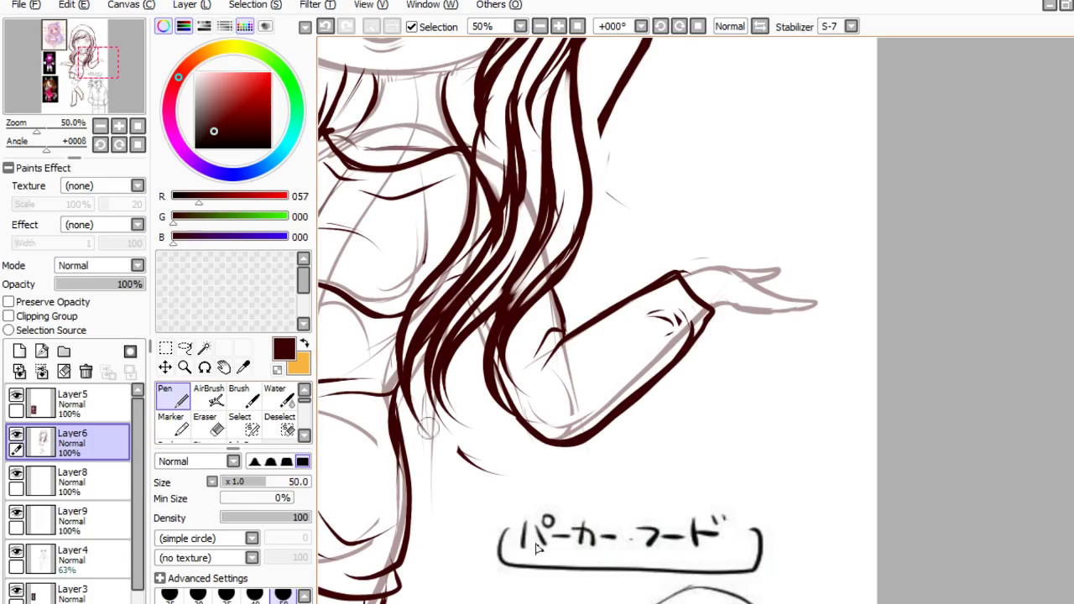
key("e")
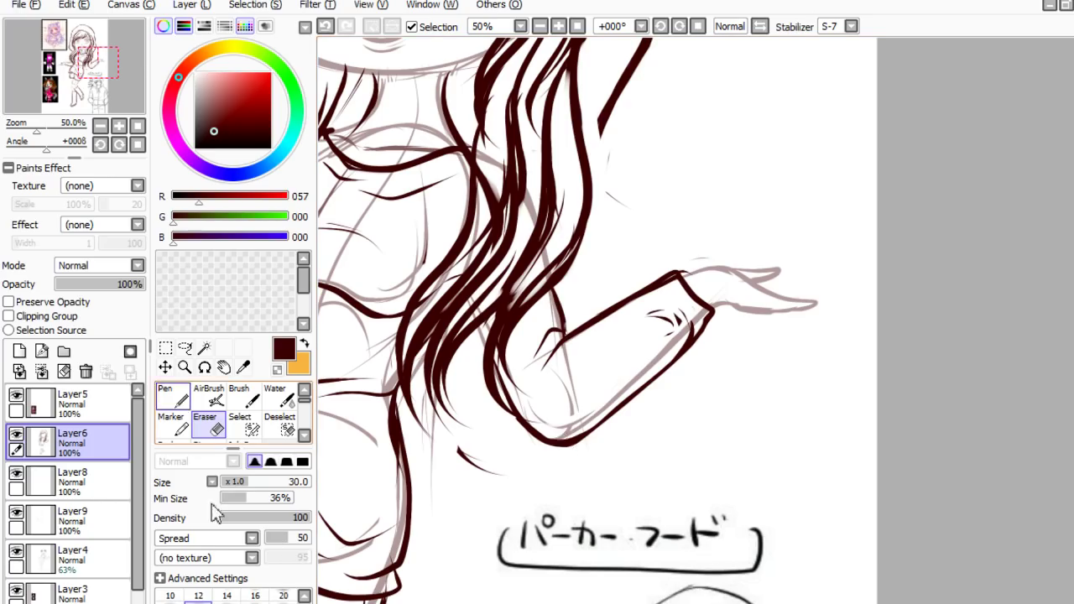
key("n")
mouse_move(565, 446)
left_mouse_down()
mouse_move(652, 378)
mouse_move(707, 296)
left_mouse_up()
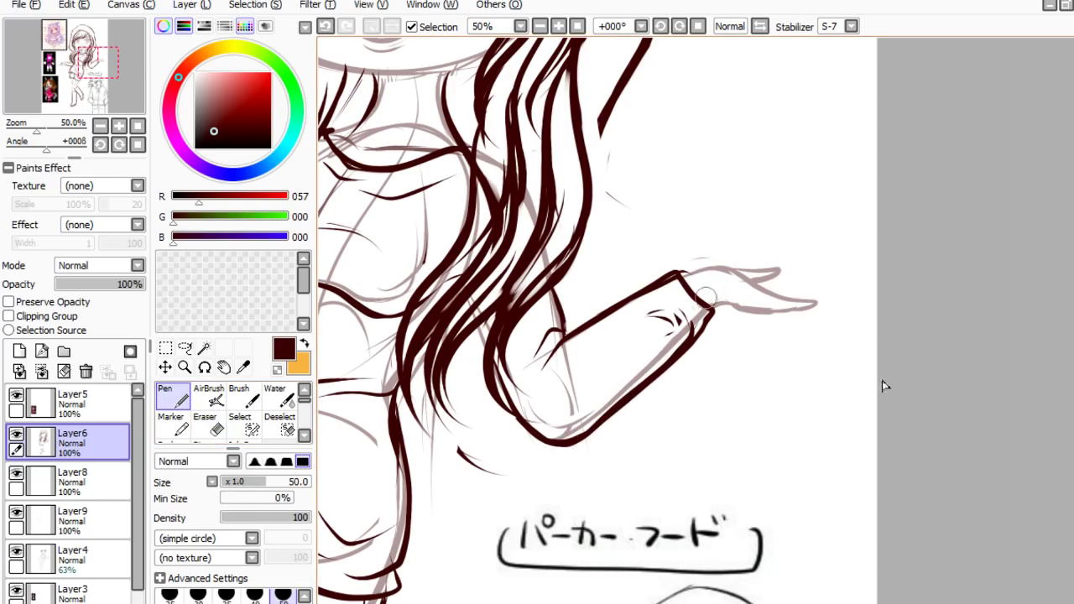
- Redraw the upper outline of the left-hand sleeve near the cuff with the pen
scroll(709, 290, "down", 3)
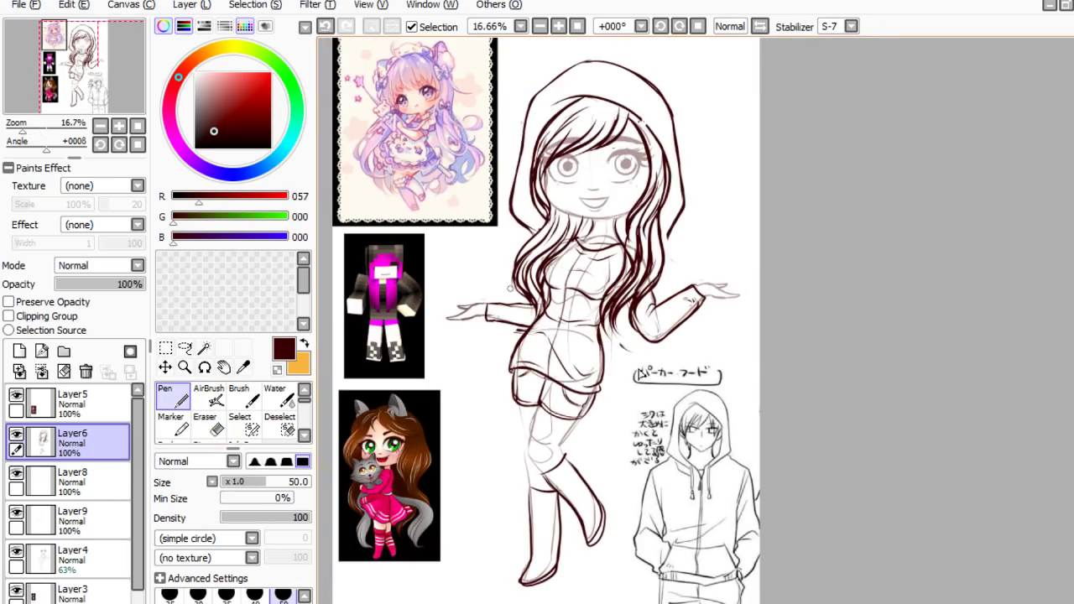
scroll(510, 287, "up", 2)
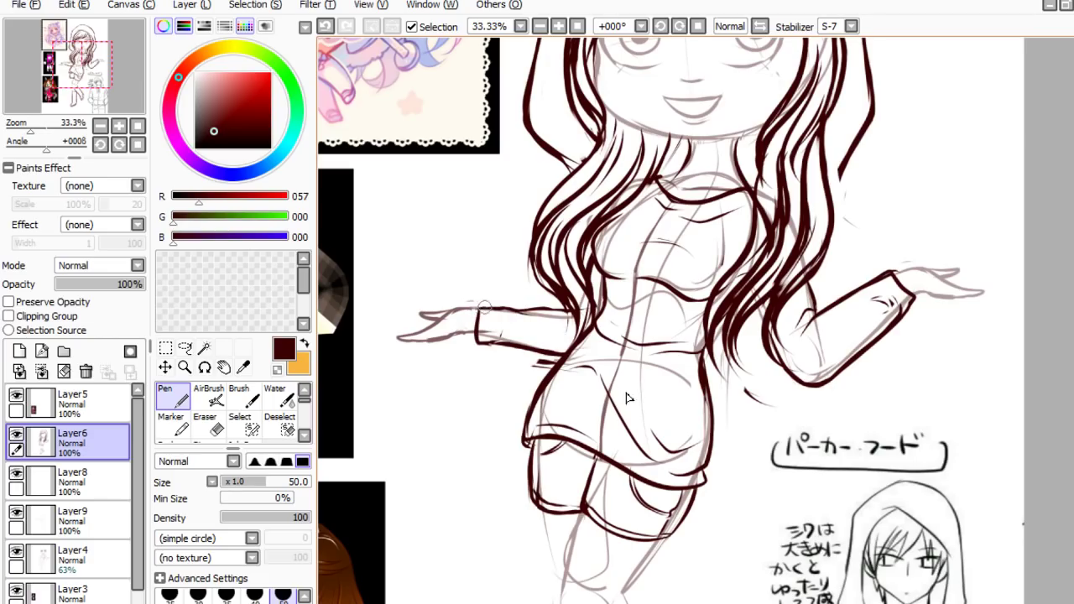
left_click_drag(484, 306, 545, 316)
scroll(929, 384, "down", 3)
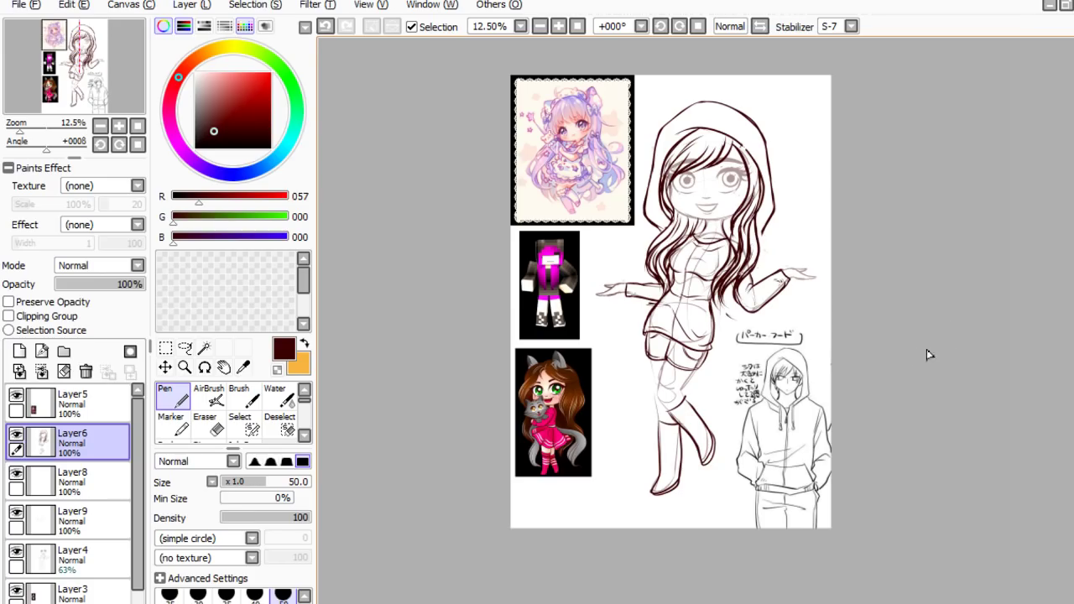
- Erase the old toe outline of the left-hand boot
scroll(957, 432, "up", 2)
scroll(881, 445, "down", 1)
scroll(811, 453, "up", 1)
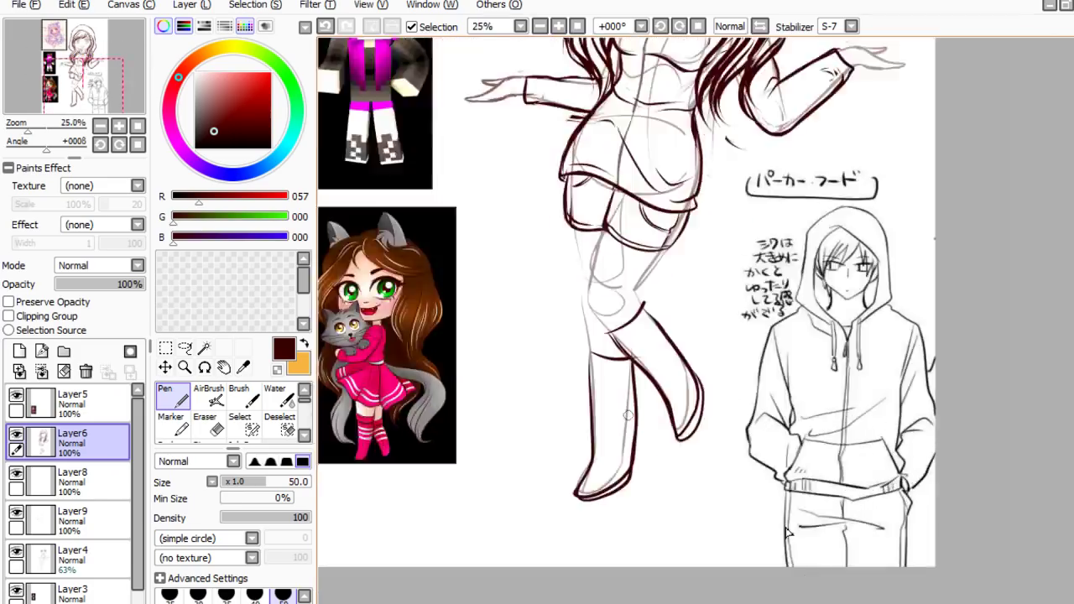
scroll(810, 453, "up", 2)
scroll(797, 445, "down", 2)
scroll(775, 437, "up", 1)
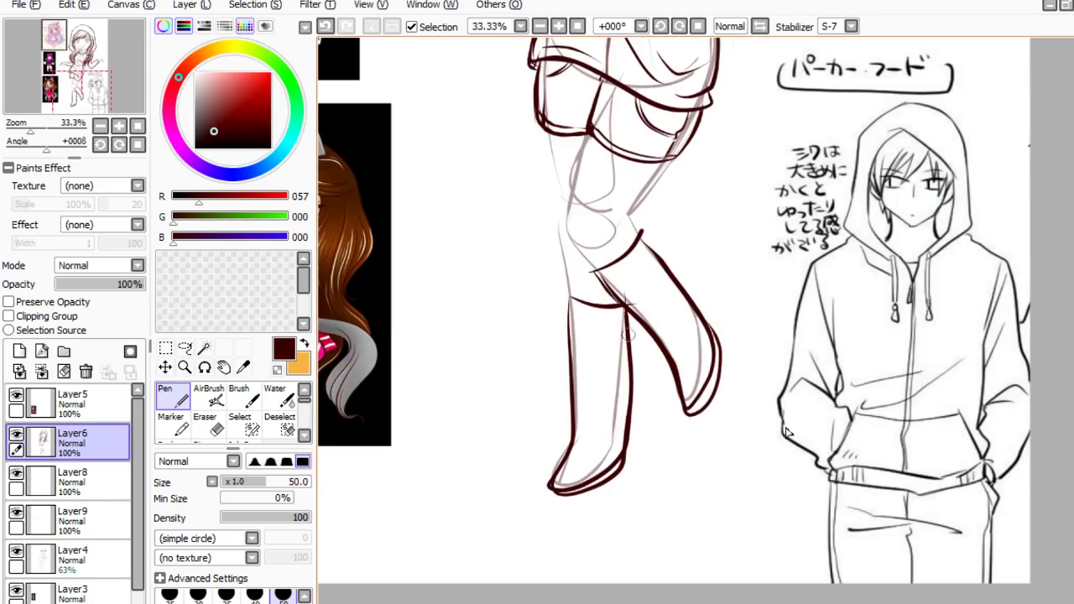
key("e")
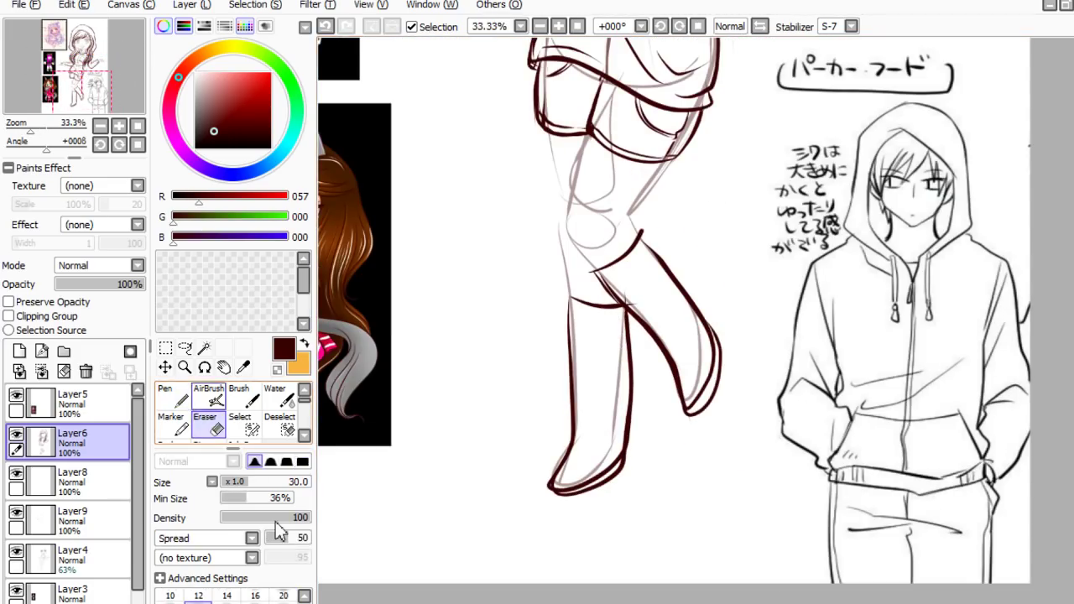
mouse_move(577, 435)
left_mouse_down()
mouse_move(552, 484)
mouse_move(605, 474)
mouse_move(634, 450)
mouse_move(575, 491)
mouse_move(633, 465)
left_mouse_up()
key("ctrl+z")
left_click_drag(567, 497, 655, 497)
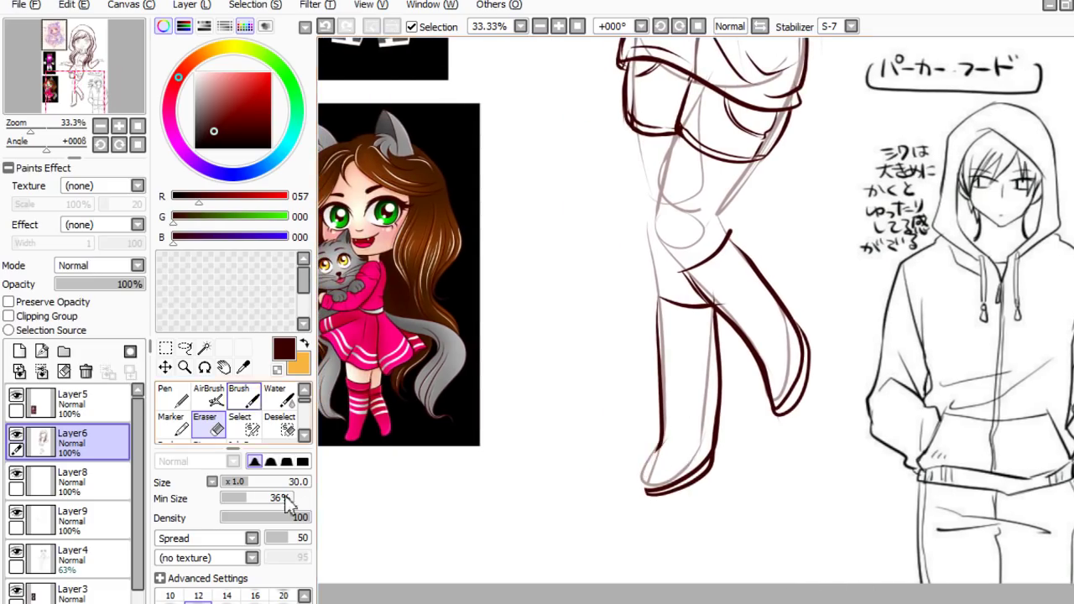
- Undo the redrawn toe outline and draw a curved line across the ankle of the left-hand boot with the pen
key("n")
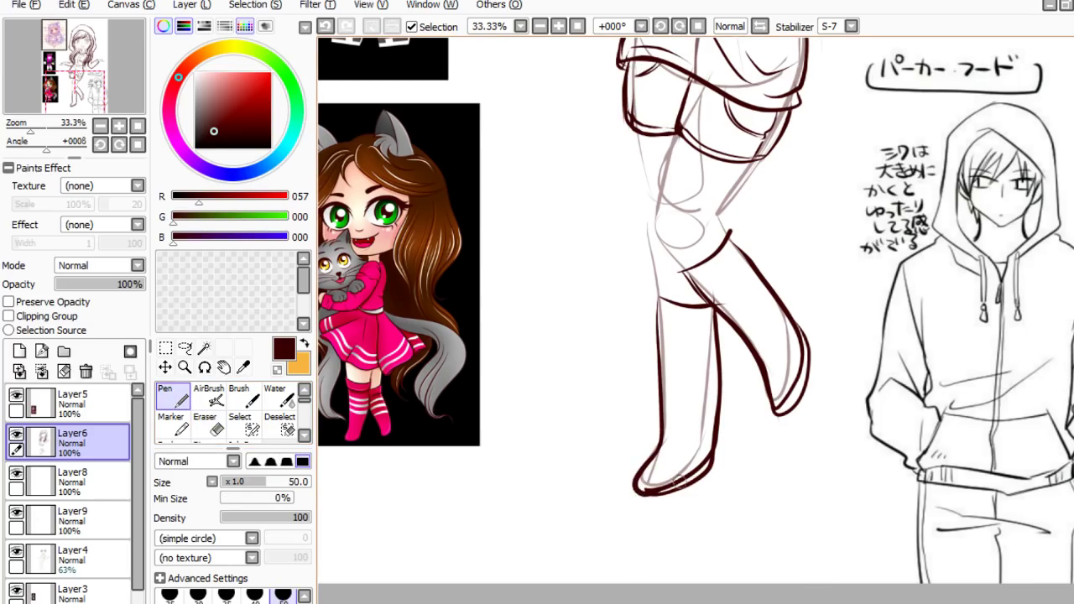
key("ctrl+z")
left_click_drag(660, 447, 705, 452)
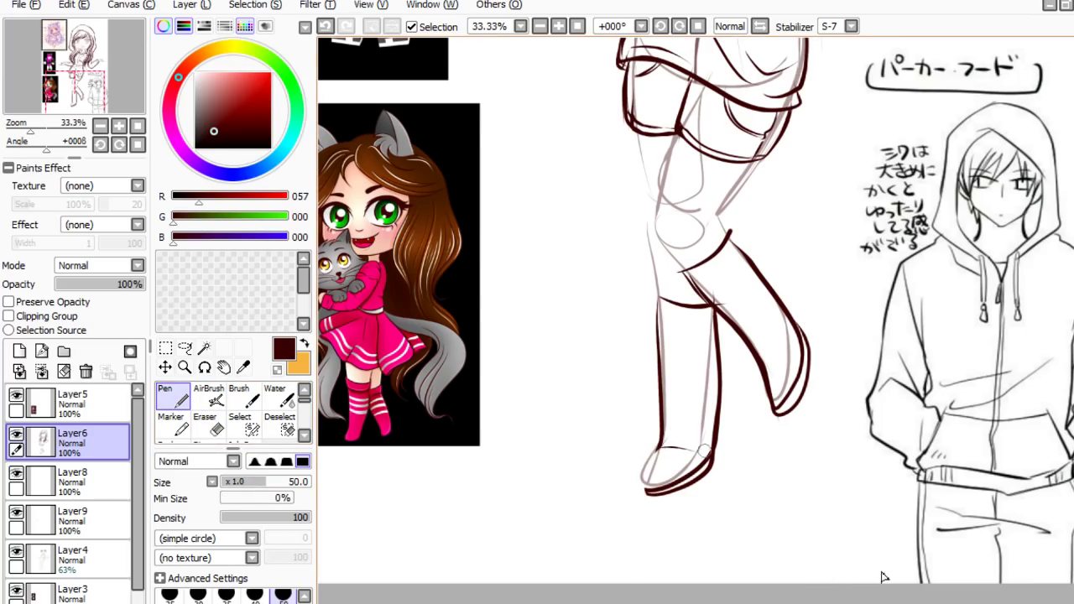
- Erase the remaining sole of the left-hand boot and redraw the foot with a rounded toe and sole
left_click(209, 426)
left_click_drag(642, 494, 703, 468)
key("n")
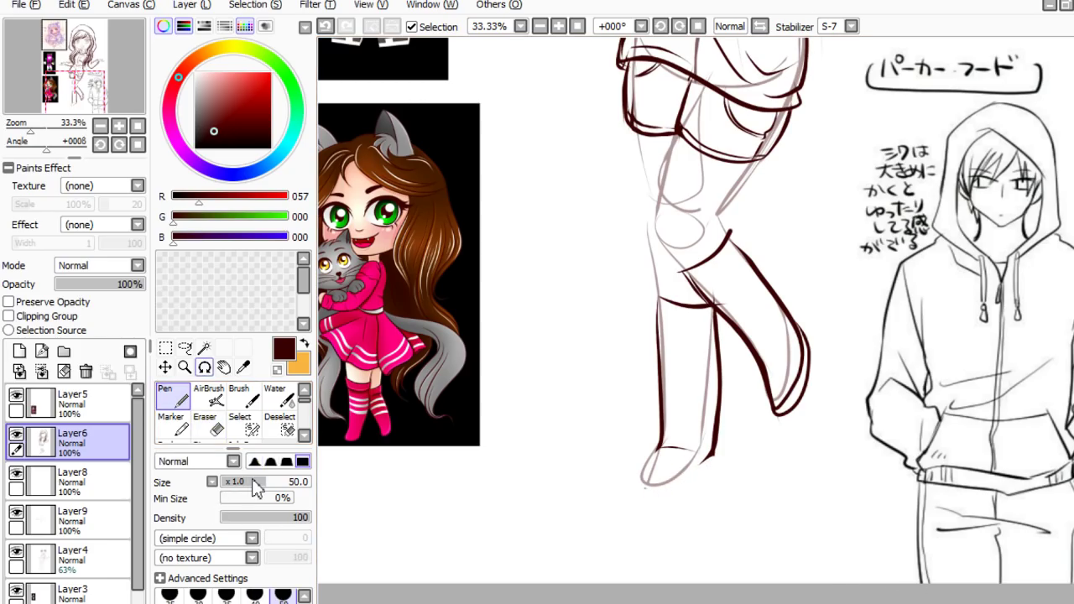
mouse_move(657, 493)
left_mouse_down()
mouse_move(709, 467)
mouse_move(716, 447)
mouse_move(680, 487)
left_mouse_up()
left_click_drag(711, 453, 682, 487)
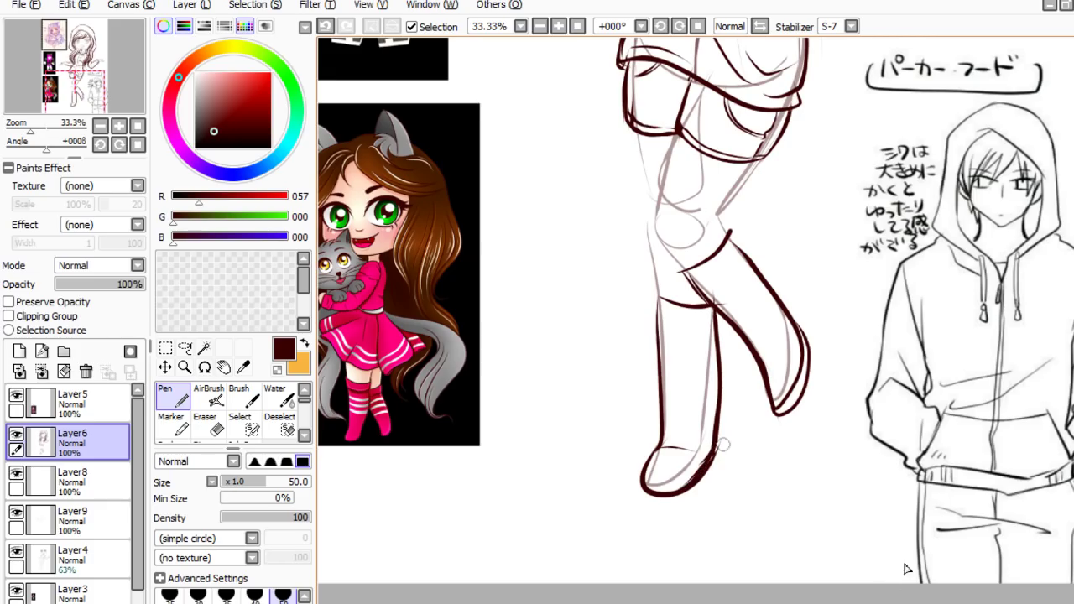
- Erase the doubled line inside the right-hand boot's foot and redraw the right edge of the left-hand boot's shaft closer to the leg
key("e")
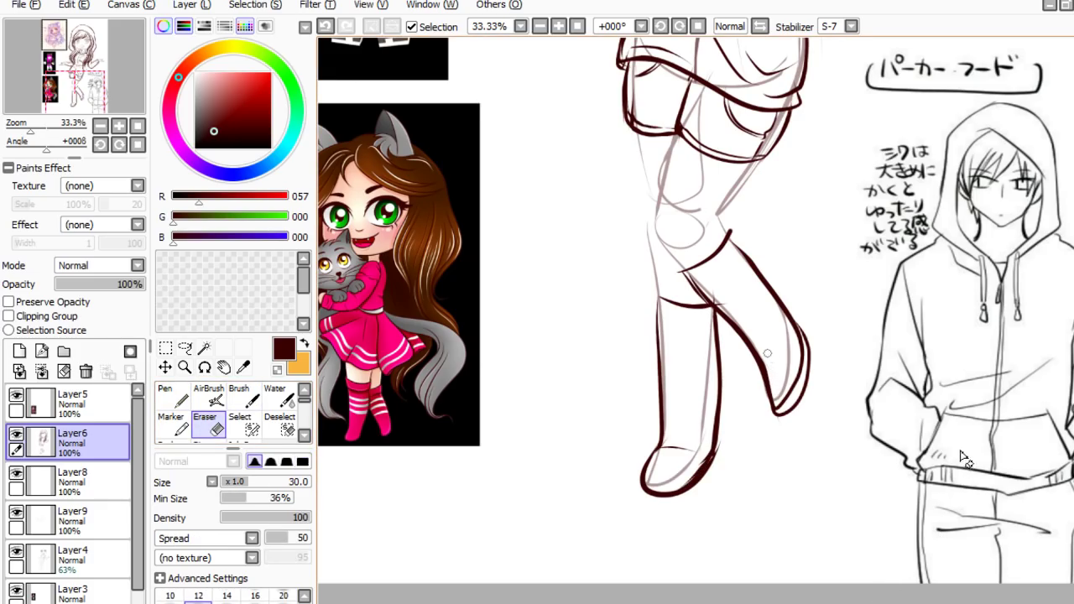
mouse_move(774, 400)
left_mouse_down()
mouse_move(795, 369)
mouse_move(777, 354)
left_mouse_up()
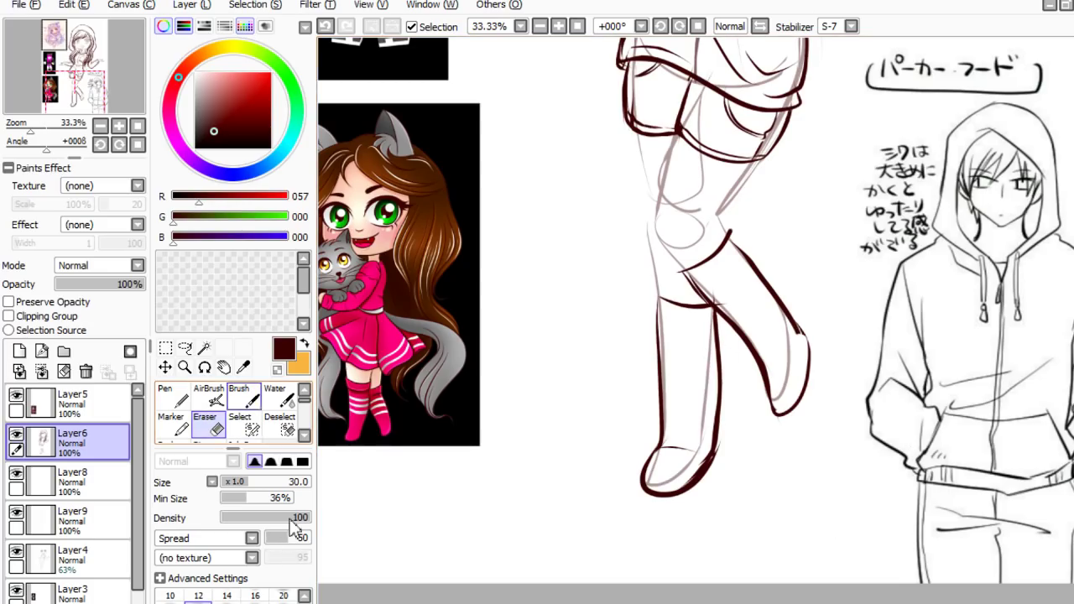
left_click_drag(721, 339, 712, 461)
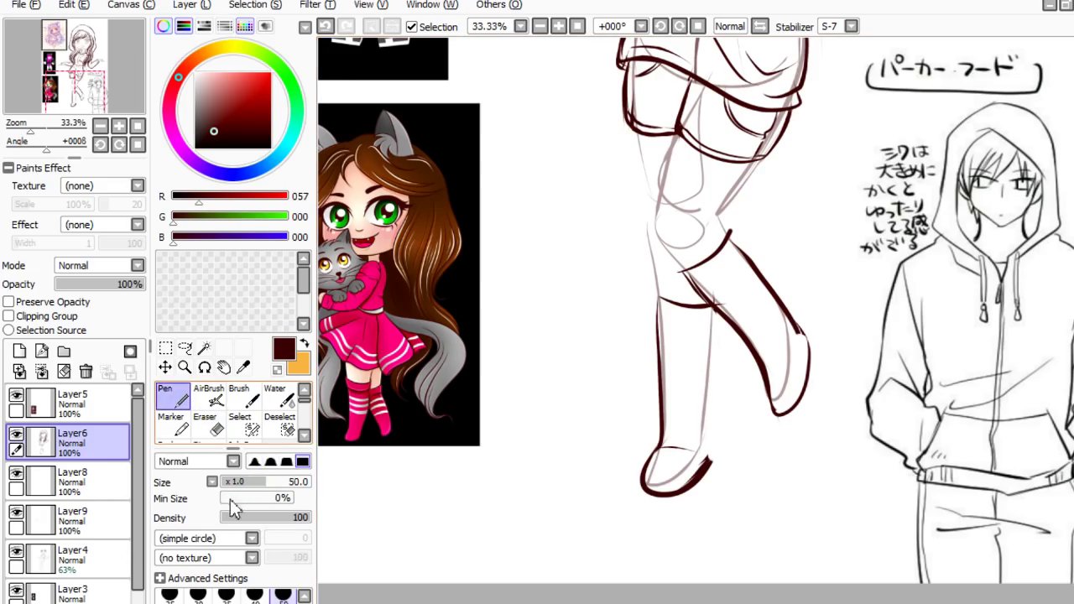
key("n")
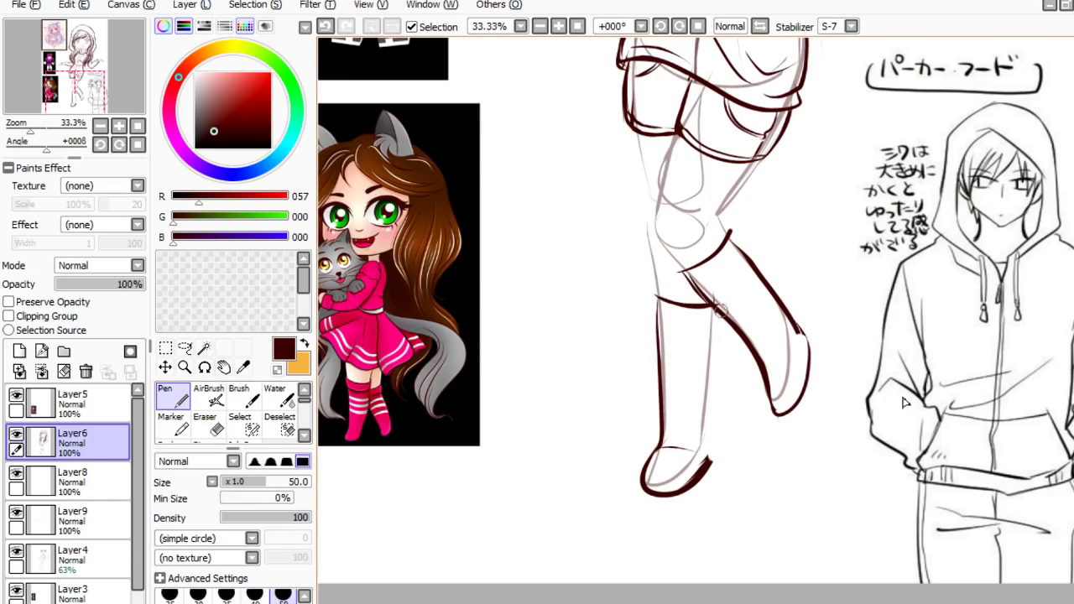
left_click_drag(720, 311, 707, 397)
left_click_drag(717, 341, 706, 436)
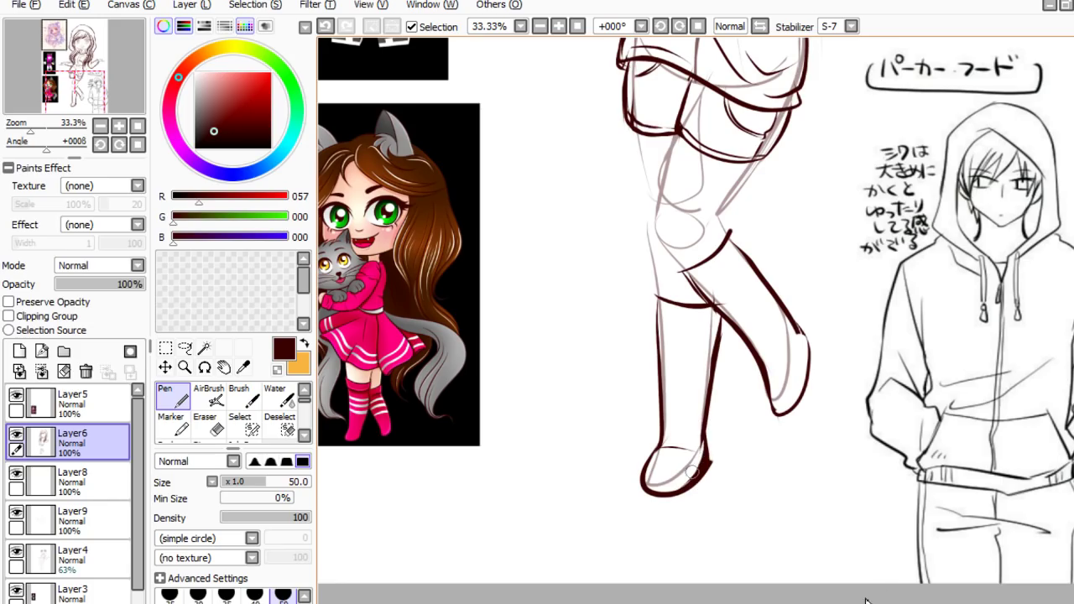
- Trim the heel and toe outlines of the left-hand boot with the eraser and refine the toe with the pen
key("e")
left_click_drag(713, 456, 702, 481)
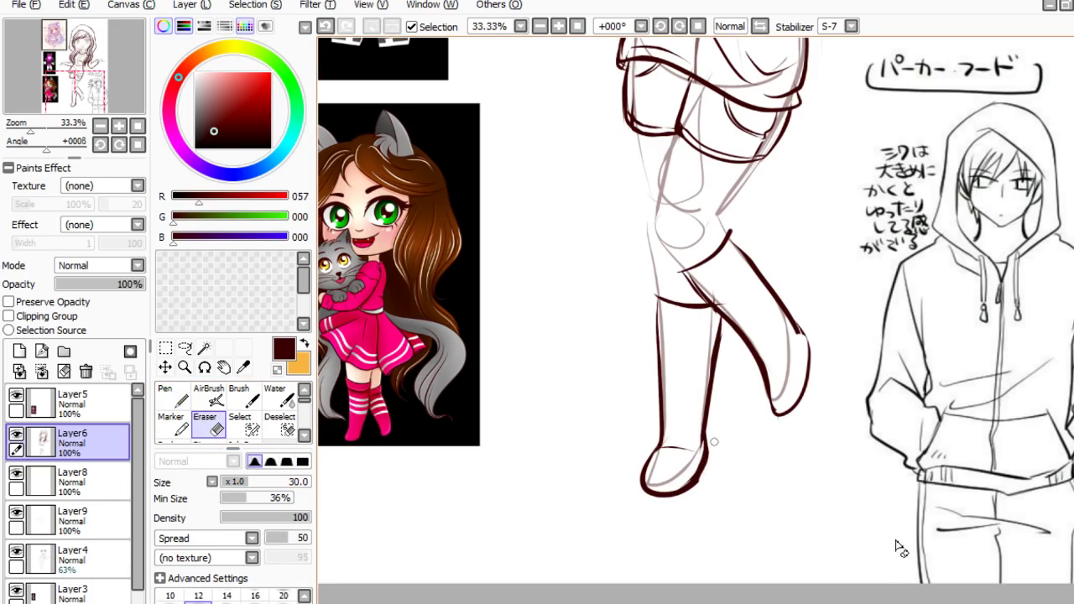
left_click_drag(715, 438, 696, 485)
left_click_drag(653, 446, 639, 488)
key("n")
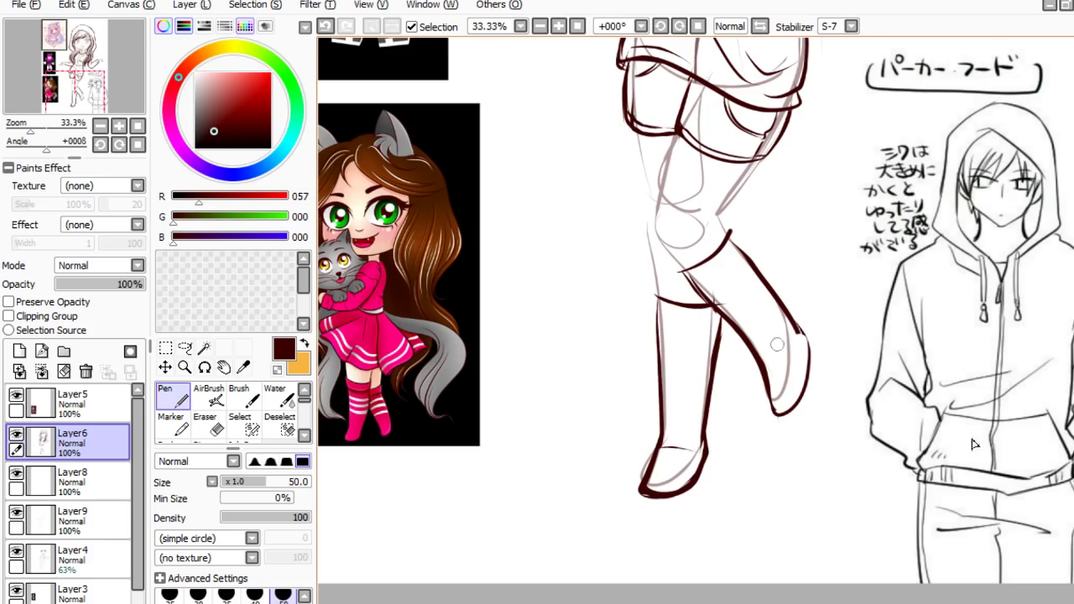
- Erase part of the right-hand boot's foot outline and redraw its sole and toe with the pen
key("e")
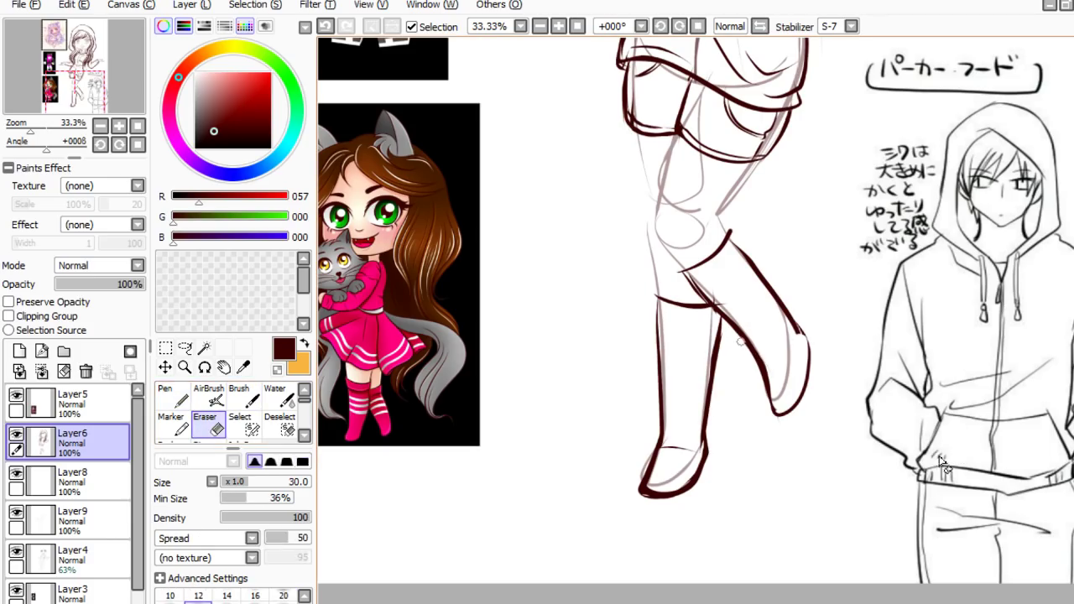
key("n")
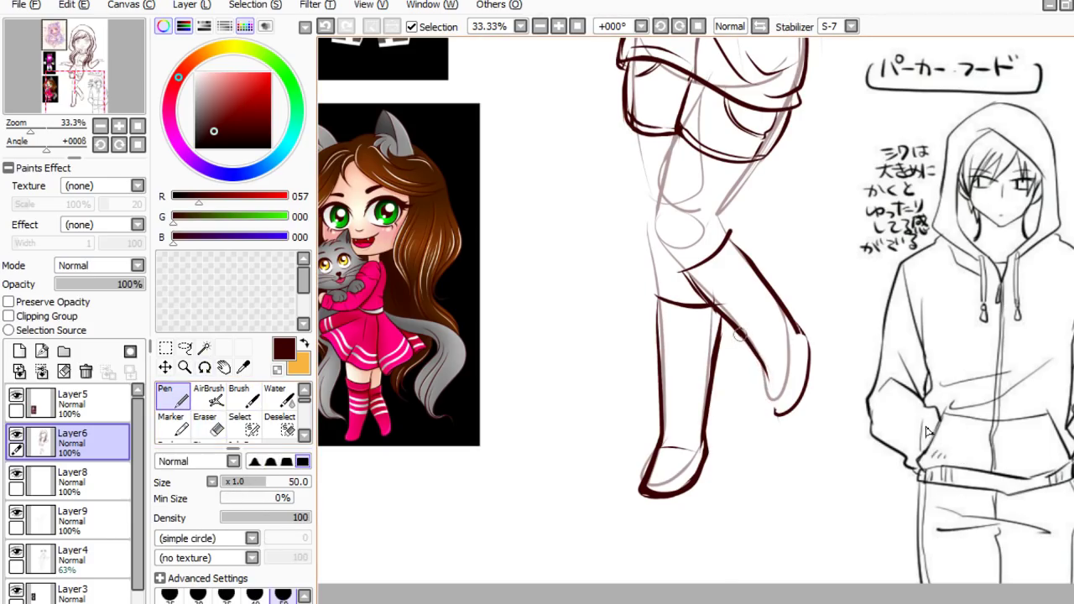
mouse_move(761, 366)
left_mouse_down()
mouse_move(778, 411)
mouse_move(804, 386)
mouse_move(806, 338)
left_mouse_up()
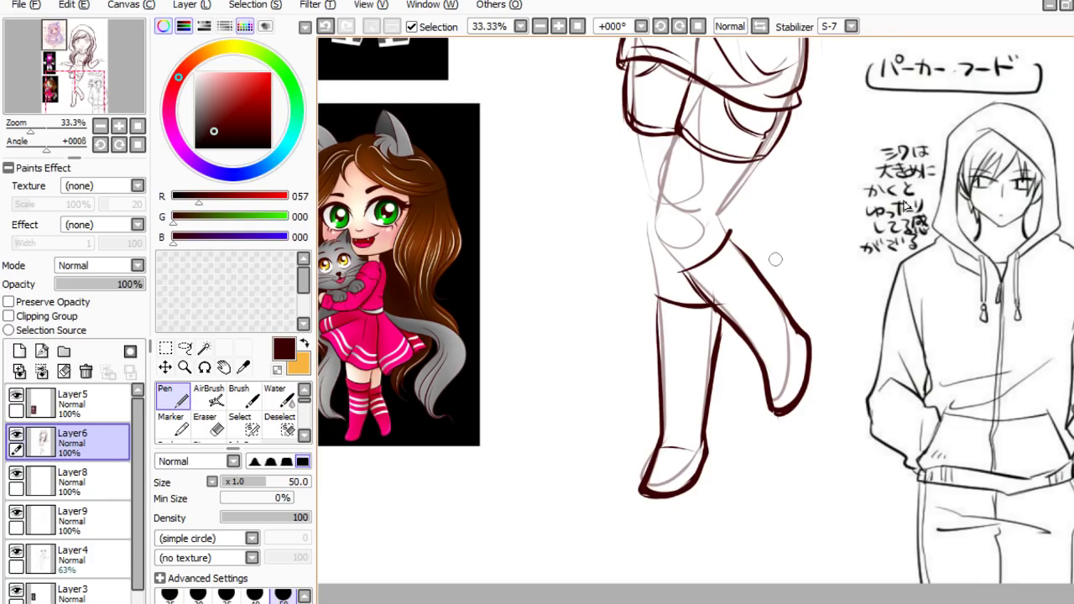
- Examine the boots and legs of the blocky game character reference, and return to the drawn legs
scroll(776, 260, "down", 2)
scroll(775, 260, "up", 5)
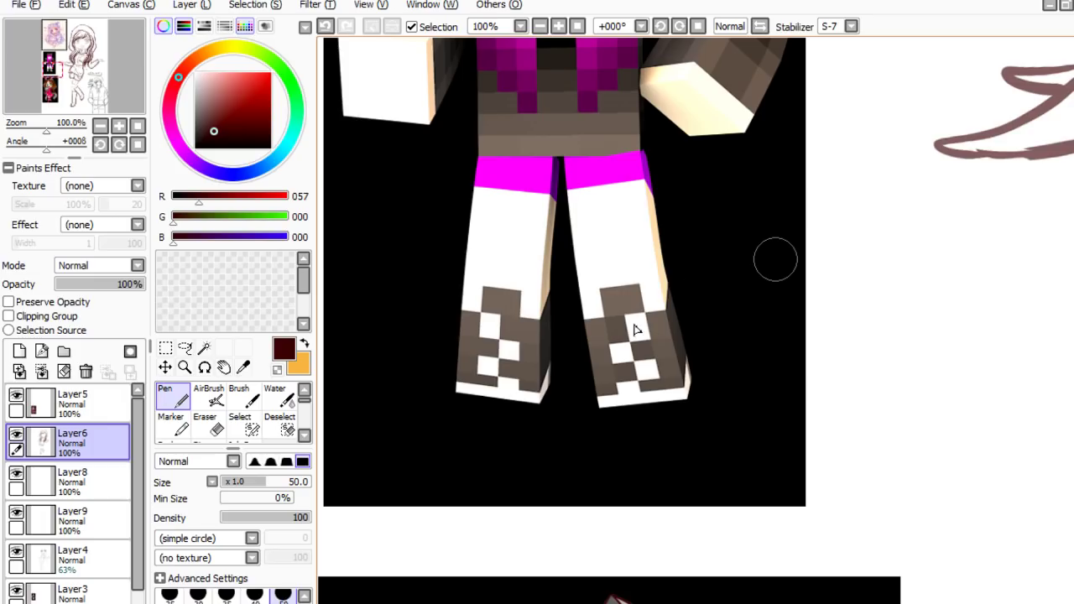
scroll(690, 364, "down", 3)
left_click_drag(870, 574, 812, 529)
scroll(782, 481, "down", 1)
scroll(787, 488, "up", 1)
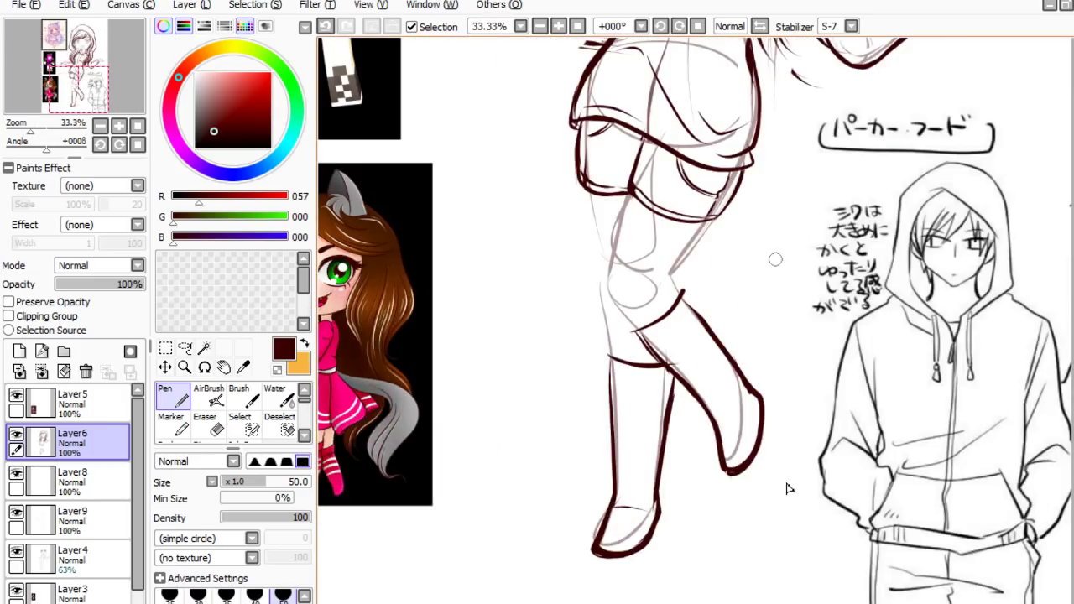
- Draw a vertical seam line down the standing leg's boot, from just below the cuff to the ankle
left_click_drag(627, 362, 624, 497)
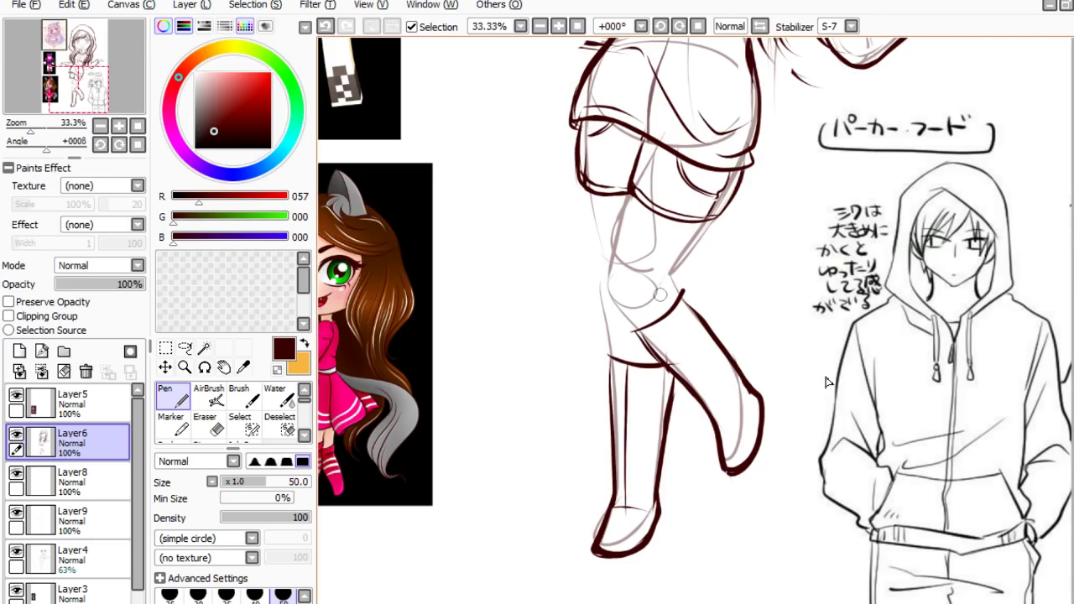
scroll(826, 382, "down", 1)
scroll(797, 352, "up", 1)
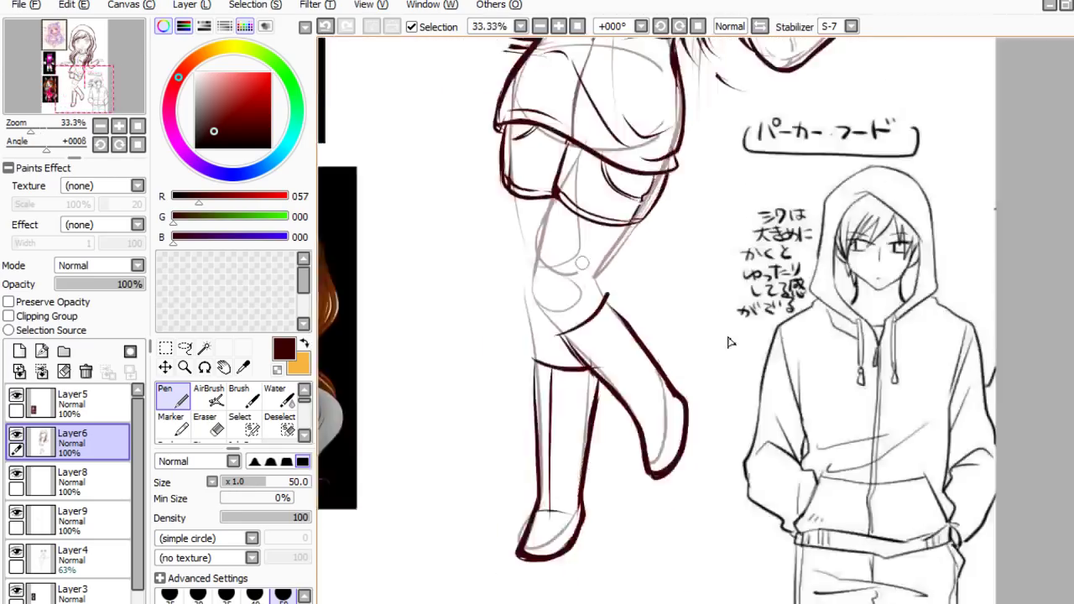
- Re-ink both shaft edges of the raised boot and erase the stray lines where it overlaps the standing boot
scroll(774, 325, "up", 1)
left_click_drag(575, 334, 633, 428)
key("ctrl+z")
left_click_drag(569, 332, 633, 419)
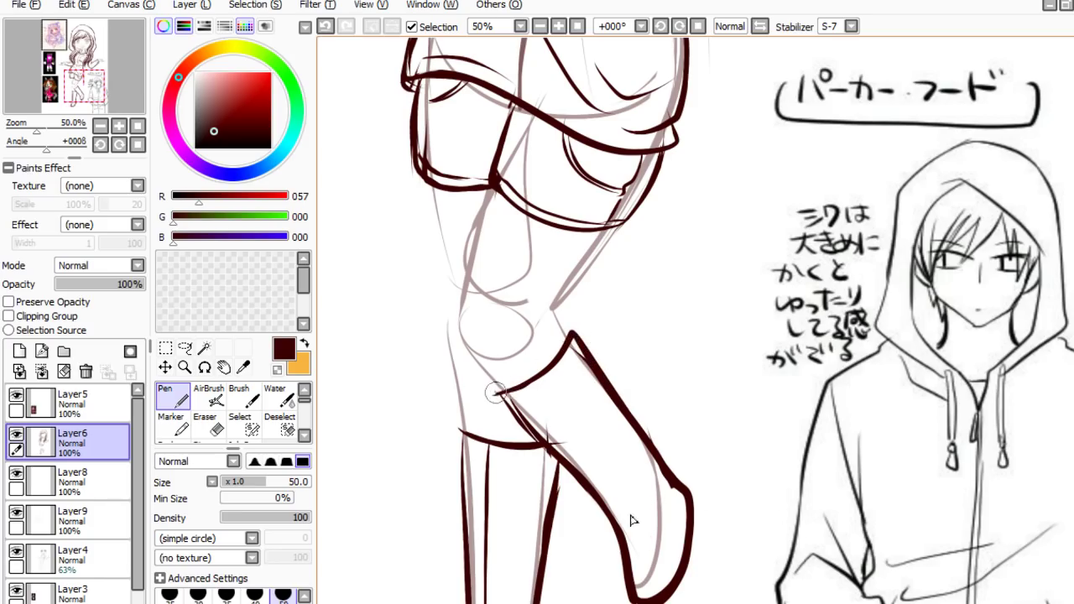
key("e")
mouse_move(502, 404)
left_mouse_down()
mouse_move(541, 458)
mouse_move(538, 446)
left_mouse_up()
left_click(175, 397)
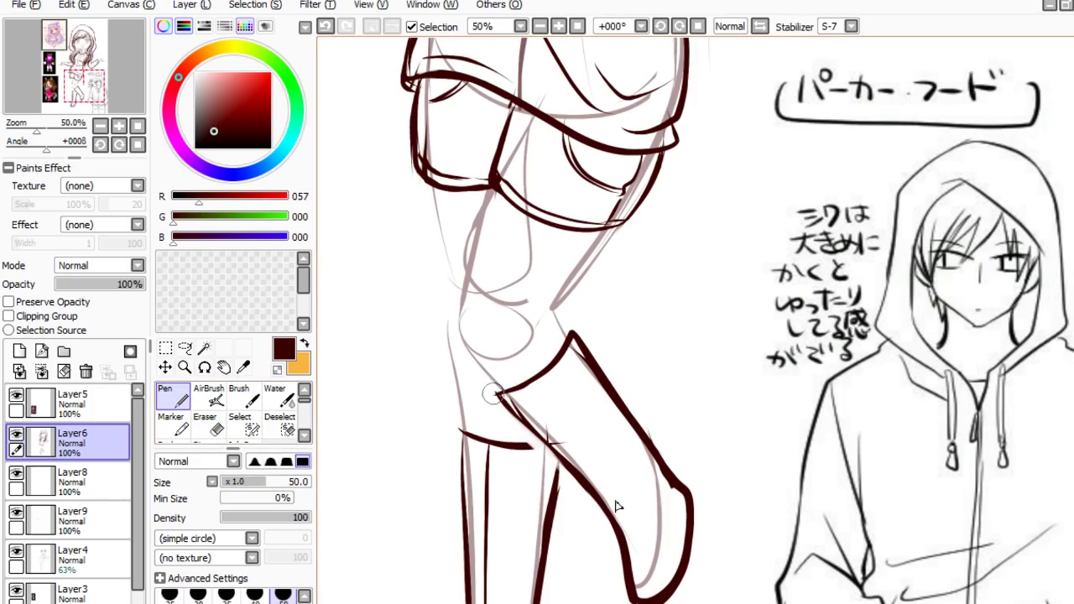
left_click_drag(497, 396, 581, 478)
- Strengthen the upper side edges and the outer cuff corner of the standing boot
mouse_move(460, 457)
left_mouse_down()
mouse_move(462, 432)
mouse_move(541, 449)
mouse_move(551, 518)
left_mouse_up()
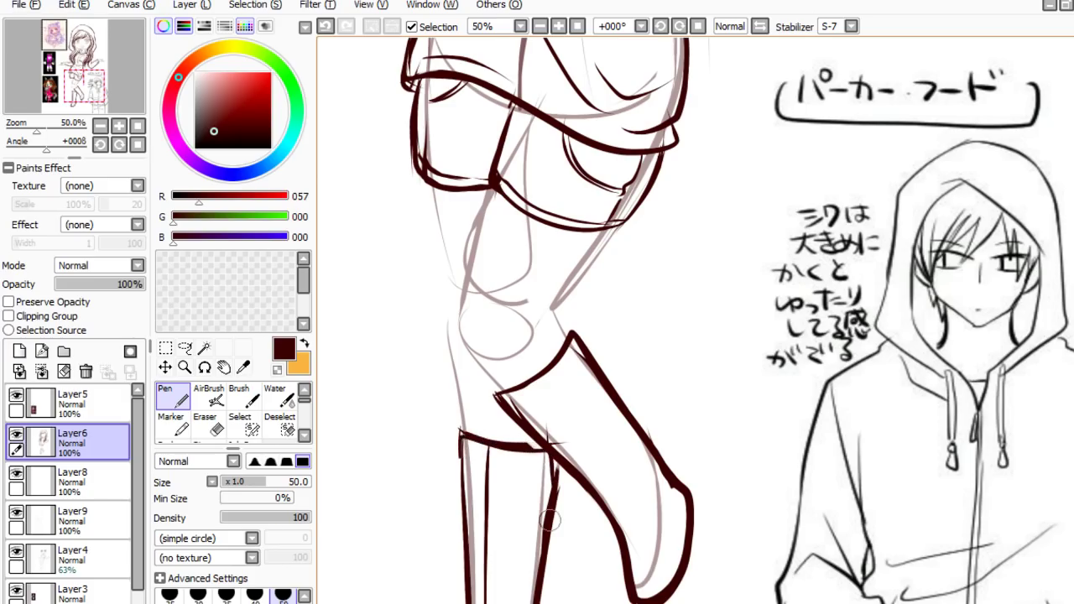
key("ctrl+z")
left_click_drag(560, 462, 553, 485)
left_click_drag(459, 461, 458, 436)
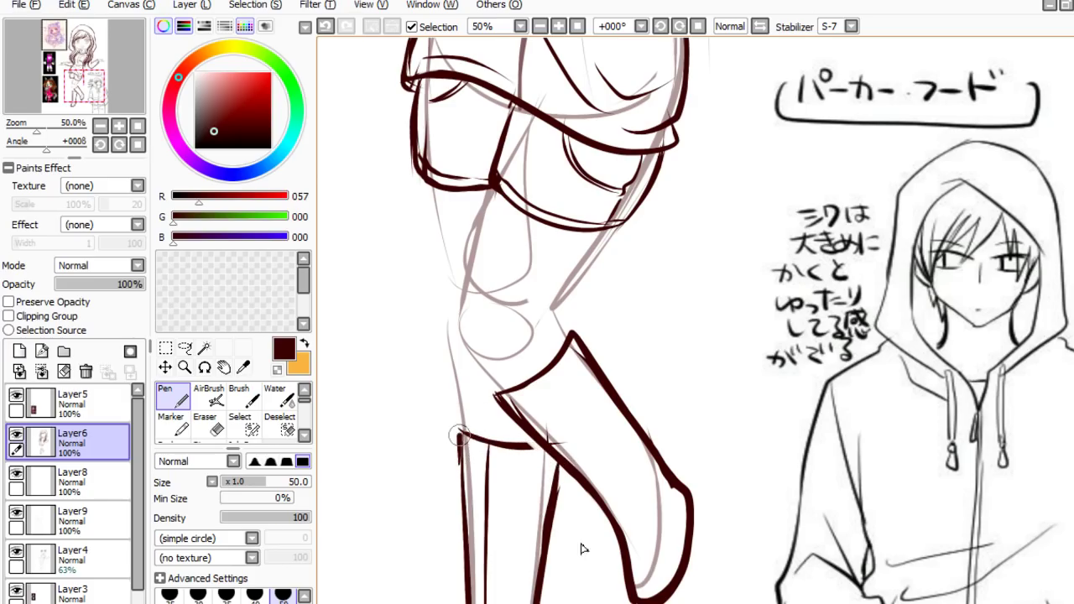
- Add curved ankle lines separating the shaft from the foot on both boots
scroll(746, 506, "down", 3)
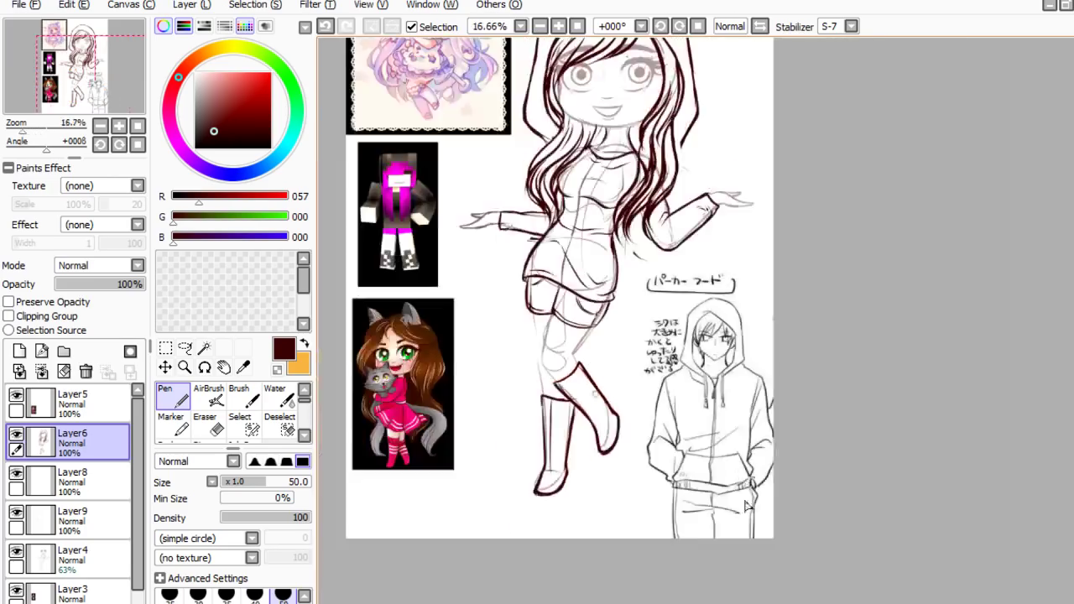
scroll(746, 506, "up", 1)
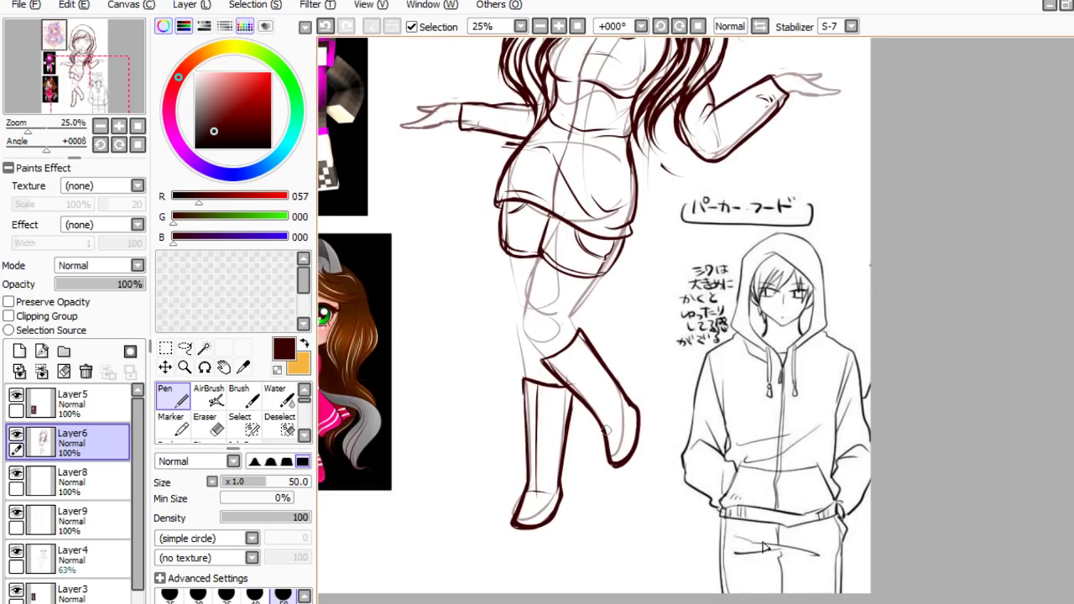
key("ctrl+z")
key("ctrl+y")
key("ctrl+z")
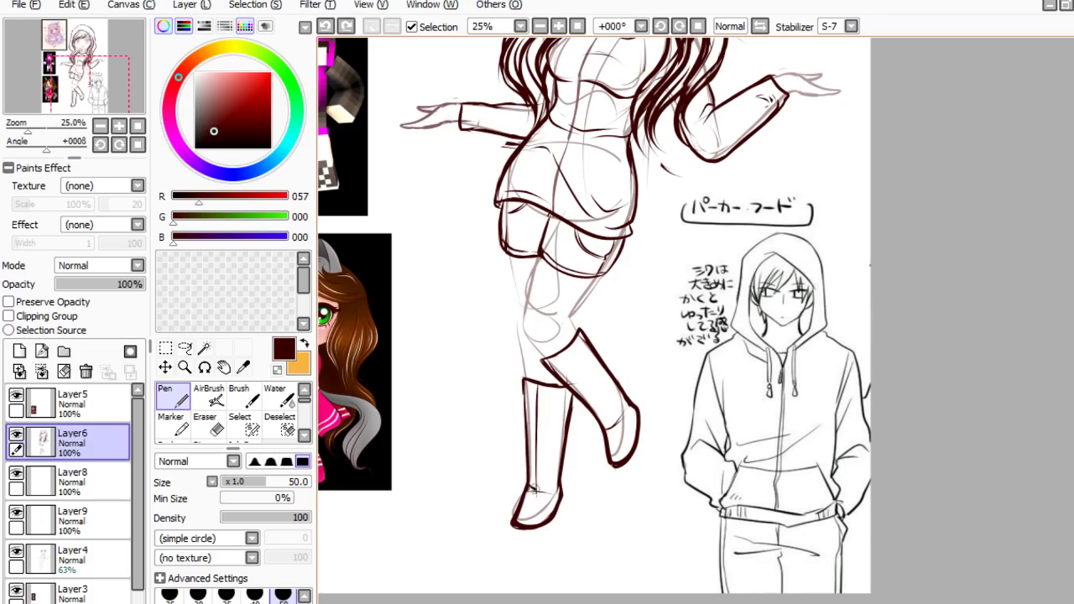
key("ctrl+y")
scroll(798, 580, "down", 1)
scroll(873, 579, "up", 2)
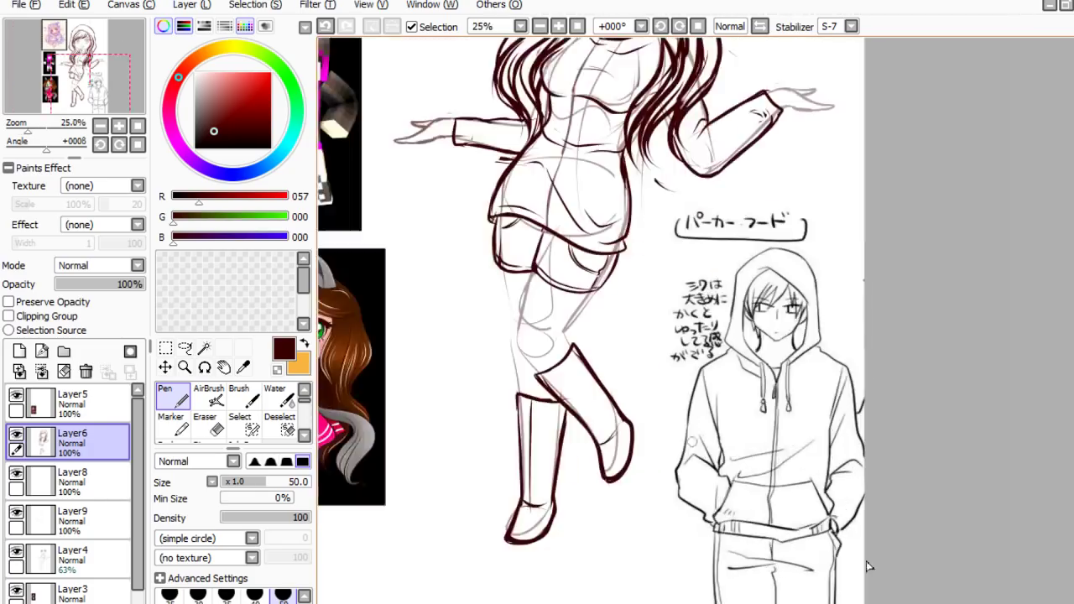
- Draw a lengthwise seam line down the raised boot from the cuff to the ankle line
key("e")
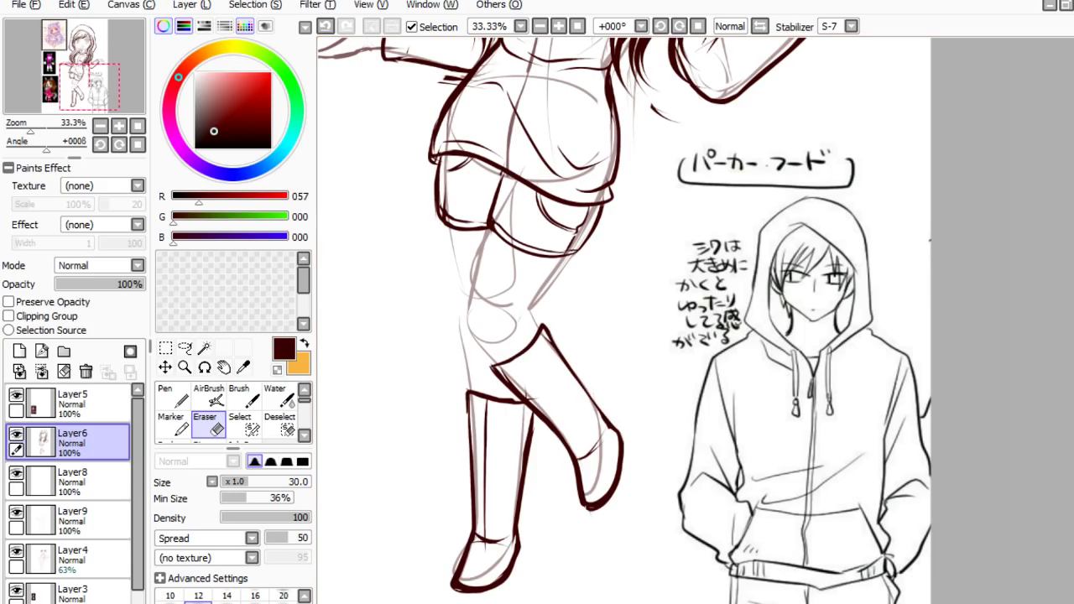
scroll(598, 438, "down", 1)
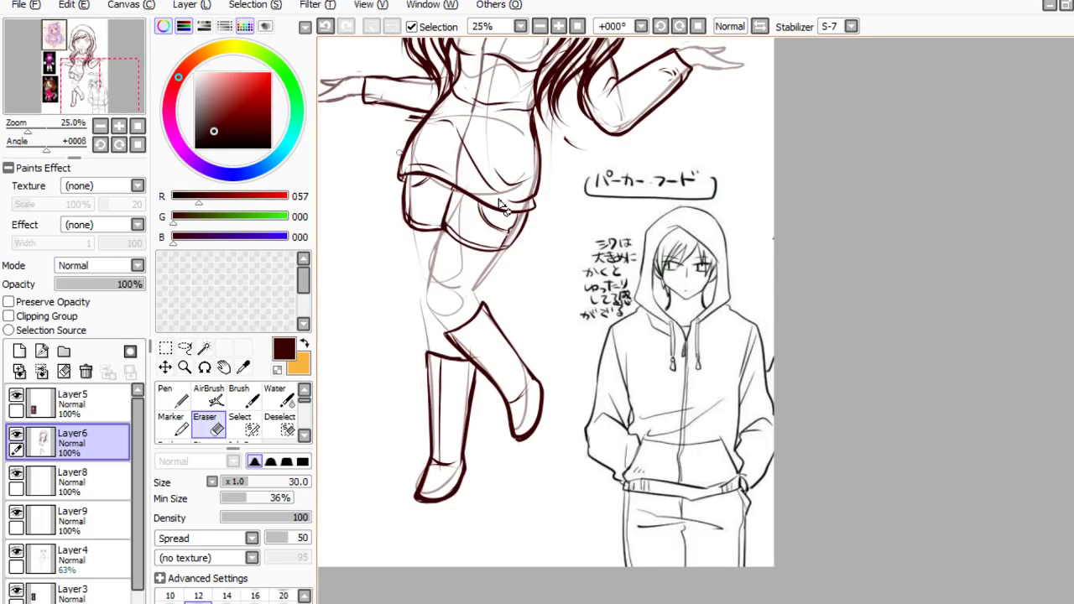
scroll(501, 206, "down", 2)
scroll(579, 369, "up", 3)
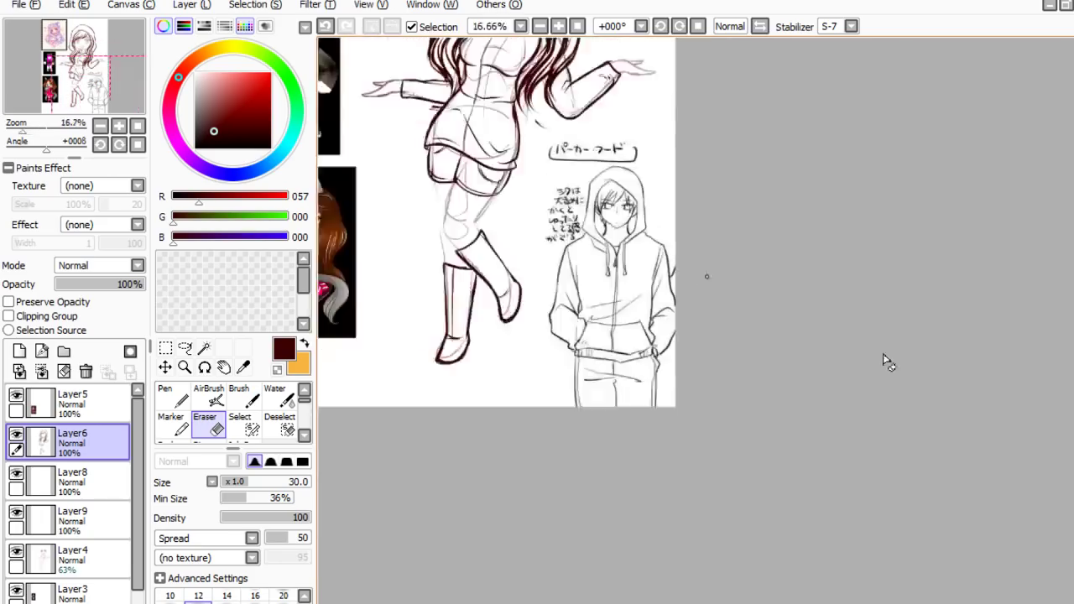
scroll(579, 369, "up", 1)
left_click(166, 398)
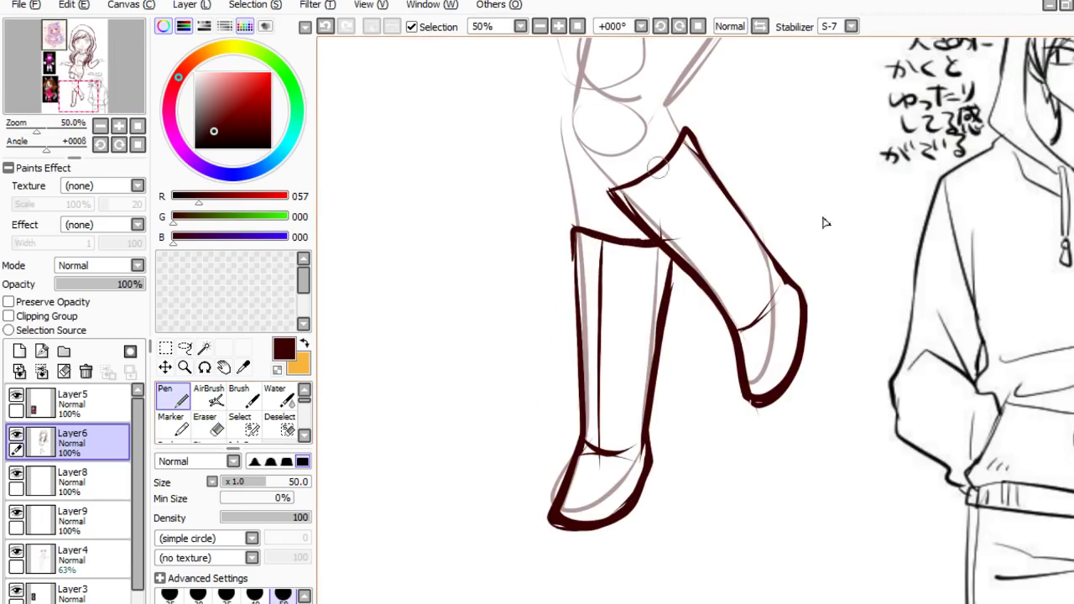
left_click_drag(644, 191, 740, 304)
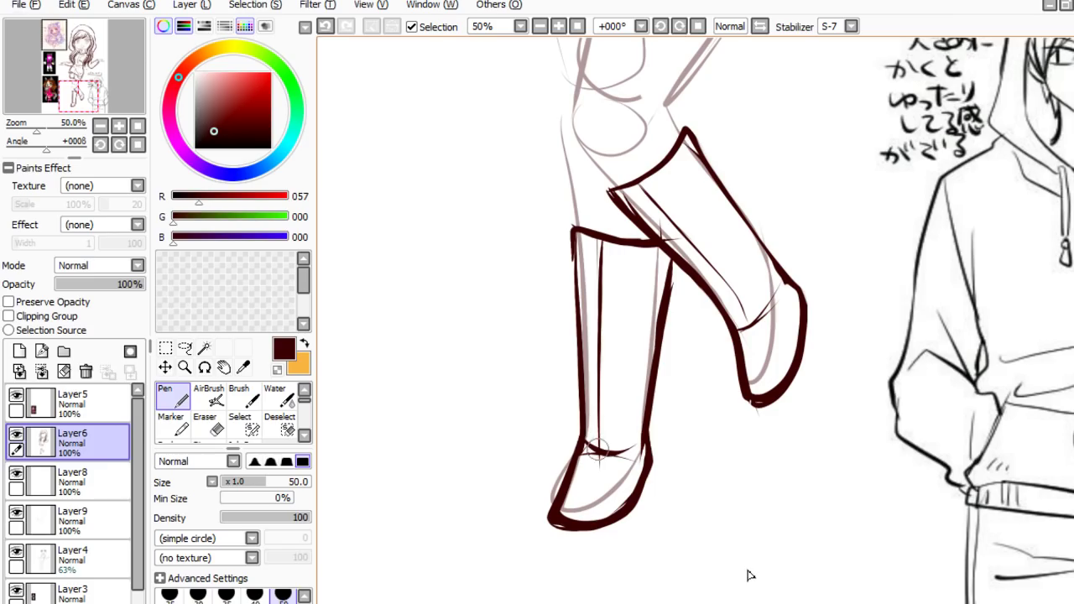
- Draw a slanted flap line from the standing boot's seam up to its cuff, and thicken the boot's outer edge
mouse_move(599, 399)
left_mouse_down()
mouse_move(620, 240)
mouse_move(637, 232)
left_mouse_up()
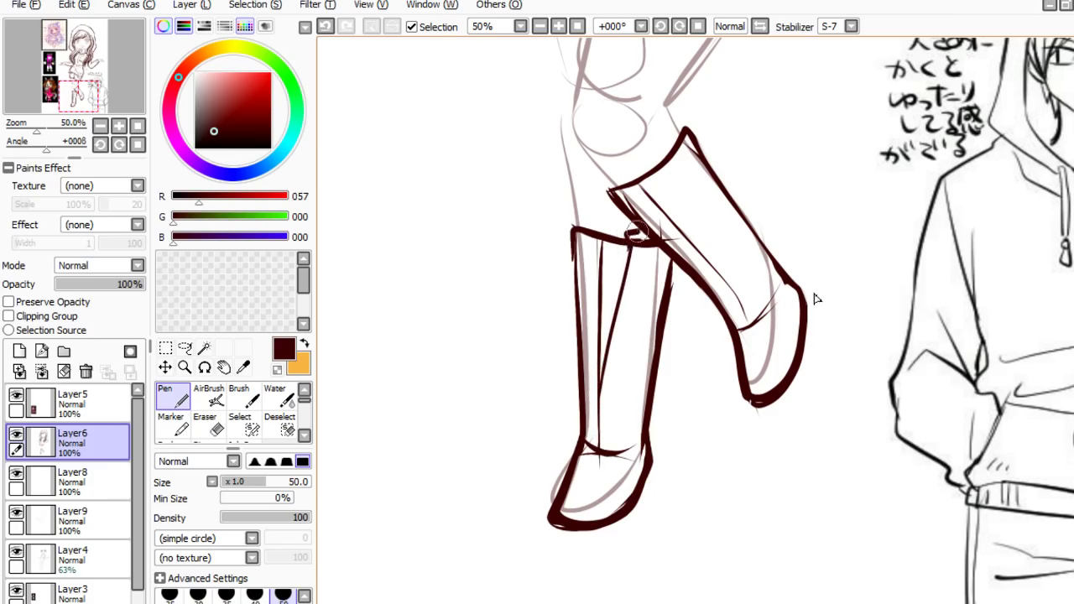
mouse_move(595, 394)
left_mouse_down()
mouse_move(588, 215)
mouse_move(584, 332)
left_mouse_up()
key("ctrl+z")
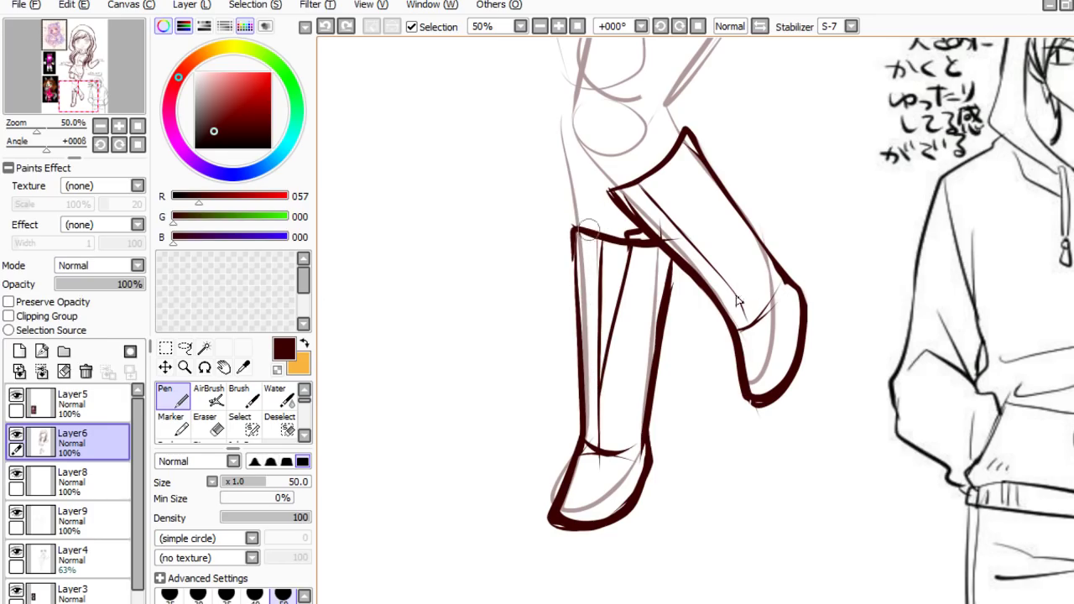
left_click_drag(574, 231, 582, 398)
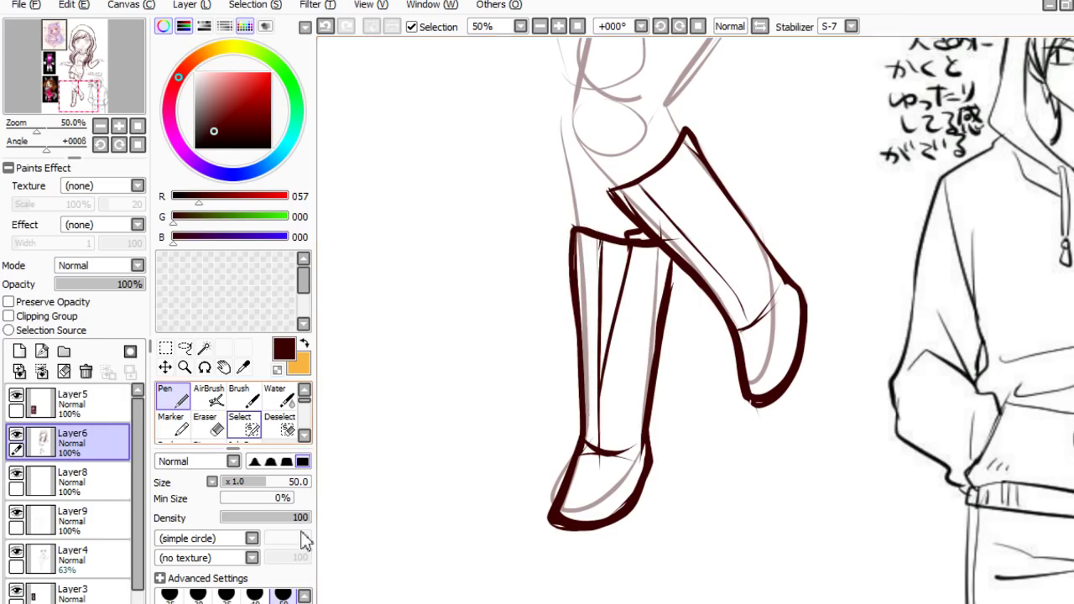
- Erase the standing boot's cuff around the seam and redraw it as a narrow V-shaped opening with a lower inner edge
left_click(216, 422)
mouse_move(610, 227)
left_mouse_down()
mouse_move(617, 242)
mouse_move(627, 235)
mouse_move(645, 247)
mouse_move(624, 220)
left_mouse_up()
key("n")
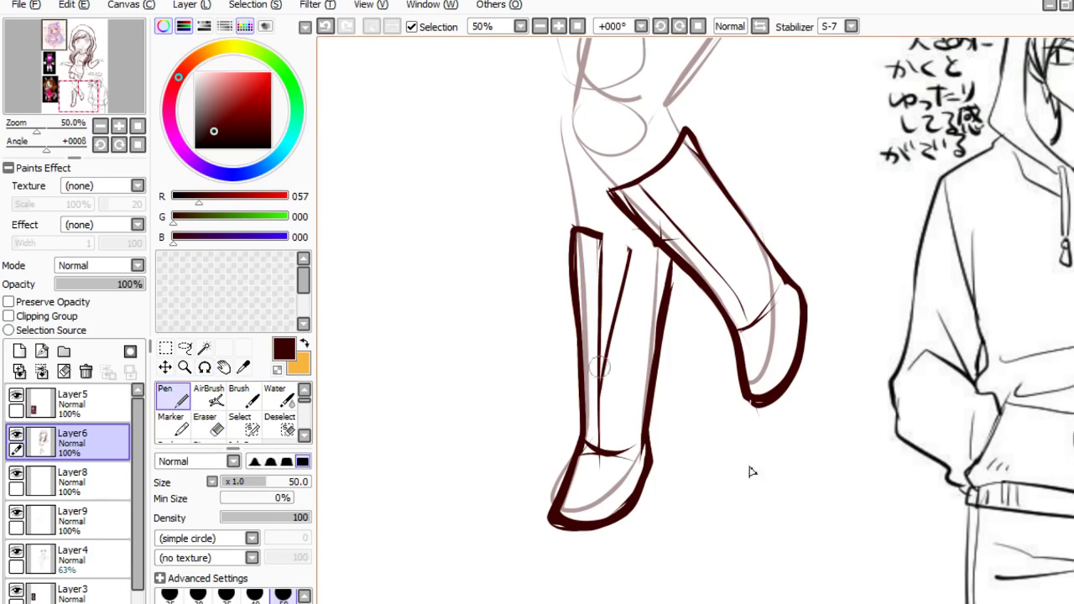
mouse_move(601, 384)
left_mouse_down()
mouse_move(626, 244)
mouse_move(644, 243)
mouse_move(627, 241)
mouse_move(658, 238)
left_mouse_up()
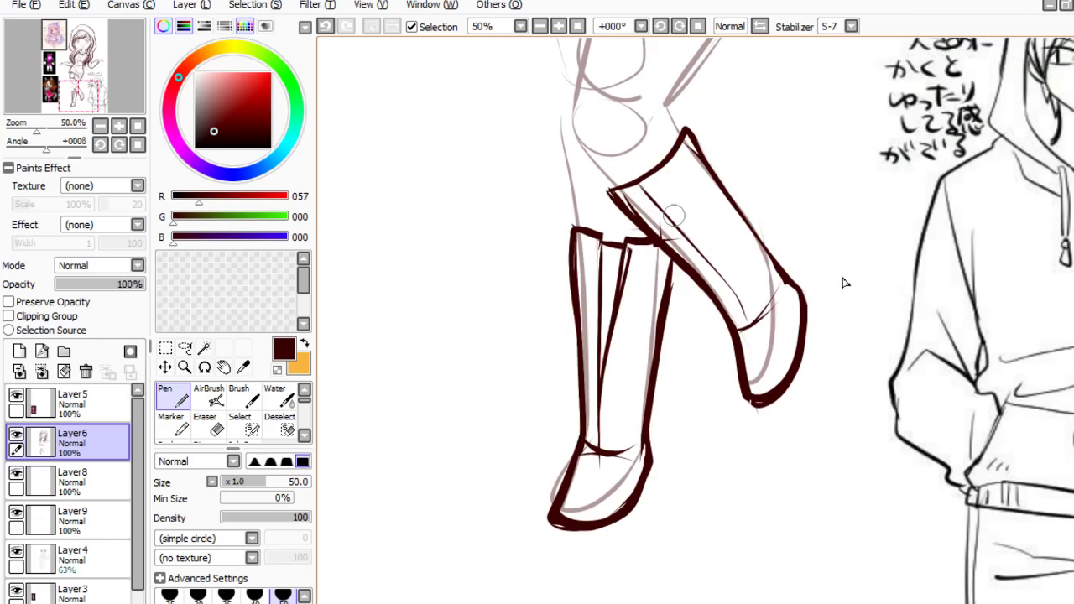
left_click_drag(600, 299, 597, 401)
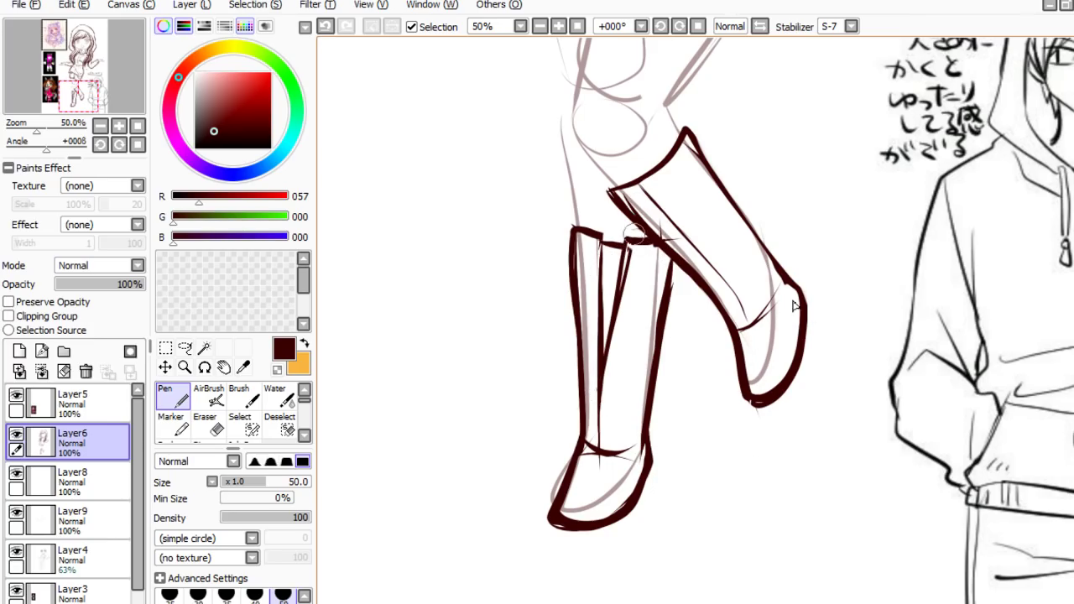
- Erase part of the raised boot's cuff and redraw it with a matching V-shaped front opening
scroll(762, 382, "down", 3)
scroll(796, 287, "up", 3)
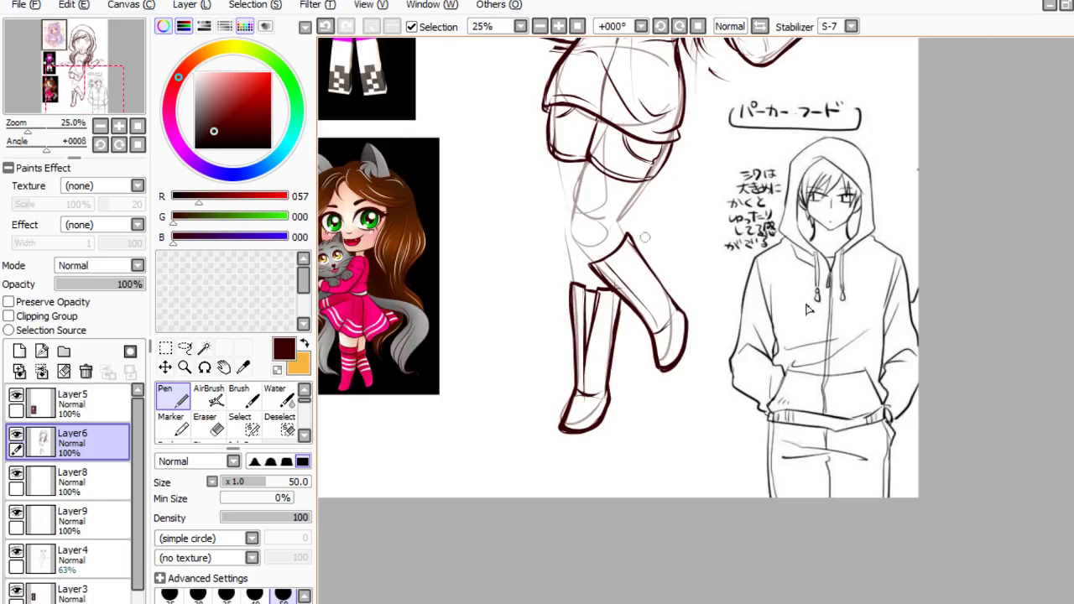
key("e")
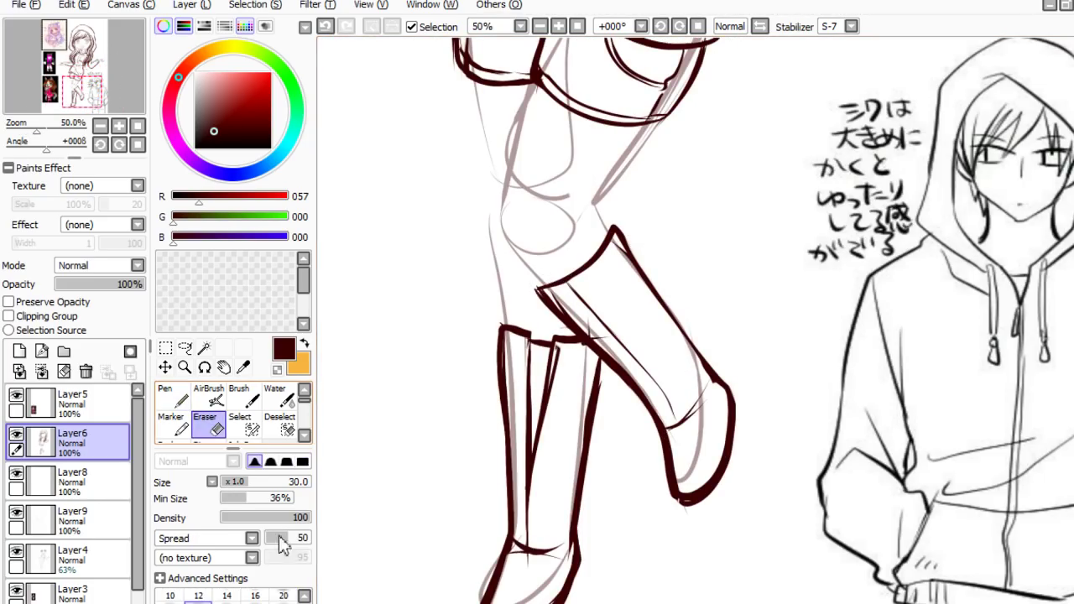
mouse_move(562, 280)
left_mouse_down()
mouse_move(589, 312)
mouse_move(588, 263)
mouse_move(552, 282)
mouse_move(616, 351)
left_mouse_up()
left_click(176, 397)
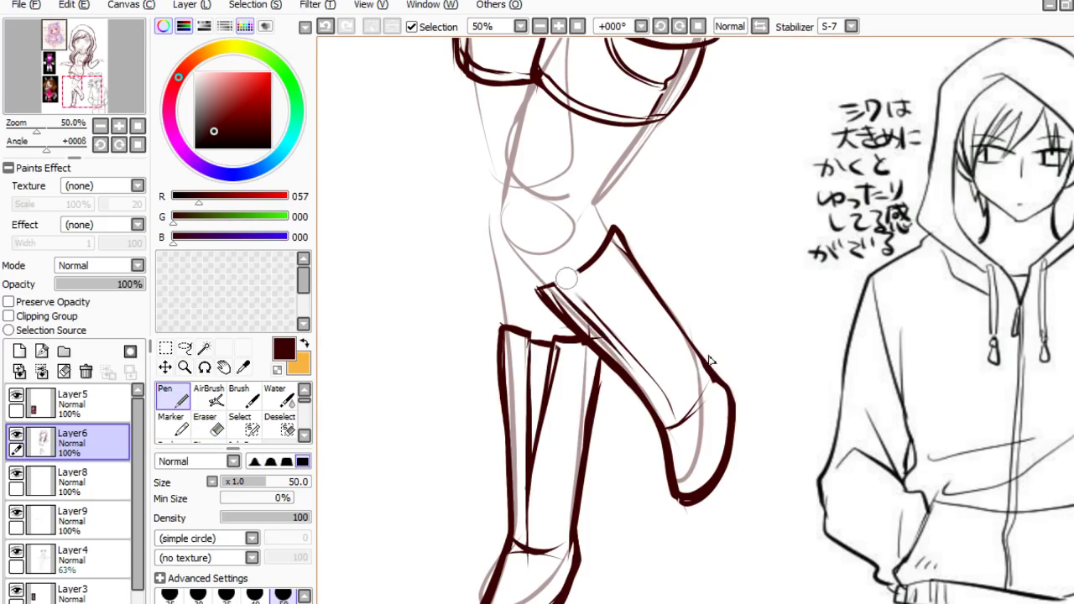
key("ctrl+z")
left_click_drag(553, 284, 647, 381)
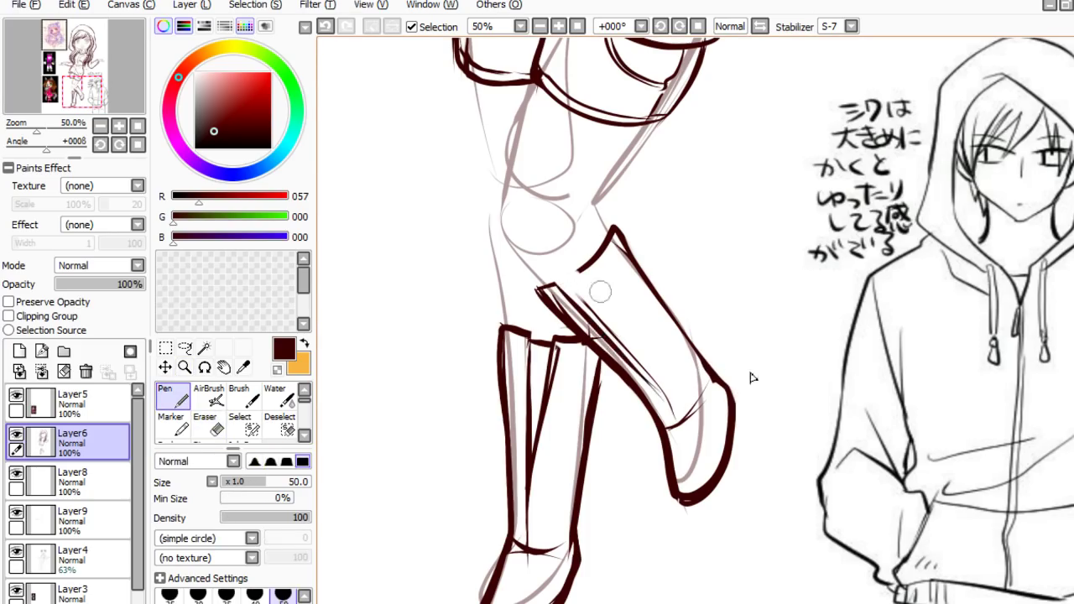
left_click_drag(580, 272, 667, 404)
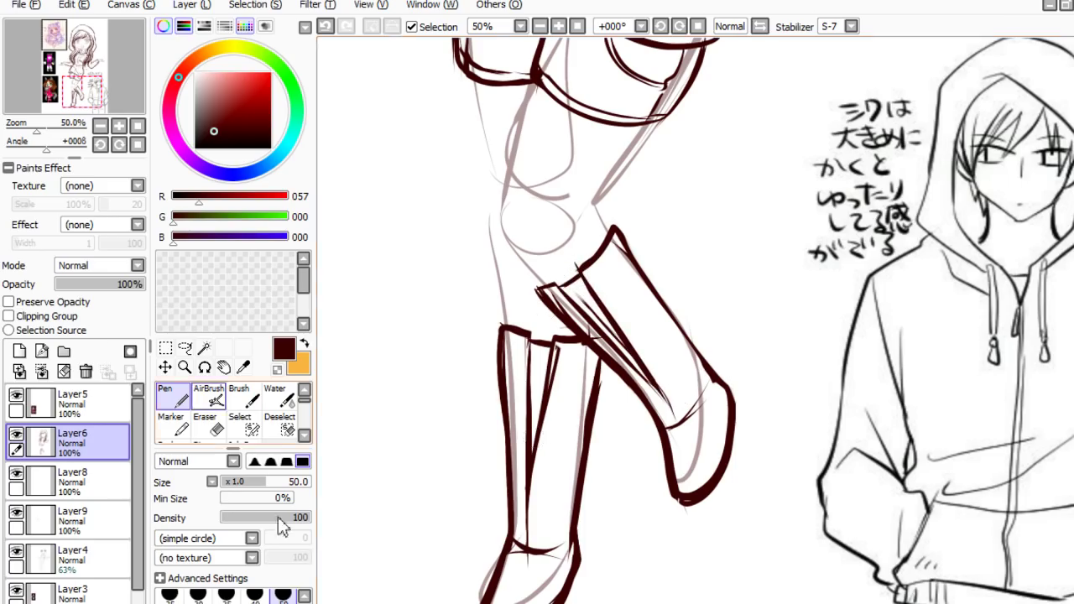
- Lasso the opening lines on the standing boot and transform the selection to make the opening slightly narrower
left_click(185, 348)
left_click(208, 426)
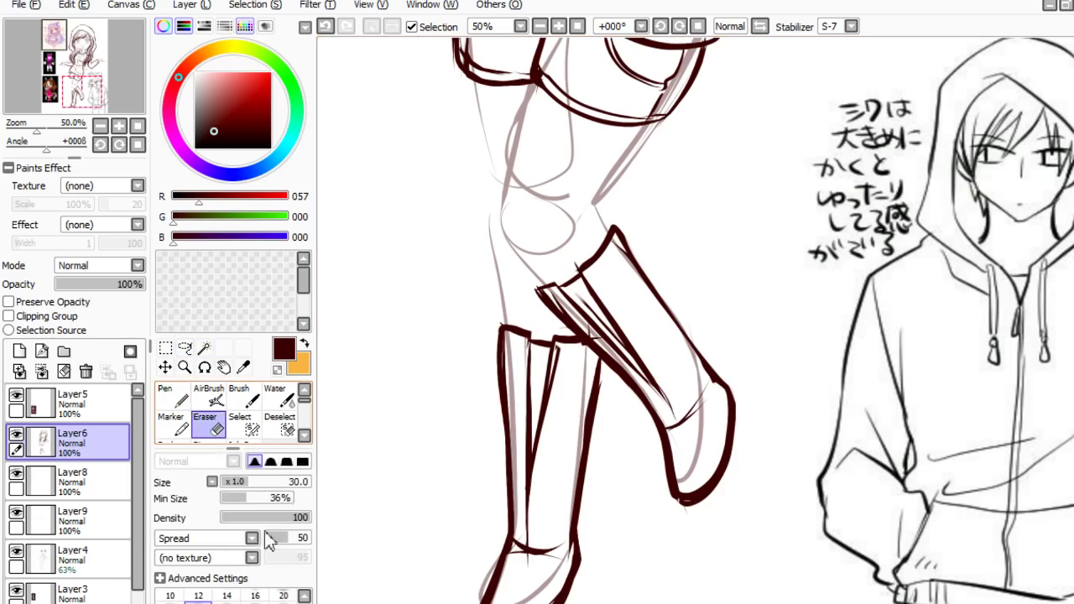
left_click(165, 347)
key("l")
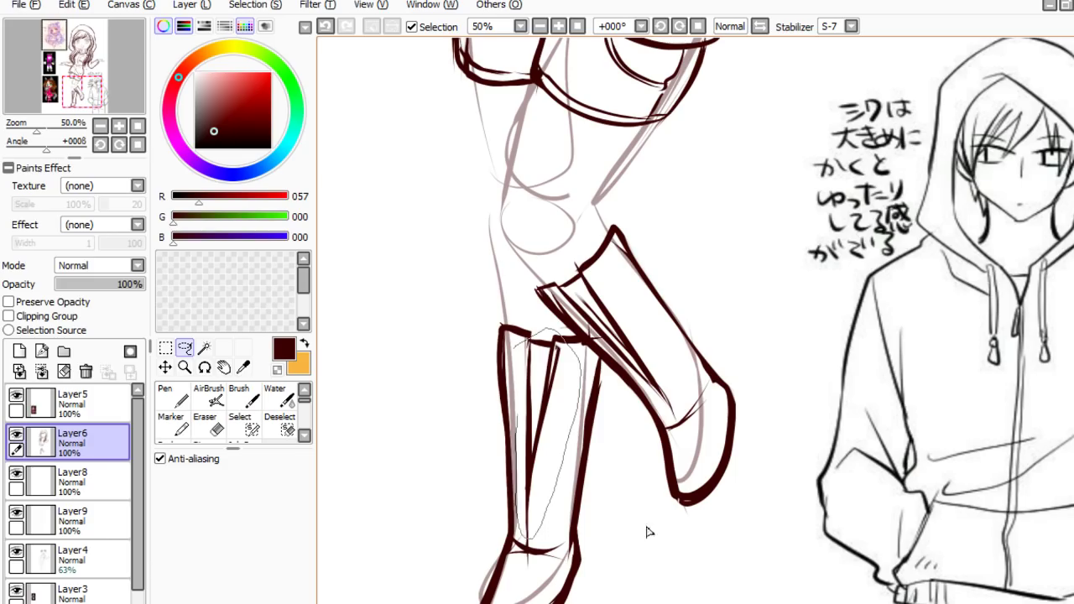
key("ctrl+t")
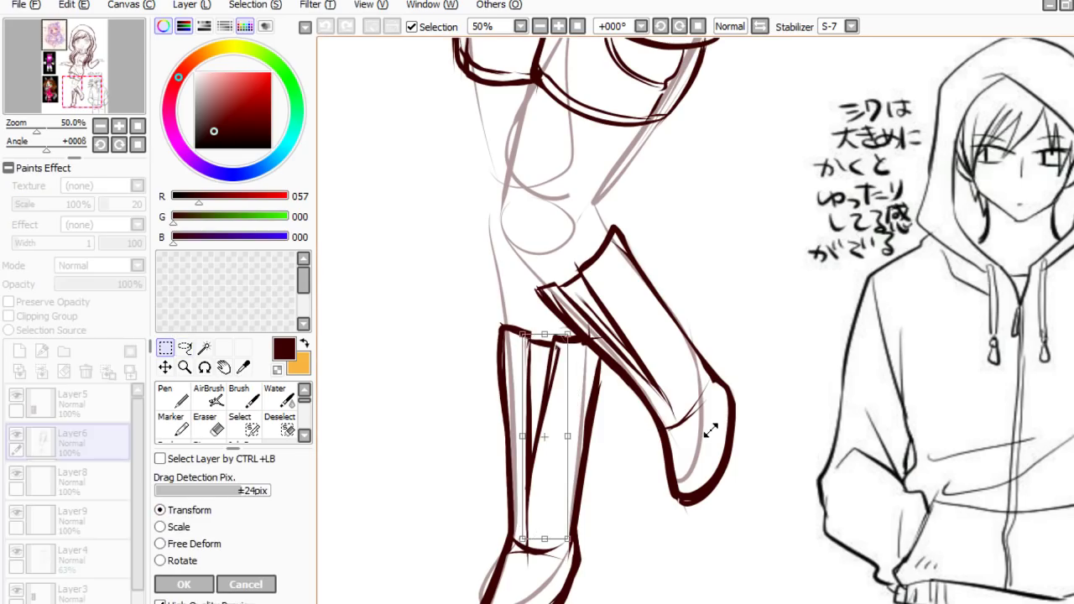
left_click_drag(711, 431, 702, 424)
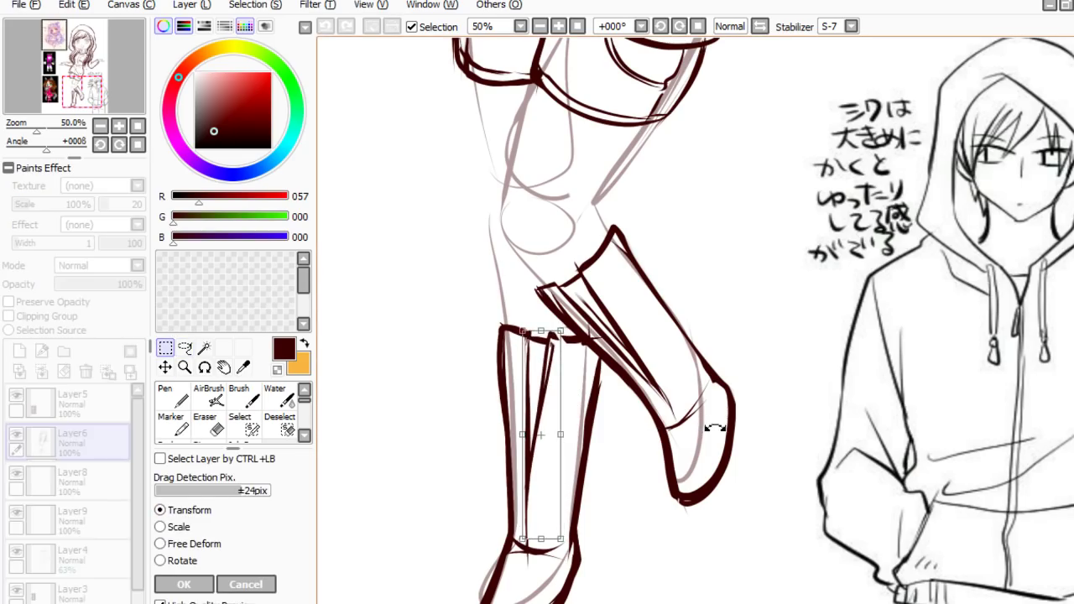
left_click(184, 584)
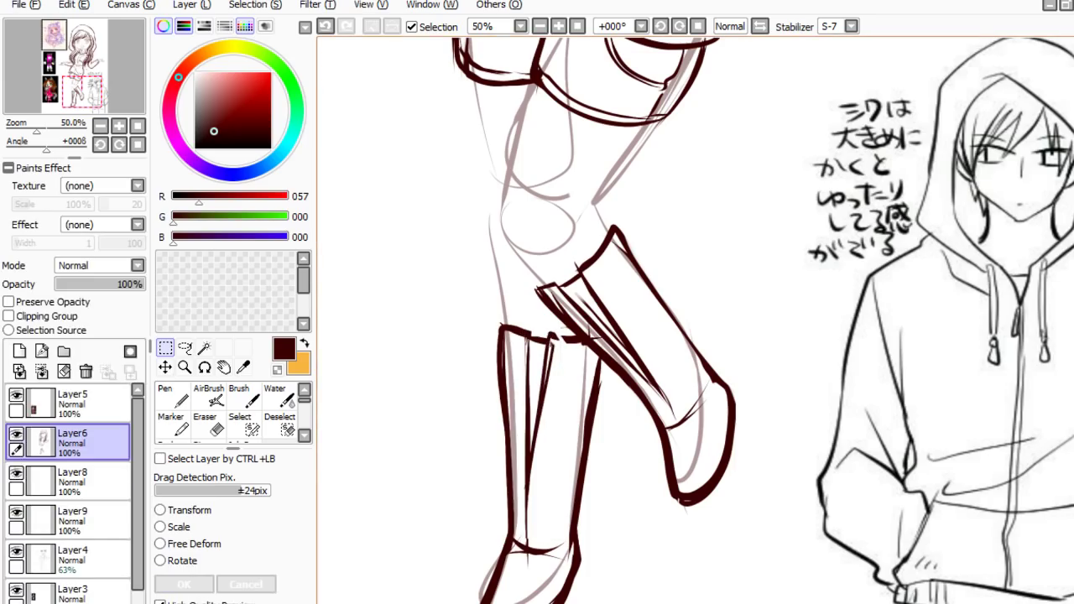
- Reconnect the standing boot's cuff with the Pen and thicken the two lines of its V-shaped opening
left_click(172, 395)
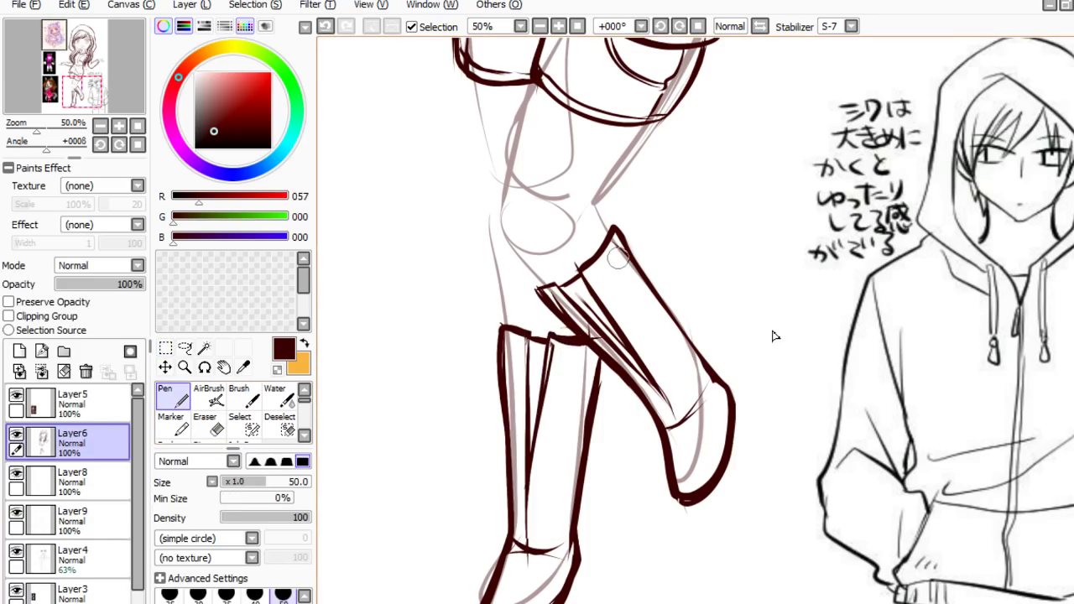
left_click_drag(527, 339, 526, 462)
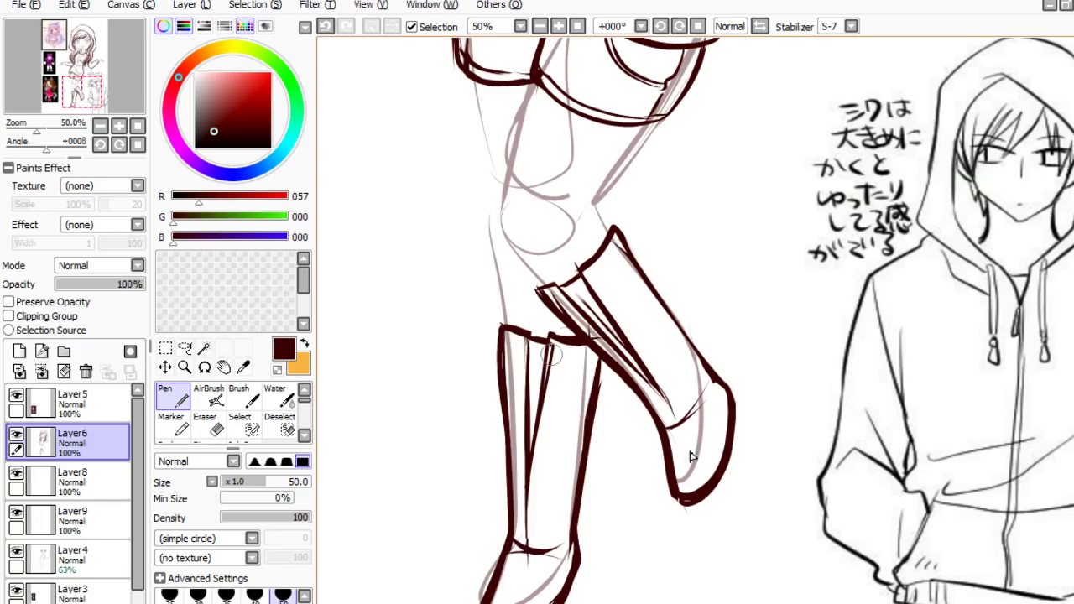
left_click_drag(551, 356, 526, 500)
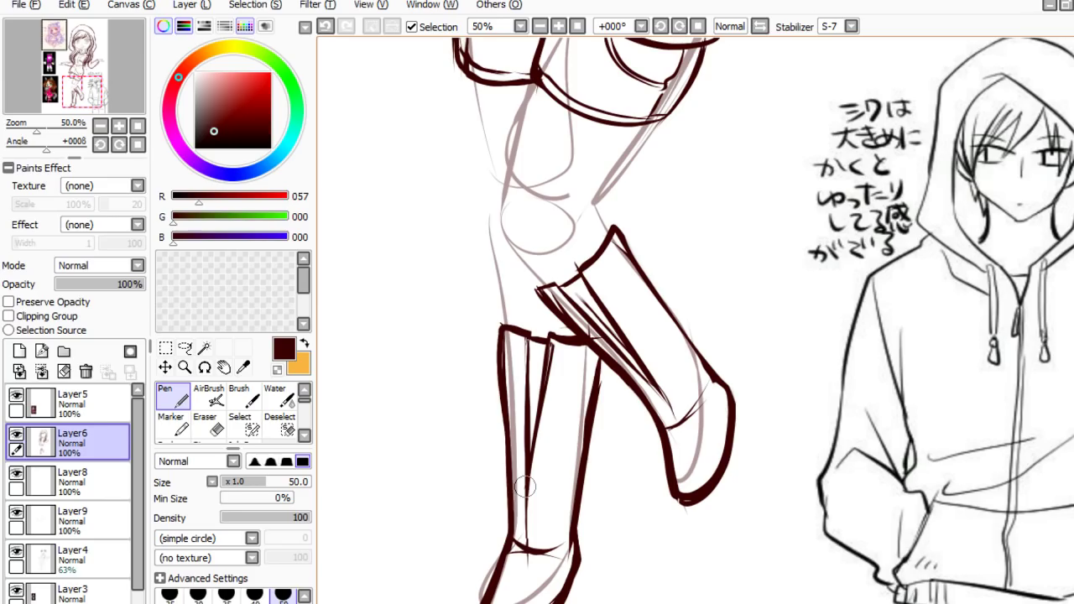
- Dot lace eyelets down both sides of the standing boot's front opening with the Pen
left_click(517, 389)
left_click(558, 357)
left_click(550, 396)
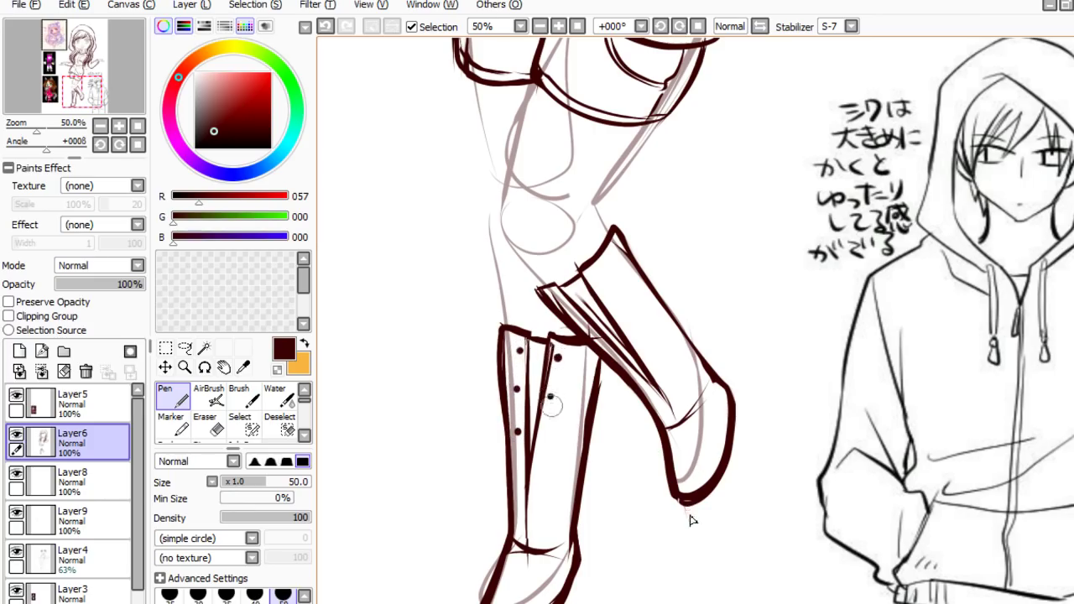
left_click(547, 433)
- Draw crisscrossing laces between the eyelets of the standing boot, undoing and redrawing strokes that miss
mouse_move(518, 350)
left_mouse_down()
mouse_move(542, 390)
mouse_move(532, 377)
mouse_move(558, 357)
left_mouse_up()
mouse_move(516, 389)
left_mouse_down()
mouse_move(539, 429)
mouse_move(512, 435)
mouse_move(553, 390)
mouse_move(515, 388)
mouse_move(552, 396)
left_mouse_up()
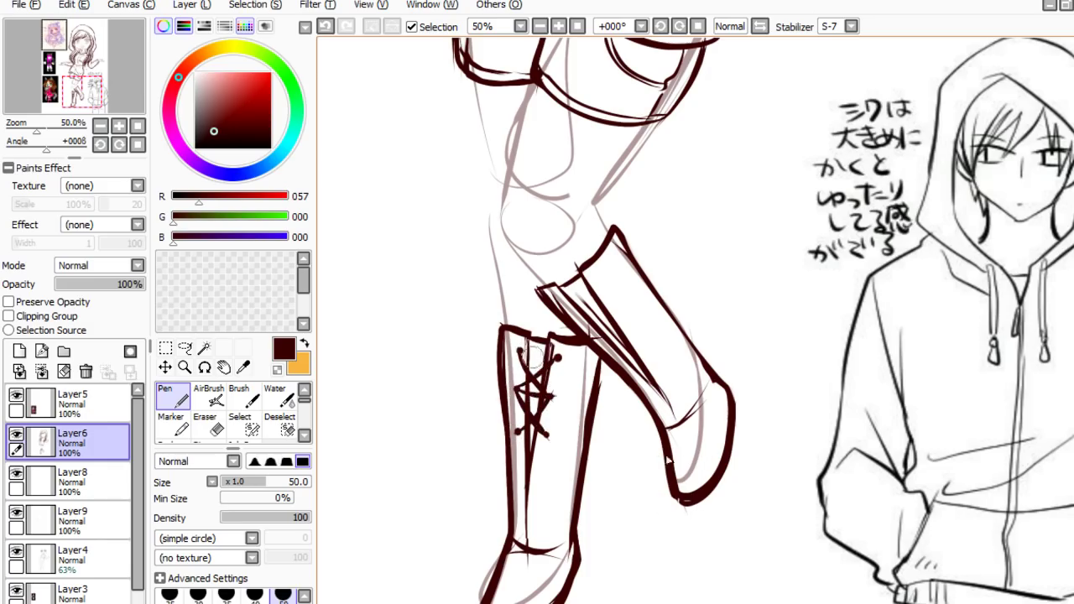
key("ctrl+z")
mouse_move(520, 351)
left_mouse_down()
mouse_move(557, 358)
mouse_move(534, 354)
mouse_move(547, 403)
left_mouse_up()
key("ctrl+z")
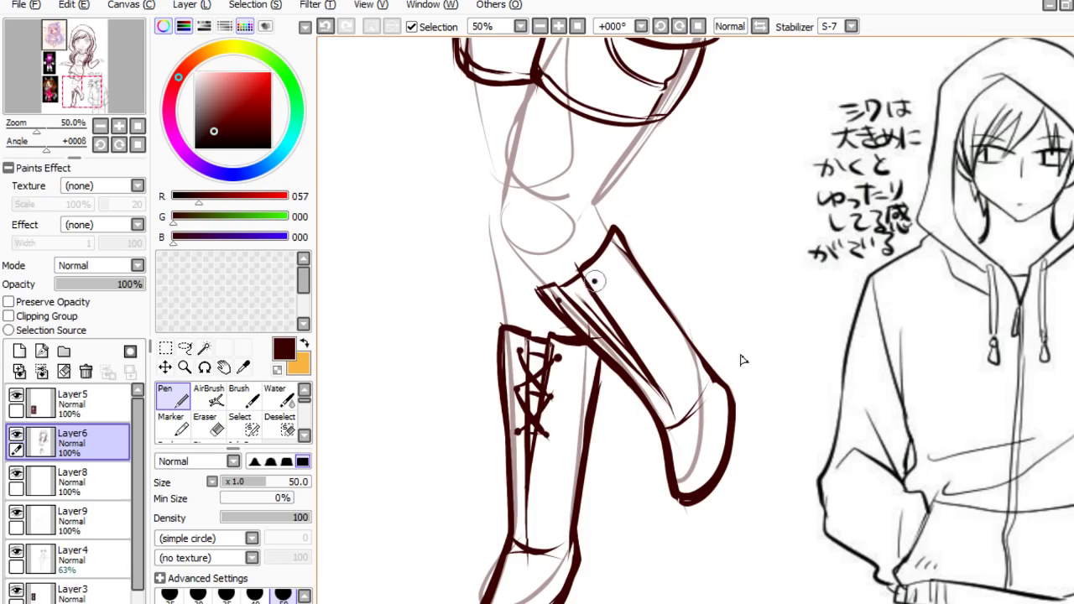
- Add lace eyelets along both sides of the raised boot's opening and draw crisscrossing laces between them
left_click(582, 325)
left_click(618, 313)
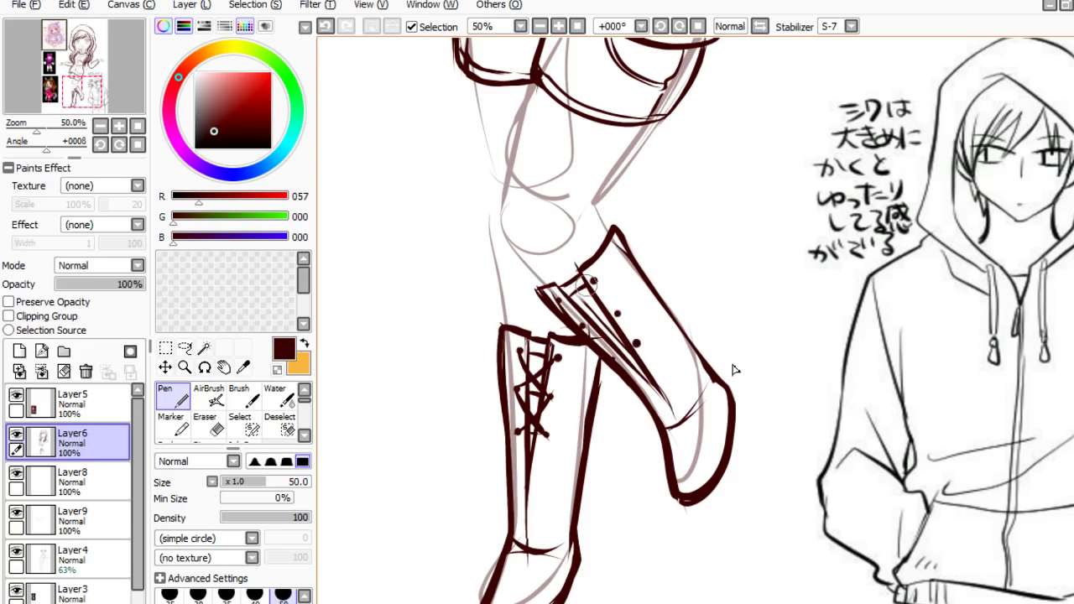
left_click_drag(557, 300, 618, 314)
key("ctrl+z")
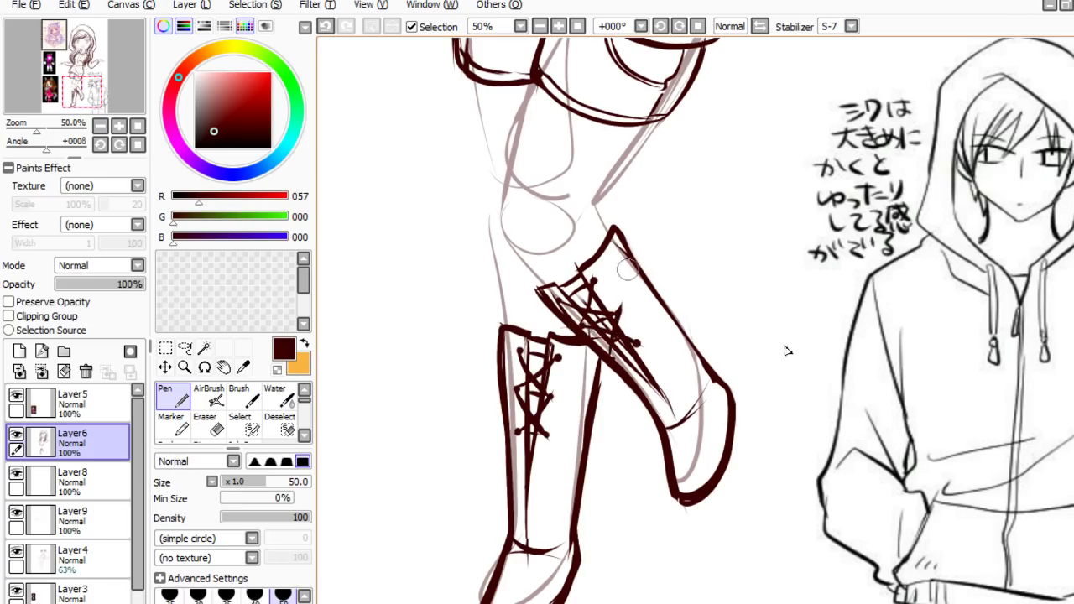
- Touch up the top edge of the standing boot's cuff with the Pen
scroll(787, 350, "down", 4)
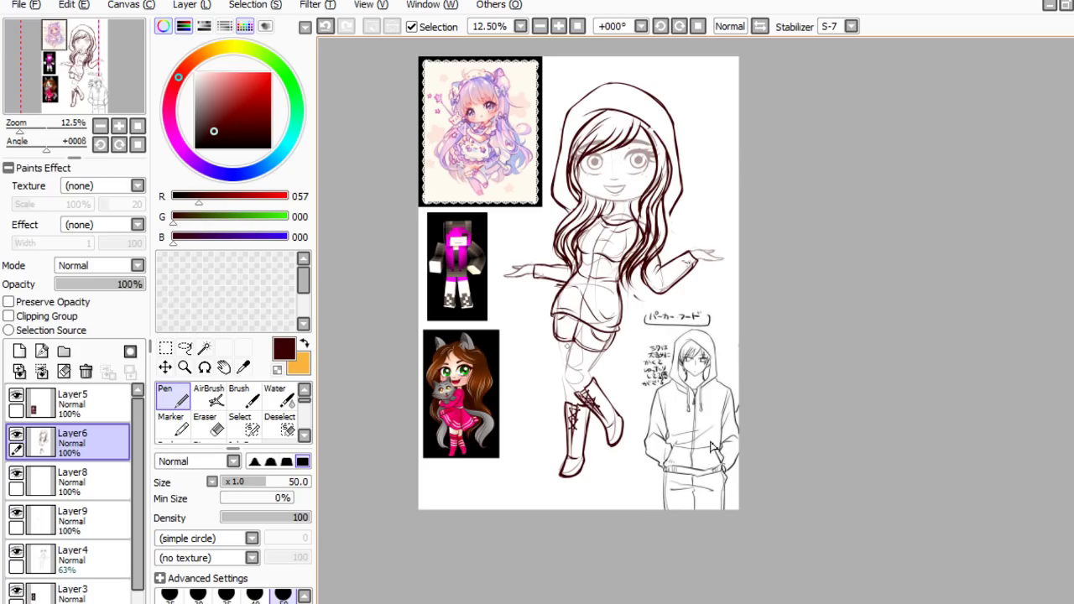
scroll(575, 499, "up", 5)
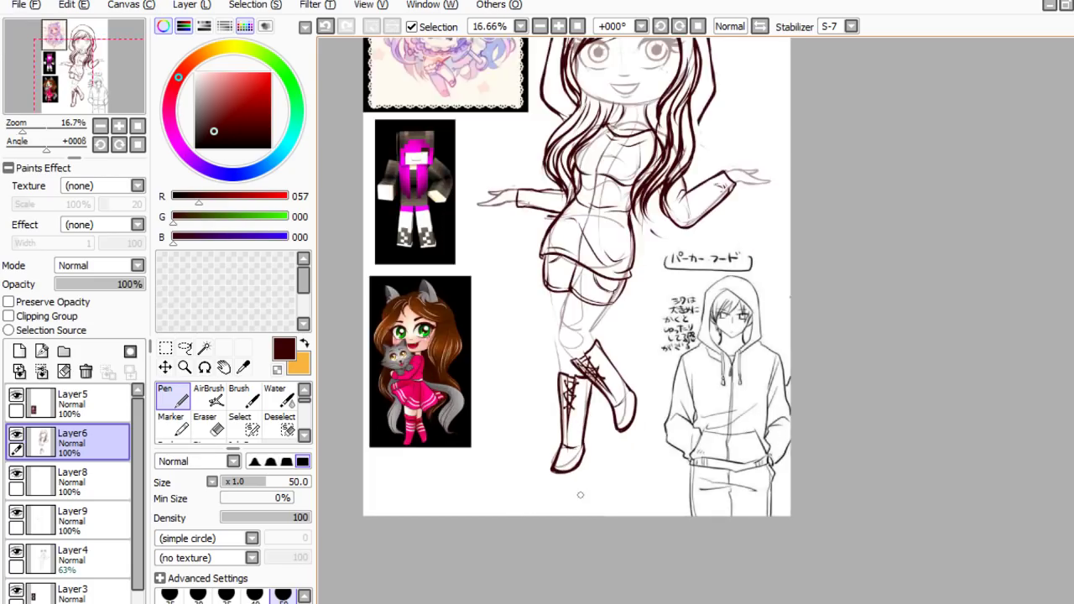
scroll(696, 574, "down", 3)
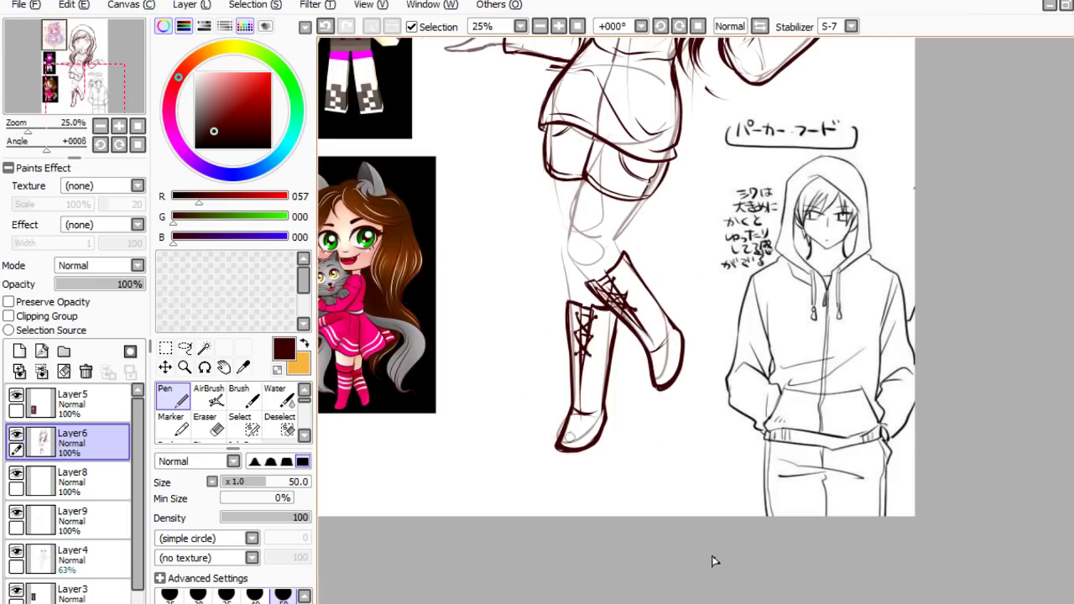
scroll(721, 504, "up", 2)
scroll(705, 453, "down", 3)
scroll(679, 401, "up", 2)
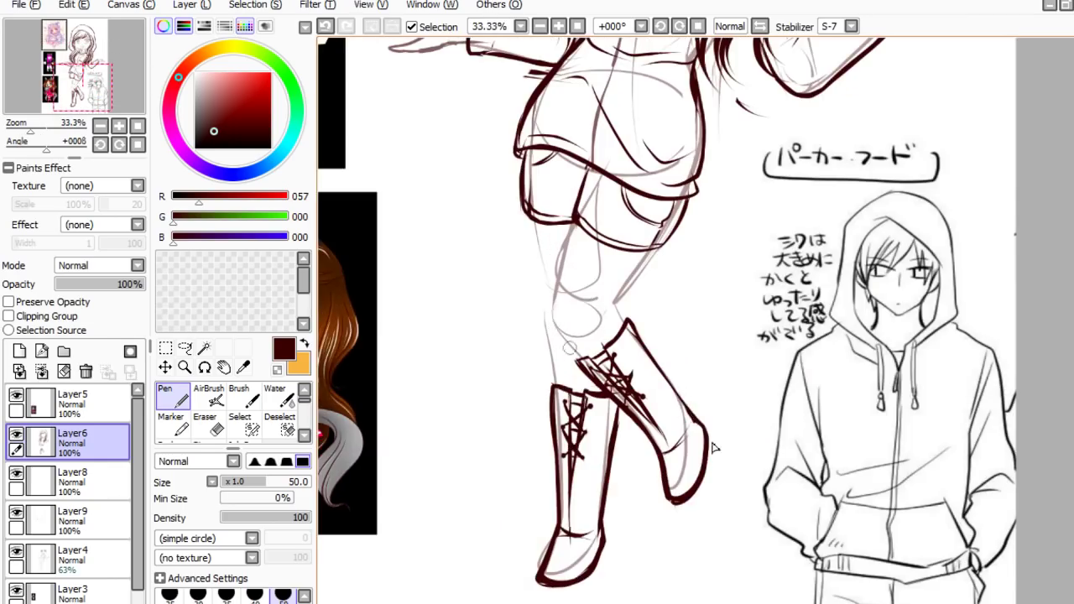
scroll(714, 448, "up", 2)
key("e")
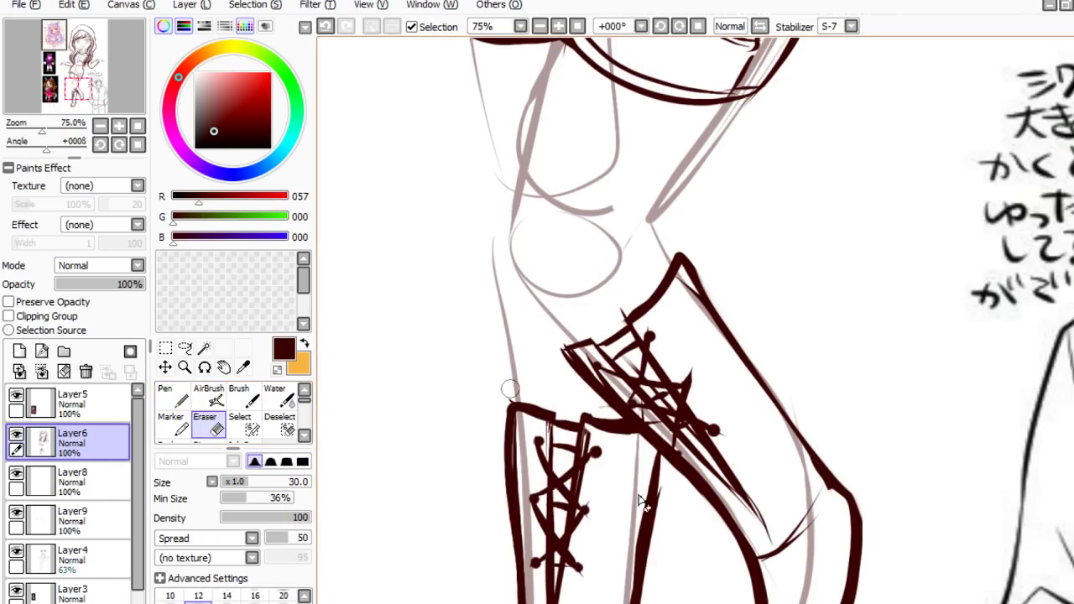
left_click(172, 396)
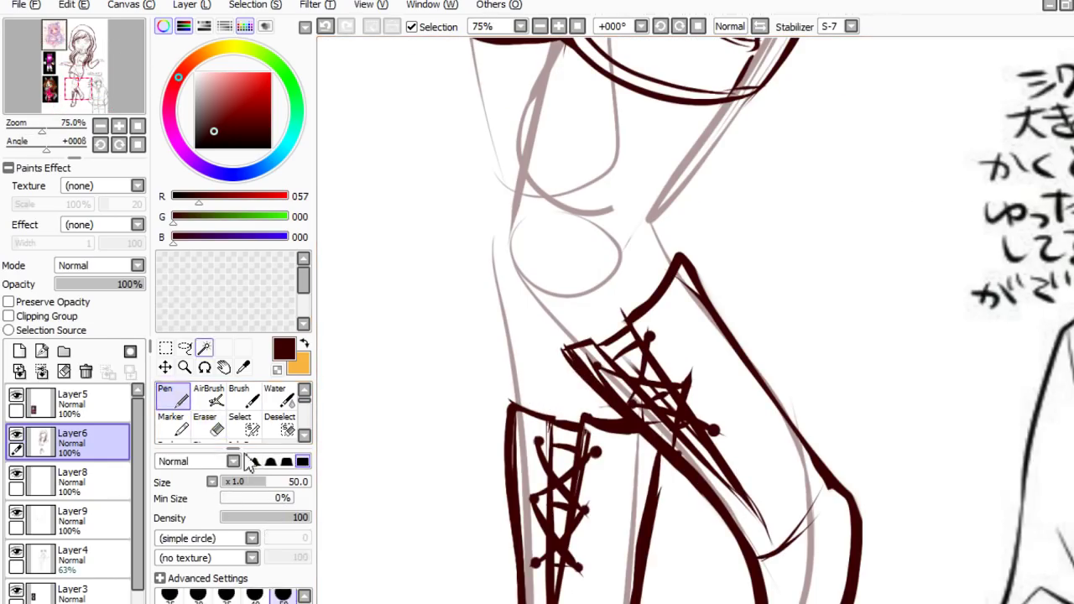
left_click(207, 424)
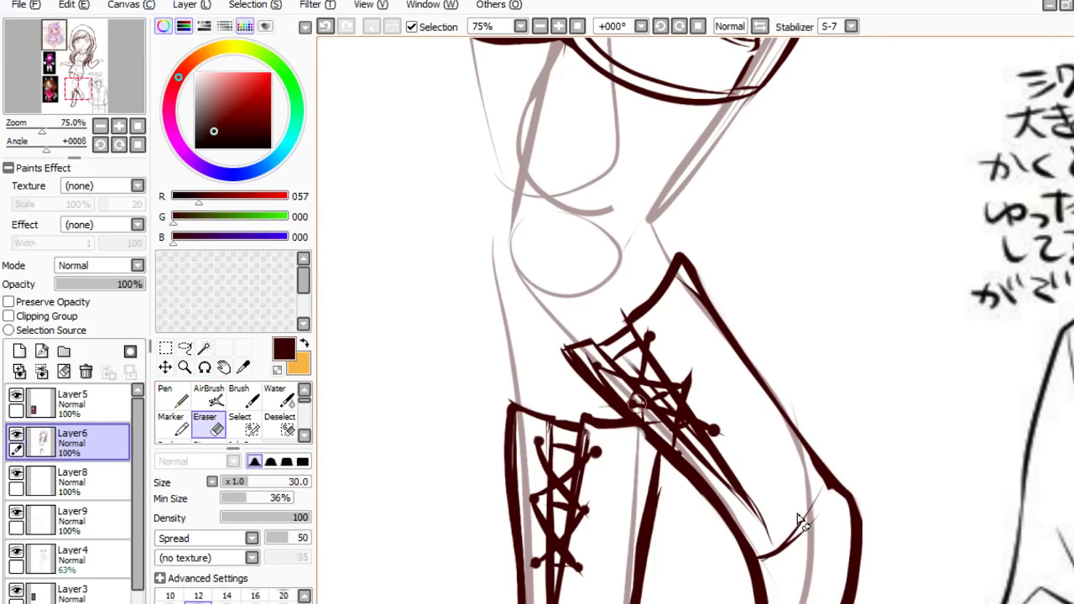
key("e")
left_click_drag(511, 410, 585, 420)
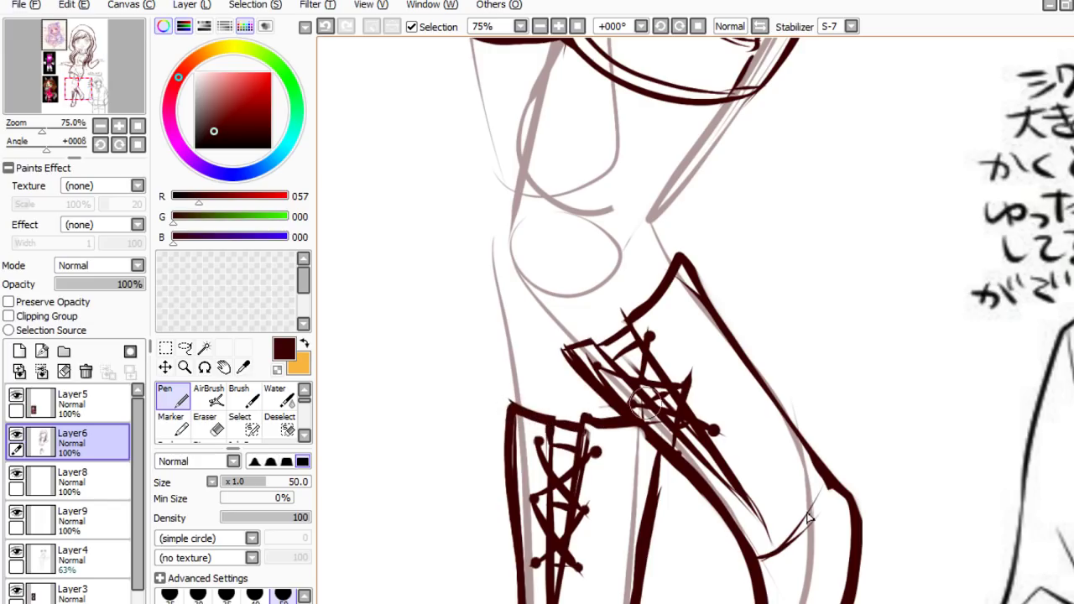
- Examine the inked boots and compare them with the shoes of the pixel-style reference character
scroll(647, 394, "down", 5)
scroll(797, 486, "down", 1)
scroll(764, 533, "up", 3)
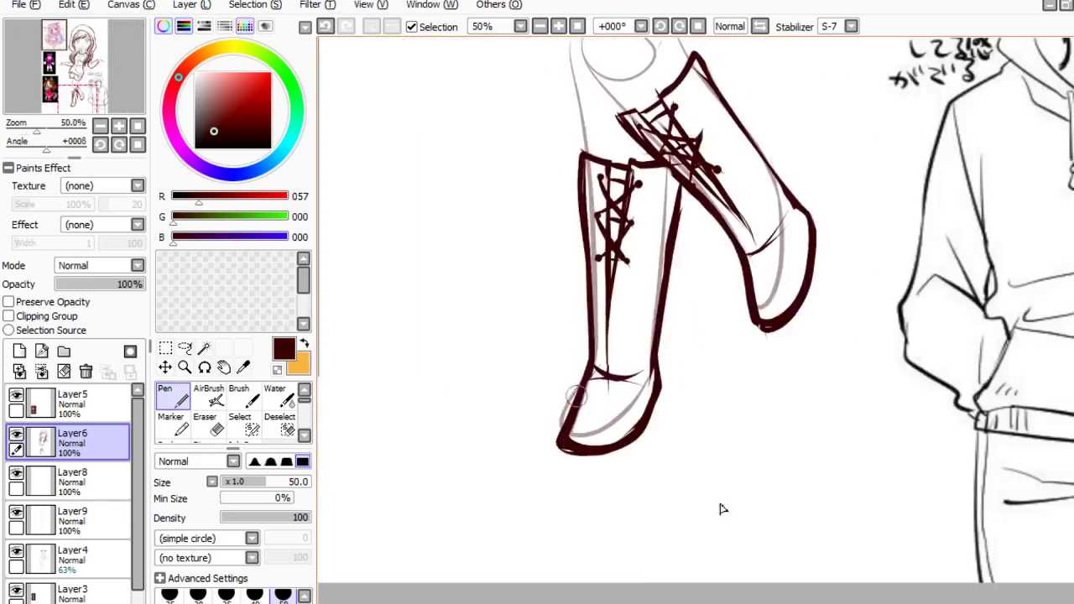
scroll(728, 516, "down", 2)
scroll(757, 531, "up", 1)
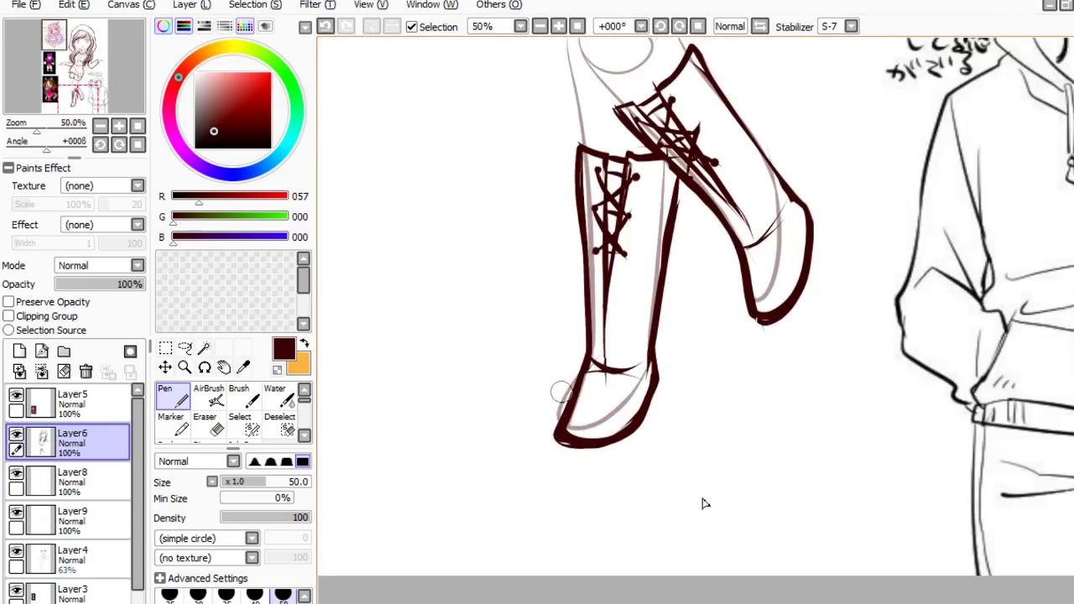
scroll(705, 504, "down", 3)
scroll(643, 343, "up", 5)
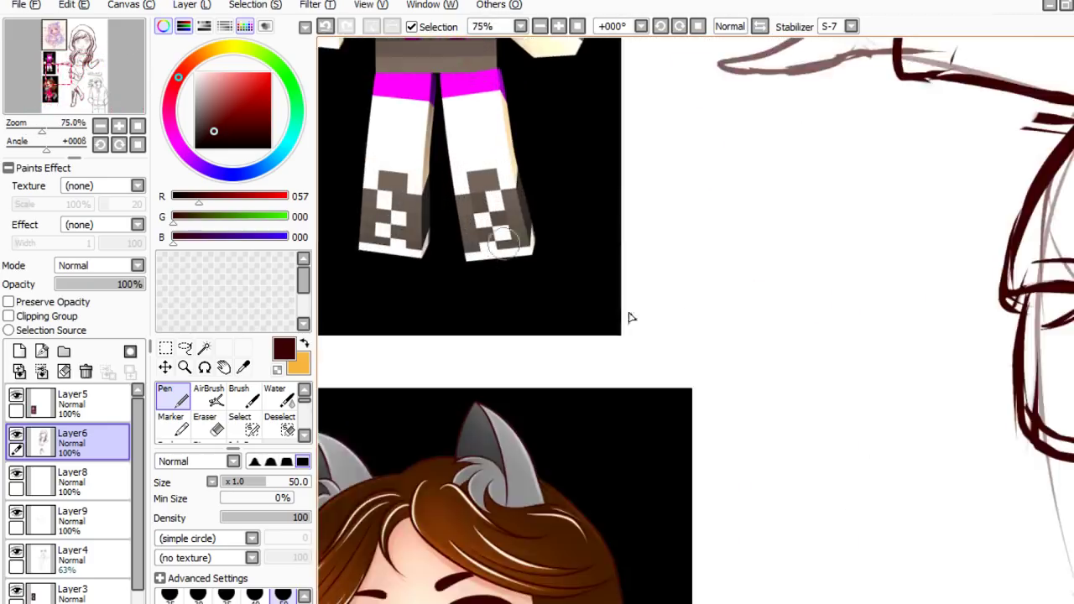
scroll(617, 312, "down", 6)
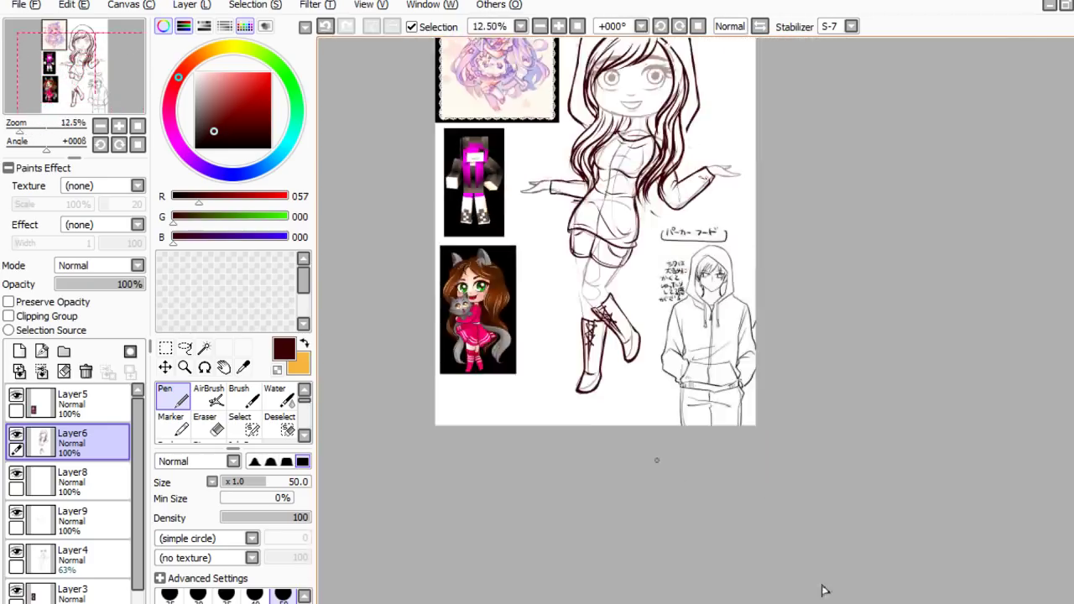
scroll(839, 504, "up", 3)
scroll(746, 473, "down", 1)
scroll(748, 462, "up", 2)
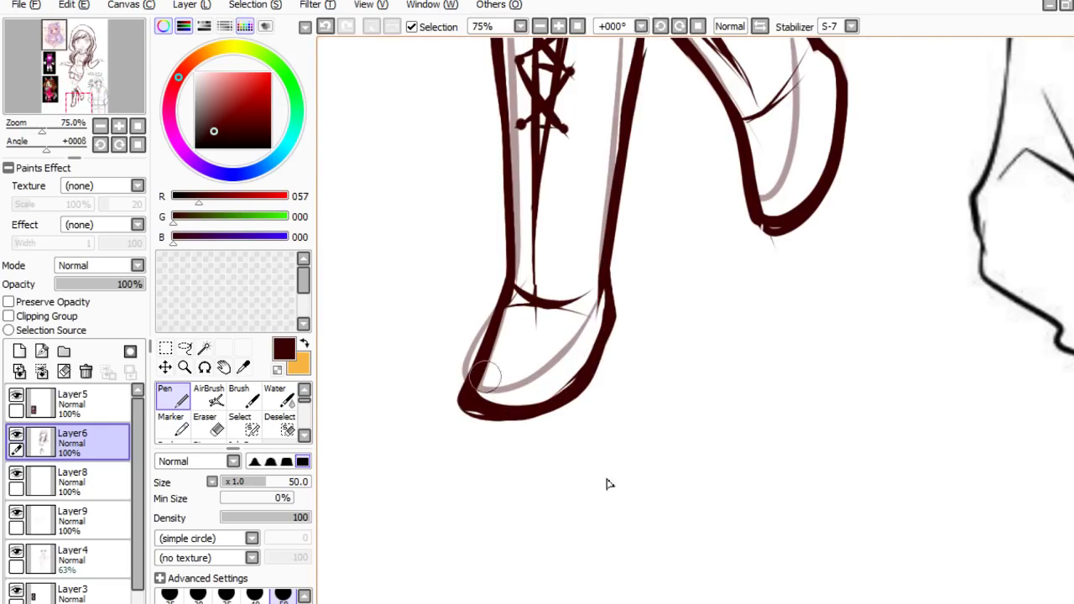
- Draw a thin sole outline below the standing boot's foot, from the toe around to the heel, undoing the first attempt
mouse_move(485, 378)
left_mouse_down()
mouse_move(461, 395)
mouse_move(461, 426)
mouse_move(541, 438)
left_mouse_up()
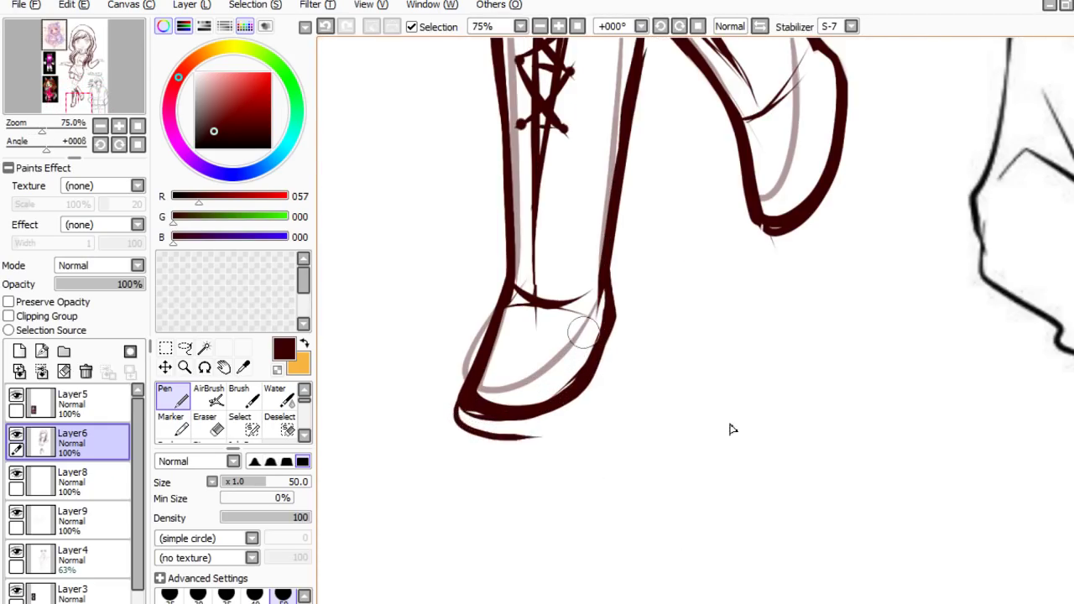
key("ctrl+z")
mouse_move(461, 394)
left_mouse_down()
mouse_move(475, 434)
mouse_move(534, 438)
mouse_move(578, 413)
mouse_move(610, 362)
mouse_move(613, 269)
left_mouse_up()
- Draw a matching sole outline around the raised boot's foot, undoing and redrawing the stroke
scroll(599, 335, "down", 4)
scroll(654, 269, "up", 3)
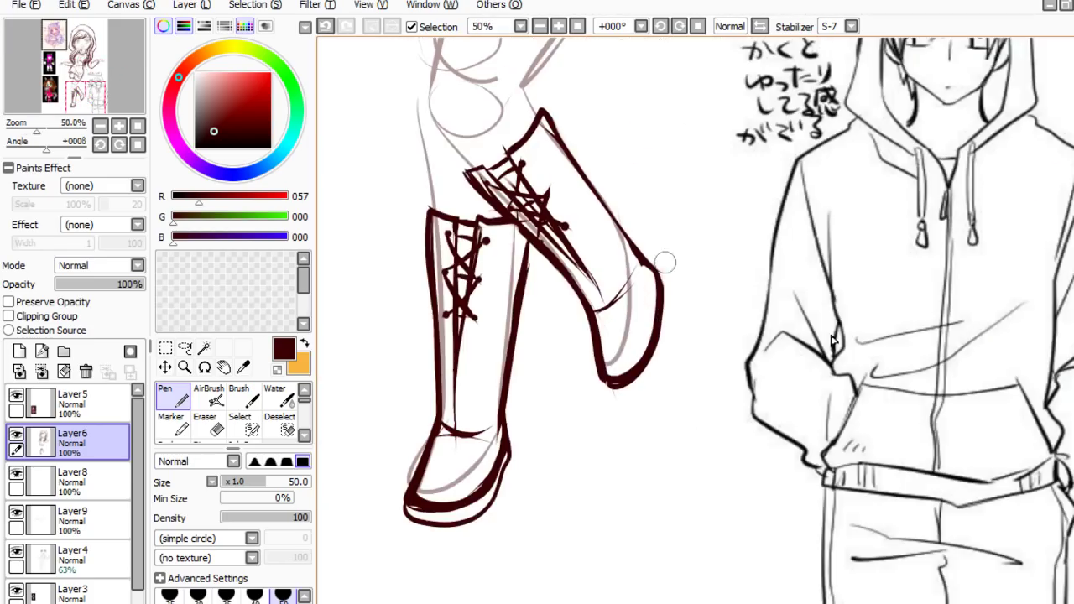
mouse_move(607, 383)
left_mouse_down()
mouse_move(637, 390)
mouse_move(667, 352)
mouse_move(676, 304)
mouse_move(656, 270)
left_mouse_up()
key("ctrl+z")
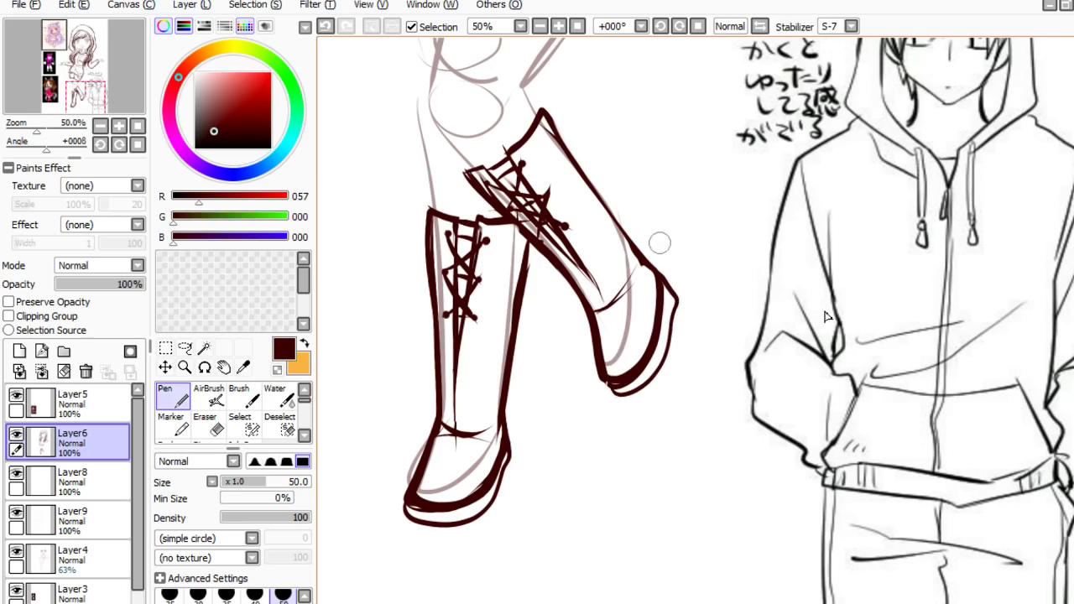
- Save the drawing
scroll(827, 316, "down", 5)
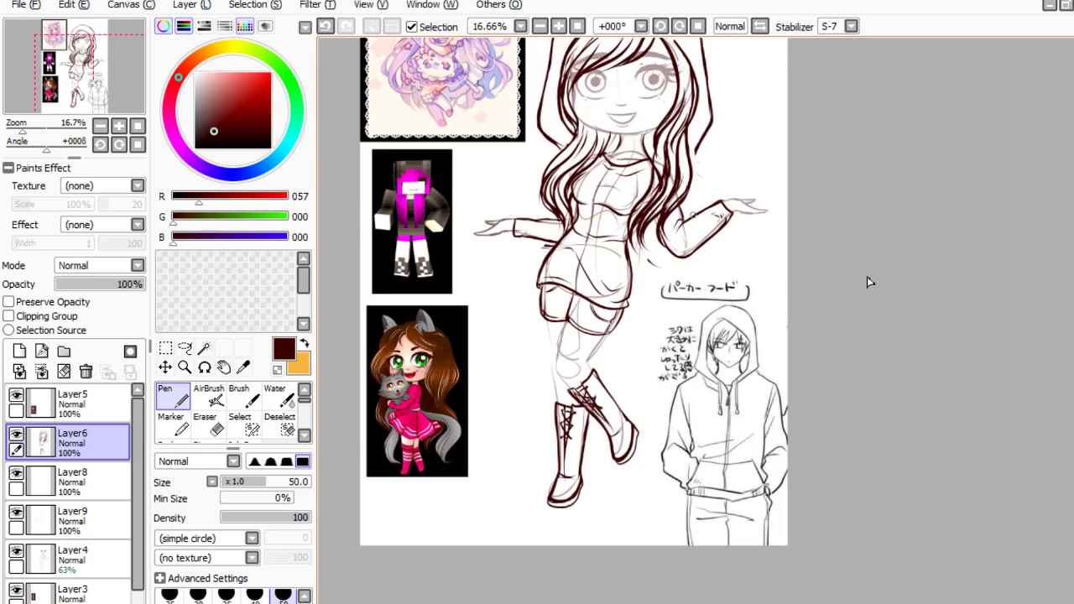
left_click(25, 5)
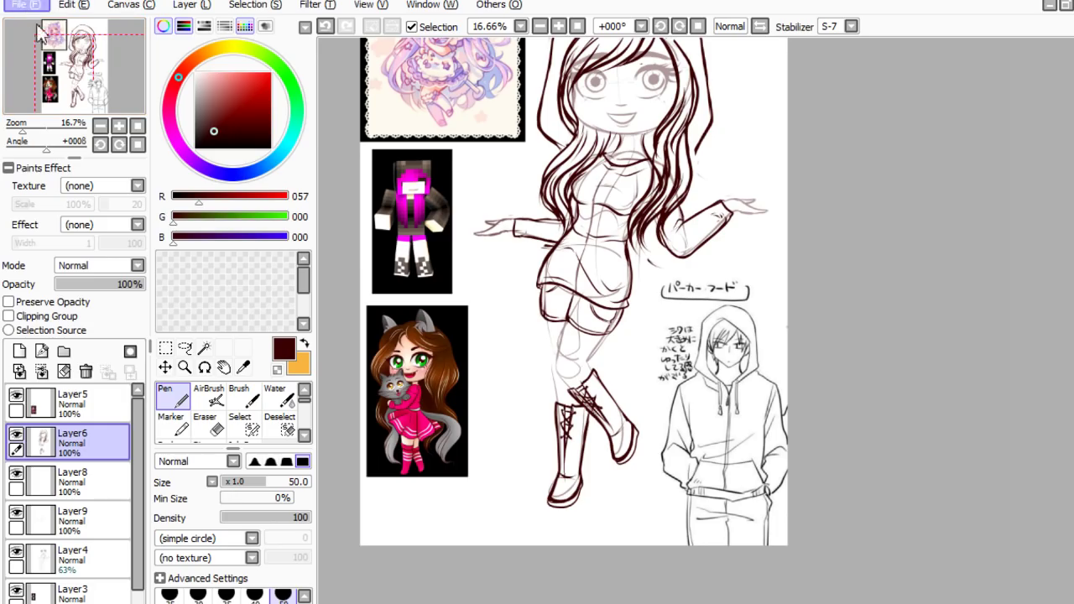
left_click(86, 139)
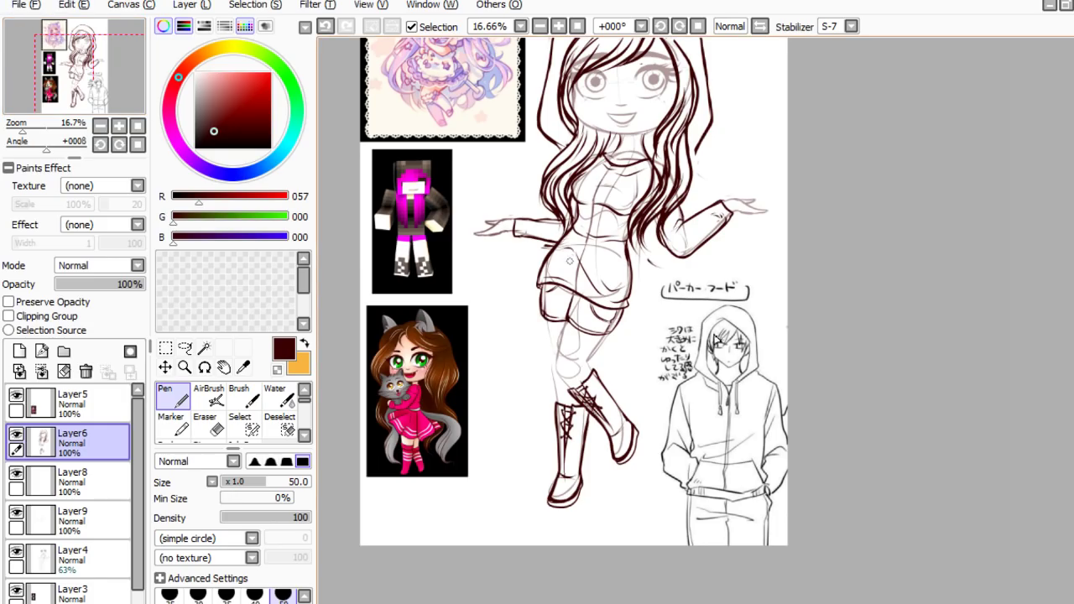
- Review the proportions and line art of the whole figure, from hood to boots, against the reference images
scroll(642, 369, "down", 1)
scroll(642, 225, "up", 1)
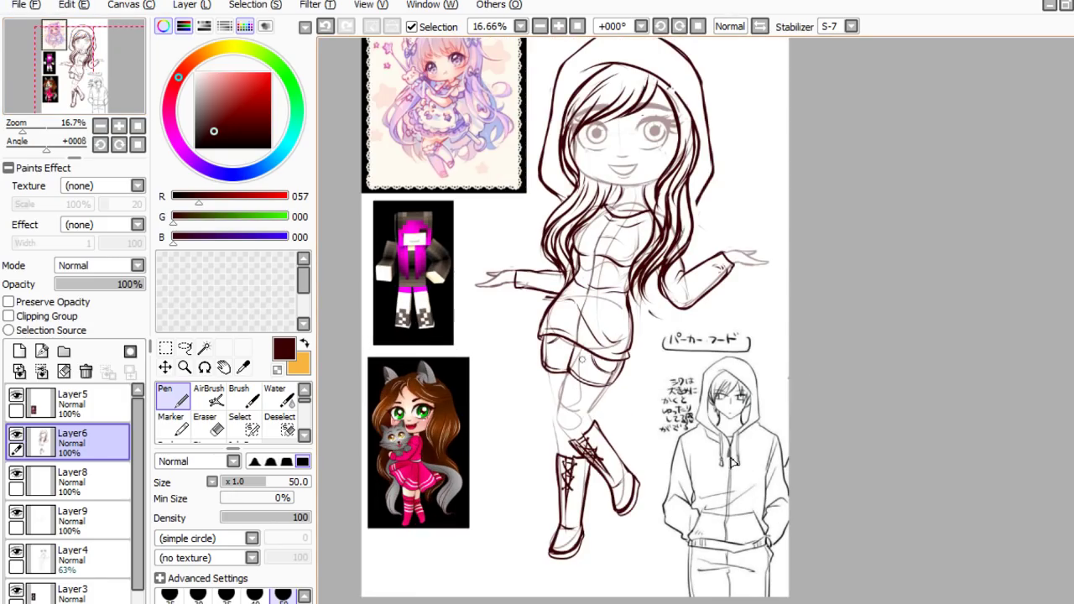
scroll(783, 288, "down", 1)
scroll(793, 369, "up", 1)
scroll(804, 444, "down", 1)
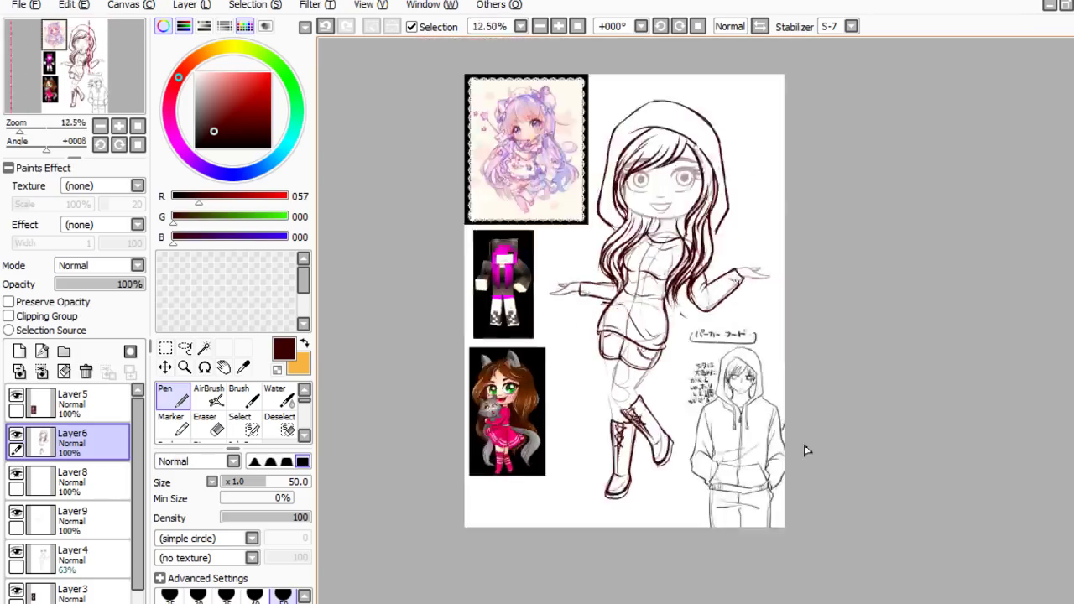
scroll(821, 409, "up", 1)
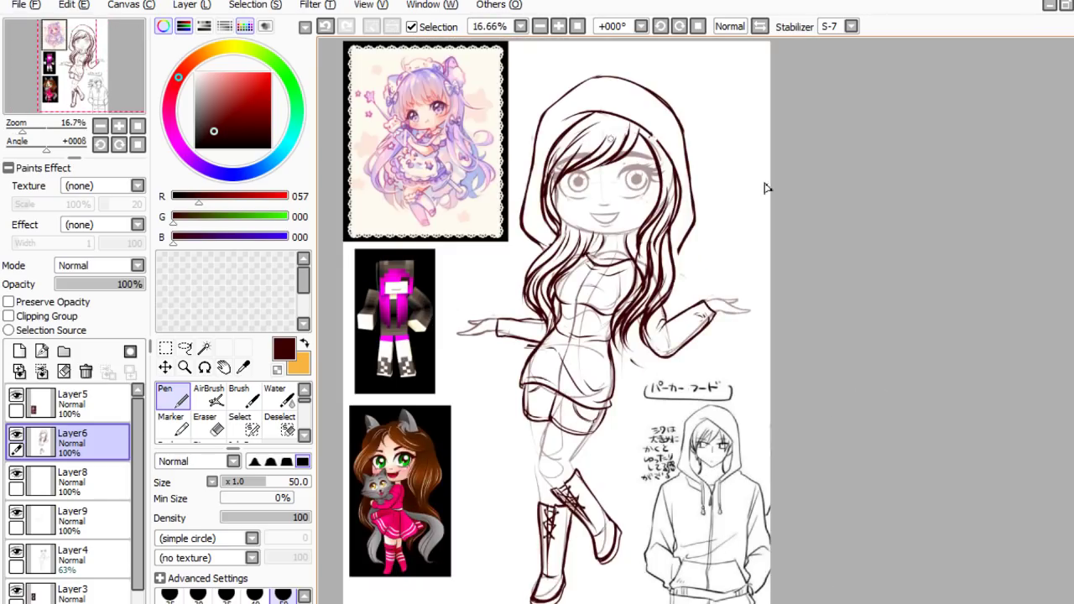
scroll(763, 218, "up", 1)
scroll(793, 403, "down", 1)
scroll(843, 584, "up", 1)
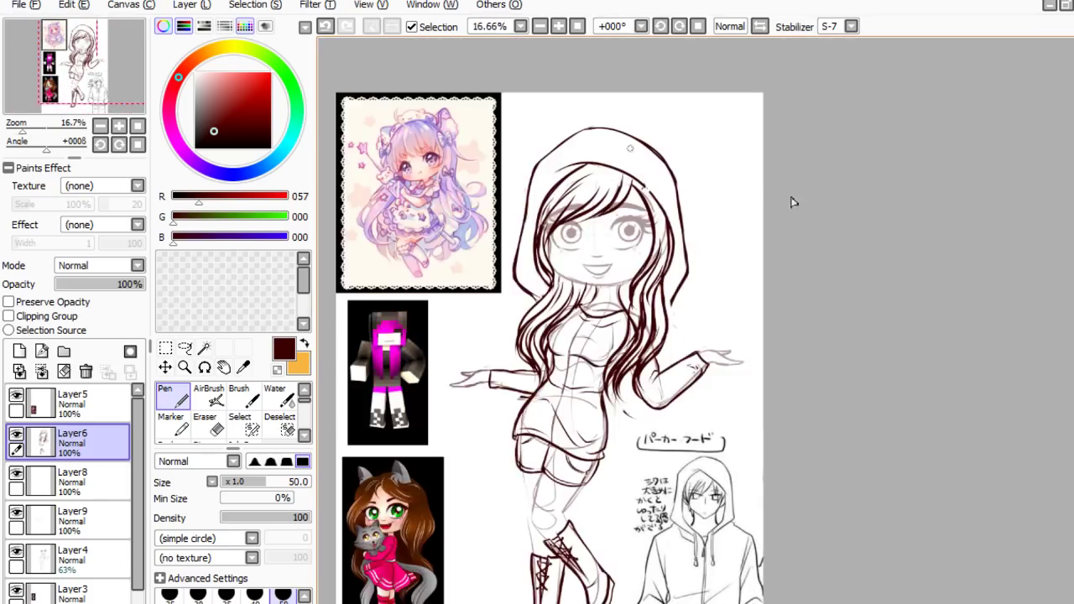
scroll(793, 201, "up", 2)
scroll(775, 209, "down", 1)
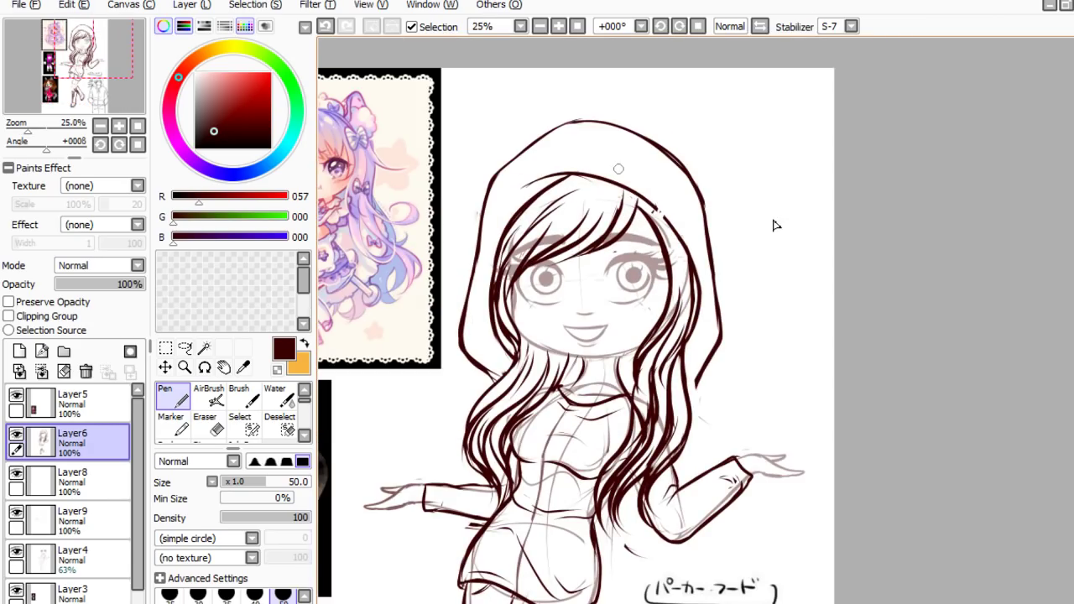
scroll(770, 222, "down", 1)
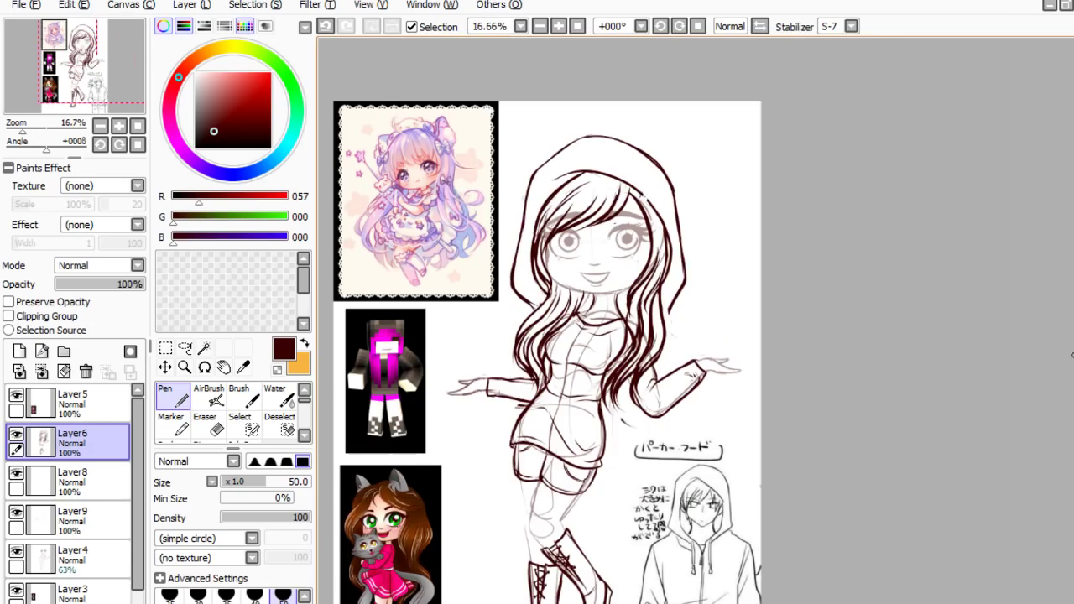
scroll(1035, 355, "down", 1)
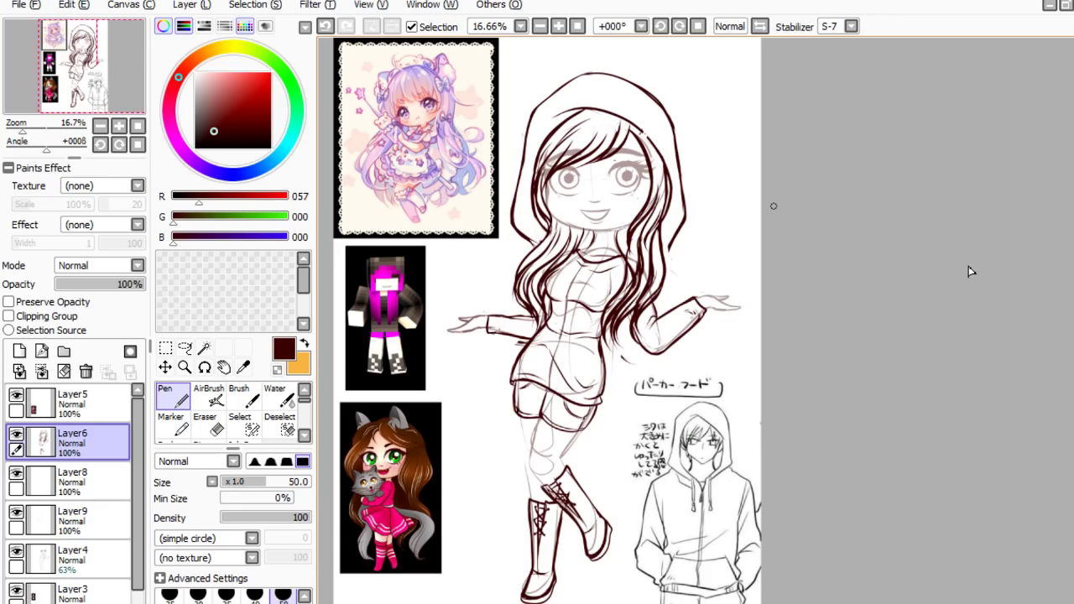
- Undo and redo the latest strokes repeatedly to compare the drawing with and without them
key("ctrl+z")
key("ctrl+y")
key("ctrl+y")
key("ctrl+y")
key("ctrl+z")
key("ctrl+z")
key("ctrl+z")
key("ctrl+y")
key("ctrl+y")
key("ctrl+y")
key("ctrl+z")
key("ctrl+z")
key("ctrl+y")
key("ctrl+y")
left_click(207, 425)
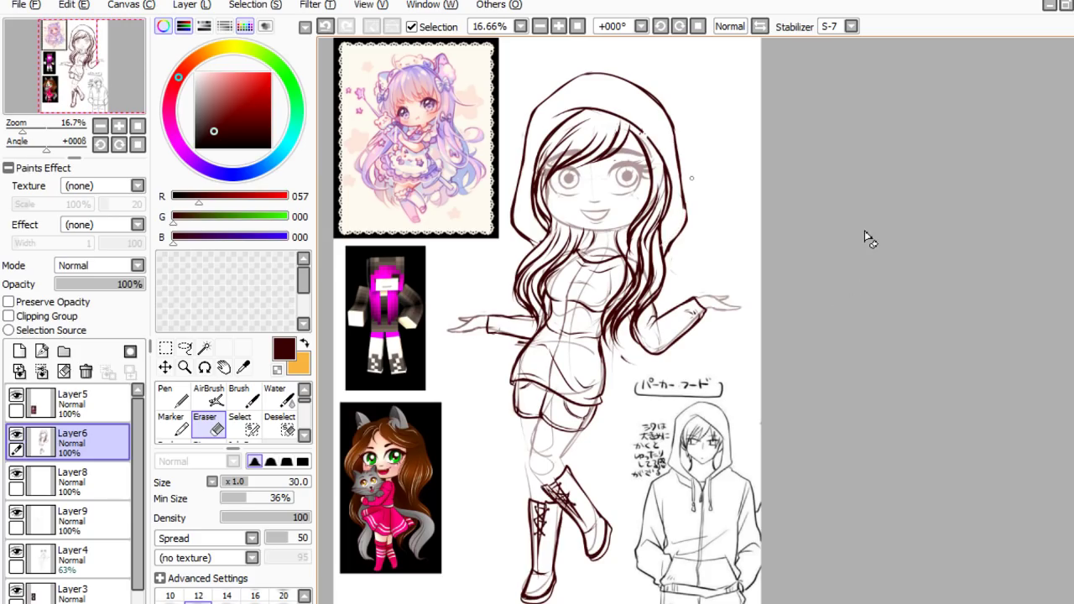
key("n")
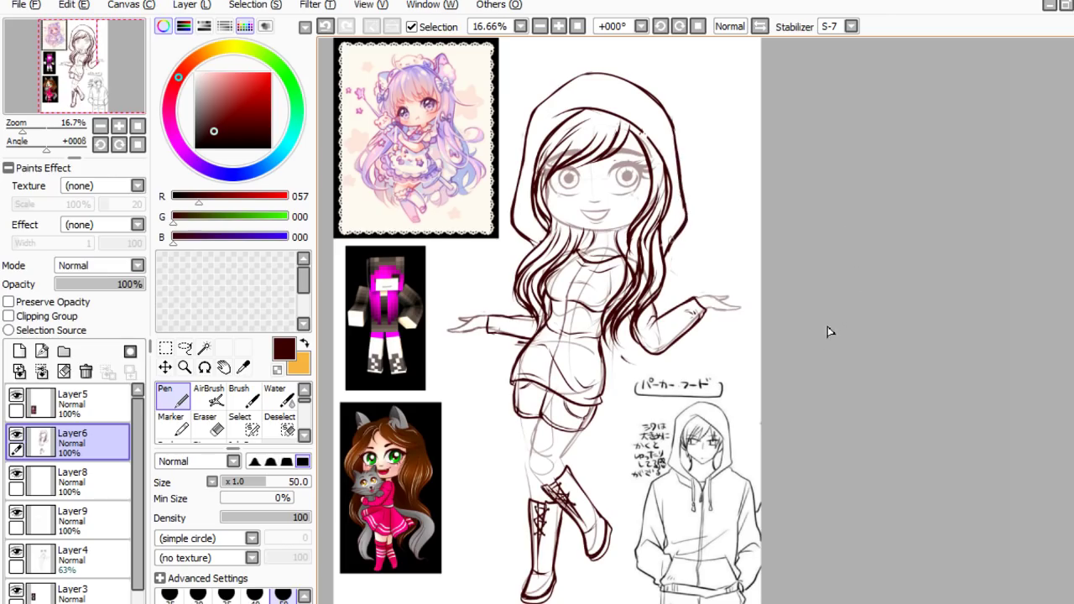
key("e")
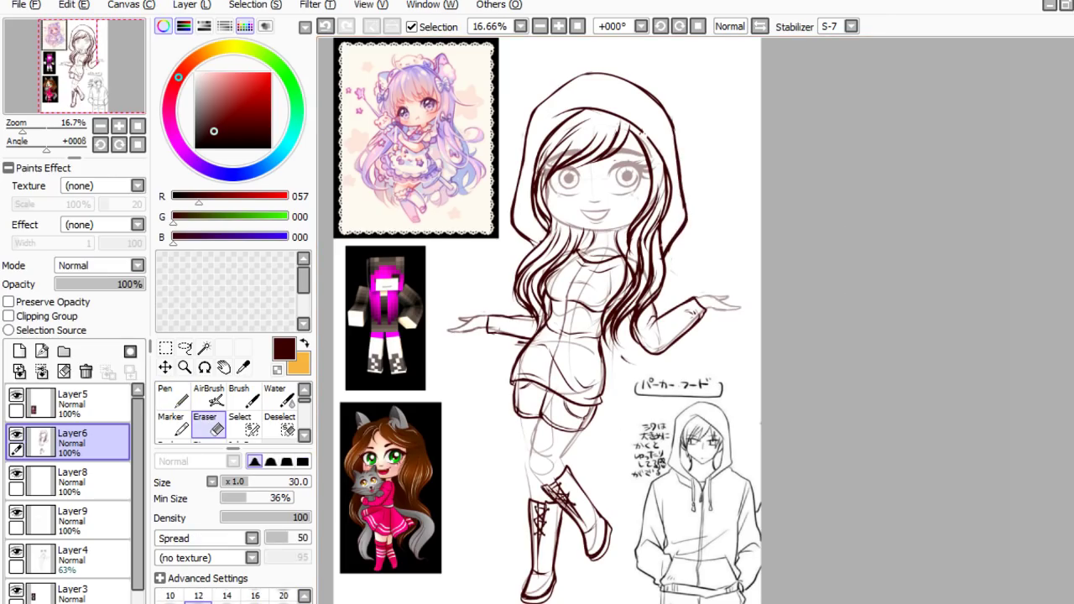
- Mend the break in the hood's inner edge above the fringe with a short pen stroke on Layer6
scroll(762, 109, "up", 1)
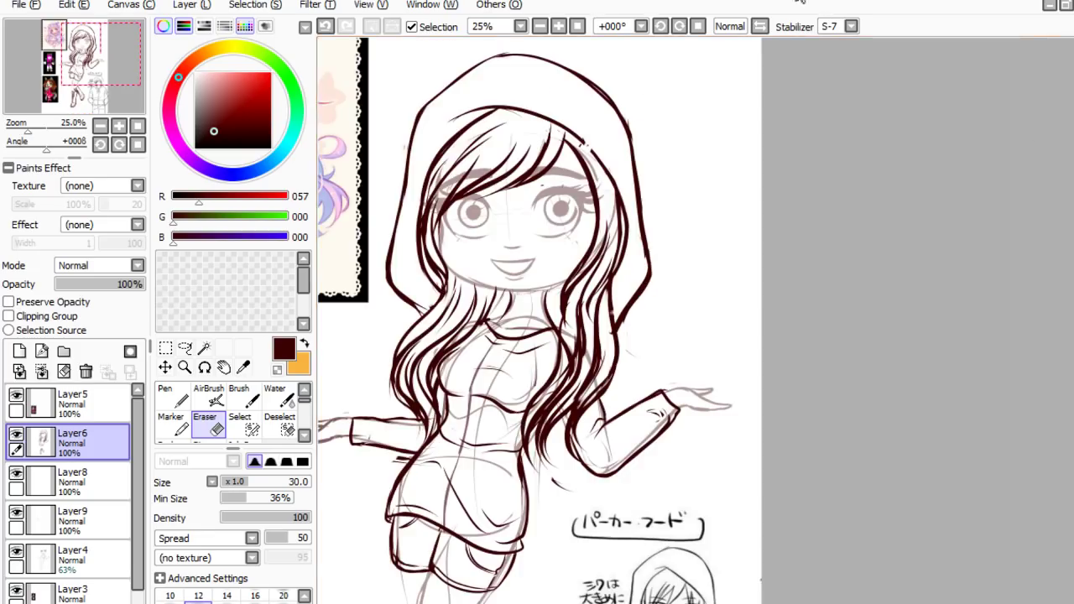
left_click_drag(858, 170, 879, 196)
scroll(879, 196, "down", 1)
scroll(742, 73, "up", 3)
scroll(742, 73, "down", 2)
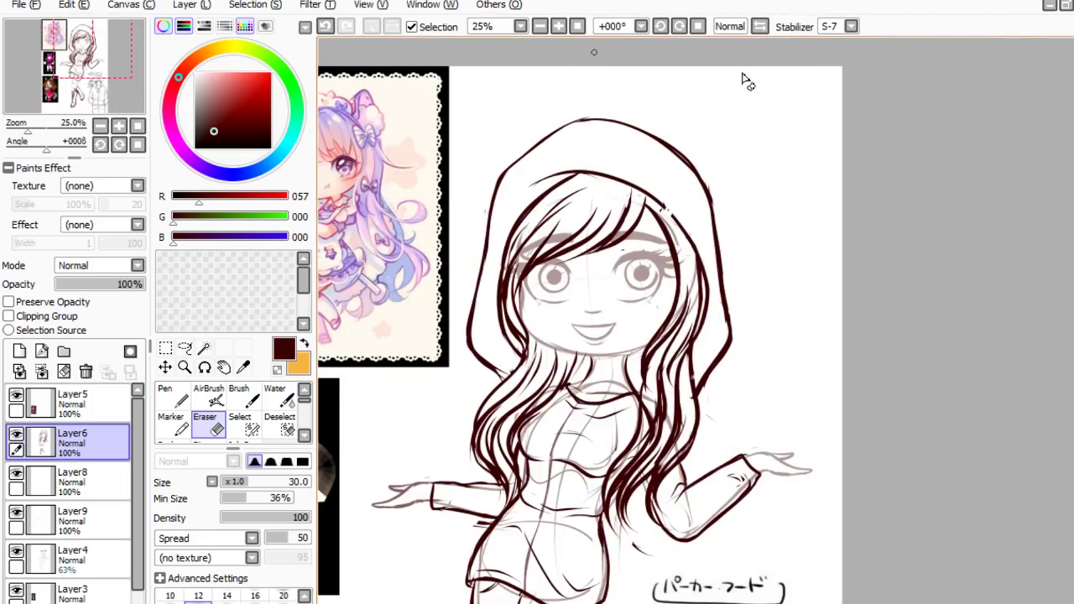
key("n")
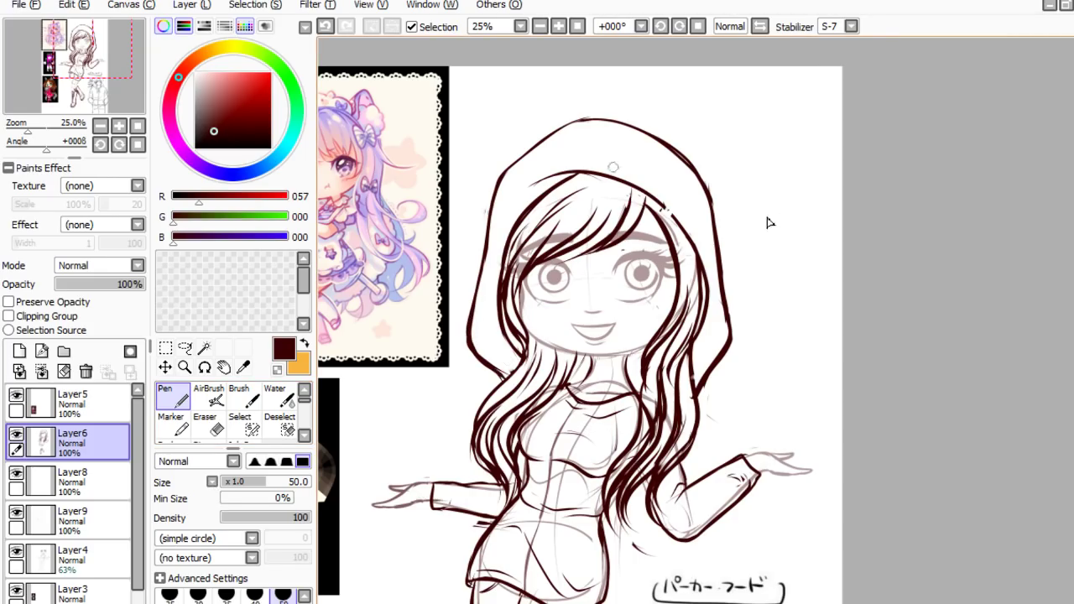
left_click_drag(631, 187, 661, 206)
key("ctrl+z")
key("e")
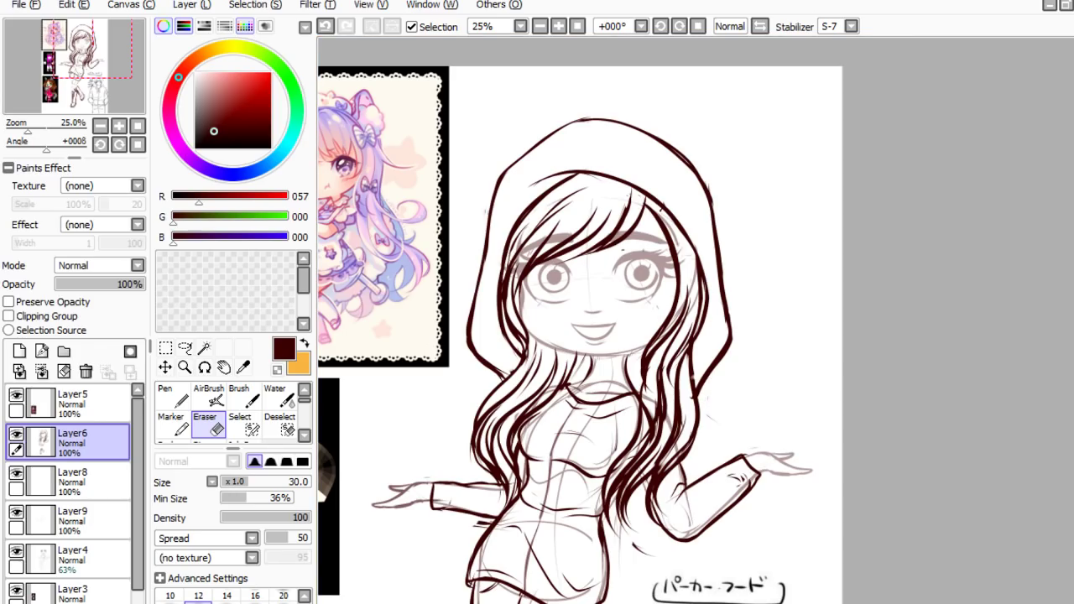
- Move the reference layer Layer5 below Layer4 in the layer order and make Layer6 active again
scroll(991, 365, "down", 2)
scroll(1006, 393, "up", 1)
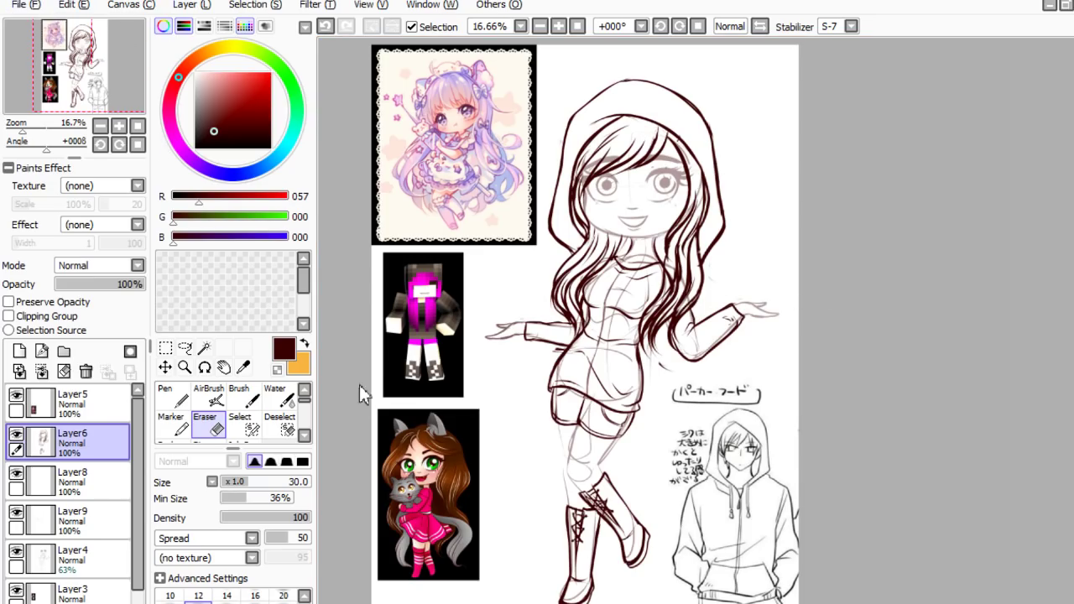
mouse_move(91, 563)
left_mouse_down()
mouse_move(92, 504)
mouse_move(89, 579)
left_mouse_up()
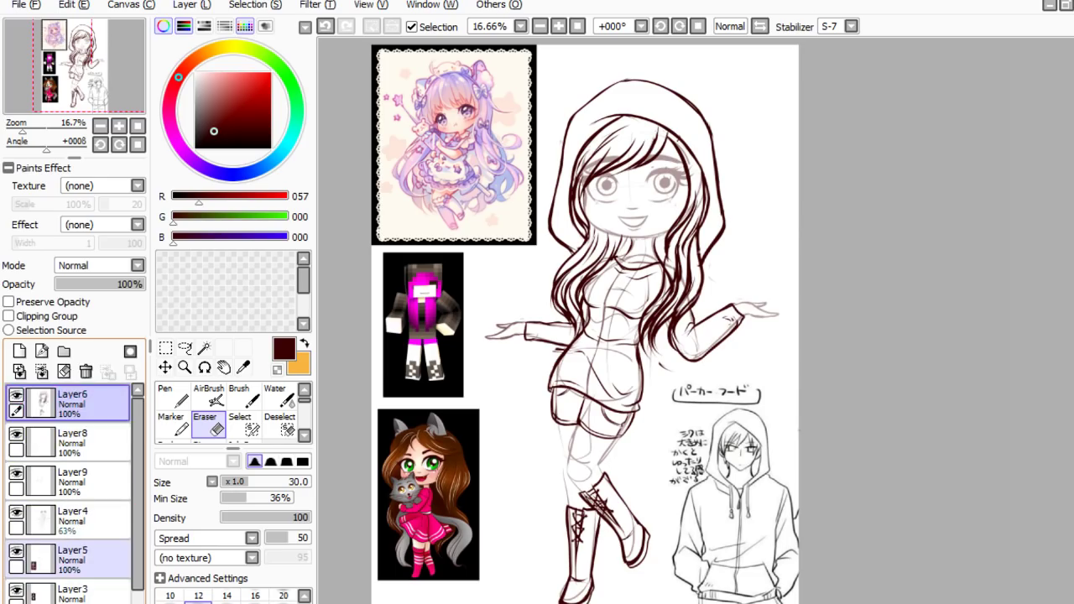
scroll(89, 555, "down", 2)
scroll(67, 487, "up", 3)
left_click(80, 403)
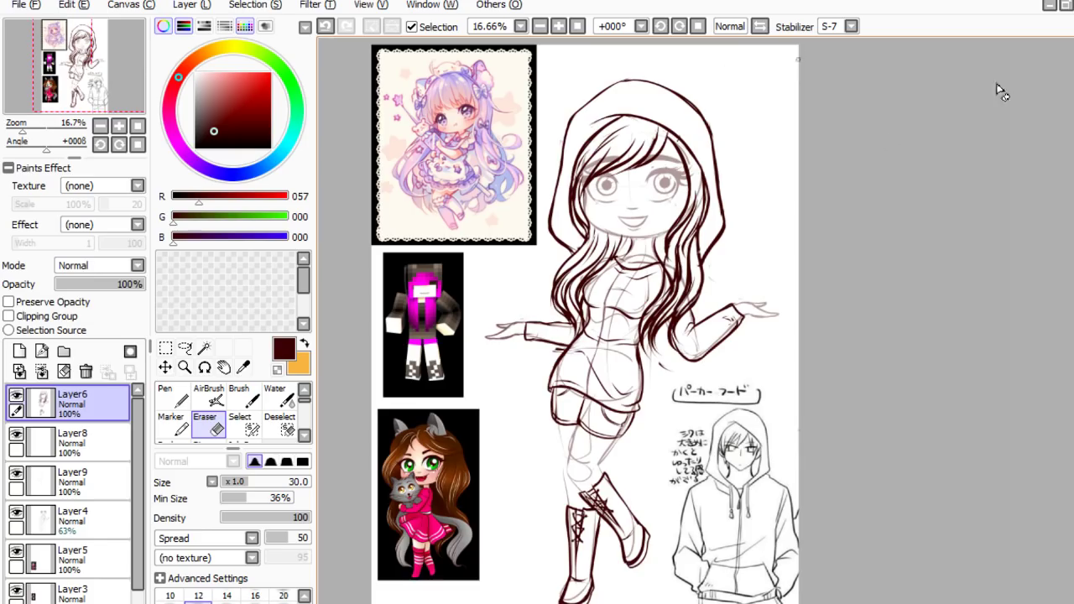
- Mirror the canvas view horizontally
key("h")
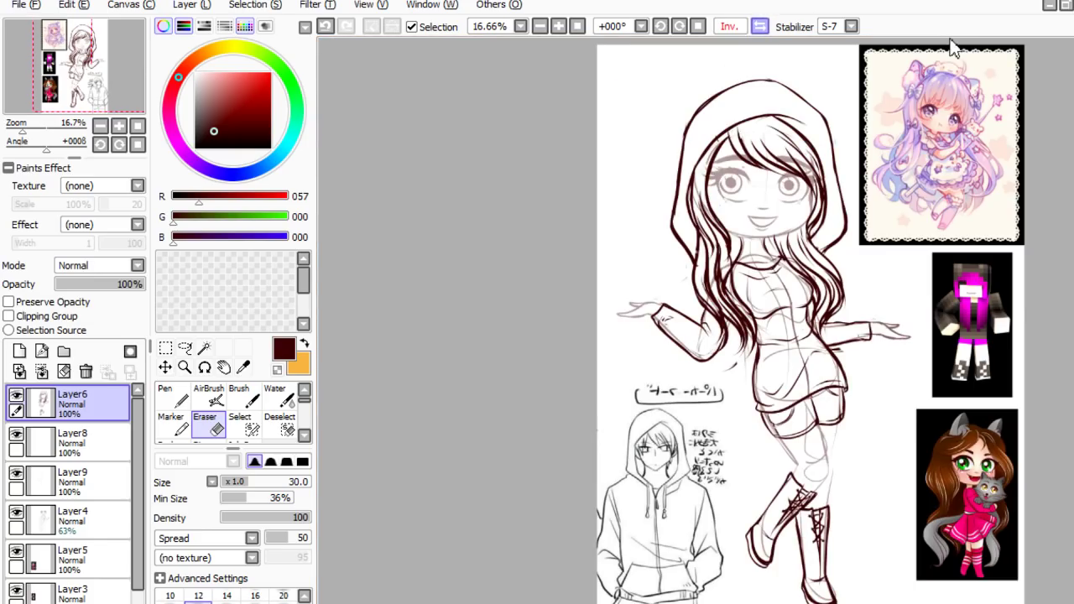
left_click_drag(643, 355, 564, 313)
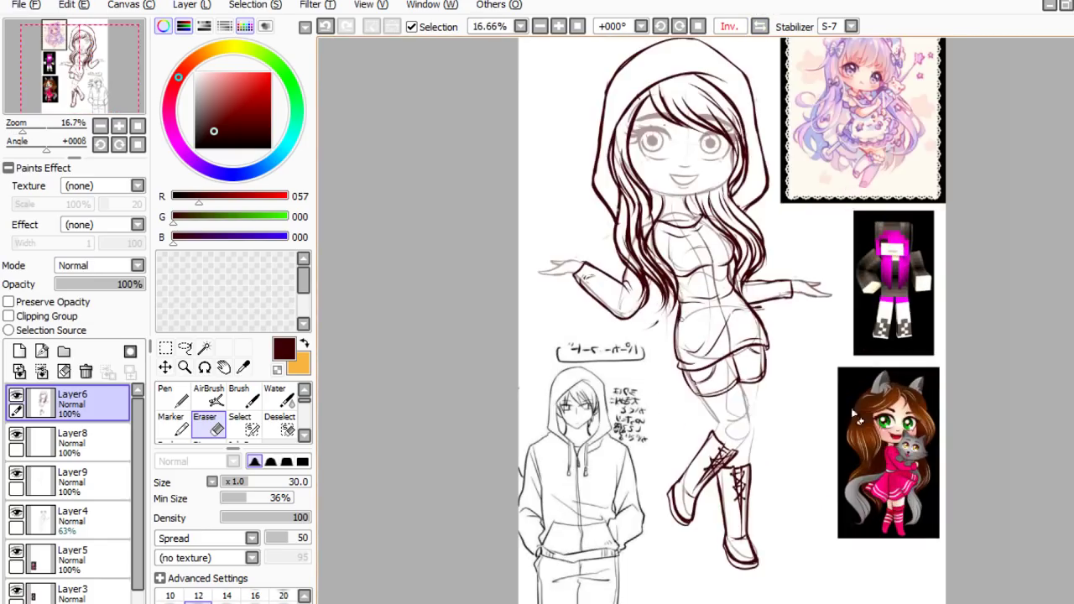
- Gather the reference image layers, including Layer5, Layer7 and Layer2, in a new layer folder and hide the folder
left_click(72, 560)
scroll(71, 554, "down", 3)
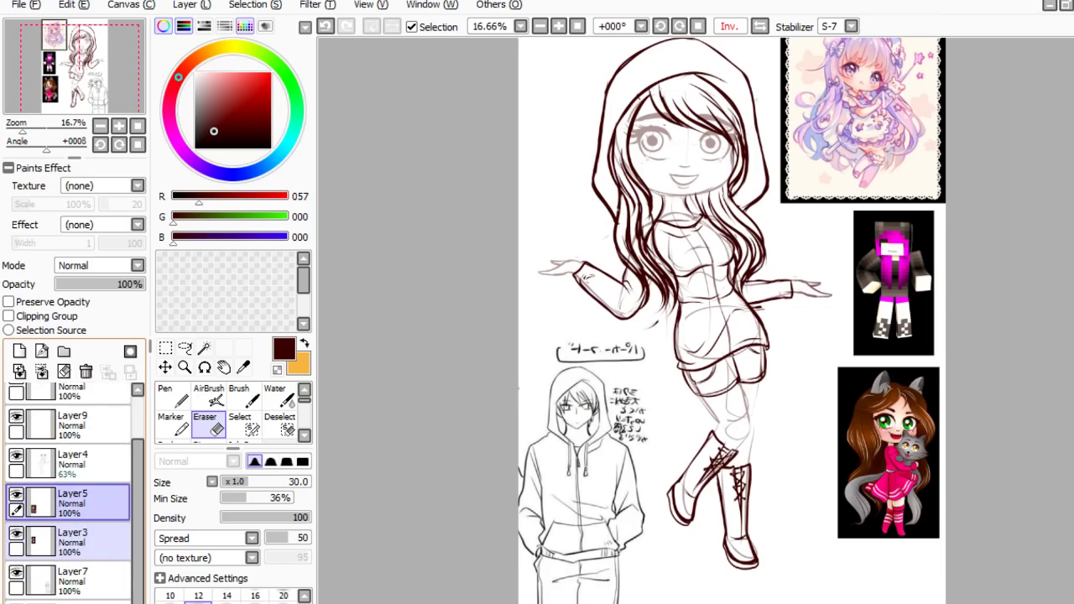
left_click(64, 351)
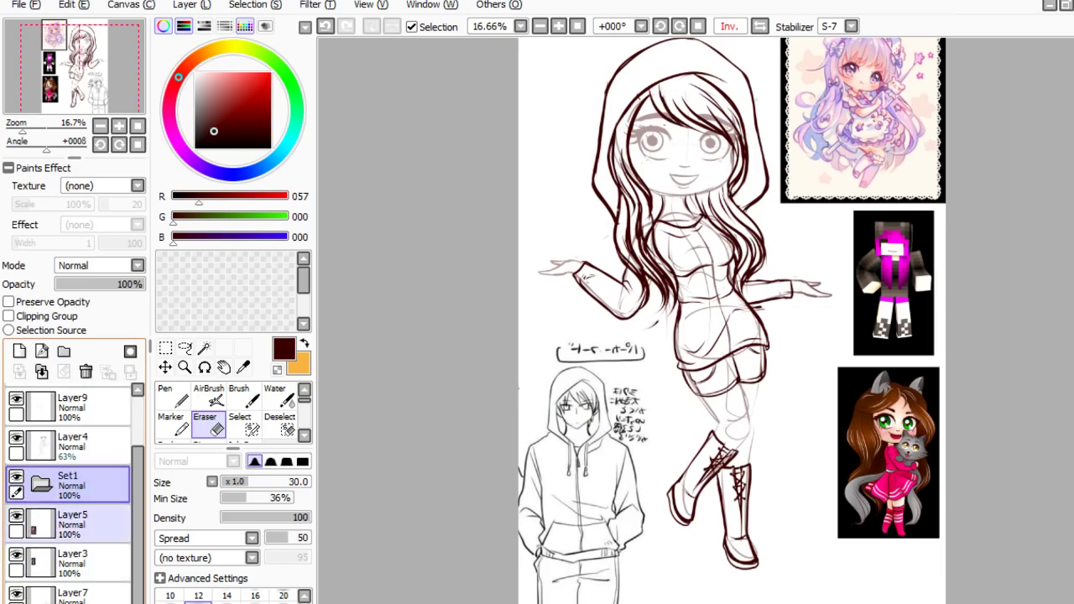
left_click_drag(72, 524, 71, 485)
left_click_drag(71, 562, 72, 528)
mouse_move(71, 594)
left_mouse_down()
mouse_move(72, 550)
mouse_move(72, 586)
left_mouse_up()
left_click(16, 476)
- Examine the mirrored figure without the references, first as a whole and then around the face and hair
scroll(647, 528, "down", 1)
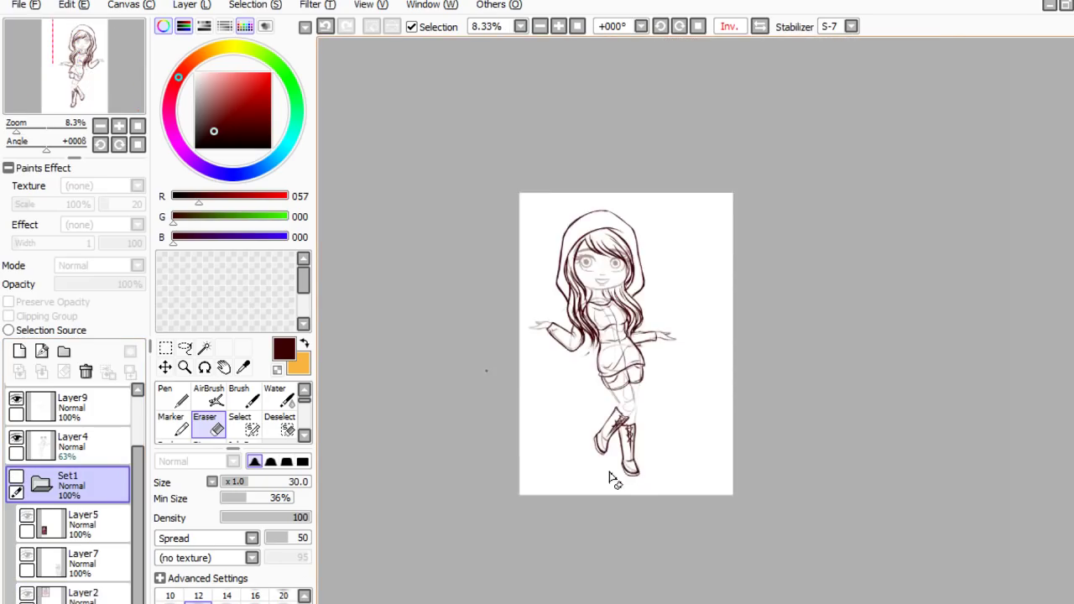
scroll(764, 441, "up", 1)
scroll(765, 502, "down", 1)
scroll(731, 388, "up", 1)
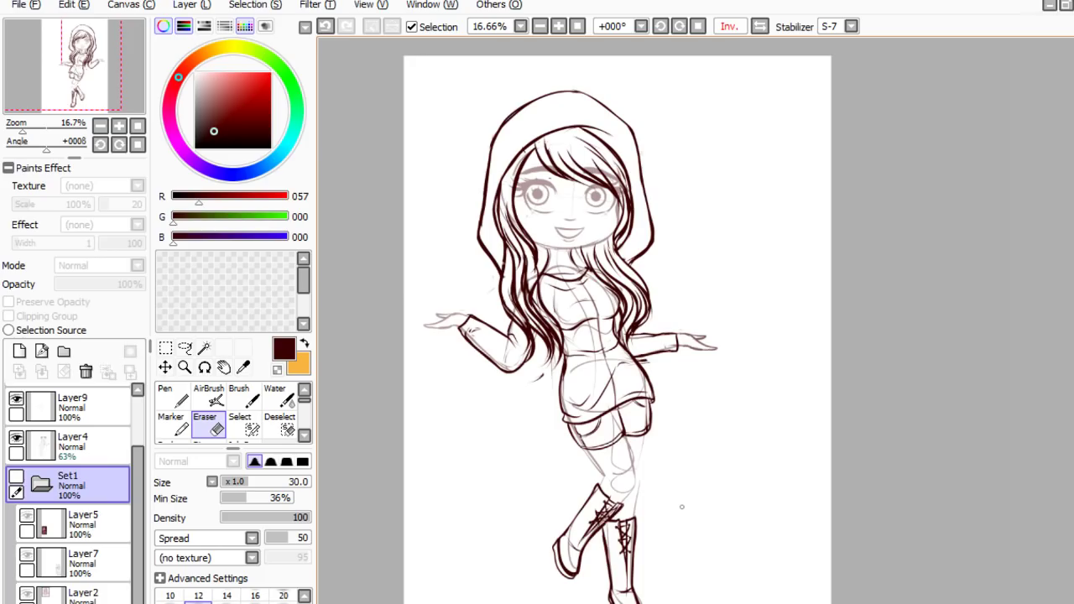
scroll(739, 304, "up", 1)
scroll(697, 286, "down", 1)
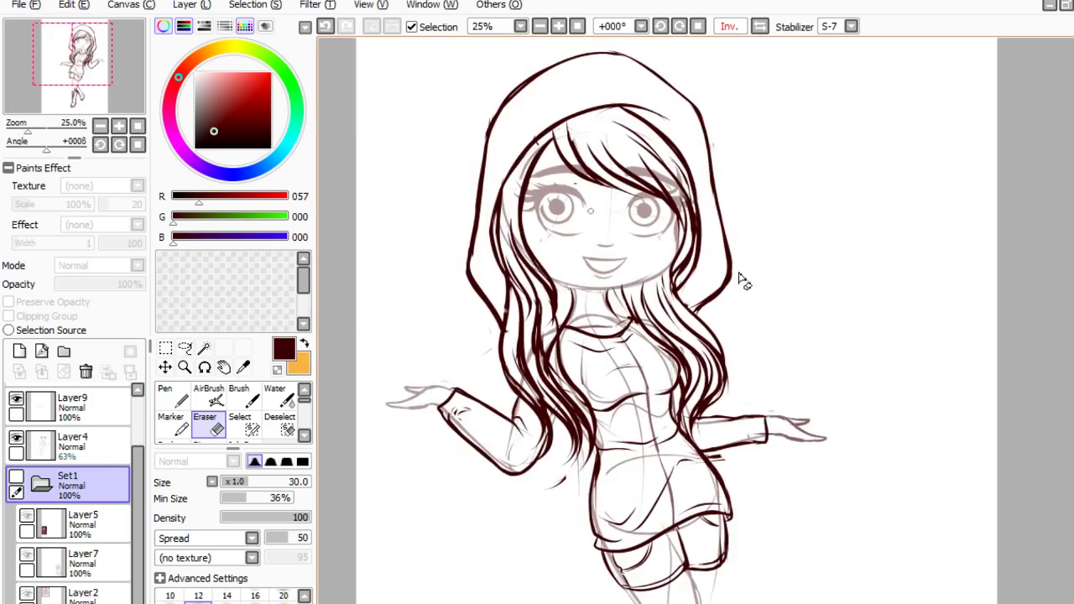
scroll(743, 282, "up", 1)
scroll(790, 351, "down", 1)
scroll(786, 327, "up", 1)
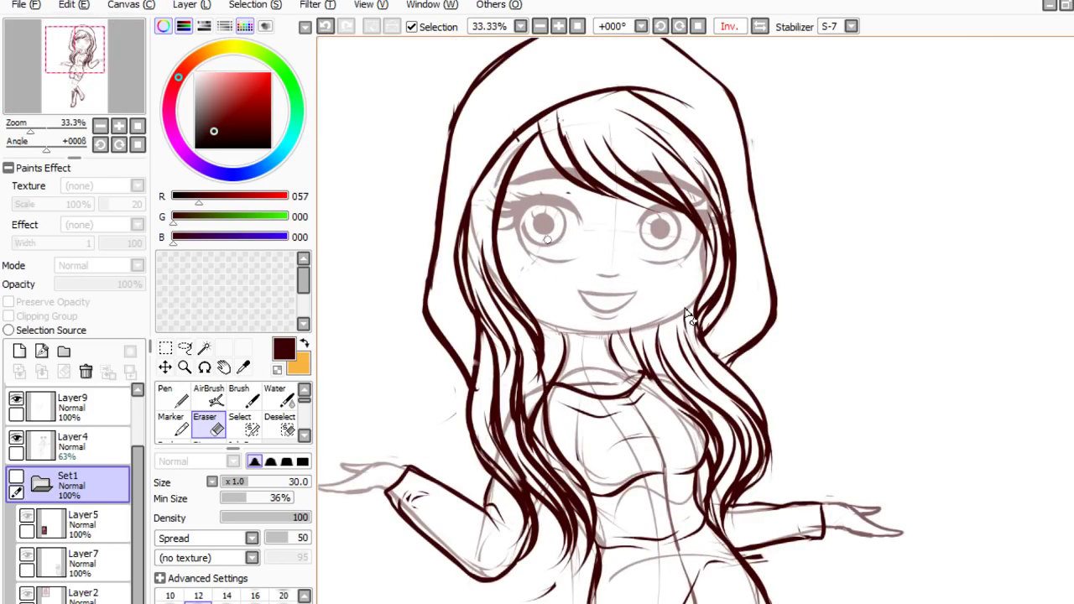
- Identify the sketch layer Layer4 by toggling its visibility and raise its opacity to 100%
left_click(77, 443)
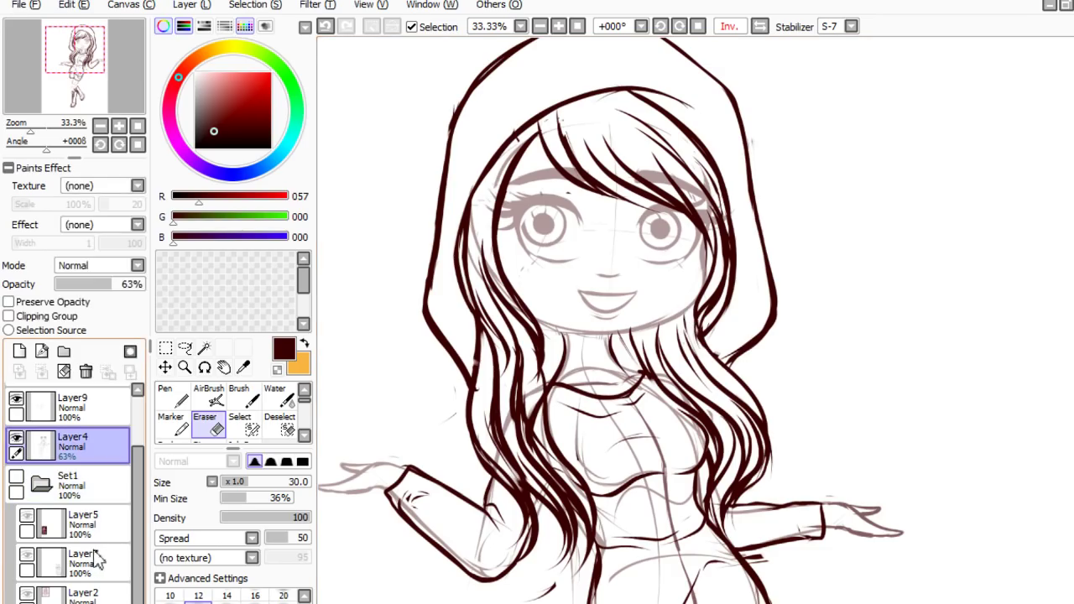
left_click(16, 439)
left_click(16, 439)
key("alt")
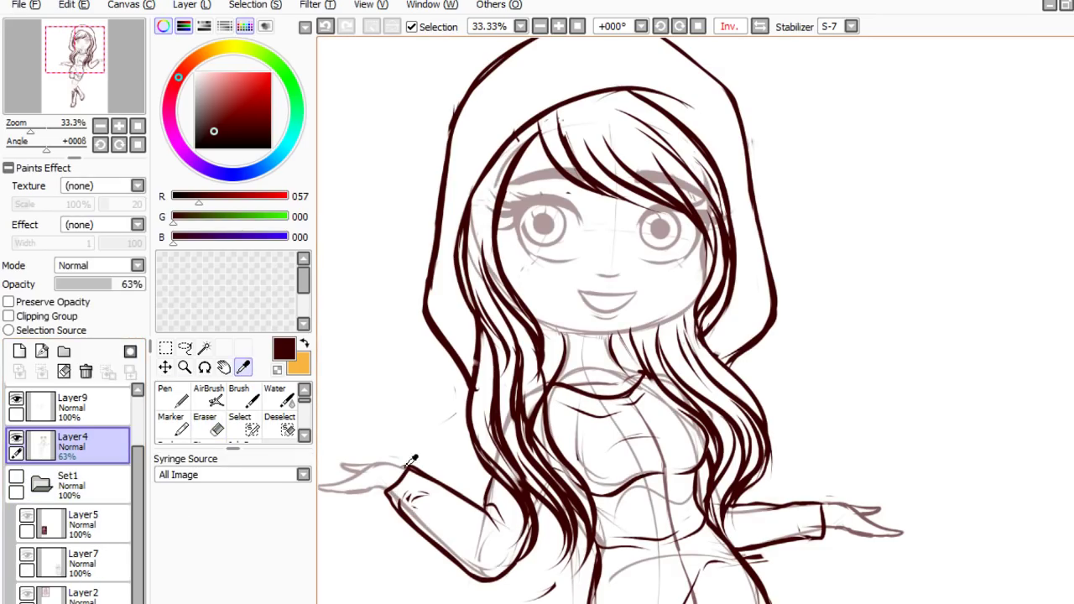
left_click_drag(107, 284, 144, 284)
- Sample the sketch's muted brown line colour and redraw the chin and jaw line on Layer4 with the pen
left_click(705, 420)
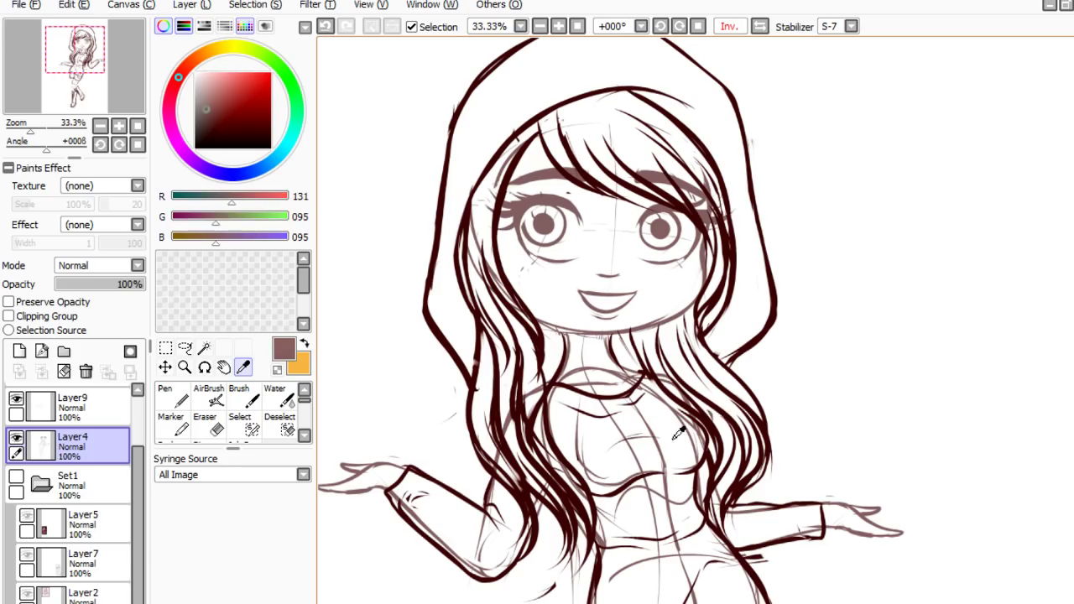
left_click(172, 398)
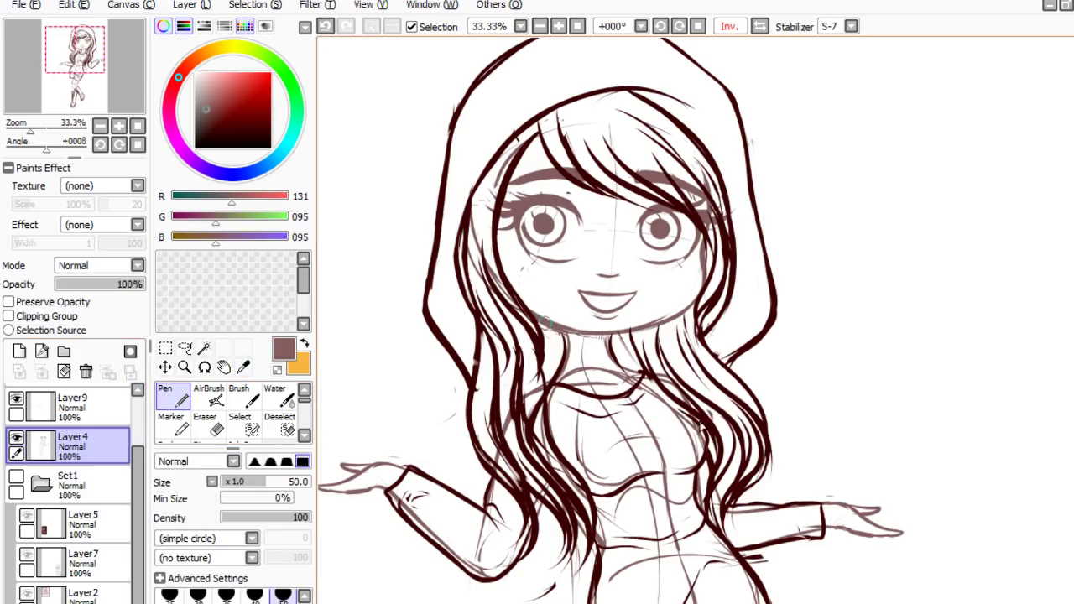
left_click_drag(569, 329, 632, 327)
key("ctrl+z")
key("ctrl+y")
key("ctrl+z")
mouse_move(658, 323)
left_mouse_down()
mouse_move(702, 273)
mouse_move(701, 254)
left_mouse_up()
key("e")
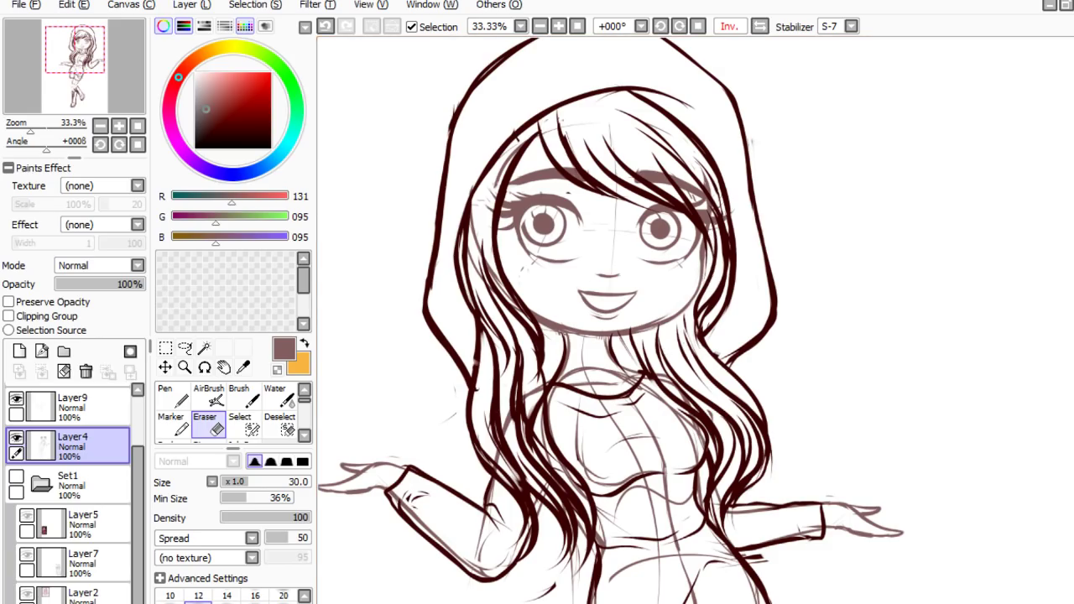
- Check the whole figure's balance by flipping the canvas view back and forth
scroll(675, 395, "down", 1)
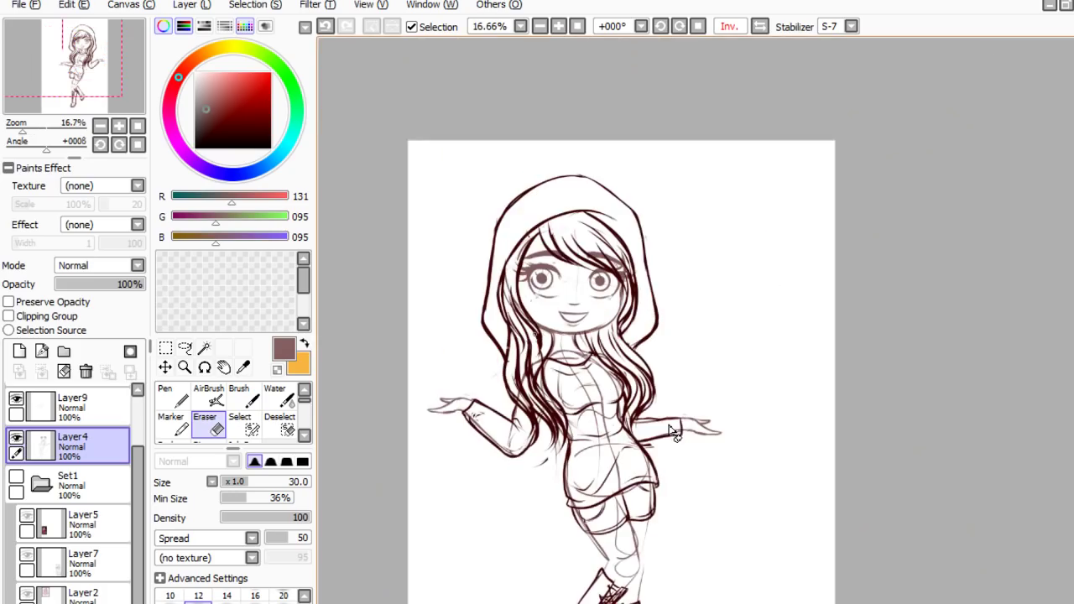
scroll(791, 423, "down", 1)
scroll(795, 427, "up", 1)
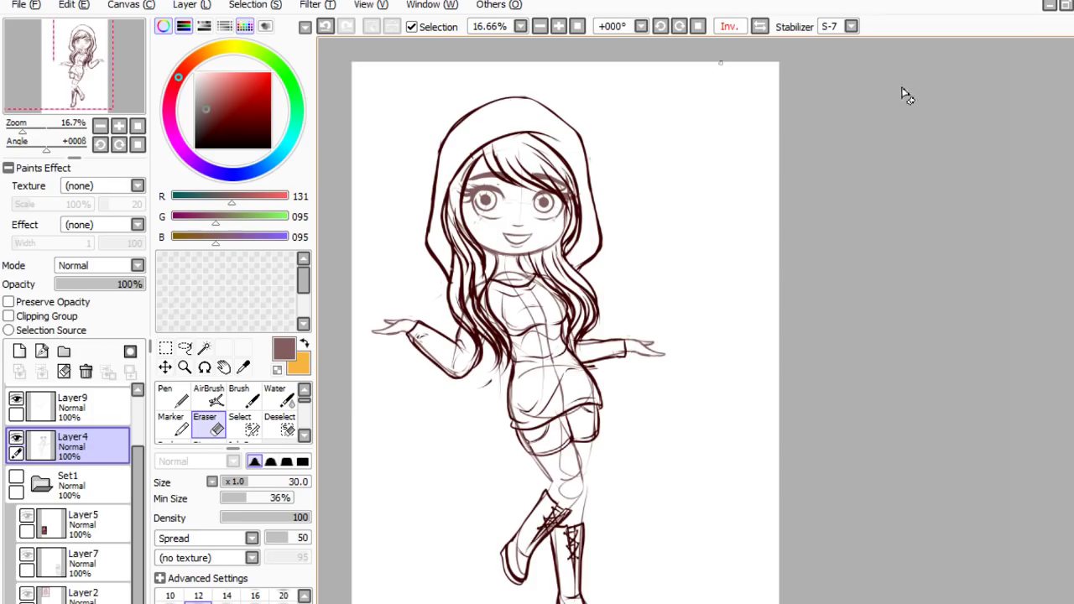
key("h")
key("h")
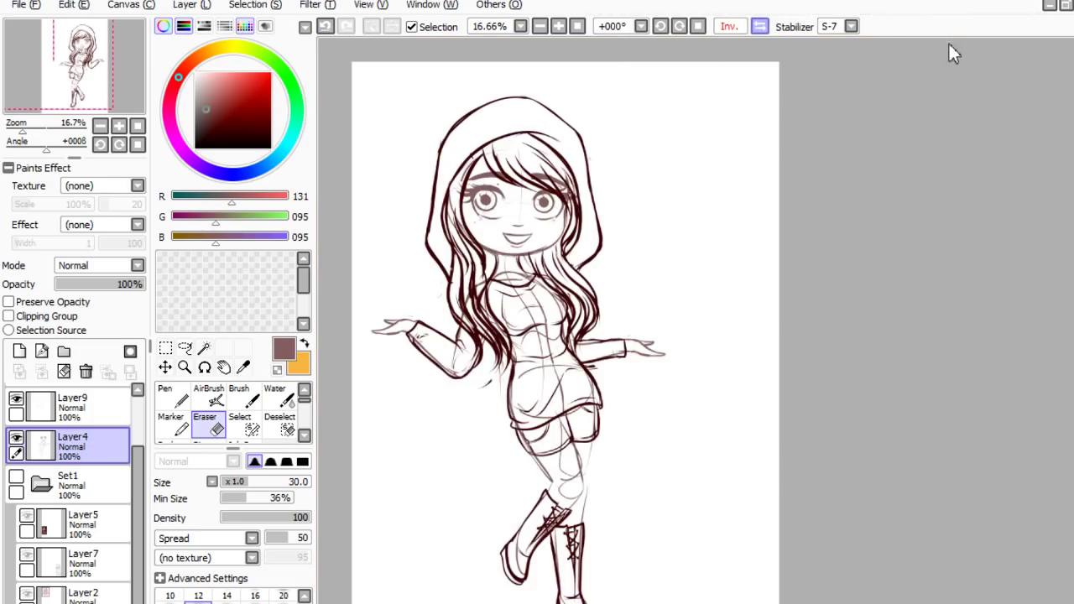
scroll(488, 269, "up", 1)
scroll(742, 285, "down", 1)
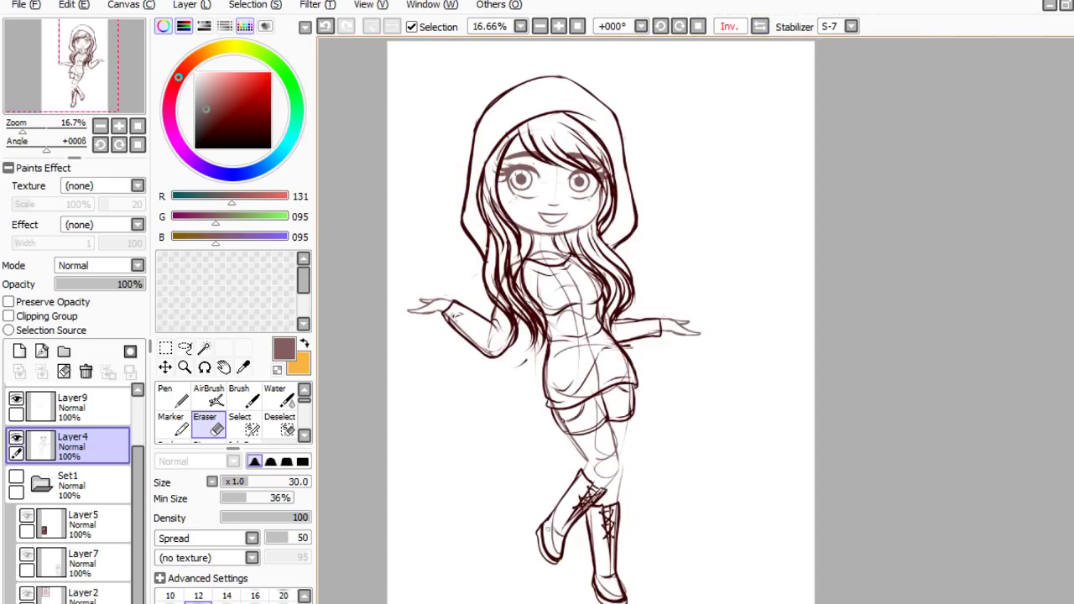
- Strengthen the sketch outlines of both legs between the shorts and the boots with pen strokes on Layer4
scroll(789, 587, "up", 2)
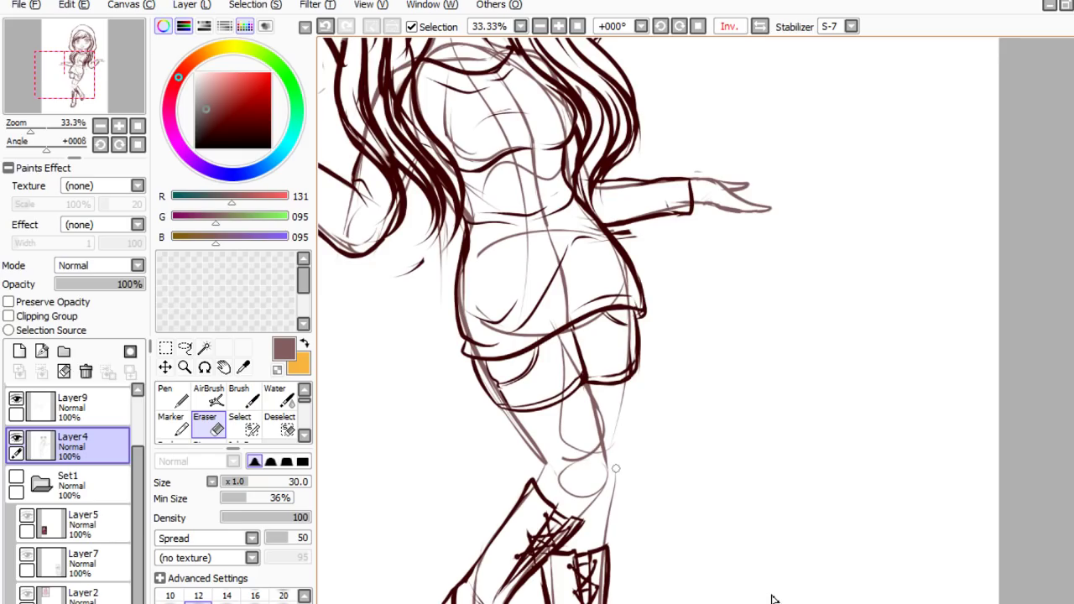
key("n")
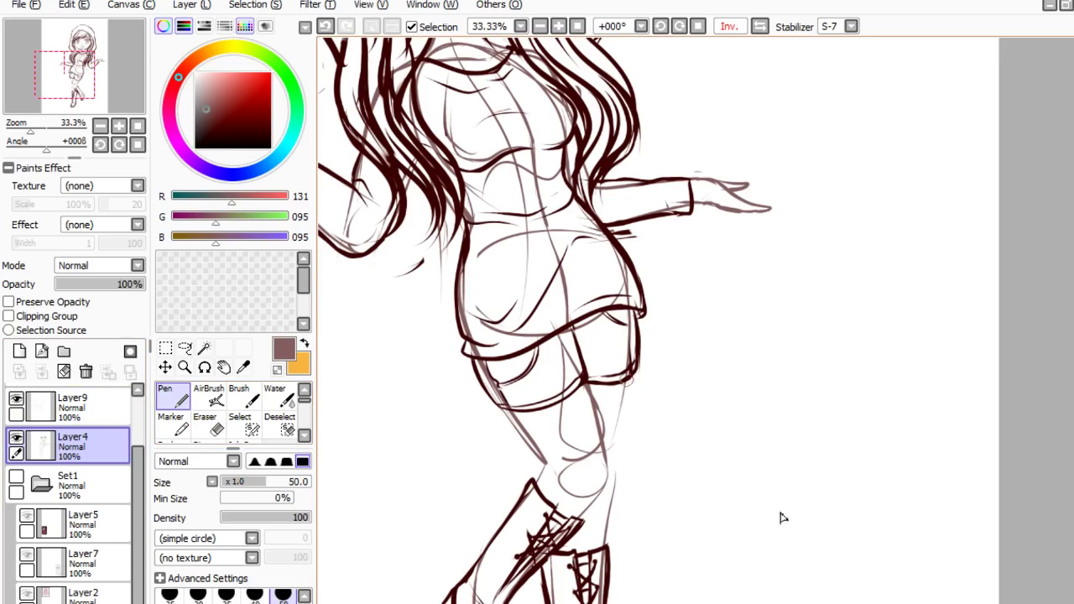
left_click_drag(628, 381, 616, 473)
left_click_drag(622, 424, 612, 500)
left_click_drag(620, 446, 605, 510)
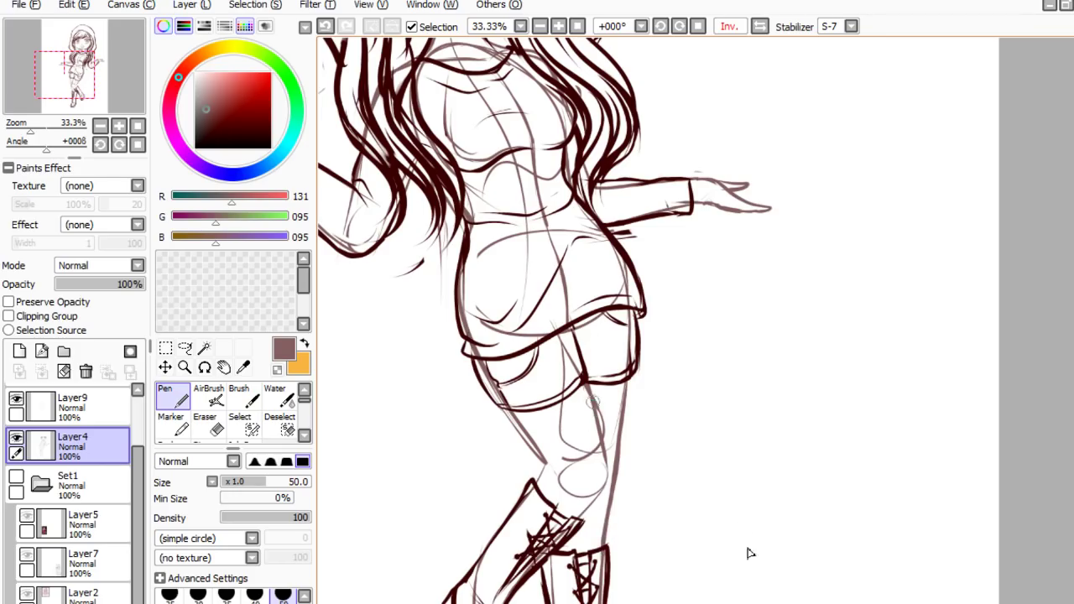
mouse_move(593, 403)
left_mouse_down()
mouse_move(605, 464)
mouse_move(579, 510)
left_mouse_up()
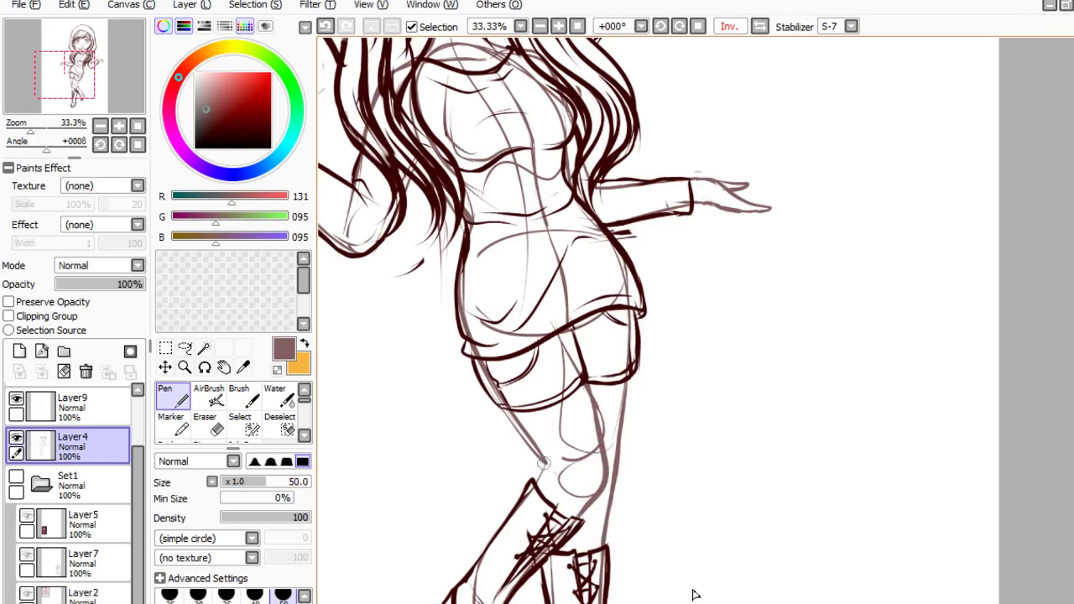
left_click_drag(549, 461, 536, 480)
scroll(463, 564, "down", 3)
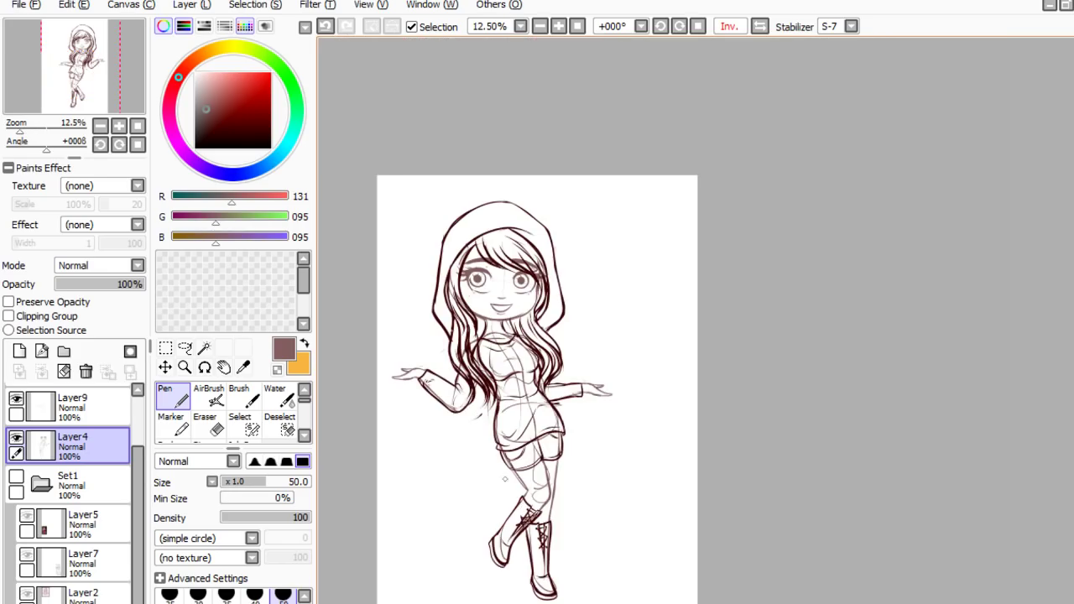
scroll(581, 426, "up", 1)
scroll(772, 361, "down", 1)
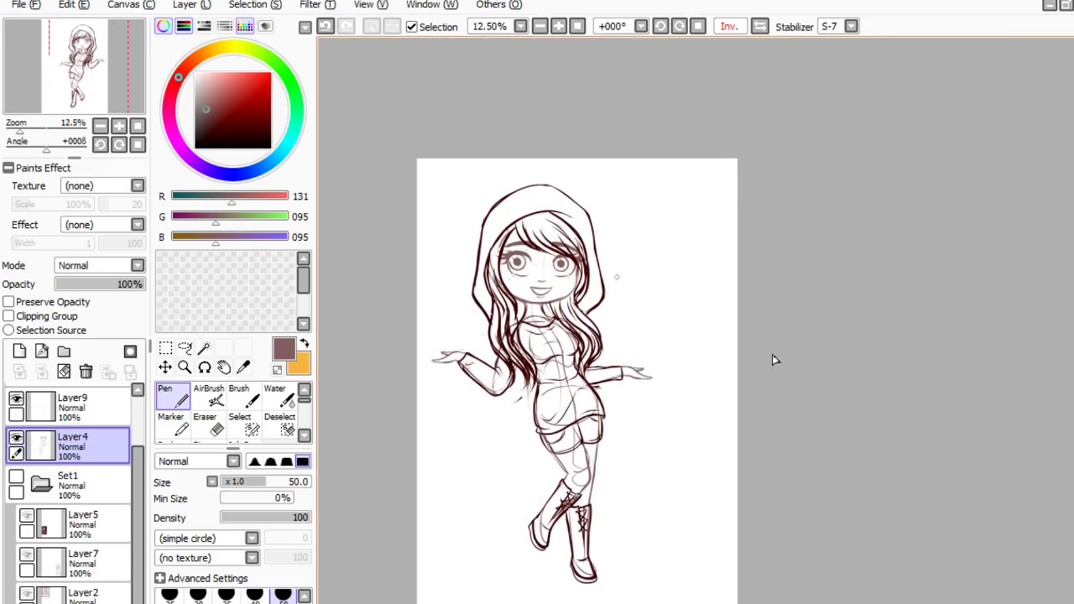
scroll(748, 529, "up", 1)
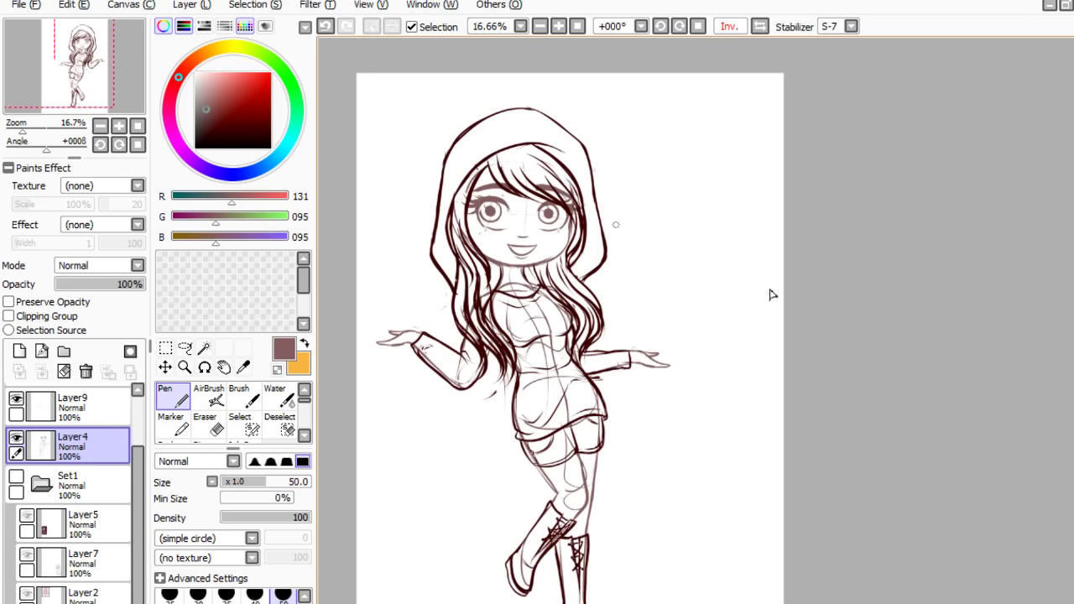
scroll(703, 268, "down", 1)
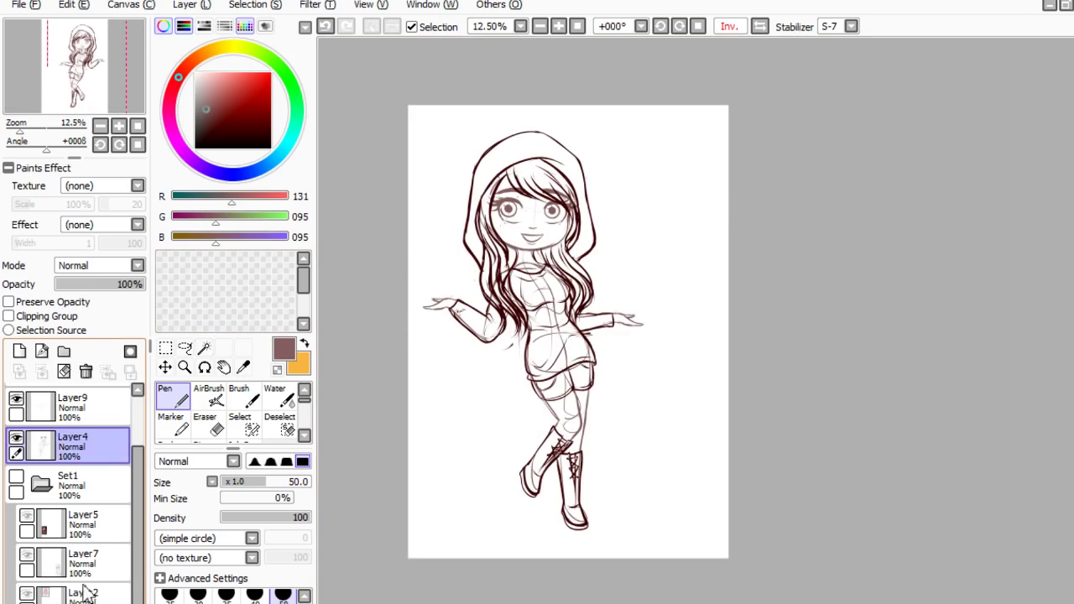
- Collapse the Set1 reference folder, check its visibility by toggling it, and leave it hidden and selected
scroll(75, 483, "up", 2)
left_click(40, 558)
left_click(16, 550)
left_click(16, 551)
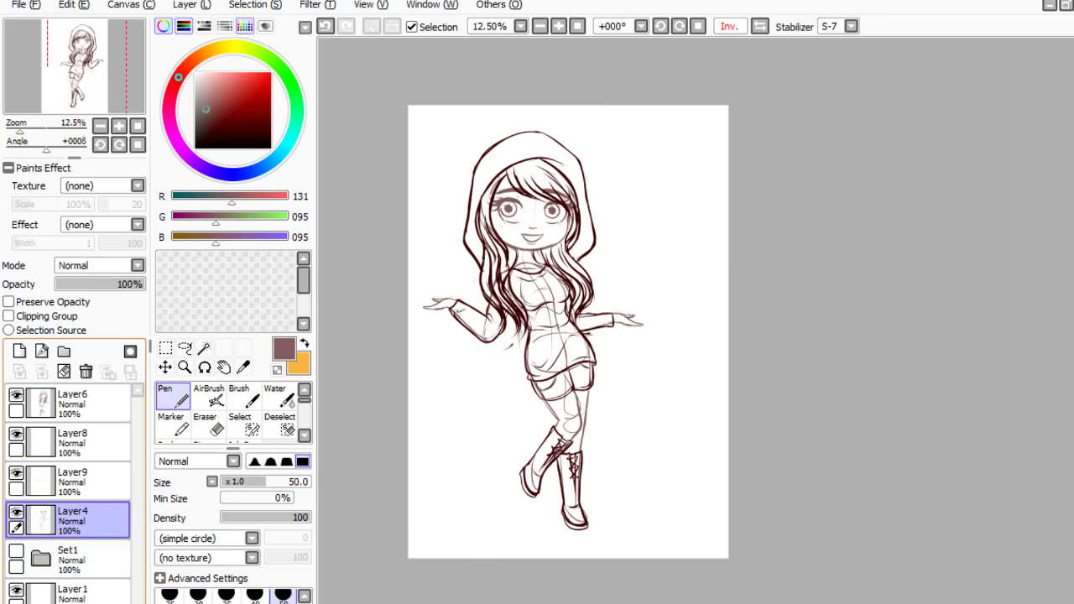
left_click(84, 561)
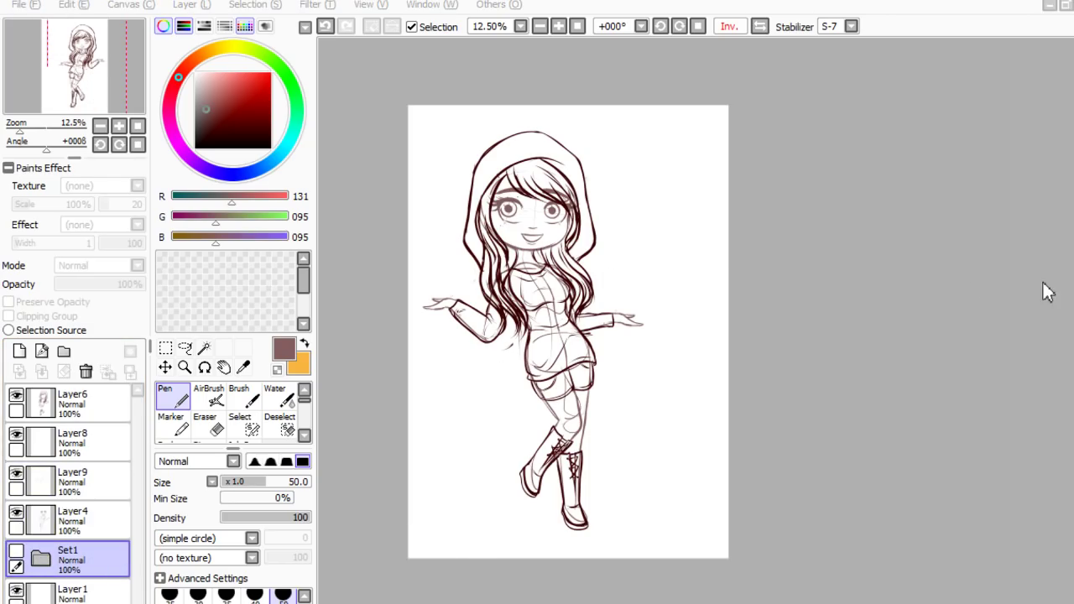
- Examine the whole figure's balance in mirrored and normal views at several zoom levels
left_click(760, 26)
scroll(667, 250, "down", 3)
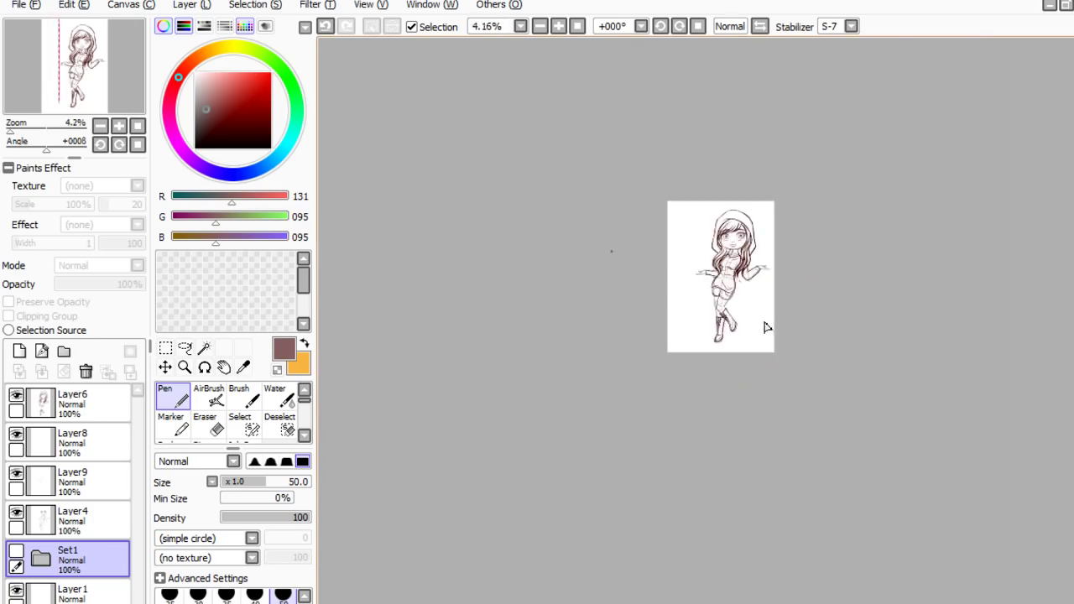
scroll(787, 280, "up", 3)
scroll(702, 353, "down", 3)
scroll(738, 367, "up", 3)
scroll(613, 463, "down", 2)
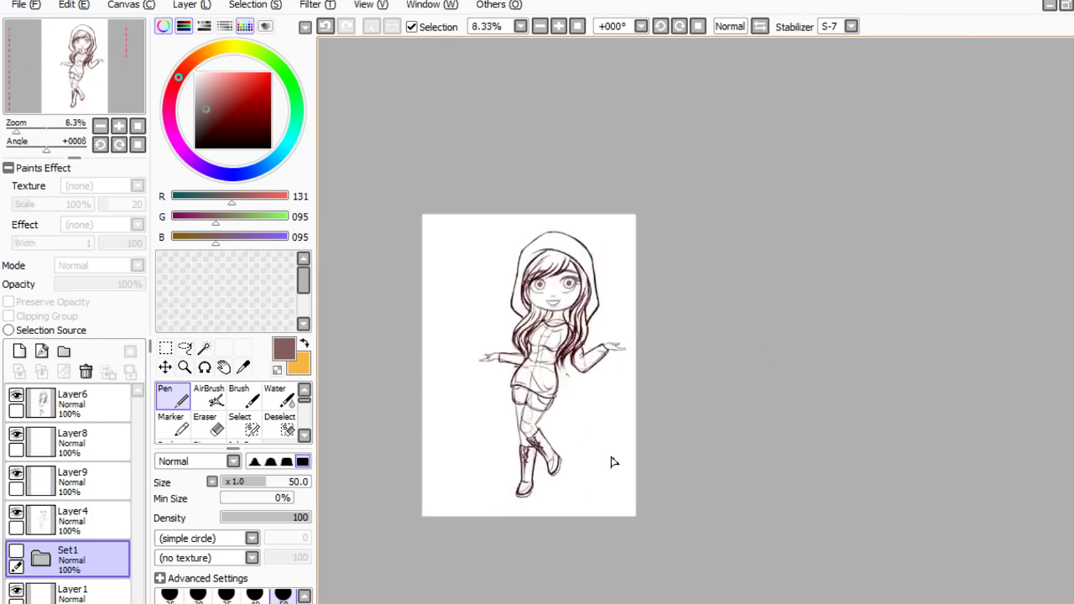
scroll(378, 392, "up", 2)
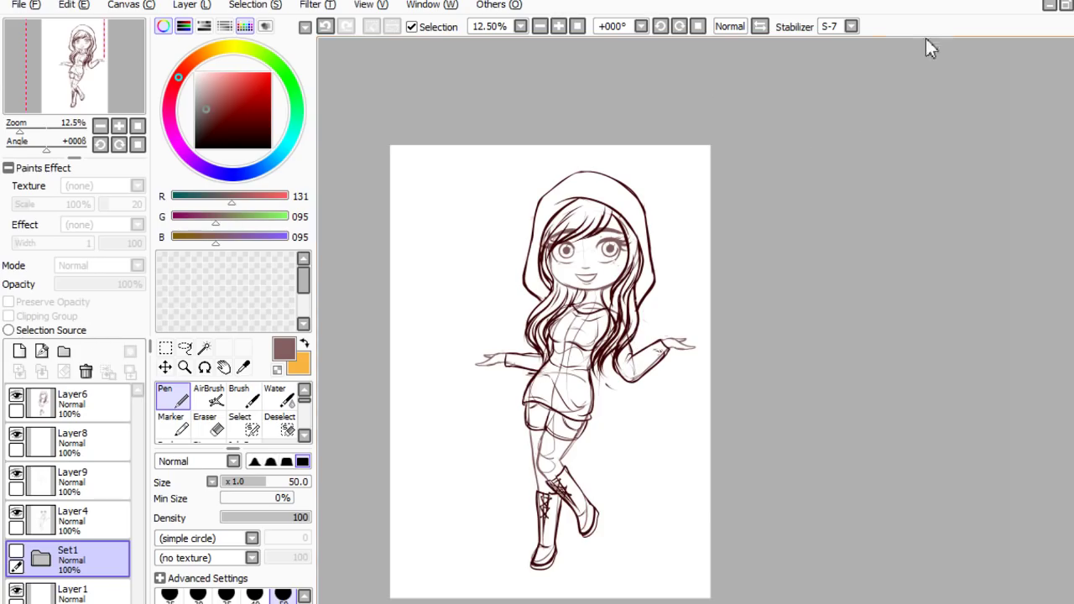
key("h")
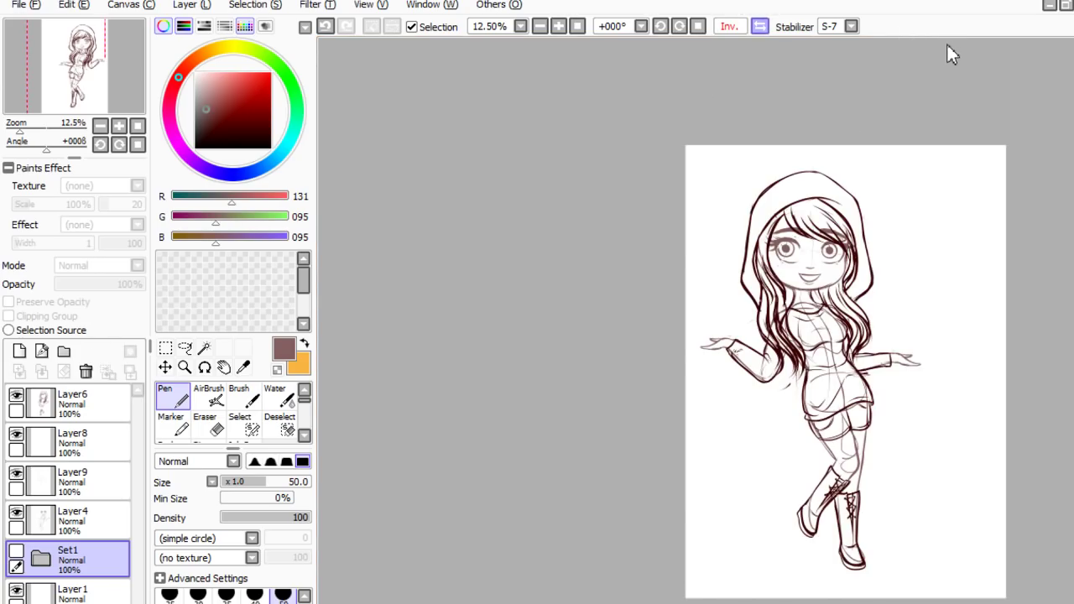
key("h")
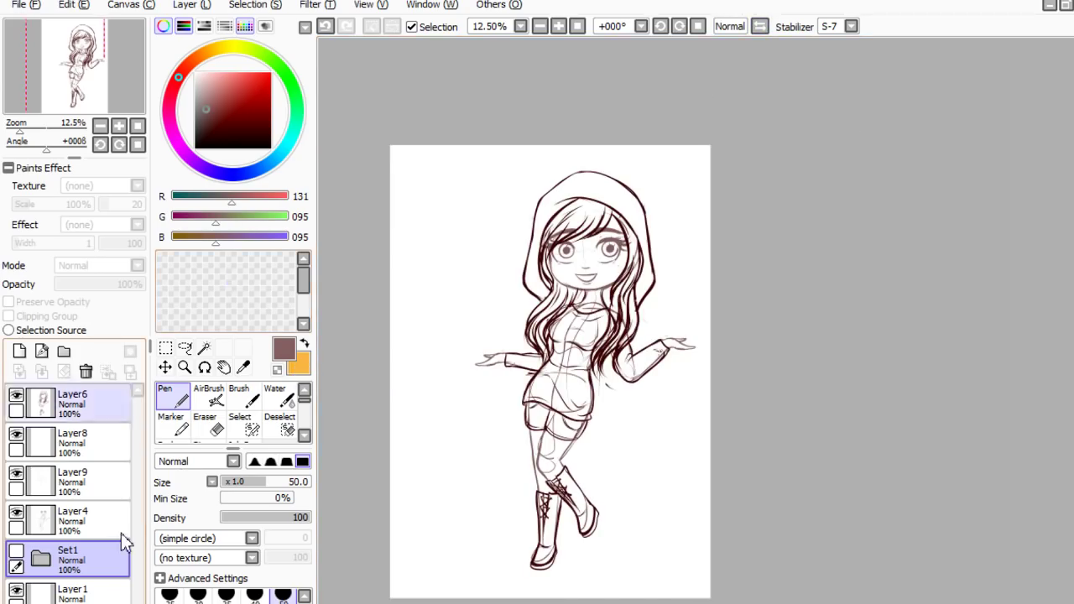
- Create a new layer folder and move it to the top of the layer stack
mouse_move(75, 412)
left_mouse_down()
mouse_move(54, 445)
mouse_move(64, 484)
mouse_move(84, 401)
left_mouse_up()
left_click(64, 351)
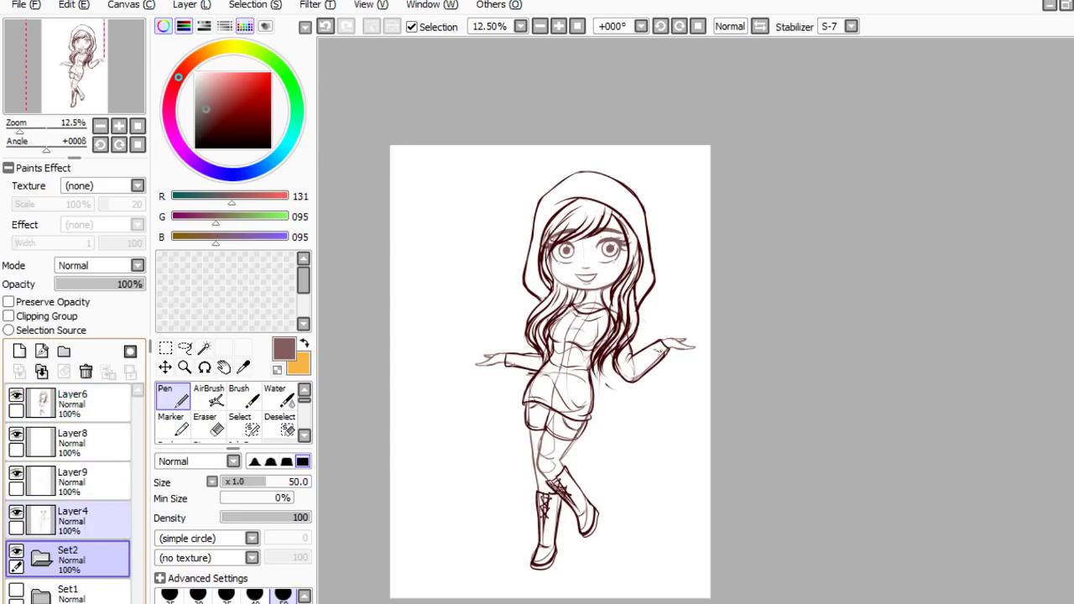
left_click_drag(71, 556, 77, 390)
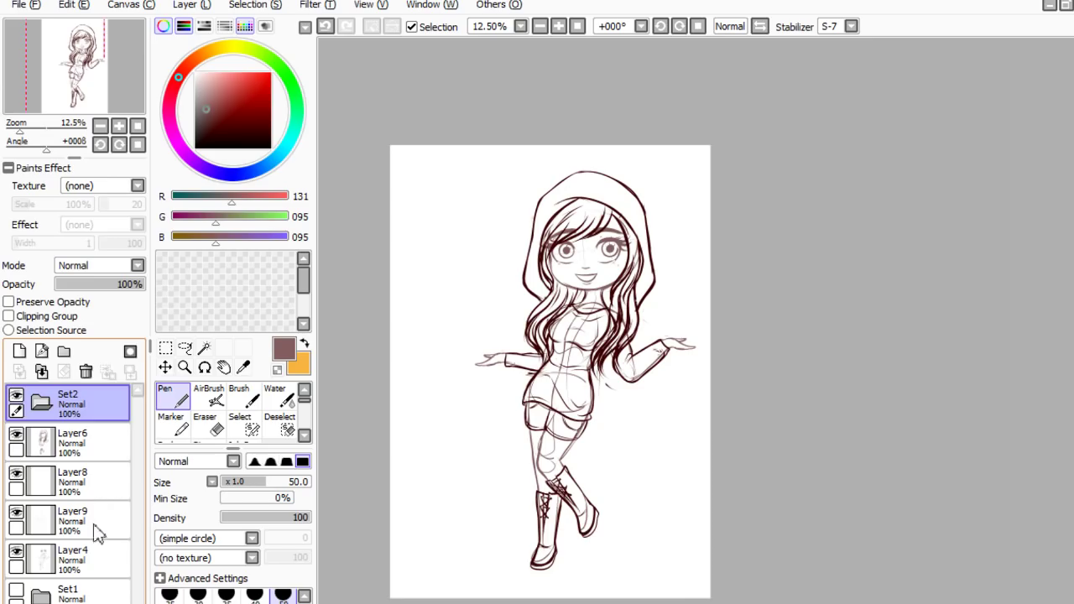
- Create another folder, move the sketch layers Layer6, Layer8, Layer9 and Layer4 into it, and collapse it
left_click(73, 431)
left_click(64, 350)
left_click_drag(75, 477, 74, 449)
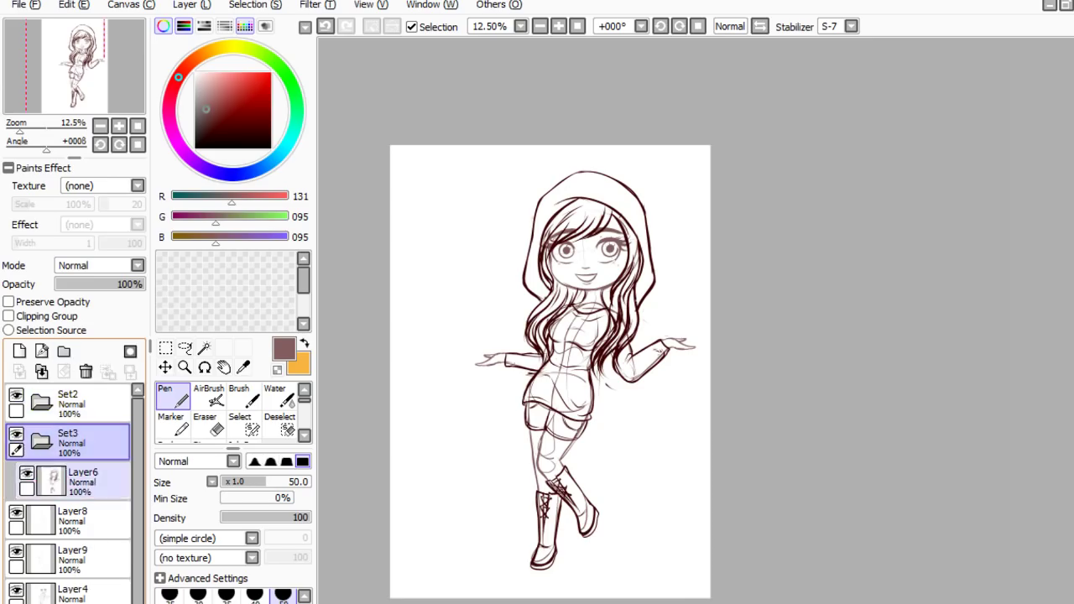
left_click_drag(74, 518, 74, 470)
left_click_drag(74, 557, 74, 502)
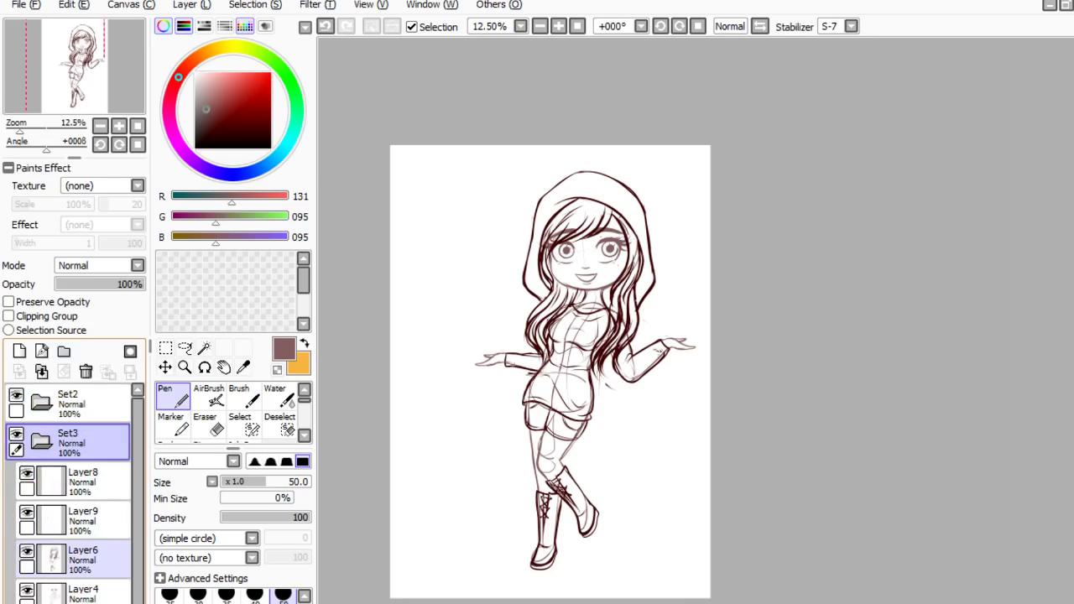
left_click(41, 441)
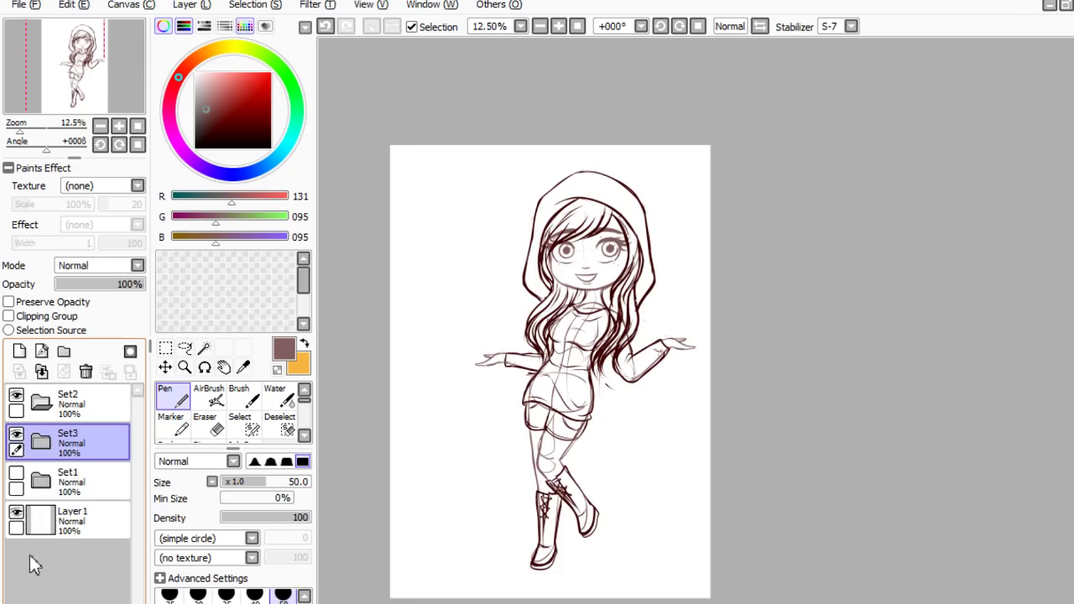
- Lower the Set3 sketch folder's opacity to 8% and add a new layer above it
left_click(16, 434)
left_click(16, 435)
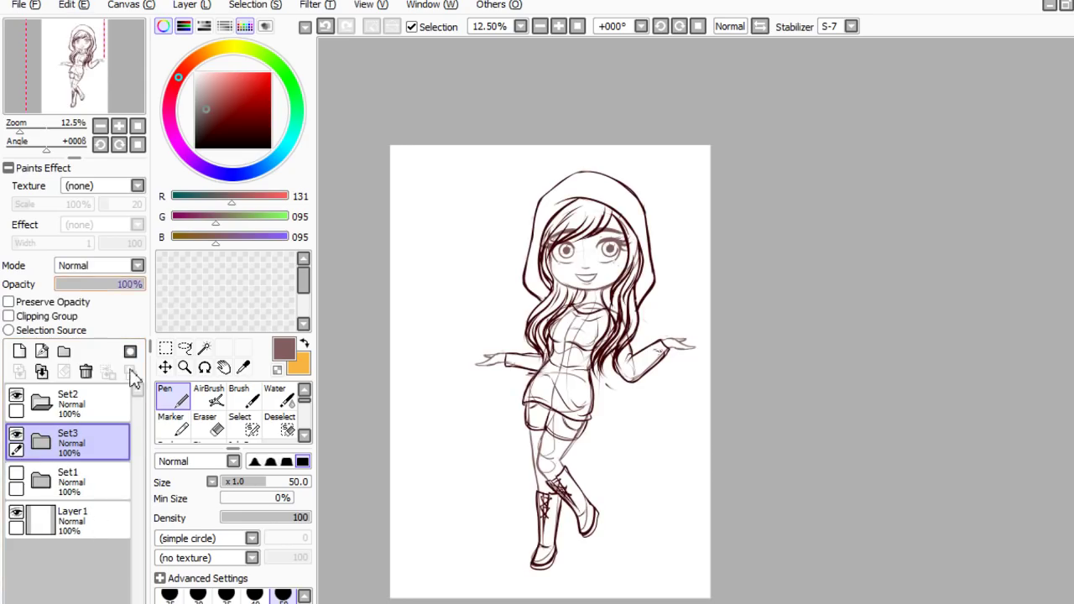
left_click_drag(105, 284, 62, 283)
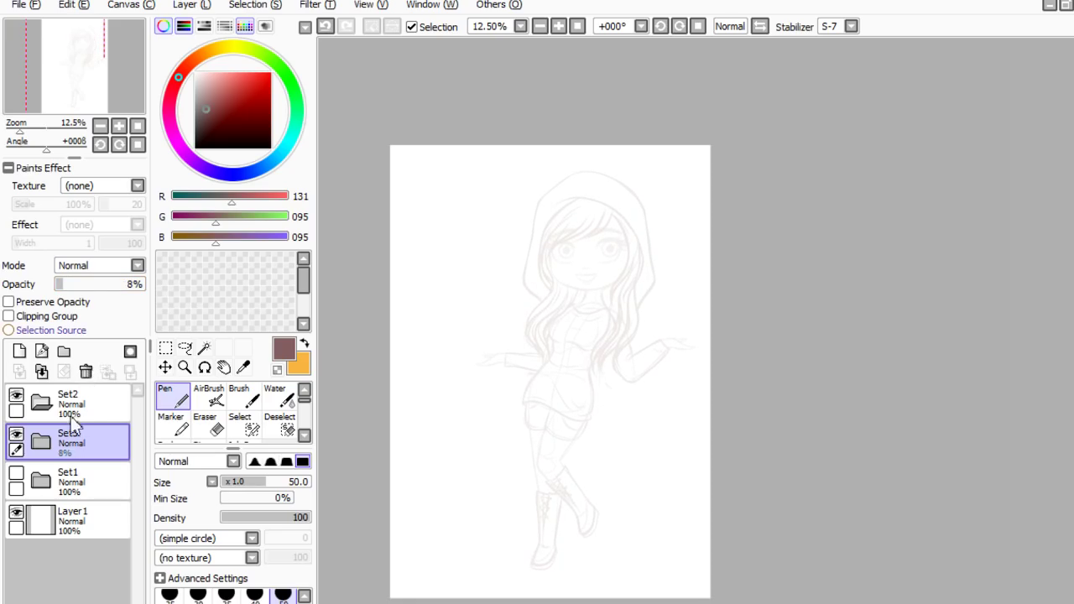
left_click(19, 351)
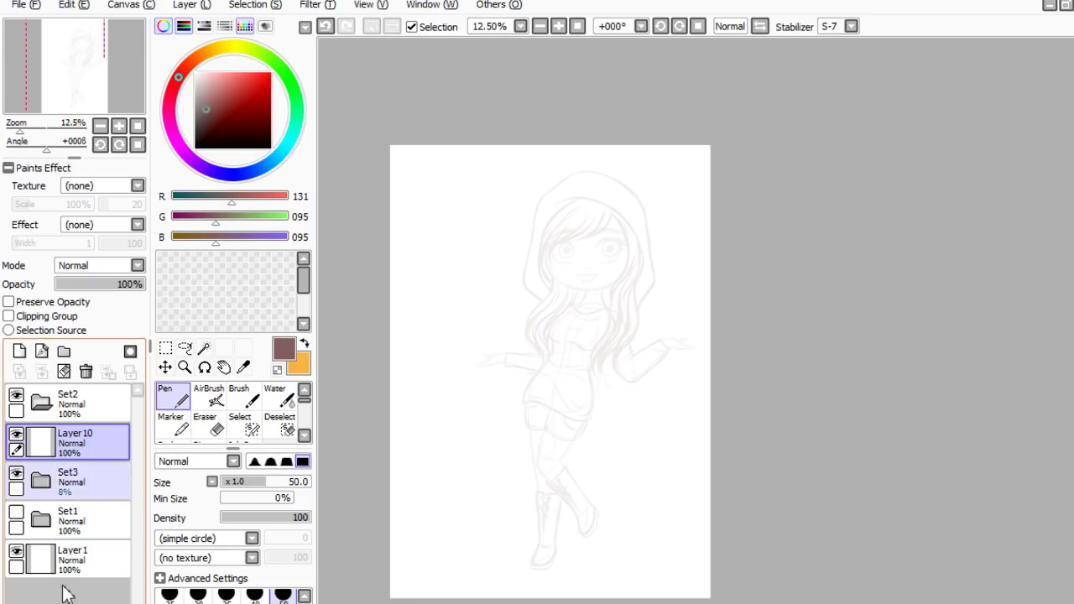
- Raise Set3's opacity to 100% and sample the dark maroon line colour (RGB 57, 0, 0) from the sketch's hair outline
left_click(17, 473)
left_click(17, 473)
left_click(41, 480)
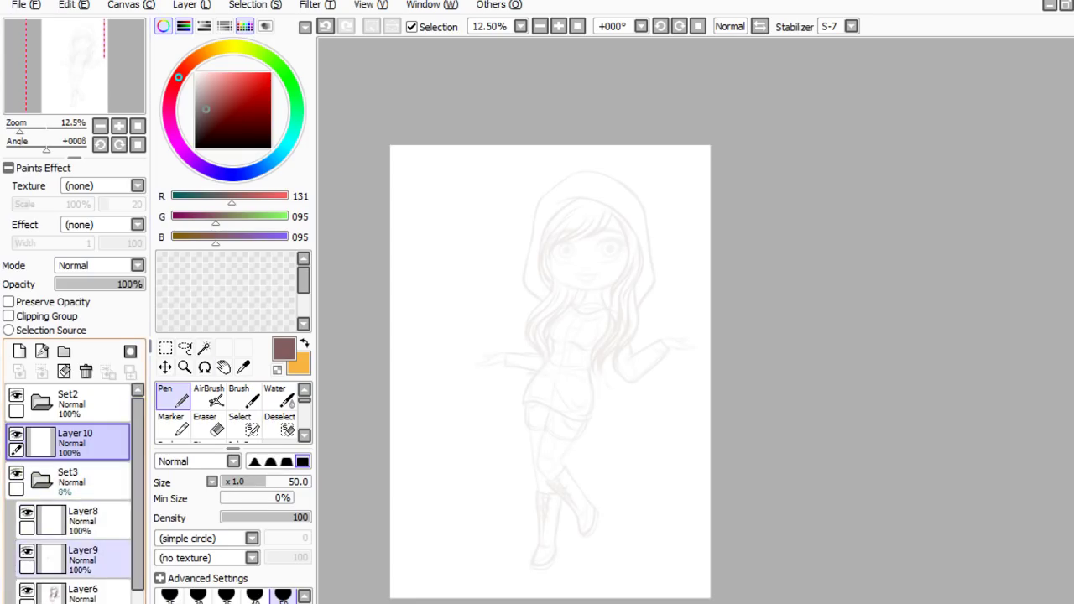
left_click(92, 480)
left_click_drag(132, 284, 181, 285)
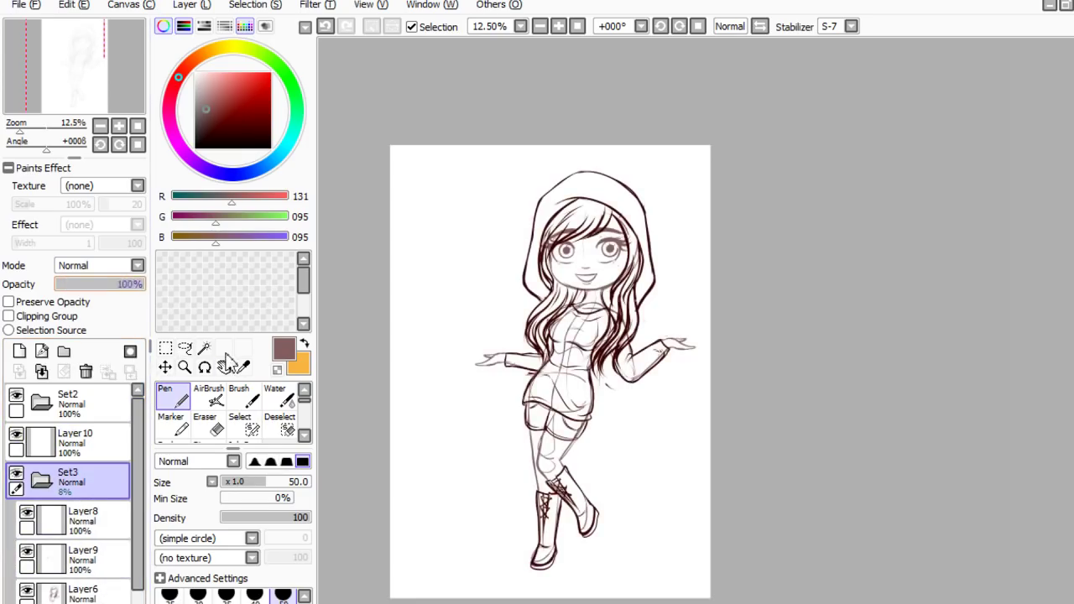
scroll(84, 537, "down", 2)
left_click(84, 542)
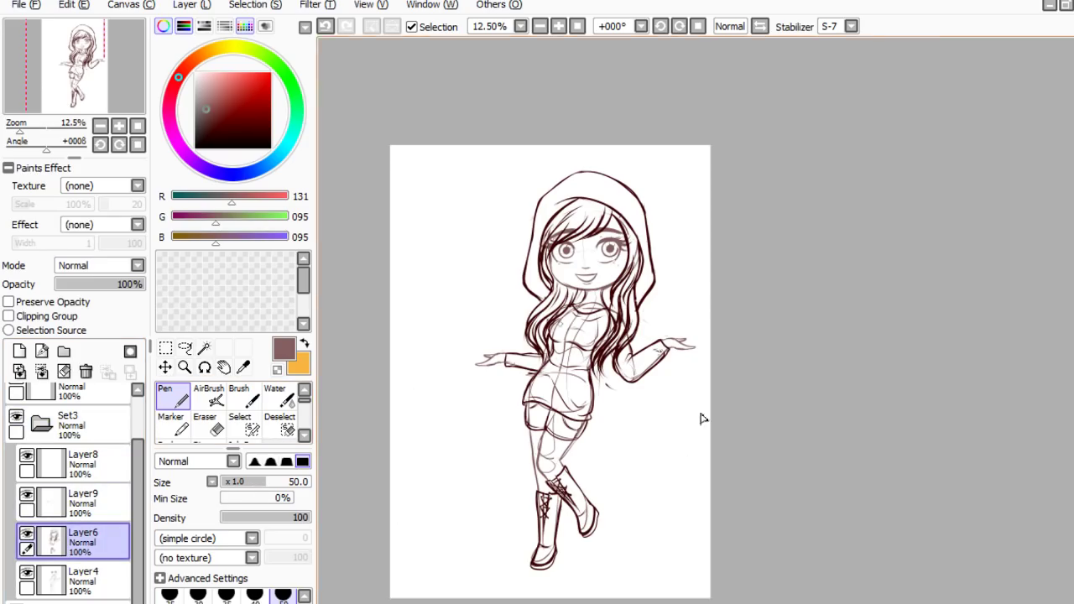
scroll(572, 307, "up", 3)
left_click(243, 366)
scroll(516, 303, "up", 1)
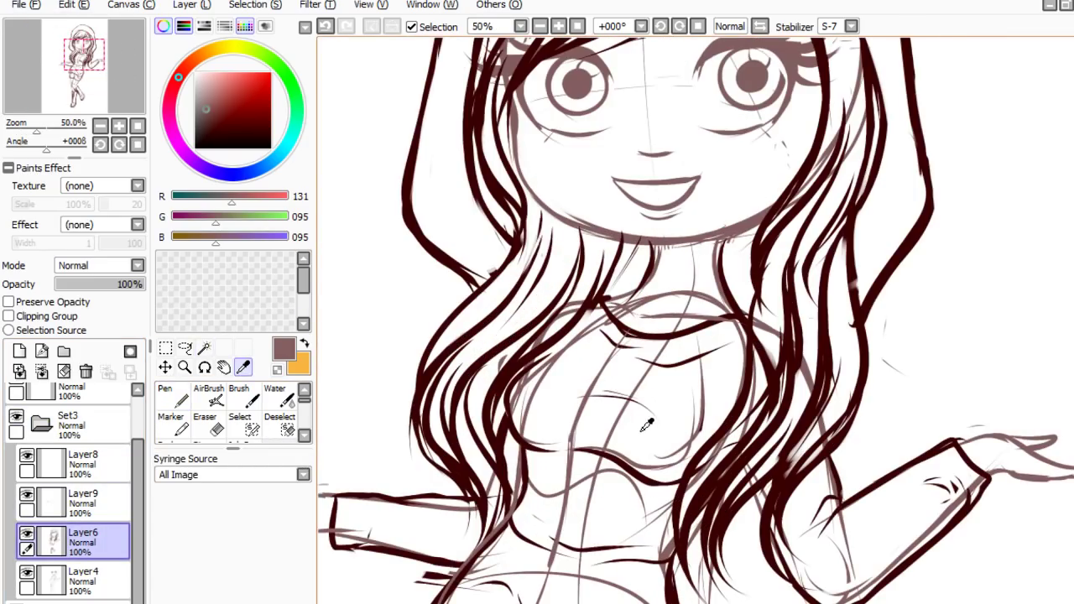
left_click(514, 345)
- Fade the collapsed Set3 folder to 8% opacity and make Layer10 active with the Pen tool at the face
scroll(650, 428, "down", 5)
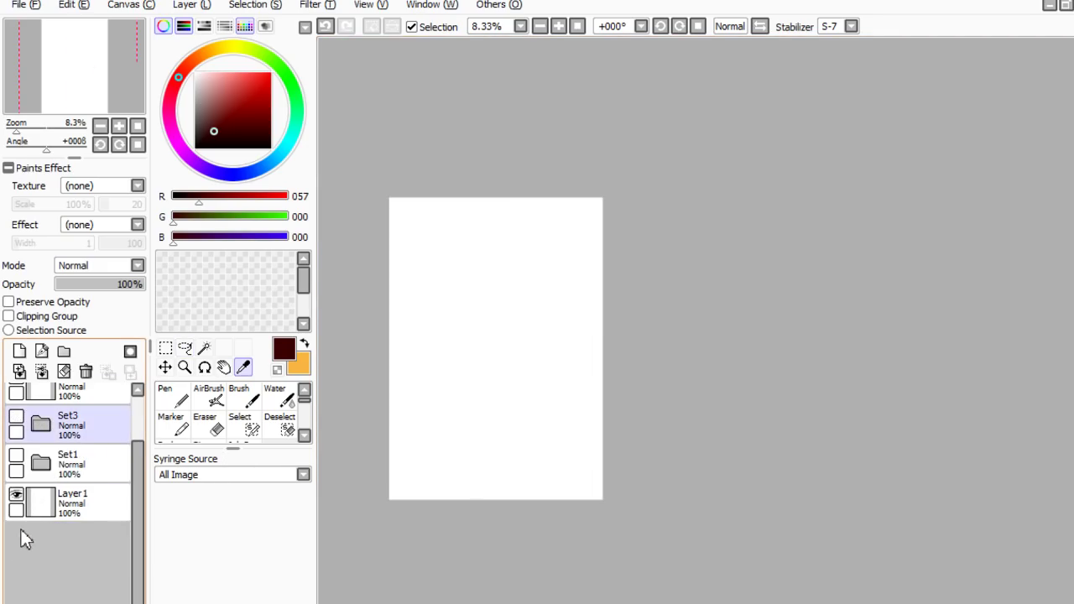
left_click_drag(84, 284, 61, 283)
scroll(604, 370, "down", 2)
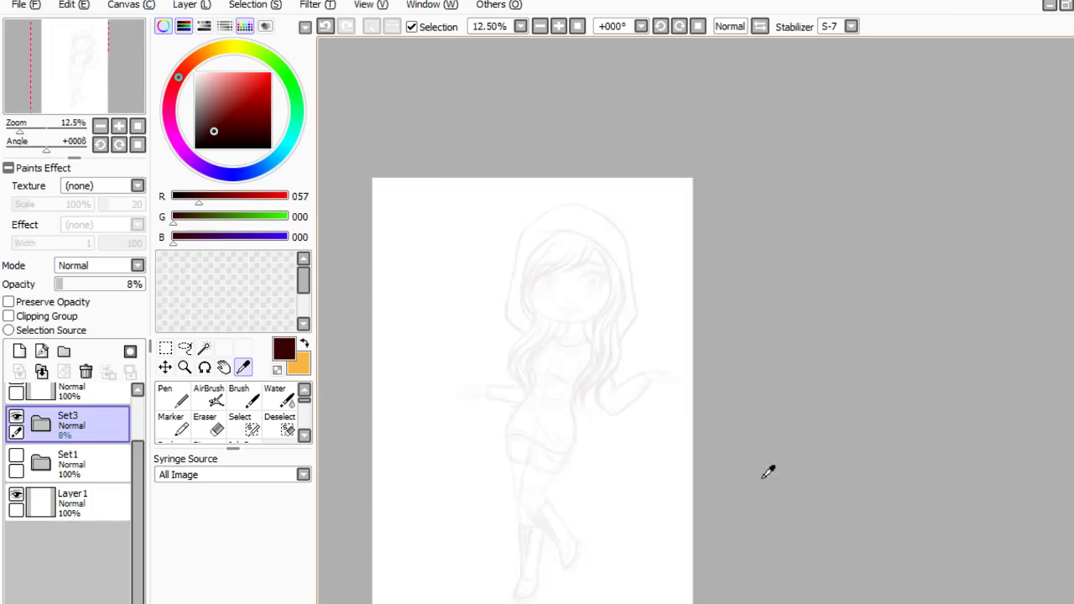
scroll(578, 311, "up", 2)
scroll(92, 556, "up", 2)
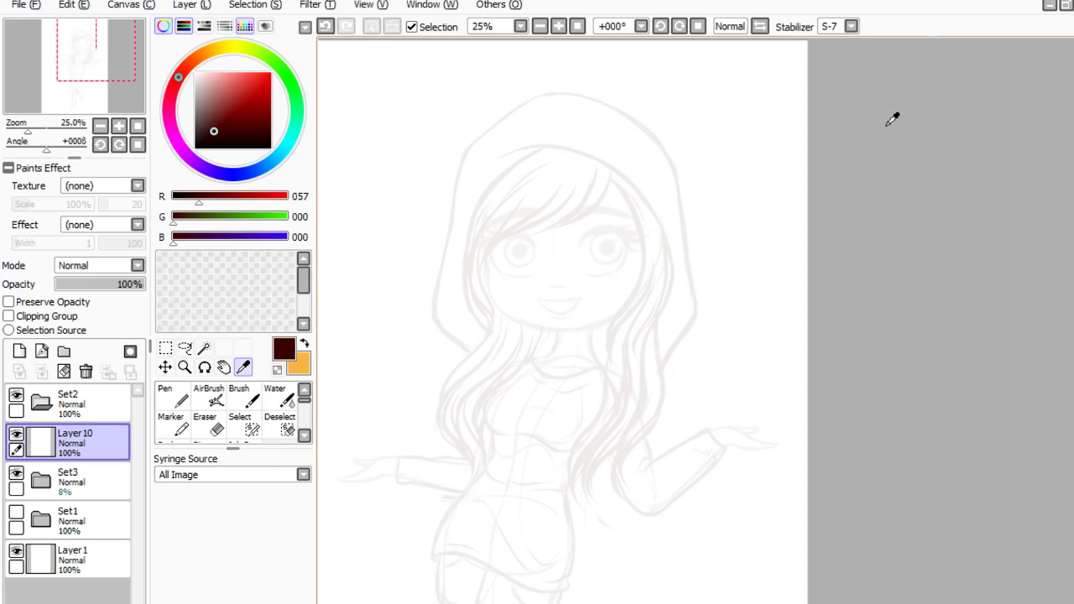
scroll(792, 166, "up", 1)
scroll(807, 212, "down", 1)
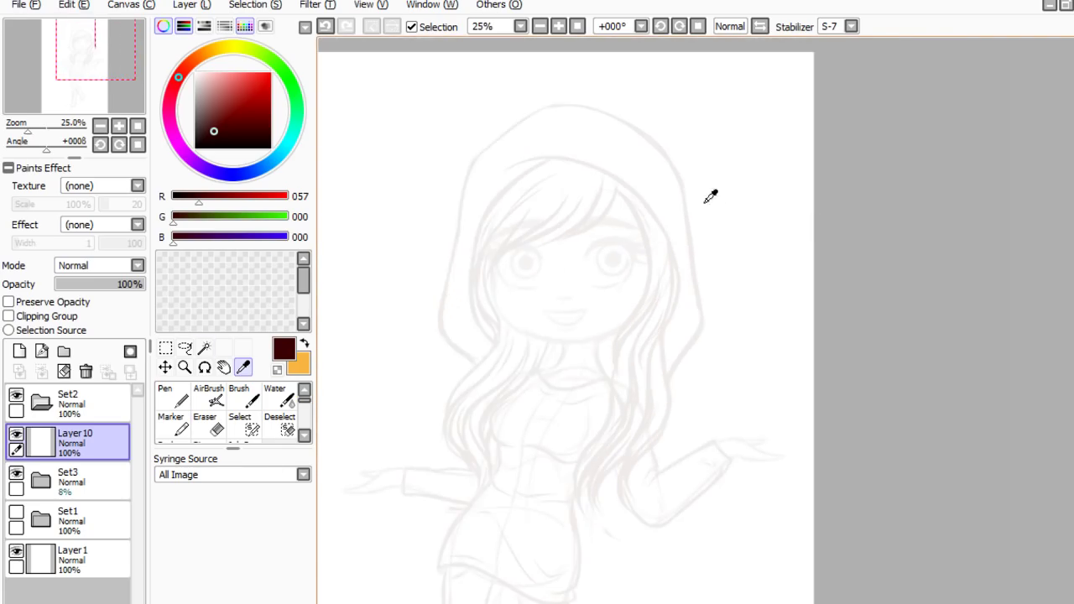
scroll(701, 201, "up", 1)
scroll(697, 217, "up", 1)
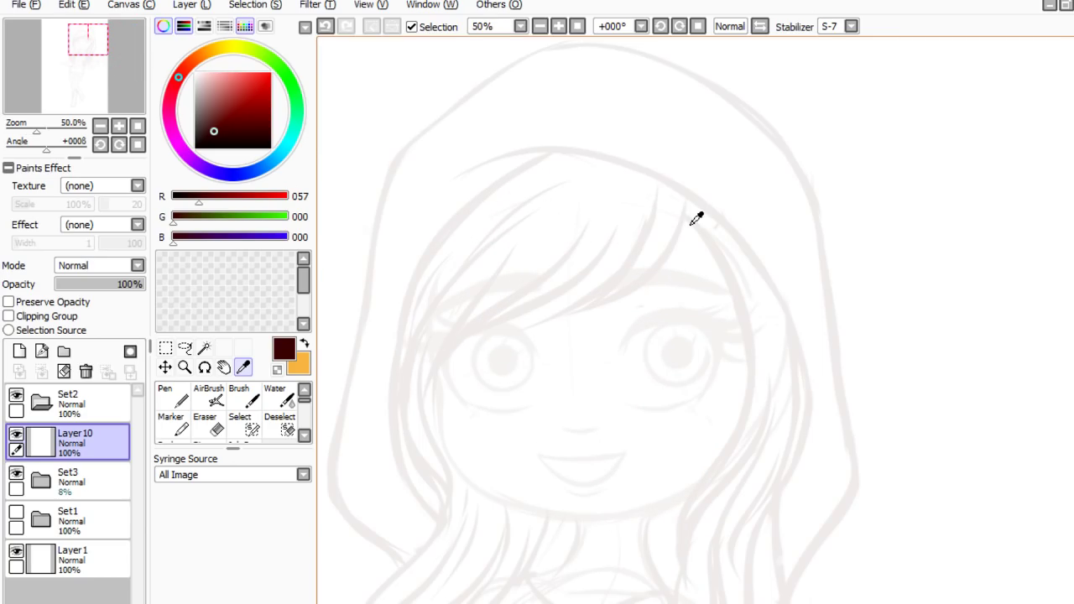
key("n")
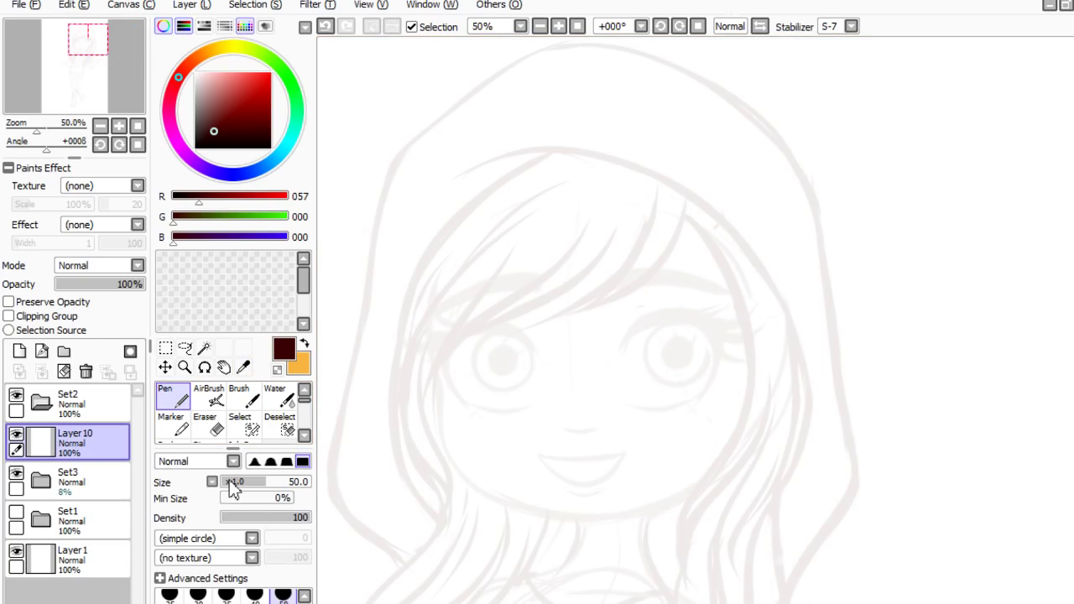
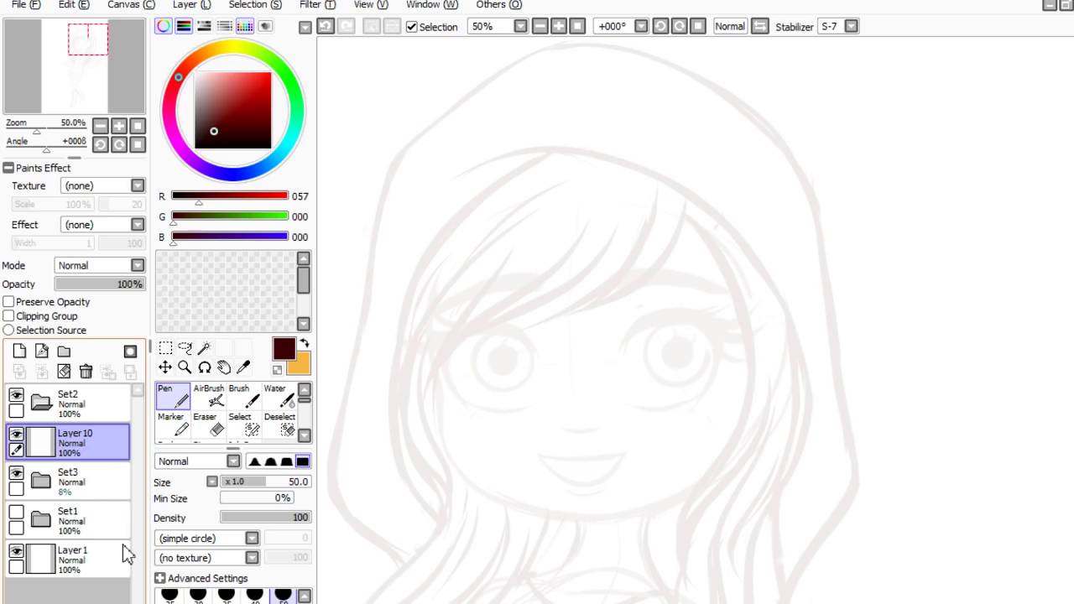
- Try inking two curved fringe strands across the forehead on Layer10 with the pen, and undo the strokes
mouse_move(683, 202)
left_mouse_down()
mouse_move(675, 235)
mouse_move(582, 309)
left_mouse_up()
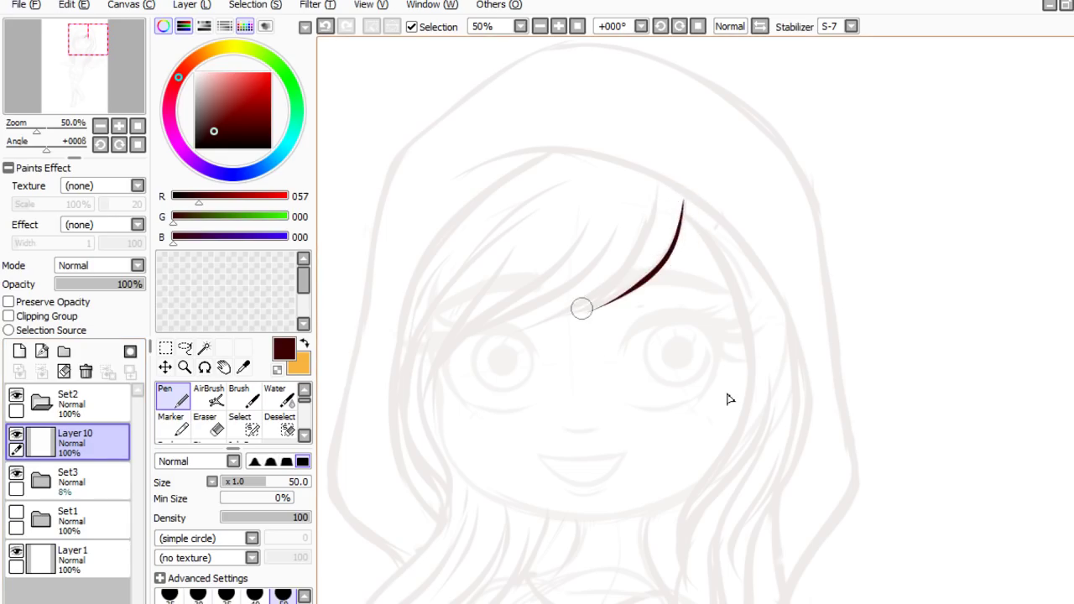
key("ctrl+z")
mouse_move(683, 195)
left_mouse_down()
mouse_move(656, 268)
mouse_move(560, 310)
left_mouse_up()
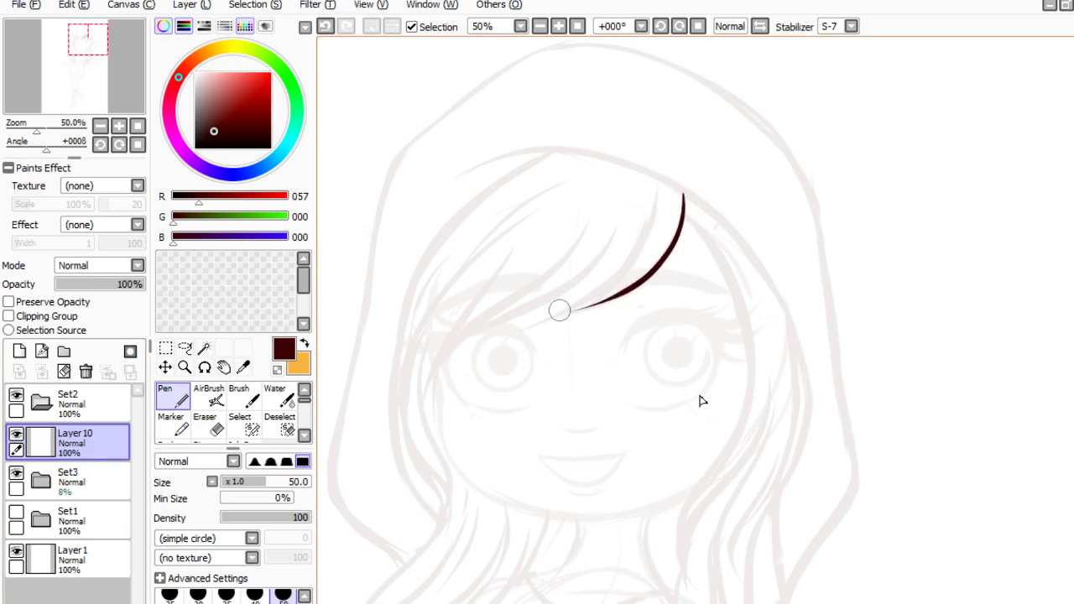
mouse_move(654, 193)
left_mouse_down()
mouse_move(600, 291)
mouse_move(501, 319)
left_mouse_up()
key("ctrl+z")
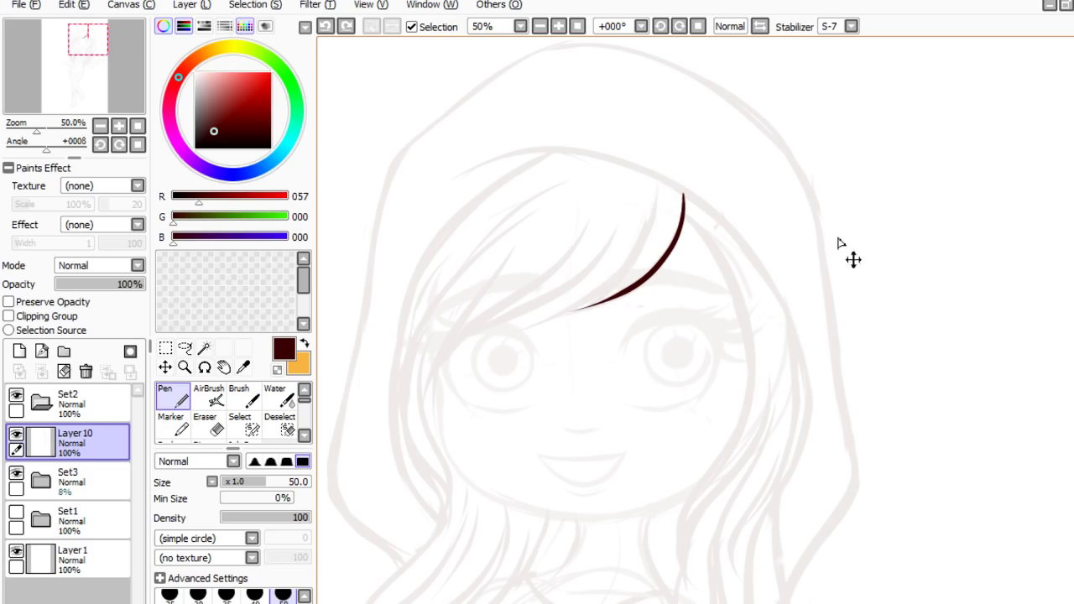
mouse_move(656, 191)
left_mouse_down()
mouse_move(639, 245)
mouse_move(593, 289)
mouse_move(502, 353)
left_mouse_up()
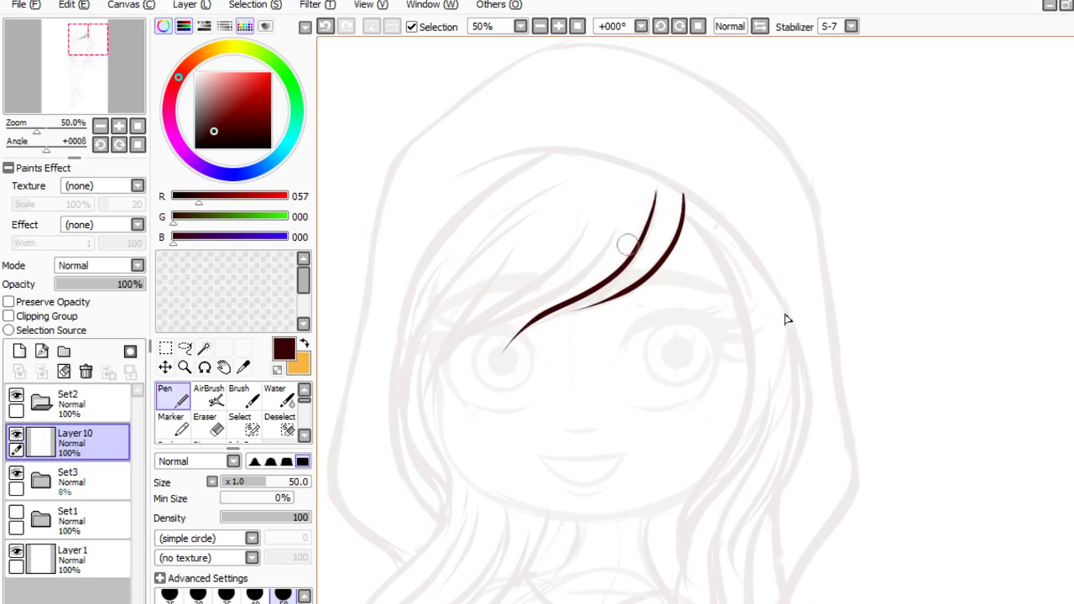
key("ctrl+z")
key("ctrl+z")
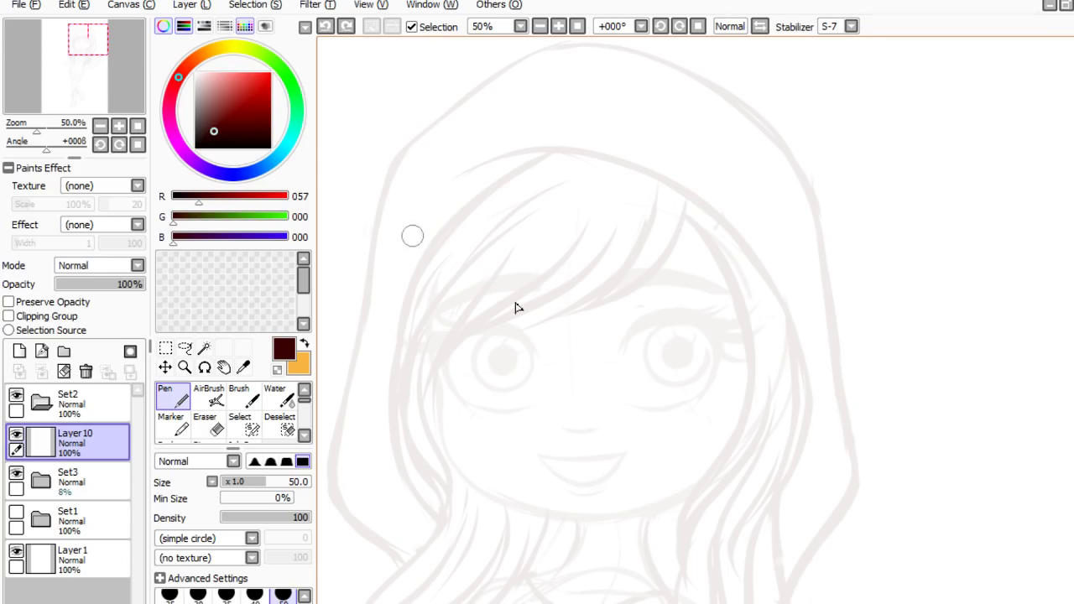
- Set the stabilizer to S-1 and test the pen on Layer10 with long lines and the handwritten word CIAO
mouse_move(388, 253)
left_mouse_down()
mouse_move(566, 225)
mouse_move(839, 206)
left_mouse_up()
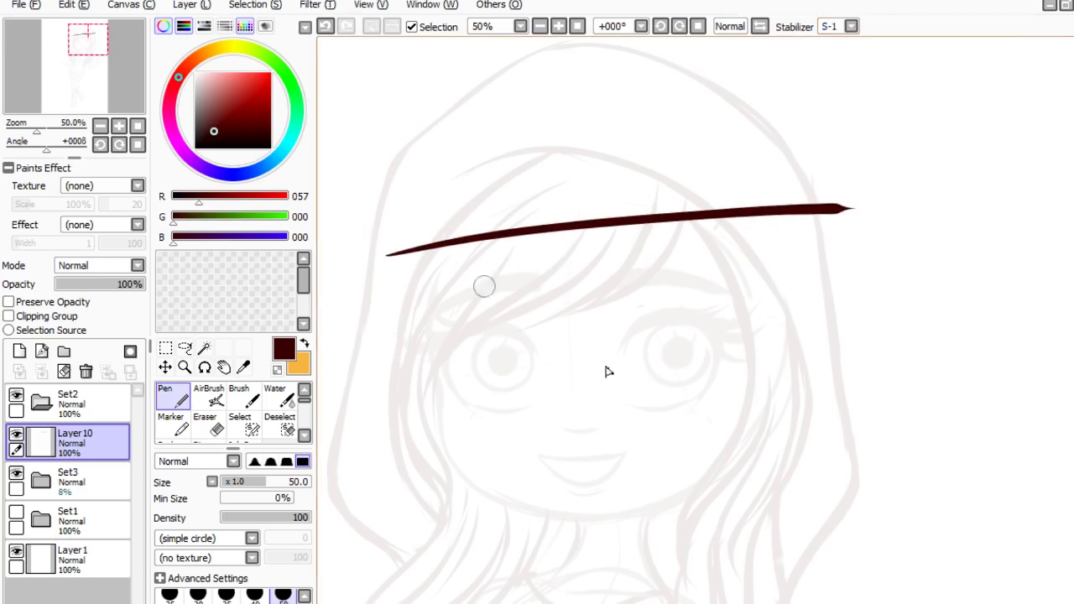
mouse_move(387, 316)
left_mouse_down()
mouse_move(662, 272)
mouse_move(882, 255)
left_mouse_up()
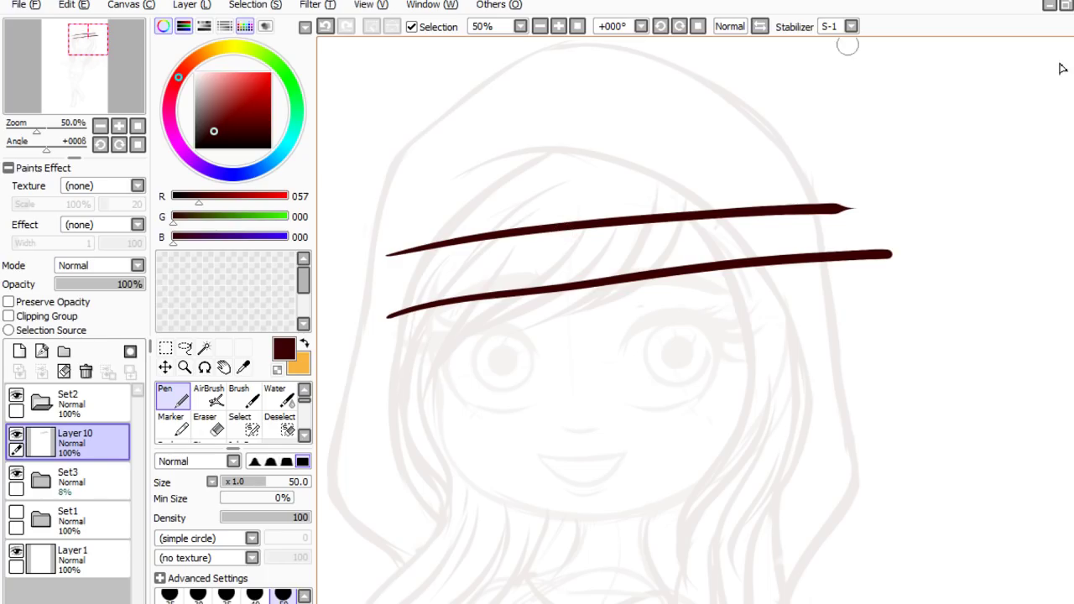
mouse_move(474, 370)
left_mouse_down()
mouse_move(479, 360)
mouse_move(515, 395)
mouse_move(600, 351)
left_mouse_up()
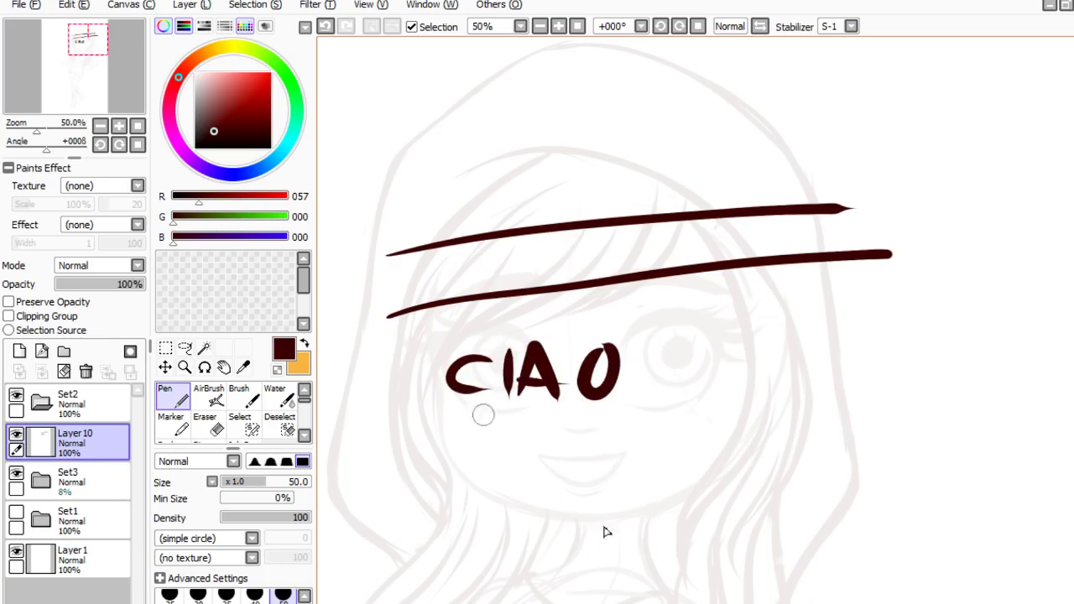
left_click_drag(383, 445, 712, 430)
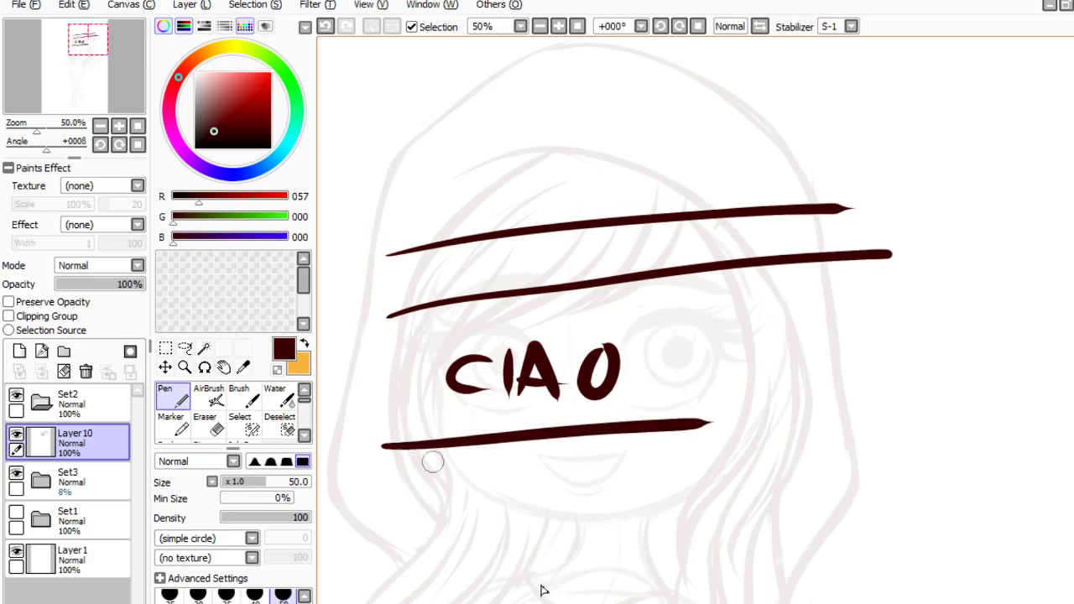
- Test the S-1 stabilizer with two short arcs beside the lettering, a looping stroke below it and a wavy line above
left_click_drag(730, 318, 713, 433)
mouse_move(768, 315)
left_mouse_down()
mouse_move(796, 424)
mouse_move(753, 453)
left_mouse_up()
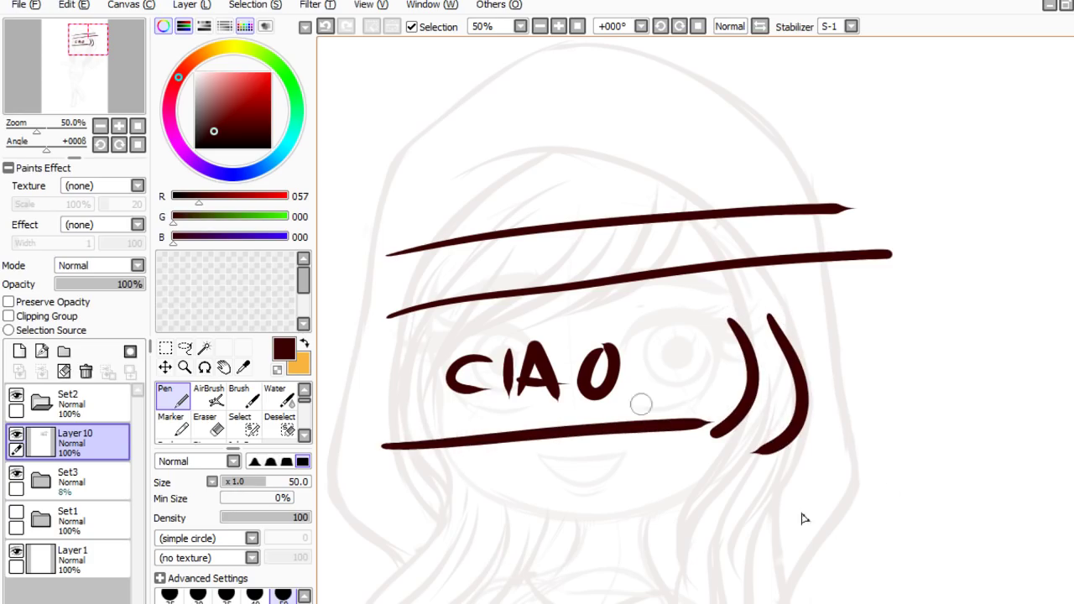
mouse_move(436, 503)
left_mouse_down()
mouse_move(486, 468)
mouse_move(570, 476)
mouse_move(574, 547)
mouse_move(789, 506)
left_mouse_up()
mouse_move(404, 186)
left_mouse_down()
mouse_move(423, 151)
mouse_move(579, 163)
mouse_move(883, 144)
left_mouse_up()
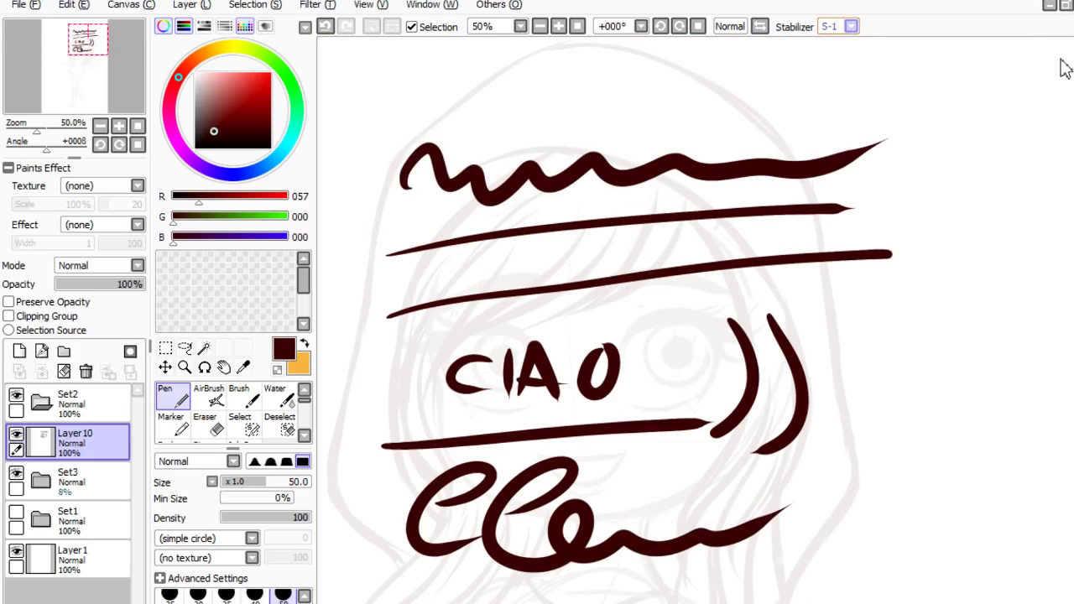
- Set the stabilizer to S-7 and test the pen with a wide arc and two long looping strokes
left_click(830, 328)
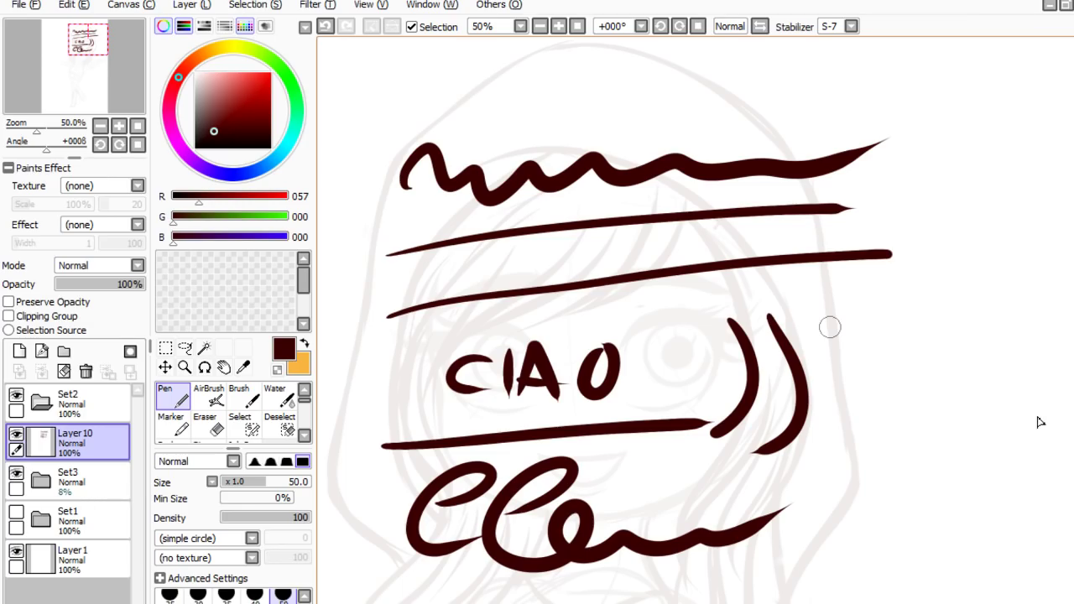
mouse_move(691, 301)
left_mouse_down()
mouse_move(847, 364)
mouse_move(702, 529)
left_mouse_up()
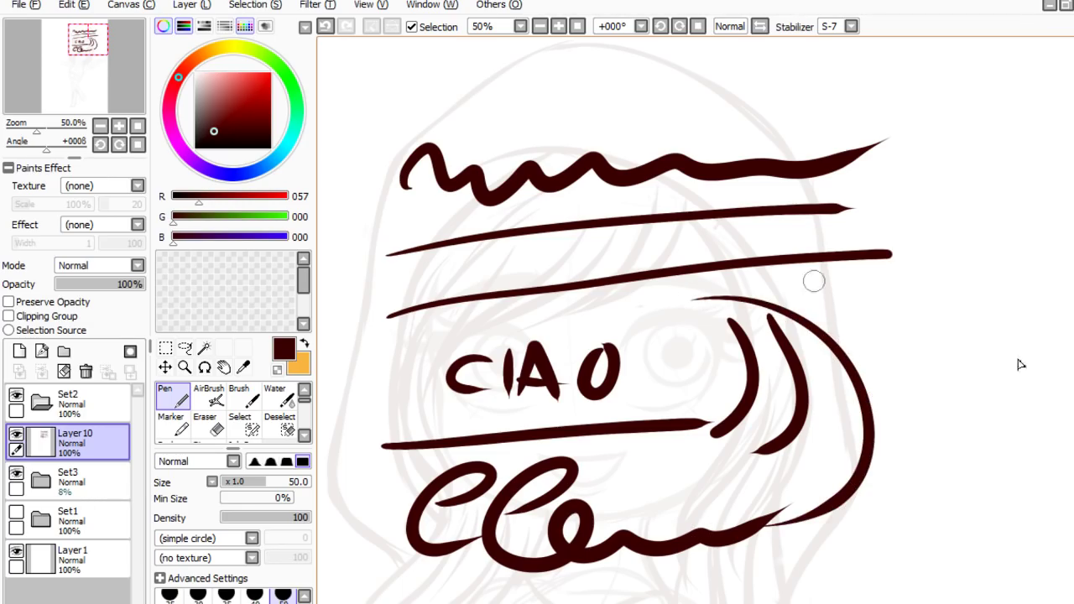
mouse_move(793, 271)
left_mouse_down()
mouse_move(902, 323)
mouse_move(877, 474)
mouse_move(1011, 360)
mouse_move(945, 304)
mouse_move(947, 252)
left_mouse_up()
mouse_move(508, 587)
left_mouse_down()
mouse_move(545, 596)
mouse_move(645, 558)
mouse_move(602, 559)
mouse_move(701, 600)
mouse_move(822, 526)
mouse_move(756, 528)
mouse_move(857, 596)
mouse_move(936, 483)
left_mouse_up()
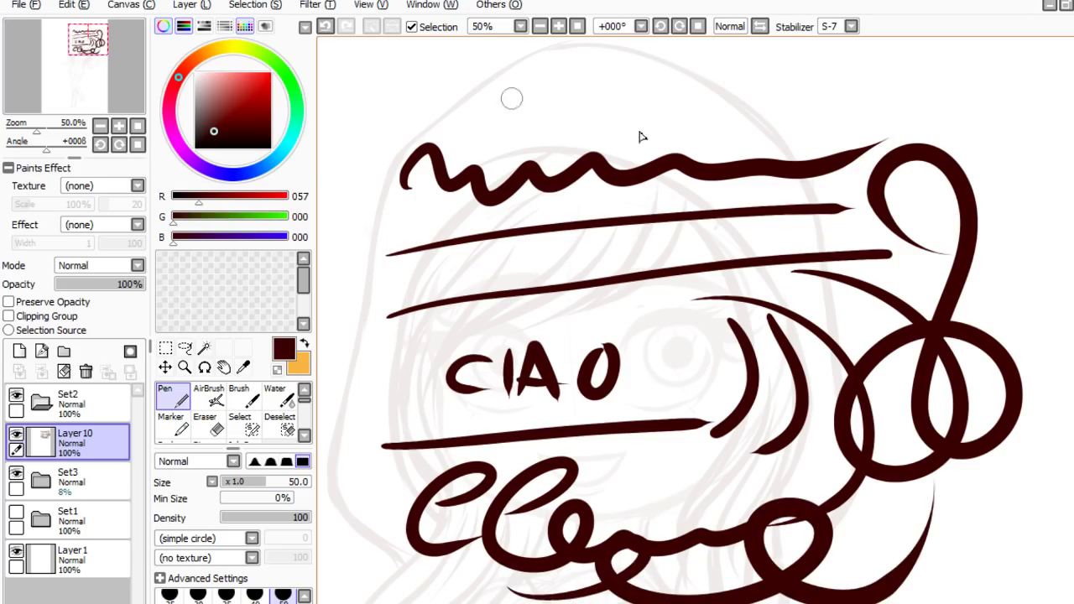
- Handwrite CIAO twice above the wavy line to test lettering with the S-7 stabilizer
mouse_move(511, 87)
left_mouse_down()
mouse_move(453, 124)
mouse_move(537, 134)
mouse_move(527, 130)
left_mouse_up()
mouse_move(538, 132)
left_mouse_down()
mouse_move(551, 94)
mouse_move(588, 134)
left_mouse_up()
left_click_drag(541, 122, 610, 102)
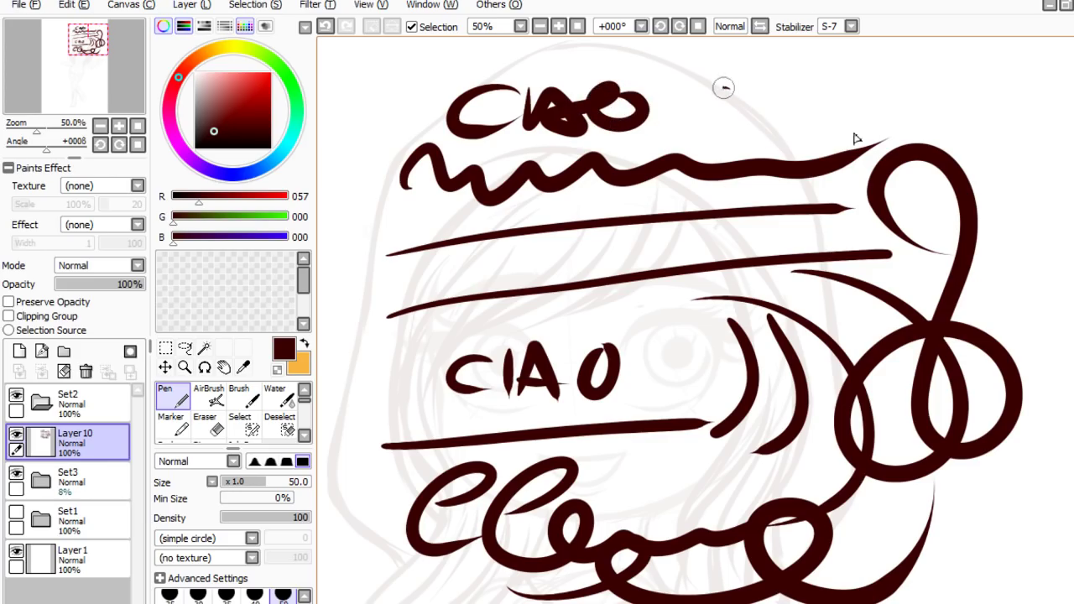
left_click_drag(728, 89, 732, 117)
left_click_drag(770, 84, 764, 129)
mouse_move(773, 128)
left_mouse_down()
mouse_move(820, 134)
mouse_move(794, 107)
left_mouse_up()
left_click_drag(854, 84, 832, 91)
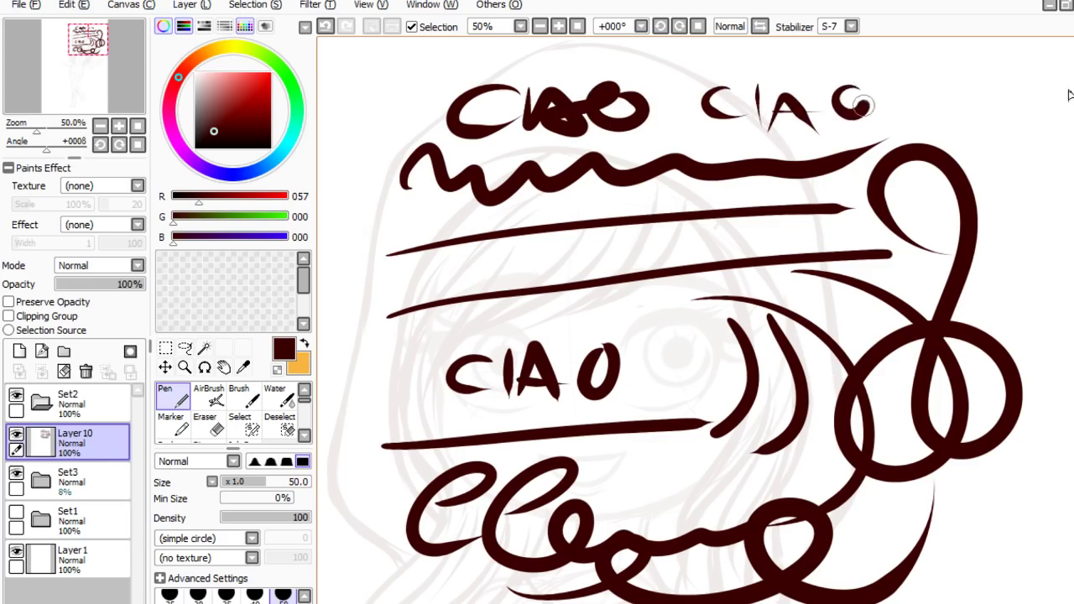
- Handwrite a small CIAO above the first lettering and begin another copy just below it
mouse_move(451, 318)
left_mouse_down()
mouse_move(431, 322)
mouse_move(452, 338)
left_mouse_up()
left_click_drag(475, 311, 480, 337)
mouse_move(493, 313)
left_mouse_down()
mouse_move(521, 345)
mouse_move(508, 326)
left_mouse_up()
mouse_move(567, 304)
left_mouse_down()
mouse_move(550, 309)
mouse_move(562, 299)
left_mouse_up()
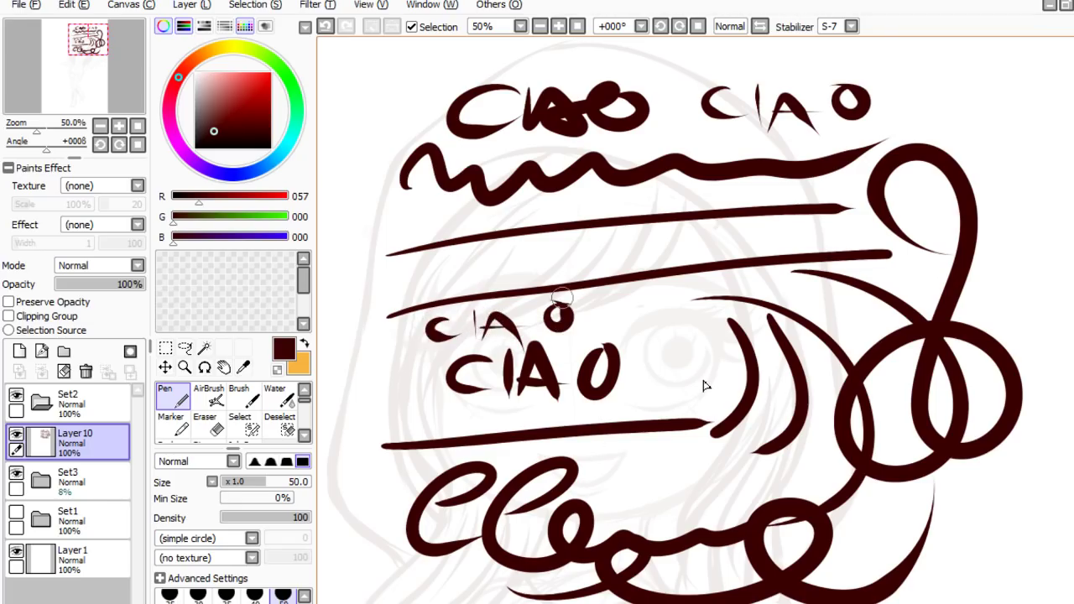
mouse_move(467, 413)
left_mouse_down()
mouse_move(491, 437)
mouse_move(518, 430)
left_mouse_up()
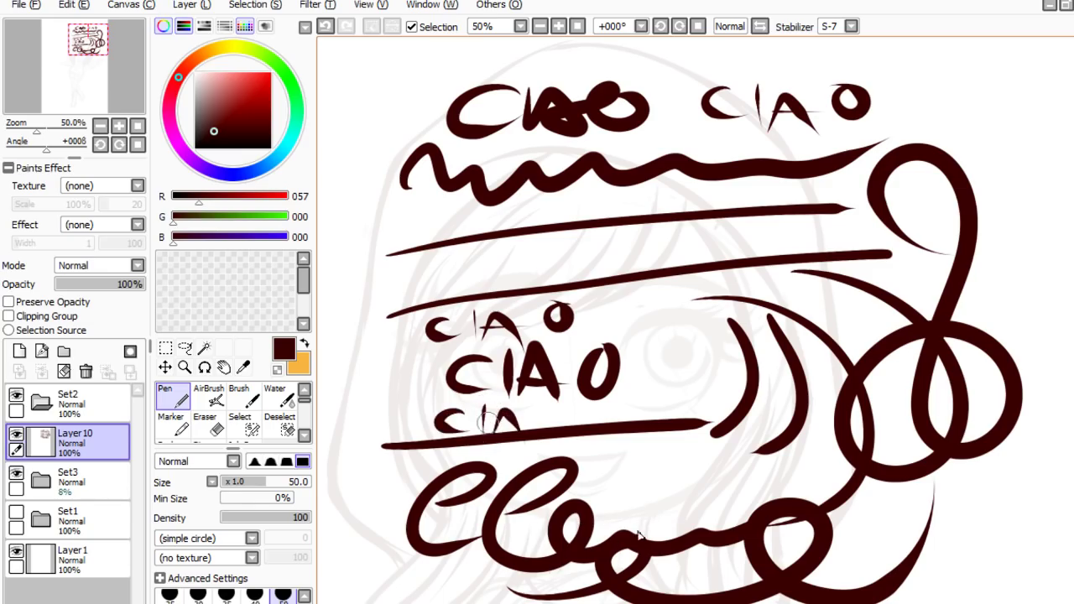
- Undo all the test lines, curves, loops and lettering on Layer10
key("ctrl+z")
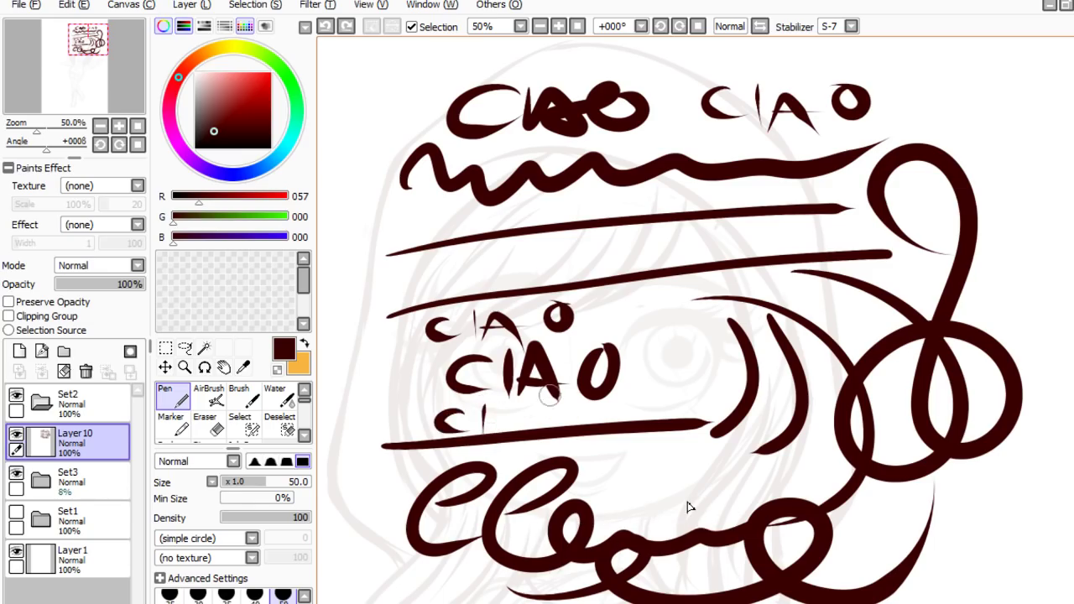
key("ctrl+z")
key("ctrl+z")
key("ctrl+z")
key("ctrl+z")
key("ctrl+z")
key("ctrl+z")
key("ctrl+z")
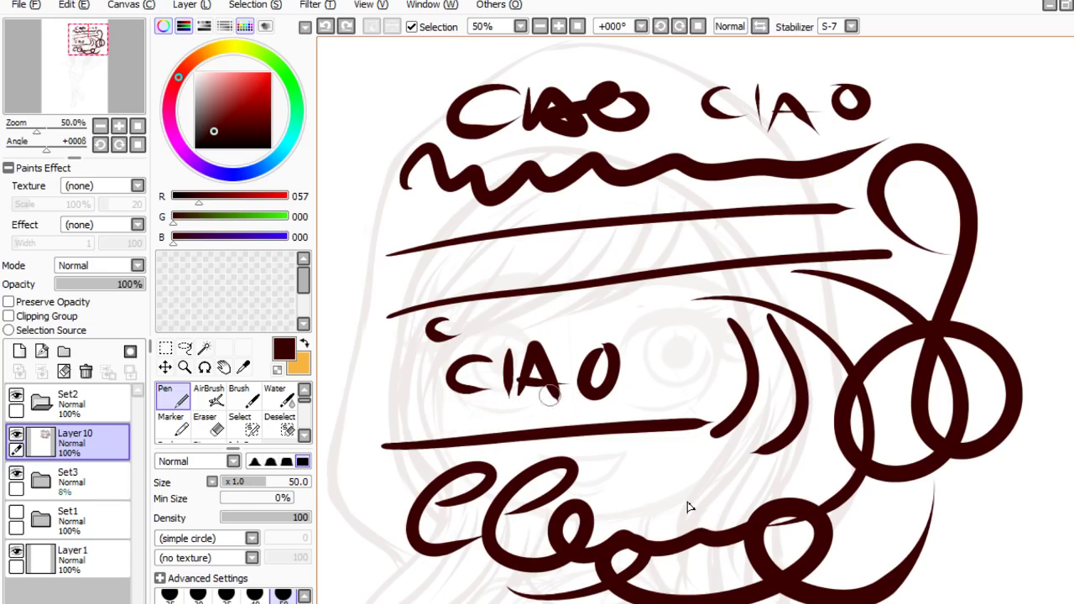
key("ctrl+z")
key("ctrl+z")
key("ctrl+z")
key("ctrl+z")
key("ctrl+z")
key("ctrl+z")
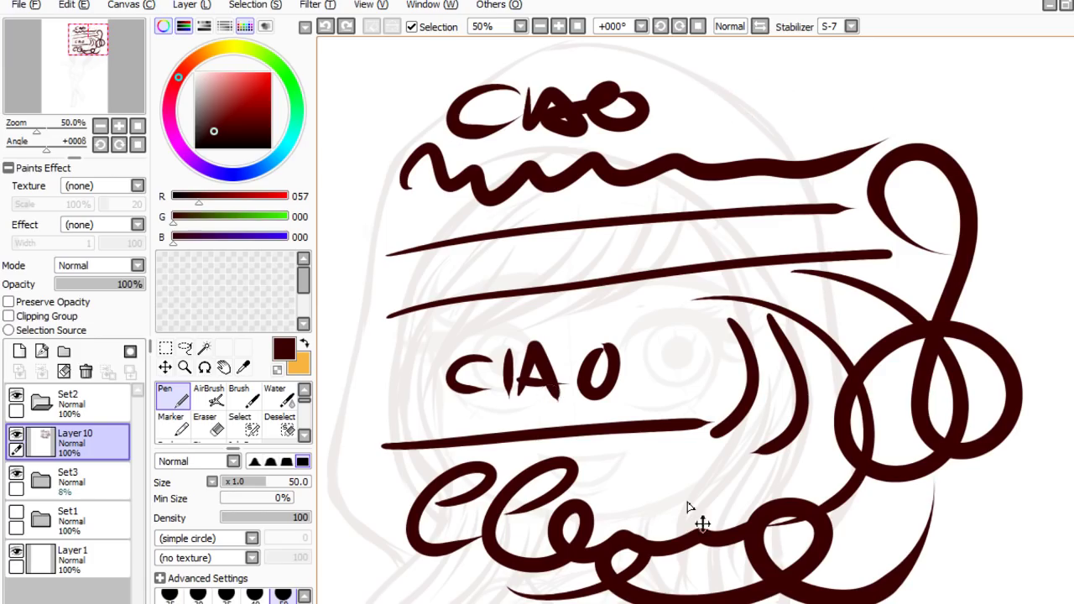
key("ctrl+z")
key("ctrl+z")
key("ctrl+z")
key("ctrl+z")
key("ctrl+z")
key("ctrl+z")
key("ctrl+z")
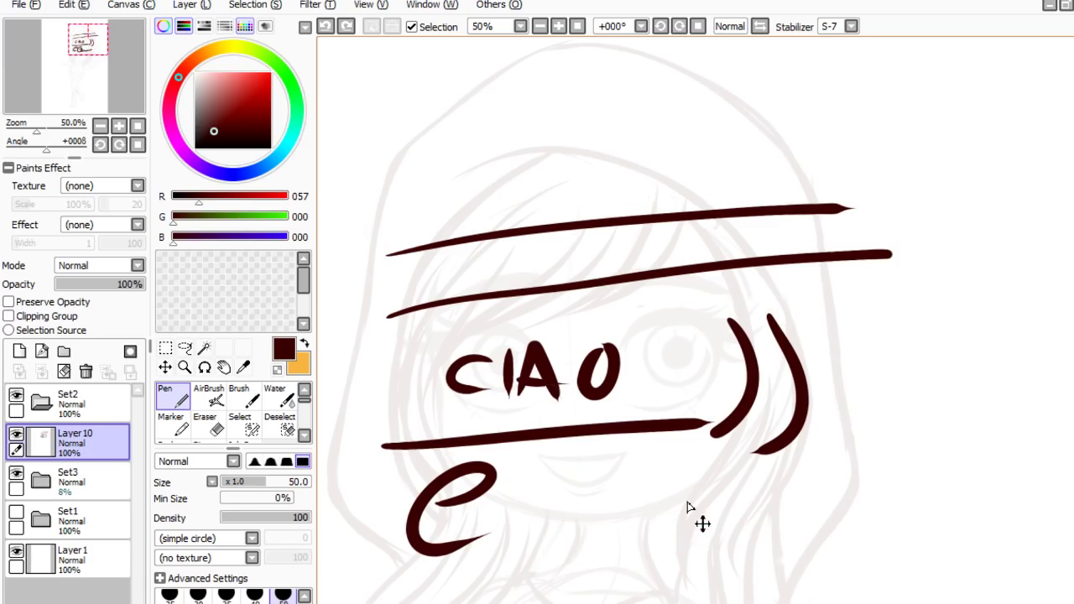
key("ctrl+z")
key("ctrl+z")
key("ctrl+z")
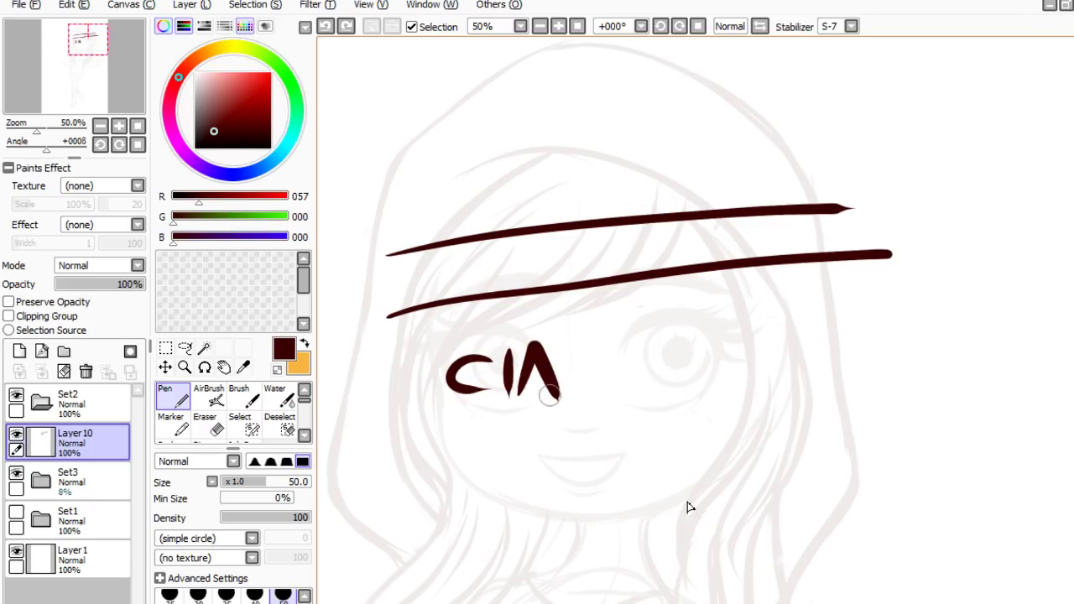
key("ctrl+z")
key("ctrl+z")
key("ctrl+z")
key("ctrl+z")
key("ctrl+z")
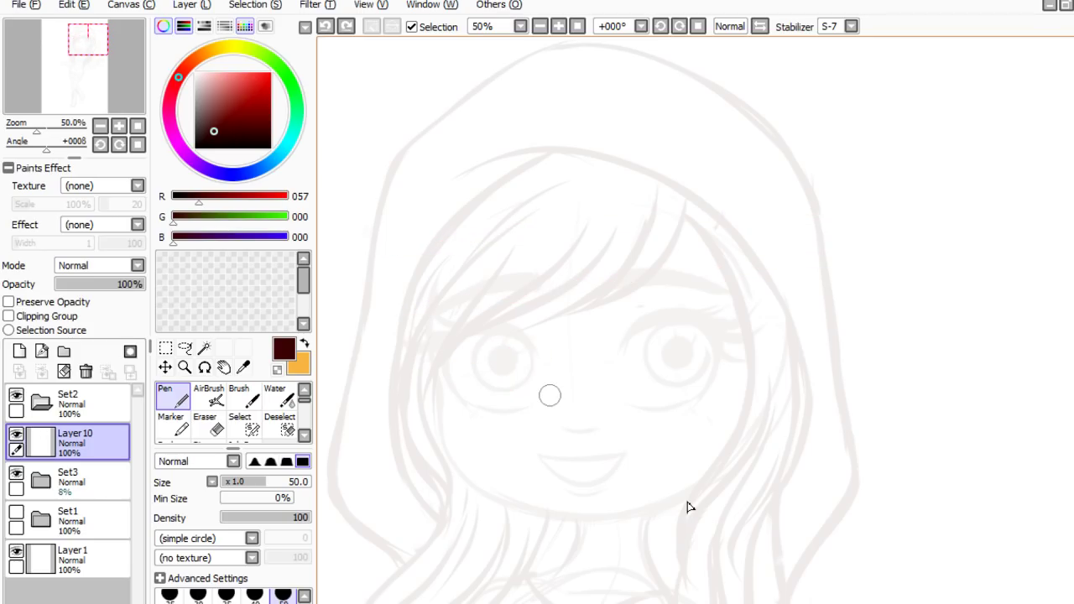
- Compare the four pen edge shapes by drawing one long line across the face with each, and undo the lines
left_click(255, 461)
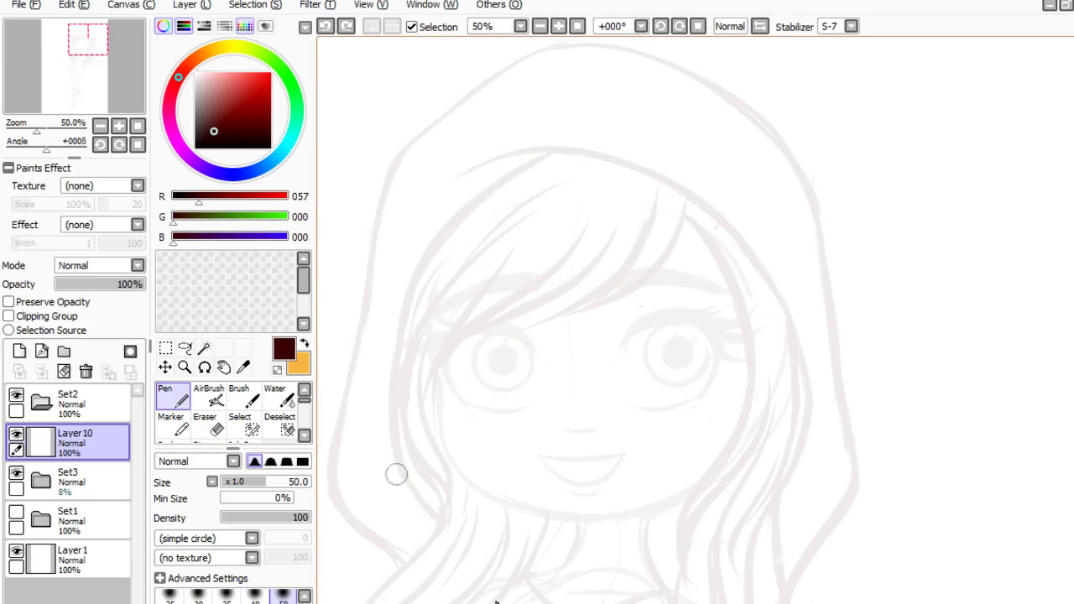
left_click_drag(395, 371, 773, 342)
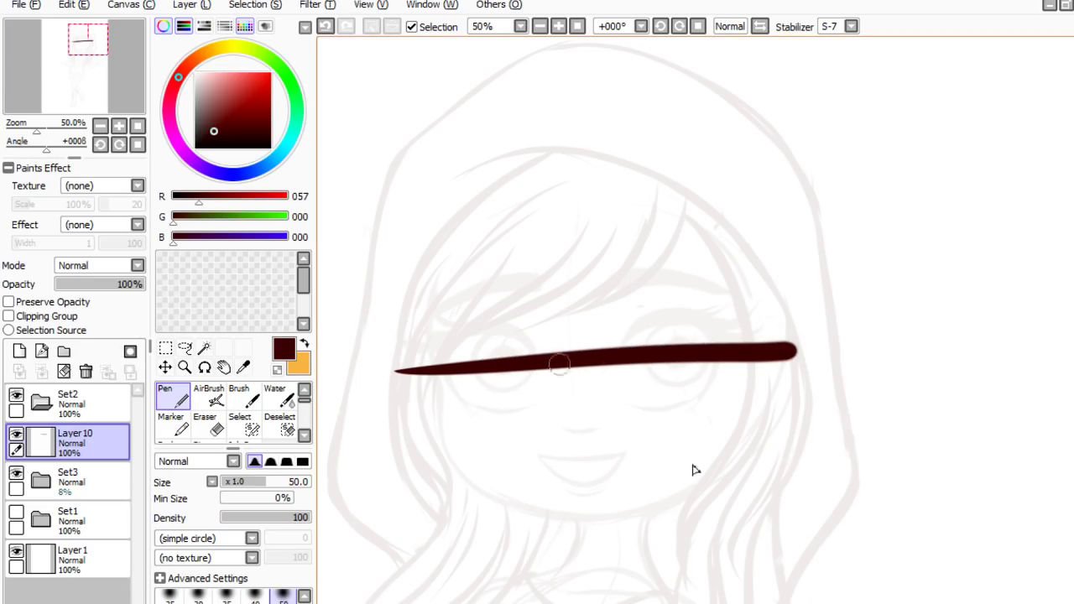
left_click(271, 461)
left_click_drag(393, 446, 852, 403)
left_click(286, 461)
left_click_drag(400, 495, 903, 453)
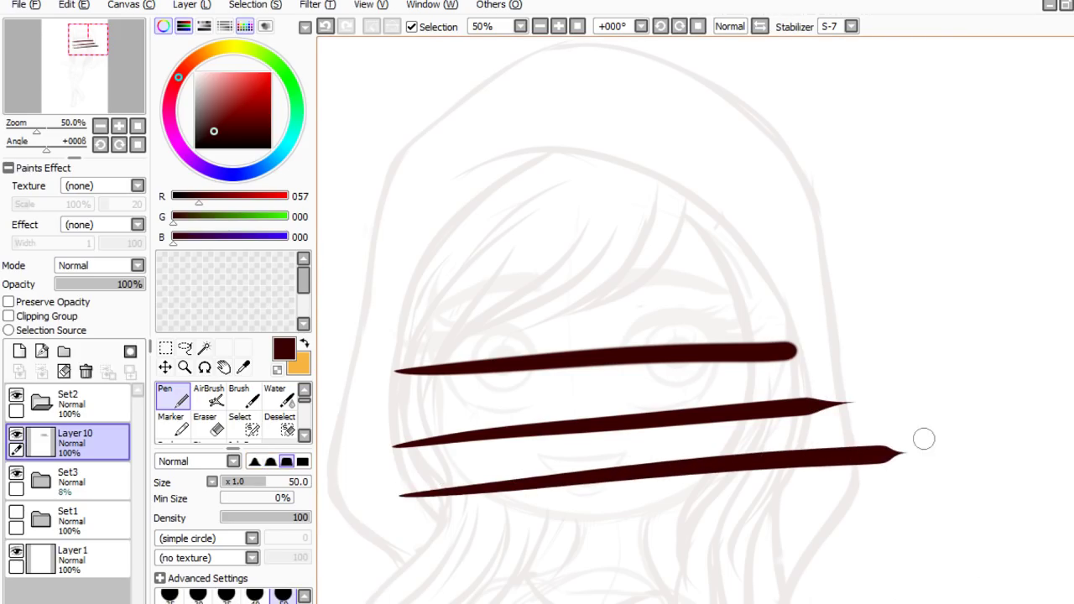
left_click(302, 460)
left_click_drag(405, 556, 892, 536)
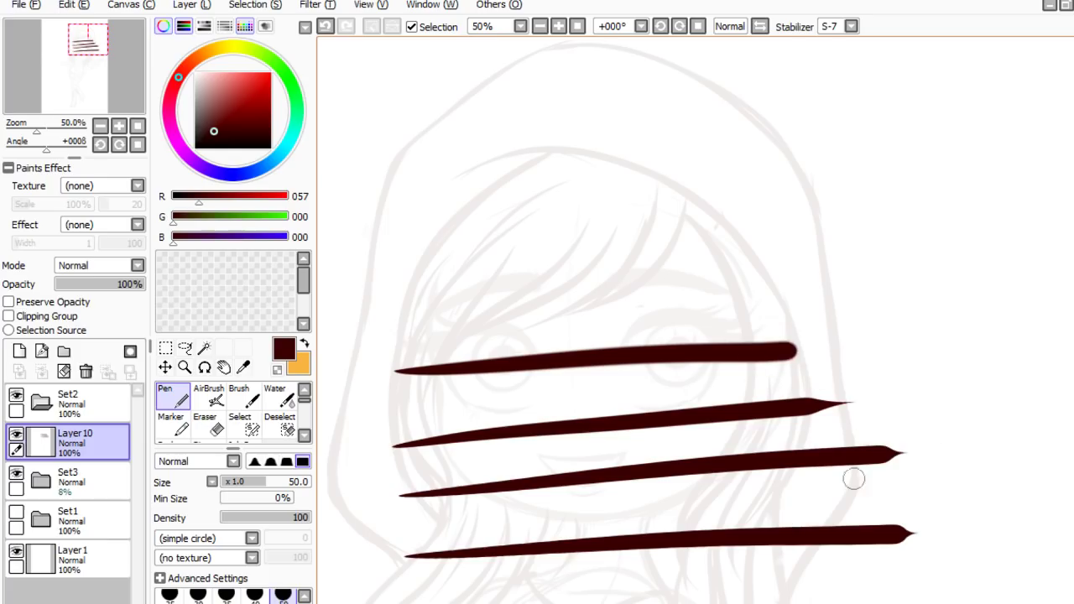
key("ctrl+z")
key("ctrl+z")
key("ctrl+z")
key("ctrl+z")
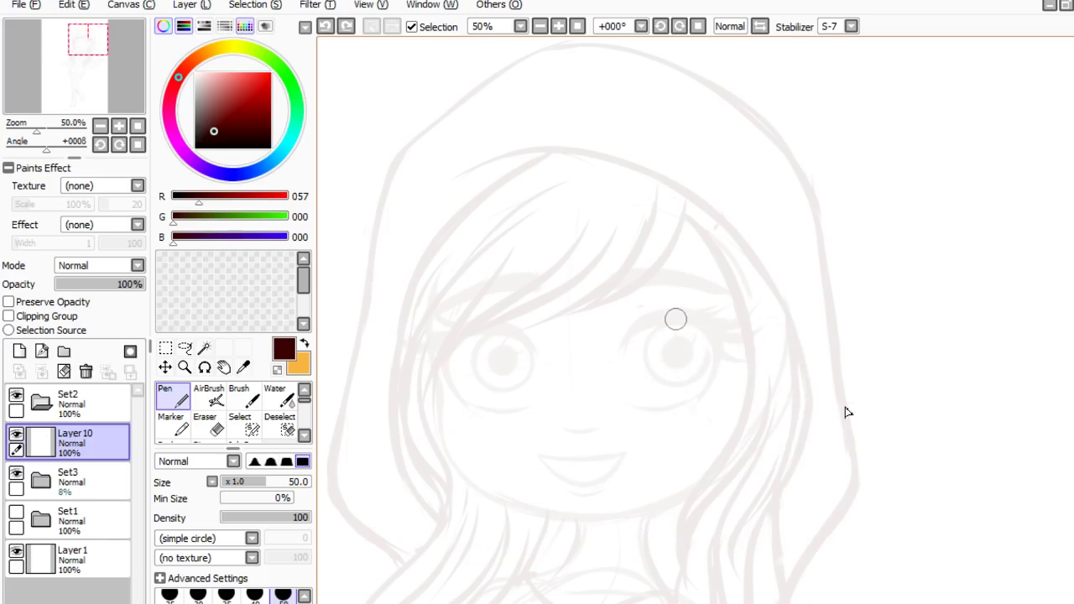
- Reduce the pen size to 40, test it with four long vertical strokes over the face, and undo them
key("bracketleft")
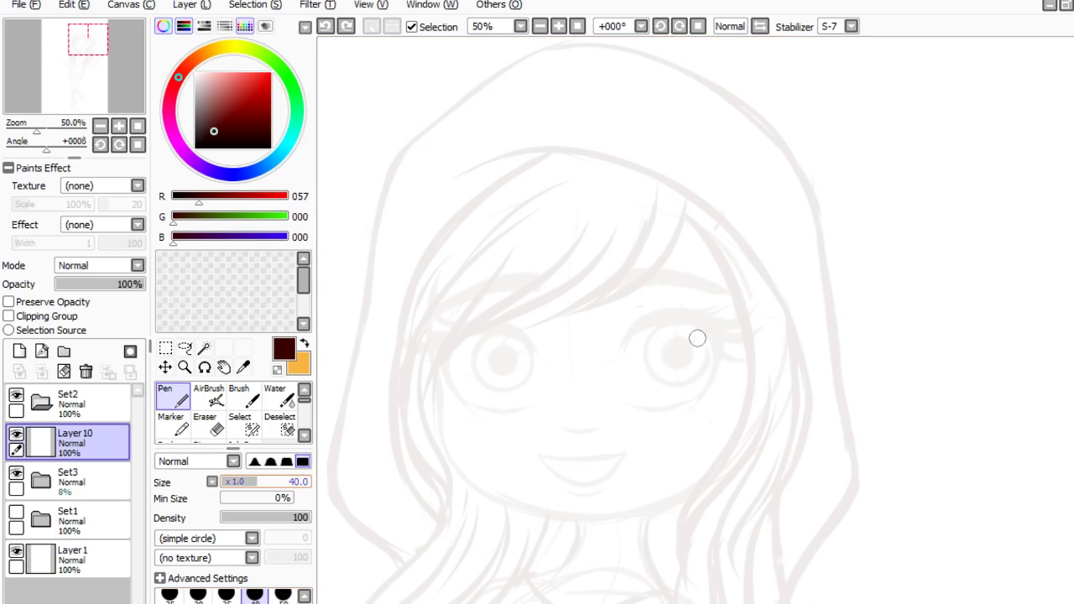
left_click_drag(543, 224, 517, 391)
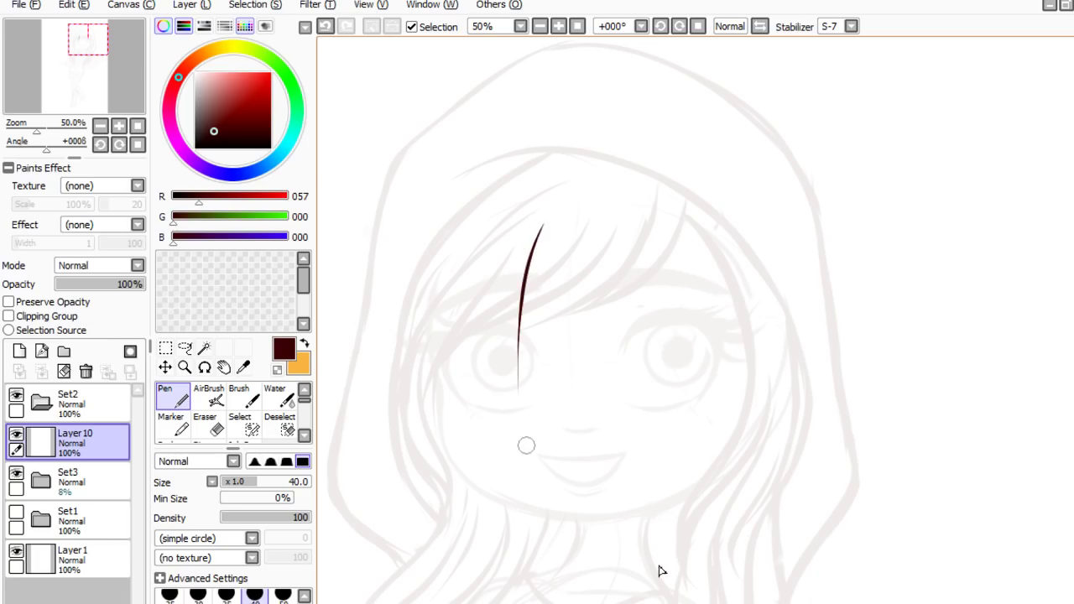
left_click_drag(593, 211, 596, 437)
mouse_move(653, 207)
left_mouse_down()
mouse_move(648, 403)
mouse_move(621, 441)
left_mouse_up()
mouse_move(740, 174)
left_mouse_down()
mouse_move(751, 419)
mouse_move(687, 517)
left_mouse_up()
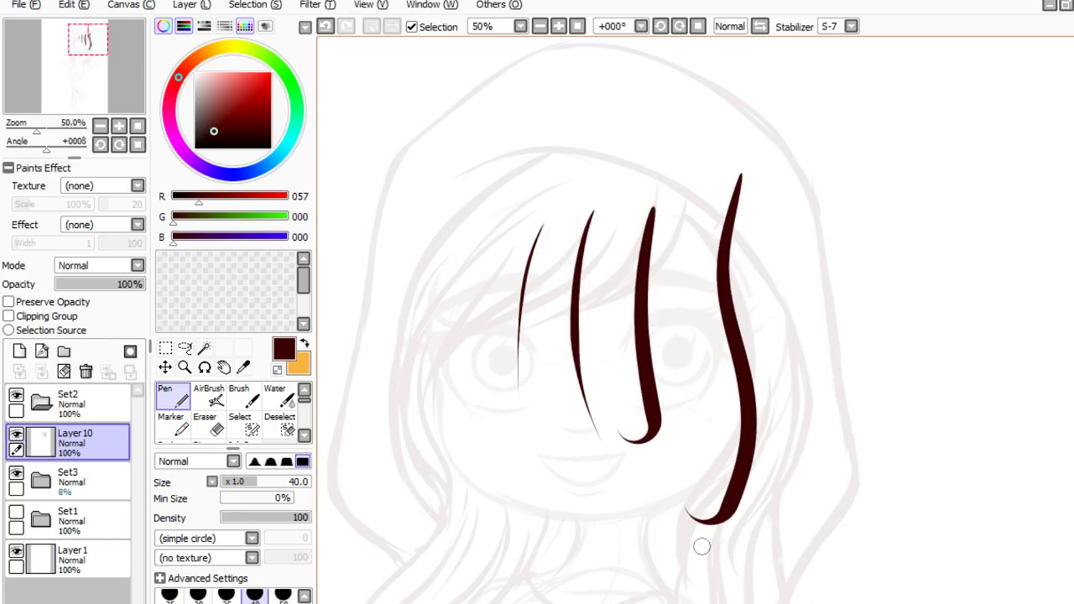
key("ctrl+z")
key("ctrl+z")
key("ctrl+z")
key("ctrl+z")
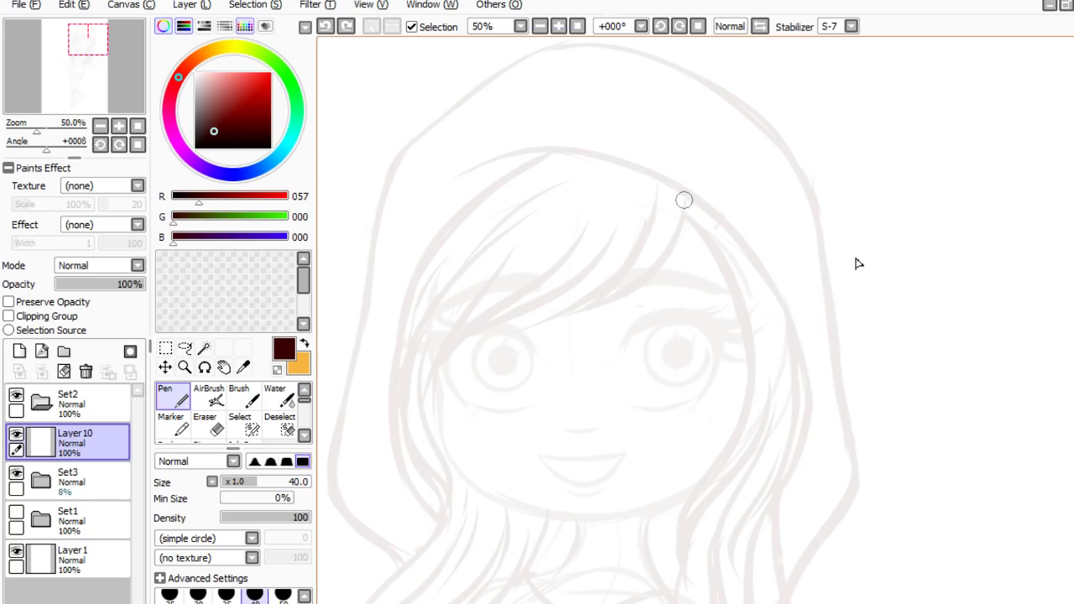
- Try inking the two fringe strands nearest the parting in two attempts, undoing each pair of strokes
mouse_move(685, 199)
left_mouse_down()
mouse_move(644, 281)
mouse_move(562, 316)
left_mouse_up()
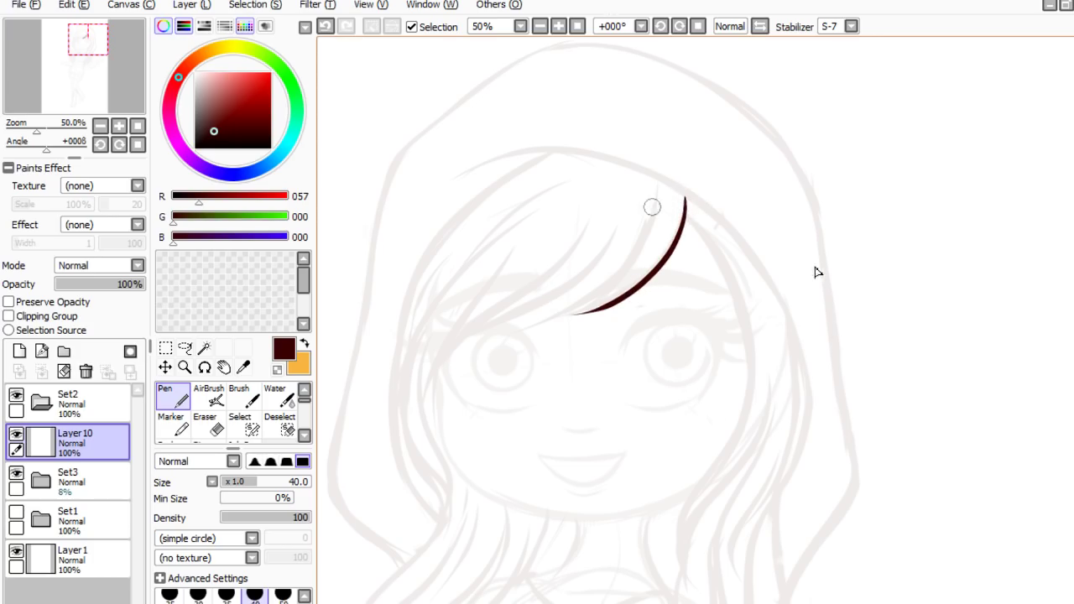
mouse_move(657, 189)
left_mouse_down()
mouse_move(620, 275)
mouse_move(520, 356)
left_mouse_up()
key("ctrl+z")
key("ctrl+z")
mouse_move(682, 193)
left_mouse_down()
mouse_move(663, 246)
mouse_move(573, 310)
left_mouse_up()
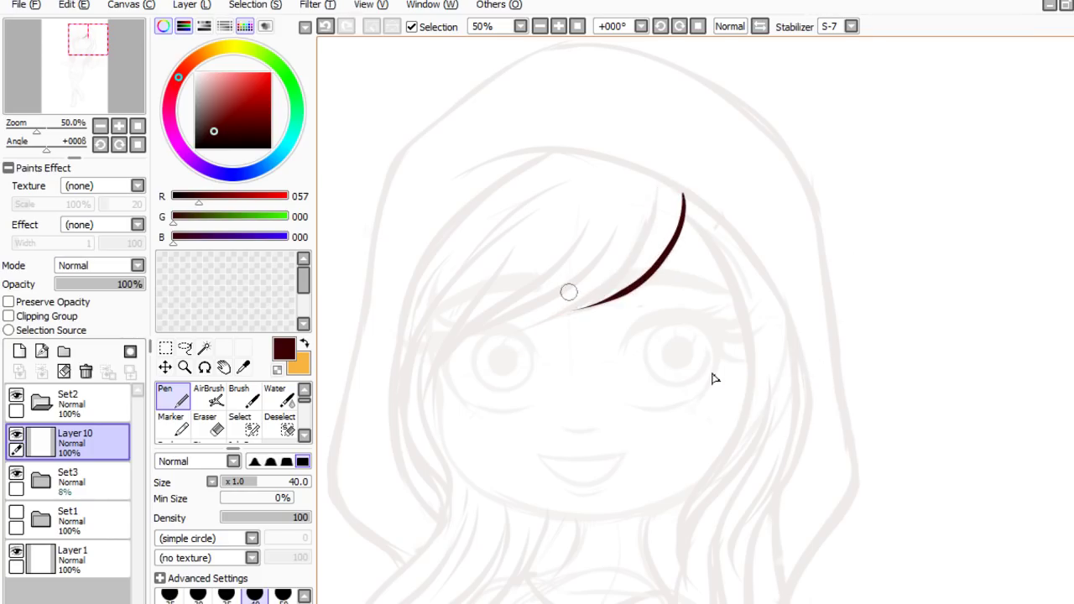
mouse_move(654, 194)
left_mouse_down()
mouse_move(629, 263)
mouse_move(588, 298)
mouse_move(500, 332)
left_mouse_up()
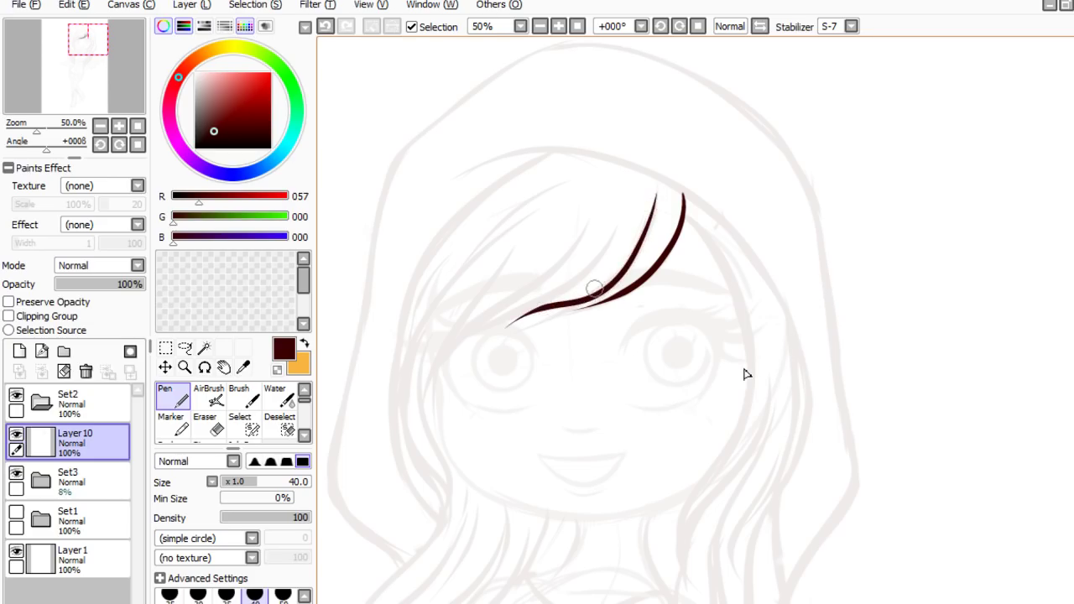
key("ctrl+z")
key("ctrl+z")
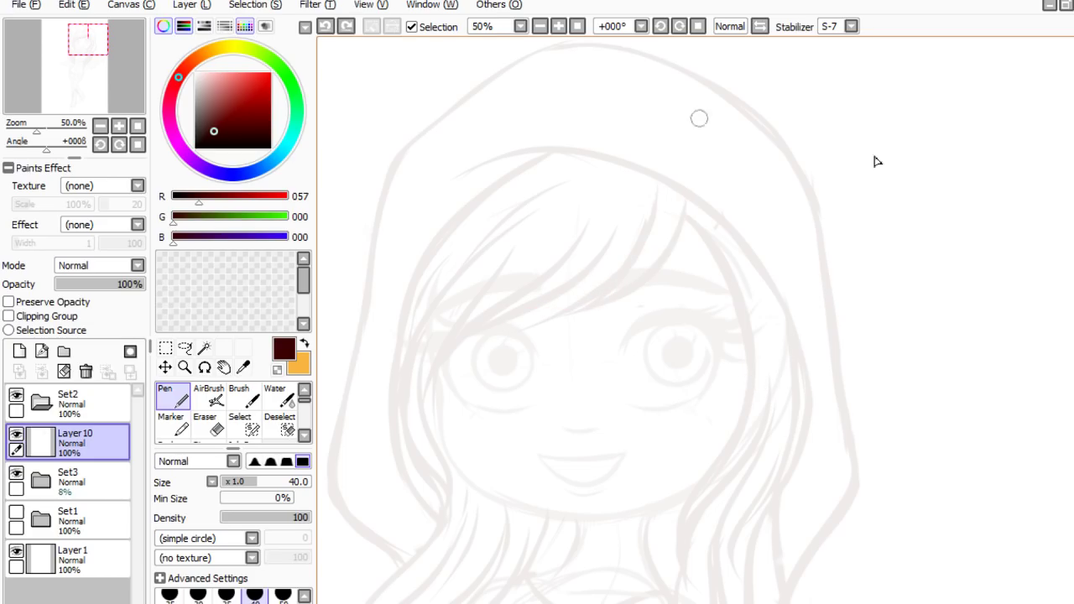
- Try inking three curved fringe strands across the forehead, and undo all three
mouse_move(683, 193)
left_mouse_down()
mouse_move(641, 271)
mouse_move(581, 298)
left_mouse_up()
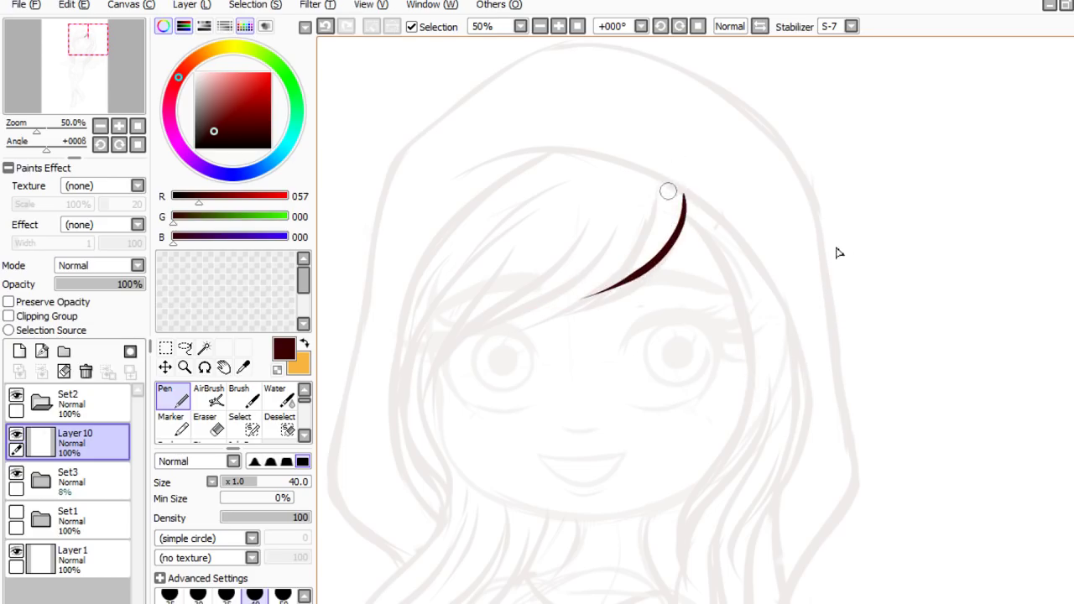
mouse_move(657, 192)
left_mouse_down()
mouse_move(600, 280)
mouse_move(511, 328)
left_mouse_up()
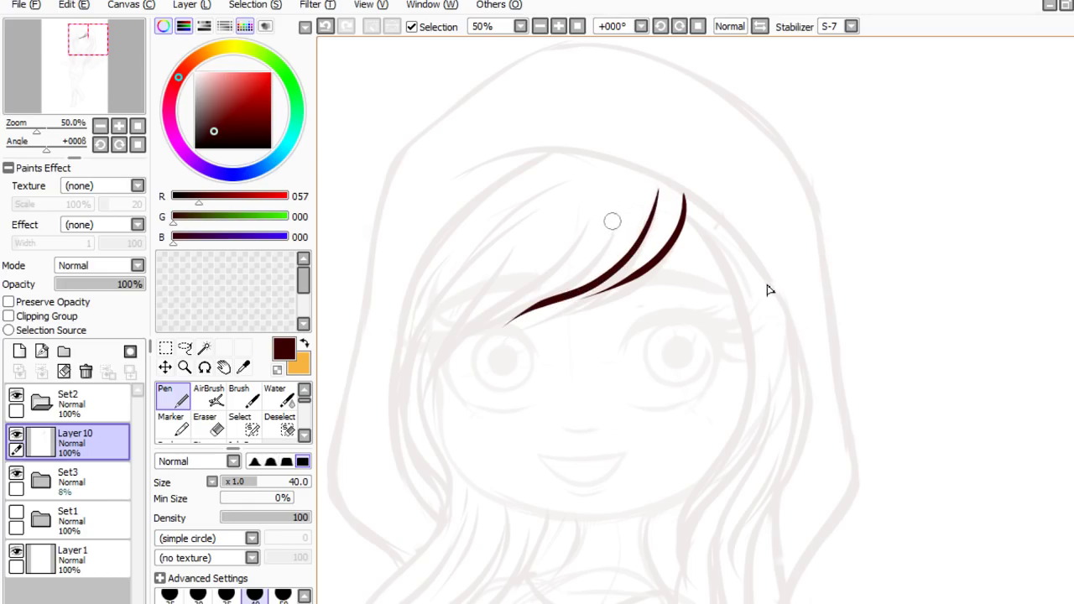
mouse_move(613, 224)
left_mouse_down()
mouse_move(580, 266)
mouse_move(463, 337)
mouse_move(429, 417)
left_mouse_up()
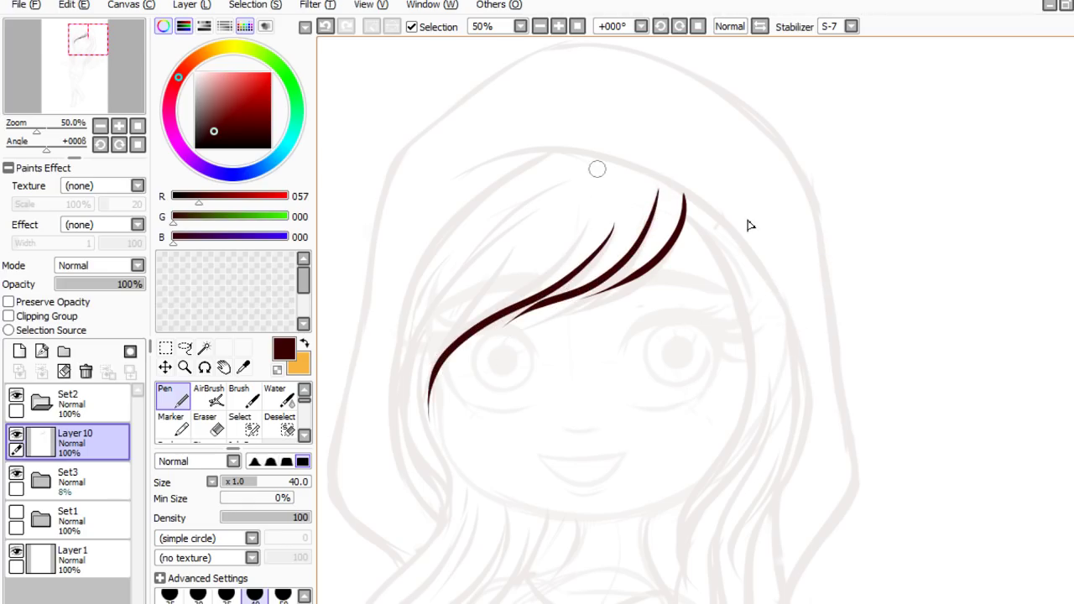
key("ctrl+z")
key("ctrl+z")
key("ctrl+z")
- Ink three tapered fringe strands sweeping from the hood's opening across the forehead on Layer10, redoing the first until it follows the sketch
mouse_move(685, 193)
left_mouse_down()
mouse_move(676, 232)
mouse_move(640, 276)
left_mouse_up()
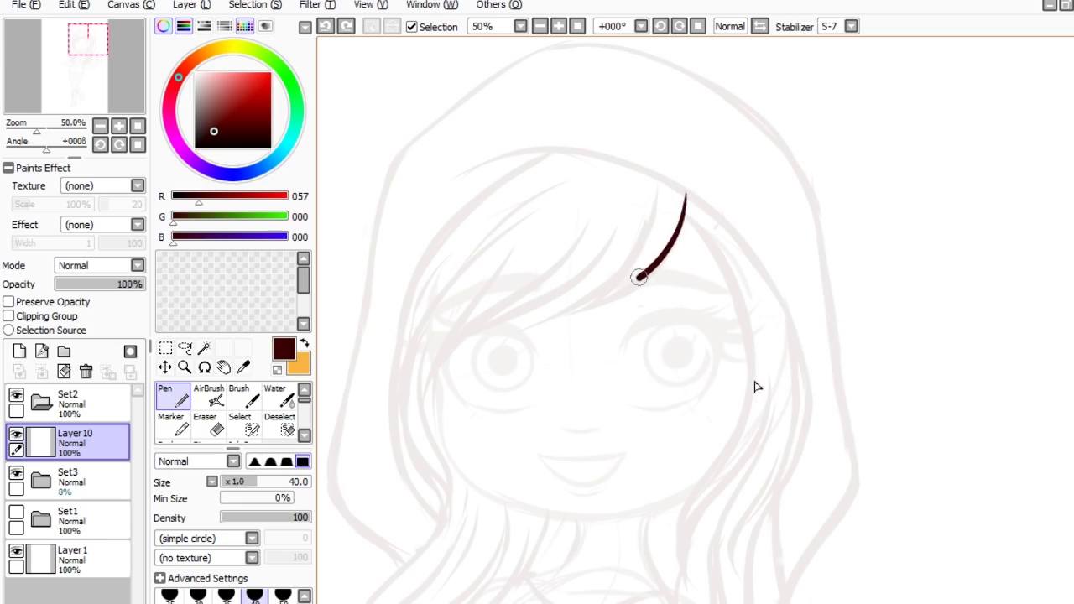
key("ctrl+z")
mouse_move(573, 308)
left_mouse_down()
mouse_move(656, 261)
mouse_move(675, 230)
mouse_move(677, 183)
mouse_move(686, 201)
mouse_move(671, 240)
mouse_move(634, 282)
mouse_move(570, 307)
left_mouse_up()
key("ctrl+z")
mouse_move(655, 184)
left_mouse_down()
mouse_move(612, 270)
mouse_move(511, 315)
left_mouse_up()
mouse_move(616, 216)
left_mouse_down()
mouse_move(589, 260)
mouse_move(515, 311)
mouse_move(429, 431)
left_mouse_up()
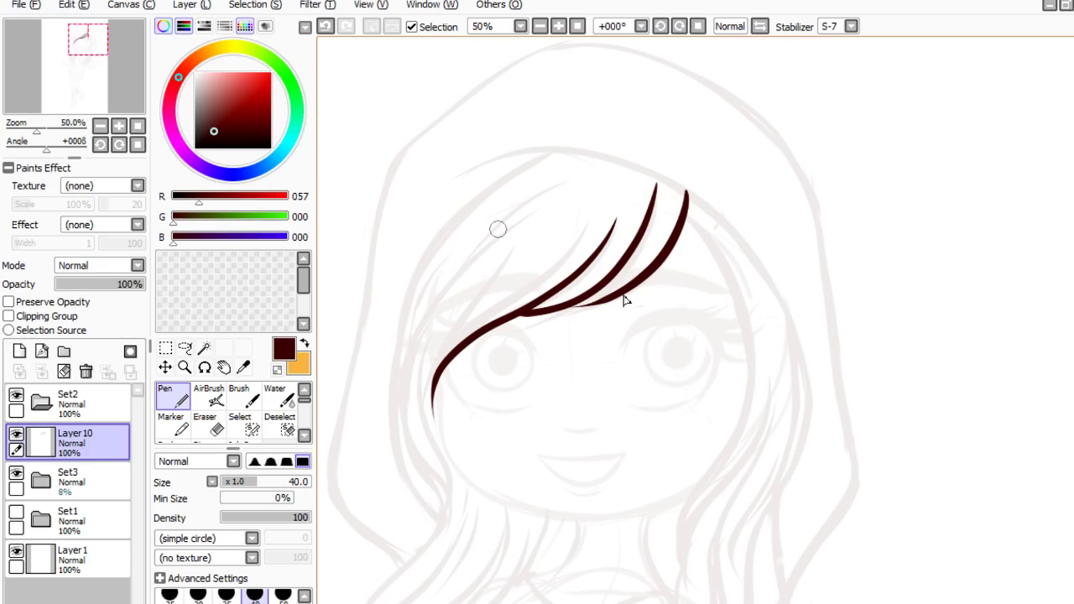
- Ink a fourth, longer strand from the upper fringe past the temple and down along the cheek, redoing the first attempt
mouse_move(526, 247)
left_mouse_down()
mouse_move(456, 323)
mouse_move(428, 387)
mouse_move(467, 476)
left_mouse_up()
key("ctrl+z")
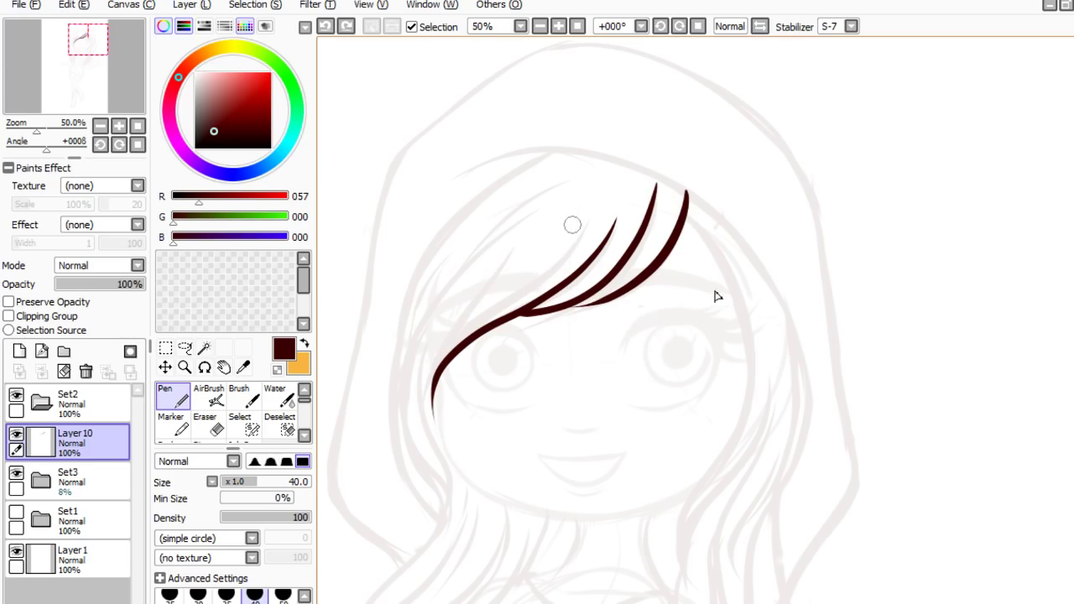
mouse_move(569, 222)
left_mouse_down()
mouse_move(466, 322)
mouse_move(424, 432)
mouse_move(452, 520)
left_mouse_up()
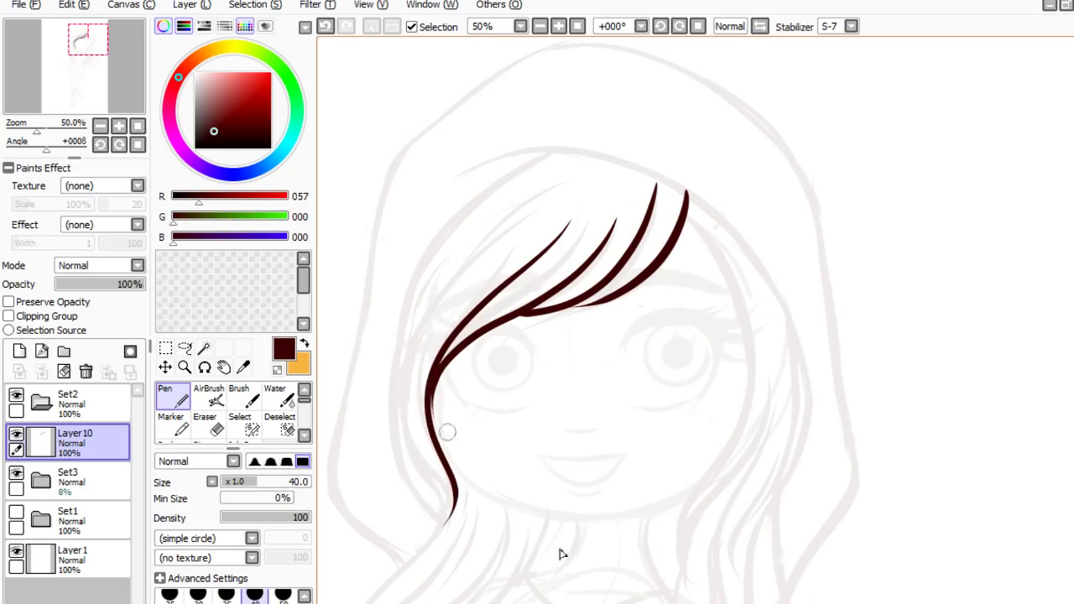
- Ink the outer fringe strand down past the left cheek, adding a fine strand inside its tip and a short one along its outer edge
mouse_move(532, 208)
left_mouse_down()
mouse_move(456, 267)
mouse_move(396, 394)
mouse_move(443, 513)
mouse_move(437, 541)
left_mouse_up()
left_click_drag(427, 402, 427, 551)
key("ctrl+z")
left_click_drag(423, 418, 429, 550)
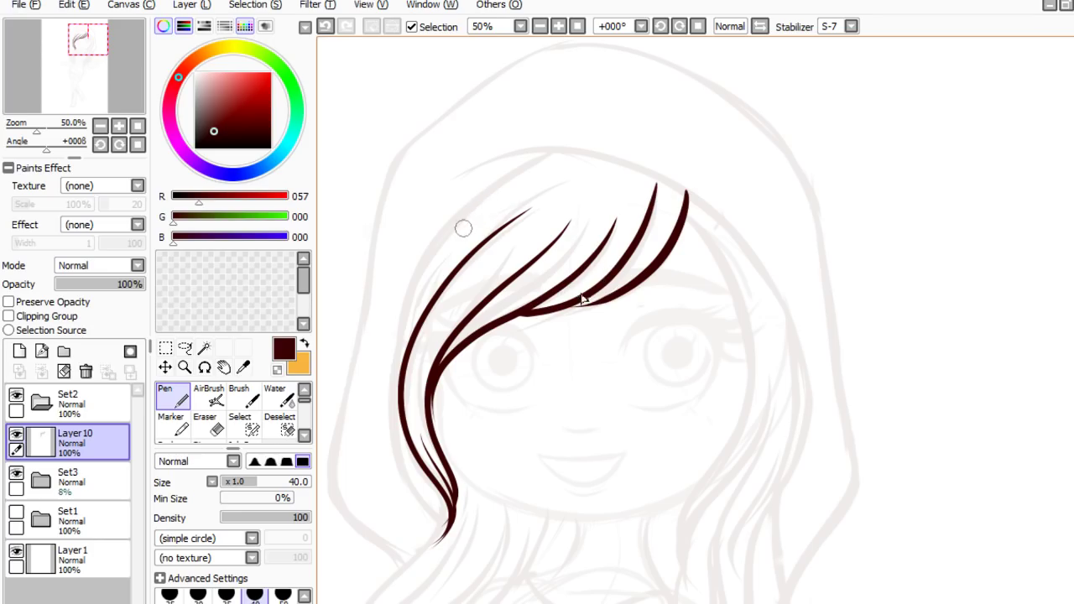
mouse_move(464, 228)
left_mouse_down()
mouse_move(439, 246)
mouse_move(406, 432)
left_mouse_up()
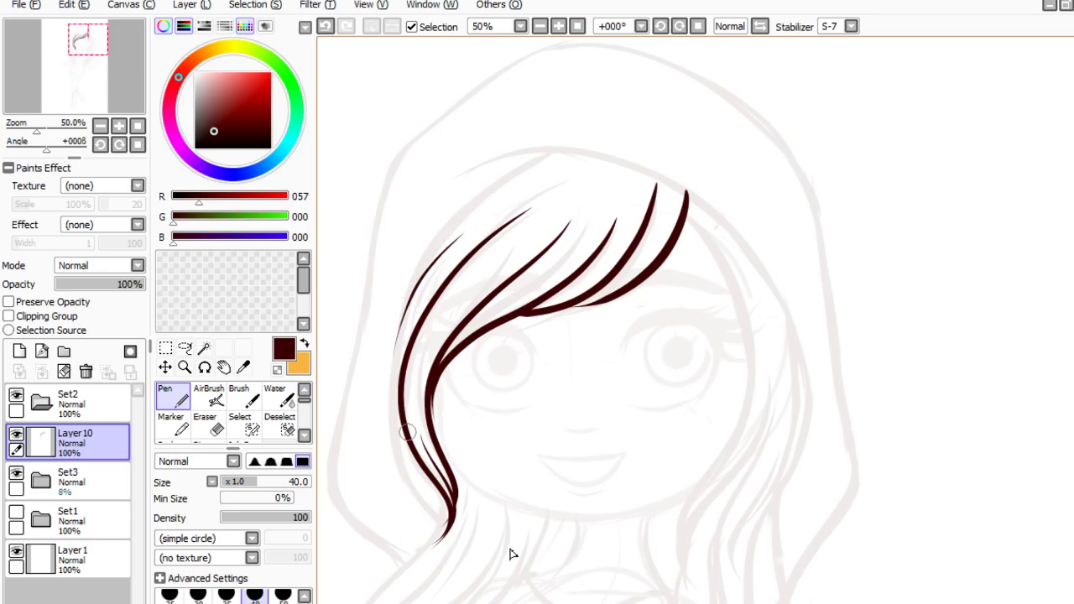
- Ink the strand running from the parting down the right side of the face to below the chin, redoing the first attempt
mouse_move(685, 214)
left_mouse_down()
mouse_move(707, 239)
mouse_move(744, 340)
mouse_move(695, 541)
left_mouse_up()
key("ctrl+z")
scroll(751, 166, "down", 2)
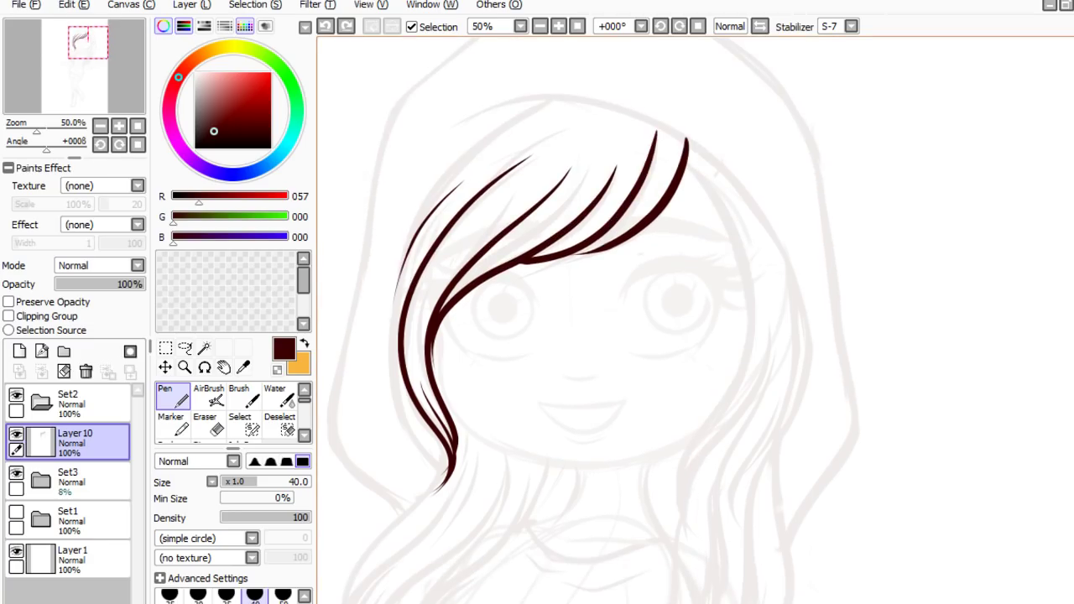
mouse_move(684, 158)
left_mouse_down()
mouse_move(726, 210)
mouse_move(749, 323)
mouse_move(699, 449)
mouse_move(715, 525)
left_mouse_up()
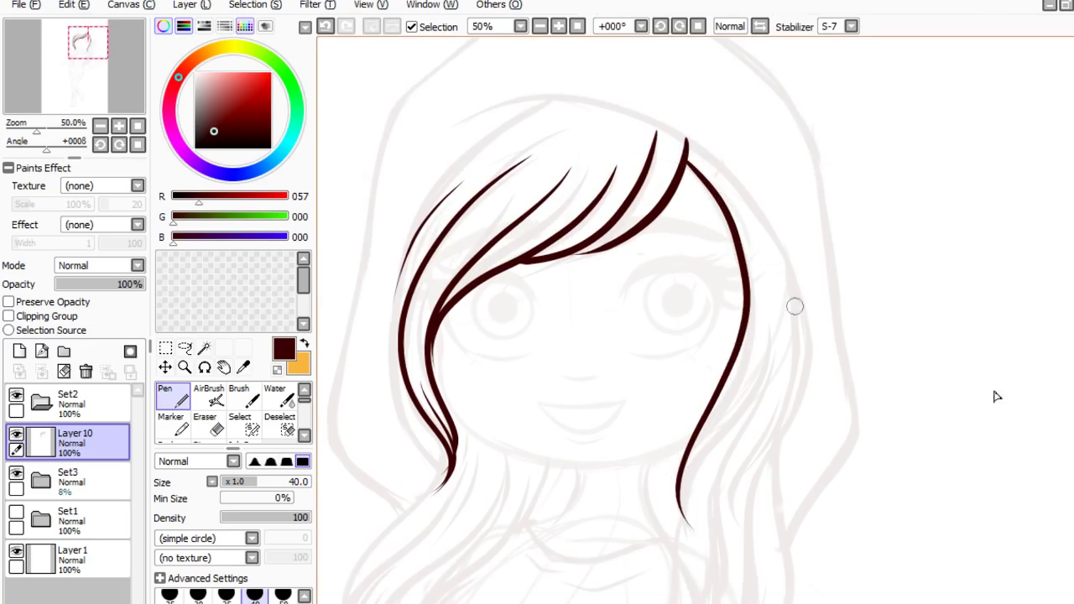
- Ink a second strand outside the right face-framing line, and finish the lock's lower end with curling, tapered strokes
mouse_move(777, 303)
left_mouse_down()
mouse_move(771, 341)
mouse_move(681, 491)
mouse_move(692, 533)
left_mouse_up()
left_click_drag(709, 451, 712, 547)
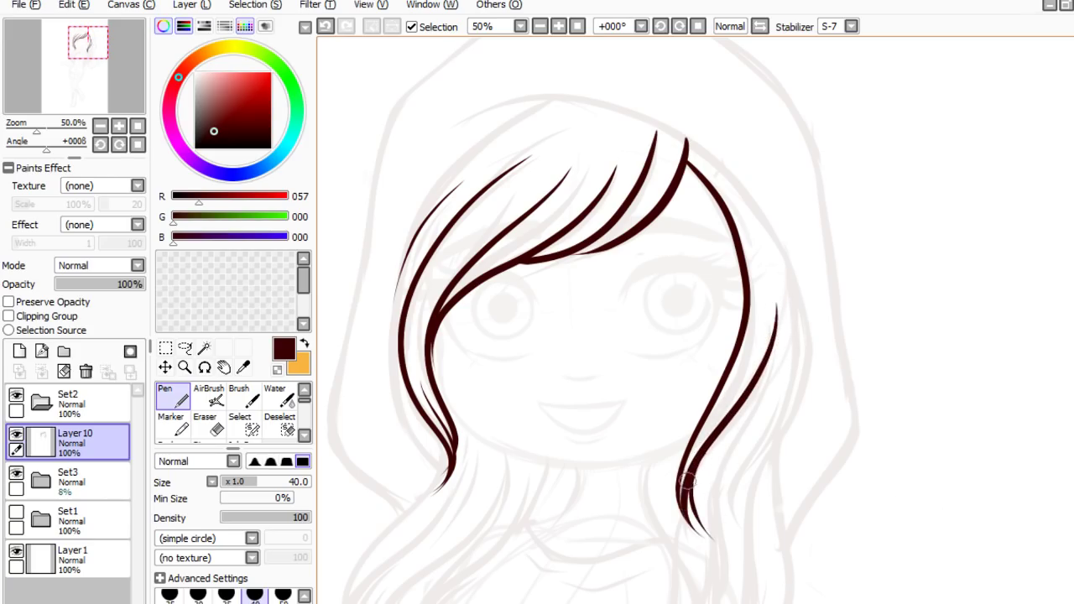
left_click_drag(683, 475, 707, 573)
left_click_drag(690, 482, 686, 588)
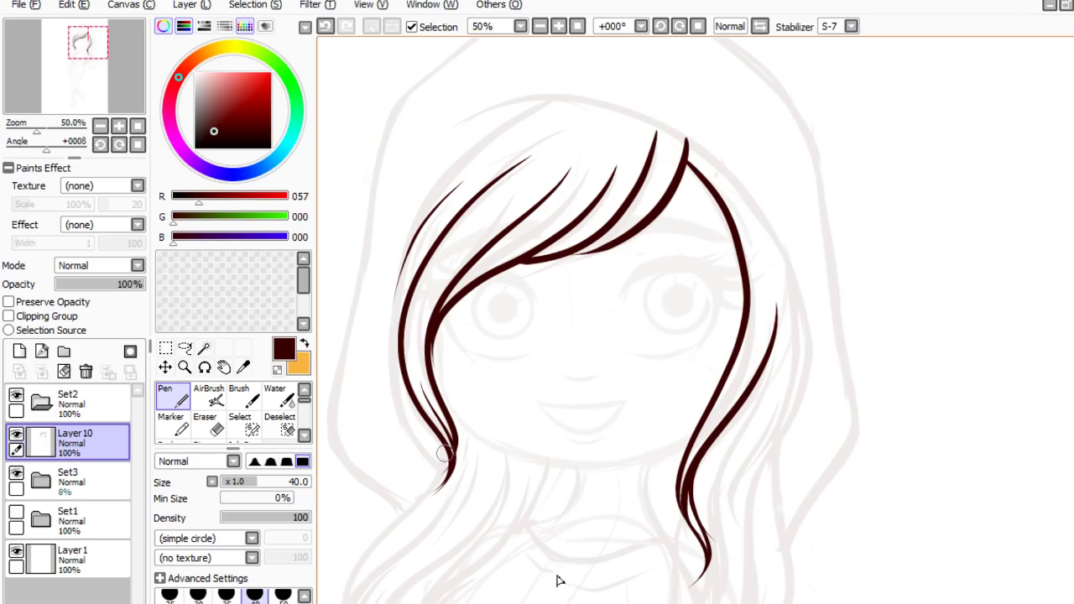
- Curl the tip of the left fringe lock outward, and add a short tapered strand between the right lock's two lines
mouse_move(445, 453)
left_mouse_down()
mouse_move(430, 487)
mouse_move(448, 534)
mouse_move(429, 505)
mouse_move(443, 532)
left_mouse_up()
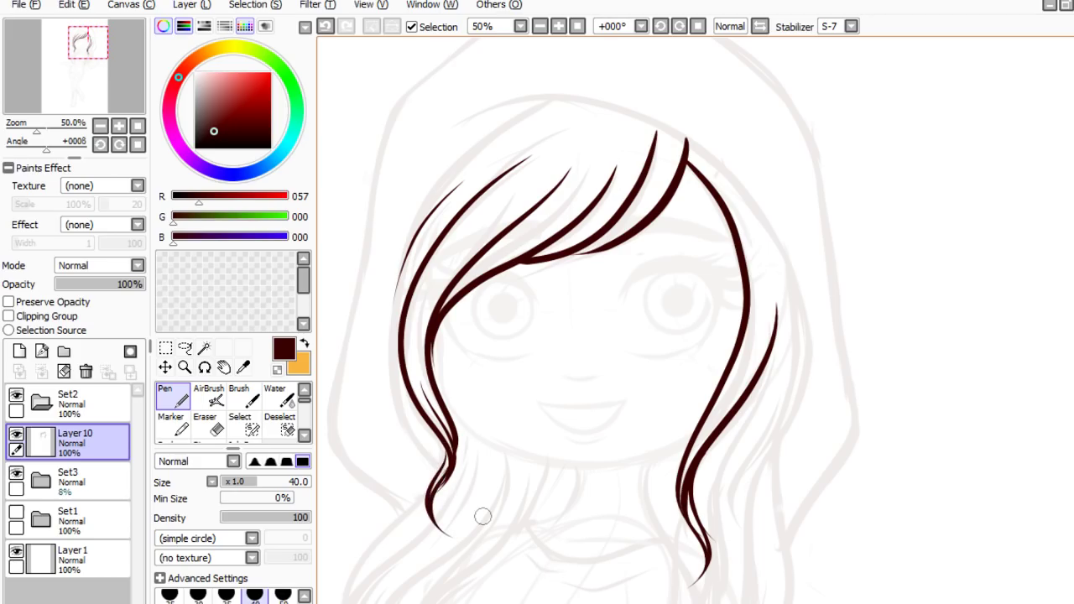
scroll(579, 329, "down", 3)
scroll(789, 457, "up", 2)
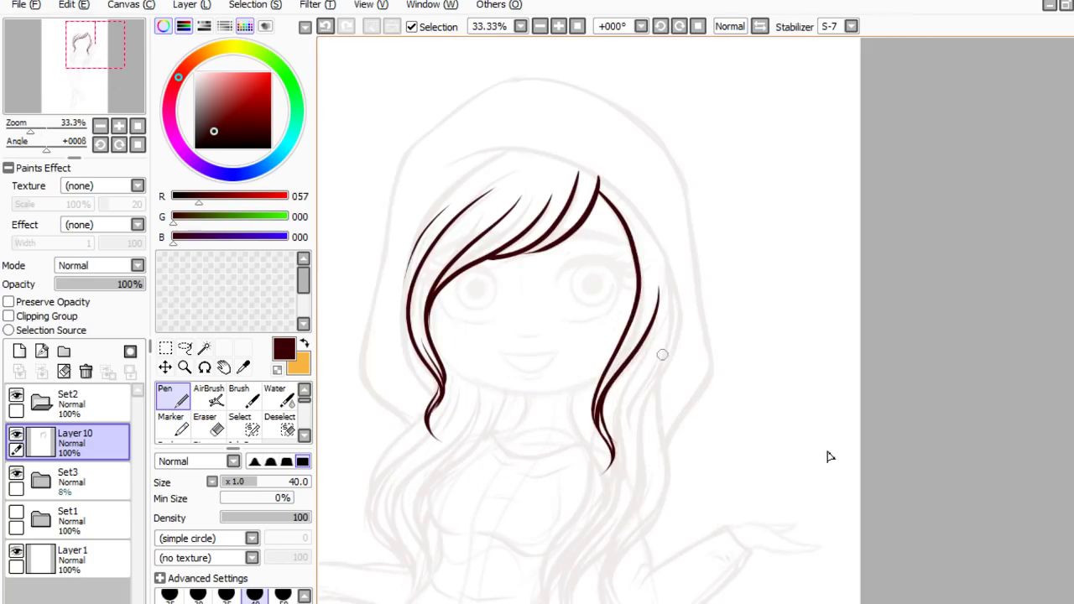
scroll(827, 455, "down", 1)
scroll(791, 398, "up", 2)
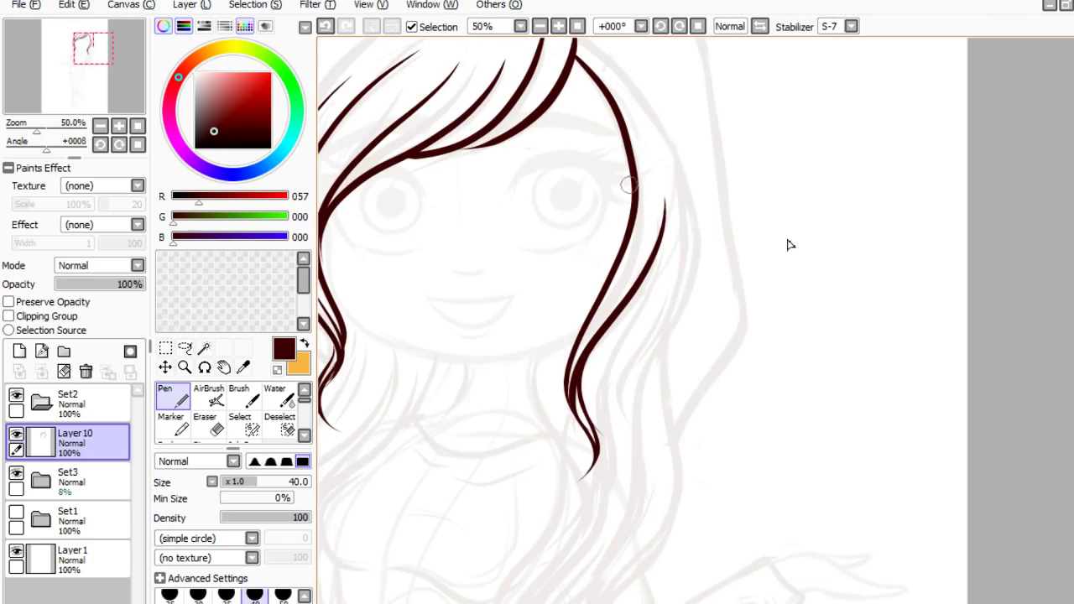
left_click_drag(646, 159, 625, 276)
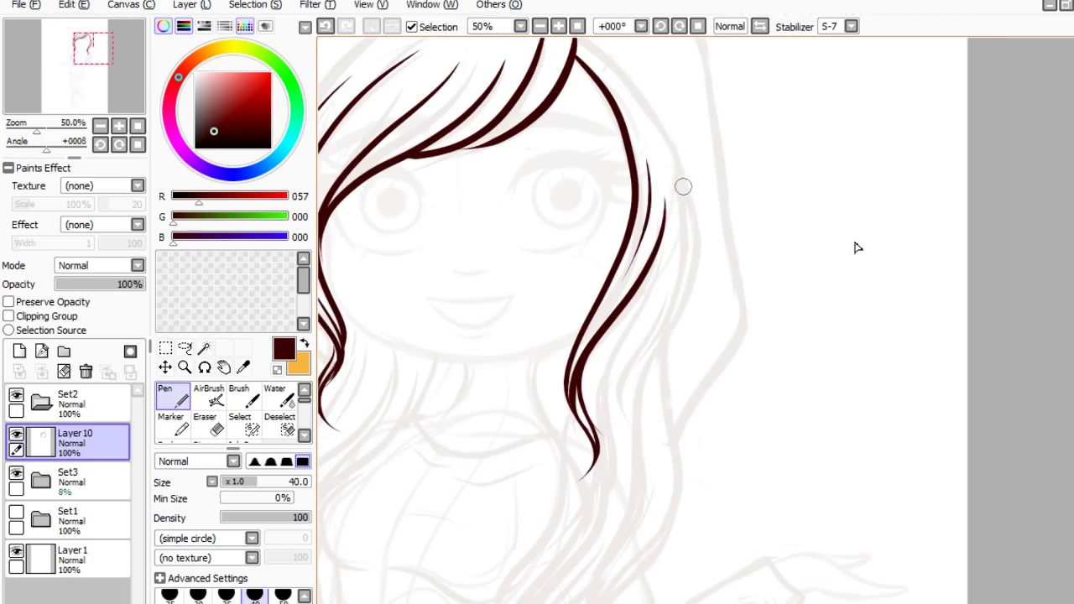
mouse_move(686, 183)
left_mouse_down()
mouse_move(693, 208)
mouse_move(652, 340)
mouse_move(648, 485)
mouse_move(677, 251)
left_mouse_up()
key("ctrl+z")
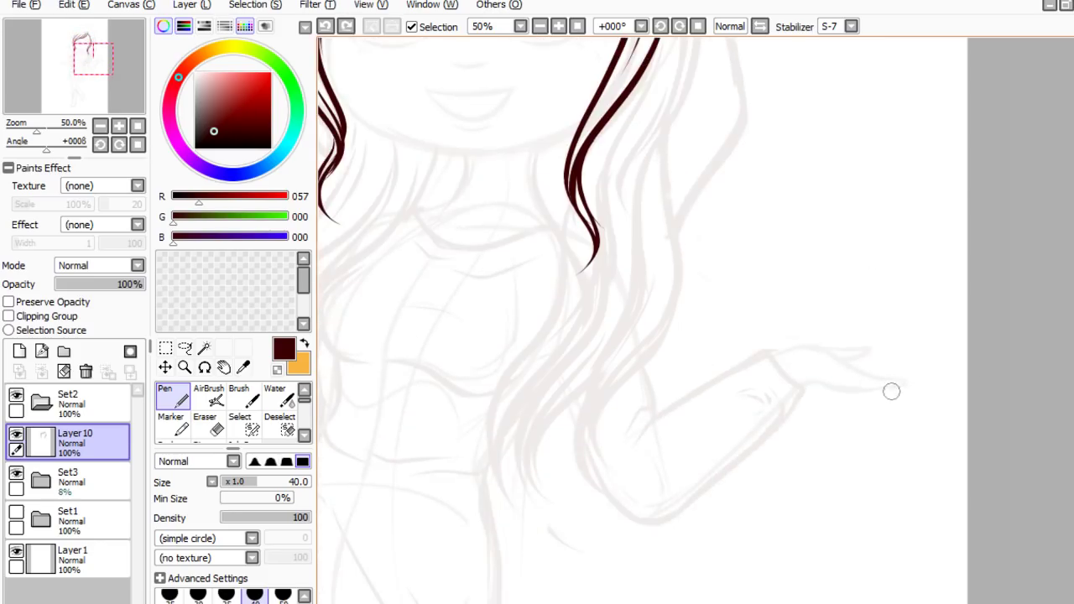
- Try a few curved strokes across the sketched torso, and undo them all
scroll(694, 421, "down", 1)
scroll(812, 353, "up", 1)
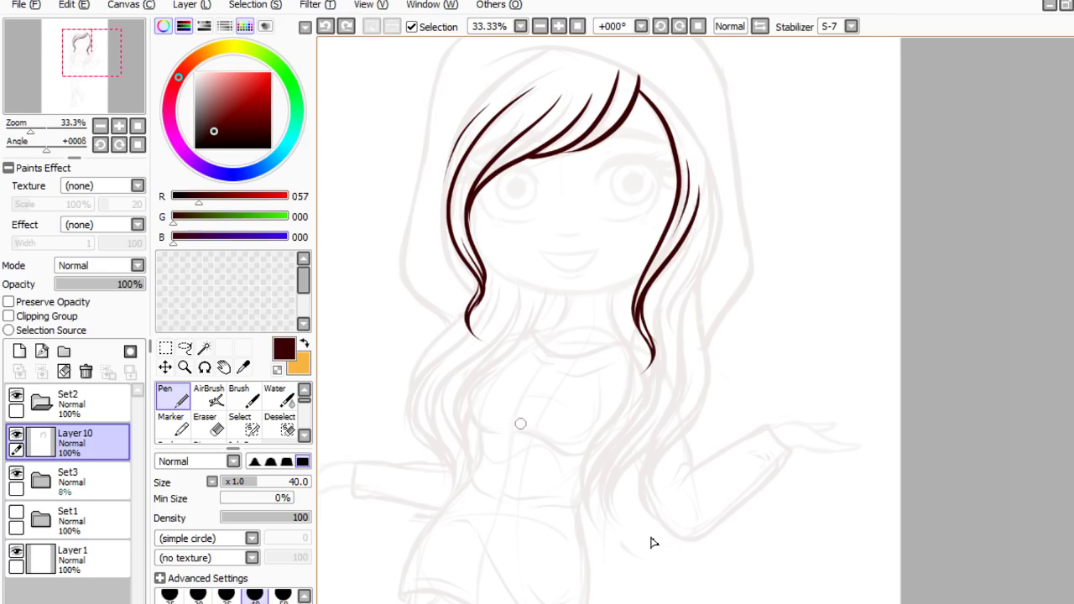
left_click_drag(520, 424, 458, 539)
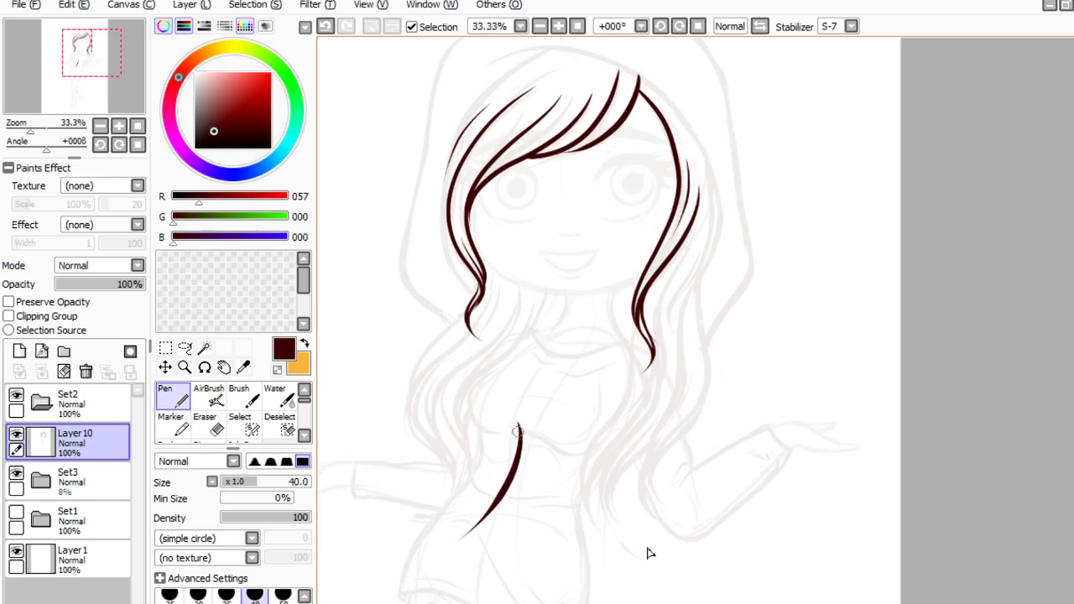
left_click_drag(518, 429, 542, 527)
mouse_move(474, 474)
left_mouse_down()
mouse_move(468, 449)
mouse_move(528, 401)
mouse_move(549, 495)
left_mouse_up()
key("ctrl+z")
key("ctrl+z")
key("ctrl+z")
- Doodle a simple round head with neck, shoulders and hair strokes over the waist, and undo all of it
mouse_move(506, 458)
left_mouse_down()
mouse_move(541, 518)
mouse_move(521, 455)
left_mouse_up()
mouse_move(502, 546)
left_mouse_down()
mouse_move(475, 563)
mouse_move(571, 579)
left_mouse_up()
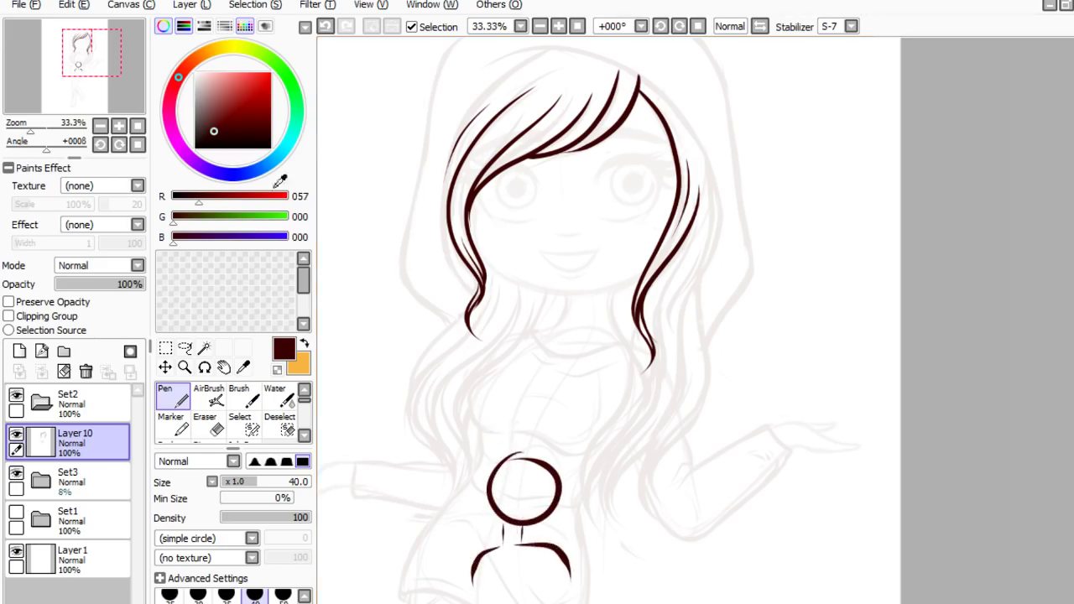
mouse_move(520, 458)
left_mouse_down()
mouse_move(512, 522)
mouse_move(478, 545)
mouse_move(473, 507)
mouse_move(472, 555)
mouse_move(506, 512)
mouse_move(534, 503)
mouse_move(581, 582)
left_mouse_up()
left_click_drag(559, 521, 573, 582)
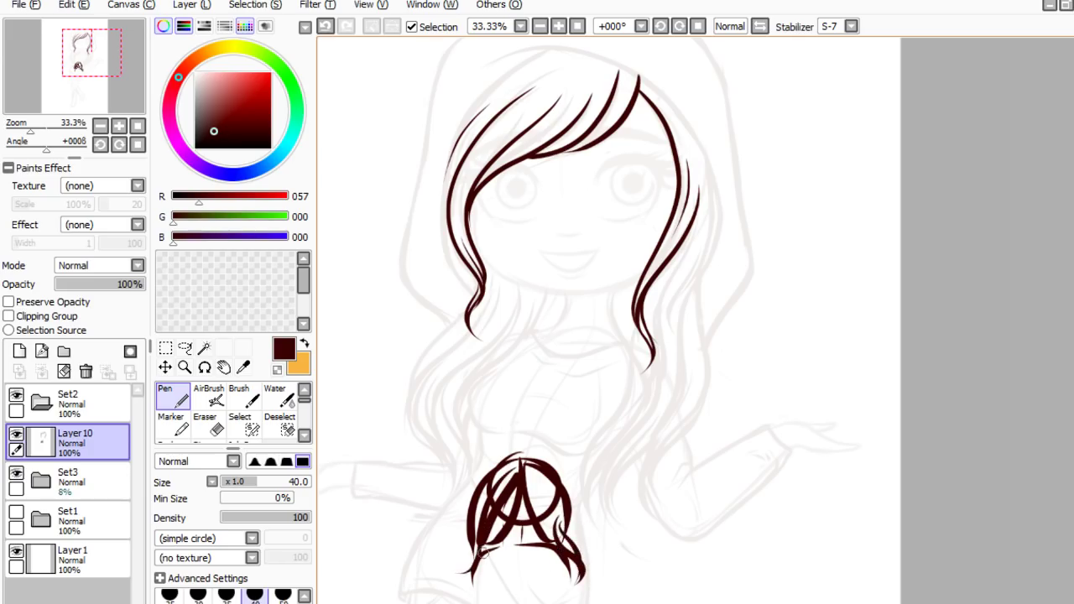
key("ctrl+z")
key("ctrl+z")
key("ctrl+z")
key("ctrl+z")
key("ctrl+z")
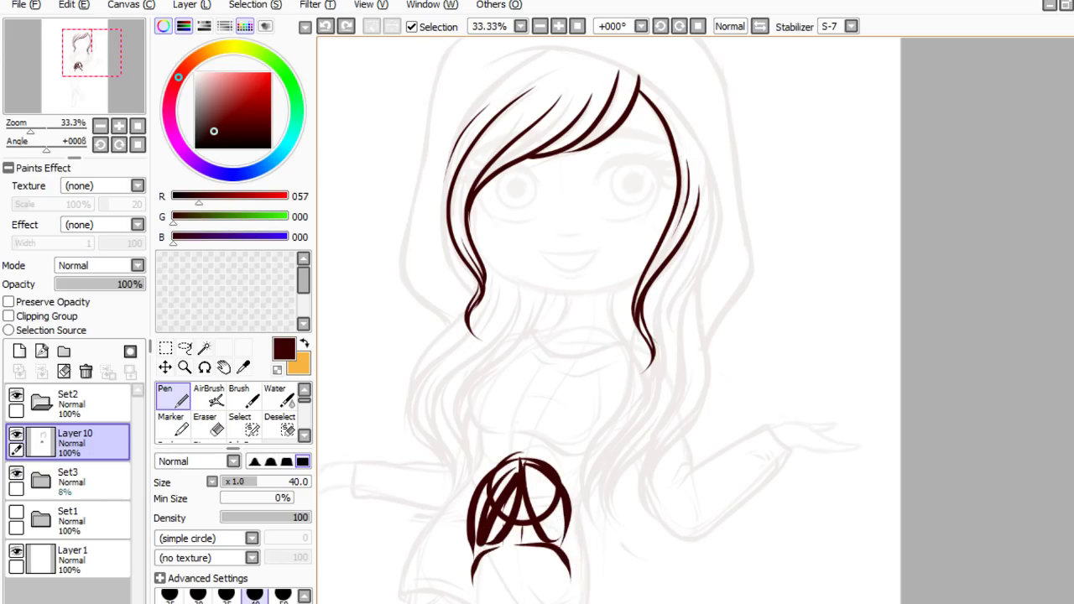
key("ctrl+z")
key("ctrl+z")
key("ctrl+z")
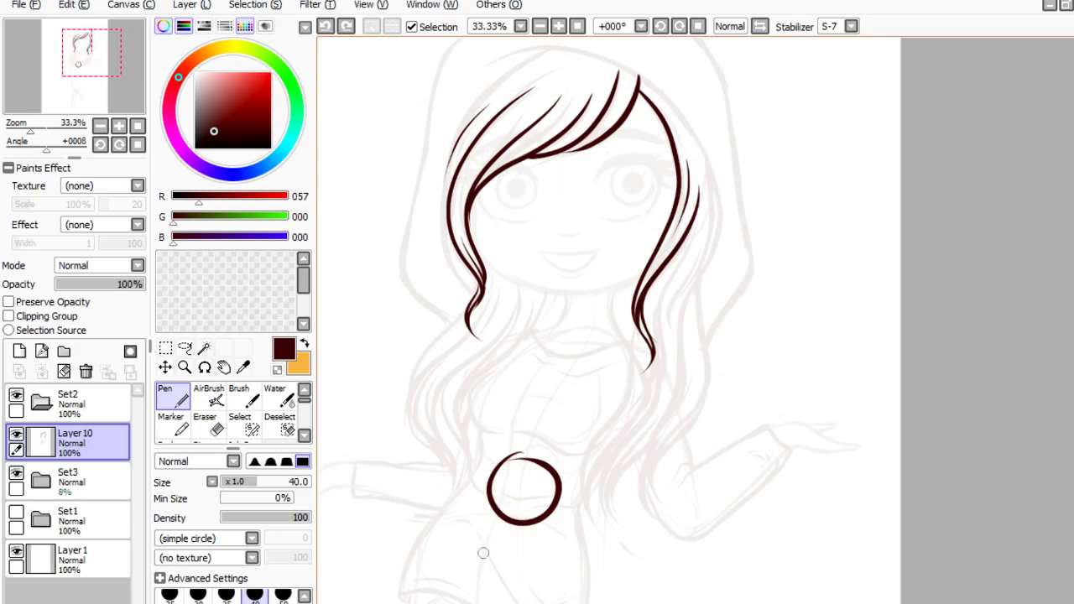
key("ctrl+z")
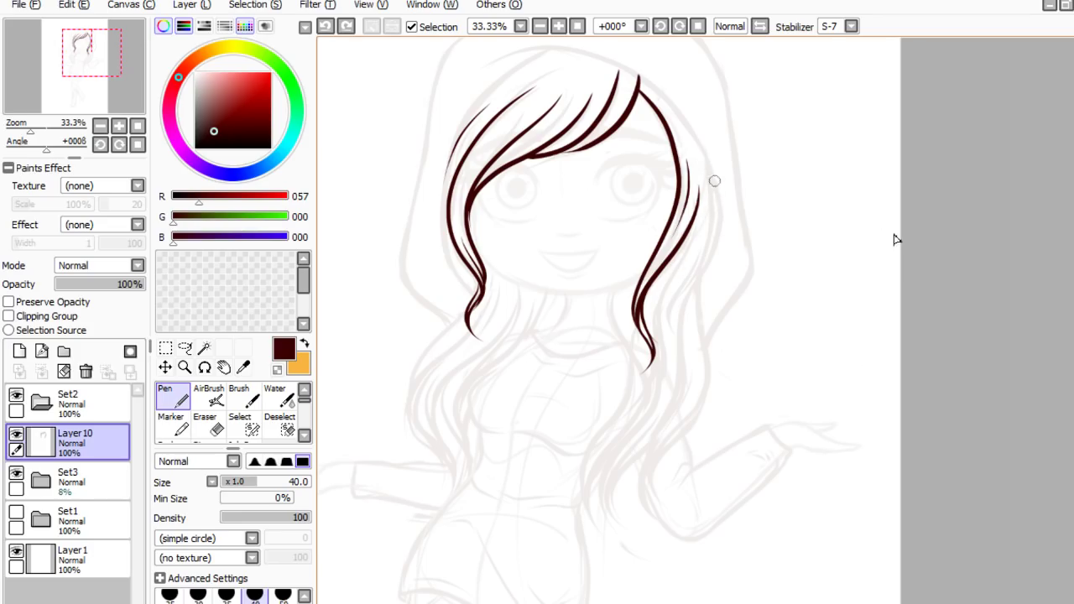
- Try inking the long outer hair strand on the right from the hood's inner edge toward the elbow twice, undoing both strokes
mouse_move(709, 166)
left_mouse_down()
mouse_move(713, 255)
mouse_move(691, 304)
mouse_move(681, 413)
left_mouse_up()
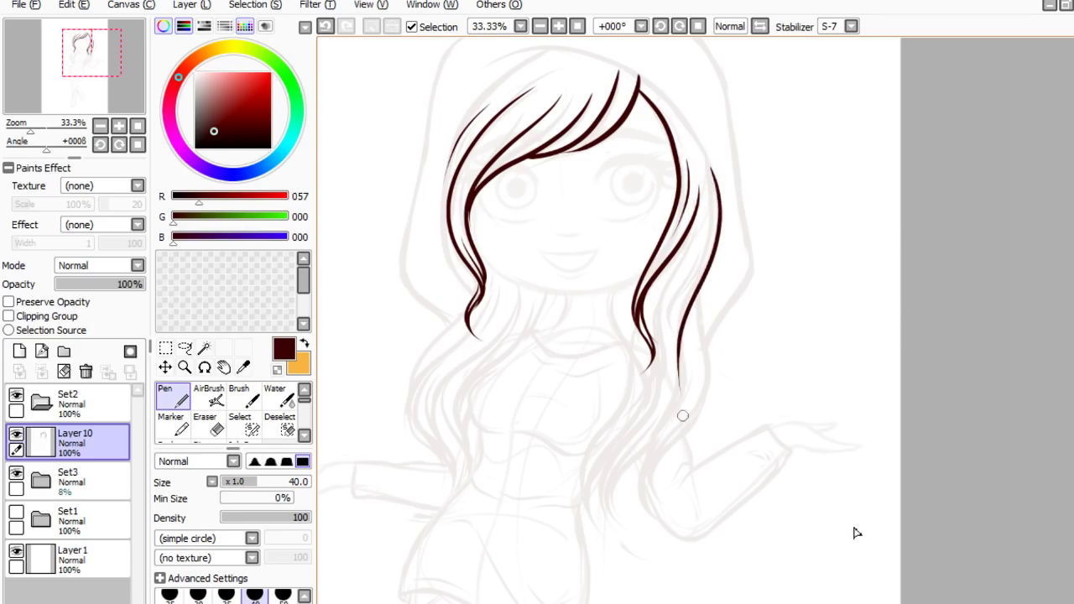
key("ctrl+z")
mouse_move(712, 171)
left_mouse_down()
mouse_move(703, 281)
mouse_move(648, 460)
left_mouse_up()
key("ctrl+z")
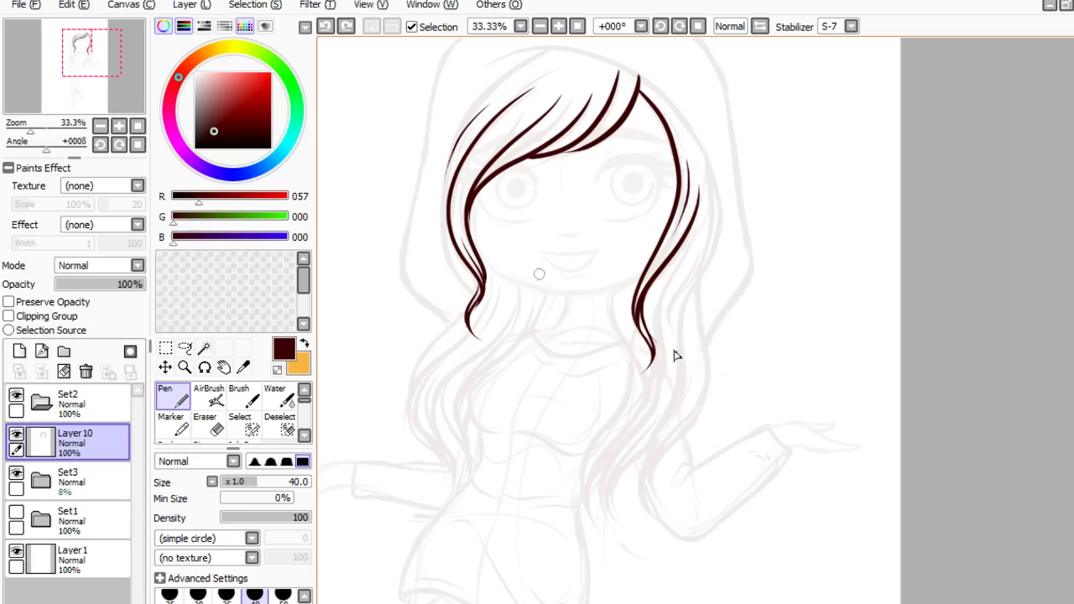
- Ink the inner wavy strands of the left hair lock from below the jaw over the chest to a tapered tip at the waist
left_click_drag(542, 291, 464, 446)
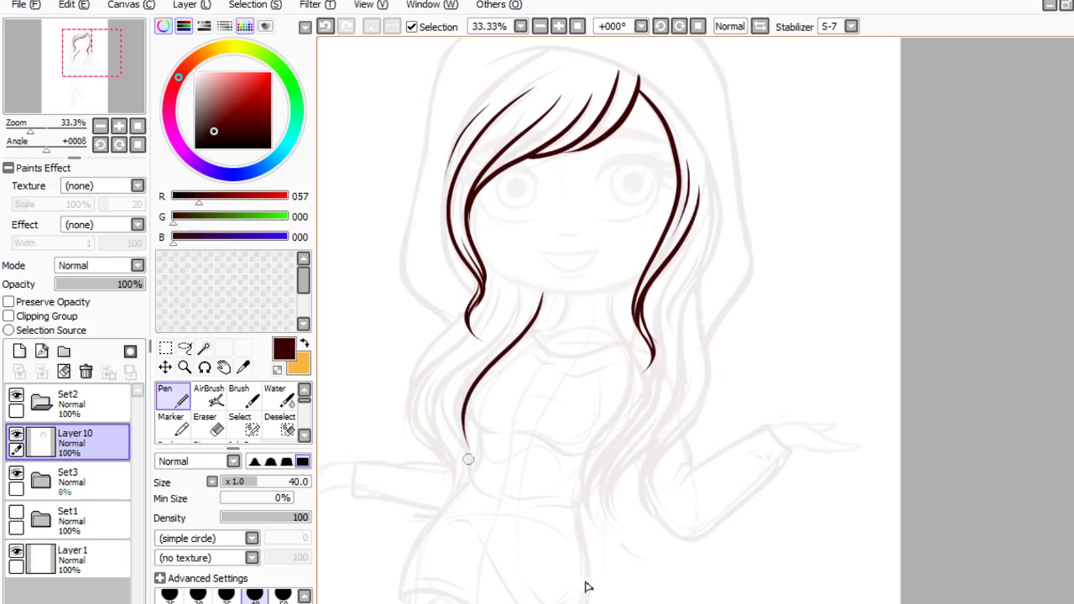
mouse_move(516, 294)
left_mouse_down()
mouse_move(474, 369)
mouse_move(460, 485)
left_mouse_up()
mouse_move(506, 317)
left_mouse_down()
mouse_move(444, 386)
mouse_move(461, 457)
left_mouse_up()
key("ctrl+z")
mouse_move(506, 324)
left_mouse_down()
mouse_move(436, 393)
mouse_move(455, 431)
left_mouse_up()
mouse_move(453, 376)
left_mouse_down()
mouse_move(443, 441)
mouse_move(458, 487)
left_mouse_up()
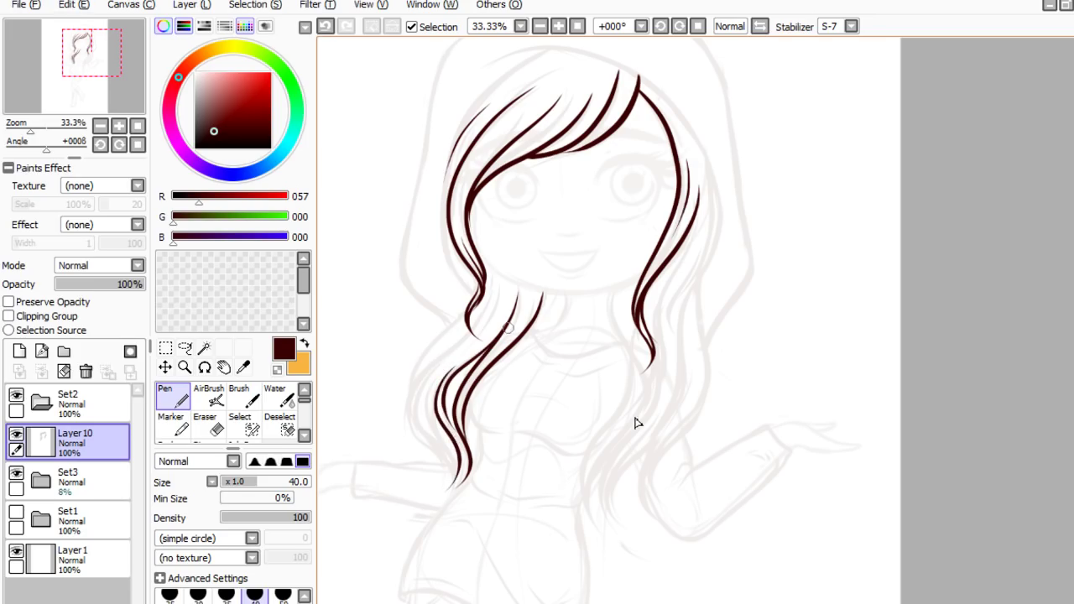
- Fill out the left hair lock with further strands from beneath the cheek along its outer curve, redoing the last lower strand
left_click_drag(499, 289, 470, 335)
mouse_move(489, 301)
left_mouse_down()
mouse_move(424, 372)
mouse_move(429, 446)
left_mouse_up()
mouse_move(434, 370)
left_mouse_down()
mouse_move(419, 398)
mouse_move(442, 491)
left_mouse_up()
key("ctrl+z")
mouse_move(444, 362)
left_mouse_down()
mouse_move(424, 386)
mouse_move(447, 462)
mouse_move(437, 495)
left_mouse_up()
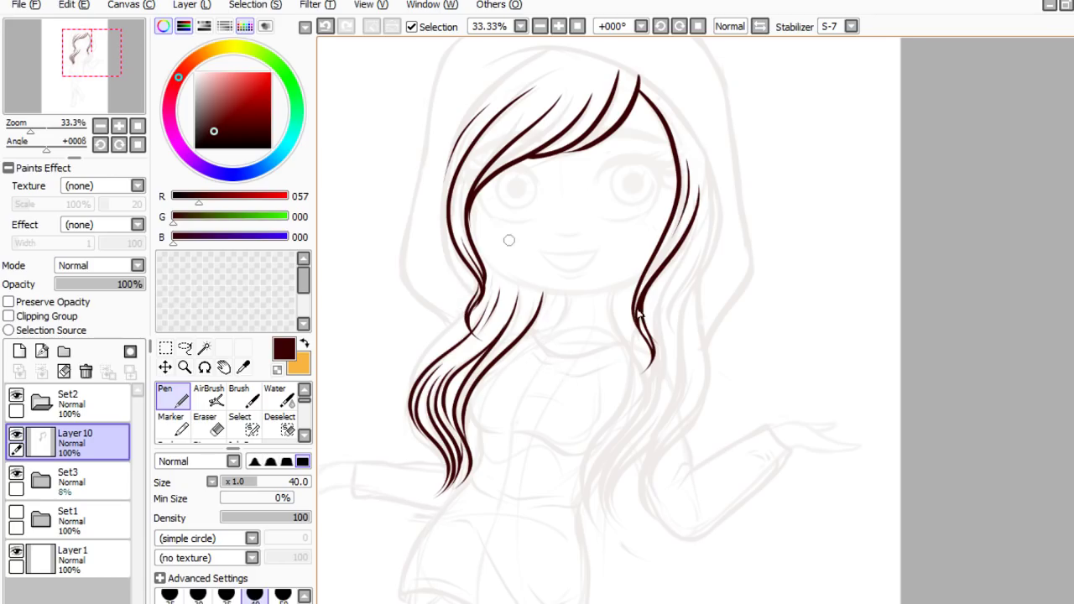
- Try inking another outer edge strand for the left hair lock three times, undoing each stroke
mouse_move(462, 313)
left_mouse_down()
mouse_move(405, 382)
mouse_move(408, 424)
left_mouse_up()
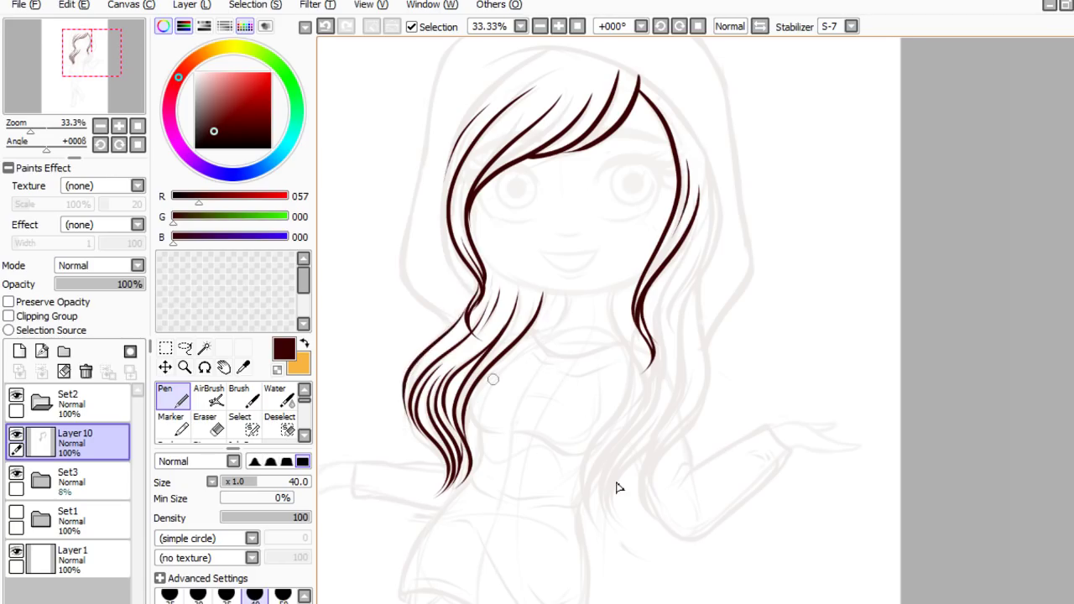
key("ctrl+z")
left_click_drag(459, 316, 402, 386)
key("ctrl+z")
left_click_drag(464, 320, 400, 346)
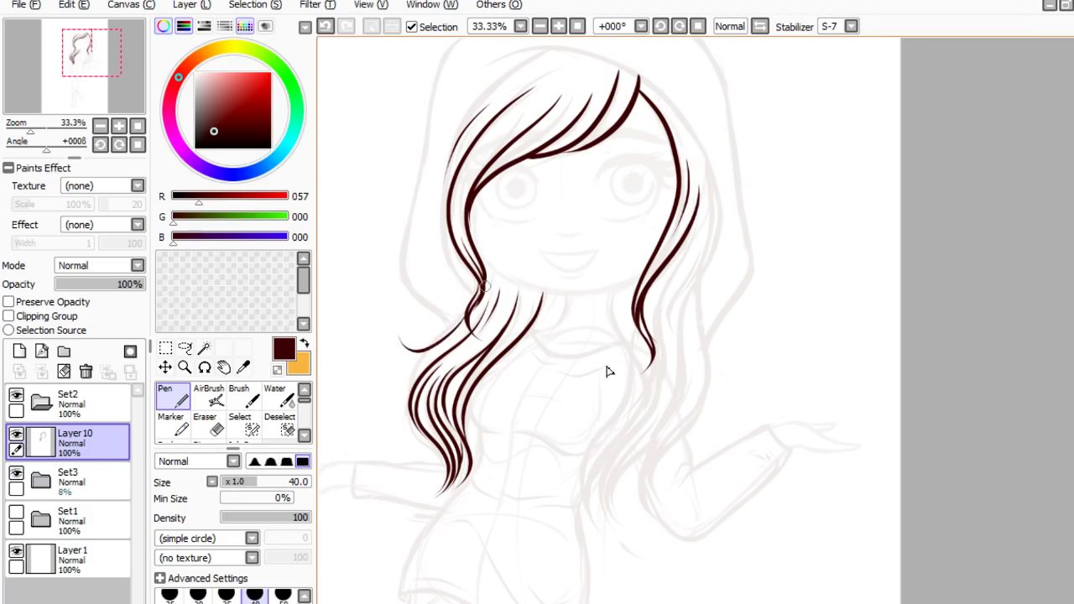
key("ctrl+z")
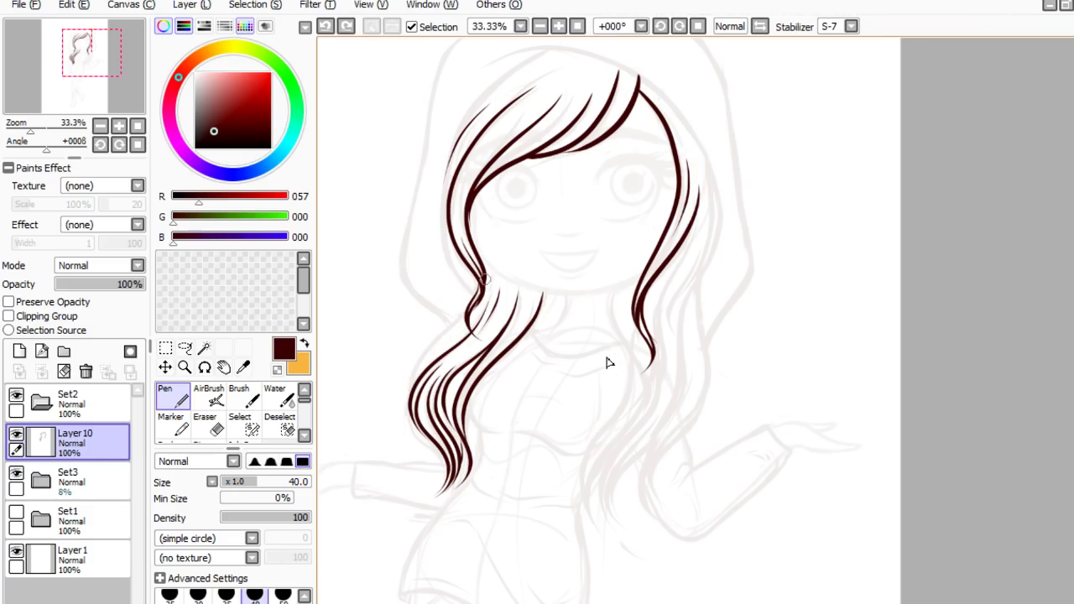
- Add a short stroke at the left lock's tip, and ink the long outer strands on the right from the hood down to the waist
left_click_drag(461, 448, 451, 499)
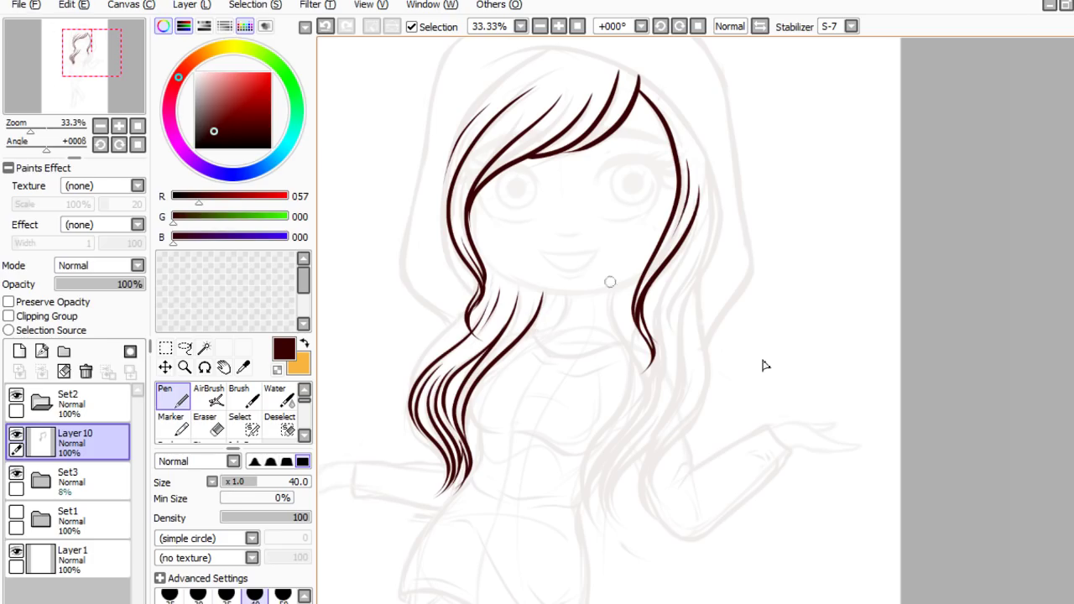
scroll(762, 364, "down", 3)
scroll(797, 391, "up", 4)
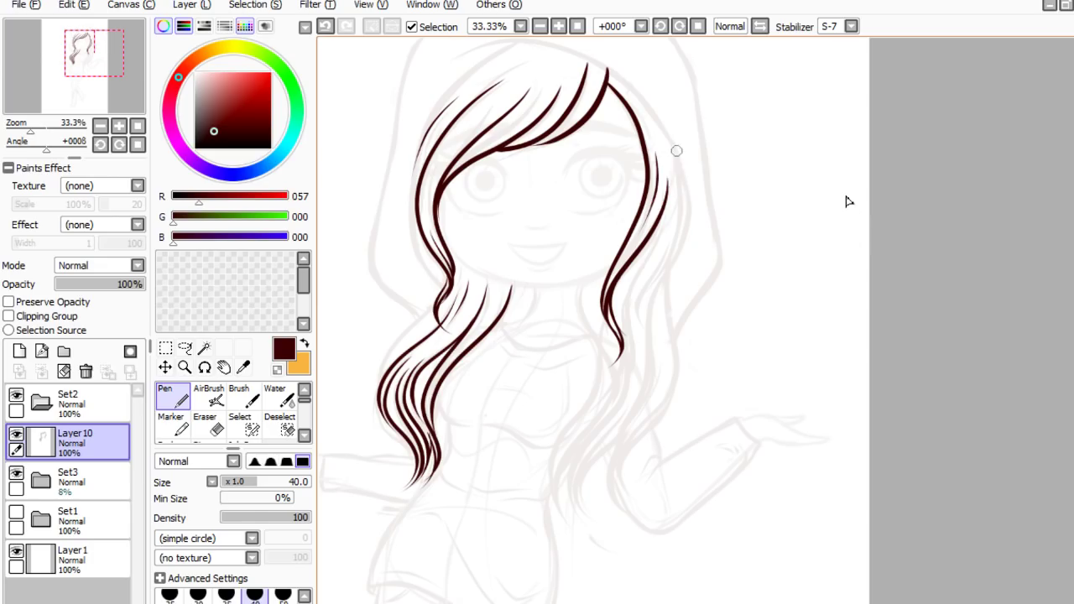
mouse_move(676, 150)
left_mouse_down()
mouse_move(681, 190)
mouse_move(648, 367)
left_mouse_up()
mouse_move(661, 274)
left_mouse_down()
mouse_move(617, 445)
mouse_move(580, 503)
left_mouse_up()
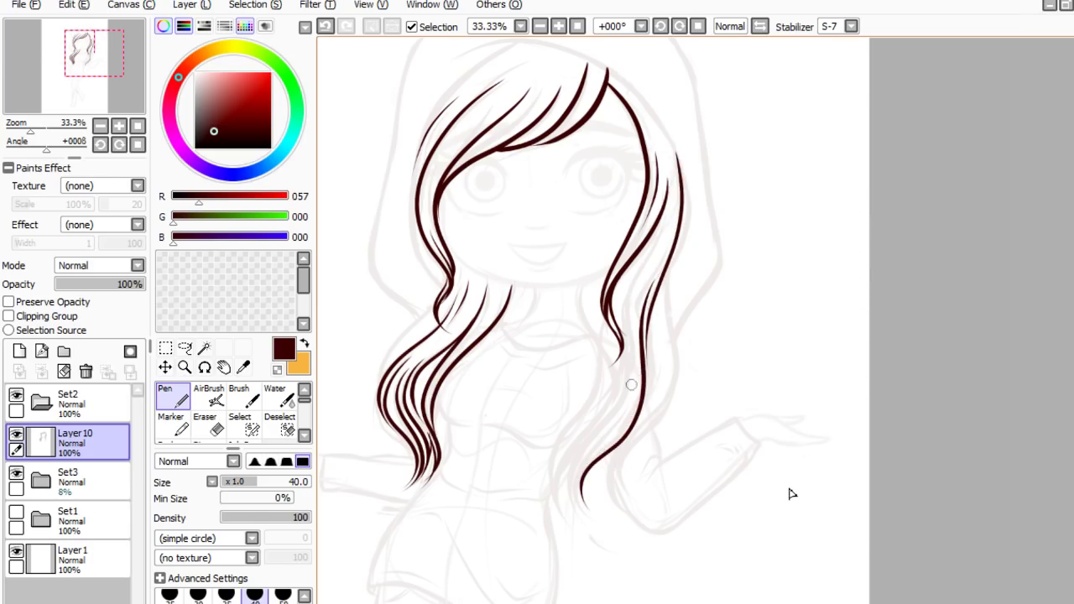
- Try inking an inner strand alongside the lower half of the long right strand several times, undoing each attempt
mouse_move(635, 389)
left_mouse_down()
mouse_move(587, 458)
mouse_move(579, 507)
left_mouse_up()
key("ctrl+z")
left_click_drag(632, 377, 581, 513)
key("ctrl+z")
mouse_move(633, 346)
left_mouse_down()
mouse_move(595, 444)
mouse_move(631, 380)
mouse_move(622, 419)
mouse_move(589, 456)
mouse_move(579, 516)
left_mouse_up()
key("ctrl+z")
left_click_drag(596, 455, 581, 513)
key("ctrl+z")
key("ctrl+z")
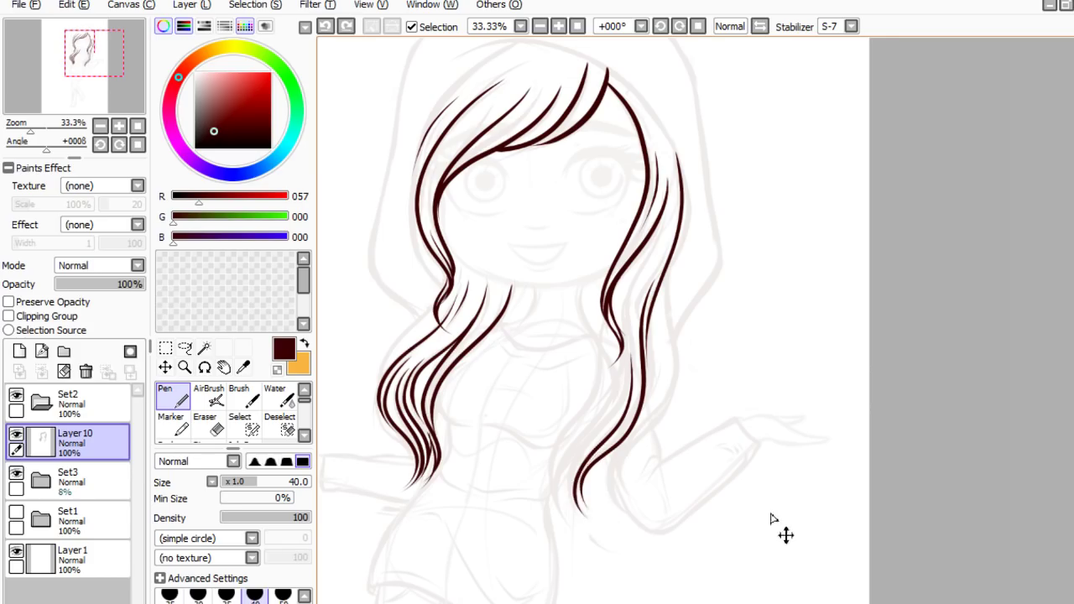
- Ink two inner wavy strands in the right lock from shoulder height down to its curled tip, undoing the stray extra strokes
mouse_move(631, 359)
left_mouse_down()
mouse_move(629, 399)
mouse_move(581, 507)
left_mouse_up()
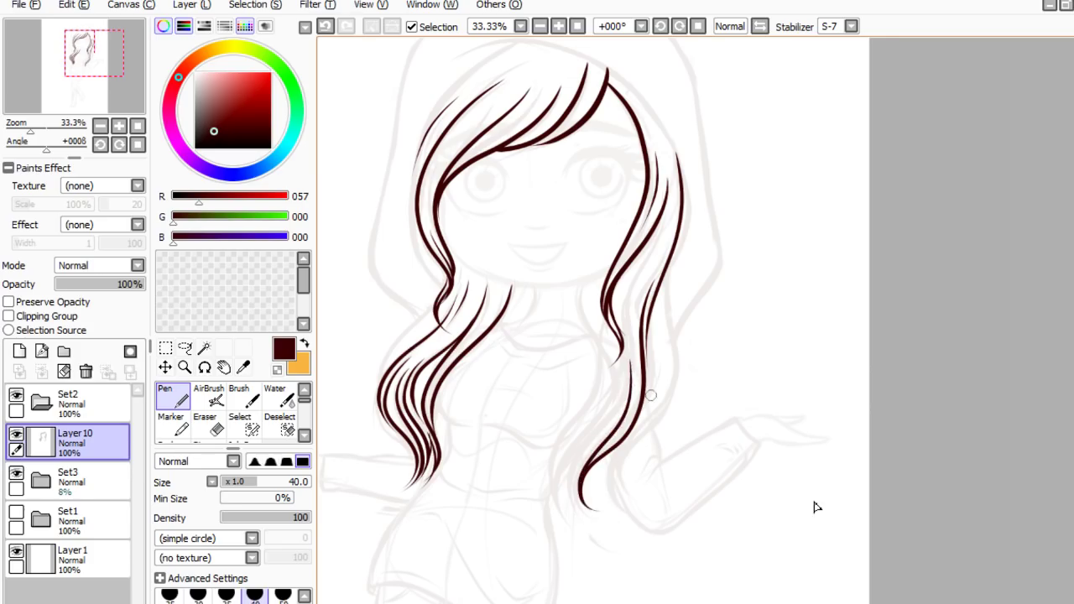
mouse_move(595, 464)
left_mouse_down()
mouse_move(584, 484)
mouse_move(595, 508)
left_mouse_up()
key("ctrl+z")
mouse_move(618, 364)
left_mouse_down()
mouse_move(619, 396)
mouse_move(562, 477)
mouse_move(589, 511)
left_mouse_up()
left_click_drag(620, 403, 576, 530)
key("ctrl+z")
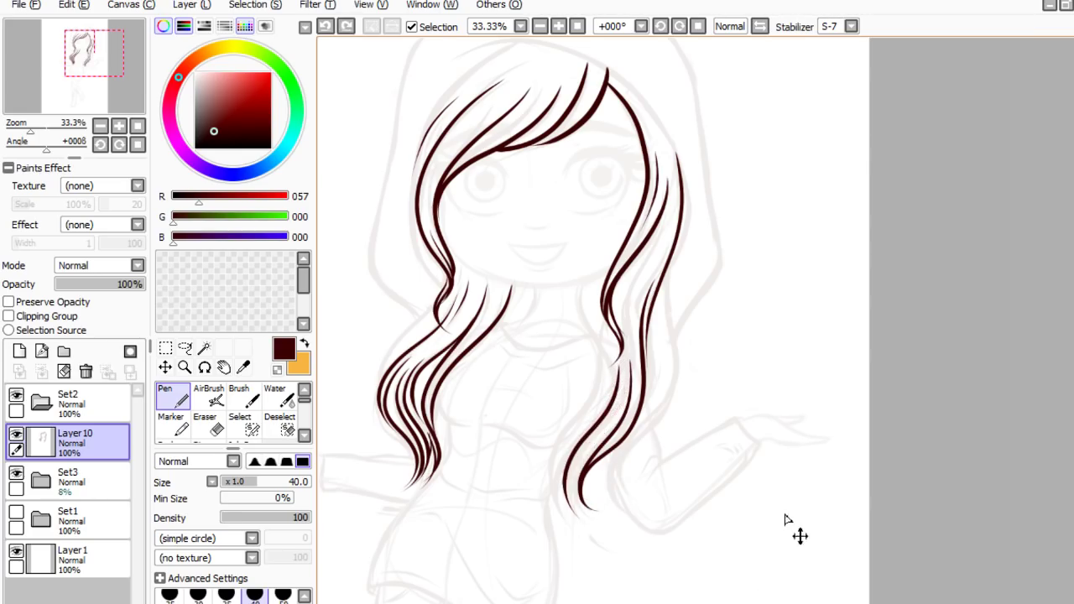
- Ink a thin strand inside the right lock's lower end and another between its upper lines beside the cheek
mouse_move(627, 401)
left_mouse_down()
mouse_move(603, 440)
mouse_move(581, 536)
left_mouse_up()
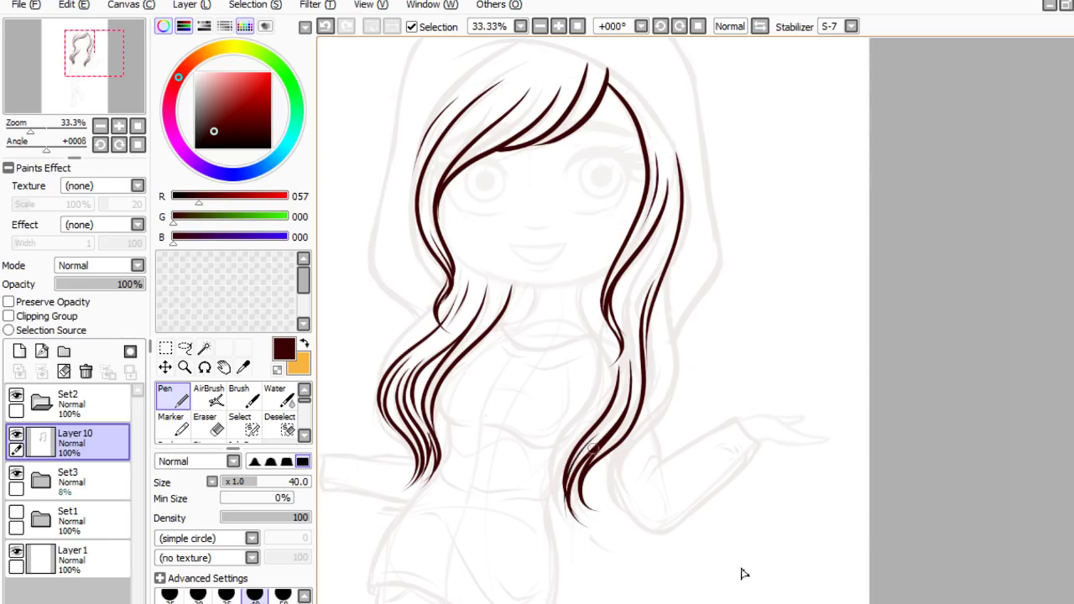
key("ctrl+z")
key("ctrl+y")
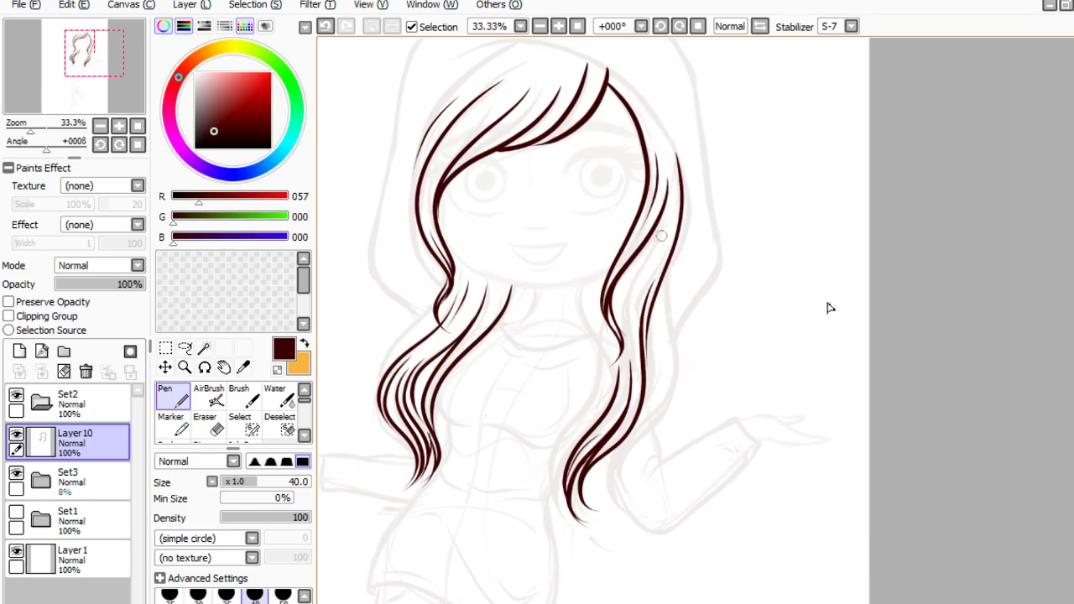
mouse_move(666, 215)
left_mouse_down()
mouse_move(631, 293)
mouse_move(638, 344)
left_mouse_up()
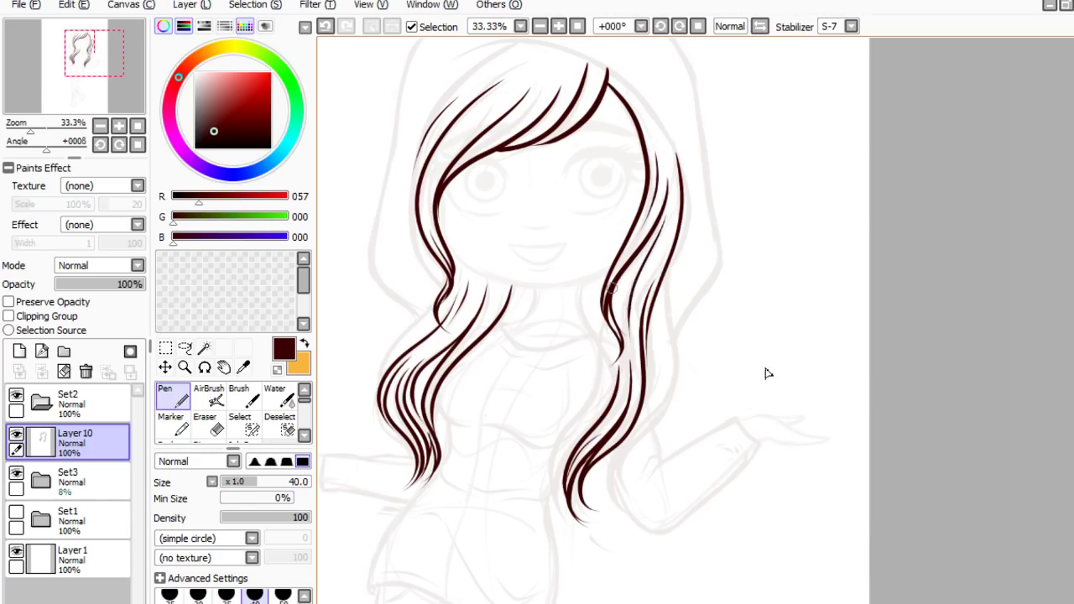
- Ink a short strand at the inner edge of the right lock beside the neck and another beside the left lock
left_click_drag(594, 279, 605, 323)
key("ctrl+z")
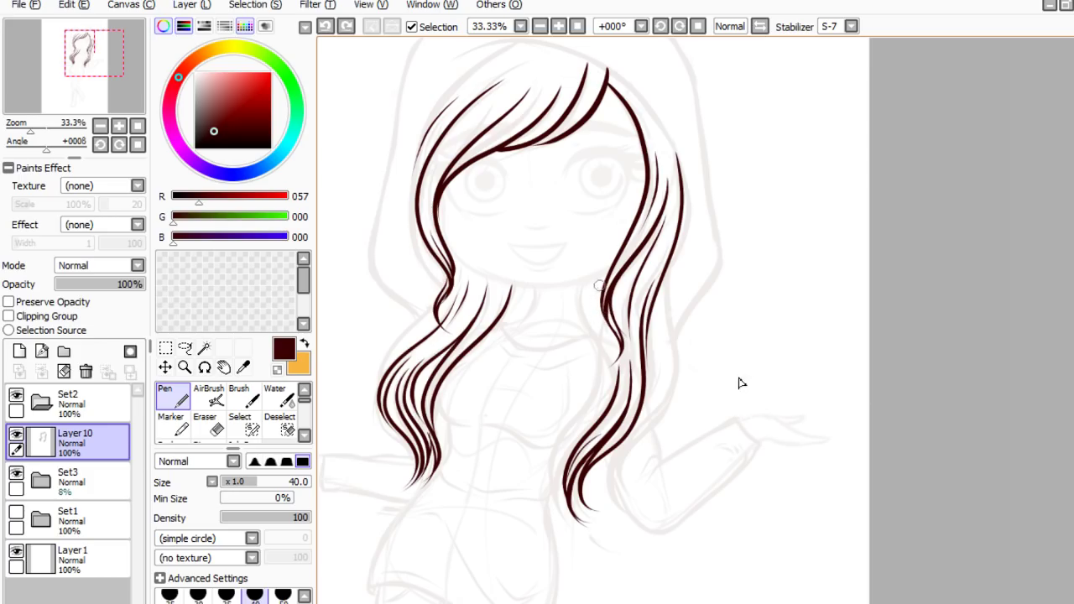
left_click_drag(599, 285, 606, 326)
left_click_drag(523, 285, 512, 319)
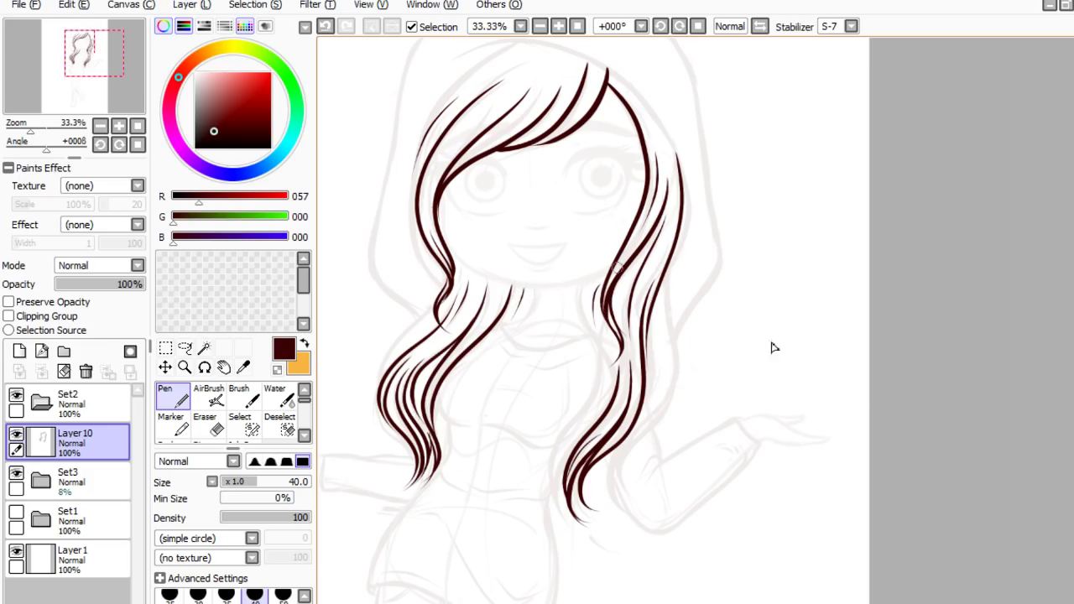
- Ink long inner strands down the right lock from the neck to its curled tip, undoing the stray stroke
mouse_move(590, 286)
left_mouse_down()
mouse_move(599, 330)
mouse_move(567, 424)
left_mouse_up()
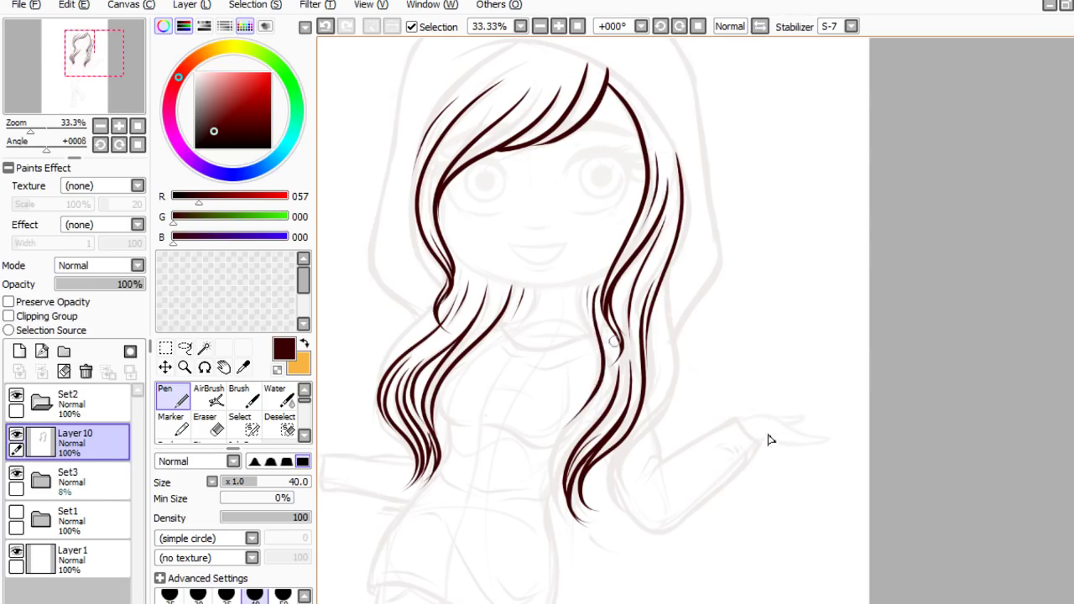
mouse_move(615, 340)
left_mouse_down()
mouse_move(610, 376)
mouse_move(560, 458)
mouse_move(556, 504)
left_mouse_up()
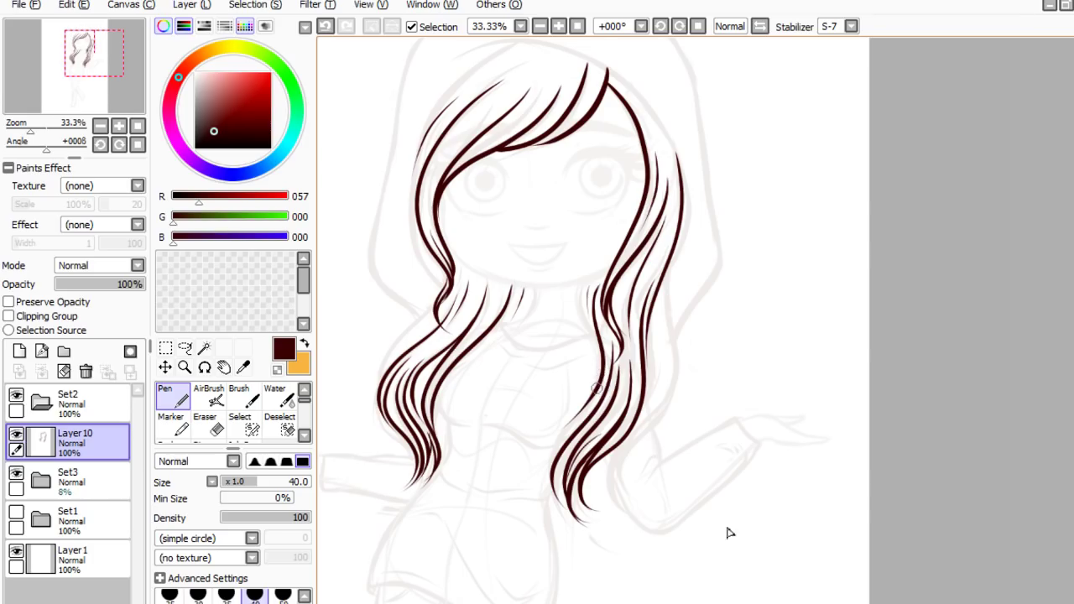
left_click_drag(589, 403, 548, 486)
mouse_move(601, 406)
left_mouse_down()
mouse_move(559, 457)
mouse_move(561, 509)
left_mouse_up()
key("ctrl+z")
left_click_drag(567, 446, 571, 508)
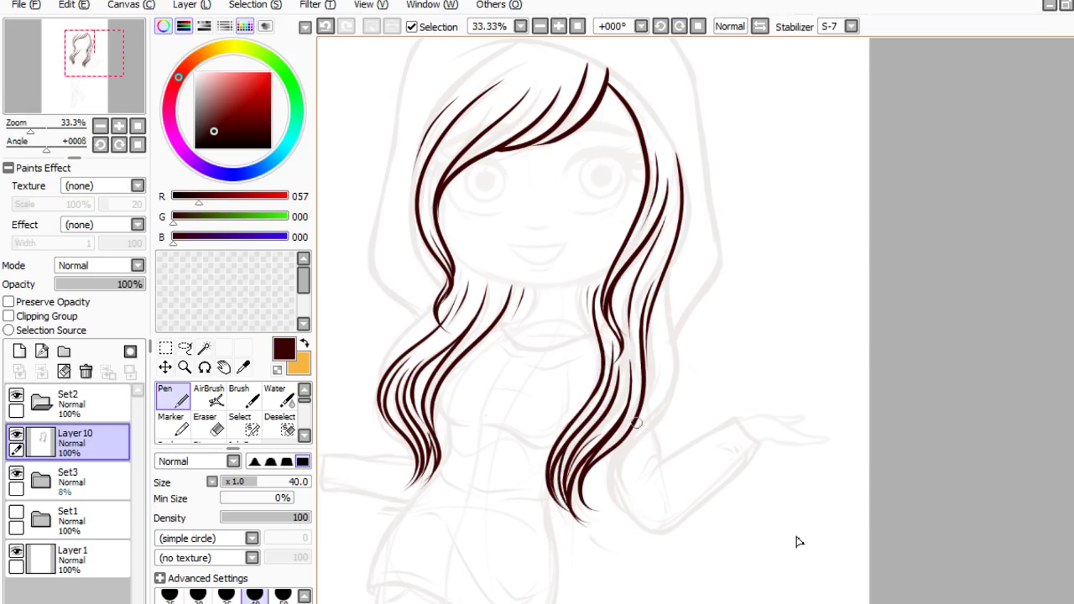
- Replace the right lock's outer strand with a wider contour running from beside the cheek down to chest height
scroll(799, 541, "down", 3)
scroll(839, 503, "down", 1)
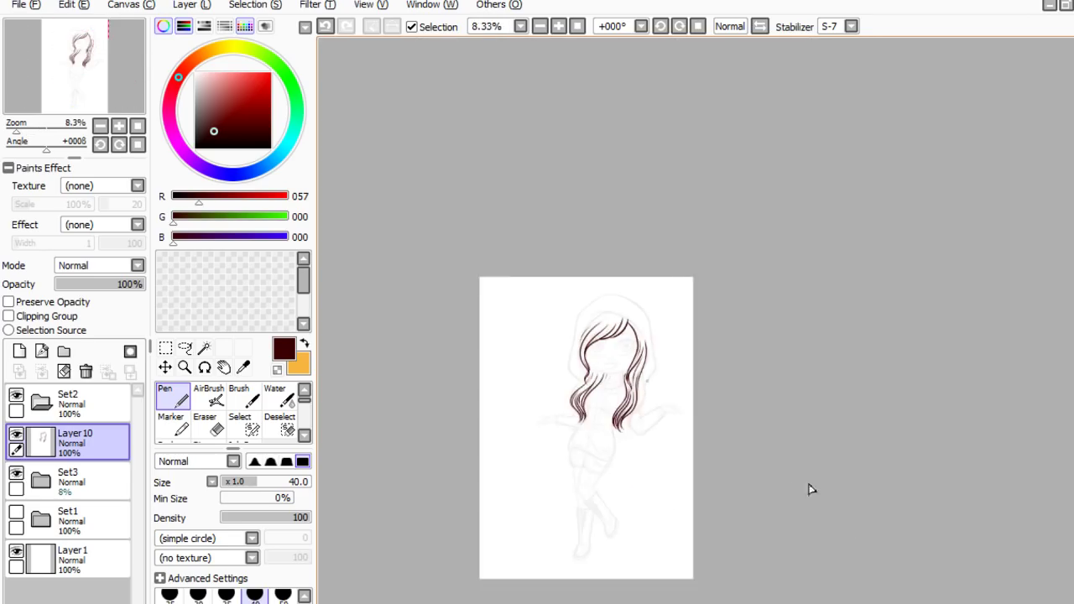
scroll(777, 484, "up", 4)
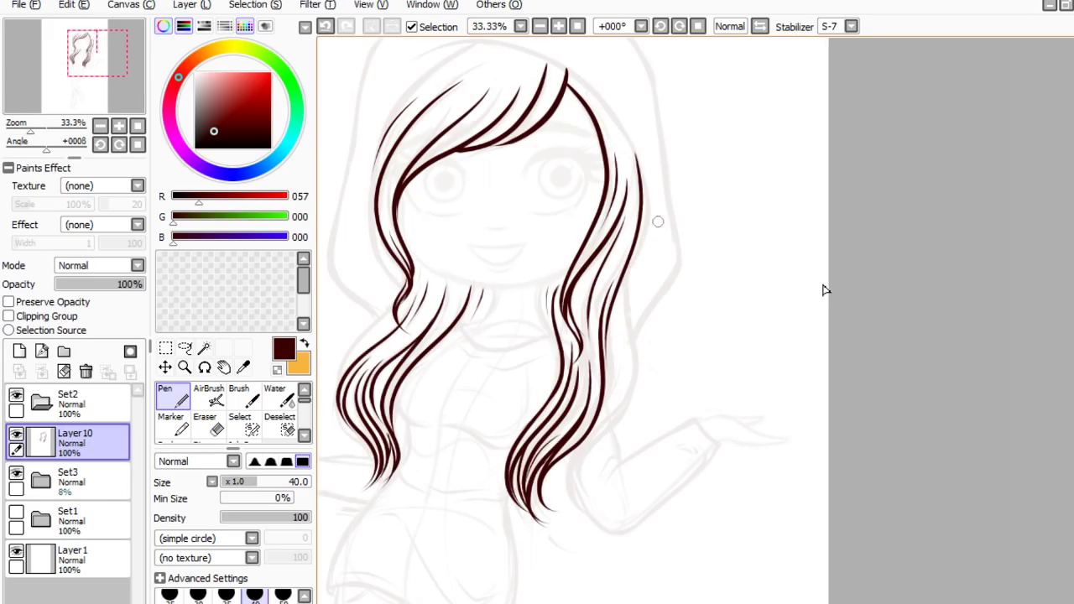
left_click(210, 426)
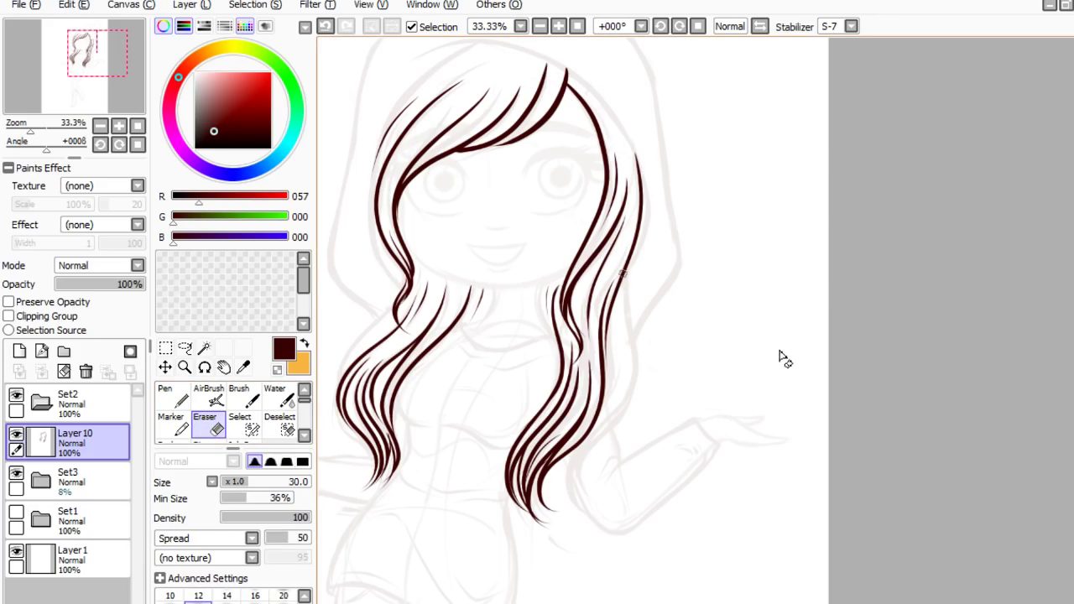
mouse_move(613, 323)
left_mouse_down()
mouse_move(621, 285)
mouse_move(610, 357)
mouse_move(640, 177)
mouse_move(631, 264)
left_mouse_up()
left_click(173, 395)
key("ctrl+z")
left_click_drag(634, 158, 631, 263)
left_click_drag(636, 181, 630, 376)
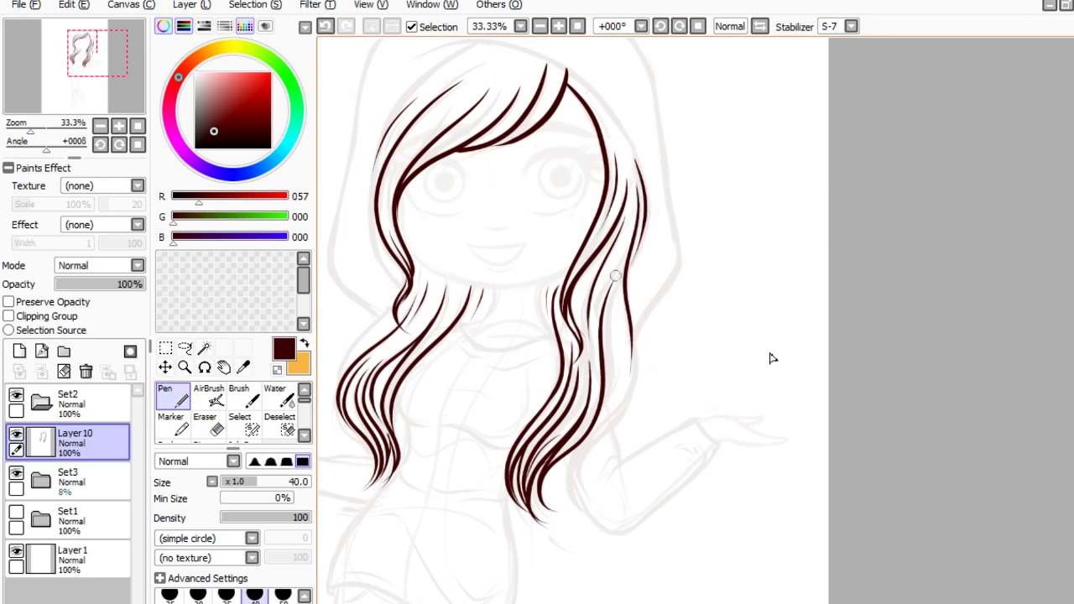
- Ink the lower outer strands of the right lock from the shoulder to the waist, redoing the innermost one
mouse_move(618, 289)
left_mouse_down()
mouse_move(626, 369)
mouse_move(606, 432)
left_mouse_up()
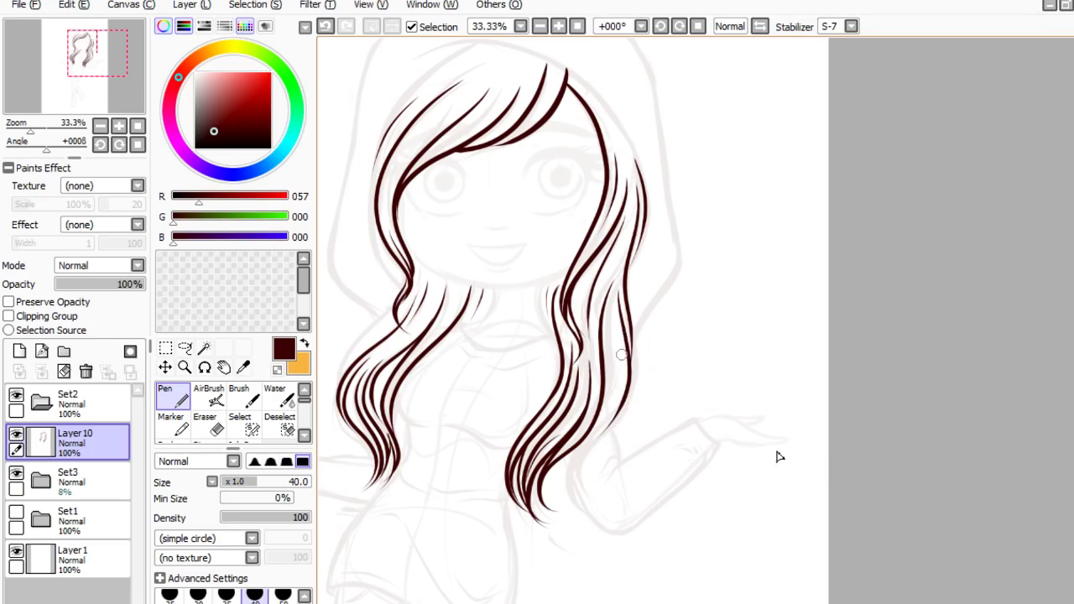
mouse_move(618, 359)
left_mouse_down()
mouse_move(613, 409)
mouse_move(577, 460)
left_mouse_up()
key("ctrl+z")
mouse_move(614, 307)
left_mouse_down()
mouse_move(616, 390)
mouse_move(579, 450)
left_mouse_up()
- Ink extra outer strands on the left lock from the jaw down around its widest curve with the Pen
key("e")
scroll(823, 438, "down", 2)
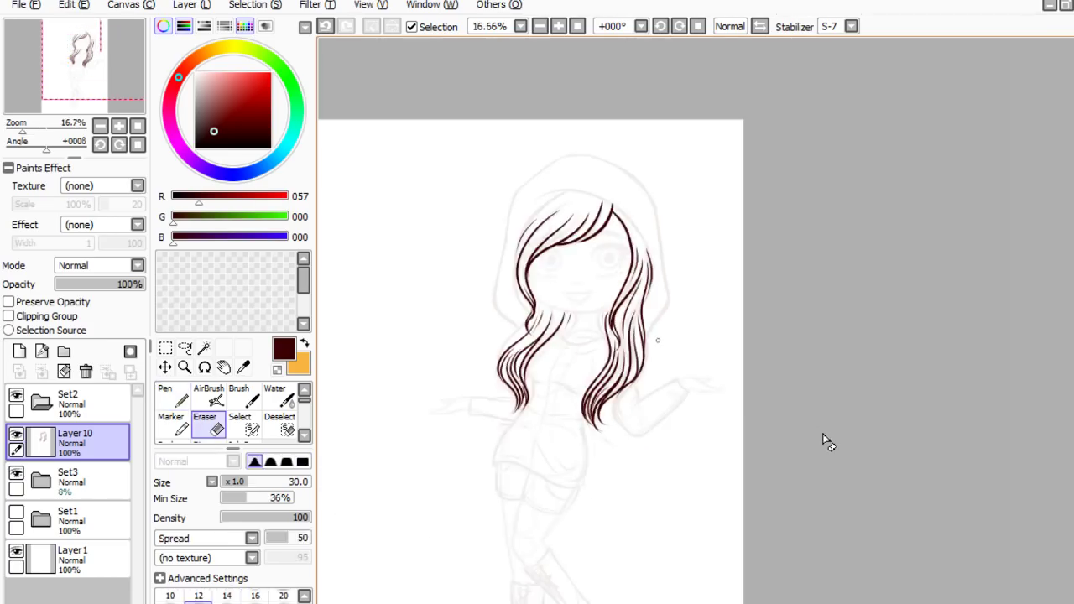
scroll(704, 375, "down", 1)
scroll(689, 387, "up", 2)
scroll(692, 395, "up", 1)
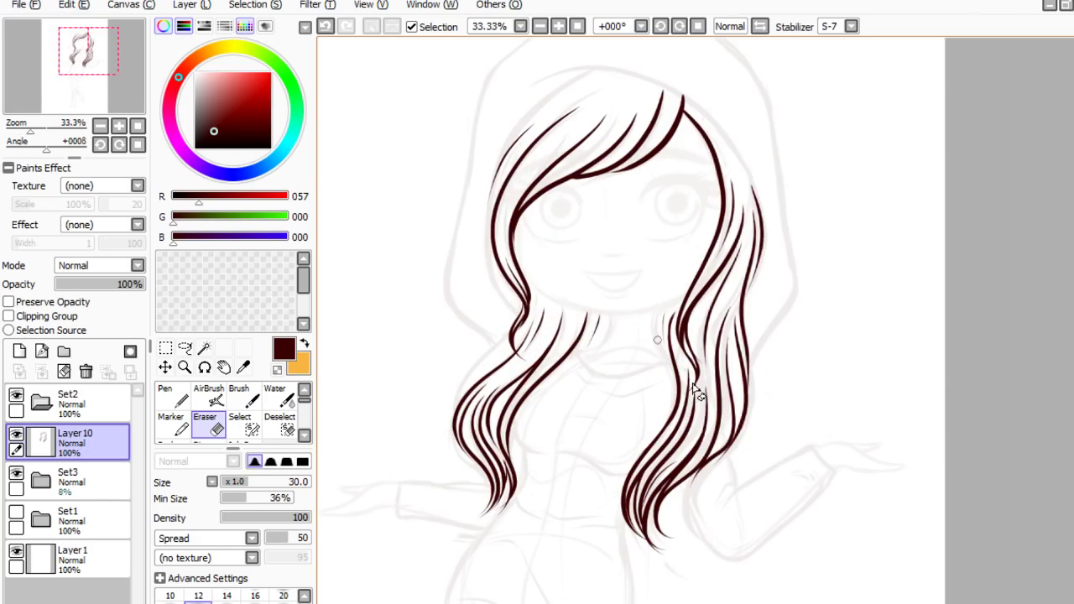
key("n")
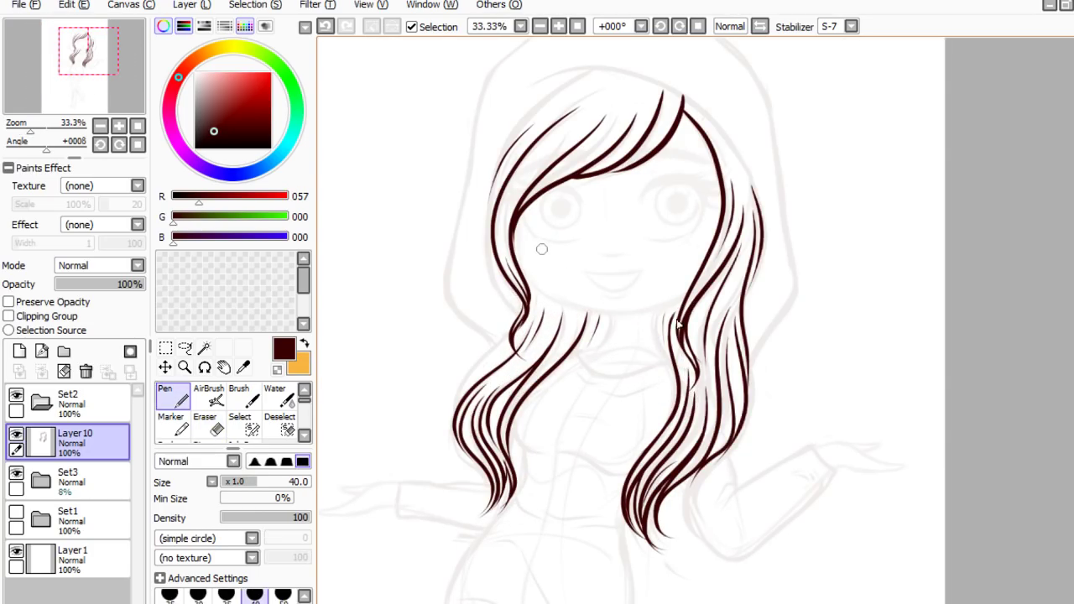
mouse_move(517, 297)
left_mouse_down()
mouse_move(508, 329)
mouse_move(456, 366)
left_mouse_up()
mouse_move(508, 343)
left_mouse_down()
mouse_move(464, 371)
mouse_move(455, 419)
left_mouse_up()
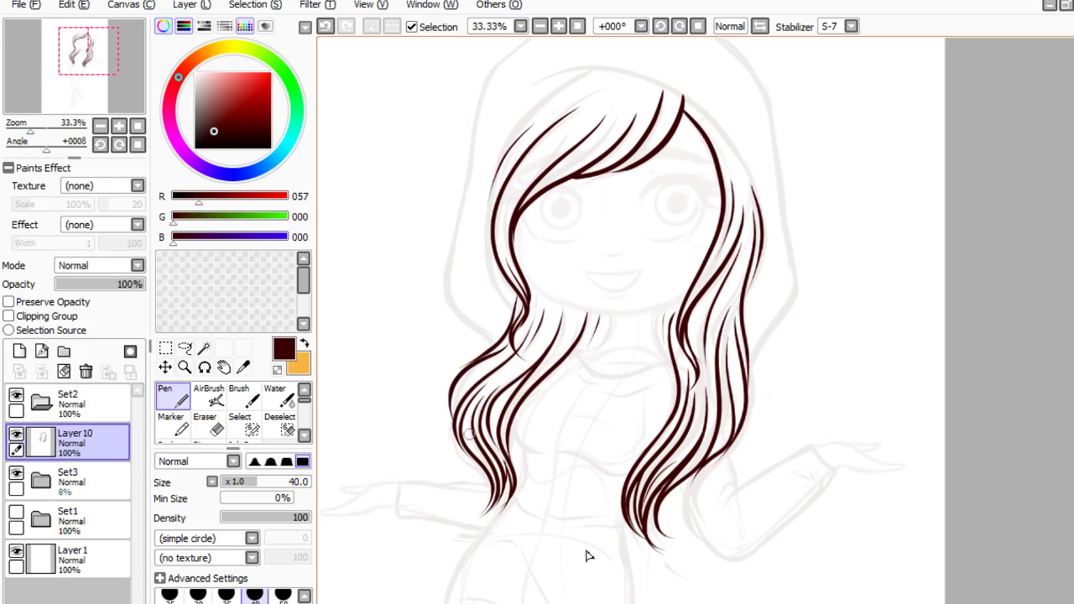
left_click_drag(501, 358, 456, 417)
- Erase the middle part of the right lock's outer contour between cheek and shoulder, and return to the Pen
scroll(635, 546, "down", 4)
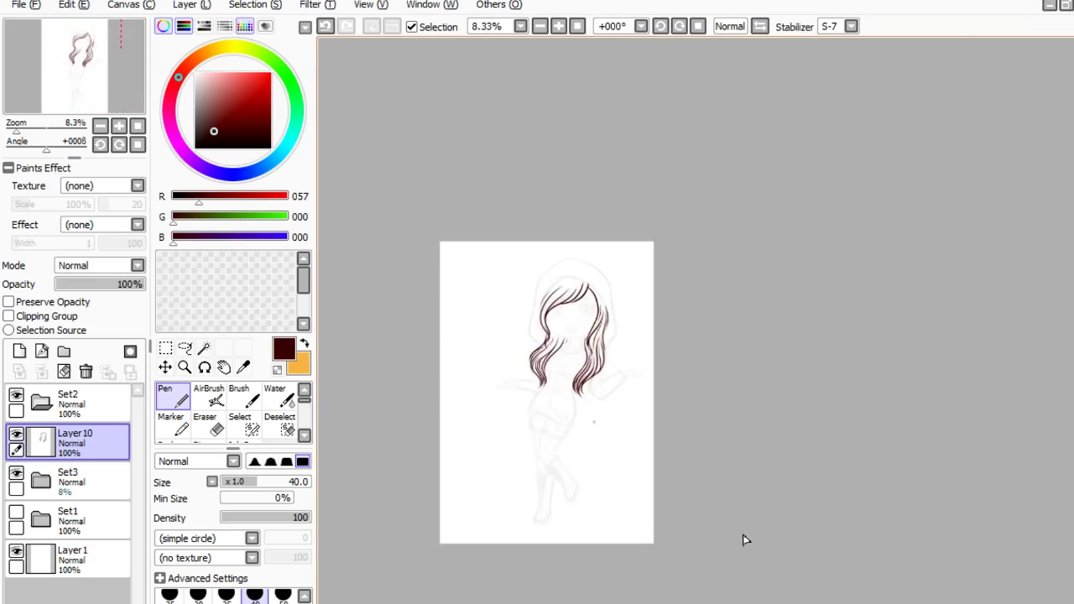
scroll(746, 541, "up", 2)
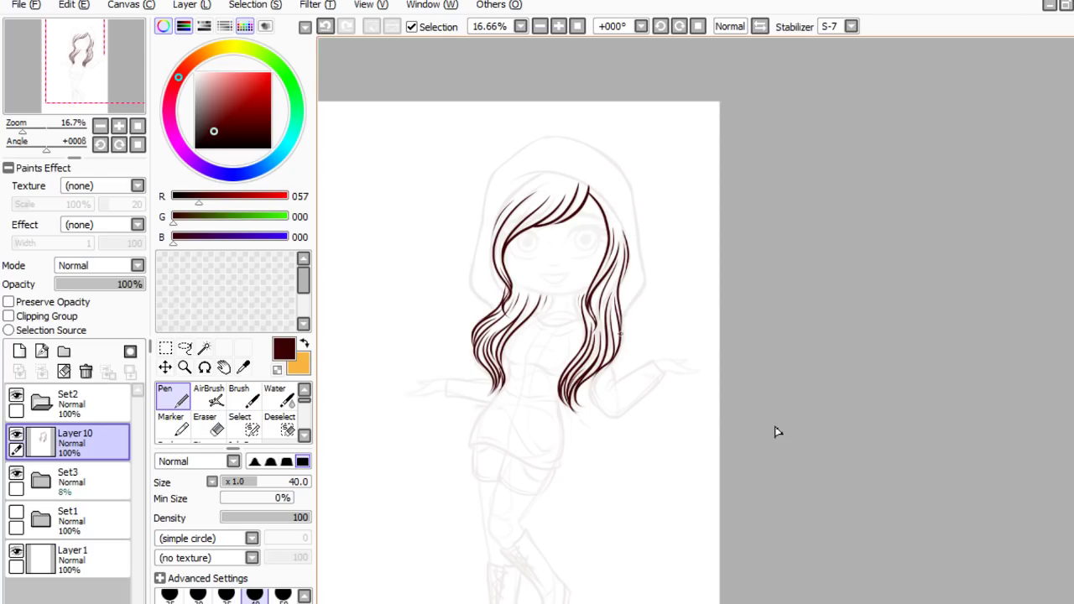
scroll(574, 375, "up", 1)
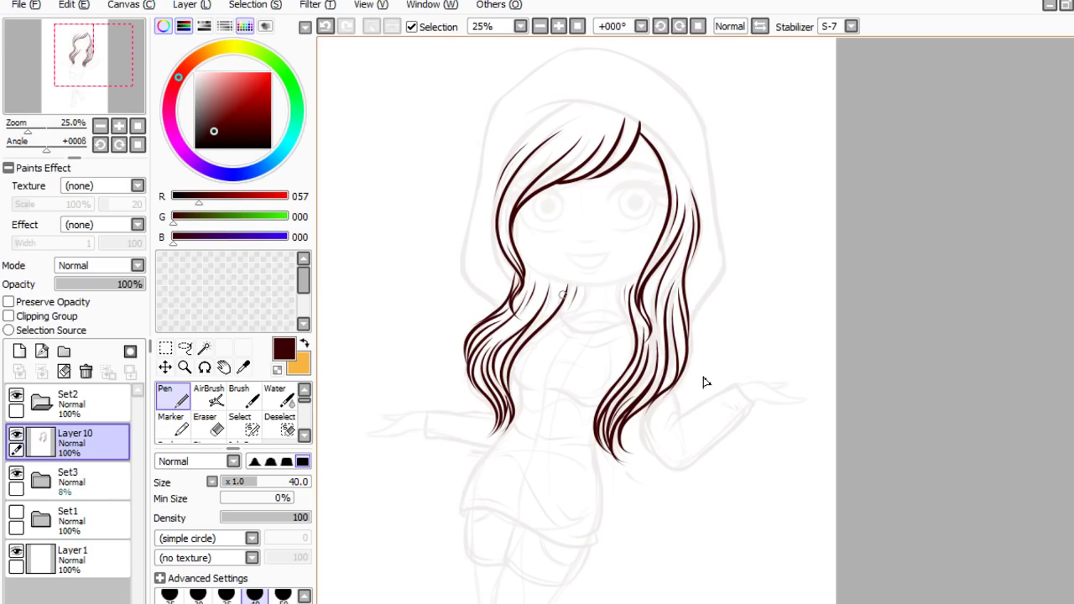
scroll(706, 381, "up", 1)
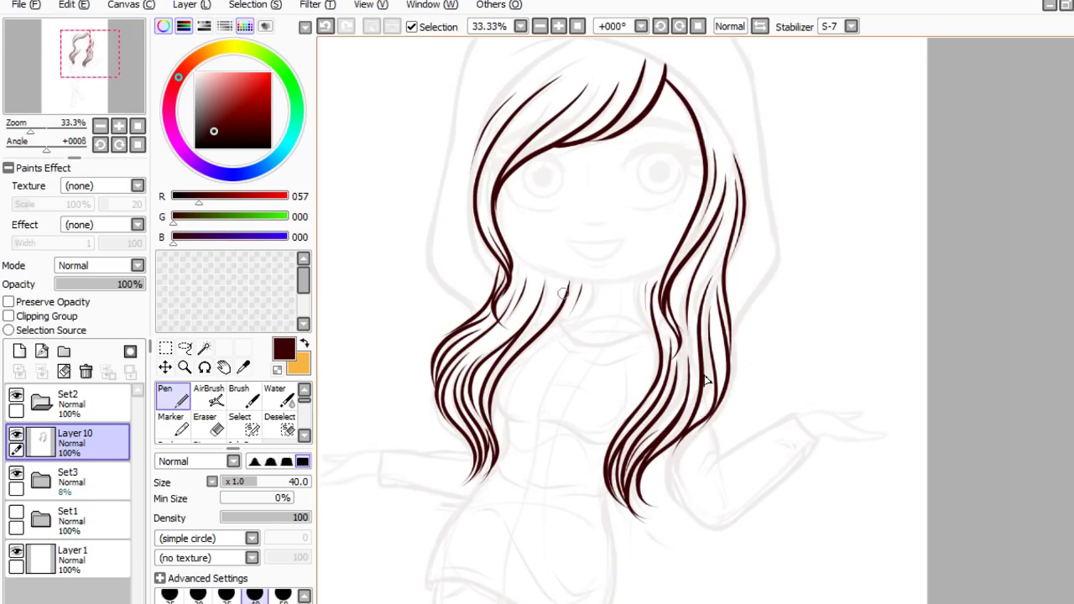
key("e")
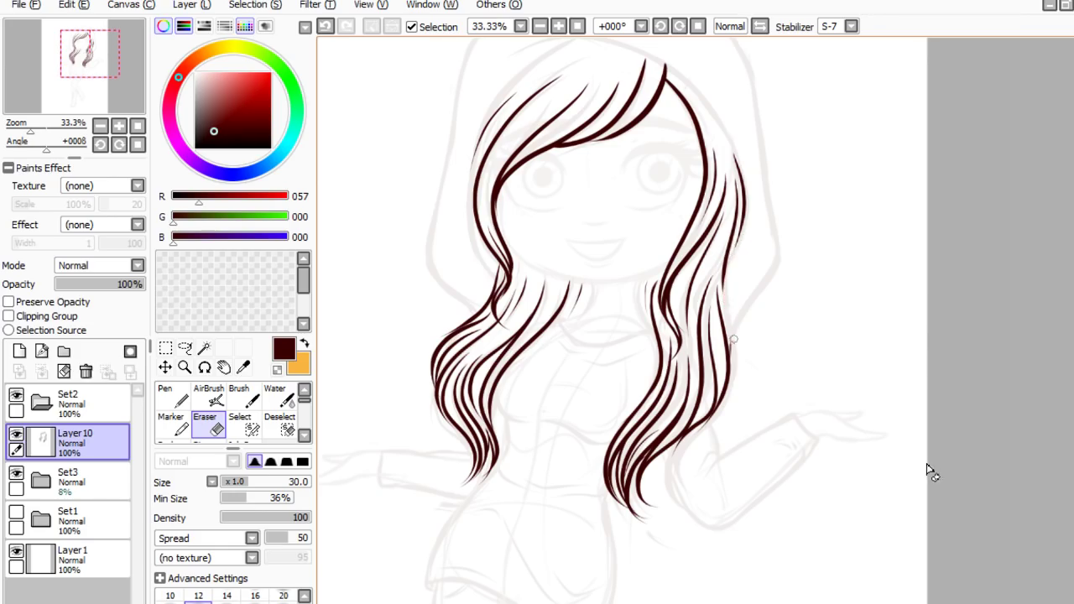
left_click_drag(723, 290, 737, 180)
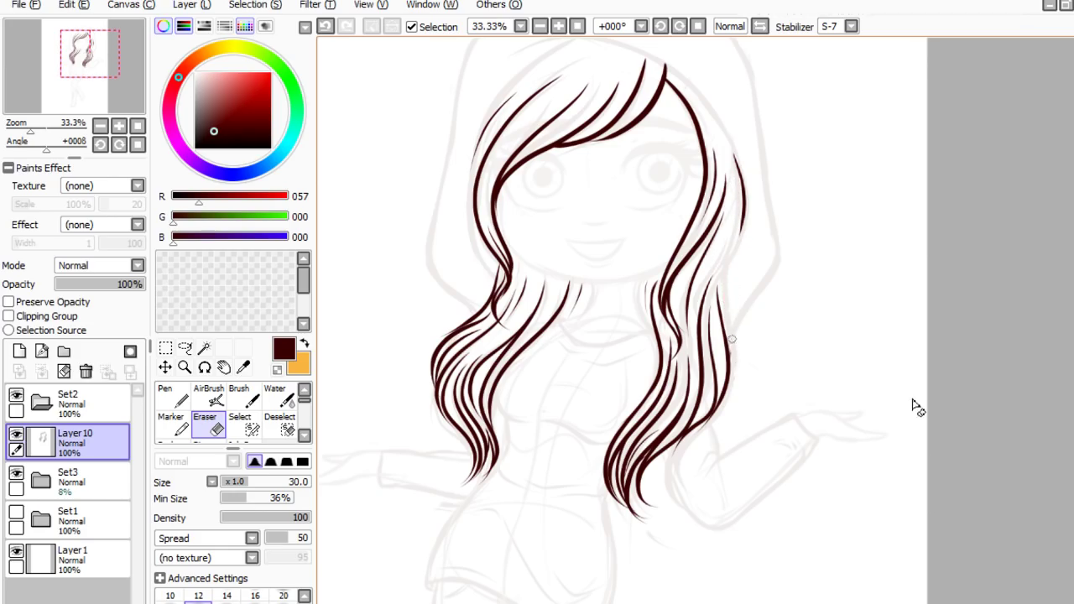
left_click(168, 396)
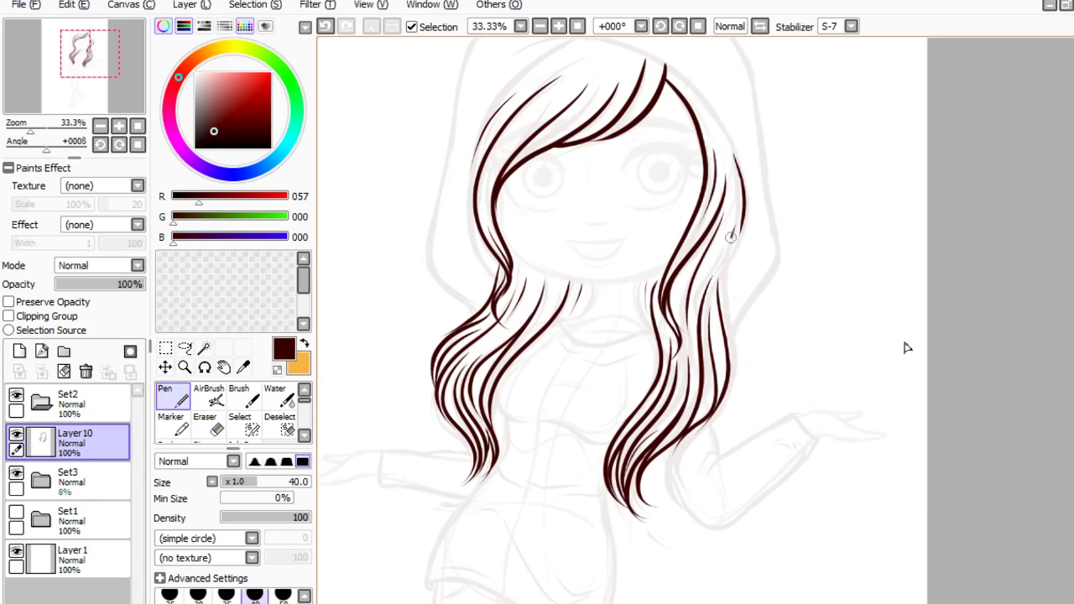
- Re-ink the right lock's outer contour from the cheek down to the elbow, discarding the first attempt
mouse_move(731, 237)
left_mouse_down()
mouse_move(734, 327)
mouse_move(734, 386)
left_mouse_up()
key("ctrl+z")
key("ctrl+y")
key("ctrl+z")
key("ctrl+y")
key("ctrl+z")
left_click_drag(735, 214, 729, 388)
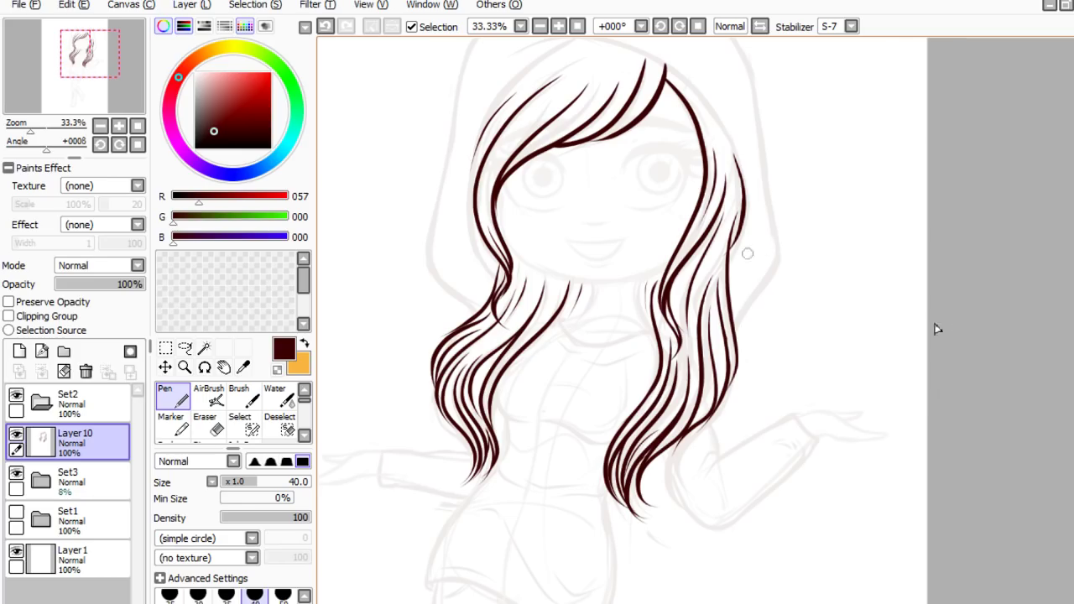
- Add a new layer above Layer10
scroll(923, 310, "down", 3)
scroll(897, 336, "up", 2)
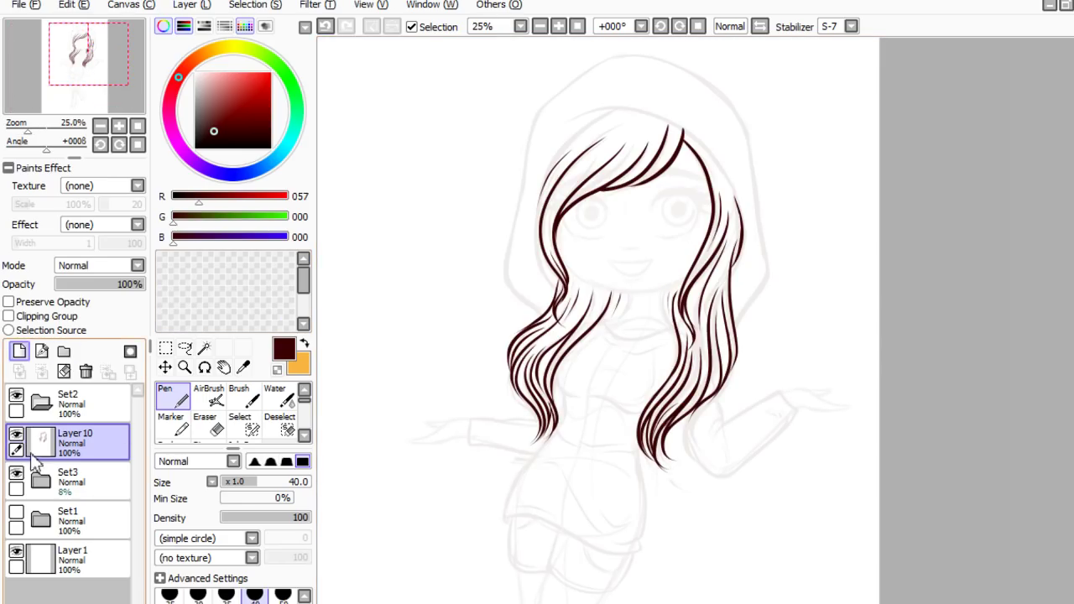
left_click(20, 351)
- Try inking an upper lash line over the right eye on the new layer and undo it
scroll(796, 290, "up", 2)
scroll(736, 288, "down", 2)
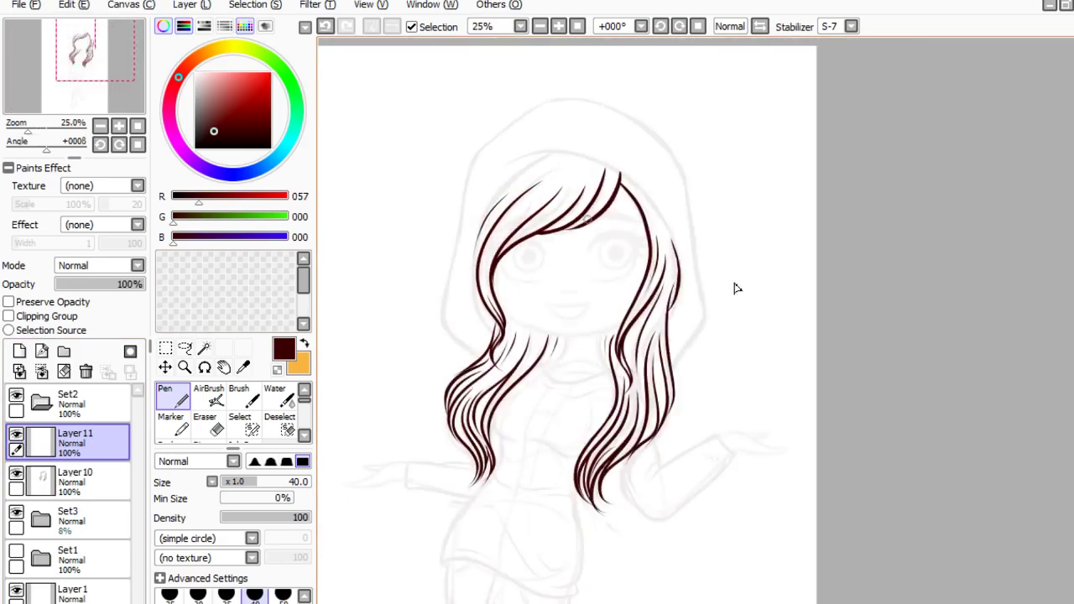
scroll(736, 289, "up", 1)
scroll(736, 289, "up", 1)
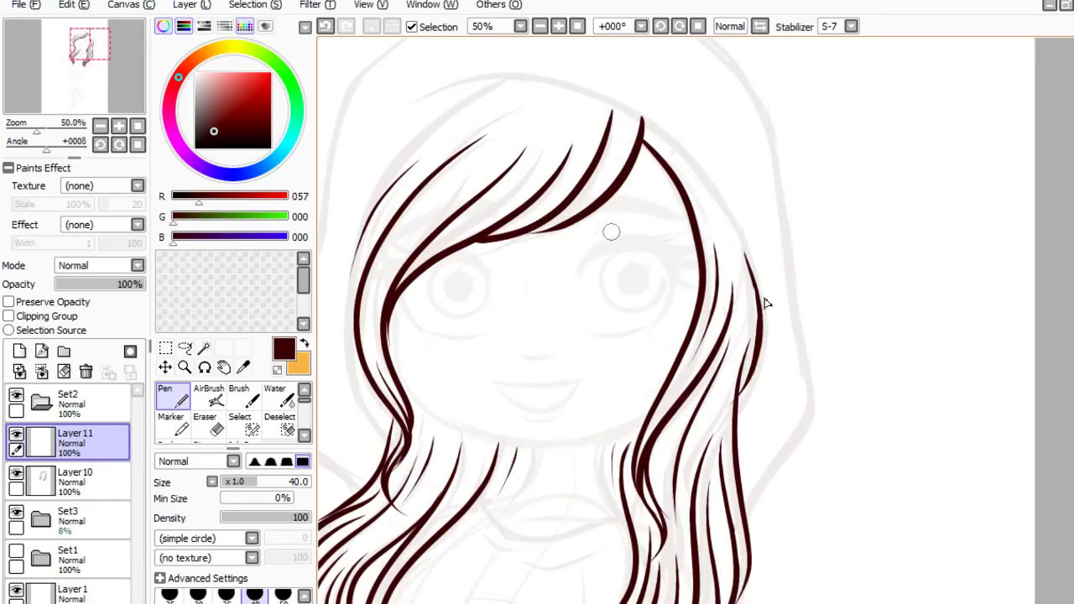
mouse_move(561, 278)
left_mouse_down()
mouse_move(612, 246)
mouse_move(644, 244)
left_mouse_up()
key("ctrl+z")
- Show the Set1 folder with the reference images and try moving content with the Move tool
scroll(891, 291, "down", 3)
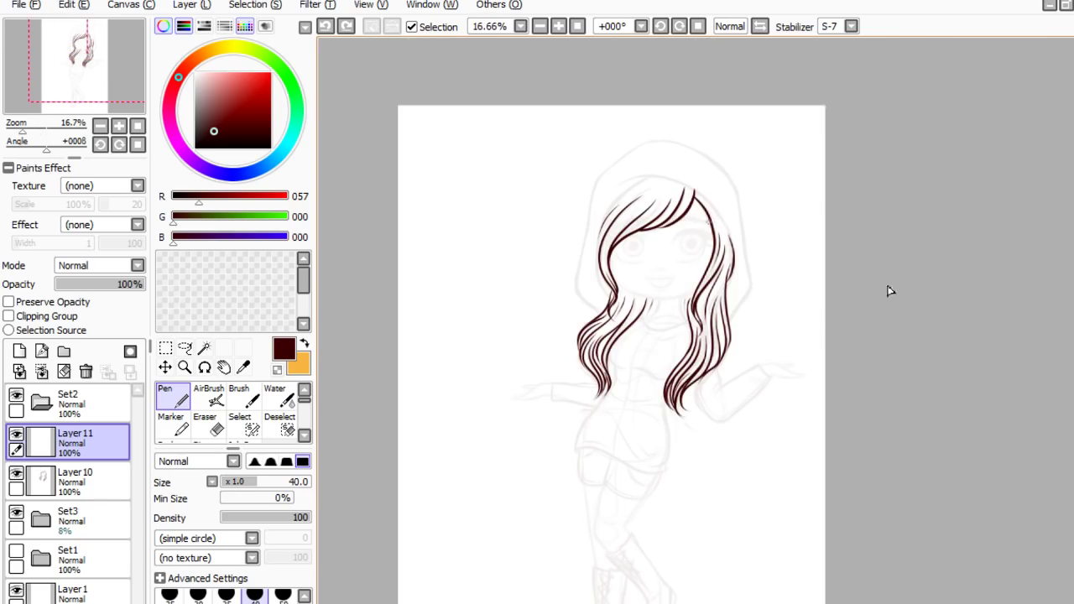
left_click(16, 551)
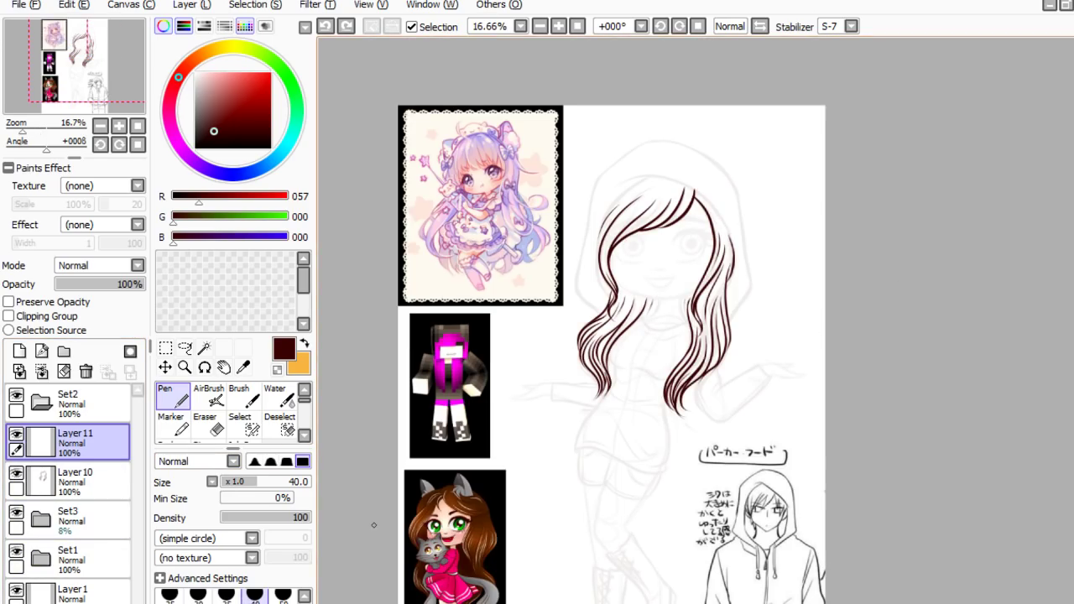
left_click(165, 366)
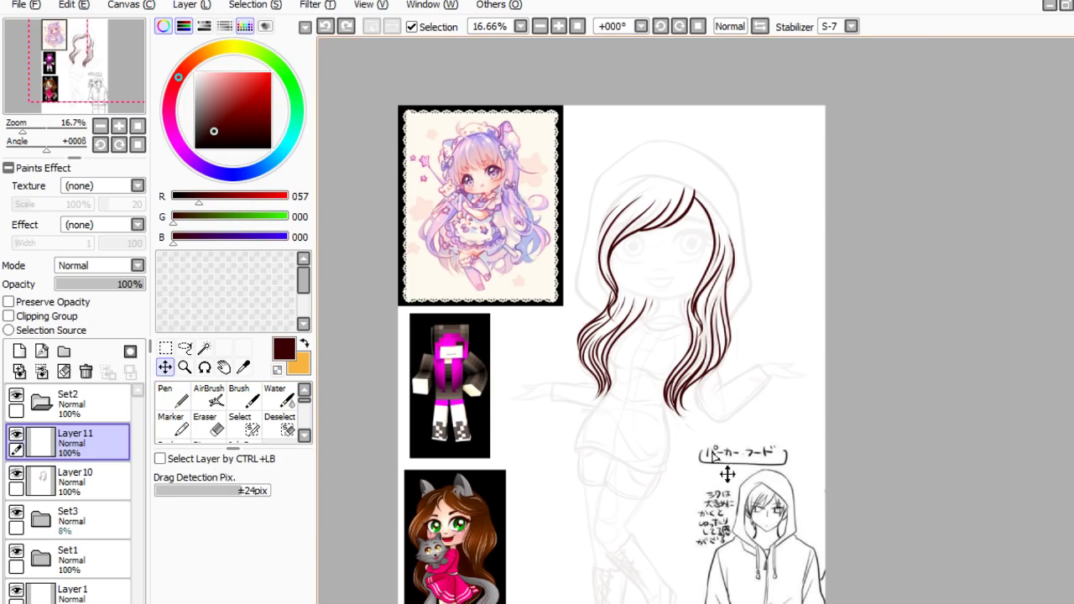
left_click_drag(728, 475, 683, 543)
- Move the brown-haired cat-ear girl reference on Layer5 in Set1 up beside the hooded girl's head
left_click(41, 520)
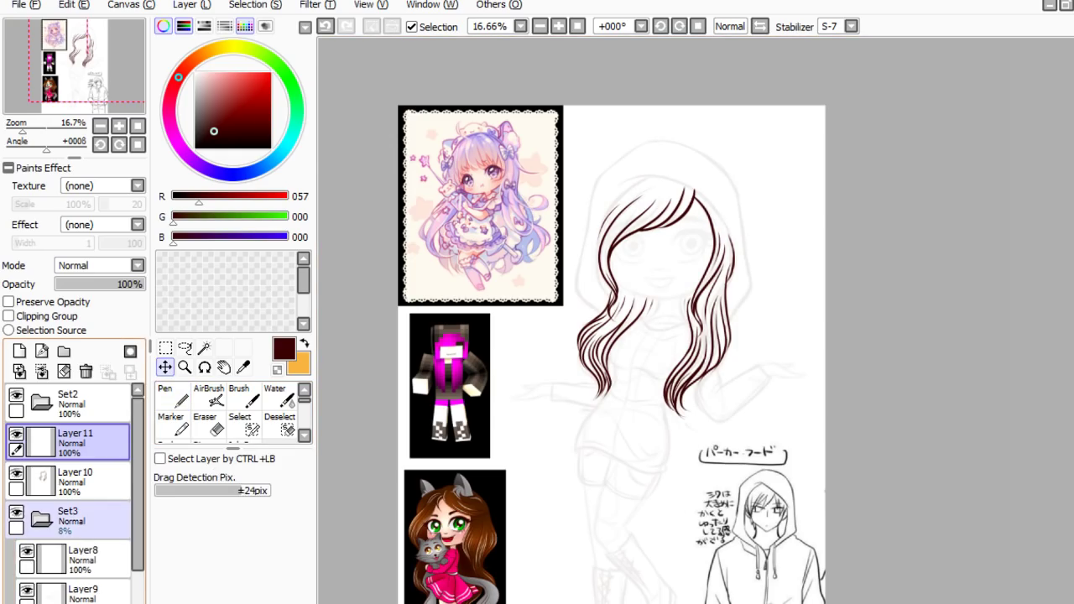
scroll(44, 513, "down", 1)
left_click(41, 462)
left_click(40, 502)
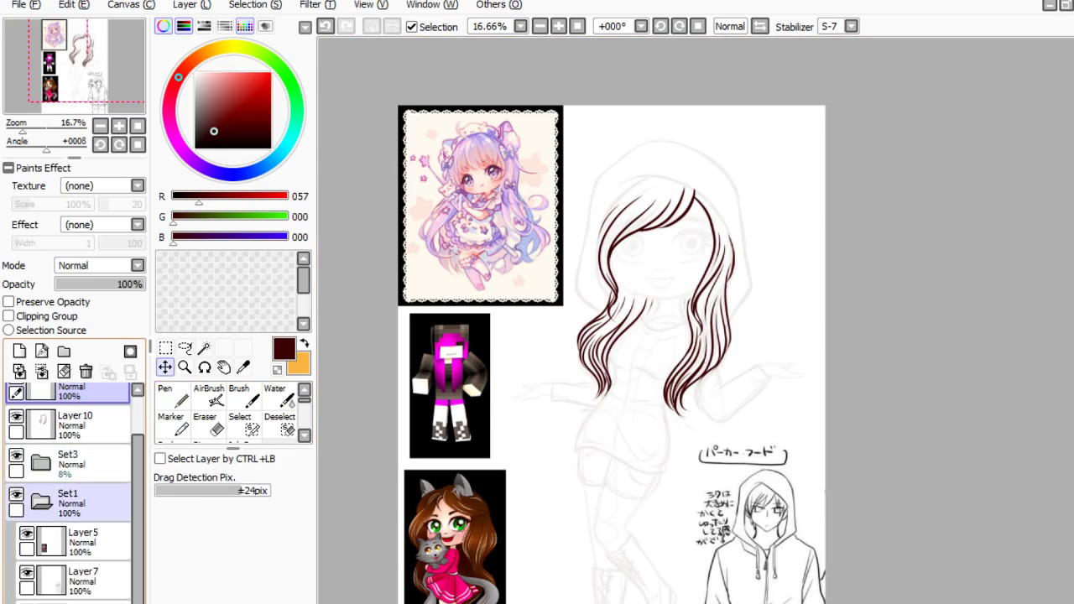
left_click(88, 541)
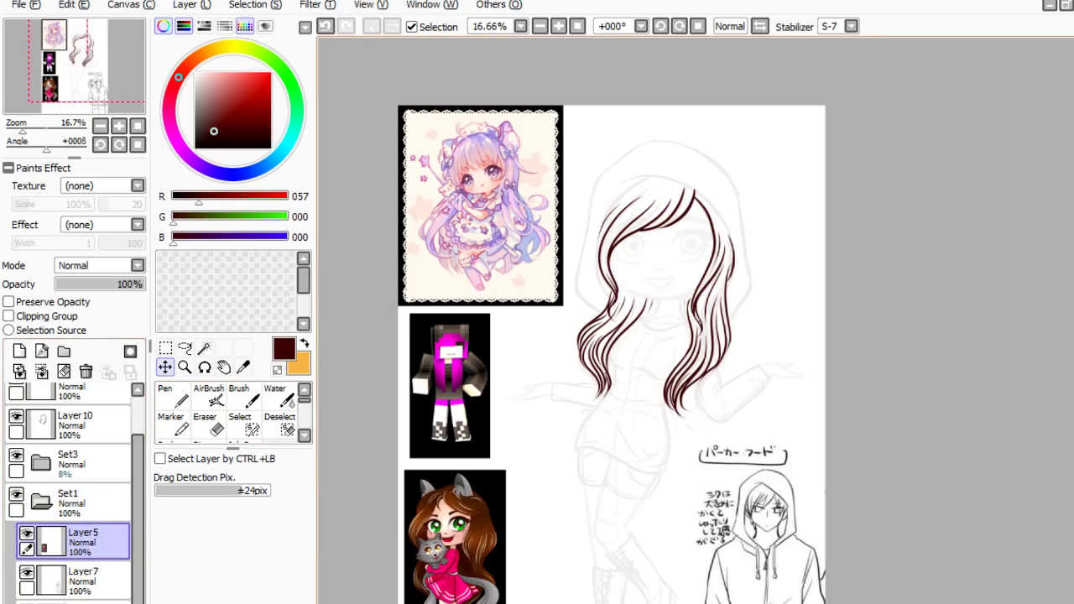
left_click_drag(546, 603, 632, 357)
- Frame the reference beside the girl's face and make Layer11 active with the Pen tool
scroll(847, 297, "down", 2)
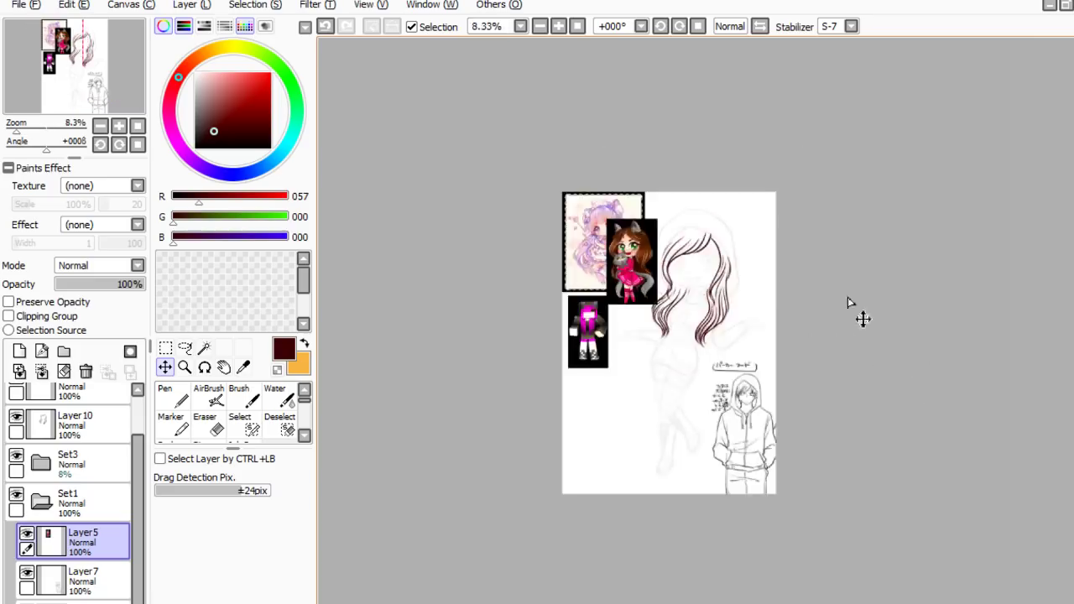
scroll(847, 297, "up", 5)
scroll(738, 323, "down", 1)
scroll(801, 342, "up", 3)
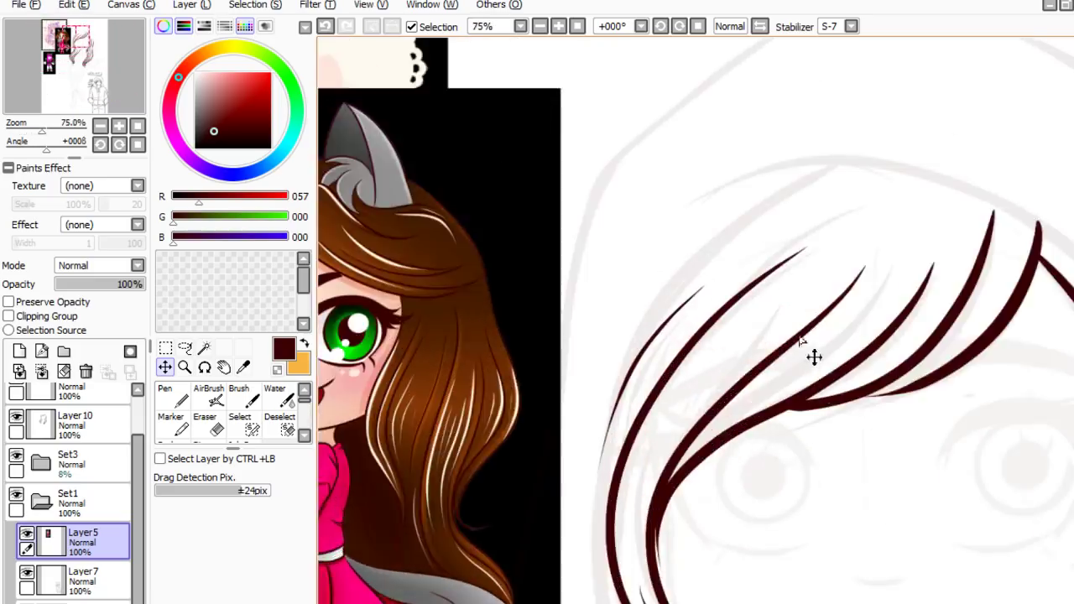
scroll(803, 342, "down", 1)
left_click_drag(138, 579, 164, 545)
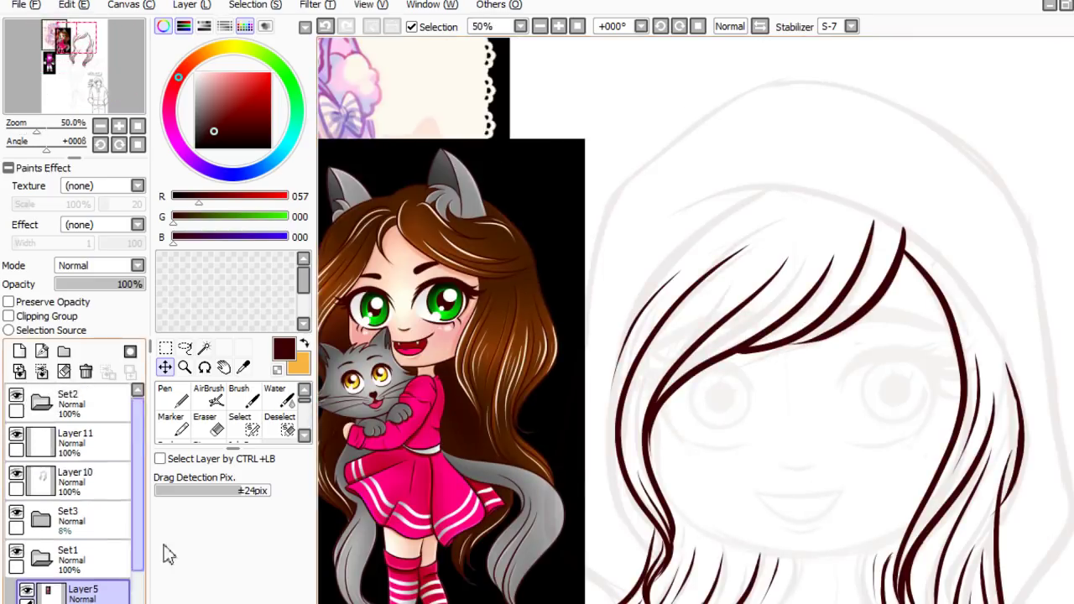
left_click(79, 442)
key("n")
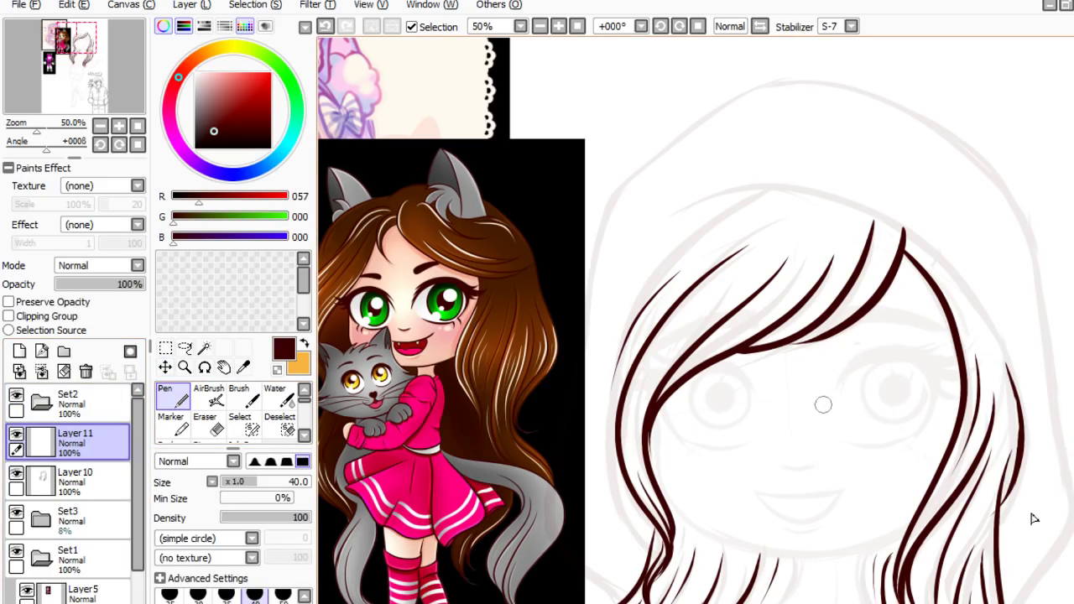
mouse_move(825, 404)
left_mouse_down()
mouse_move(876, 351)
mouse_move(937, 369)
left_mouse_up()
key("ctrl+z")
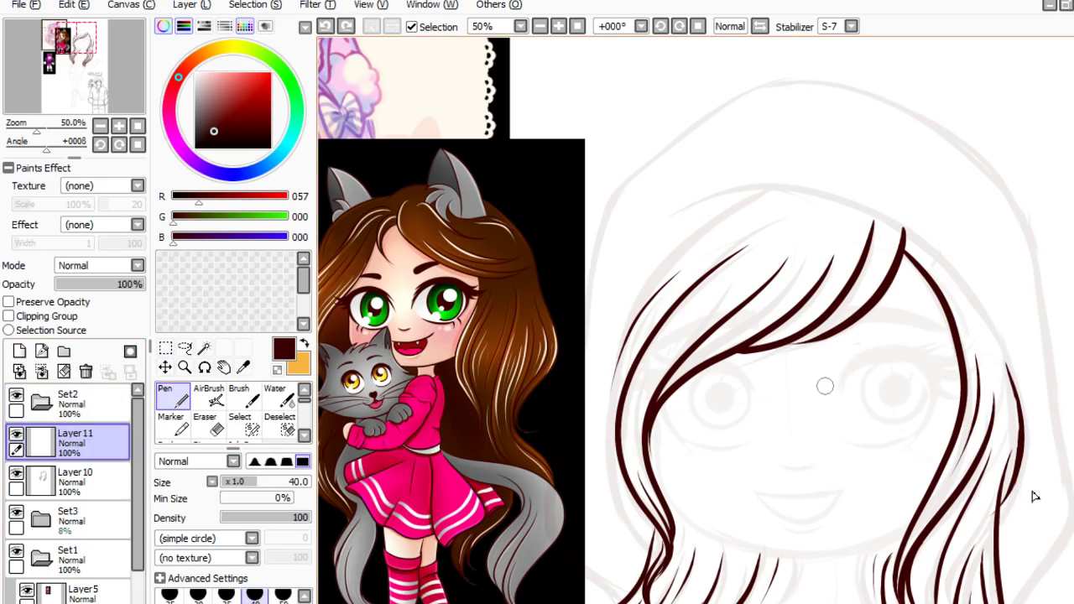
mouse_move(828, 404)
left_mouse_down()
mouse_move(880, 359)
mouse_move(913, 358)
mouse_move(952, 398)
left_mouse_up()
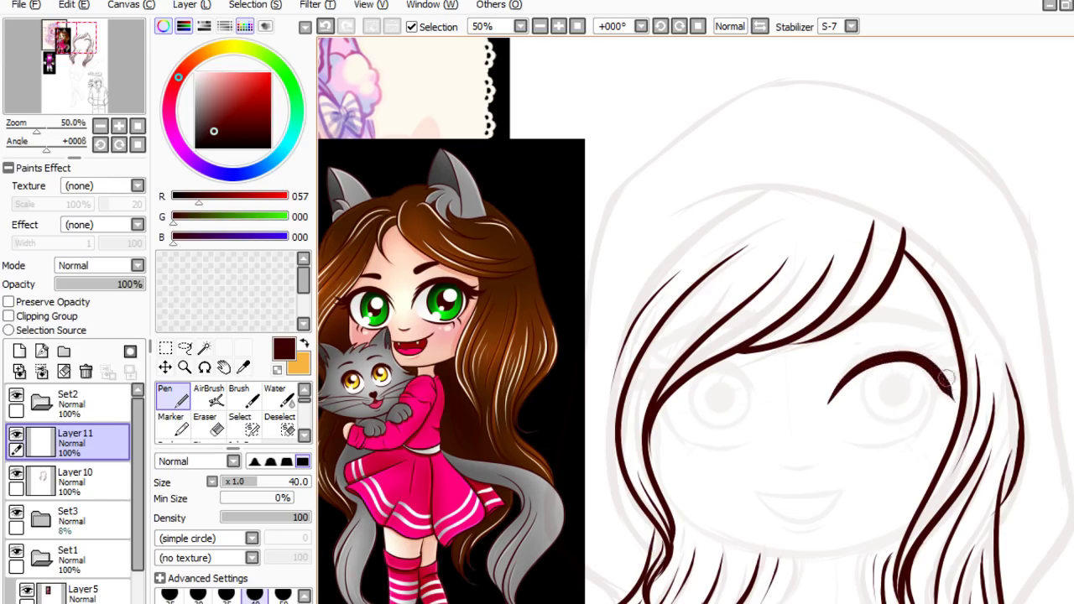
key("ctrl+z")
- Ink the arched upper lash line and a short lower lid line on Layer11 over the eye beneath the side-swept bangs' parting
mouse_move(825, 401)
left_mouse_down()
mouse_move(874, 357)
mouse_move(915, 360)
mouse_move(943, 381)
mouse_move(926, 367)
mouse_move(938, 413)
left_mouse_up()
mouse_move(911, 361)
left_mouse_down()
mouse_move(942, 400)
mouse_move(929, 409)
mouse_move(937, 392)
mouse_move(921, 368)
left_mouse_up()
key("ctrl+z")
key("ctrl+z")
mouse_move(931, 421)
left_mouse_down()
mouse_move(936, 383)
mouse_move(917, 368)
left_mouse_up()
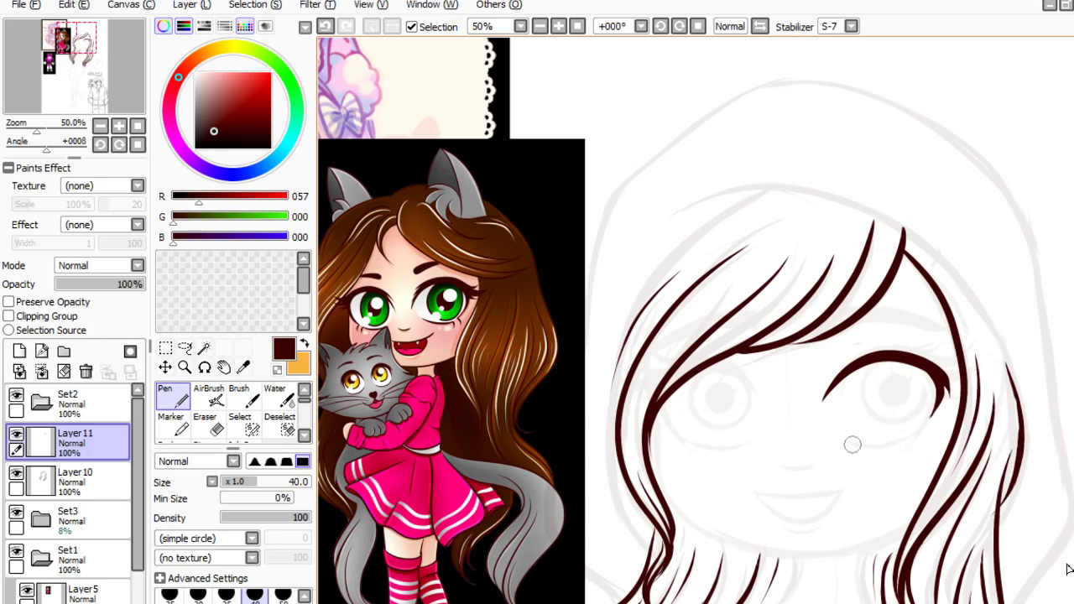
left_click_drag(836, 443, 916, 443)
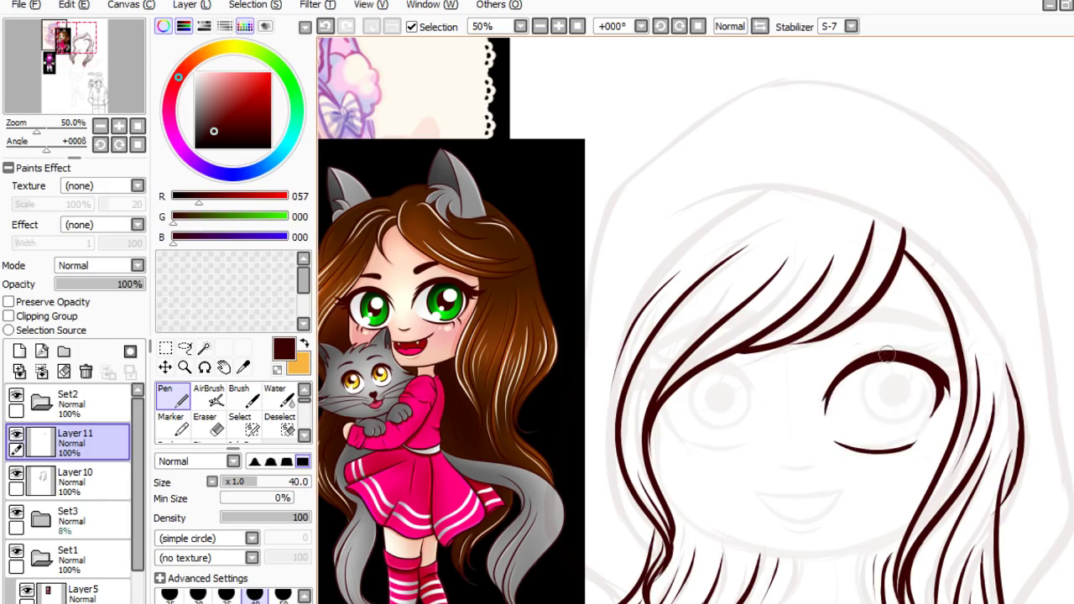
left_click_drag(825, 415, 838, 380)
- Trim the eye's outer corner with the Eraser and refine the tapered end of the lash line with the Pen
key("e")
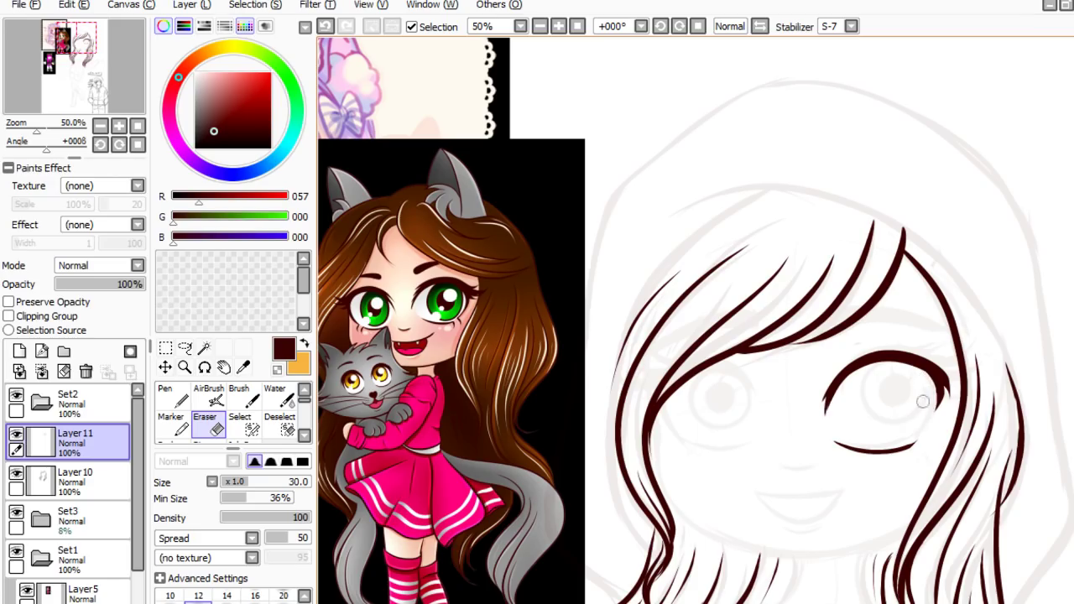
left_click_drag(930, 386, 917, 430)
left_click(172, 394)
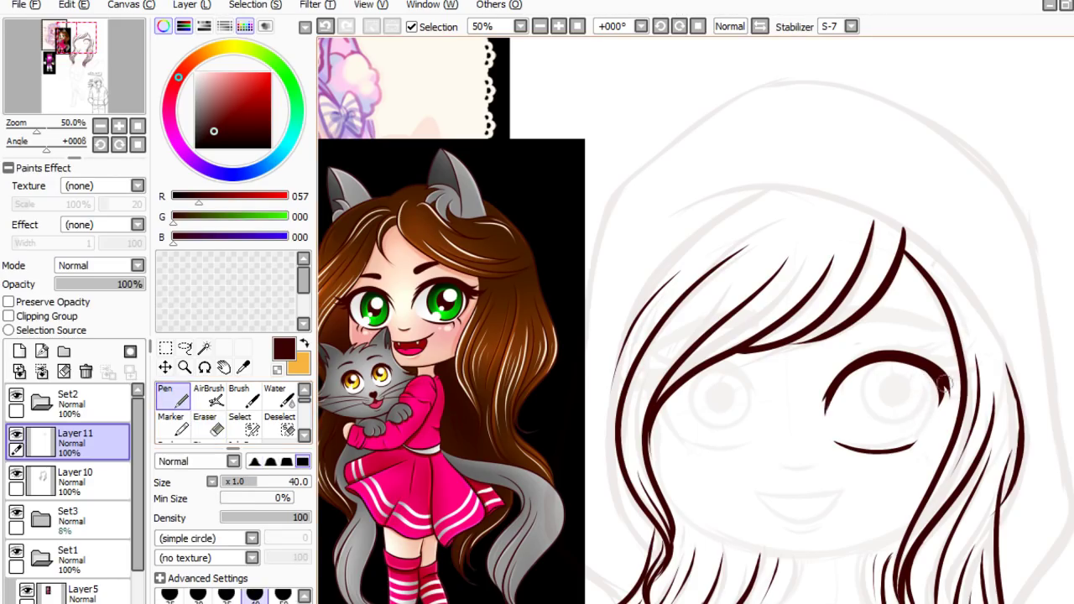
mouse_move(927, 425)
left_mouse_down()
mouse_move(933, 379)
mouse_move(911, 364)
mouse_move(930, 373)
mouse_move(938, 401)
left_mouse_up()
key("ctrl+z")
mouse_move(939, 382)
left_mouse_down()
mouse_move(922, 431)
mouse_move(938, 403)
mouse_move(925, 370)
left_mouse_up()
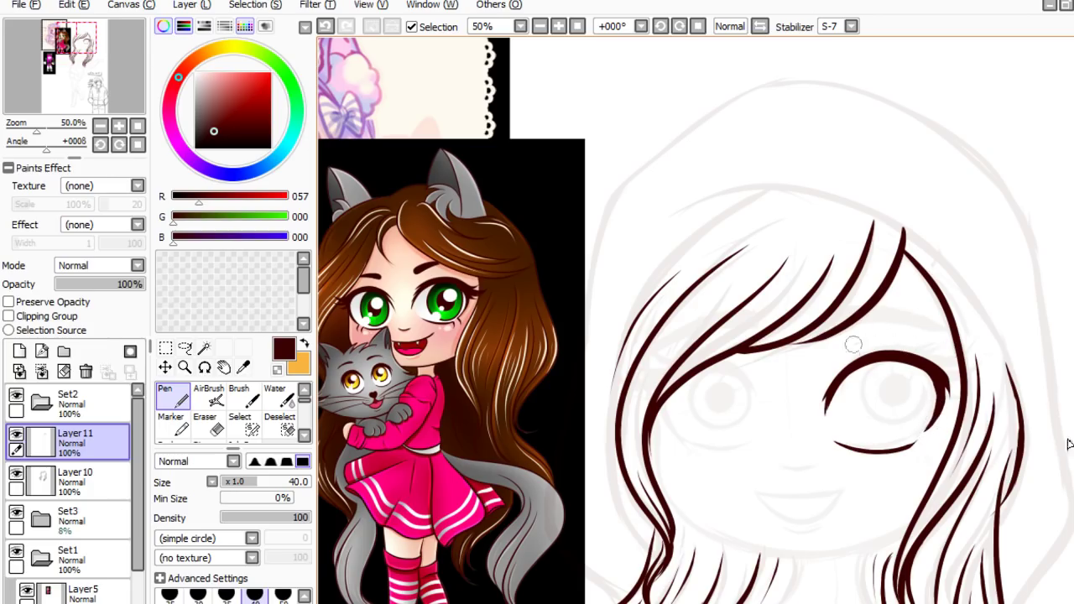
- Ink pointed lashes fanning out from the eye's outer corner, and set the Eraser size to 14
left_click_drag(828, 379, 962, 329)
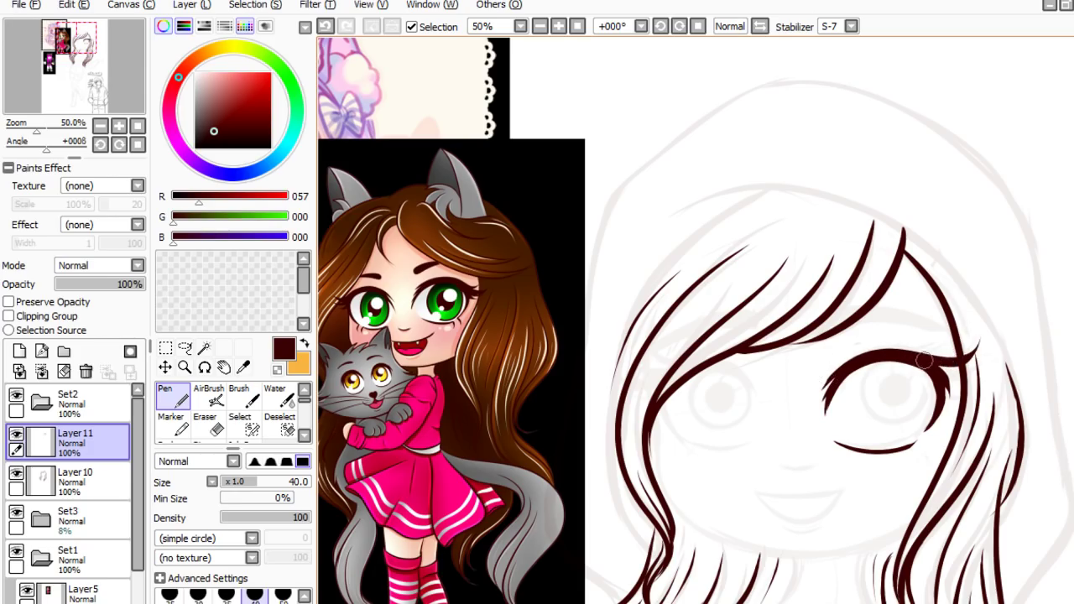
left_click_drag(963, 375, 1002, 352)
key("ctrl+z")
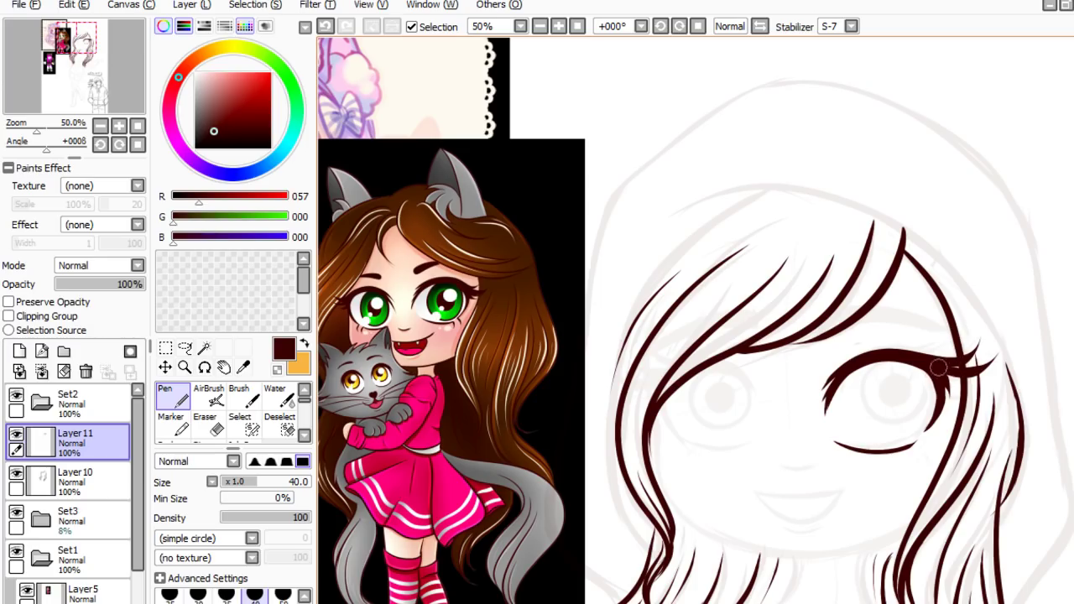
mouse_move(938, 367)
left_mouse_down()
mouse_move(967, 378)
mouse_move(975, 367)
mouse_move(926, 430)
left_mouse_up()
key("ctrl+z")
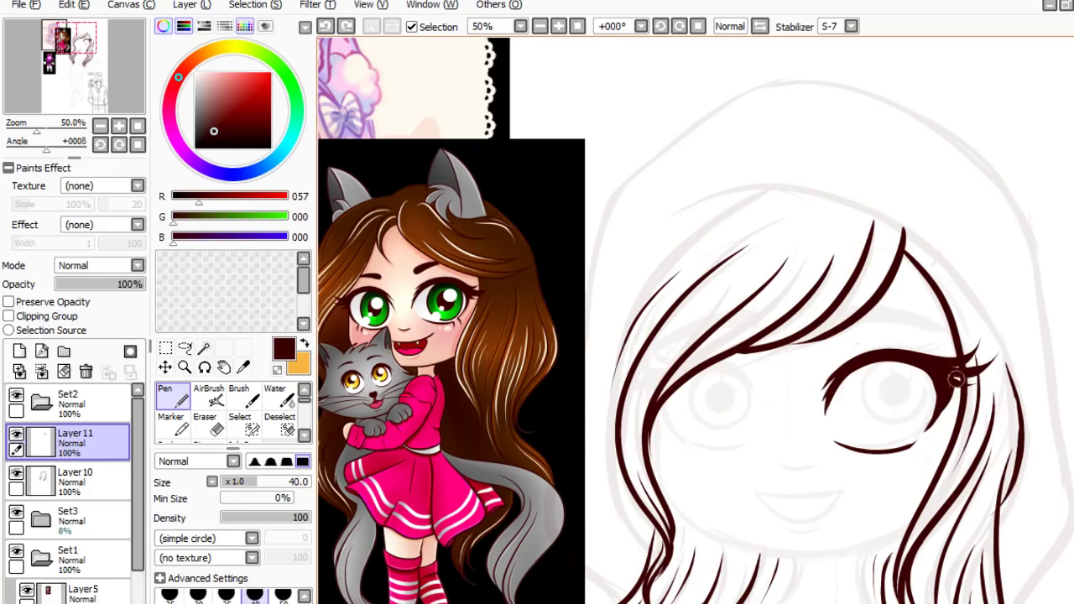
left_click_drag(954, 369, 941, 413)
key("e")
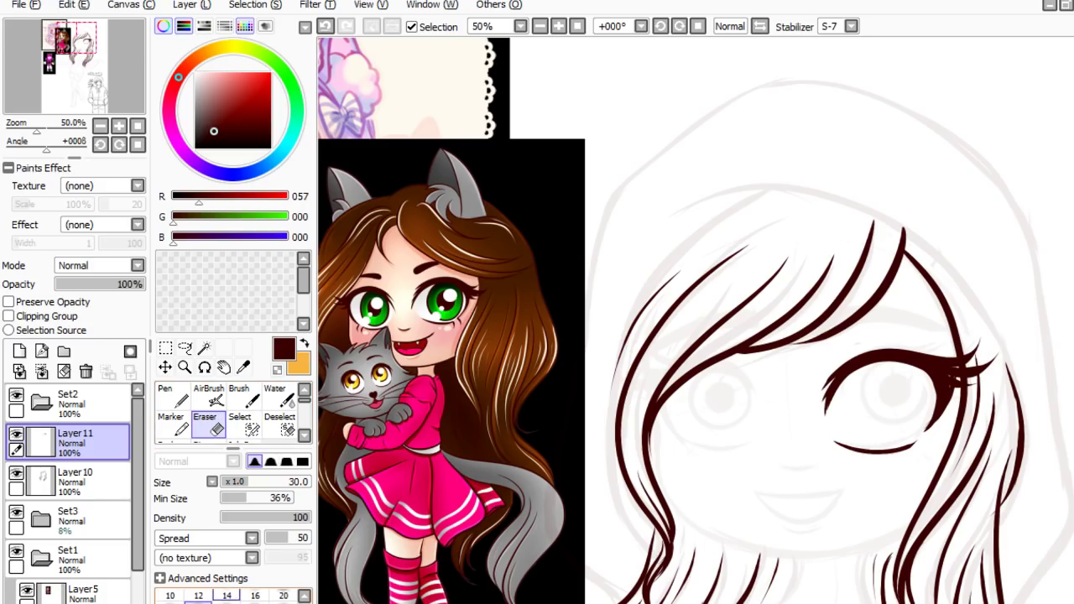
left_click(227, 595)
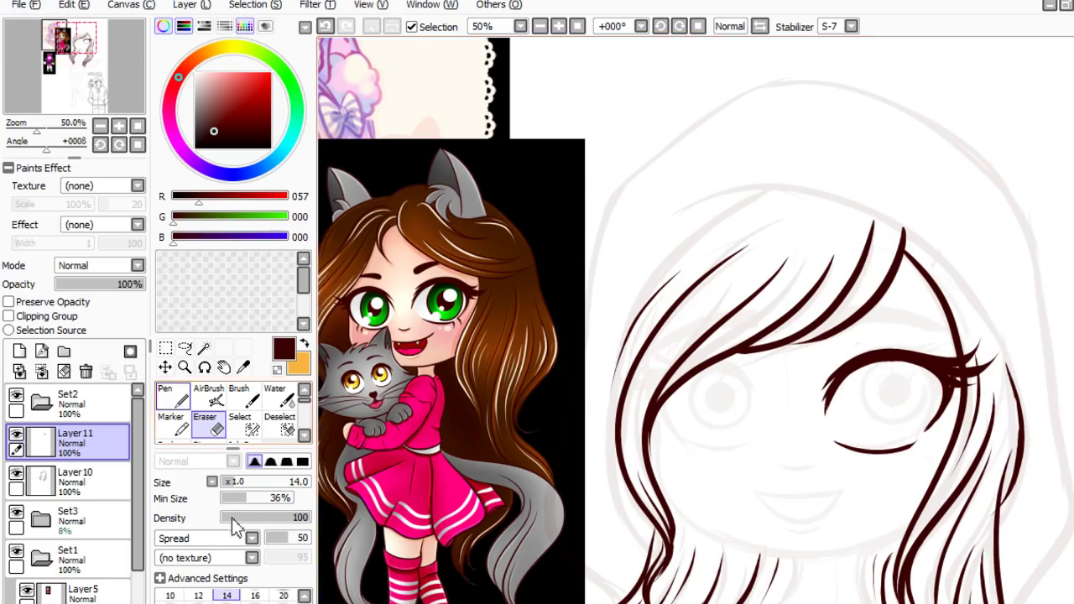
- Try thickening the upper lash line with size 40 Pen strokes and undo them
left_click(183, 401)
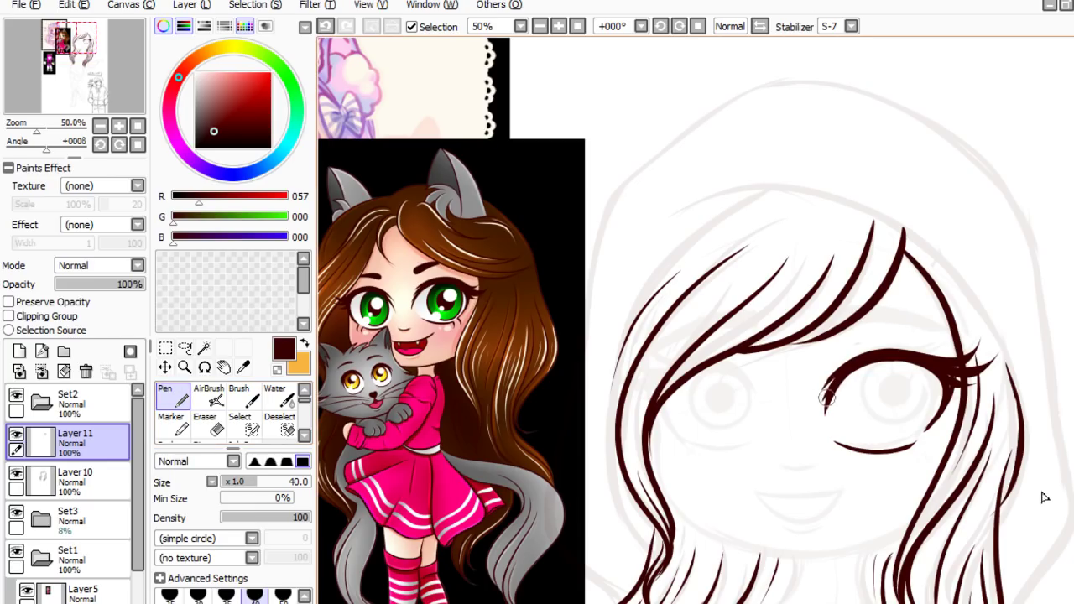
mouse_move(828, 399)
left_mouse_down()
mouse_move(862, 365)
mouse_move(909, 359)
mouse_move(941, 386)
mouse_move(933, 408)
left_mouse_up()
key("ctrl+z")
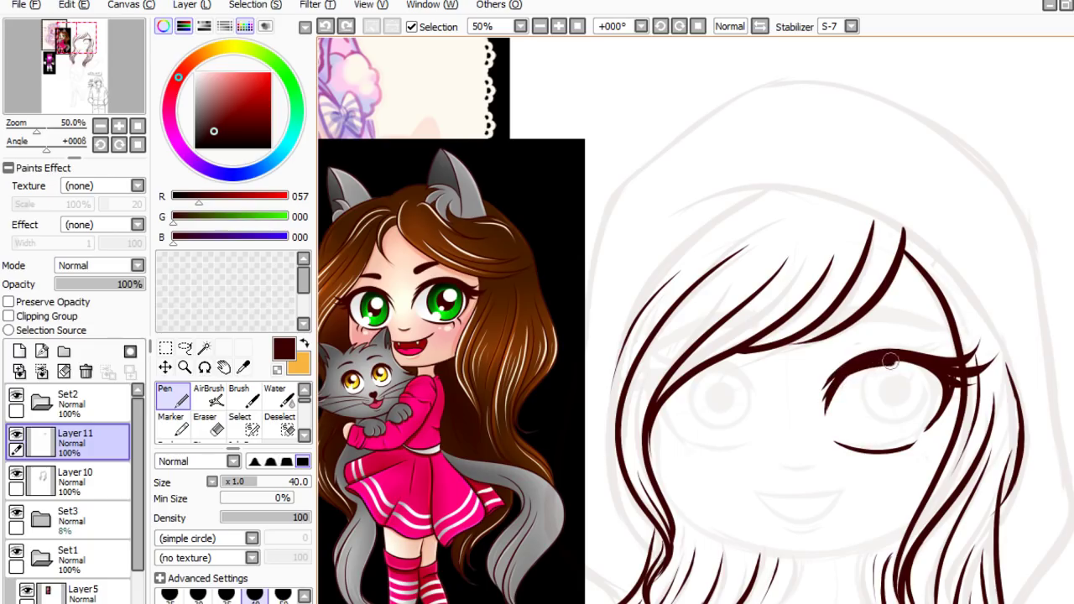
mouse_move(827, 394)
left_mouse_down()
mouse_move(872, 363)
mouse_move(848, 375)
mouse_move(820, 417)
mouse_move(855, 369)
mouse_move(896, 357)
mouse_move(929, 366)
mouse_move(948, 389)
mouse_move(944, 409)
mouse_move(918, 437)
mouse_move(932, 422)
mouse_move(887, 359)
left_mouse_up()
key("ctrl+z")
key("ctrl+z")
key("ctrl+z")
key("ctrl+z")
mouse_move(836, 383)
left_mouse_down()
mouse_move(899, 358)
mouse_move(923, 366)
mouse_move(942, 395)
mouse_move(921, 435)
mouse_move(947, 382)
left_mouse_up()
key("ctrl+z")
key("ctrl+z")
- Clean the eye's lower outer edge with the size 14 Eraser, and thicken the upper lash line and outer corner with the Pen
key("e")
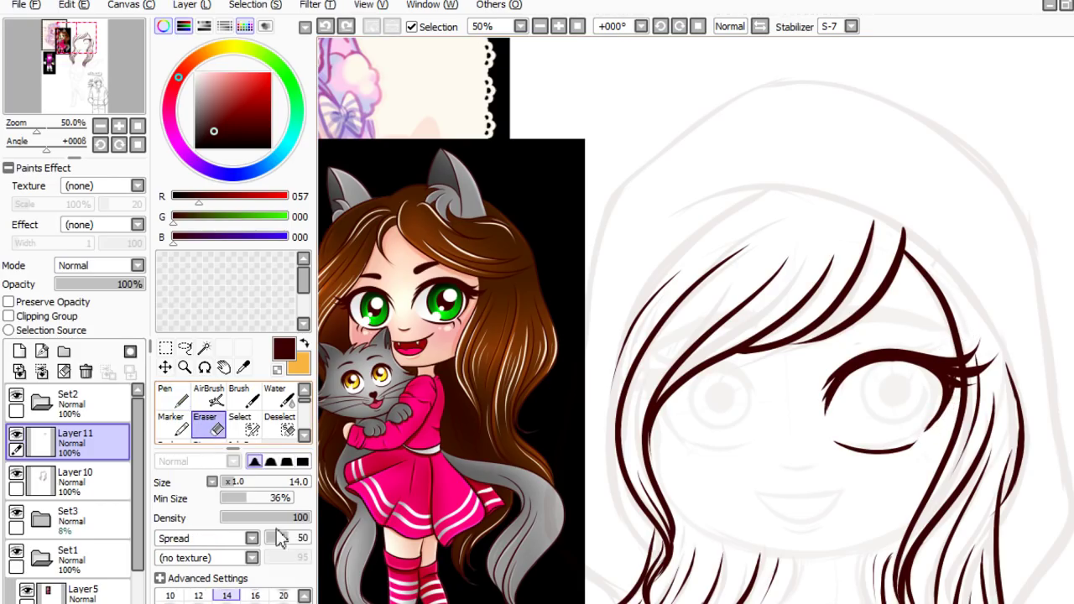
left_click_drag(919, 445, 925, 436)
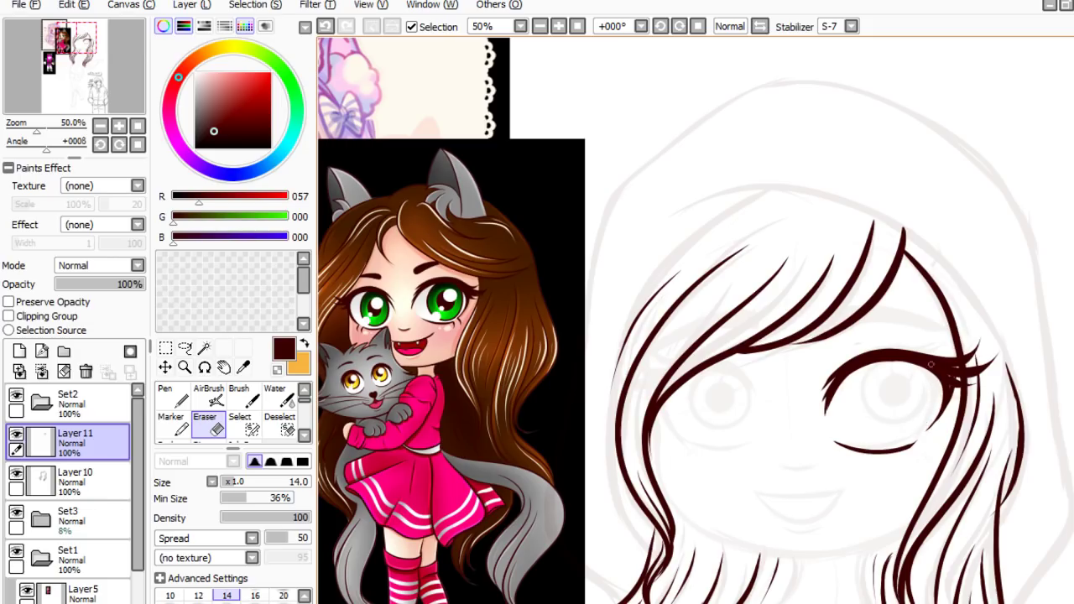
key("n")
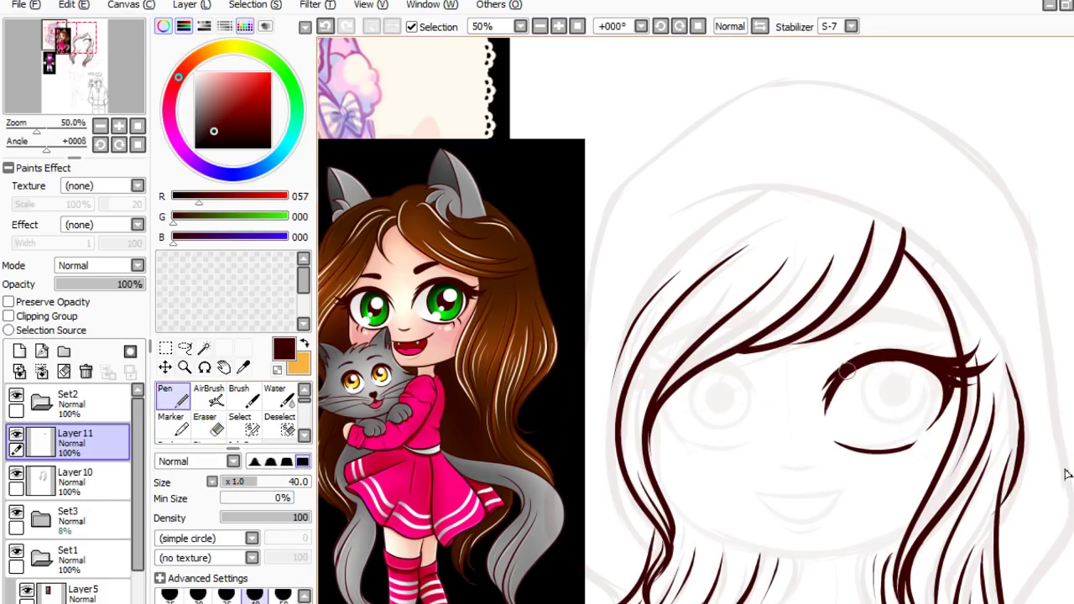
mouse_move(846, 372)
left_mouse_down()
mouse_move(889, 359)
mouse_move(933, 372)
mouse_move(942, 411)
mouse_move(921, 437)
mouse_move(952, 378)
left_mouse_up()
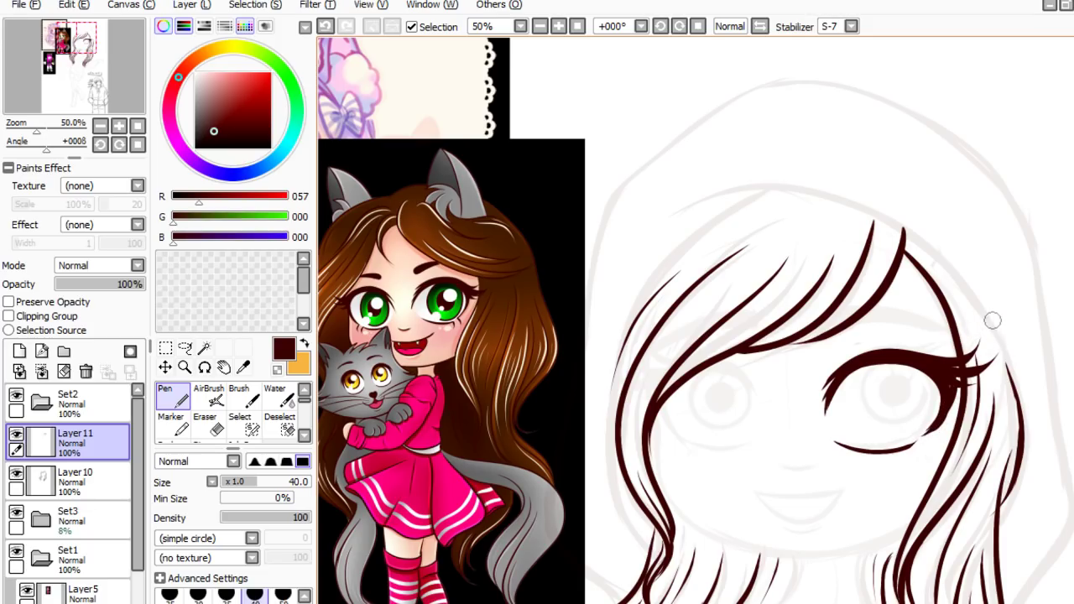
left_click_drag(837, 384, 909, 354)
key("ctrl+z")
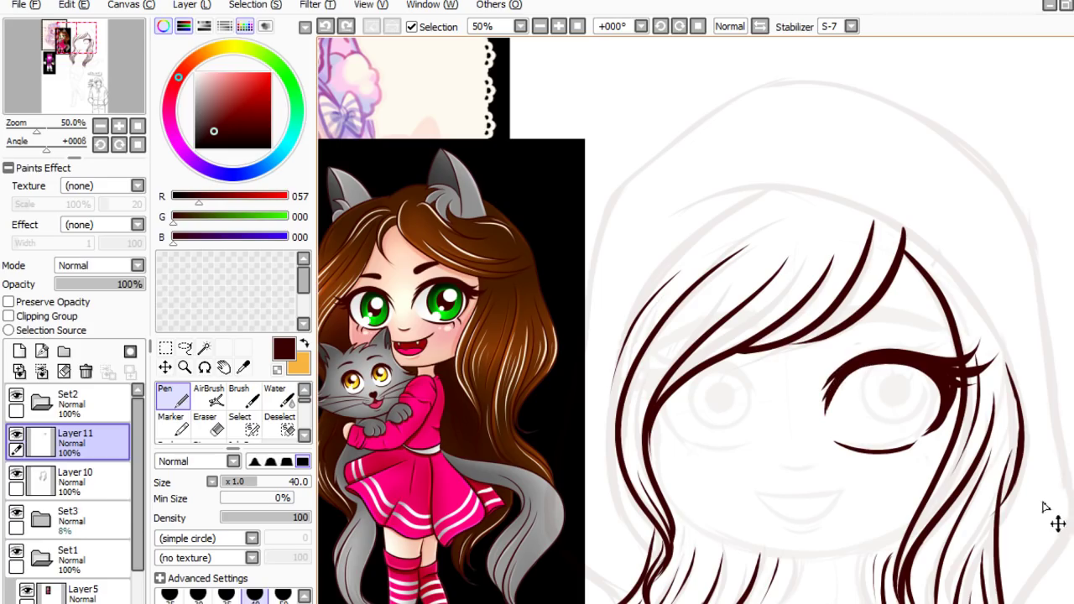
left_click_drag(835, 388, 911, 357)
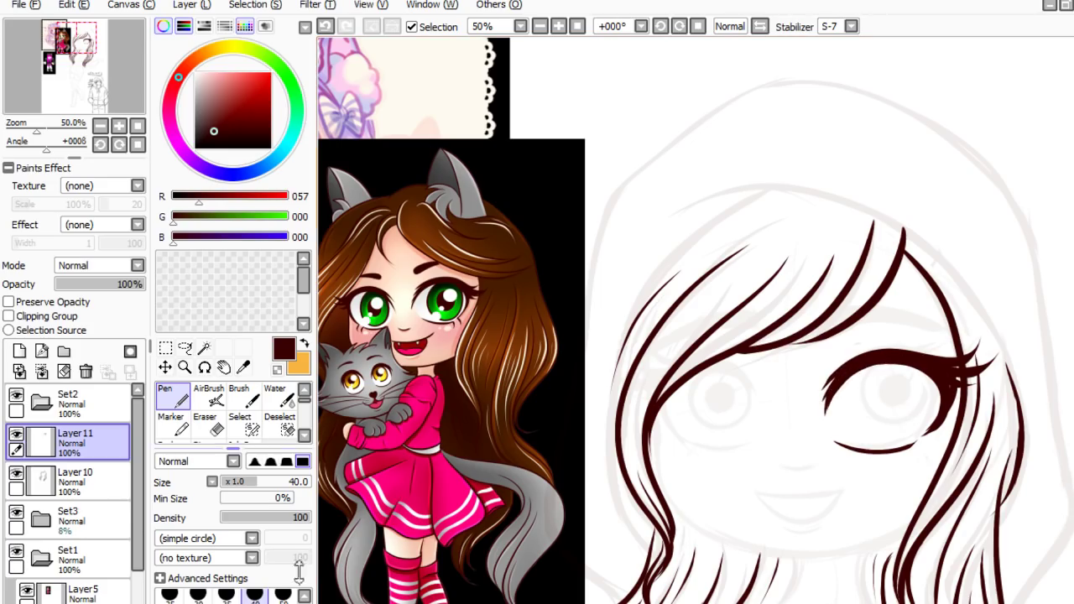
- Ink small lower lashes at the outer end of the lower lid and darken the eye's outer edge
key("e")
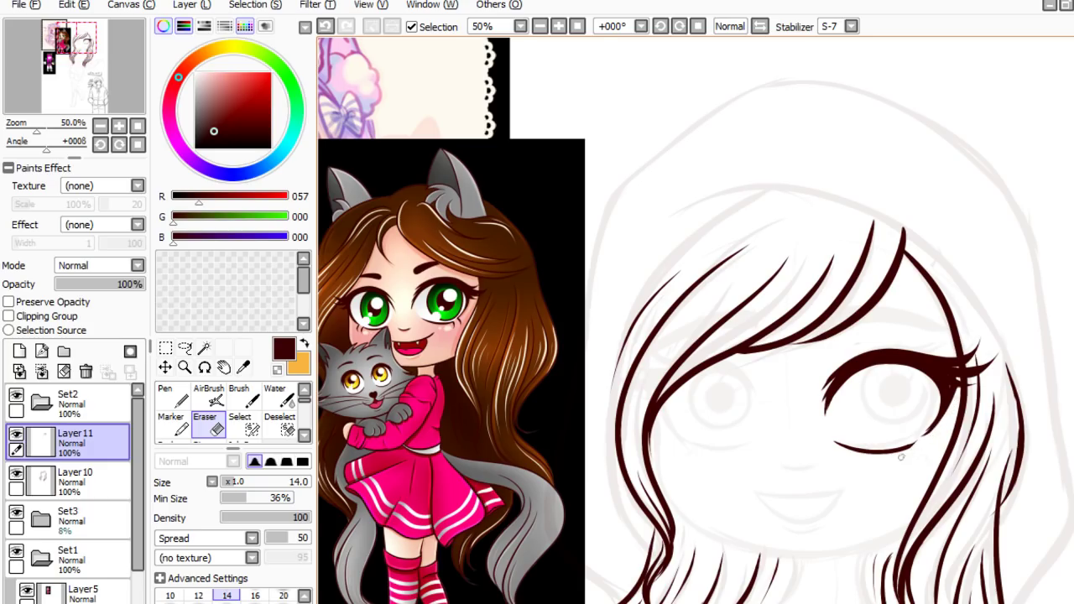
key("n")
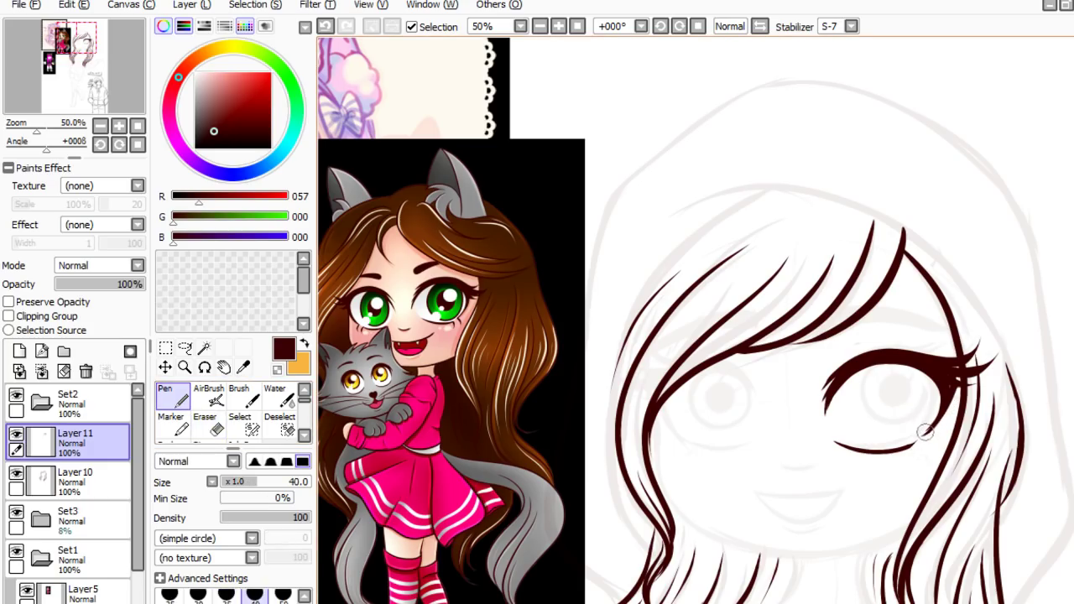
mouse_move(920, 437)
left_mouse_down()
mouse_move(926, 453)
mouse_move(923, 434)
left_mouse_up()
key("ctrl+z")
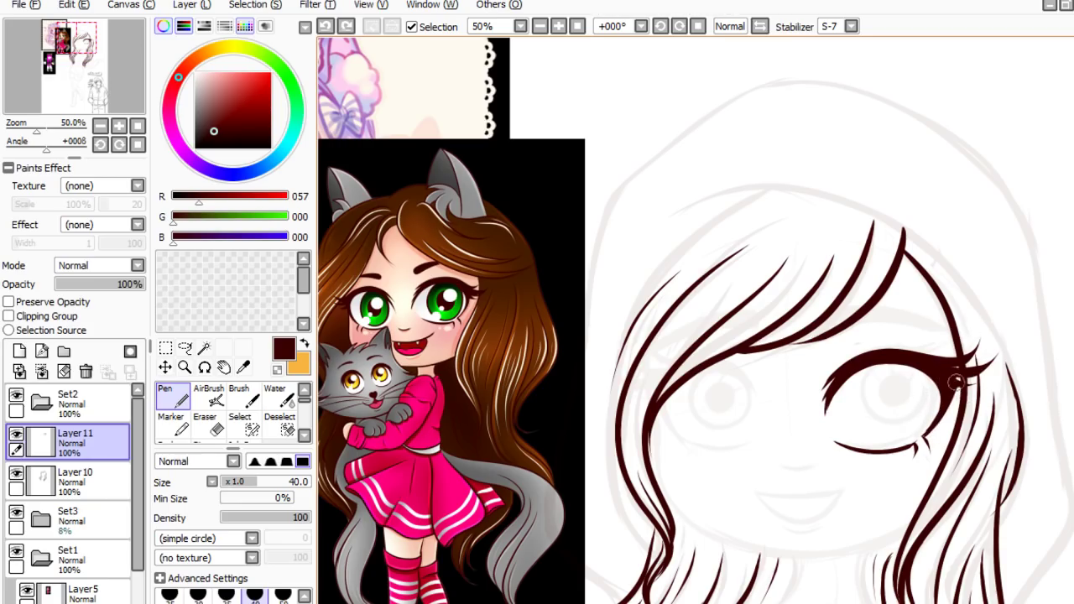
left_click_drag(956, 380, 942, 427)
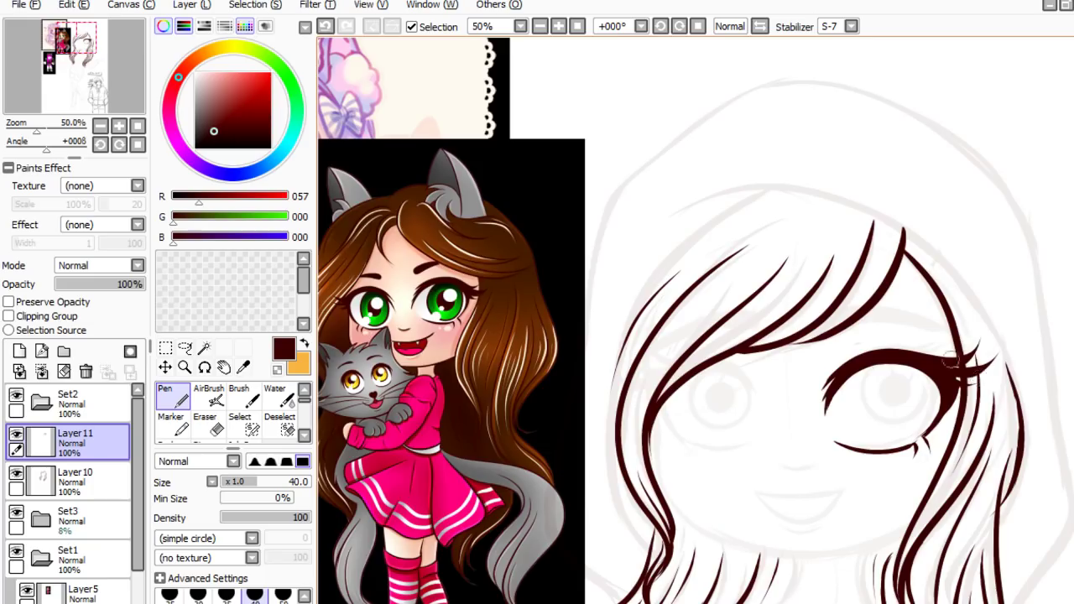
- Extend the lashes at the eye's outer corner with longer curved Pen flicks
scroll(878, 364, "down", 4)
scroll(899, 459, "up", 3)
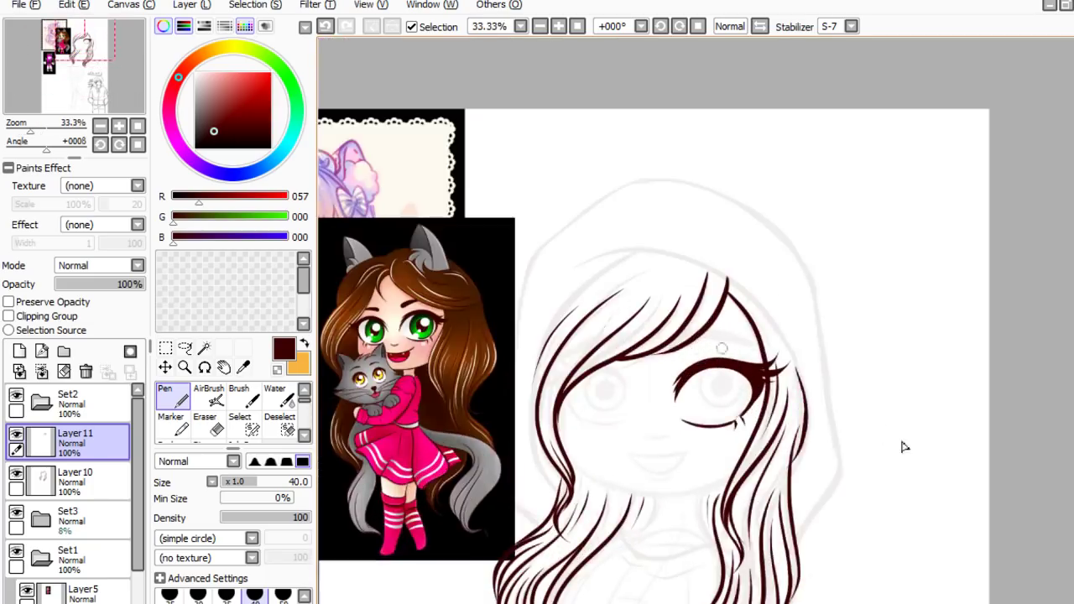
scroll(904, 448, "up", 1)
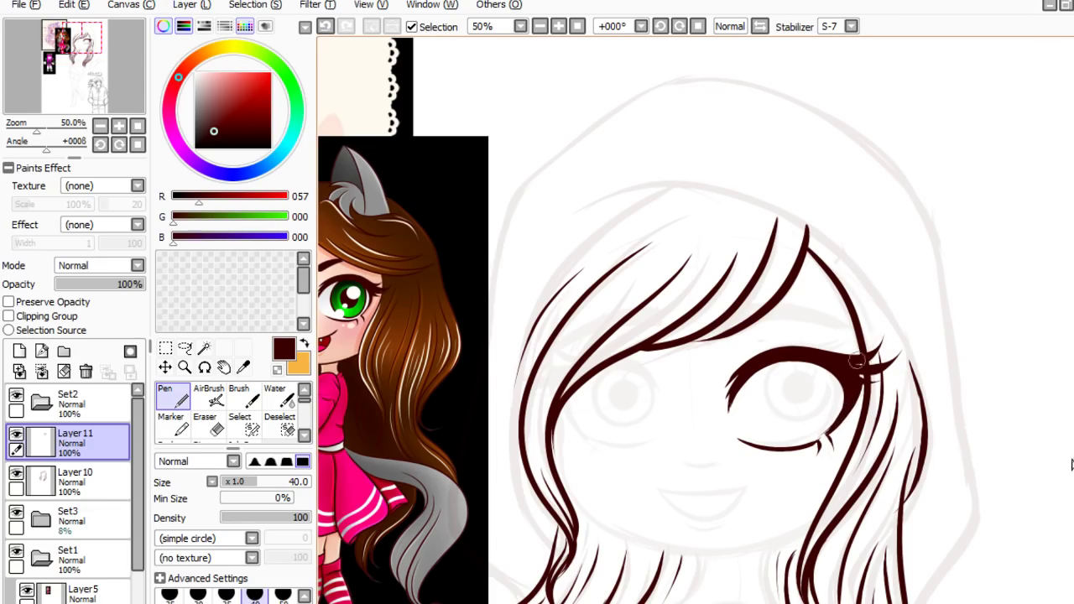
mouse_move(847, 366)
left_mouse_down()
mouse_move(869, 381)
mouse_move(897, 363)
left_mouse_up()
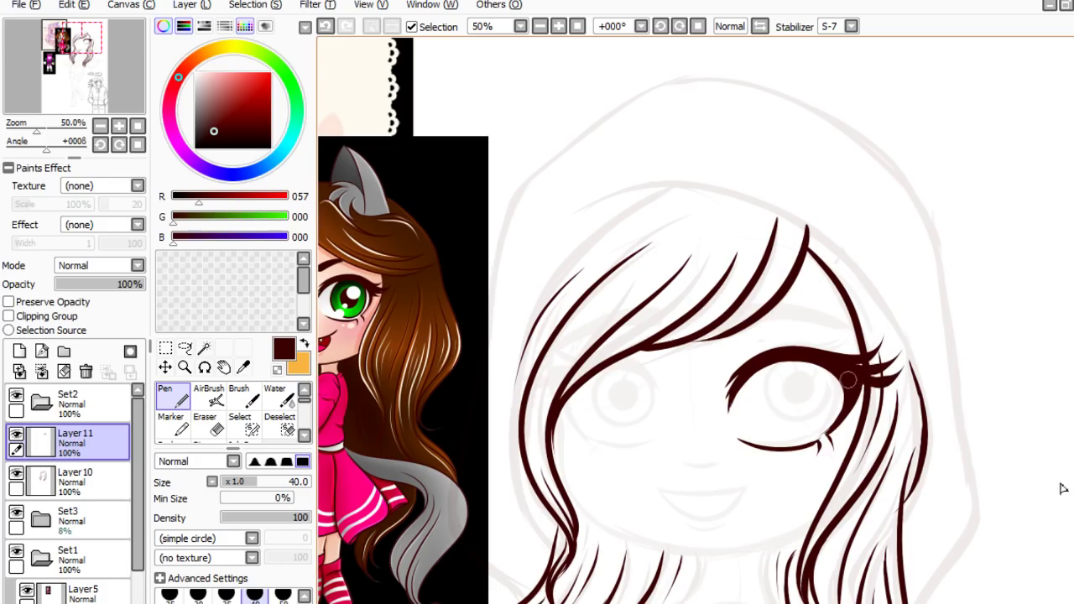
key("ctrl+z")
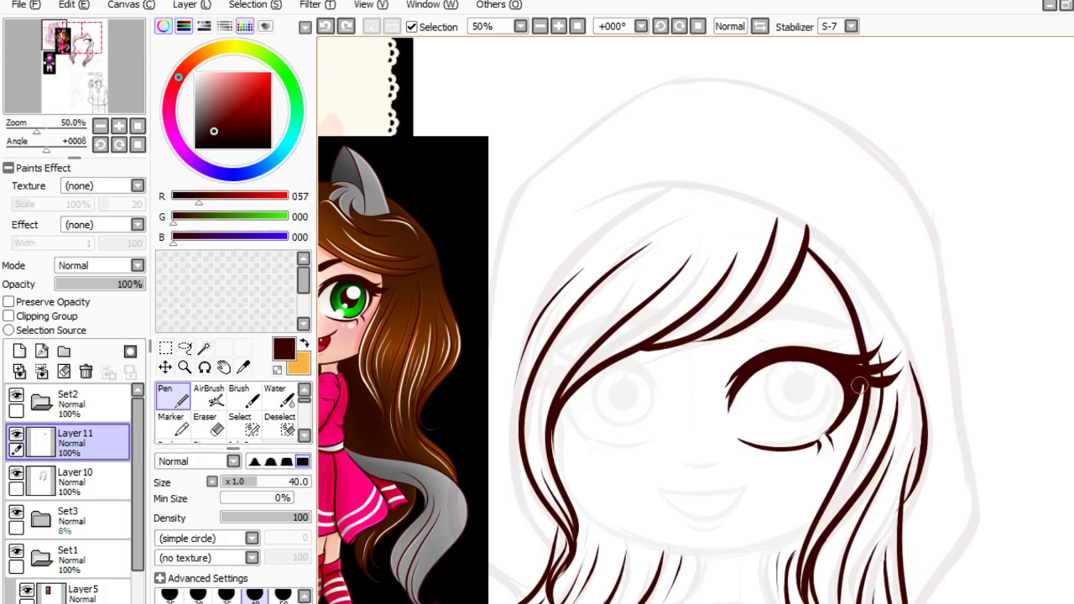
- Set the Eraser size to 50 and erase the lashes extending from the eye's outer corner
key("e")
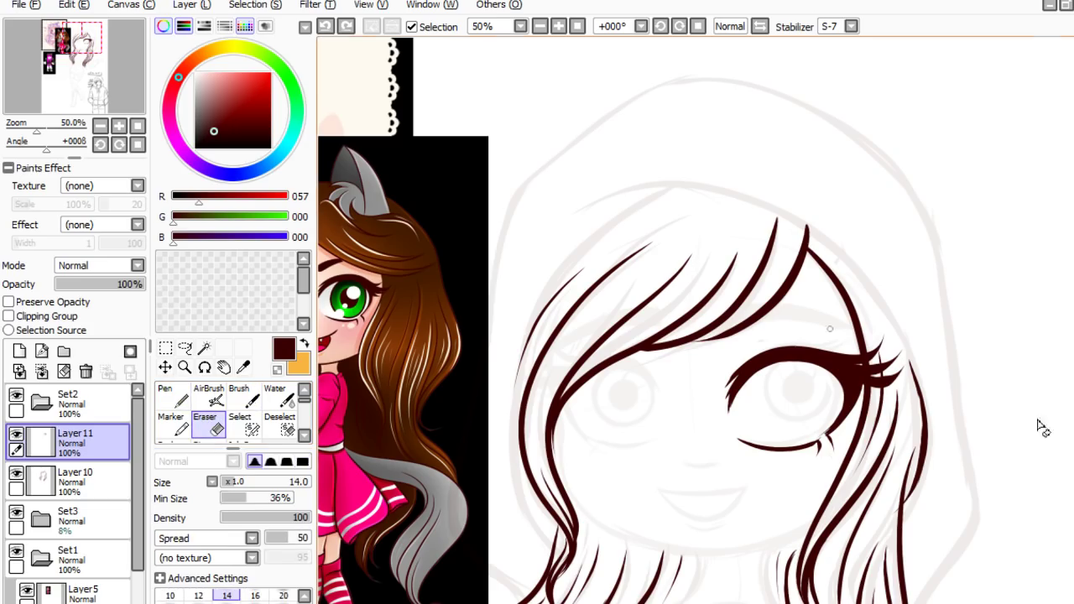
left_click(284, 603)
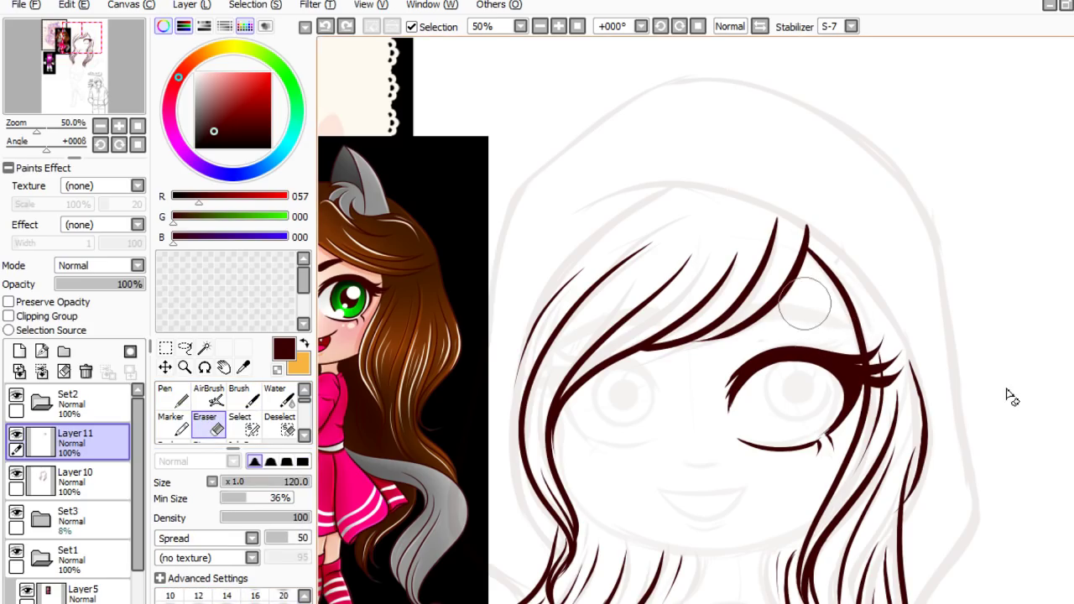
left_click(284, 602)
mouse_move(864, 346)
left_mouse_down()
mouse_move(880, 368)
mouse_move(885, 393)
mouse_move(842, 341)
mouse_move(861, 358)
mouse_move(863, 420)
left_mouse_up()
left_click_drag(877, 362, 881, 337)
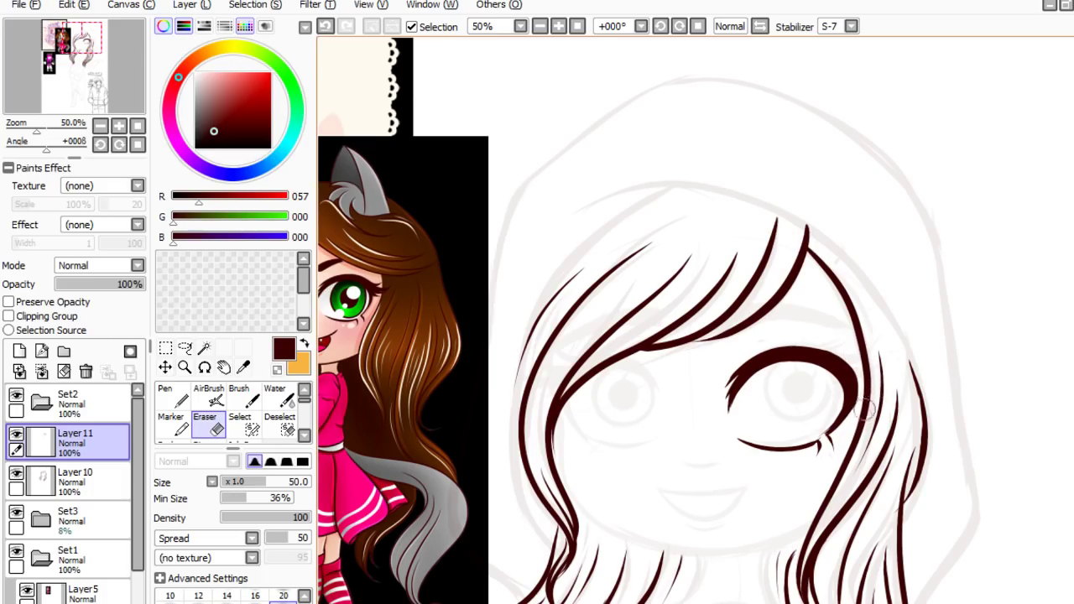
- Ink a new set of thicker upturned lashes at the eye's outer corner with the Pen at size 40
left_click(173, 395)
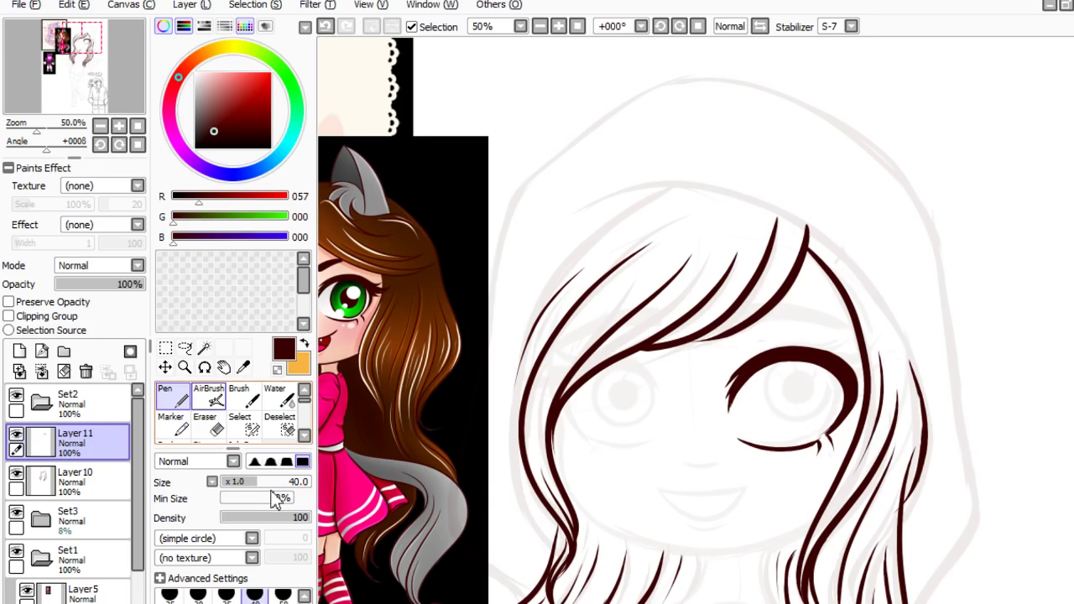
mouse_move(742, 365)
left_mouse_down()
mouse_move(833, 357)
mouse_move(873, 334)
left_mouse_up()
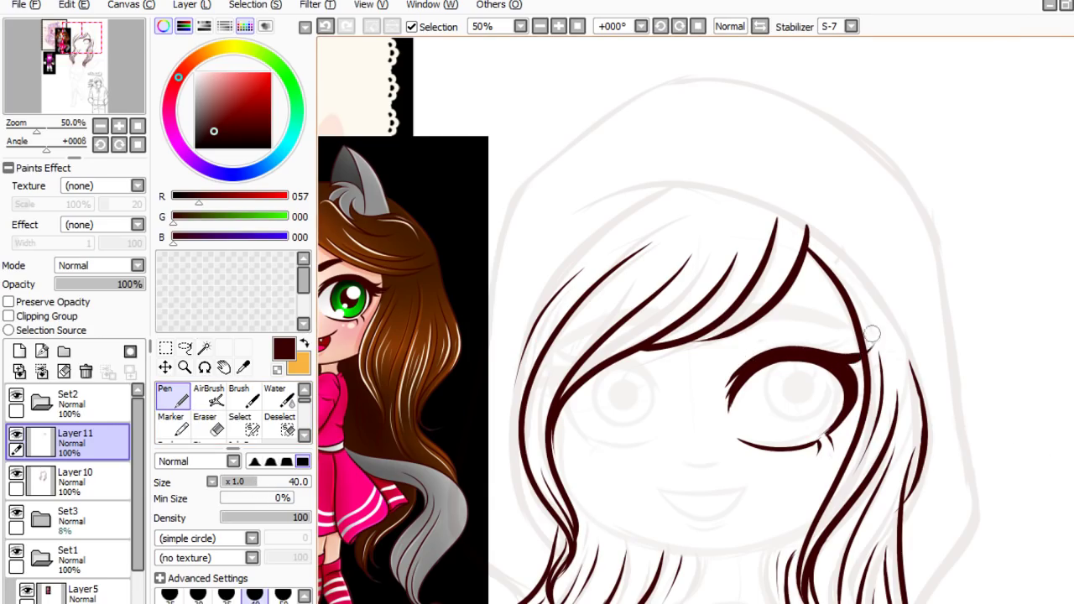
key("ctrl+z")
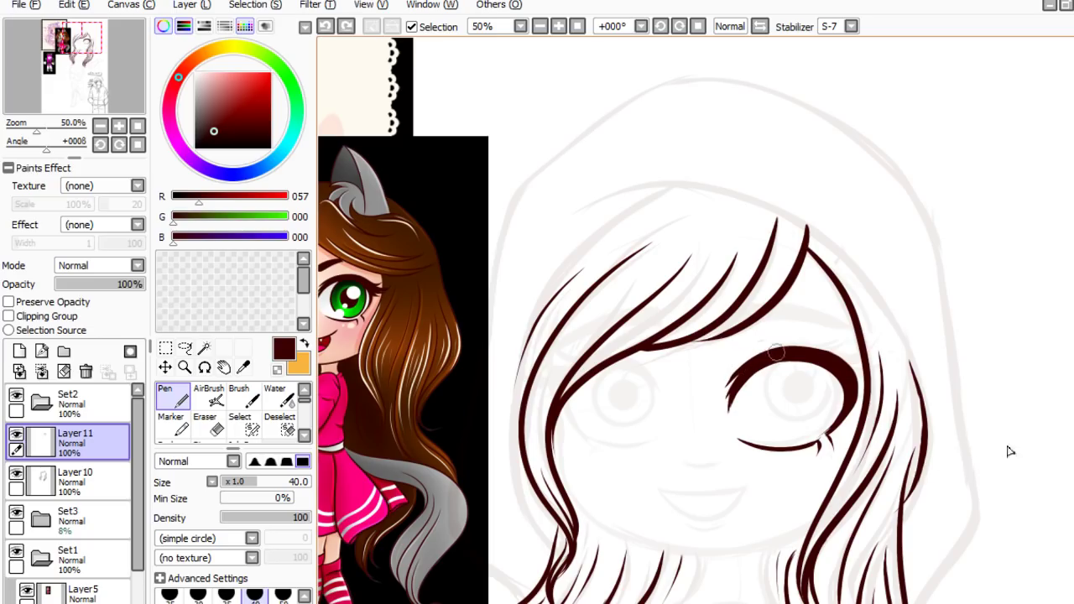
mouse_move(843, 366)
left_mouse_down()
mouse_move(887, 351)
mouse_move(748, 358)
mouse_move(913, 352)
left_mouse_up()
key("ctrl+z")
key("ctrl+z")
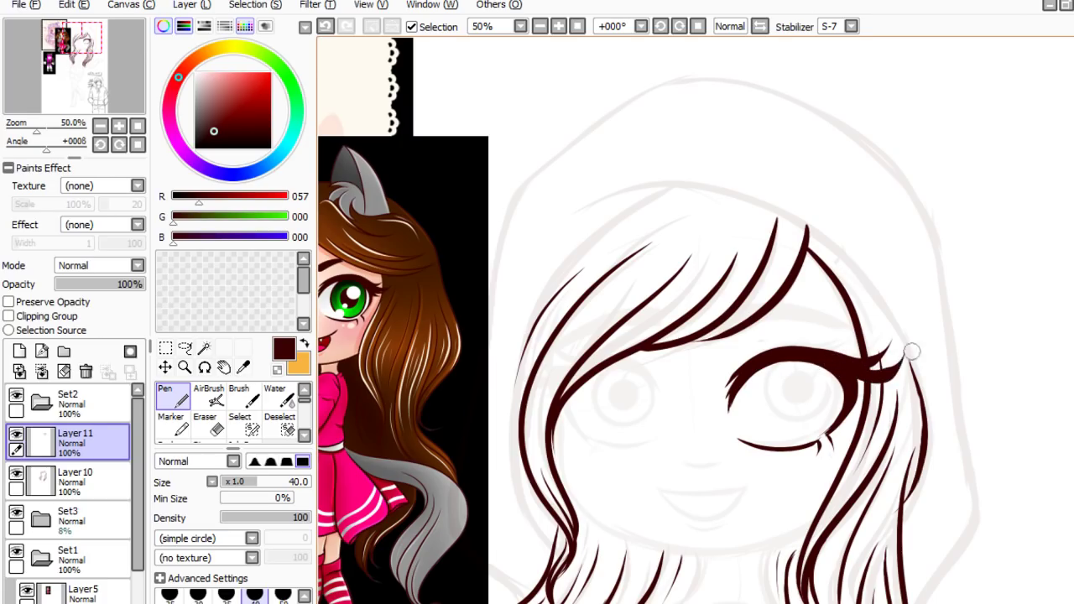
- Undo the thick outer-corner lash and rework the larger eye's lashes as slimmer curved Pen strokes
key("ctrl+z")
left_click_drag(855, 386, 906, 361)
key("ctrl+z")
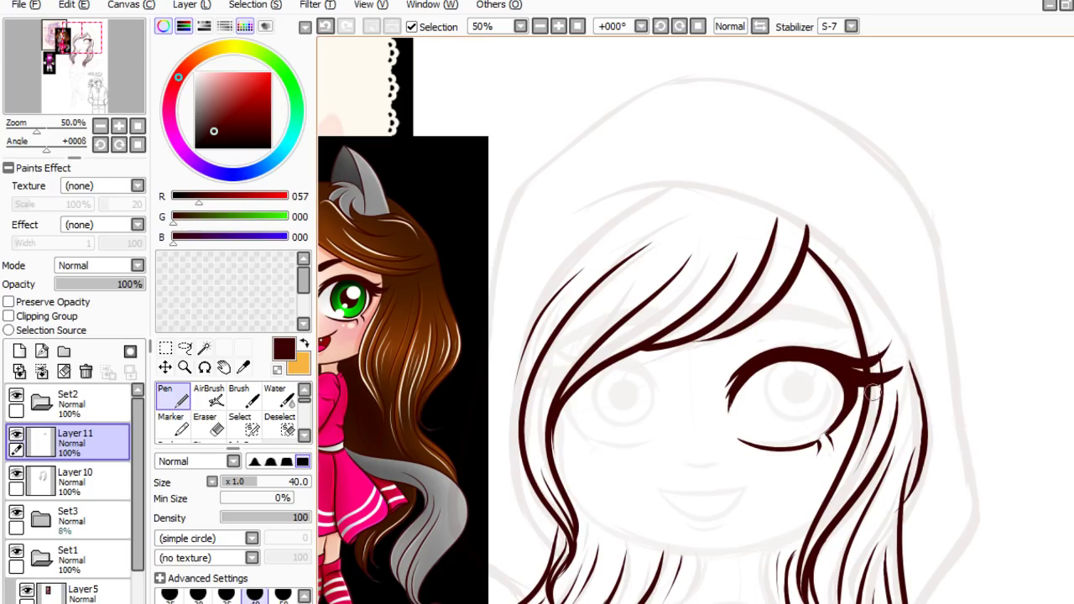
- Ink the thick curved upper lid of the second eye, running from beneath the fringe to the inner corner
scroll(933, 300, "down", 3)
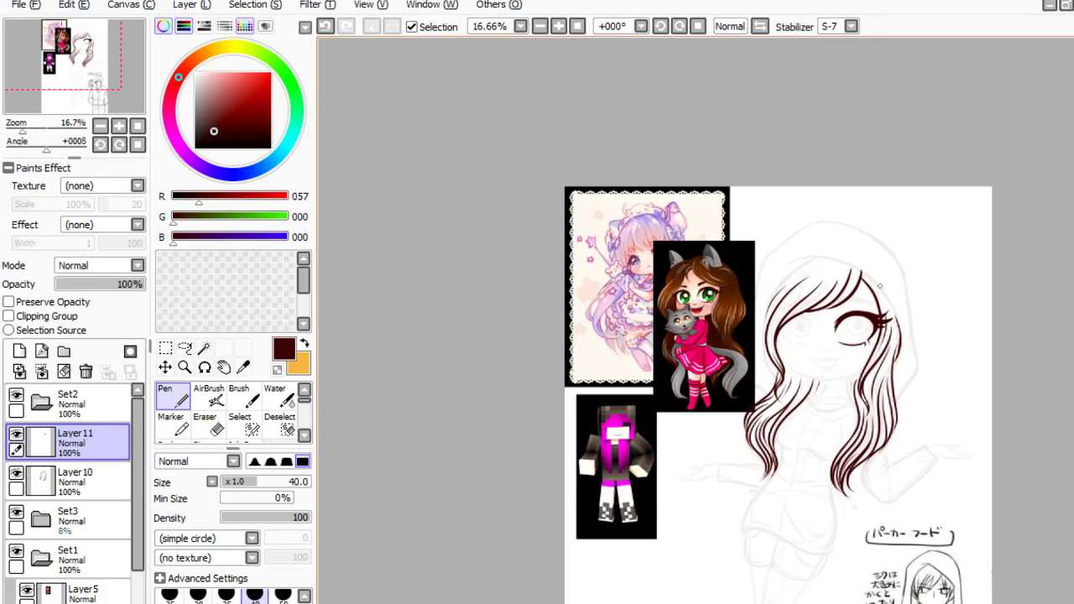
scroll(878, 285, "up", 2)
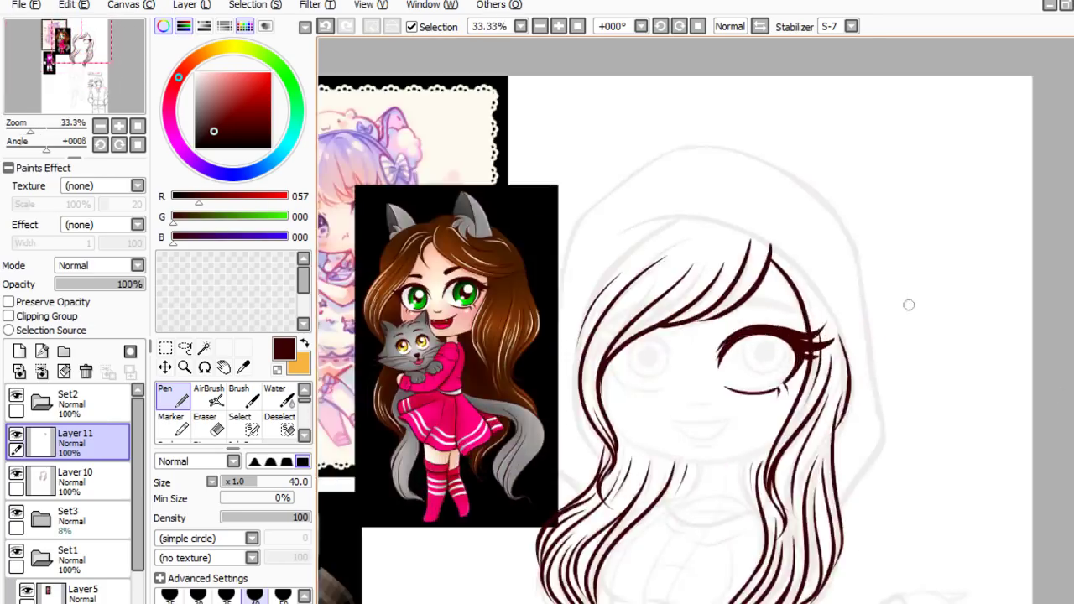
scroll(836, 313, "up", 1)
scroll(826, 324, "down", 2)
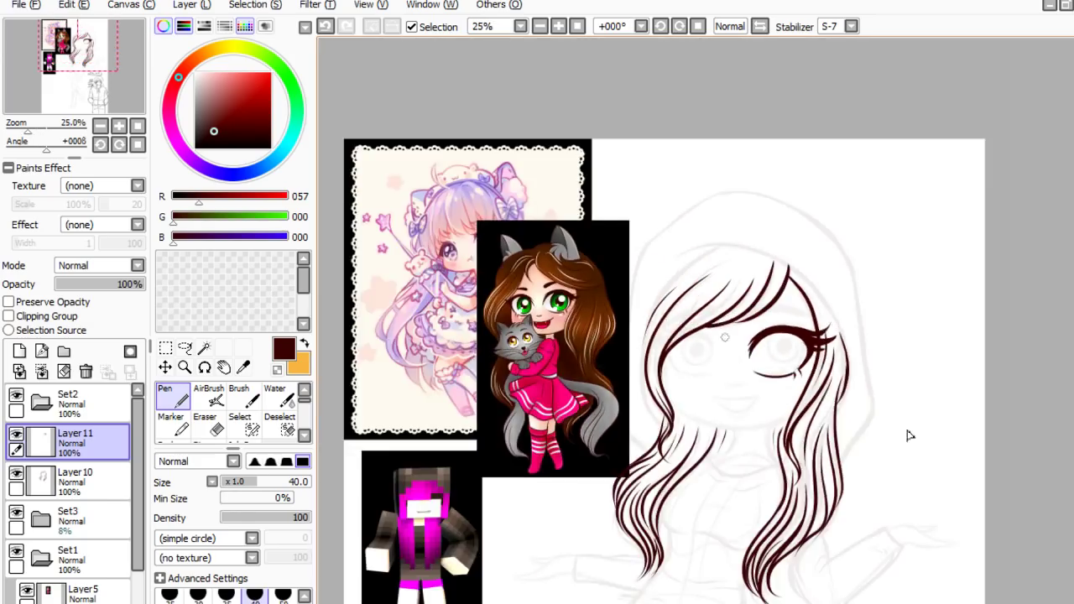
scroll(678, 328, "up", 2)
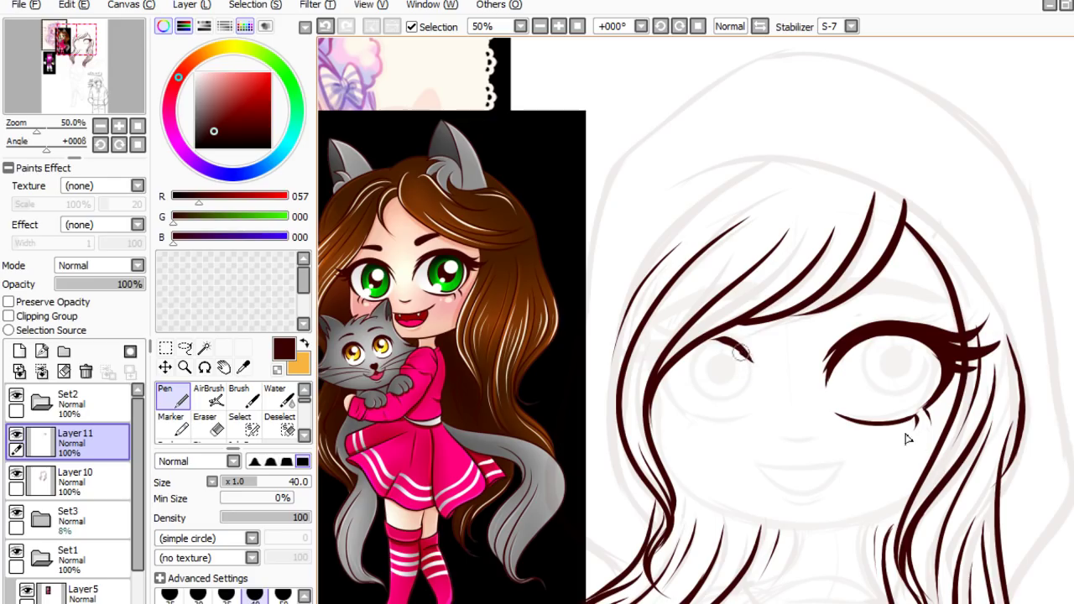
mouse_move(751, 362)
left_mouse_down()
mouse_move(705, 335)
mouse_move(732, 343)
mouse_move(749, 358)
mouse_move(704, 339)
mouse_move(751, 364)
mouse_move(720, 336)
left_mouse_up()
key("ctrl+z")
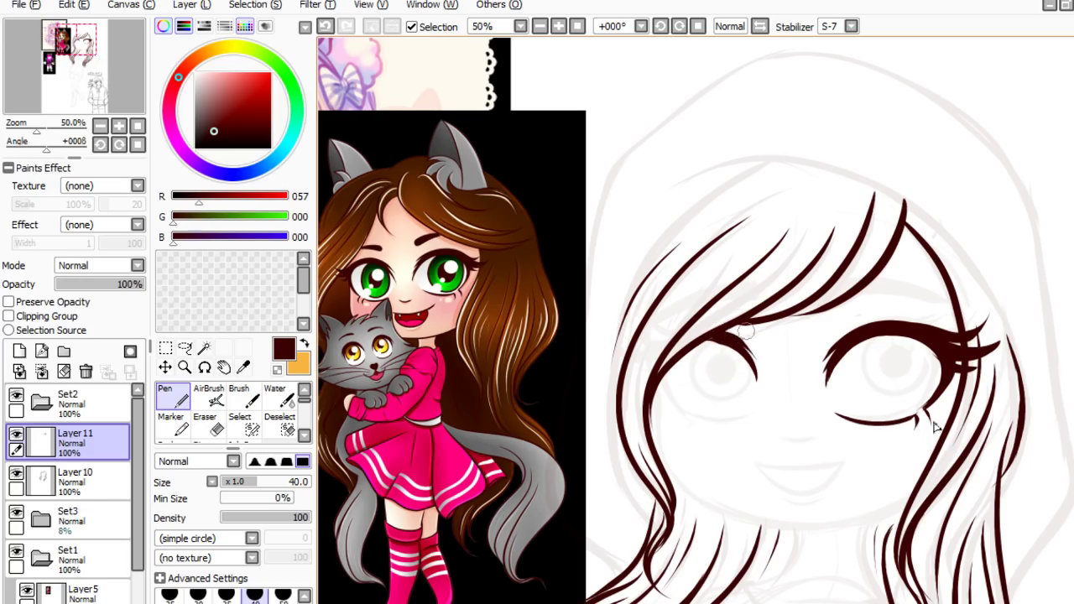
key("ctrl+z")
mouse_move(717, 334)
left_mouse_down()
mouse_move(740, 342)
mouse_move(758, 376)
left_mouse_up()
- Ink the second eye's outer edge and lower lid, with a small lower lash at the outer end
left_click_drag(660, 369, 690, 416)
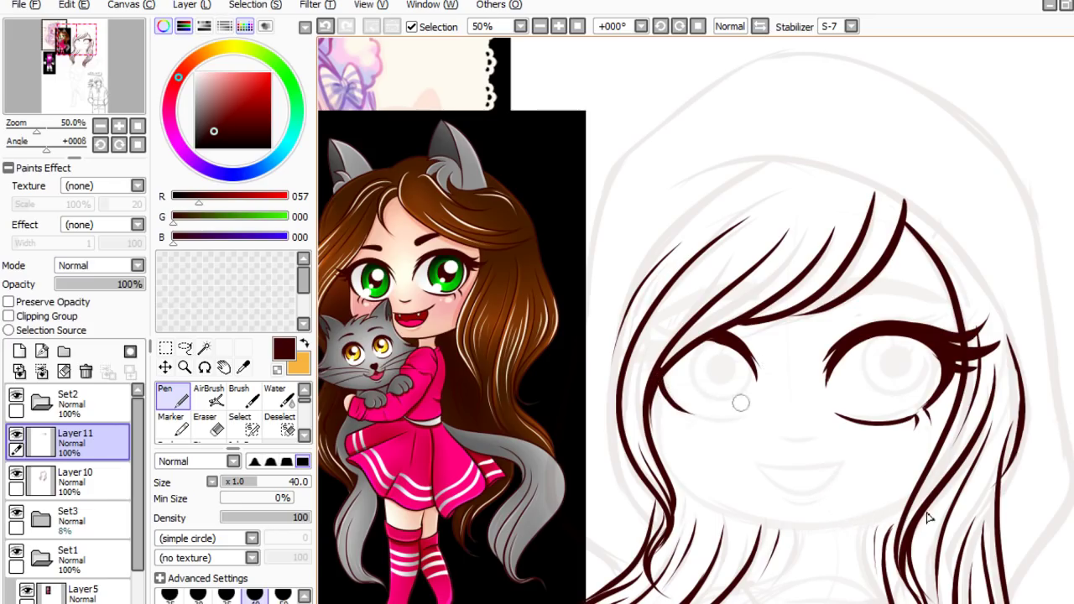
key("ctrl+z")
left_click_drag(661, 374, 681, 420)
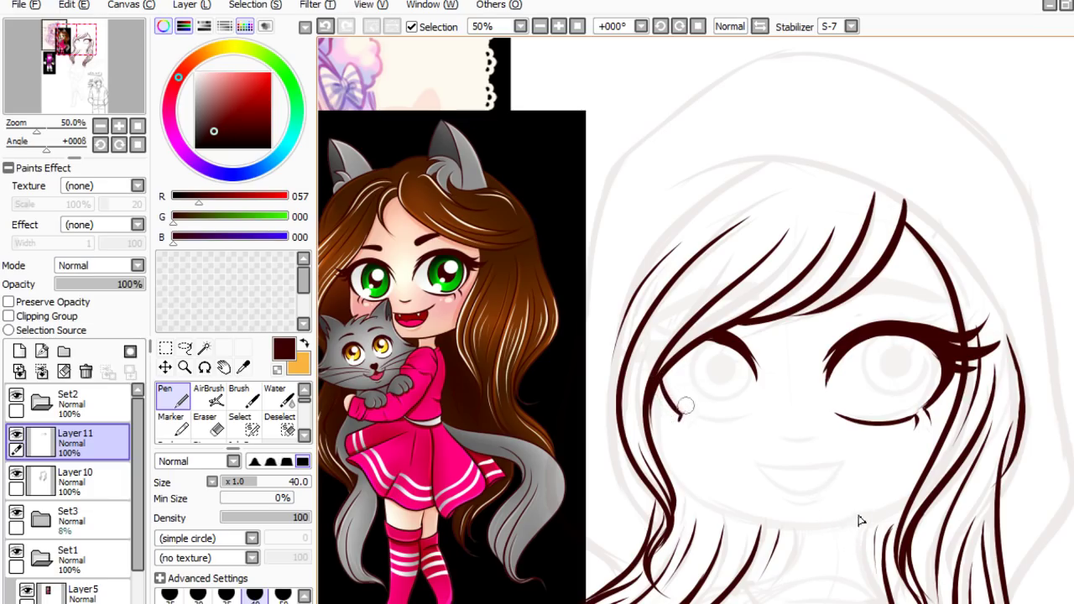
mouse_move(661, 375)
left_mouse_down()
mouse_move(691, 420)
mouse_move(751, 418)
left_mouse_up()
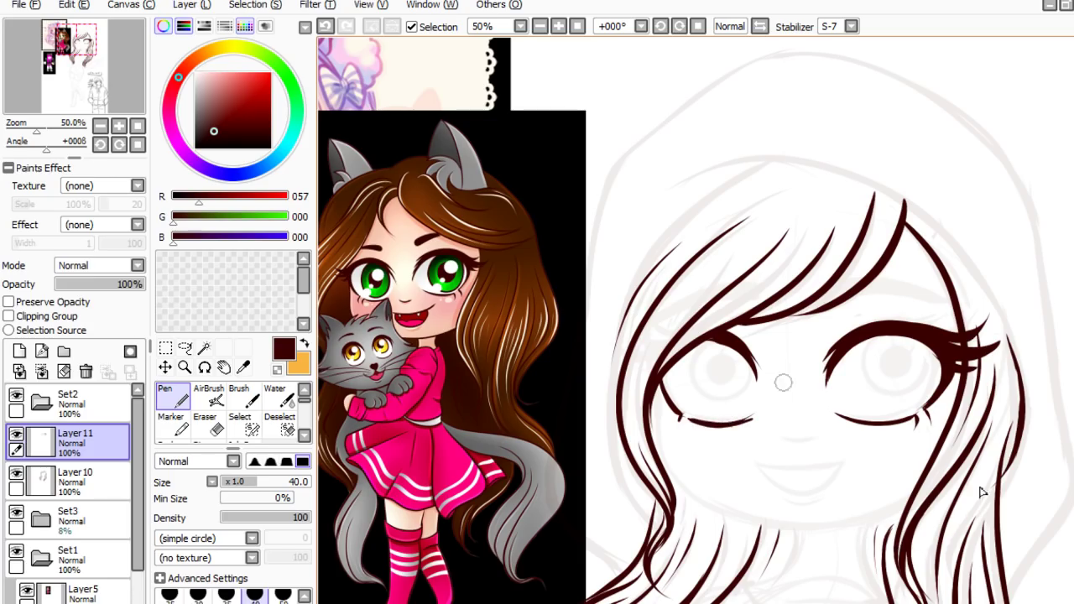
key("ctrl+z")
left_click_drag(686, 417, 753, 411)
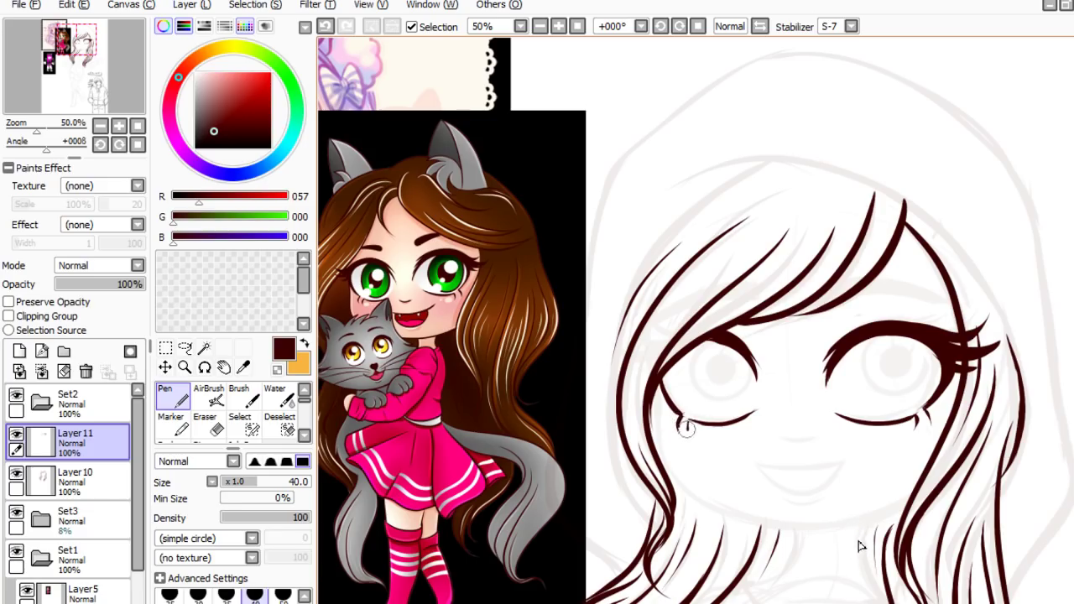
left_click_drag(684, 425, 679, 409)
- Erase the second eye's lower lid and small lashes with the Eraser at size 50, keeping the outer edge
scroll(967, 498, "down", 2)
scroll(998, 503, "up", 1)
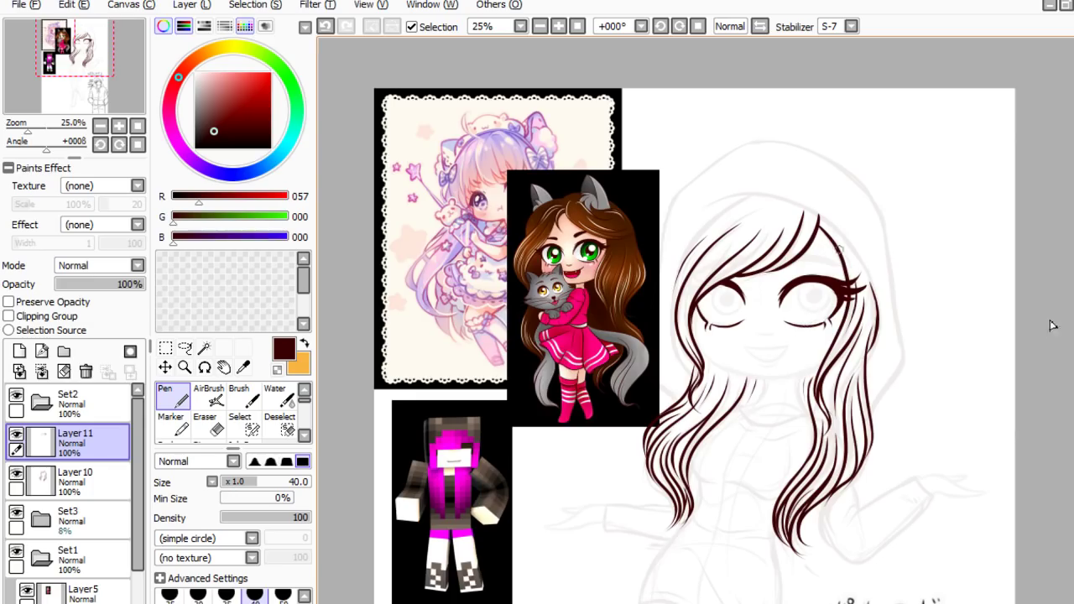
scroll(1017, 317, "up", 1)
scroll(959, 334, "down", 2)
scroll(959, 302, "up", 2)
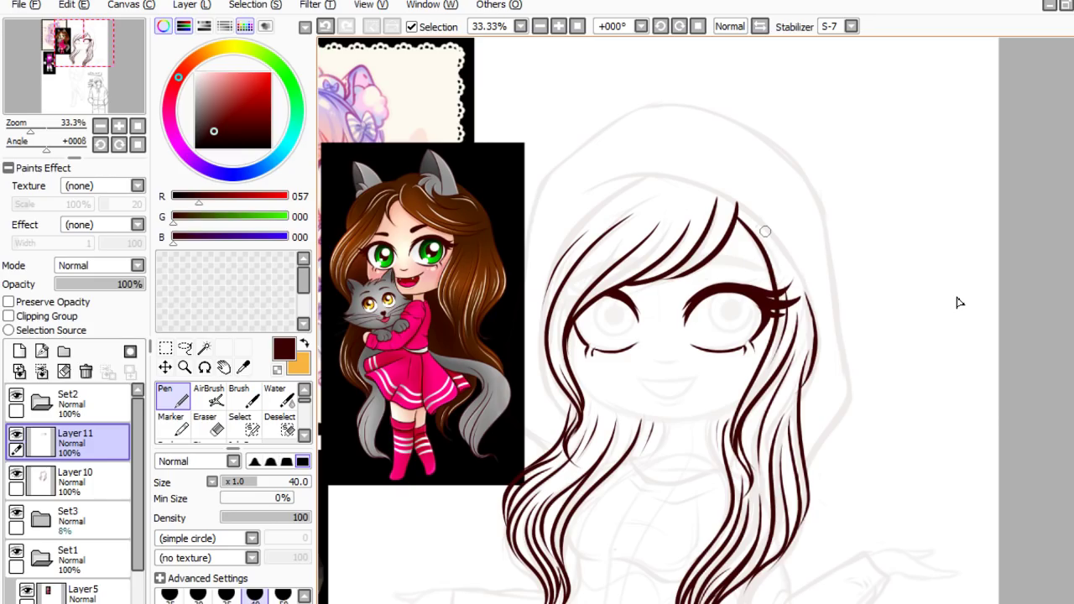
key("e")
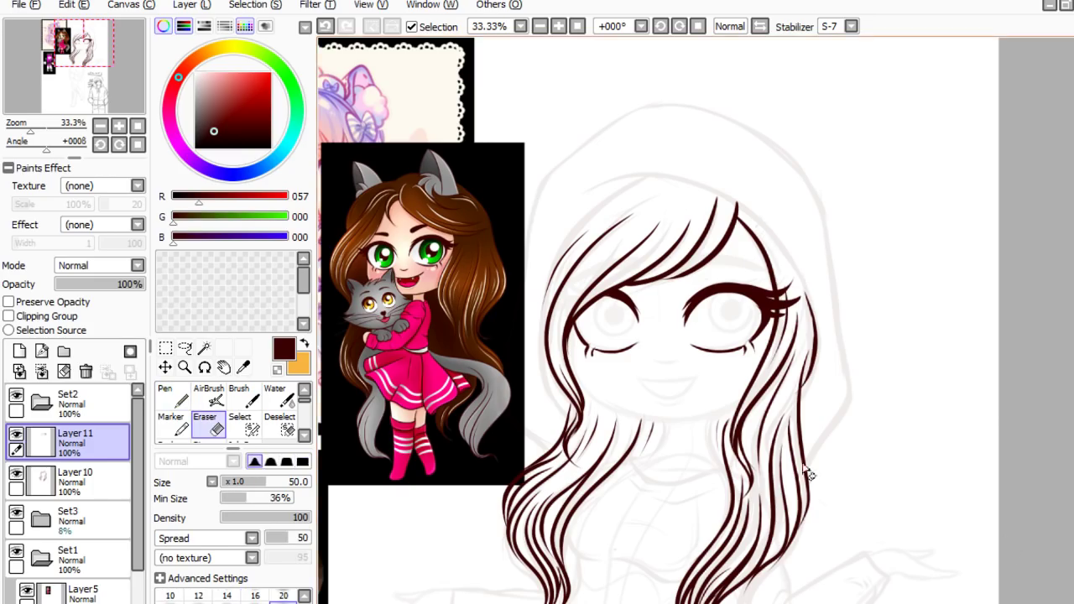
scroll(742, 467, "up", 1)
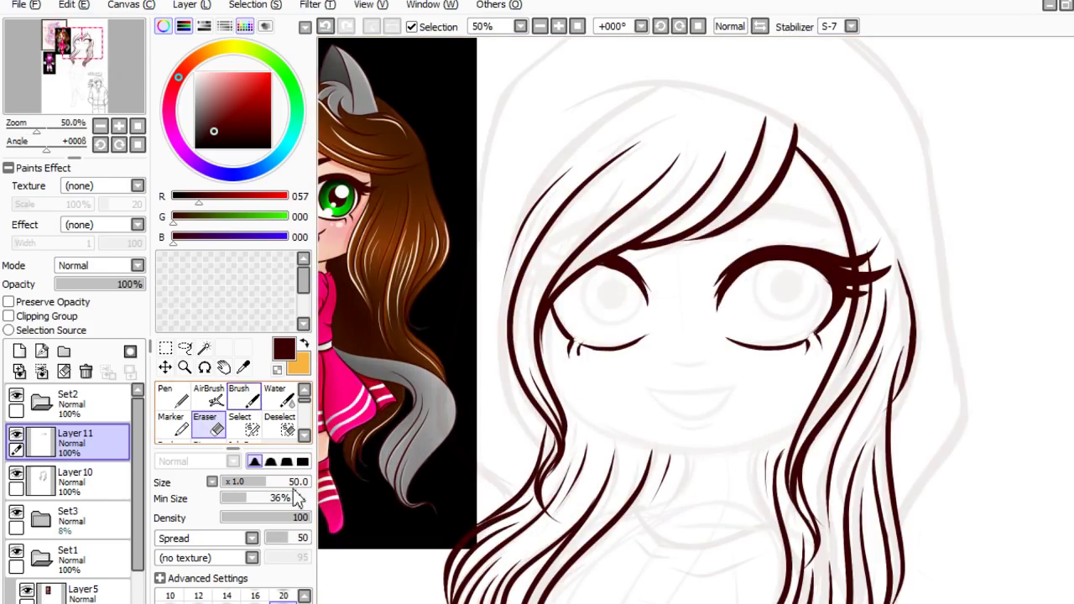
mouse_move(591, 323)
left_mouse_down()
mouse_move(578, 321)
mouse_move(575, 336)
mouse_move(606, 354)
left_mouse_up()
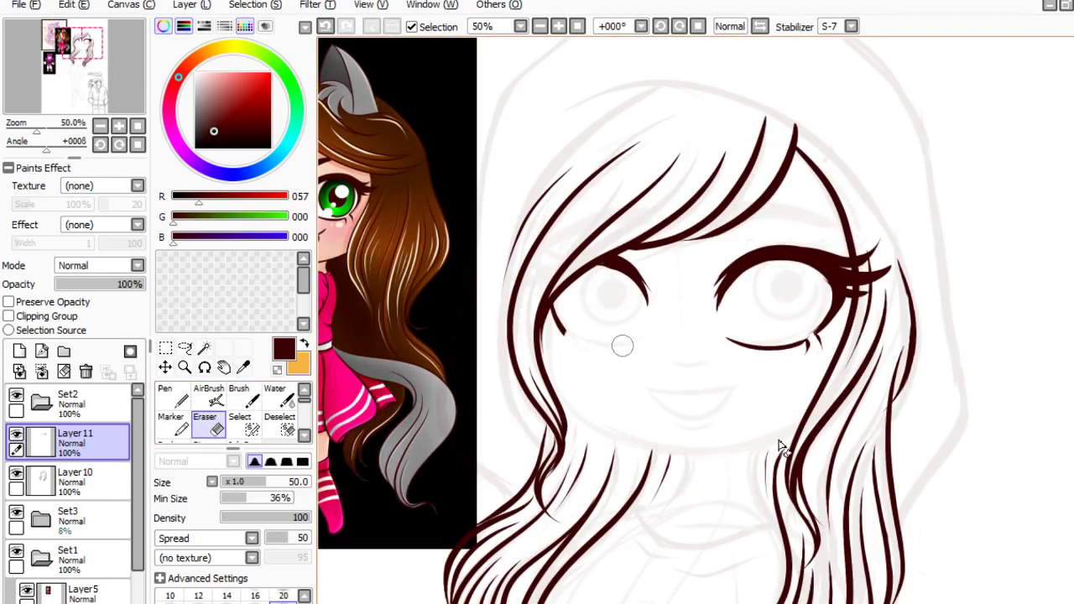
- Redraw the second eye's outer edge and lower lid as one curve, and trim its thickness with the Eraser at size 16
left_click(167, 394)
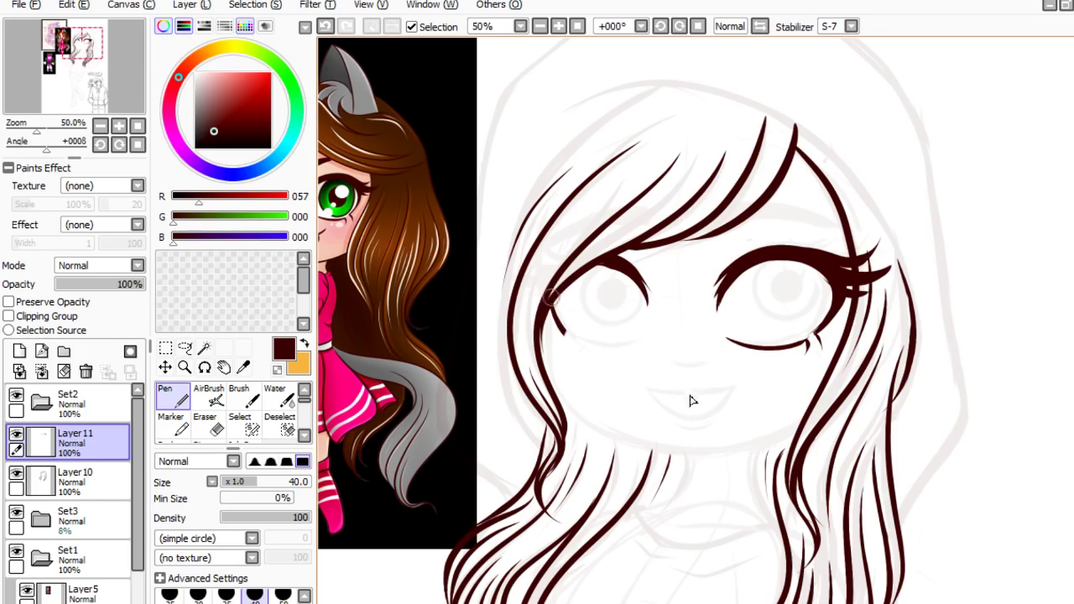
left_click_drag(544, 309, 614, 343)
left_click_drag(555, 318, 603, 339)
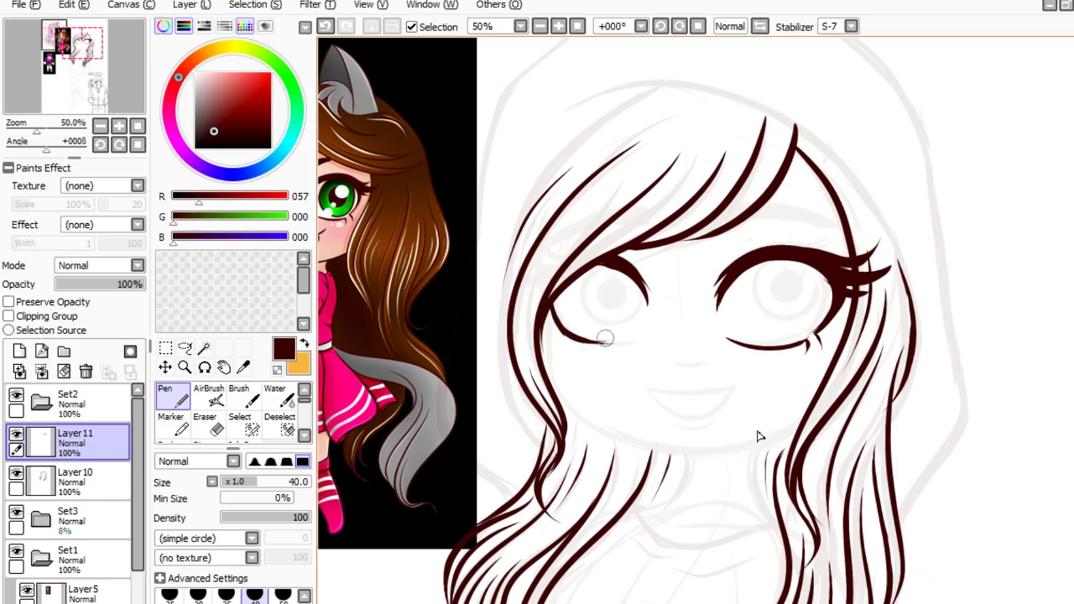
mouse_move(550, 307)
left_mouse_down()
mouse_move(568, 334)
mouse_move(614, 340)
left_mouse_up()
key("e")
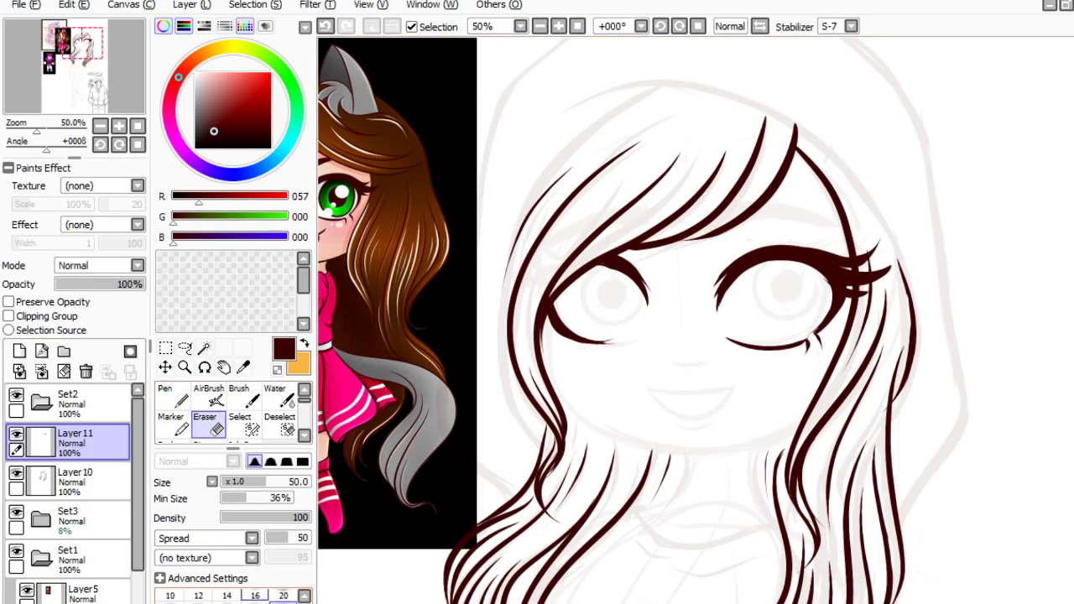
left_click(255, 595)
mouse_move(543, 302)
left_mouse_down()
mouse_move(560, 333)
mouse_move(601, 344)
left_mouse_up()
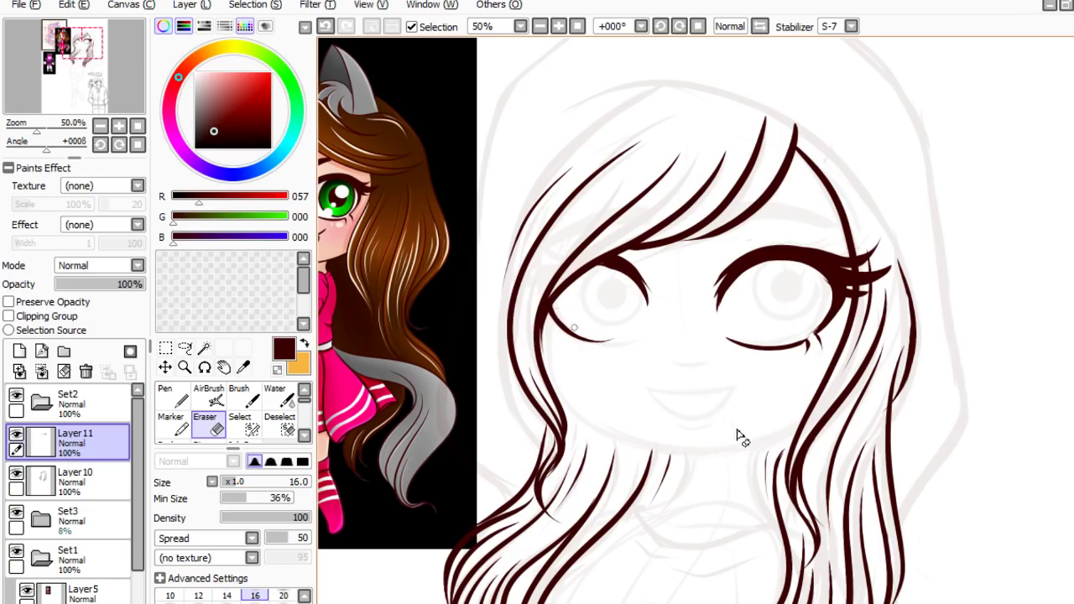
- Extend the second eye's lower lid toward the inner corner, tidy its end and add small lower lashes at the outer side
key("n")
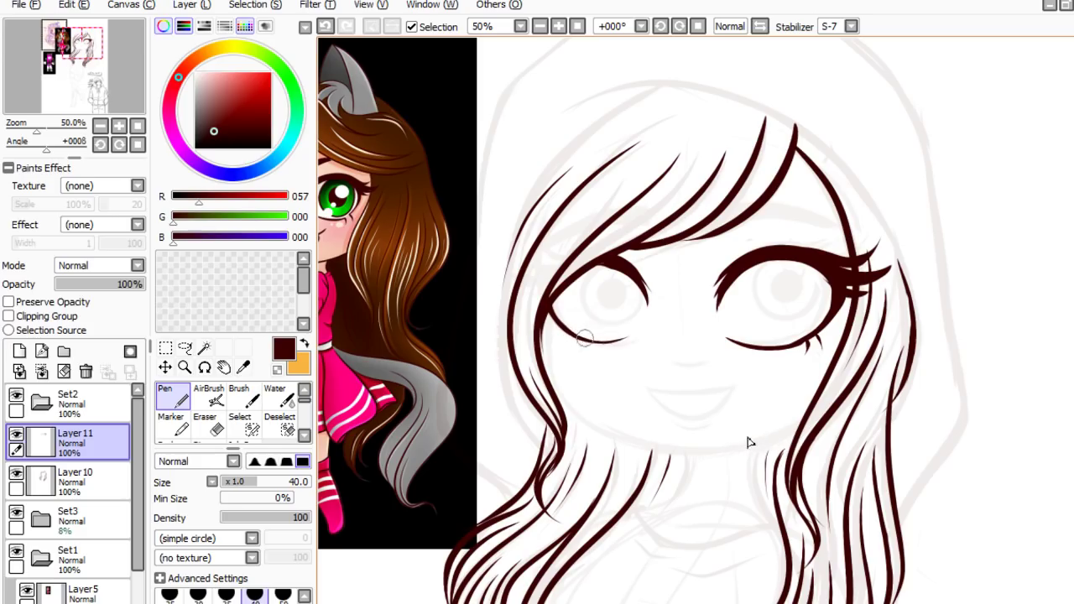
left_click_drag(581, 338, 636, 336)
key("e")
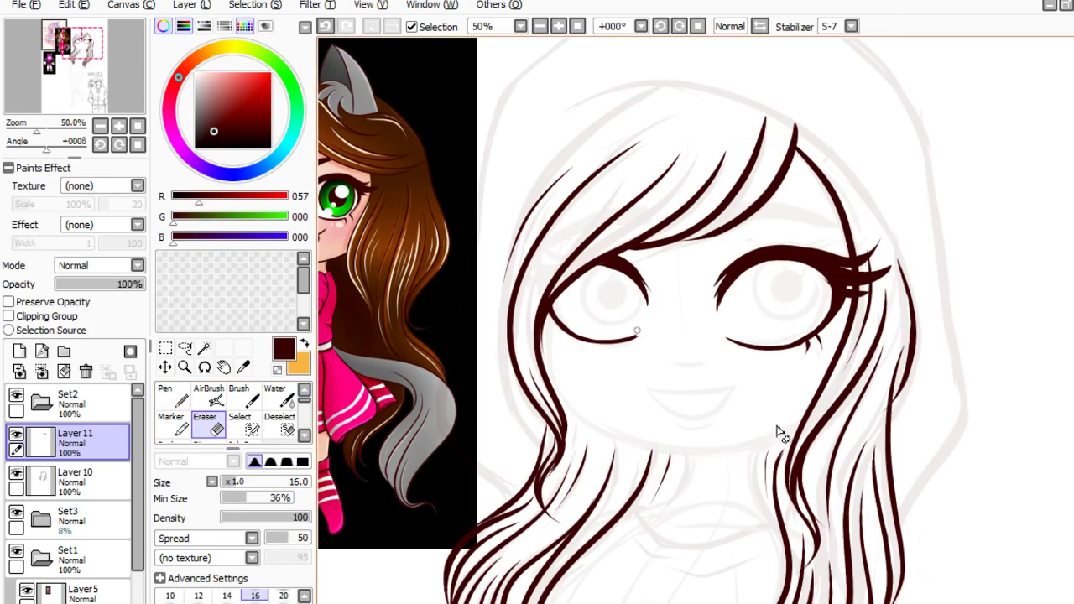
key("n")
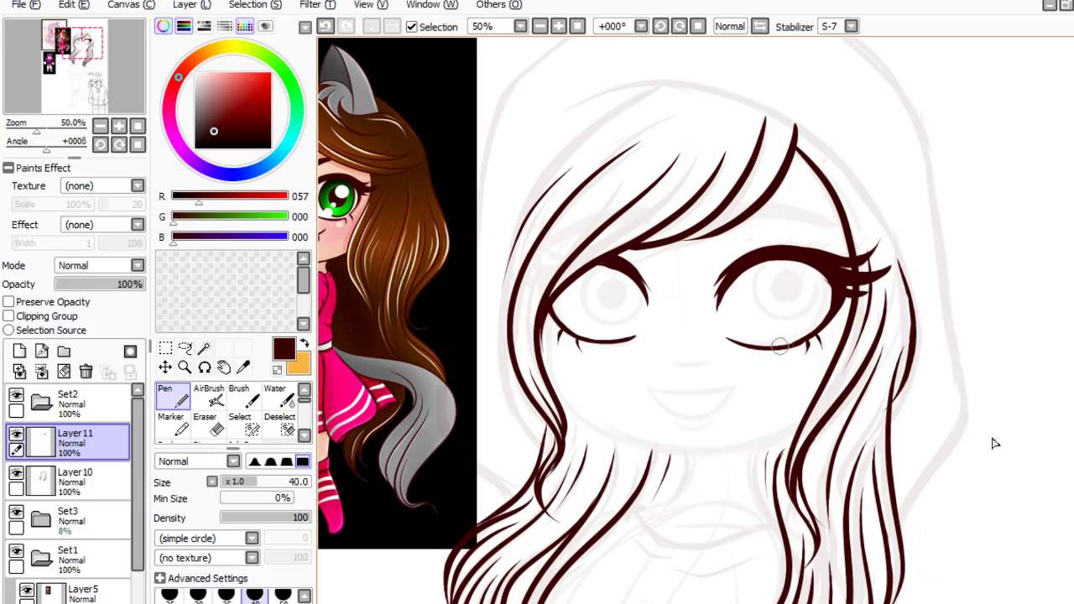
key("ctrl+z")
key("ctrl+y")
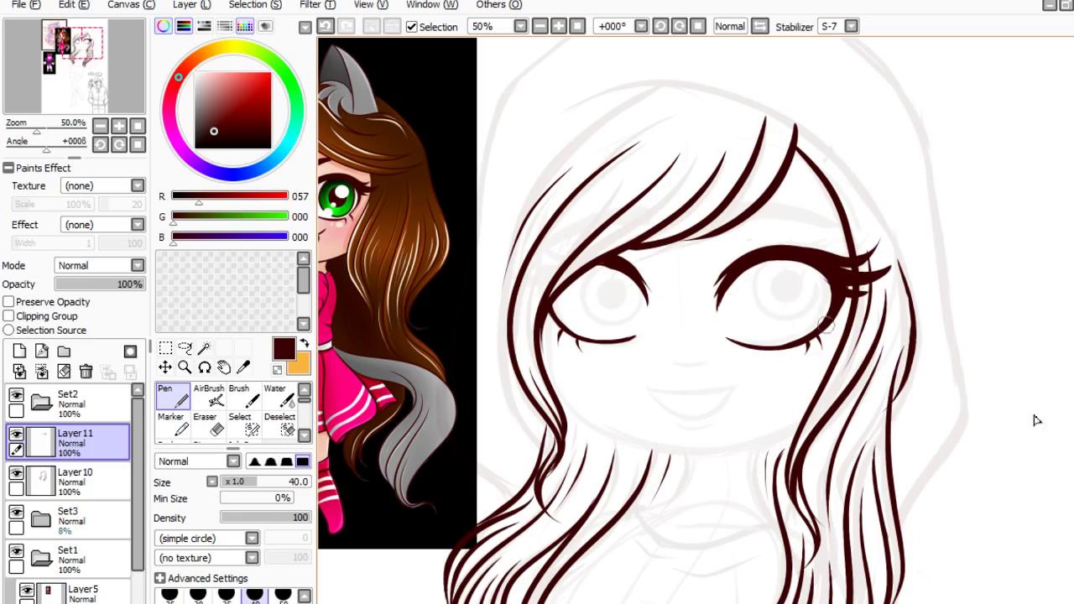
- Ink the nose as a short downward-curved line between the eyes and mouth, redrawing it until it follows the sketch
scroll(915, 288, "down", 4)
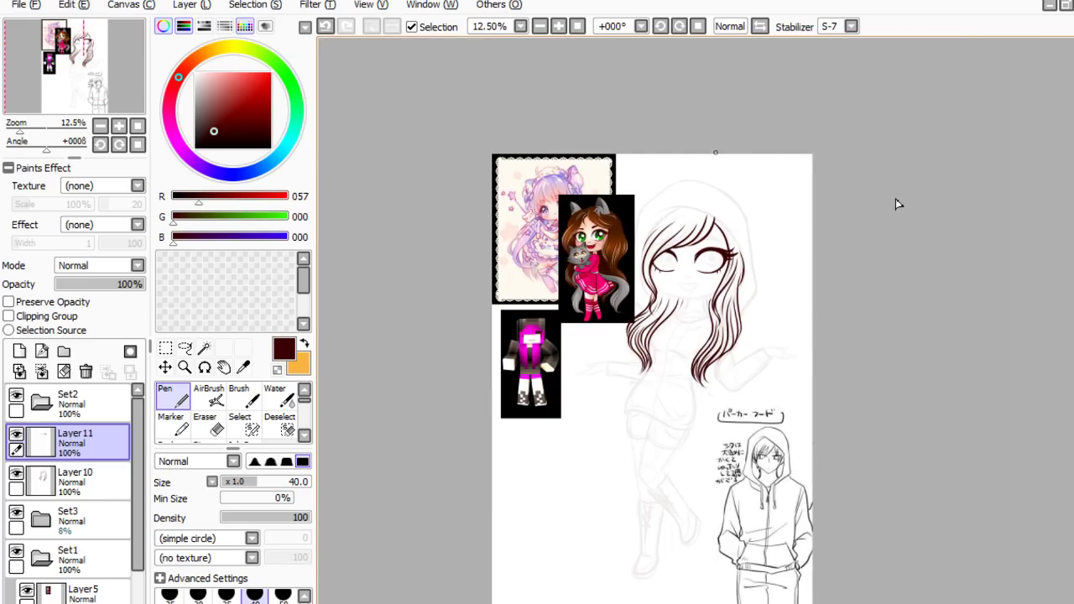
scroll(887, 216, "down", 1)
scroll(883, 224, "up", 3)
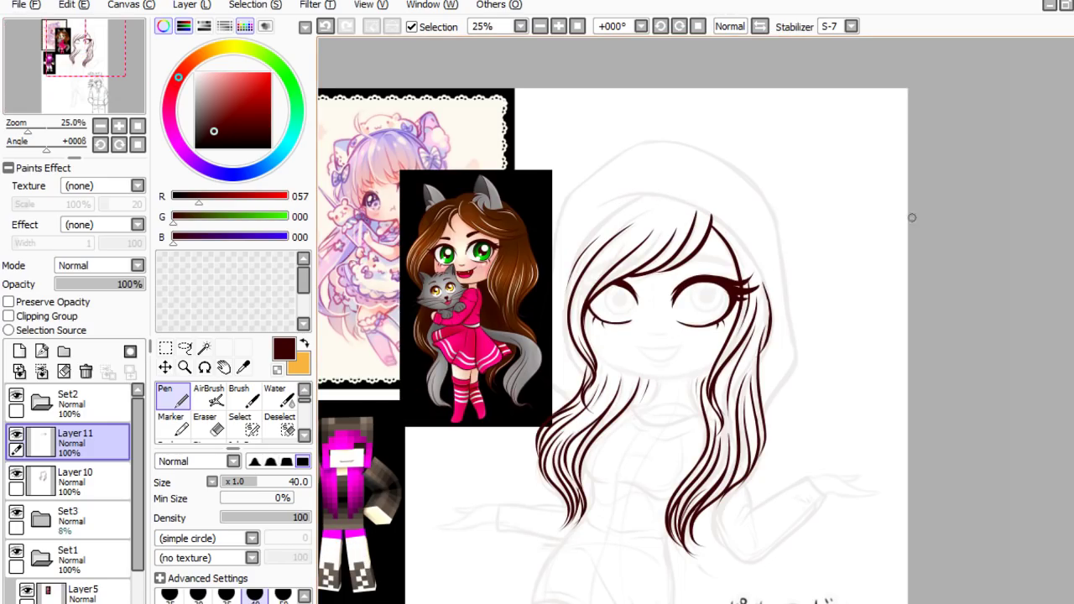
scroll(824, 398, "up", 1)
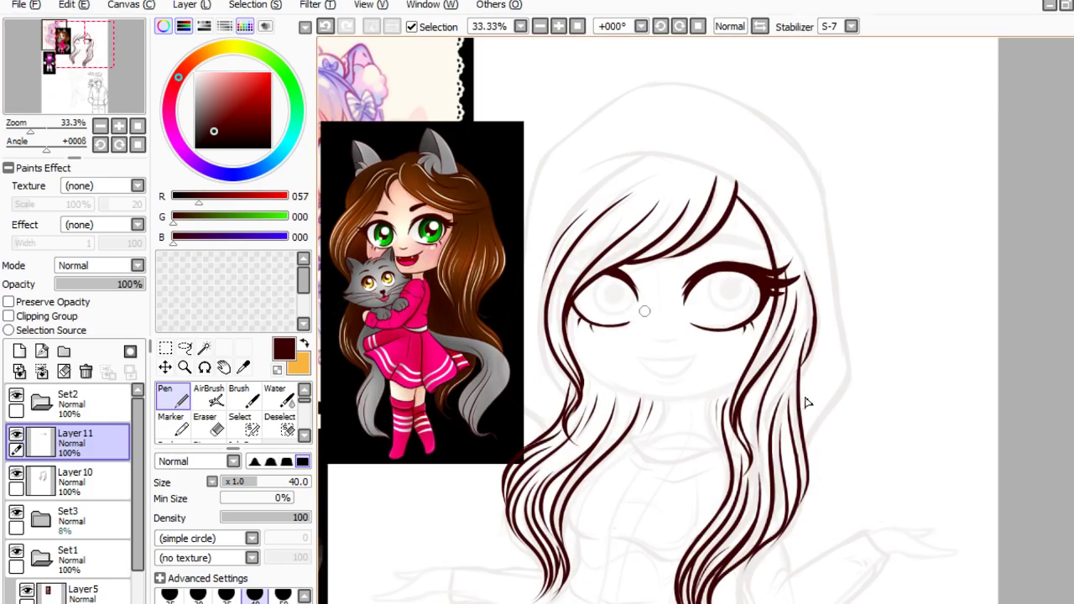
scroll(805, 403, "up", 1)
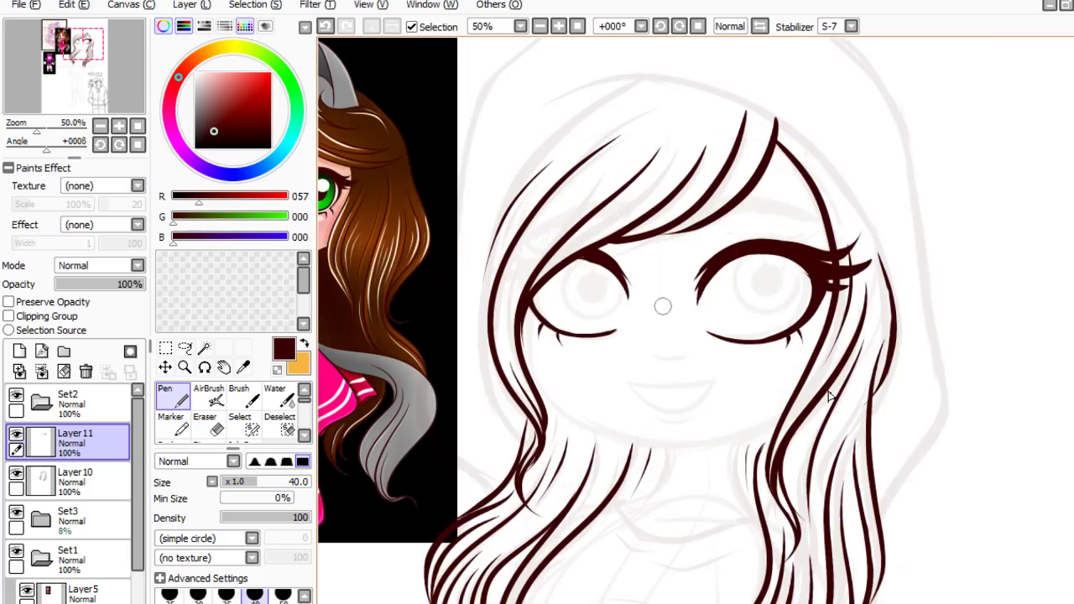
left_click_drag(640, 353, 680, 356)
key("ctrl+z")
scroll(806, 419, "down", 1)
scroll(806, 419, "up", 1)
key("ctrl+z")
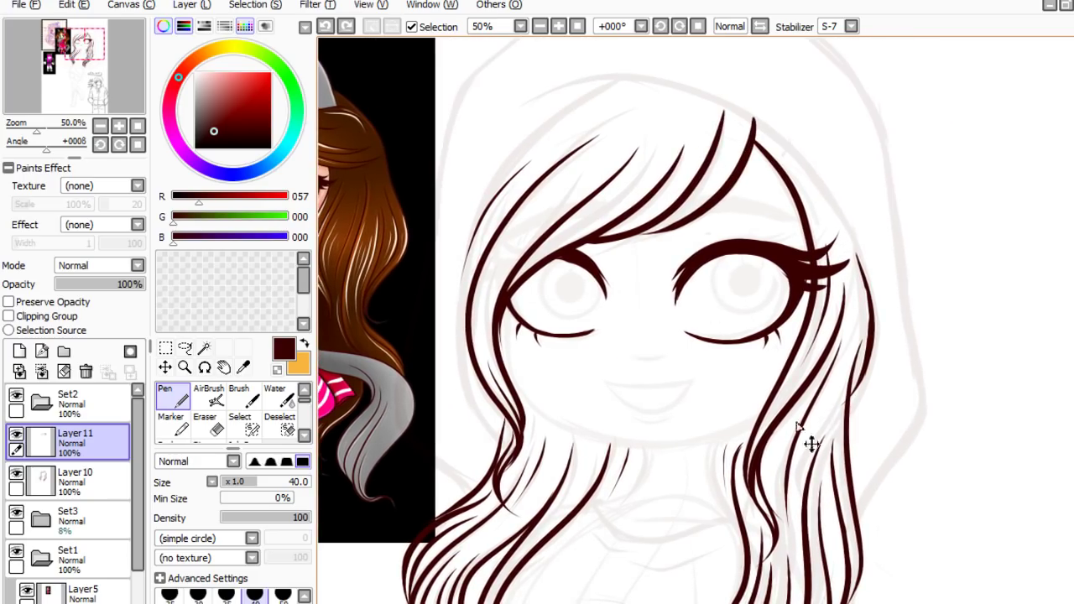
left_click_drag(620, 355, 660, 356)
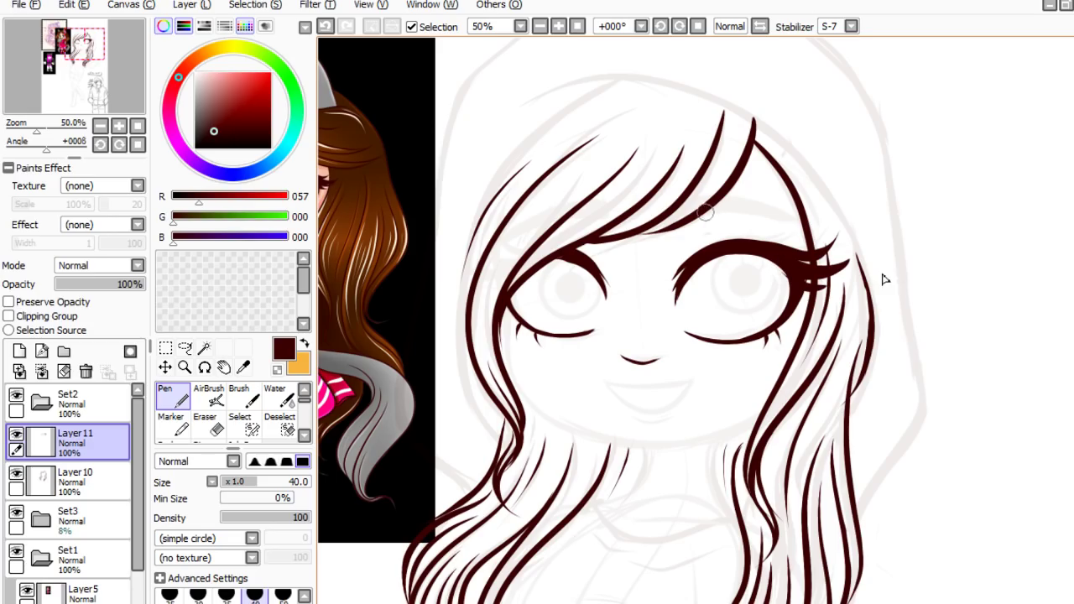
- Try inking a thick arched eyebrow above the larger eye, from the fringe to the side hair strand, with the Pen at size 40
mouse_move(696, 211)
left_mouse_down()
mouse_move(791, 225)
mouse_move(712, 205)
mouse_move(721, 199)
mouse_move(797, 223)
left_mouse_up()
key("ctrl+z")
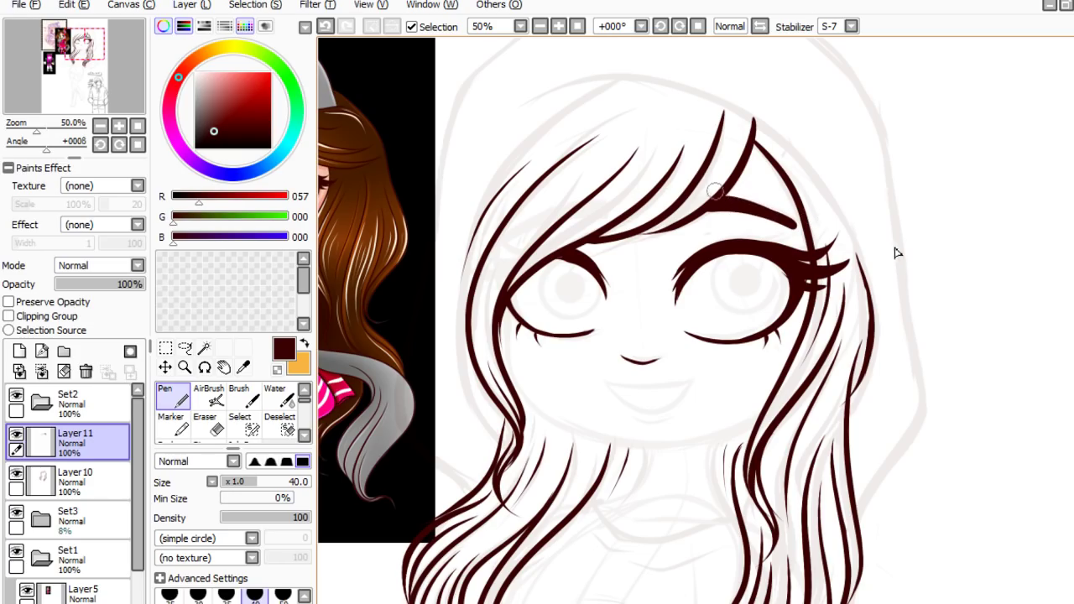
mouse_move(793, 223)
left_mouse_down()
mouse_move(719, 193)
mouse_move(774, 209)
left_mouse_up()
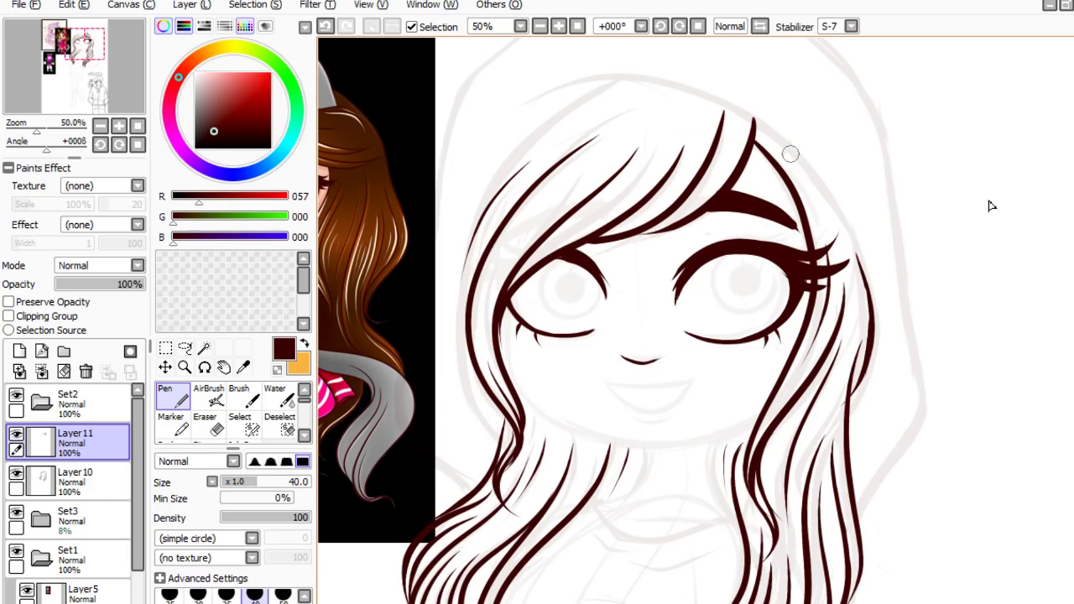
key("e")
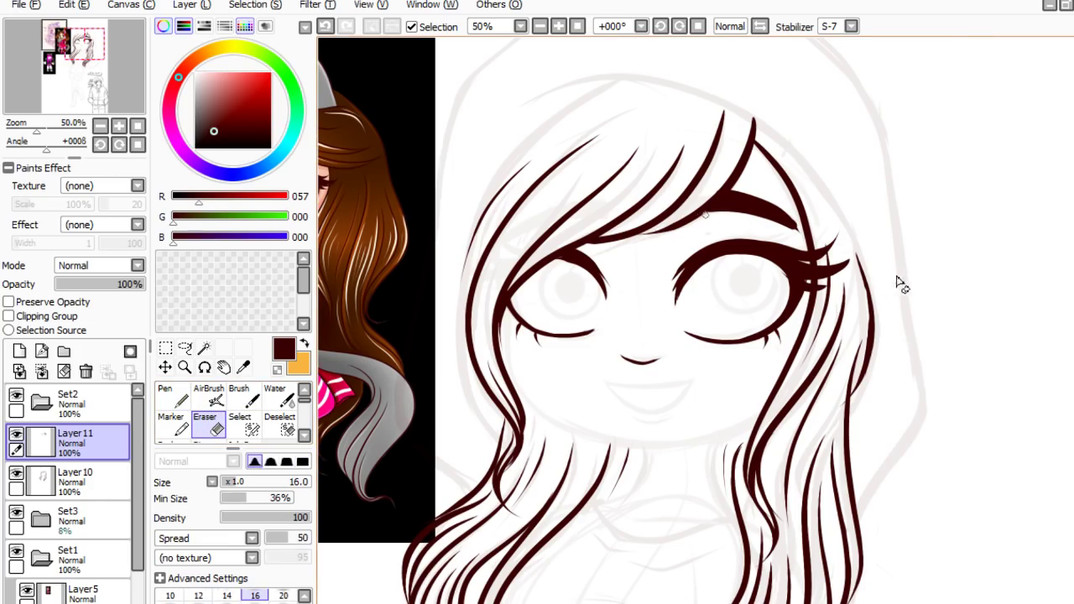
left_click_drag(720, 214, 770, 225)
key("ctrl+z")
key("n")
left_click_drag(714, 202, 795, 221)
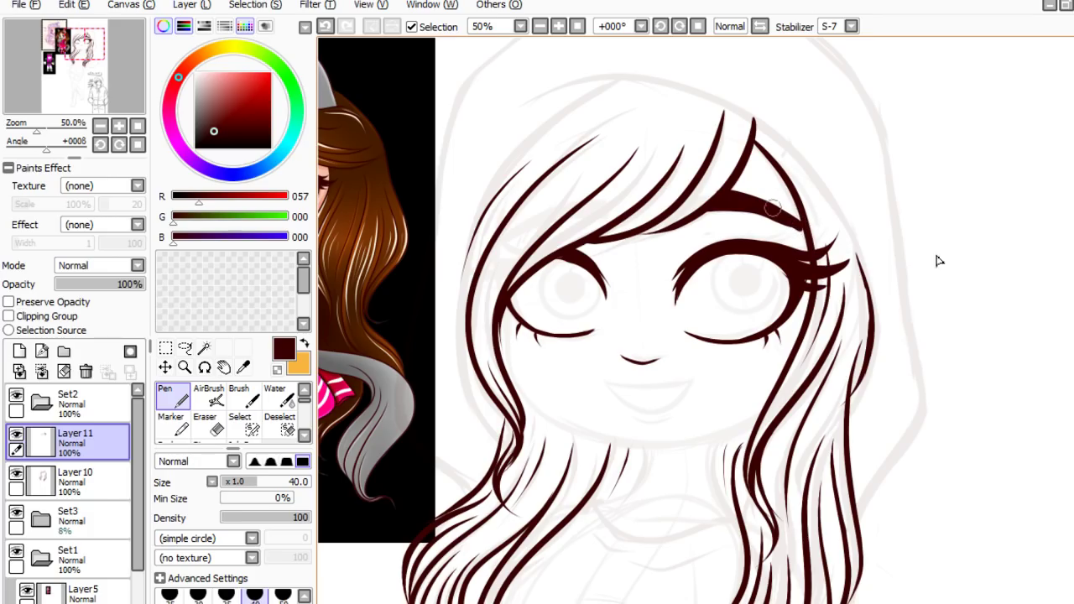
mouse_move(718, 191)
left_mouse_down()
mouse_move(785, 212)
mouse_move(815, 205)
left_mouse_up()
- Erase the whole inked eyebrow above the larger eye
key("e")
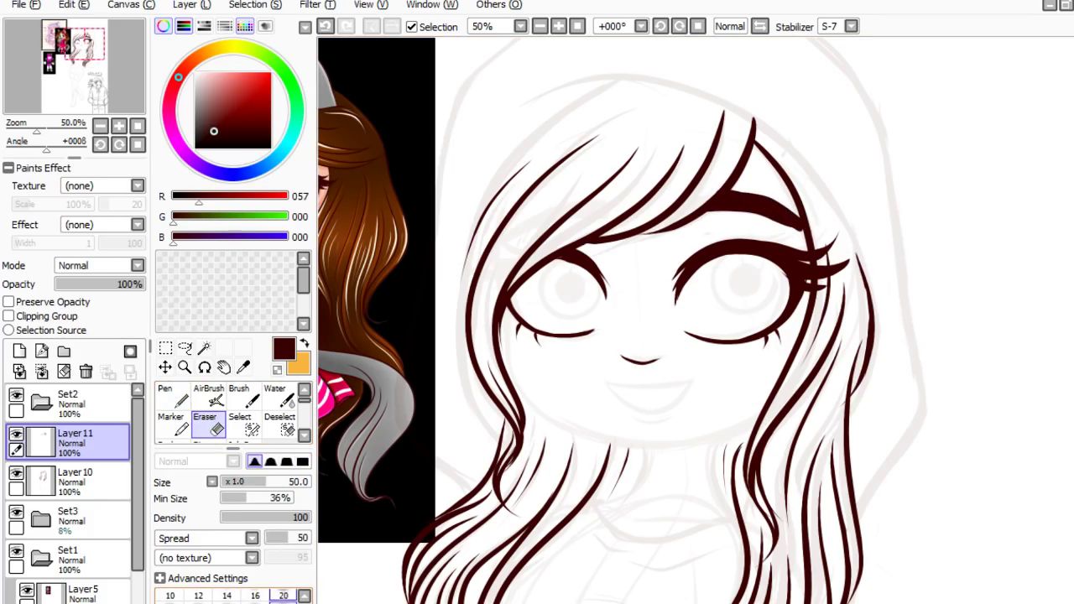
mouse_move(804, 220)
left_mouse_down()
mouse_move(726, 199)
mouse_move(803, 221)
left_mouse_up()
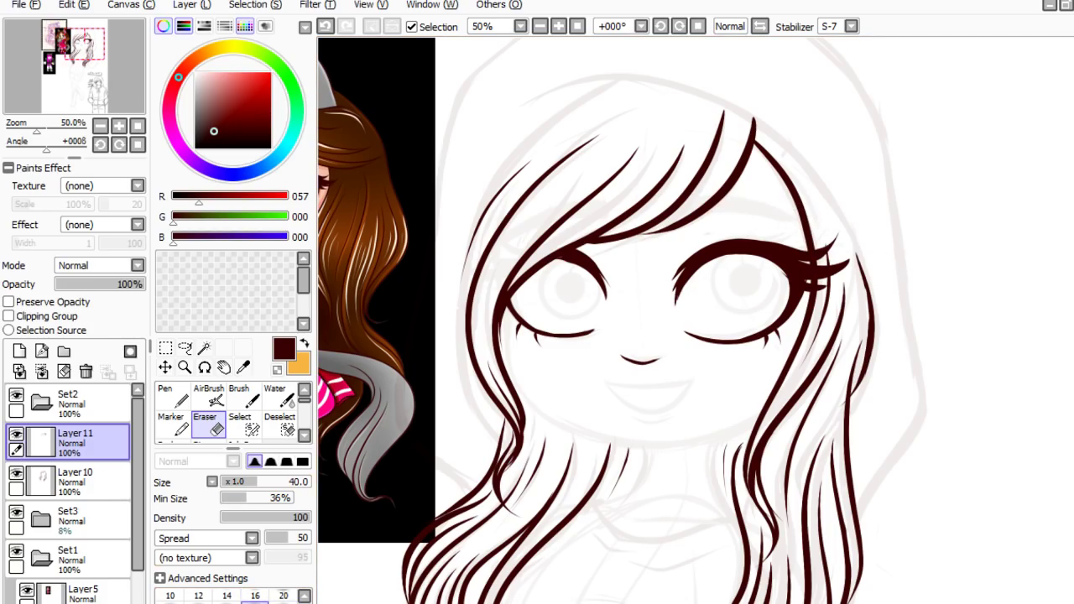
- Try several arched eyebrow shapes above the larger eye with the Pen at size 40, undoing each stroke
scroll(690, 199, "down", 1)
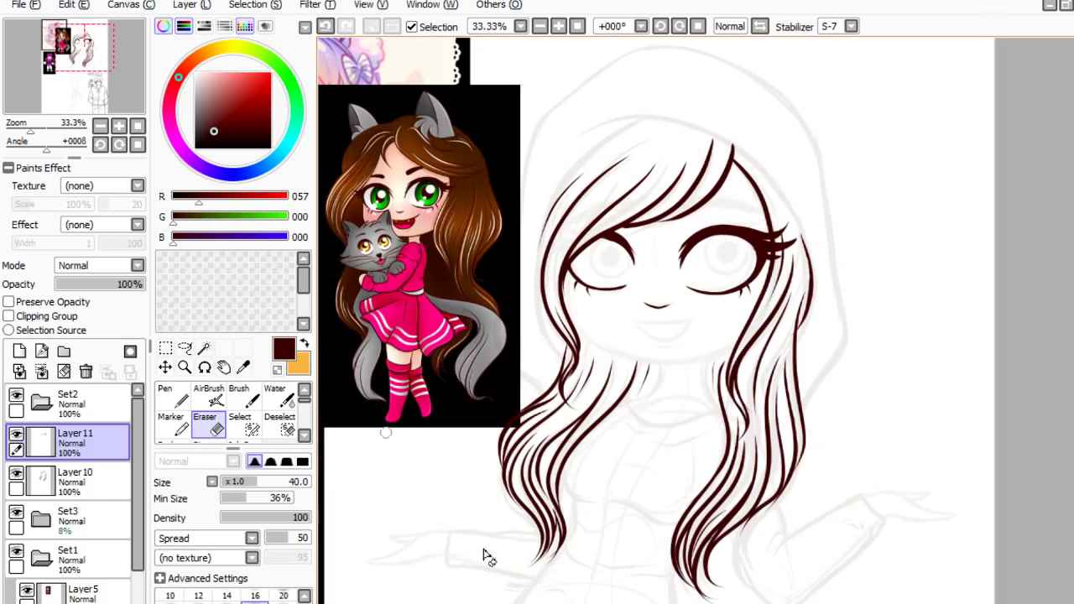
scroll(848, 390, "down", 1)
scroll(873, 361, "up", 2)
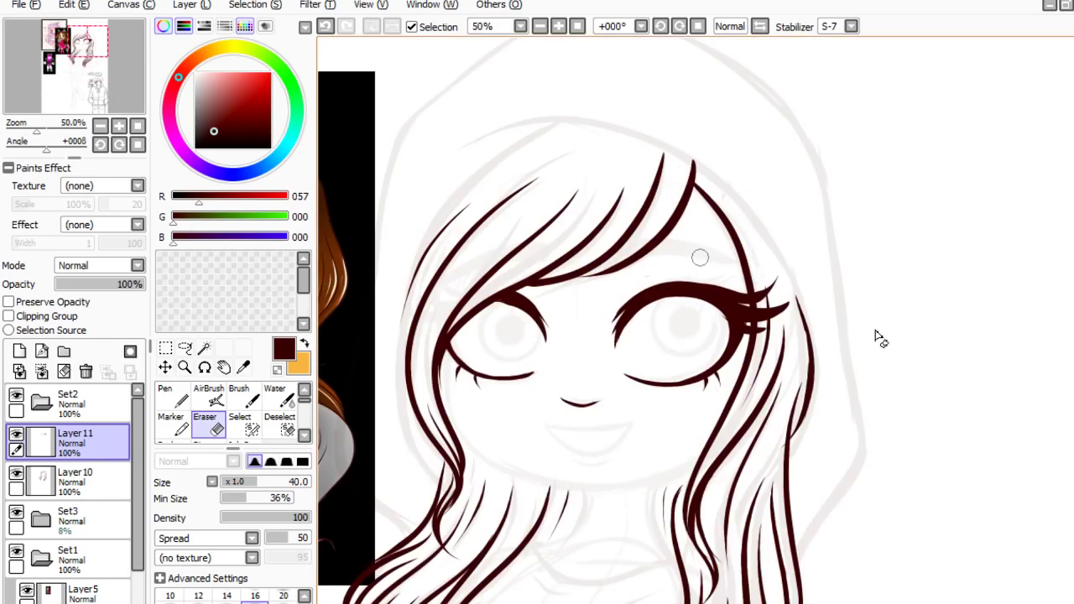
key("n")
mouse_move(642, 247)
left_mouse_down()
mouse_move(686, 263)
mouse_move(737, 255)
left_mouse_up()
key("ctrl+z")
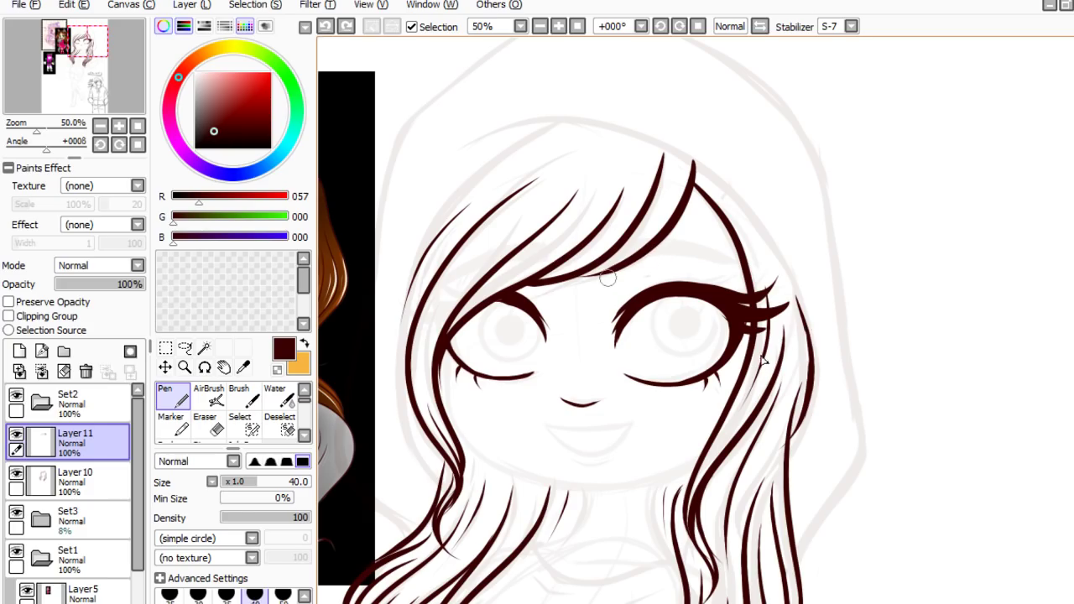
mouse_move(596, 286)
left_mouse_down()
mouse_move(680, 246)
mouse_move(735, 234)
left_mouse_up()
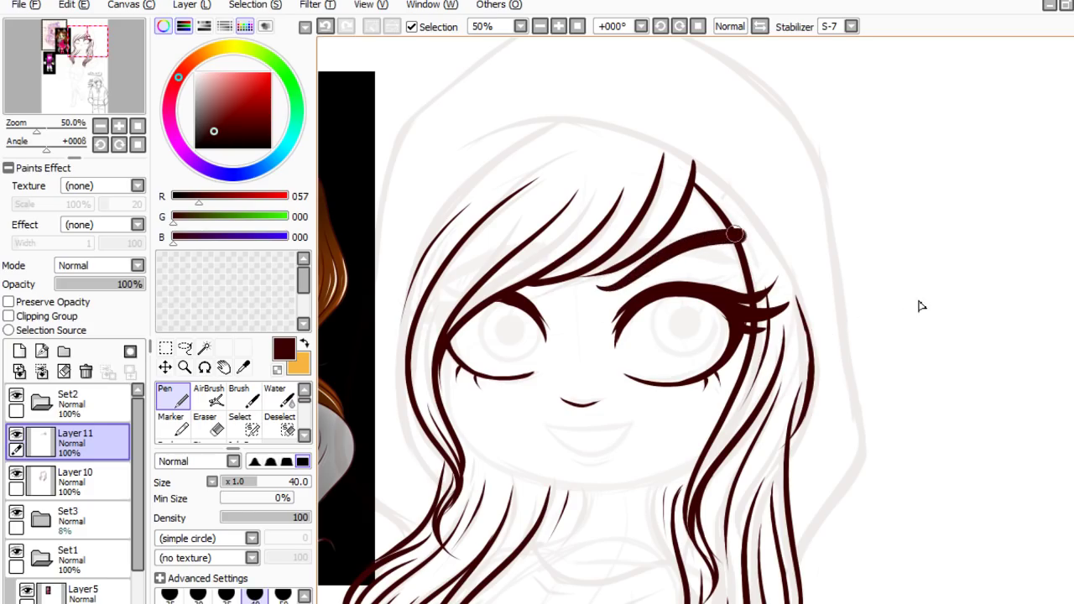
key("ctrl+z")
mouse_move(607, 280)
left_mouse_down()
mouse_move(697, 241)
mouse_move(749, 261)
left_mouse_up()
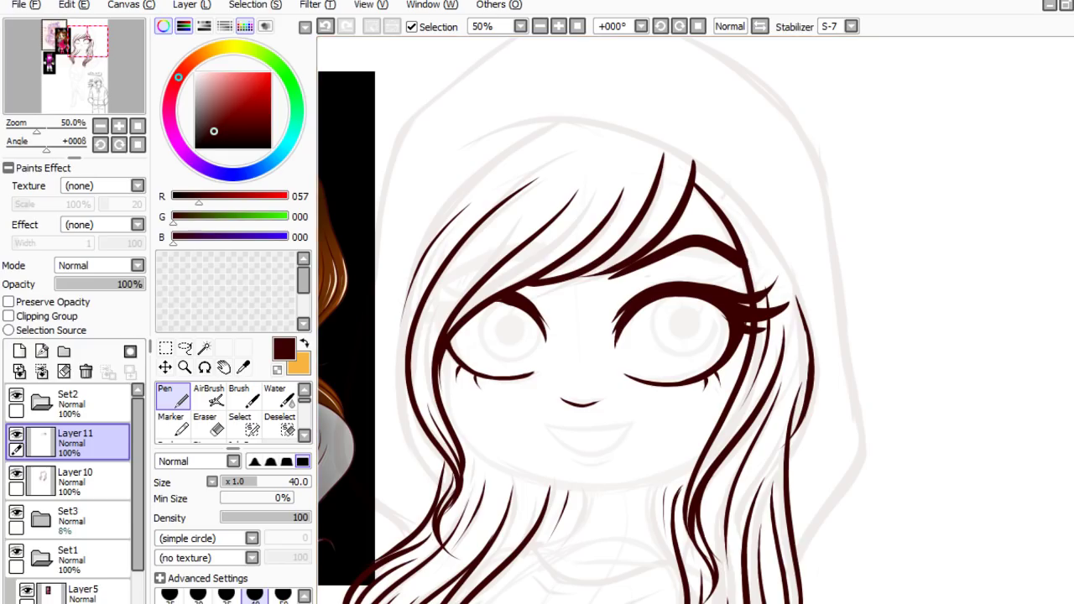
key("ctrl+z")
mouse_move(644, 253)
left_mouse_down()
mouse_move(690, 249)
mouse_move(735, 267)
left_mouse_up()
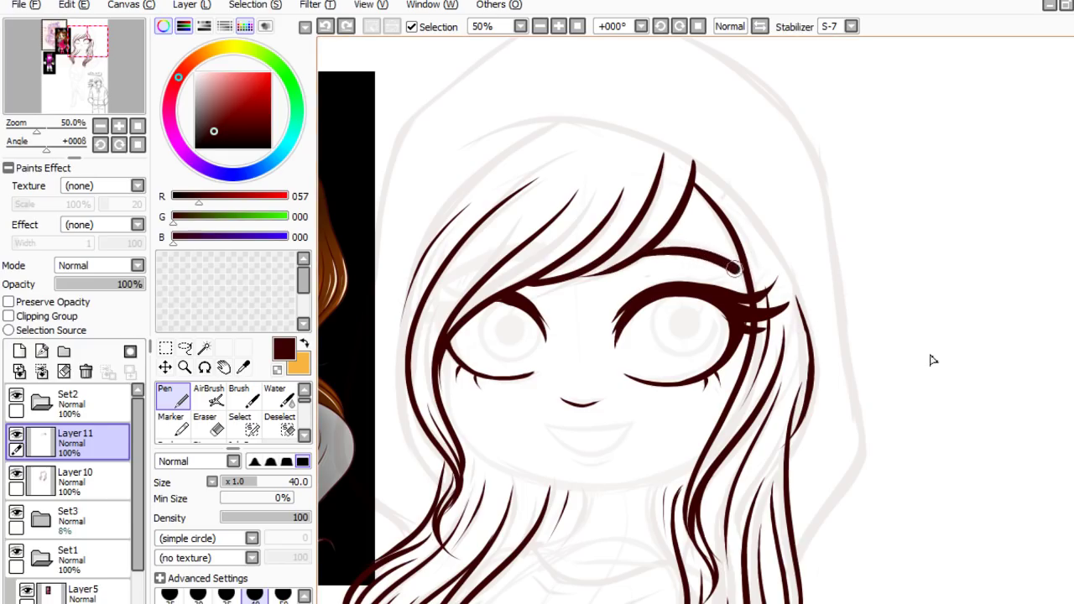
key("ctrl+z")
- Ink a thick, gently arched eyebrow above the larger eye from the fringe to the side hair strand, filling it with overlapping strokes
mouse_move(644, 253)
left_mouse_down()
mouse_move(690, 252)
mouse_move(745, 270)
left_mouse_up()
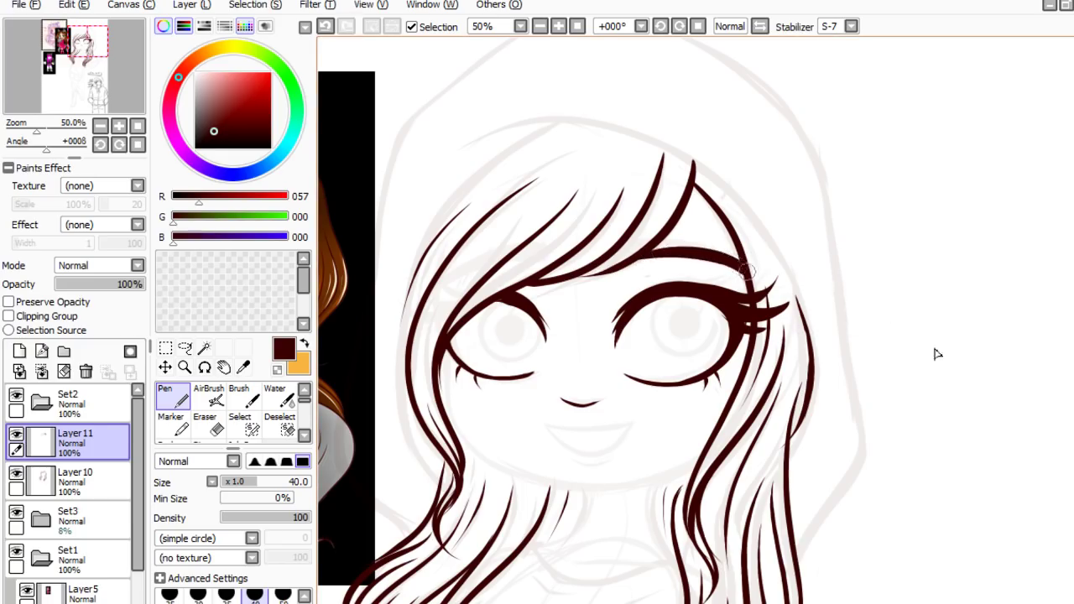
mouse_move(643, 250)
left_mouse_down()
mouse_move(684, 243)
mouse_move(749, 267)
left_mouse_up()
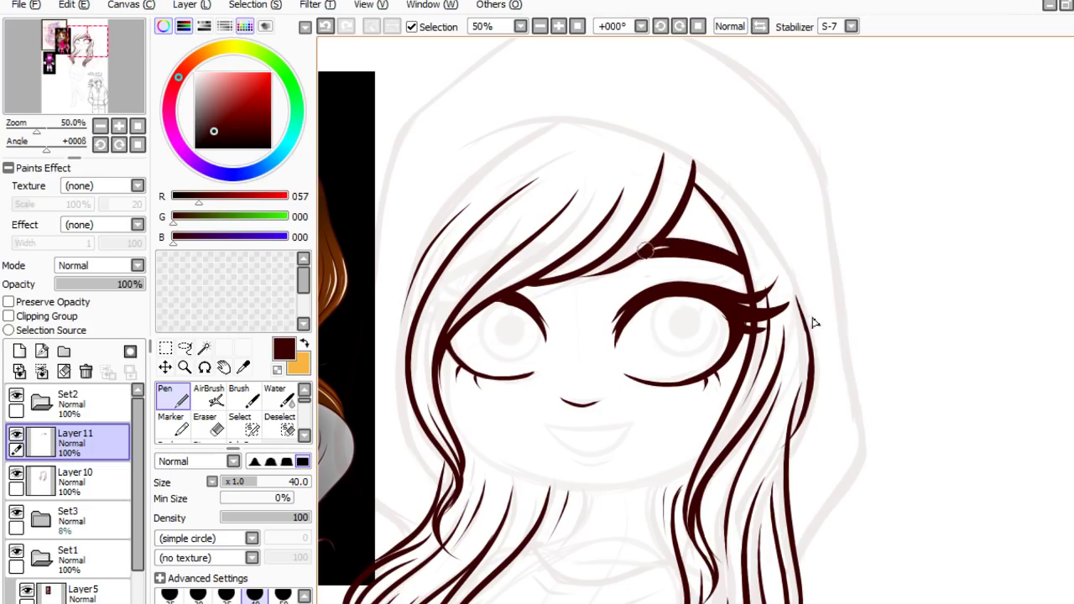
left_click_drag(655, 242, 745, 265)
key("e")
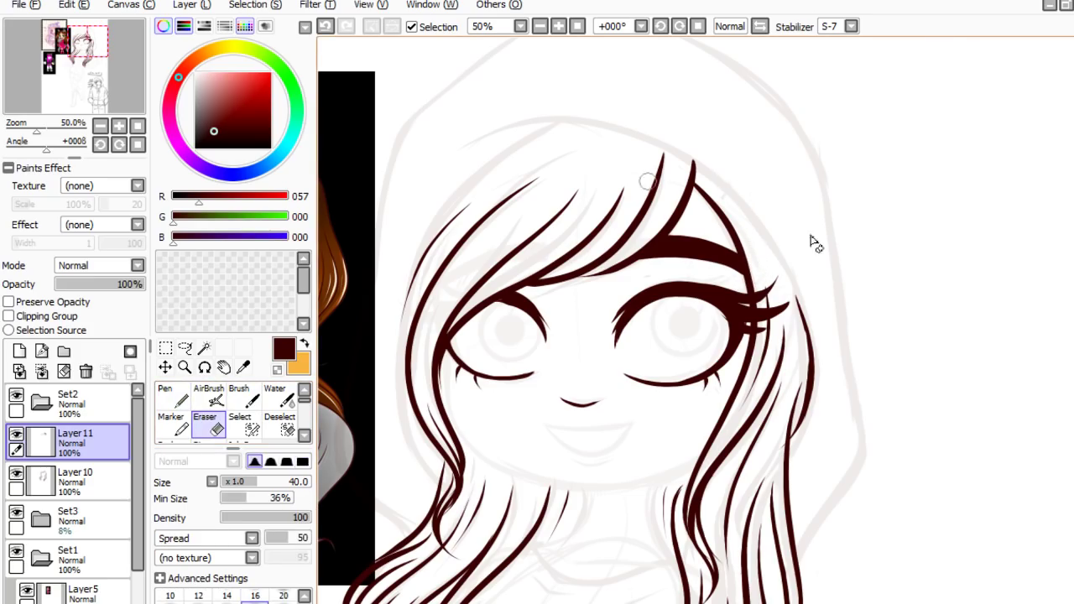
scroll(722, 306, "down", 5)
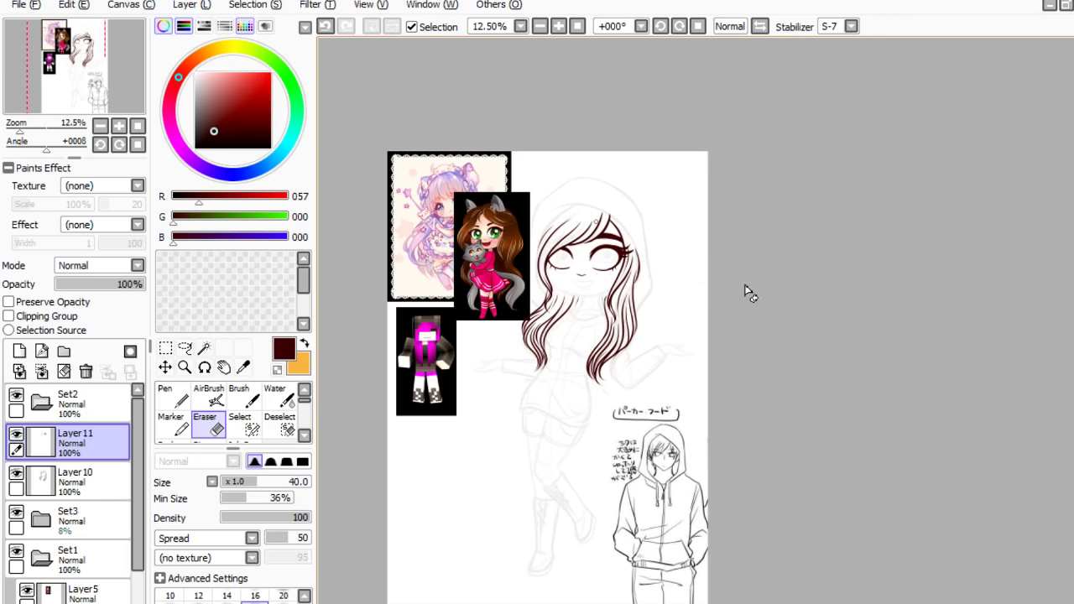
scroll(733, 326, "up", 4)
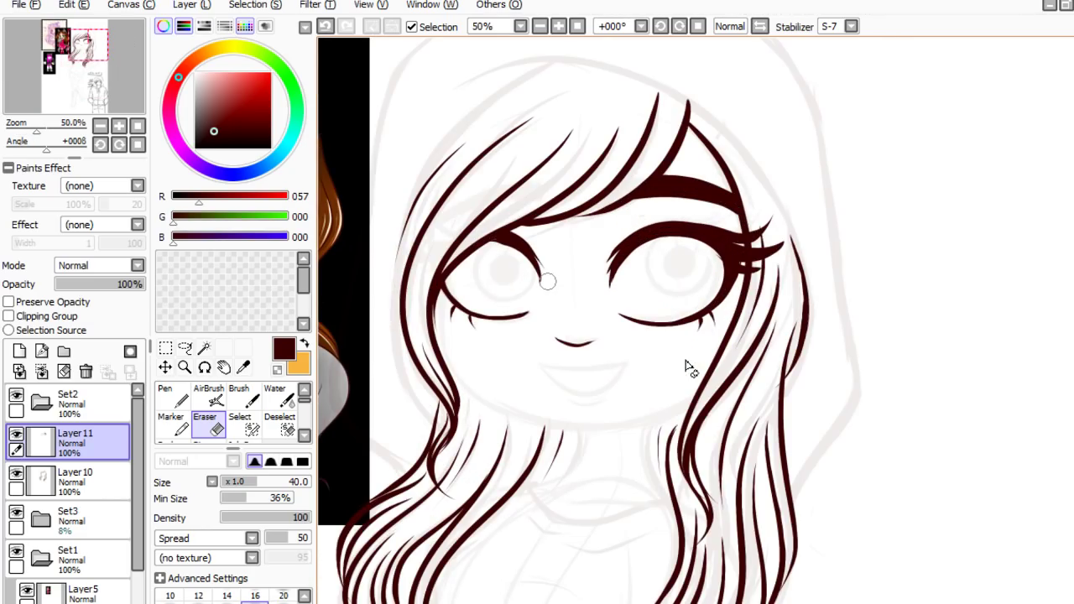
- Ink the mouth's upper line with the Pen as a shallow downward-bowed curve, redrawing it until it follows the sketched smile
left_click(181, 391)
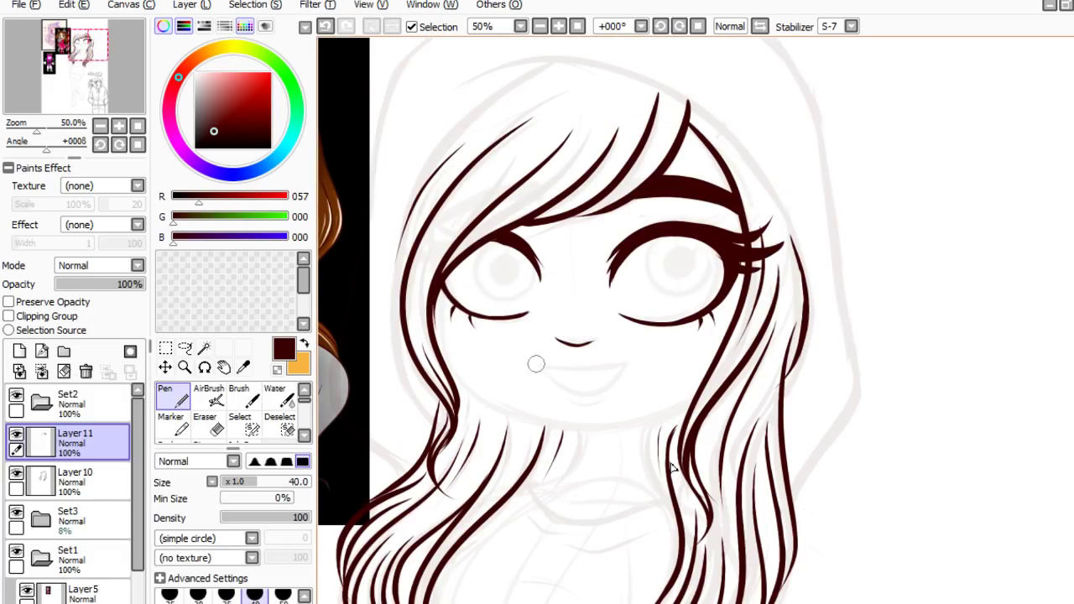
mouse_move(536, 364)
left_mouse_down()
mouse_move(563, 371)
mouse_move(575, 357)
mouse_move(619, 359)
left_mouse_up()
key("ctrl+z")
key("ctrl+z")
mouse_move(540, 362)
left_mouse_down()
mouse_move(590, 377)
mouse_move(619, 361)
left_mouse_up()
key("ctrl+z")
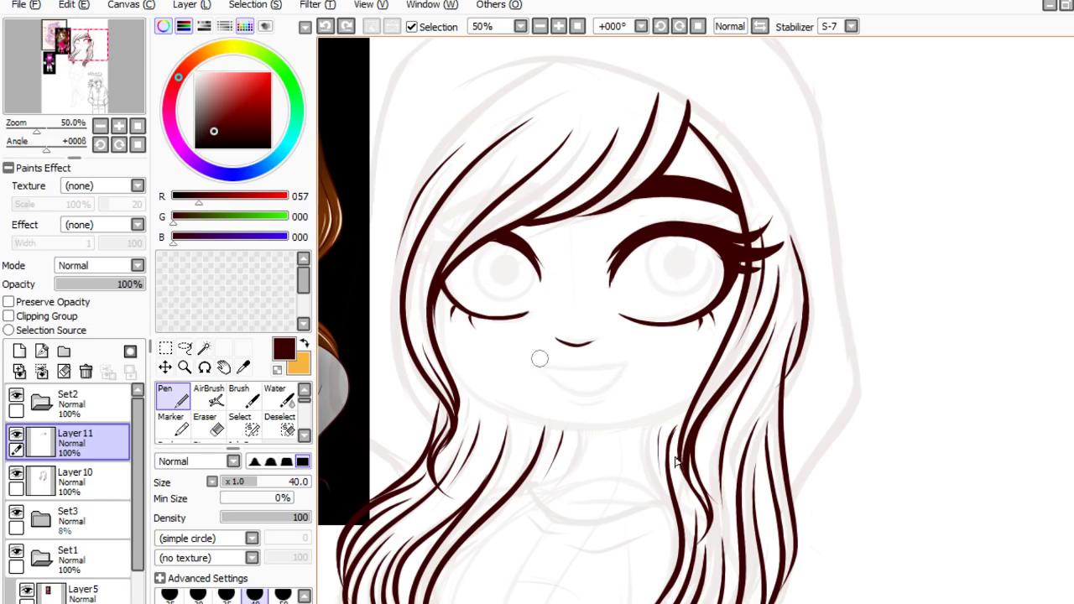
mouse_move(540, 359)
left_mouse_down()
mouse_move(591, 378)
mouse_move(634, 359)
left_mouse_up()
key("ctrl+z")
mouse_move(535, 358)
left_mouse_down()
mouse_move(587, 376)
mouse_move(626, 365)
left_mouse_up()
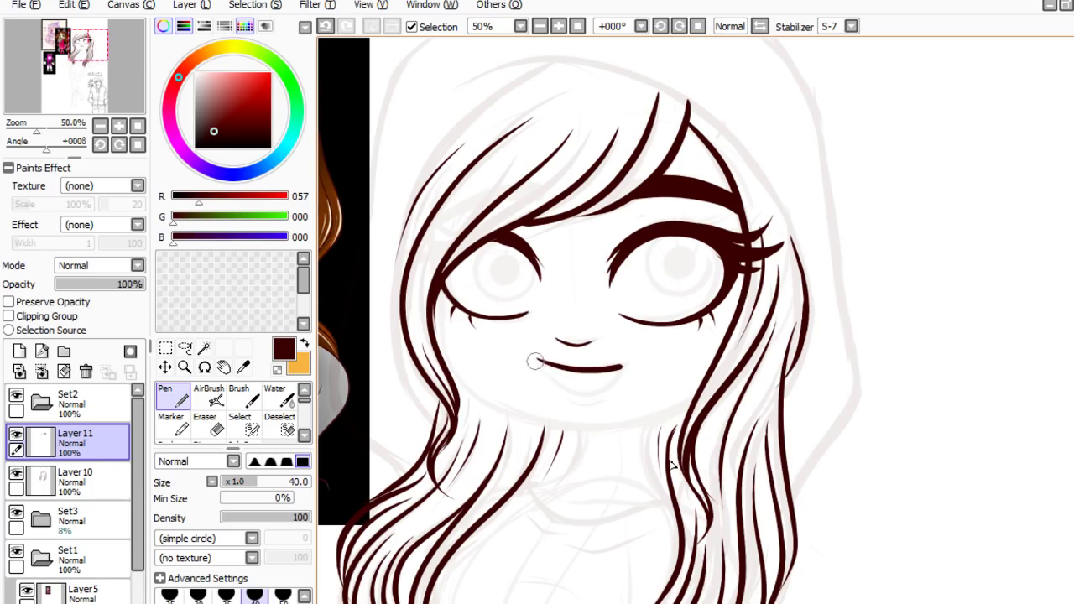
- Ink the deeper lower curve of the open smile from corner to corner, redrawing it once to close the mouth shape
mouse_move(542, 366)
left_mouse_down()
mouse_move(576, 396)
mouse_move(611, 386)
mouse_move(628, 366)
left_mouse_up()
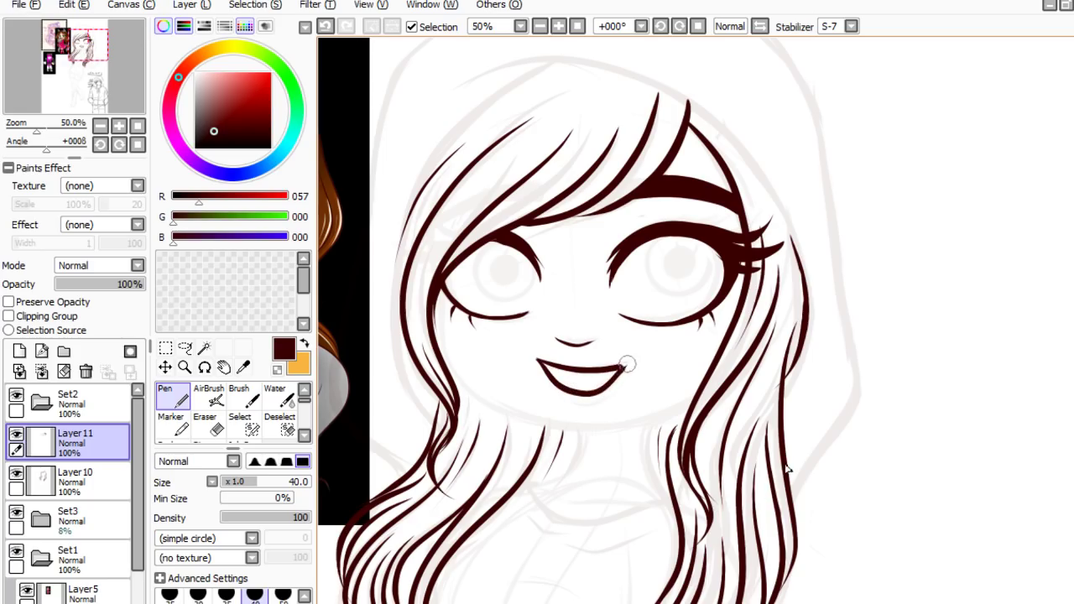
key("ctrl+z")
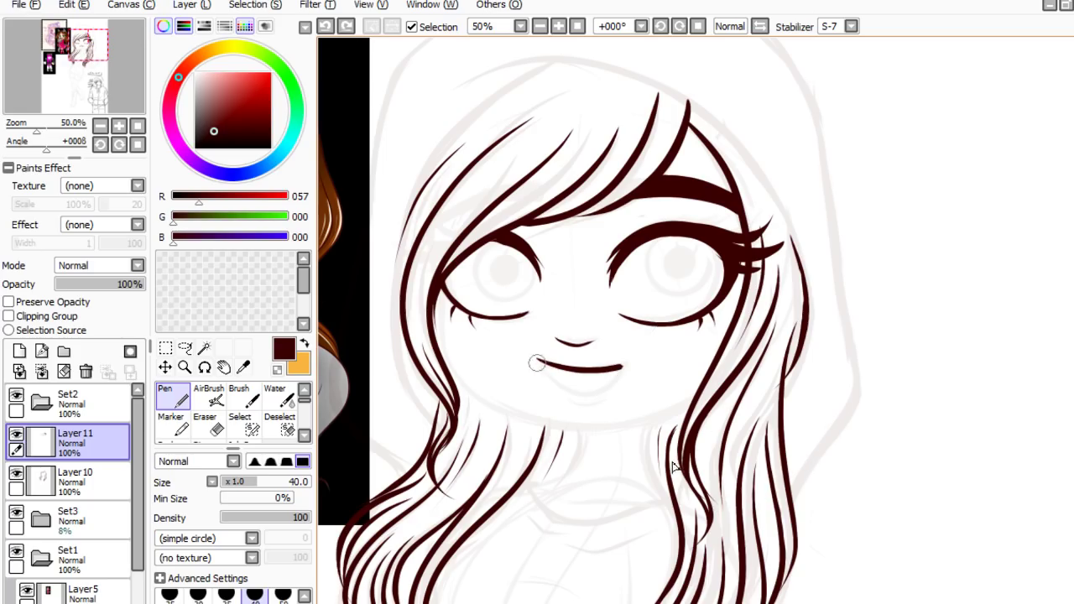
mouse_move(538, 361)
left_mouse_down()
mouse_move(560, 394)
mouse_move(597, 398)
mouse_move(626, 364)
left_mouse_up()
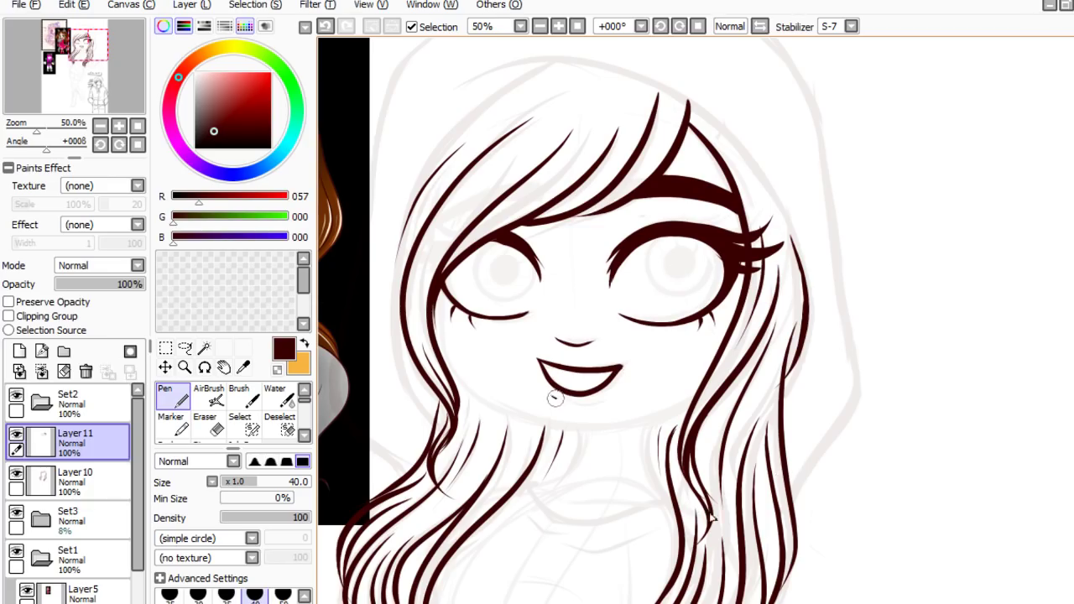
- Ink a short curved lower-lip line just beneath the mouth and check the face as a whole
left_click_drag(556, 399, 595, 402)
key("ctrl+z")
scroll(798, 447, "down", 4)
scroll(810, 344, "up", 2)
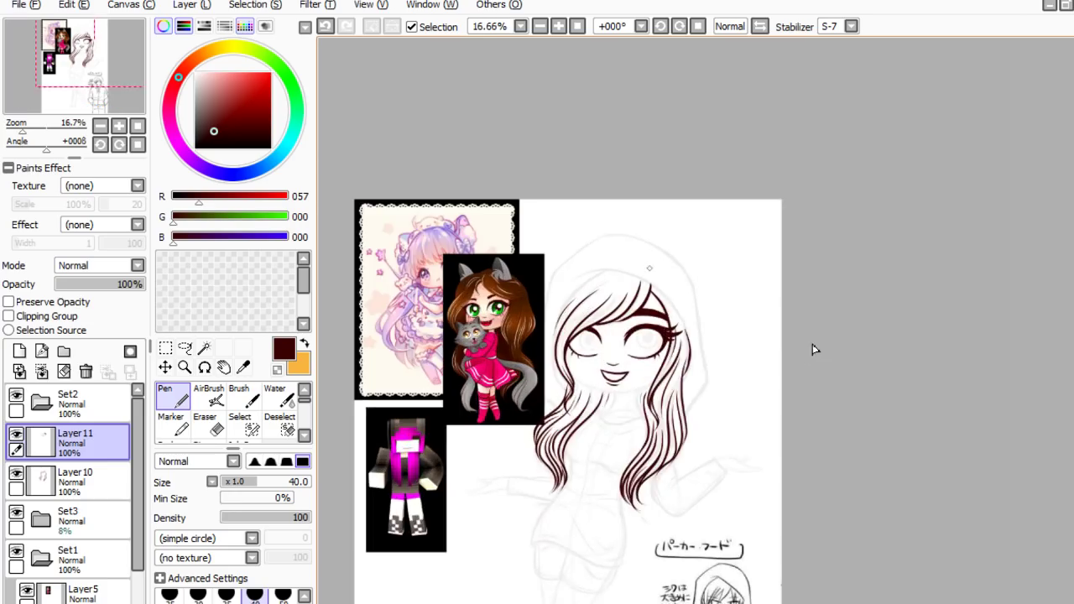
scroll(814, 369, "up", 1)
scroll(814, 432, "down", 1)
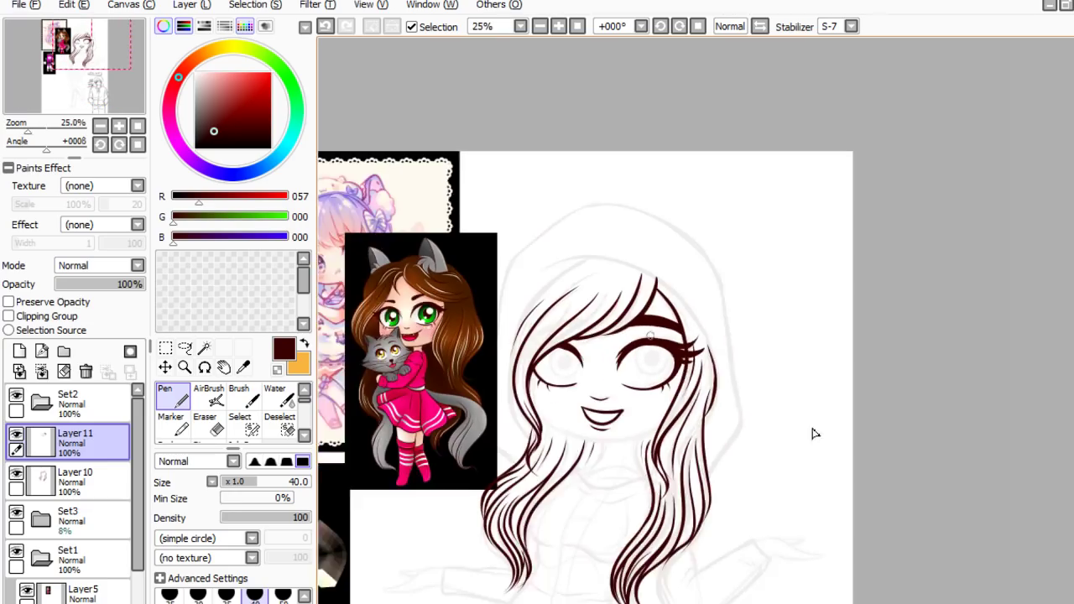
scroll(700, 476, "up", 1)
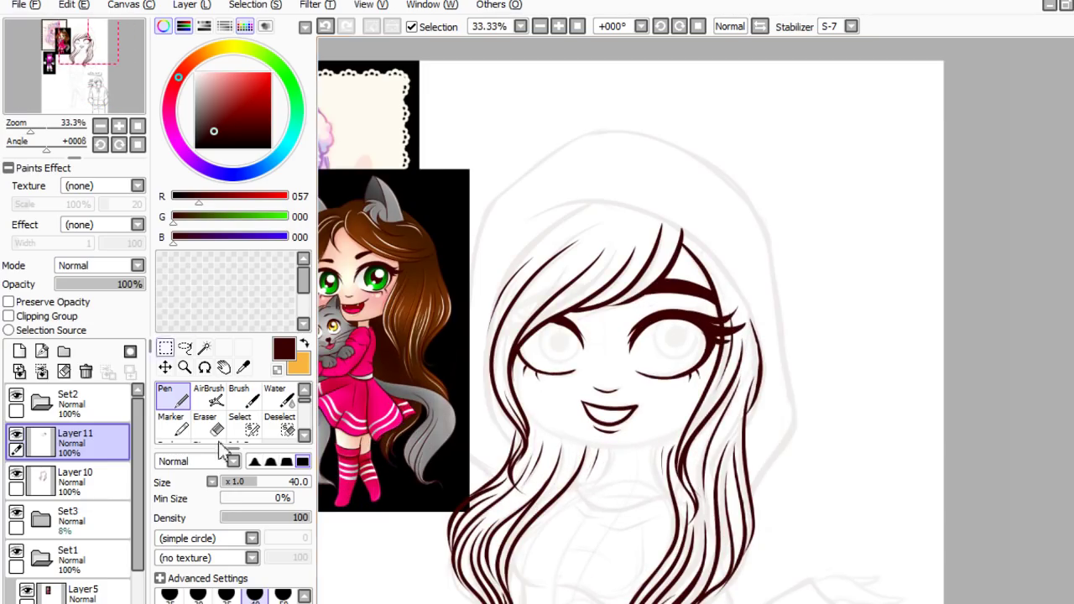
- Lasso the nose and mouth together, transform them to sit slightly higher toward the eyes, and apply the change
left_click(185, 348)
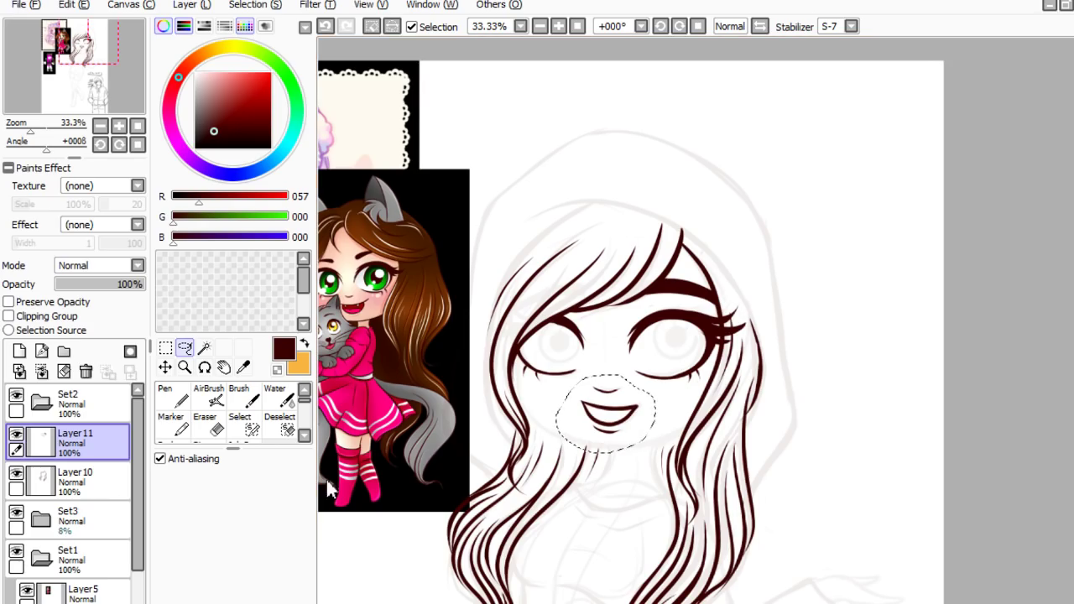
key("ctrl+t")
left_click_drag(838, 478, 820, 524)
key("Return")
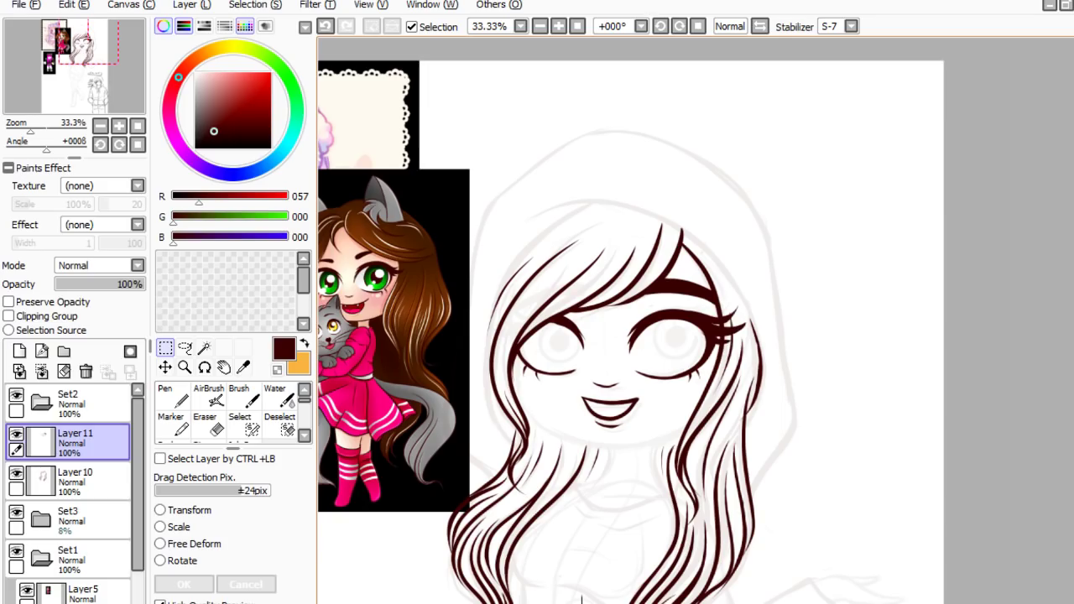
scroll(901, 439, "down", 2)
scroll(882, 455, "up", 1)
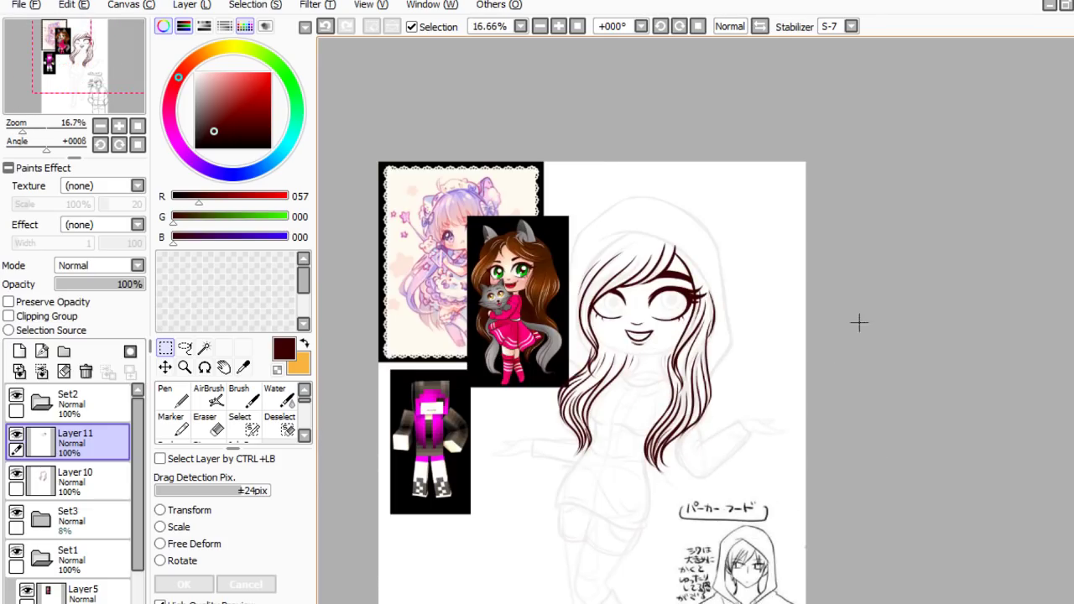
scroll(858, 322, "up", 3)
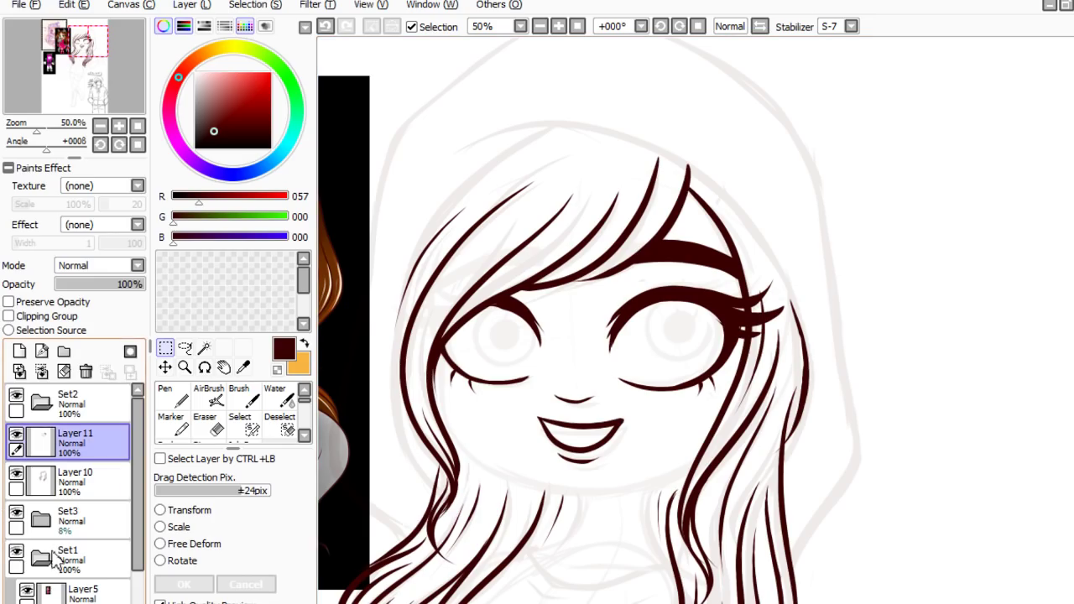
scroll(844, 317, "up", 1)
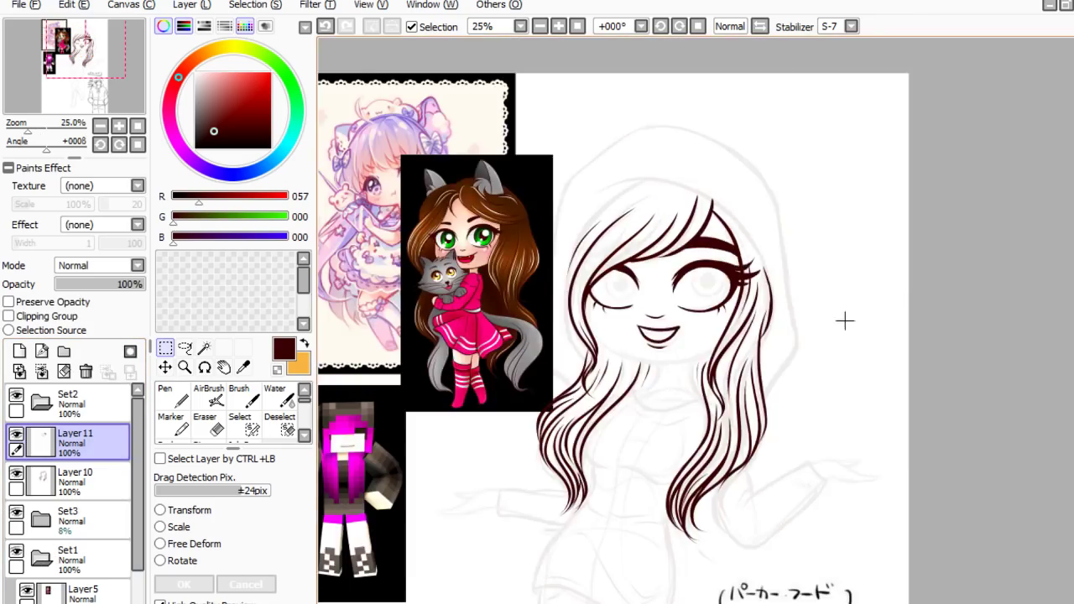
- Touch up the upper lid line of the eye beneath the hair fringe with the Pen at size 40
left_click(174, 396)
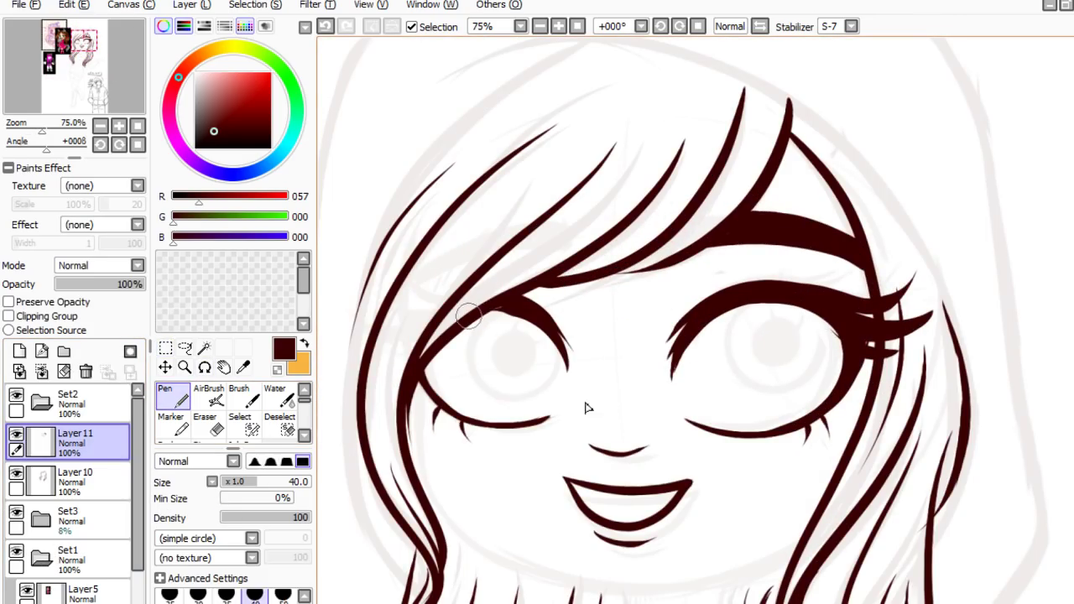
key("ctrl+z")
mouse_move(555, 342)
left_mouse_down()
mouse_move(486, 311)
mouse_move(511, 308)
left_mouse_up()
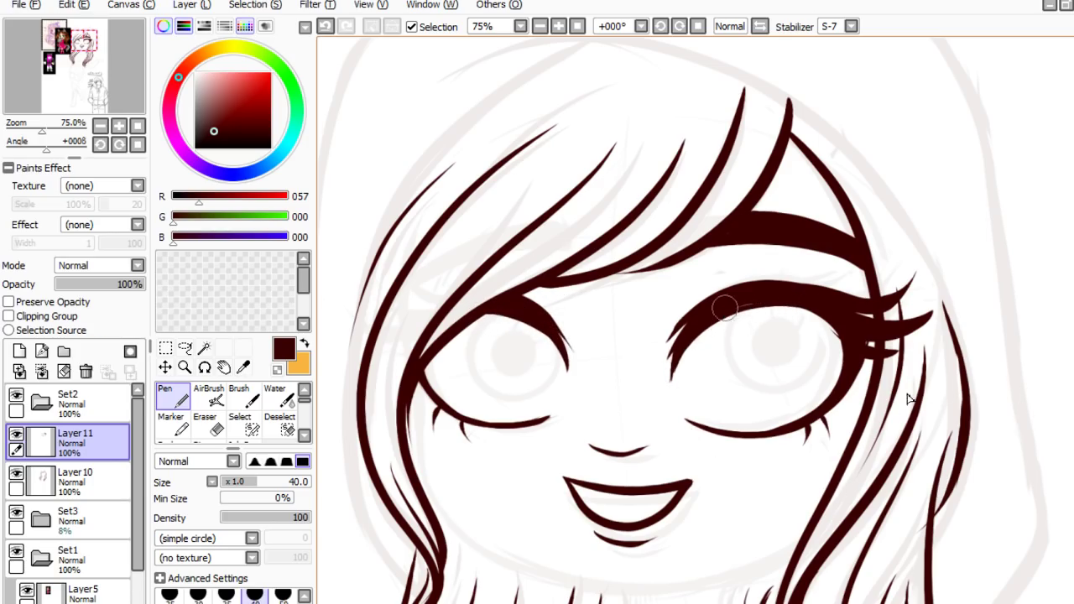
- Add a new layer above the face line art on Layer 11
scroll(823, 391, "down", 5)
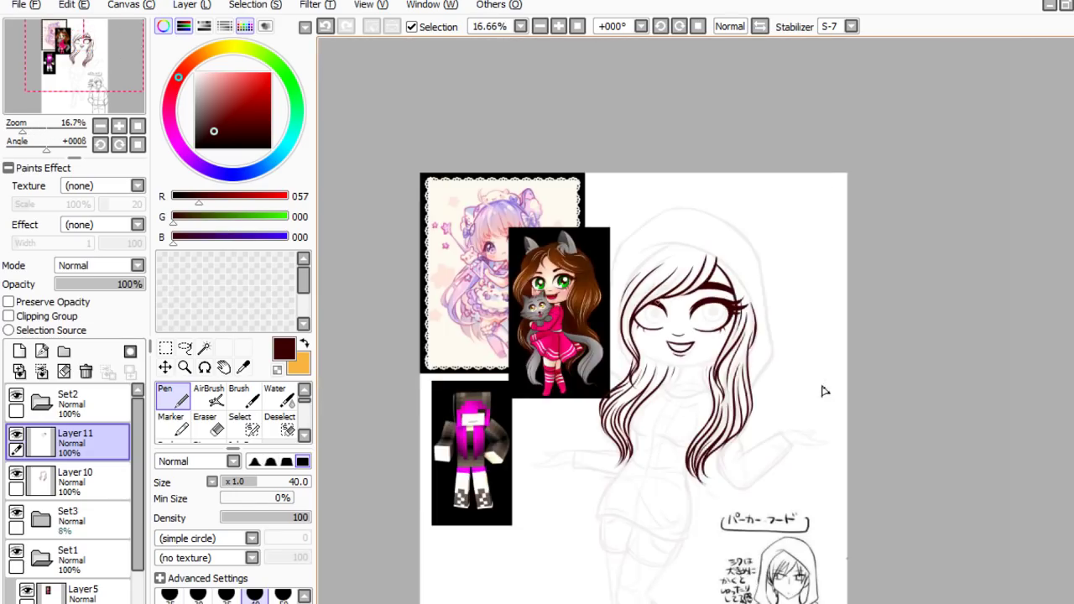
scroll(969, 386, "up", 1)
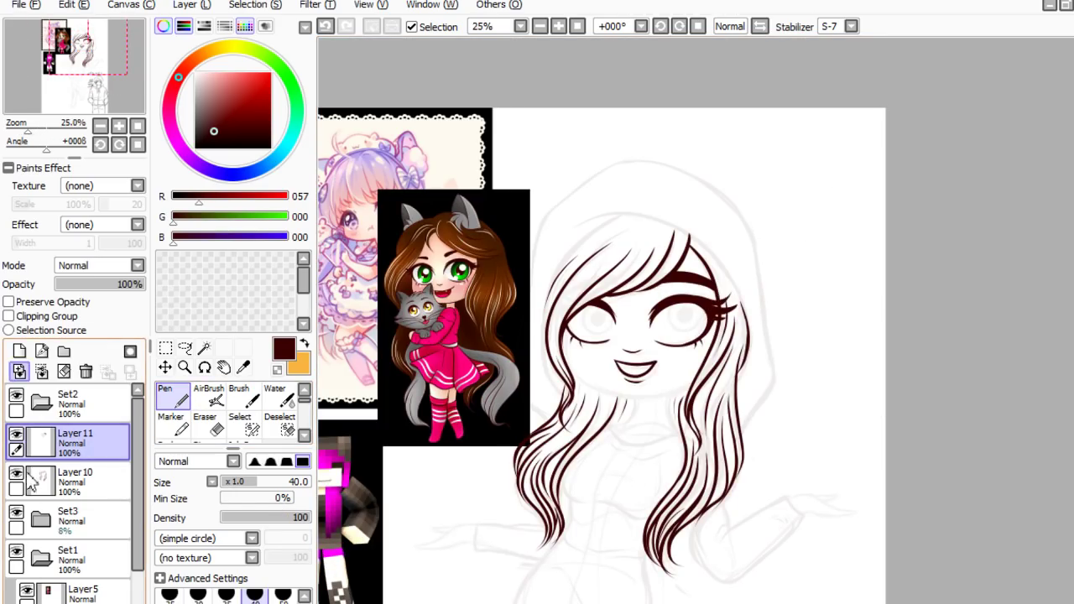
left_click(19, 350)
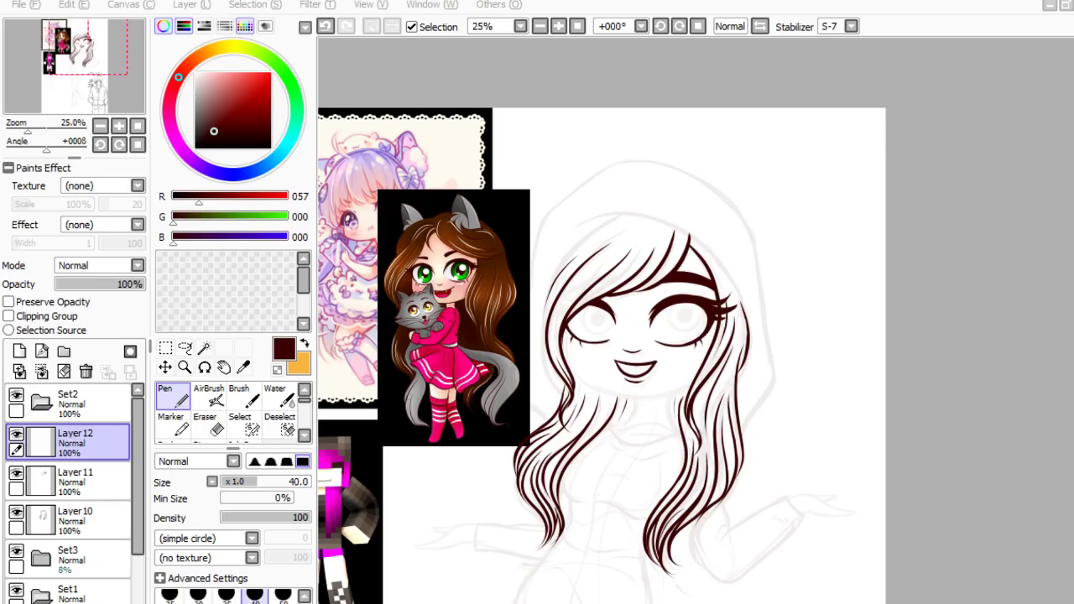
left_click(730, 2)
left_click(983, 3)
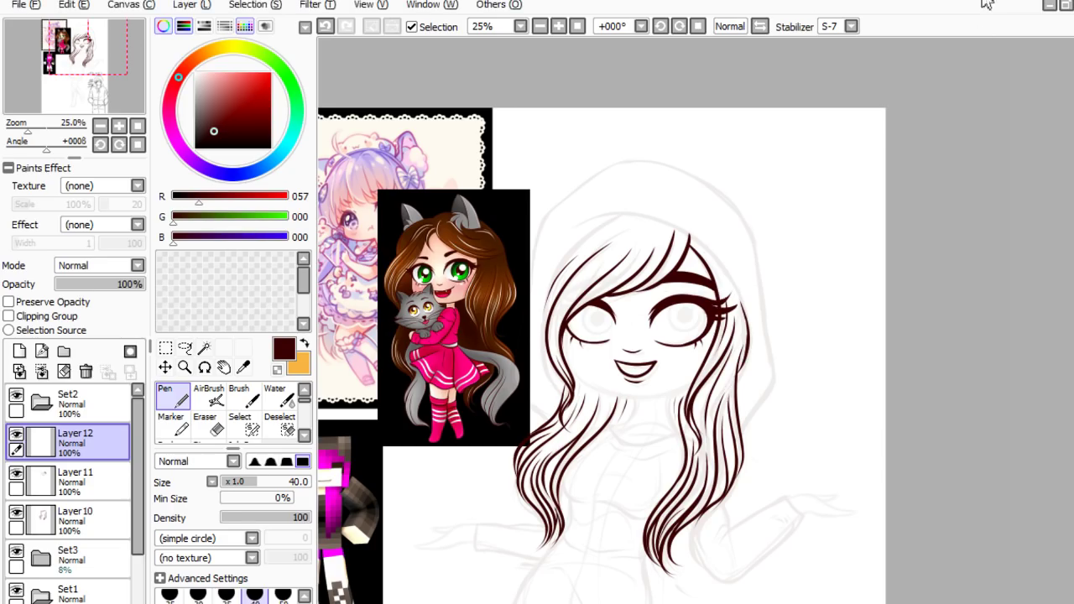
- Examine the eyebrow and eye line art on Layer 11 up close against the reference characters' faces
scroll(880, 378, "up", 2)
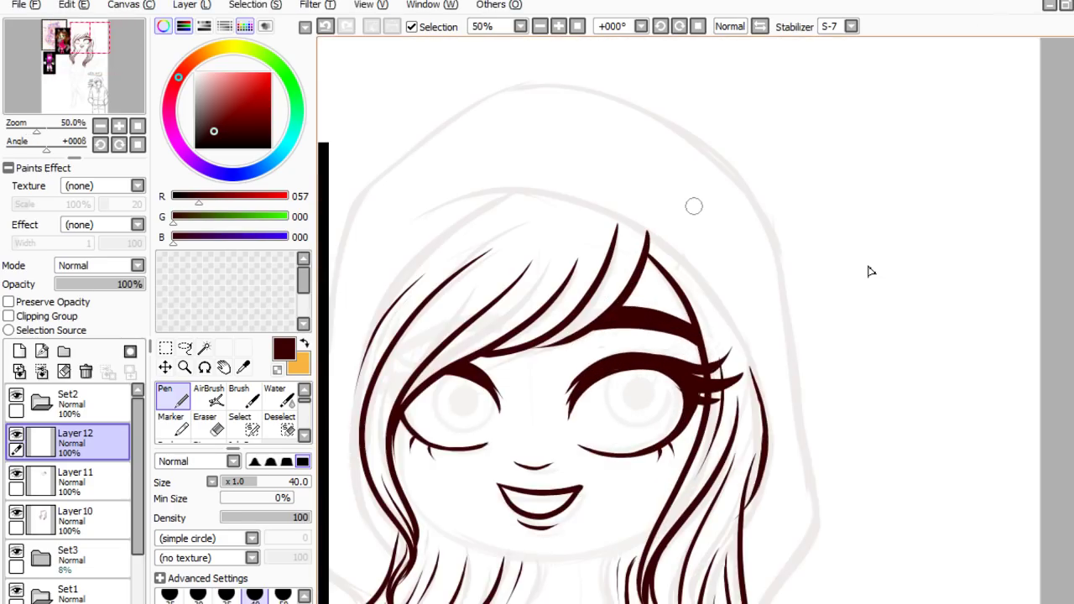
key("e")
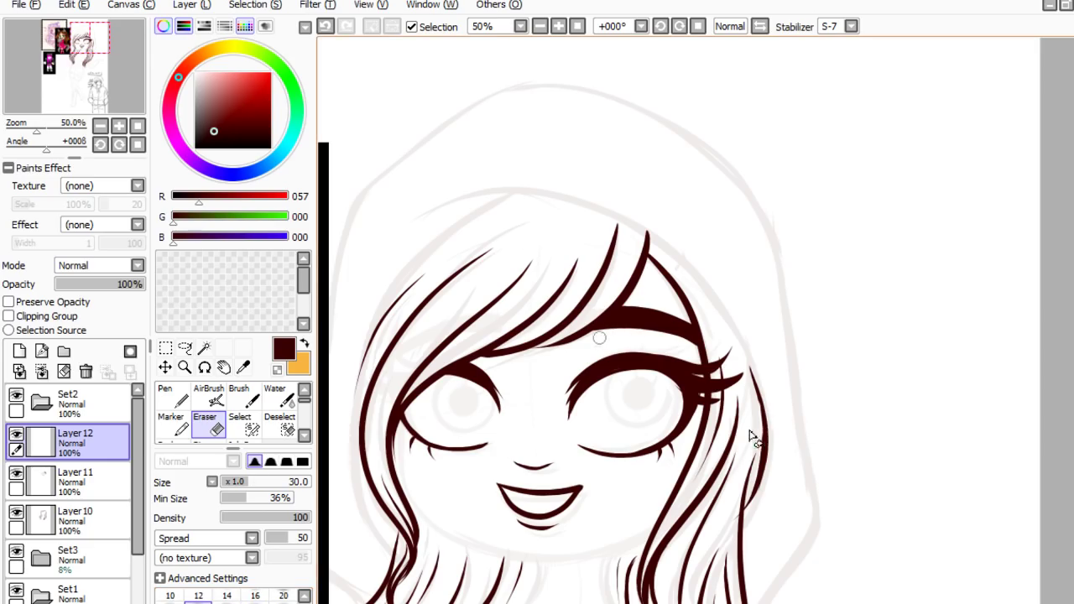
left_click(84, 482)
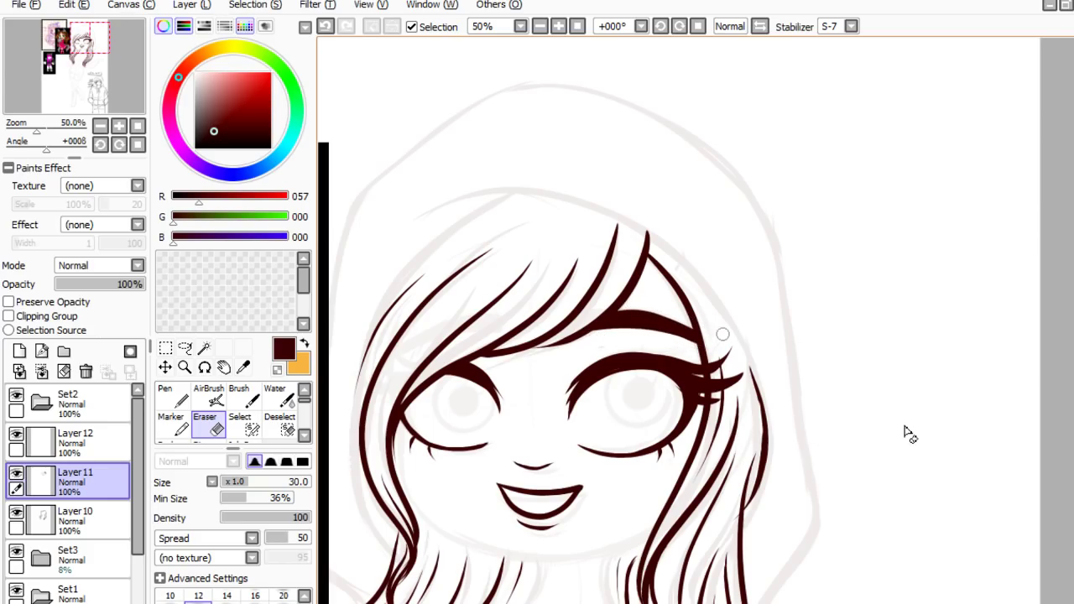
scroll(846, 356, "down", 3)
scroll(640, 385, "up", 4)
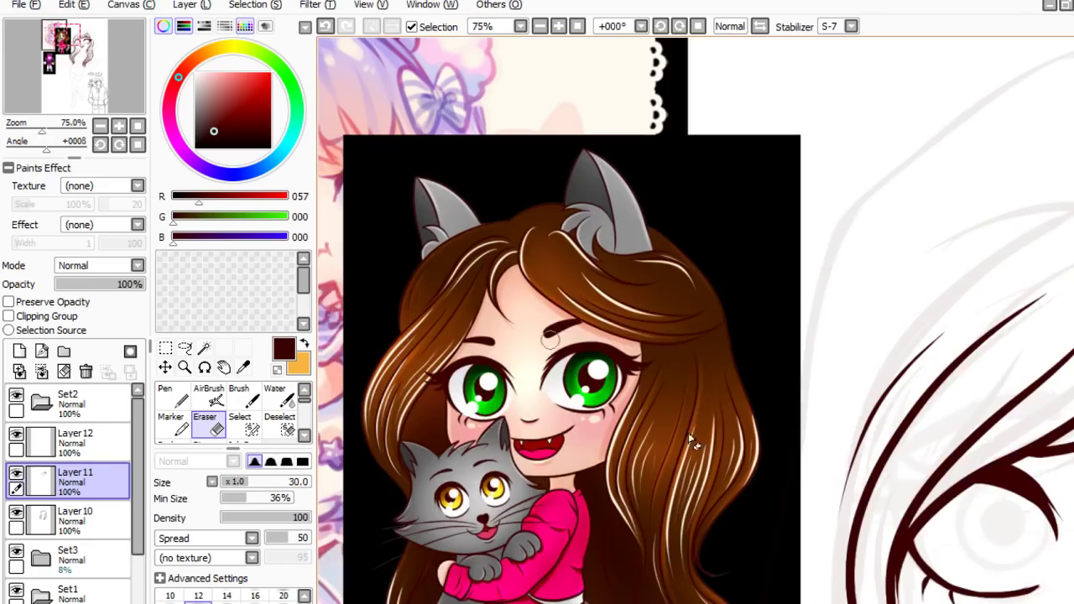
scroll(688, 432, "down", 3)
scroll(1008, 428, "up", 2)
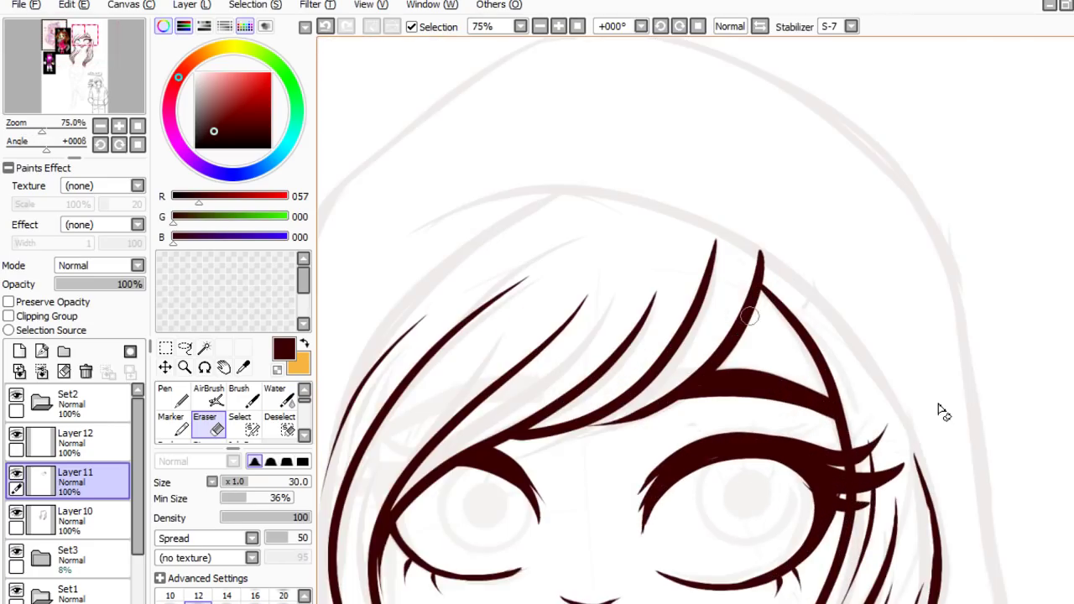
key("n")
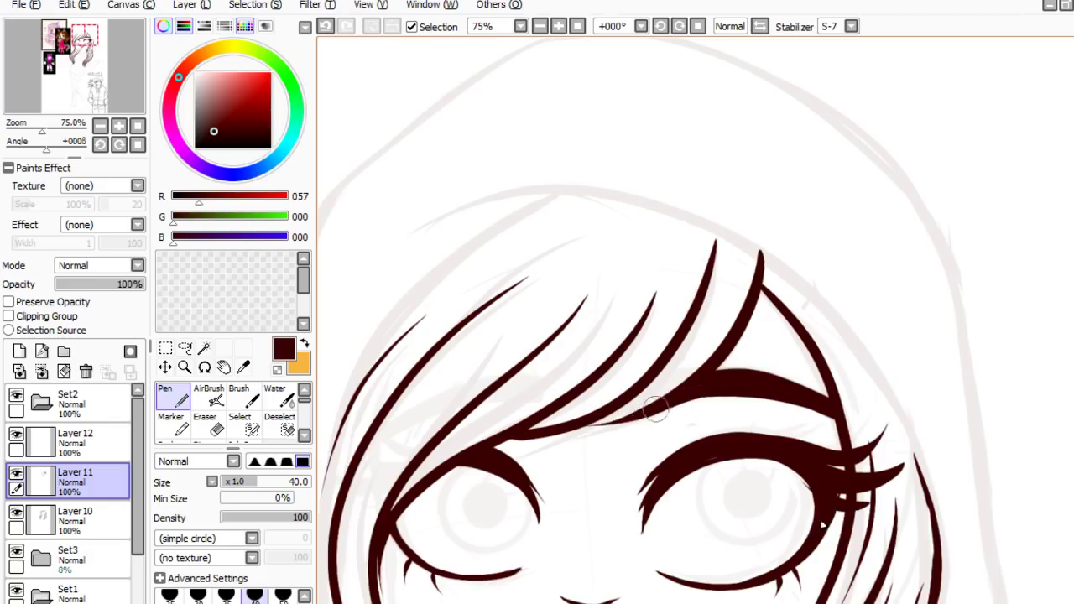
scroll(983, 450, "down", 5)
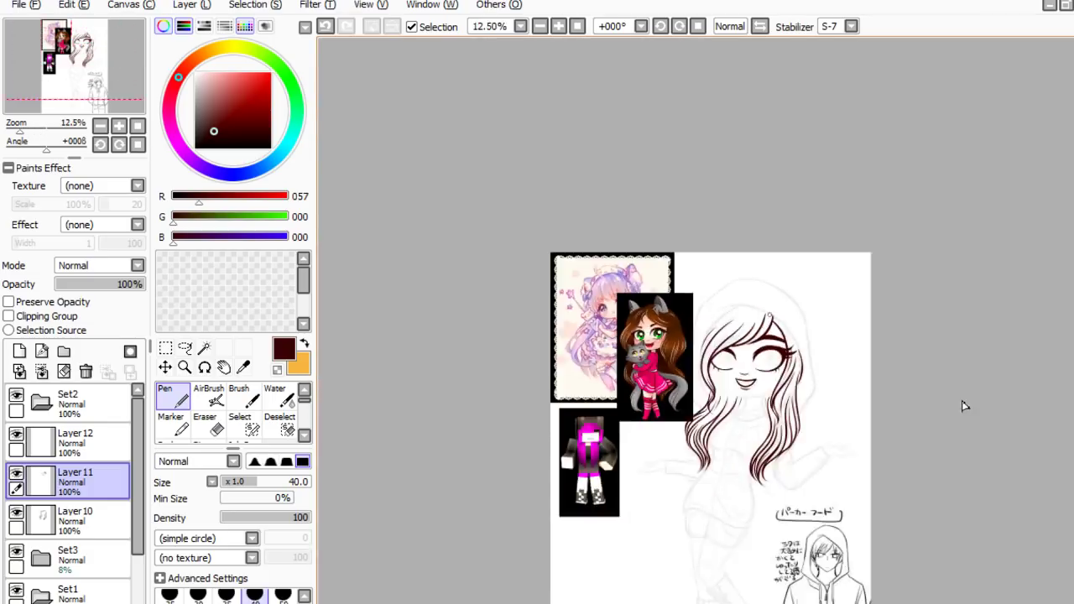
scroll(772, 564, "up", 2)
scroll(676, 470, "up", 4)
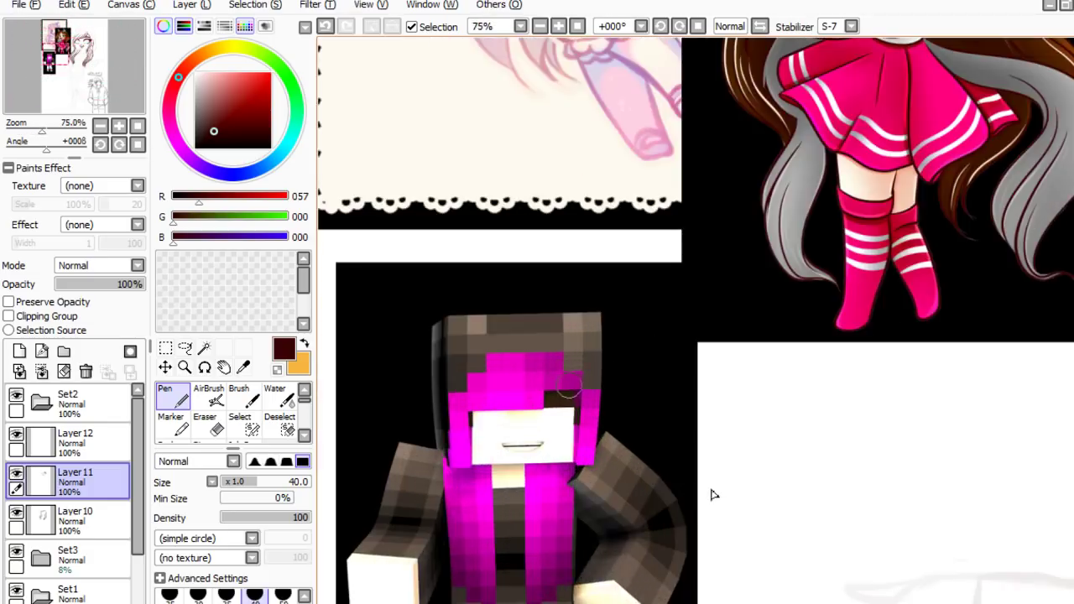
scroll(712, 495, "down", 5)
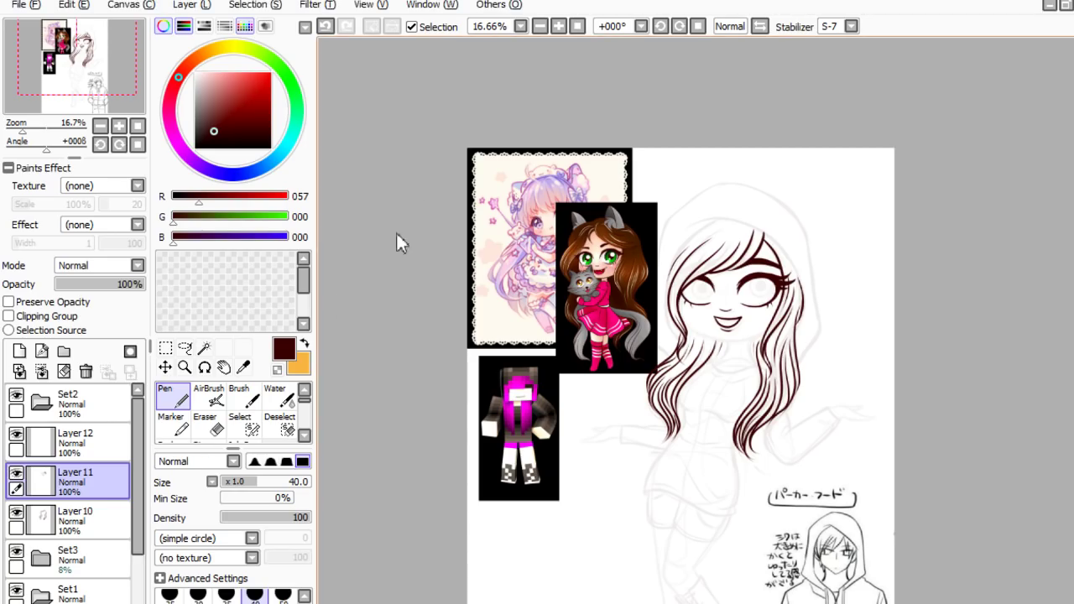
- Try to draw the cheek line below the fringe-side eye on Layer 12
left_click(75, 440)
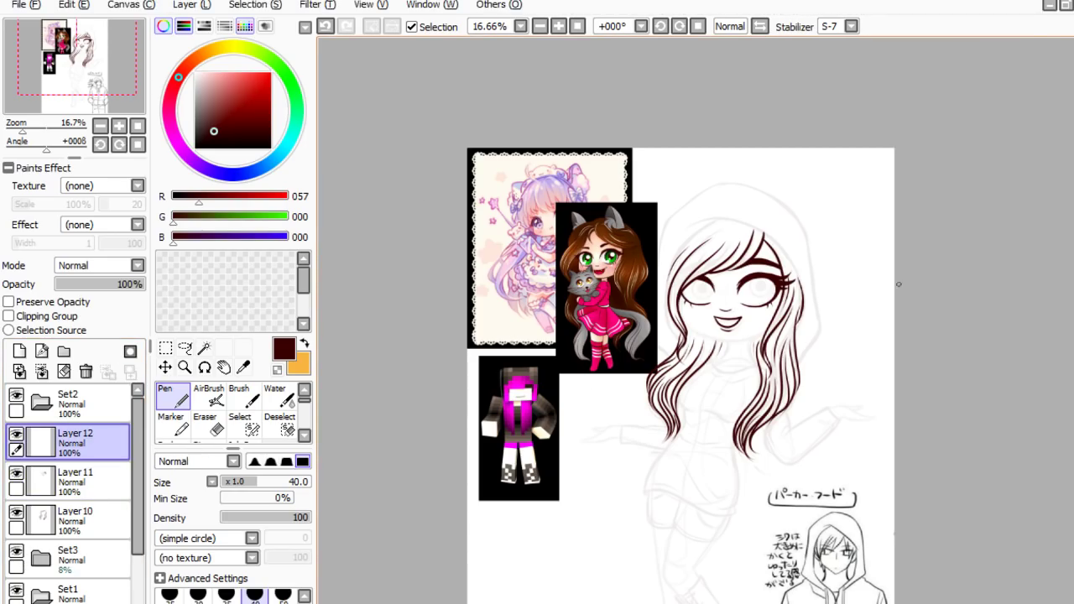
scroll(789, 316, "up", 2)
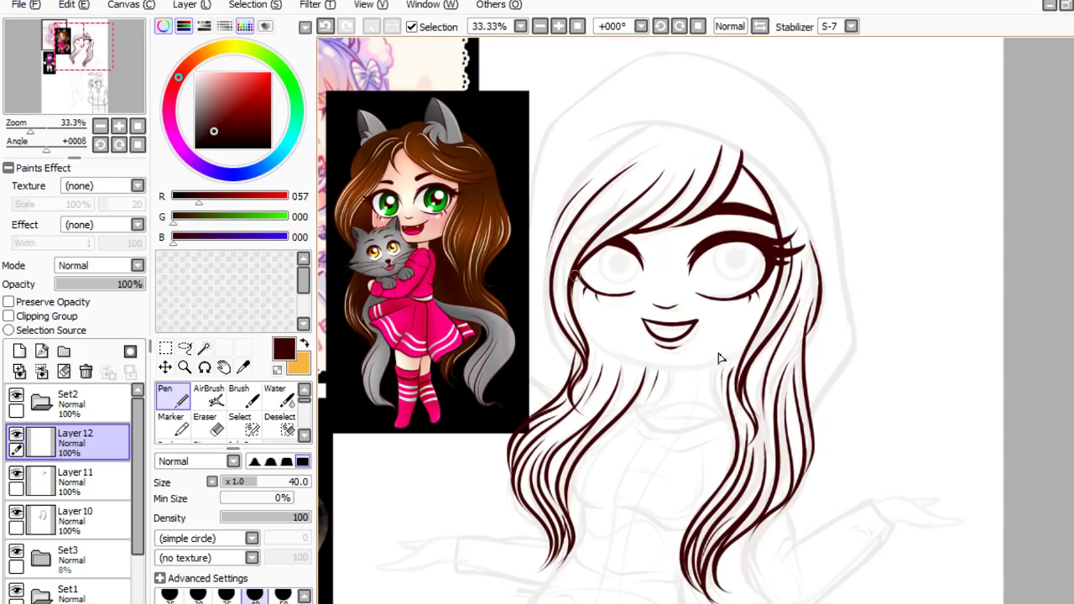
left_click_drag(576, 314, 614, 359)
key("ctrl+z")
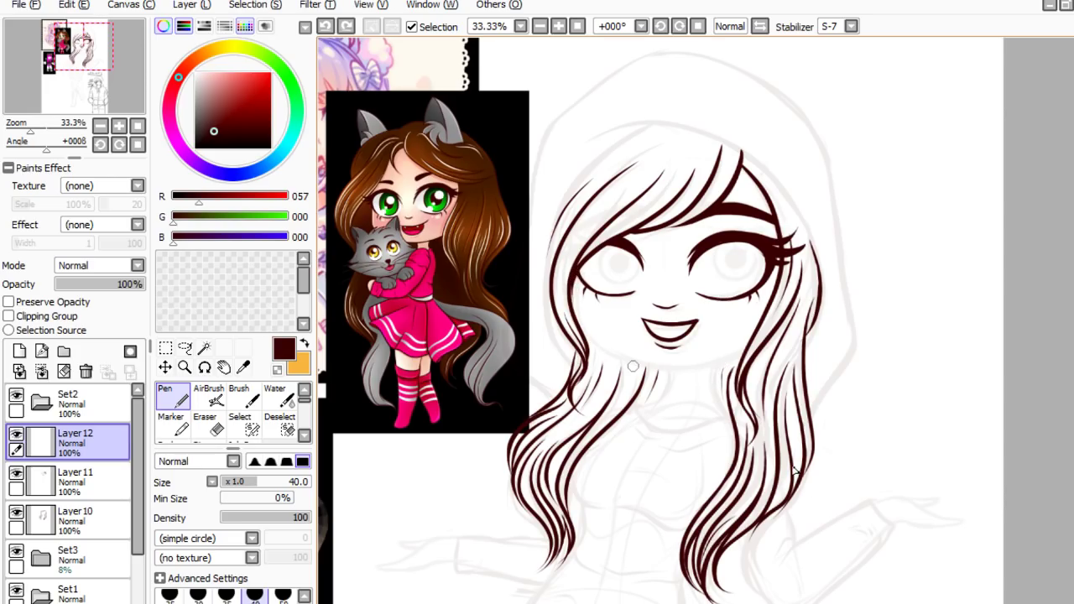
- Add another new layer and draw the jawline as one curve from the fringe-side cheek under the chin to the opposite hair strand
left_click(23, 351)
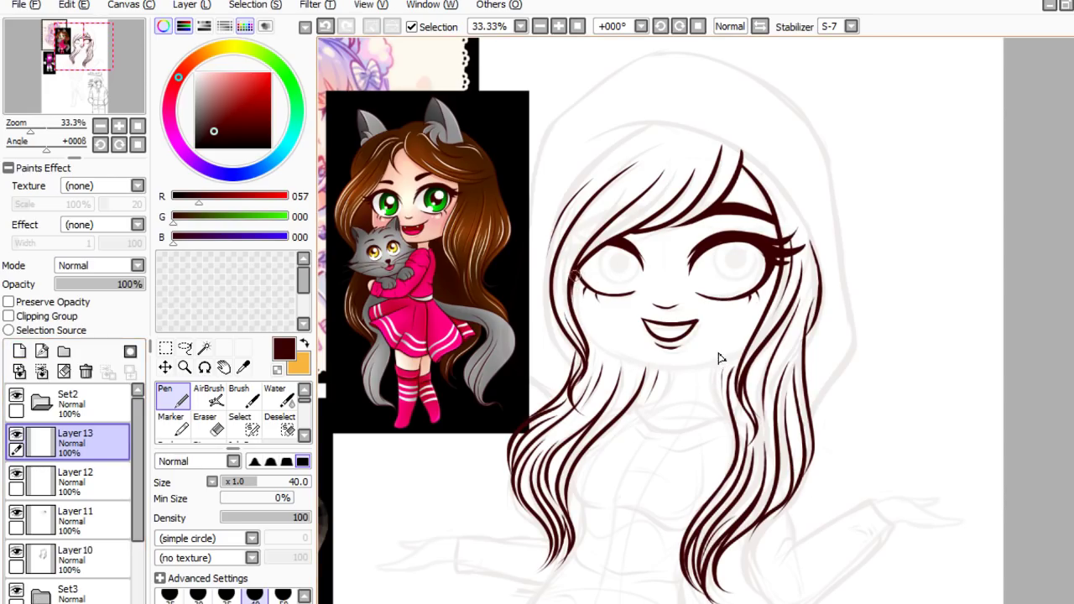
mouse_move(575, 290)
left_mouse_down()
mouse_move(587, 334)
mouse_move(621, 363)
mouse_move(669, 369)
left_mouse_up()
key("ctrl+z")
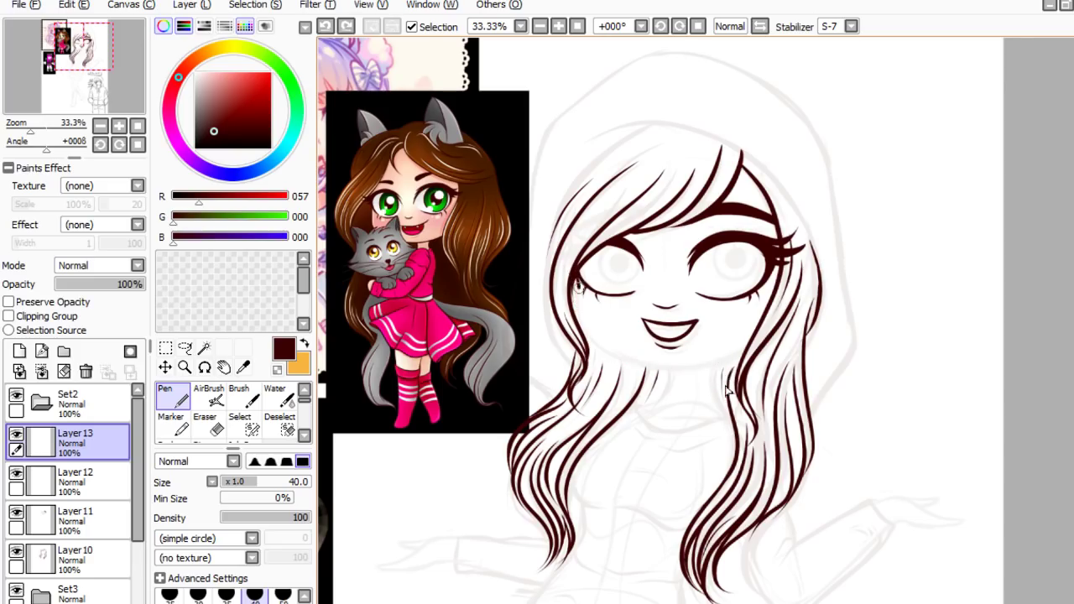
mouse_move(574, 282)
left_mouse_down()
mouse_move(591, 332)
mouse_move(626, 363)
mouse_move(648, 365)
left_mouse_up()
key("ctrl+z")
mouse_move(576, 277)
left_mouse_down()
mouse_move(599, 341)
mouse_move(633, 362)
mouse_move(726, 368)
mouse_move(744, 356)
left_mouse_up()
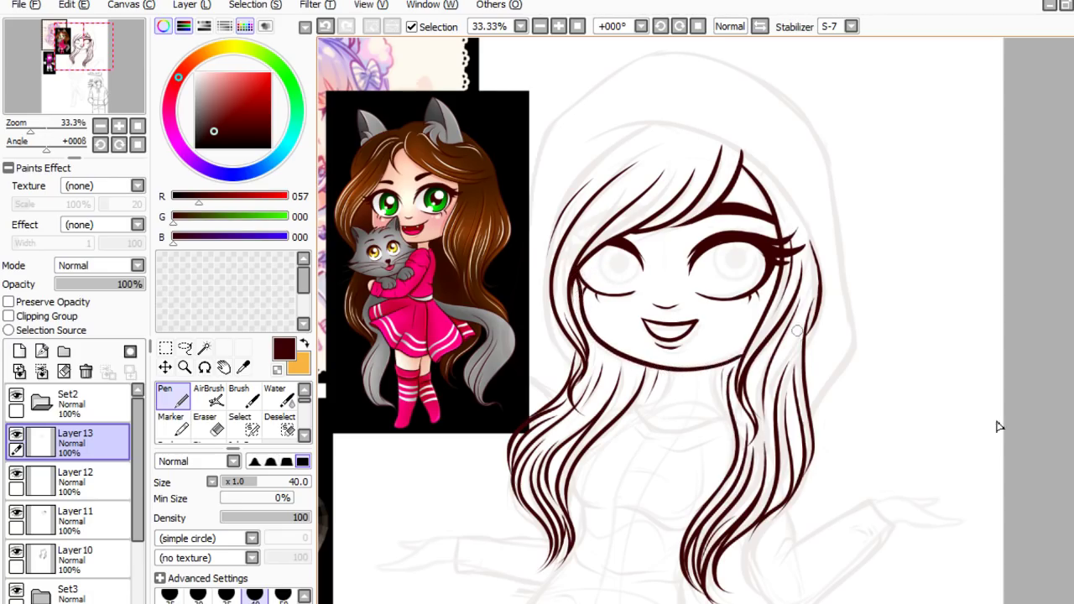
- Try thinning the jawline along the chin with the Eraser at size 30
scroll(873, 347, "down", 2)
scroll(883, 383, "up", 3)
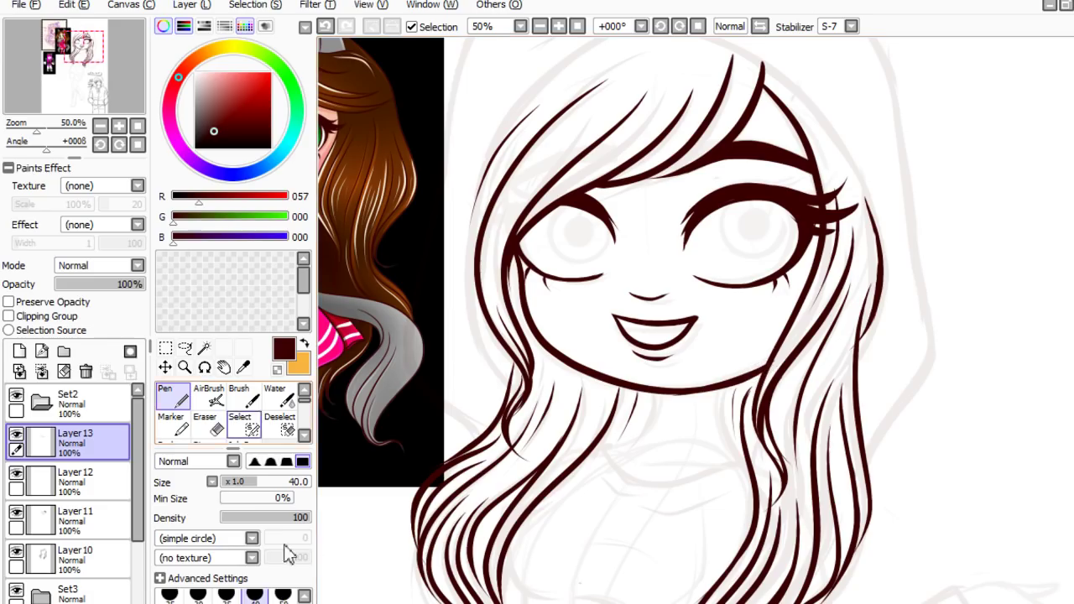
key("e")
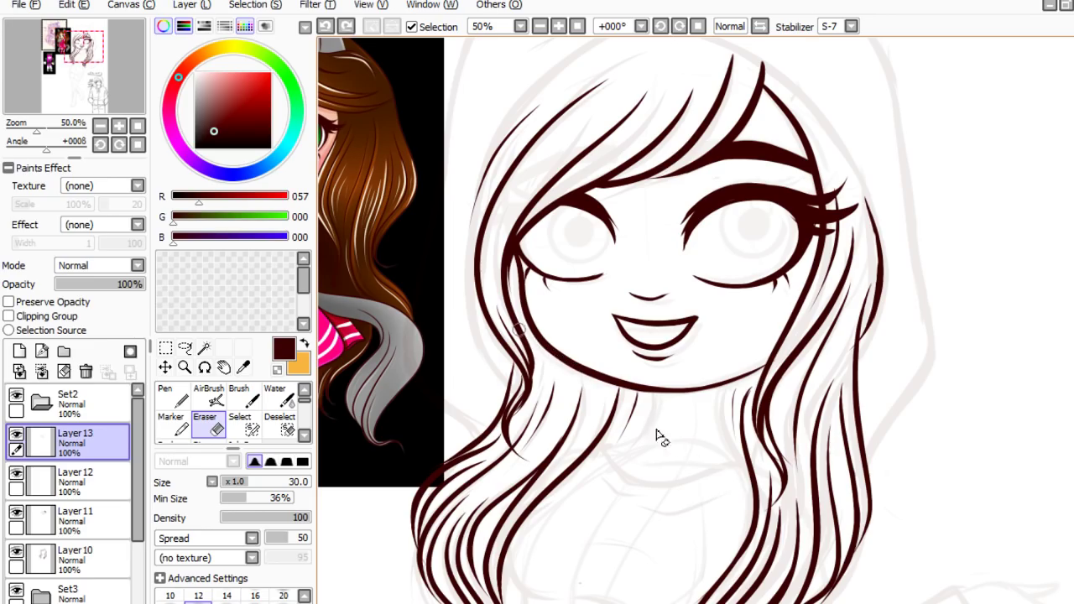
mouse_move(574, 372)
left_mouse_down()
mouse_move(643, 396)
mouse_move(573, 373)
mouse_move(604, 387)
mouse_move(698, 391)
left_mouse_up()
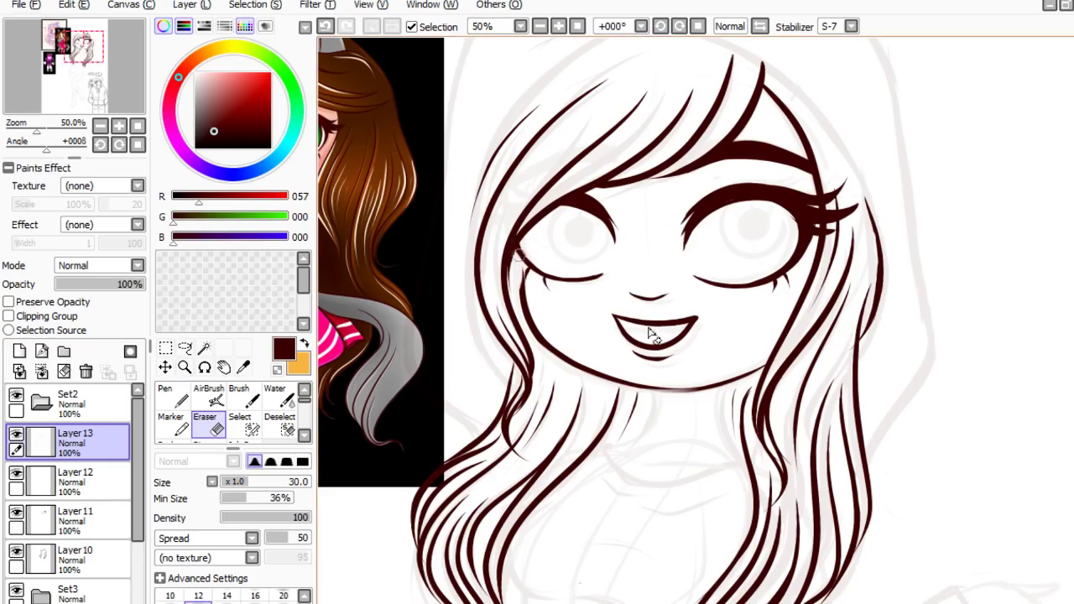
key("ctrl+z")
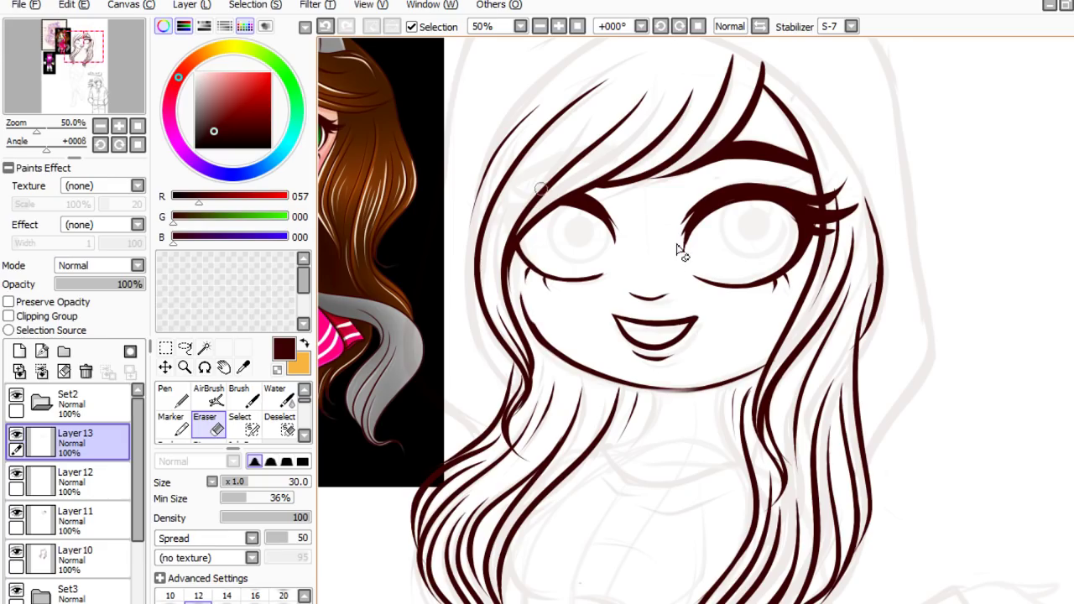
- Try to redraw the fringe-side cheek line with the Pen from the eye corner down towards the chin
key("n")
mouse_move(510, 252)
left_mouse_down()
mouse_move(517, 304)
mouse_move(507, 235)
mouse_move(520, 311)
mouse_move(567, 372)
left_mouse_up()
key("ctrl+z")
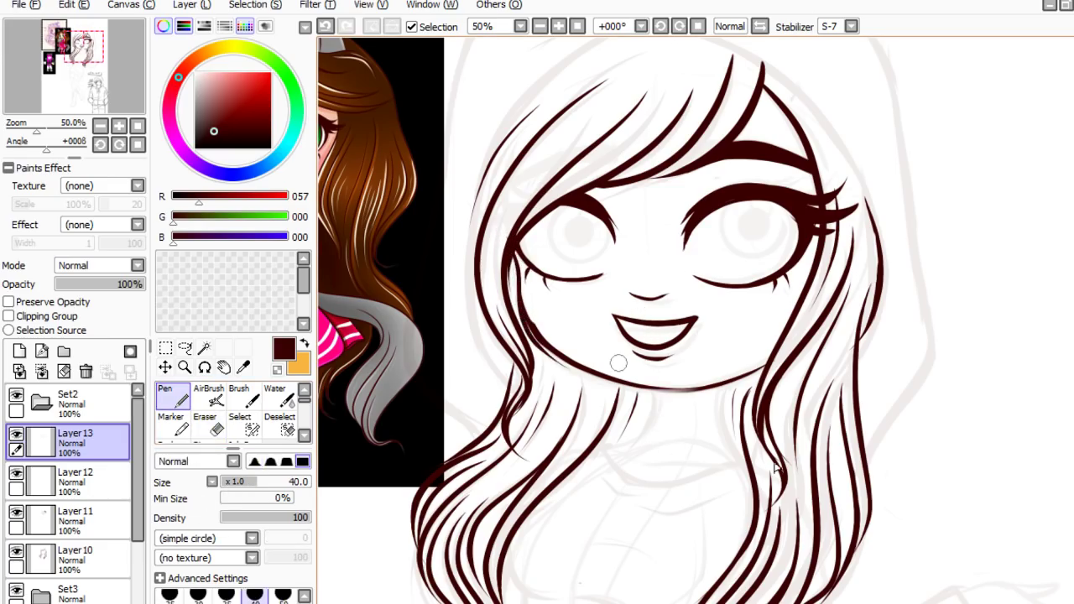
- Remove the existing jawline on Layer 13, erasing what remains along the chin and the opposite cheek
key("ctrl+z")
left_click(204, 424)
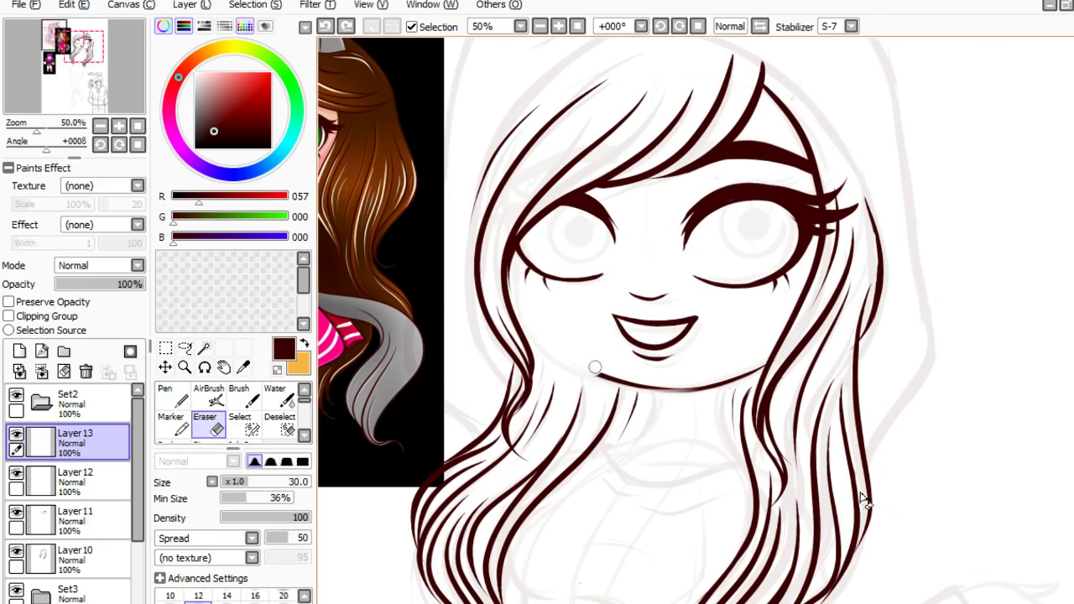
mouse_move(732, 382)
left_mouse_down()
mouse_move(605, 377)
mouse_move(747, 381)
mouse_move(682, 391)
mouse_move(770, 333)
left_mouse_up()
- Redraw the jawline with the Pen at size 40 as a smooth curve from the fringe-side cheek under the chin to the opposite hair
key("n")
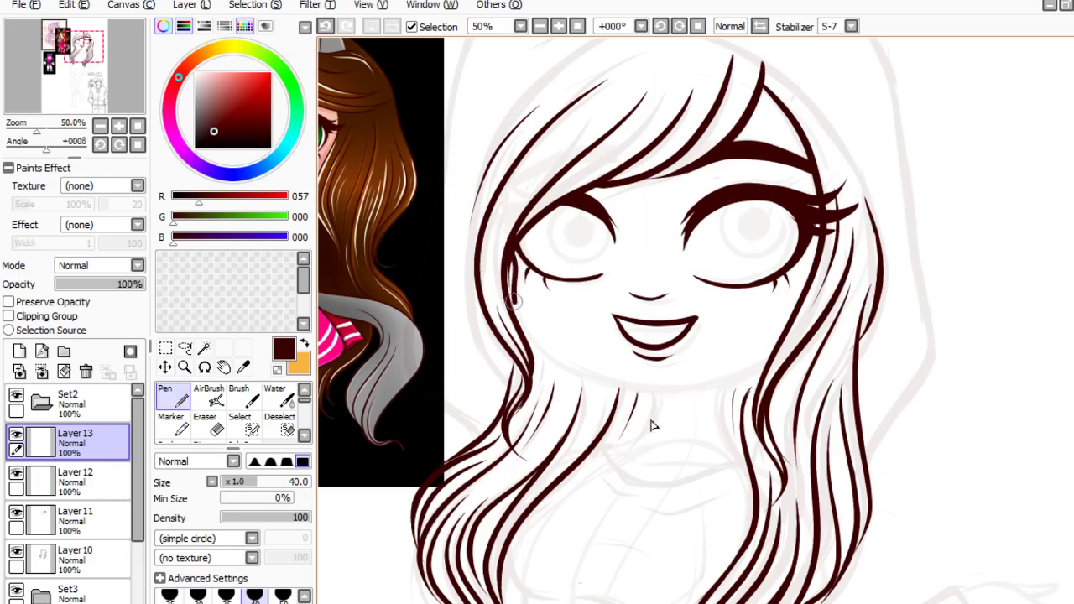
mouse_move(512, 286)
left_mouse_down()
mouse_move(529, 336)
mouse_move(583, 370)
left_mouse_up()
key("ctrl+z")
key("ctrl+z")
mouse_move(515, 320)
left_mouse_down()
mouse_move(558, 363)
mouse_move(621, 391)
mouse_move(696, 393)
mouse_move(759, 369)
left_mouse_up()
key("ctrl+z")
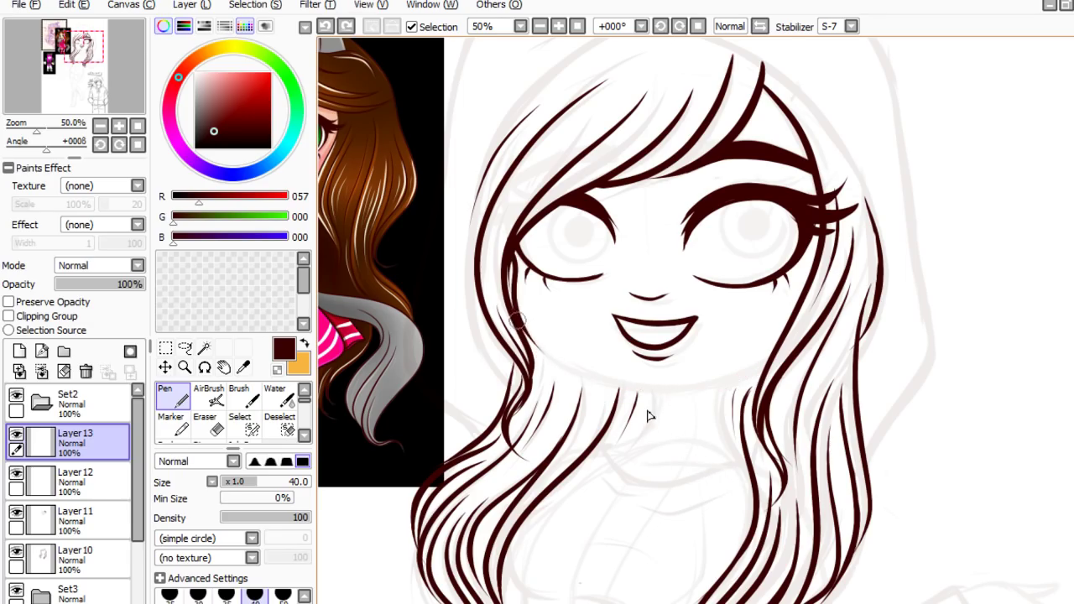
mouse_move(513, 319)
left_mouse_down()
mouse_move(562, 364)
mouse_move(624, 388)
mouse_move(707, 386)
mouse_move(770, 358)
left_mouse_up()
- Draw the fringe-side neck line from under the chin, curving outward to the hair at the shoulder
scroll(1012, 425, "down", 3)
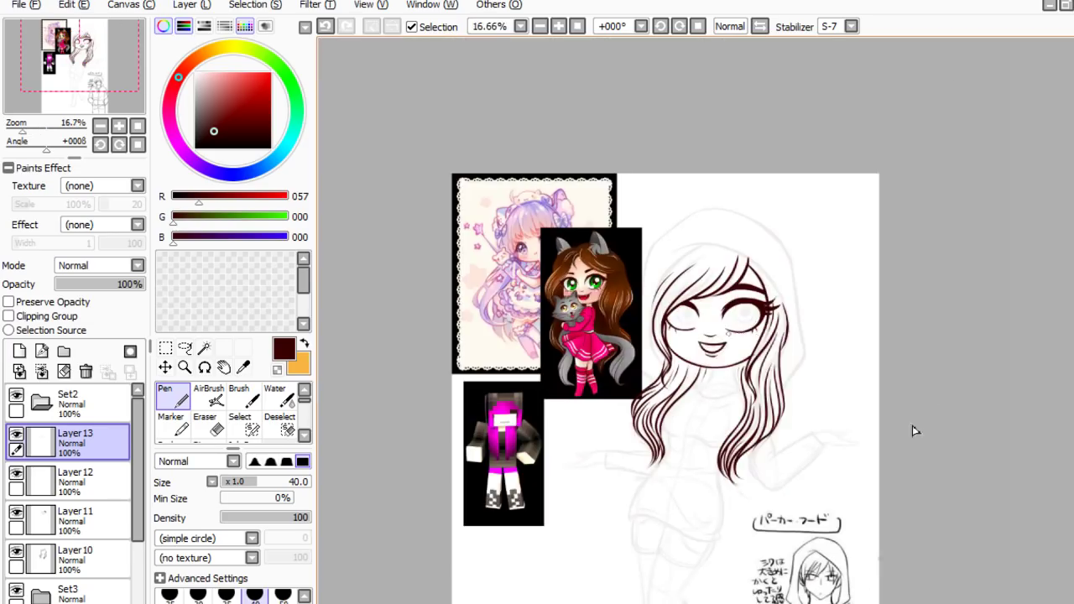
scroll(912, 425, "up", 3)
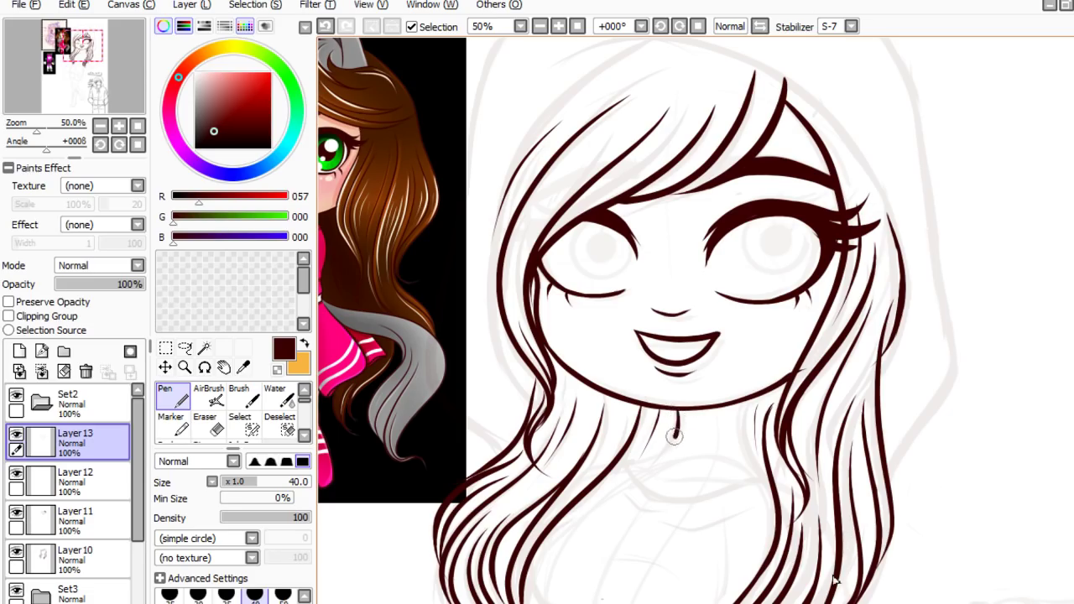
key("ctrl+z")
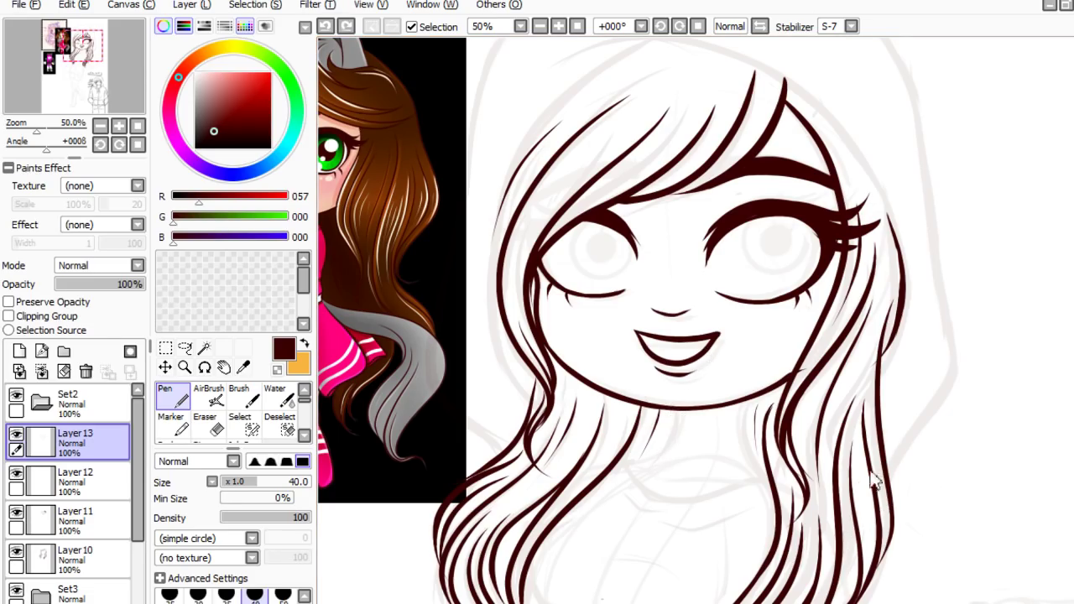
left_click_drag(674, 408, 638, 458)
key("ctrl+z")
mouse_move(671, 407)
left_mouse_down()
mouse_move(667, 438)
mouse_move(625, 466)
left_mouse_up()
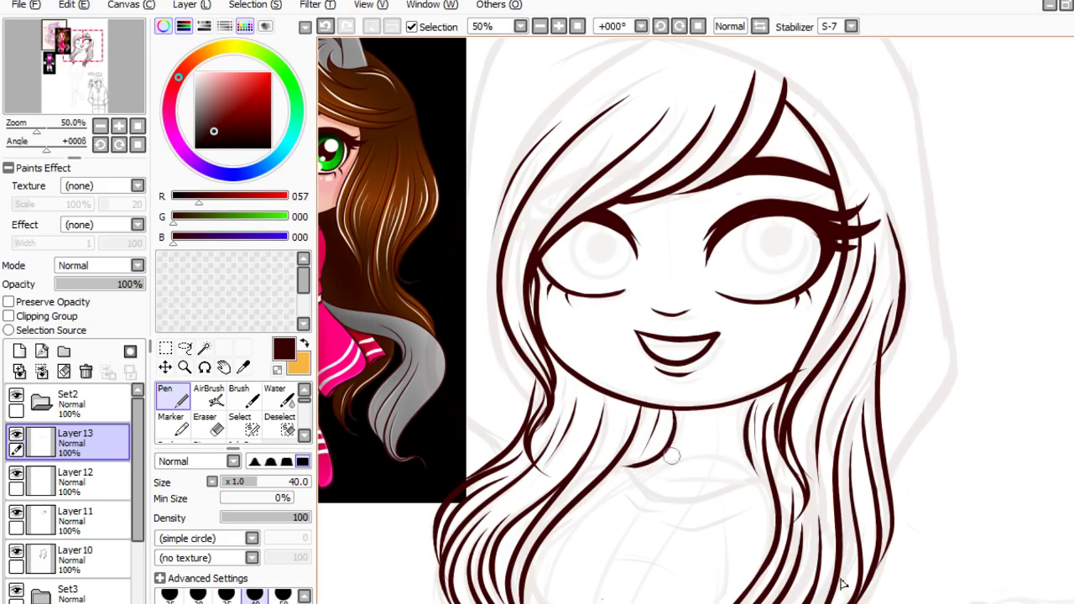
- Draw the curved neckline of the hoodie below the neck, between the hair strands on both sides
mouse_move(627, 465)
left_mouse_down()
mouse_move(689, 482)
mouse_move(760, 477)
left_mouse_up()
key("ctrl+z")
left_click_drag(677, 488, 759, 480)
key("e")
scroll(363, 538, "down", 3)
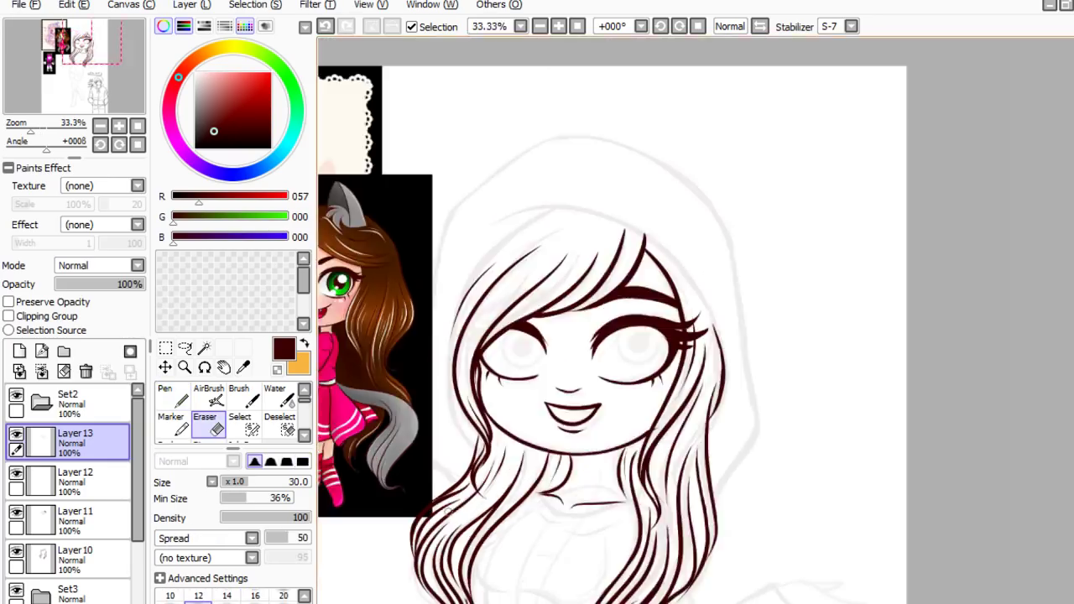
left_click_drag(711, 306, 709, 289)
scroll(729, 255, "down", 1)
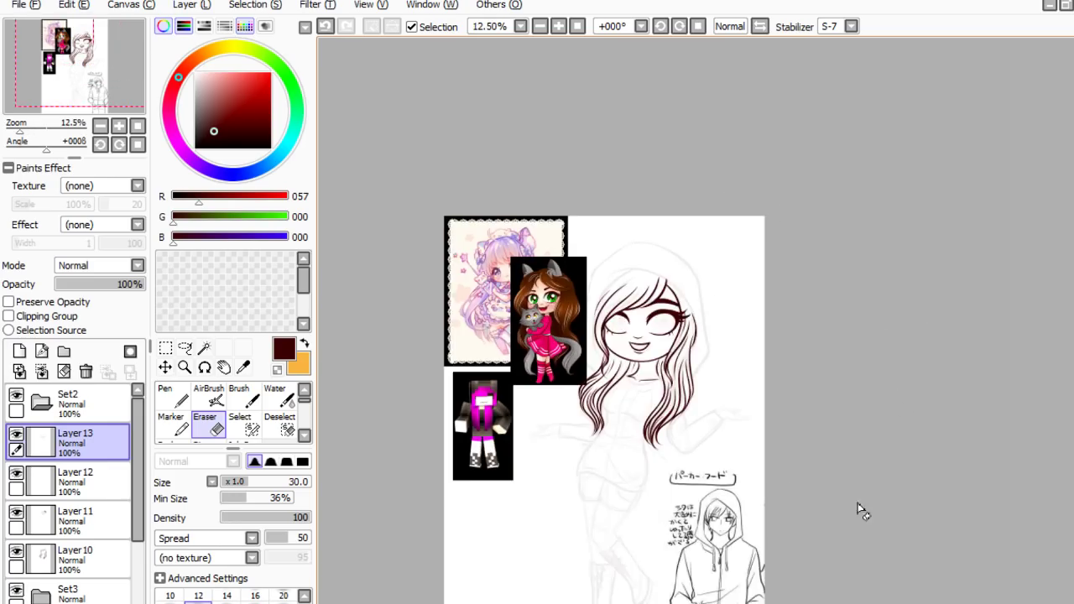
- Hide the Set3 sketch folder to check the line art on its own, and show it again
scroll(610, 436, "up", 1)
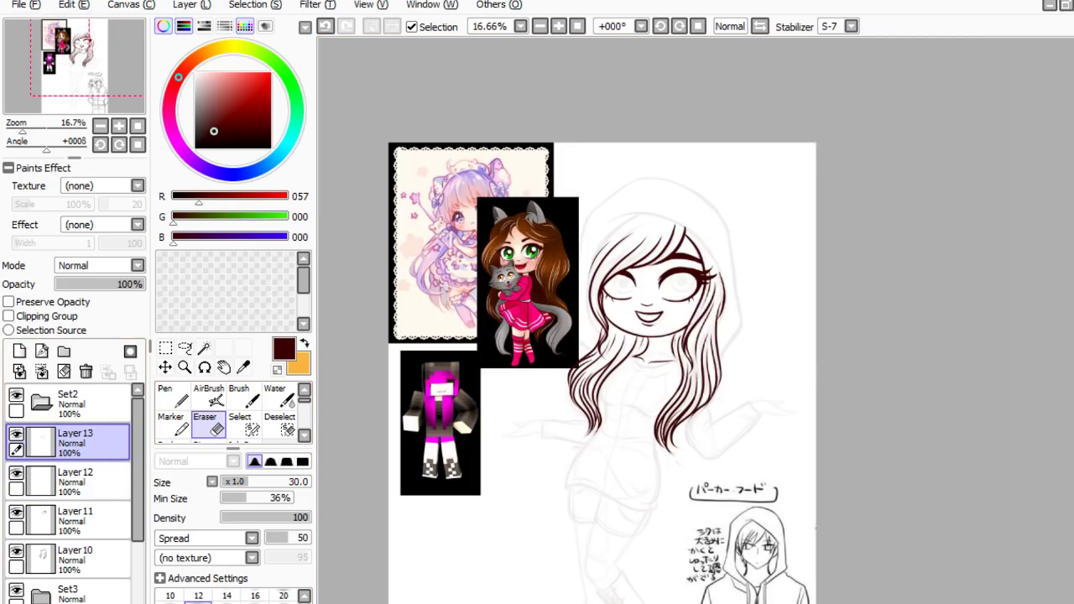
left_click(16, 590)
scroll(789, 408, "down", 1)
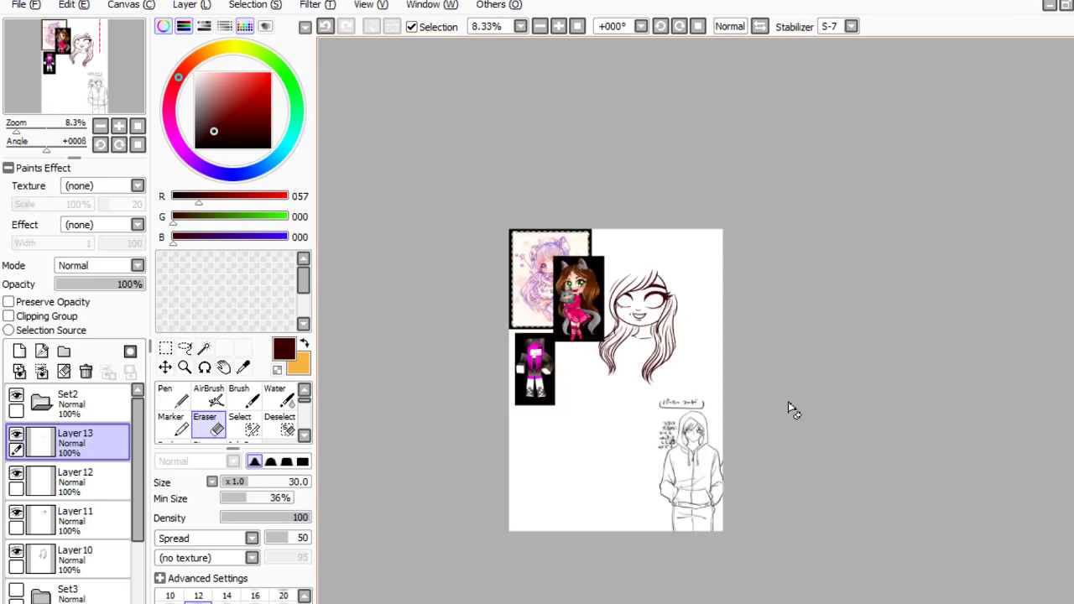
scroll(754, 430, "up", 1)
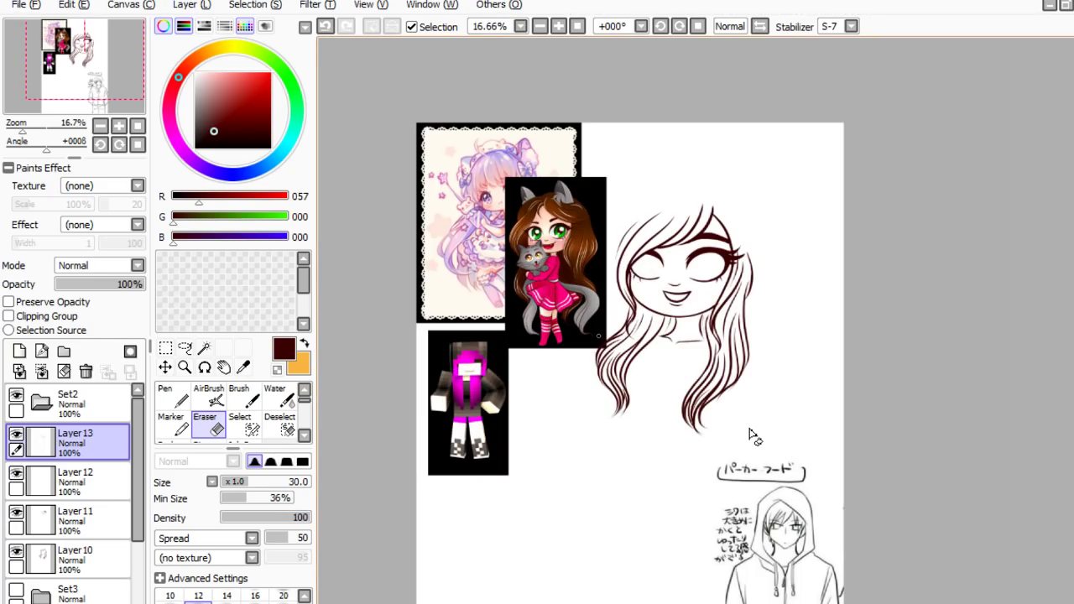
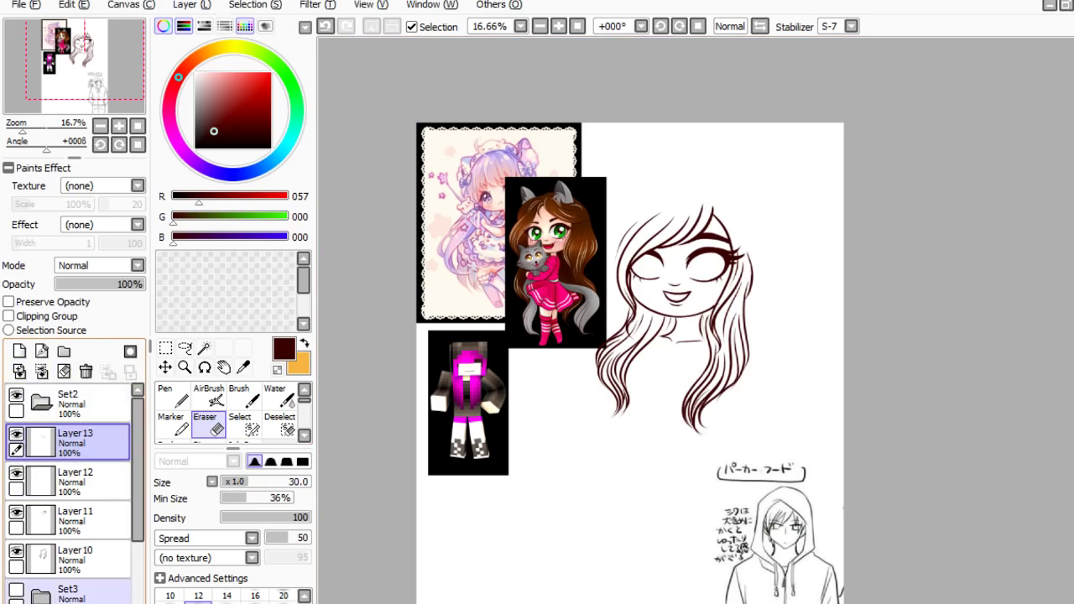
left_click(16, 589)
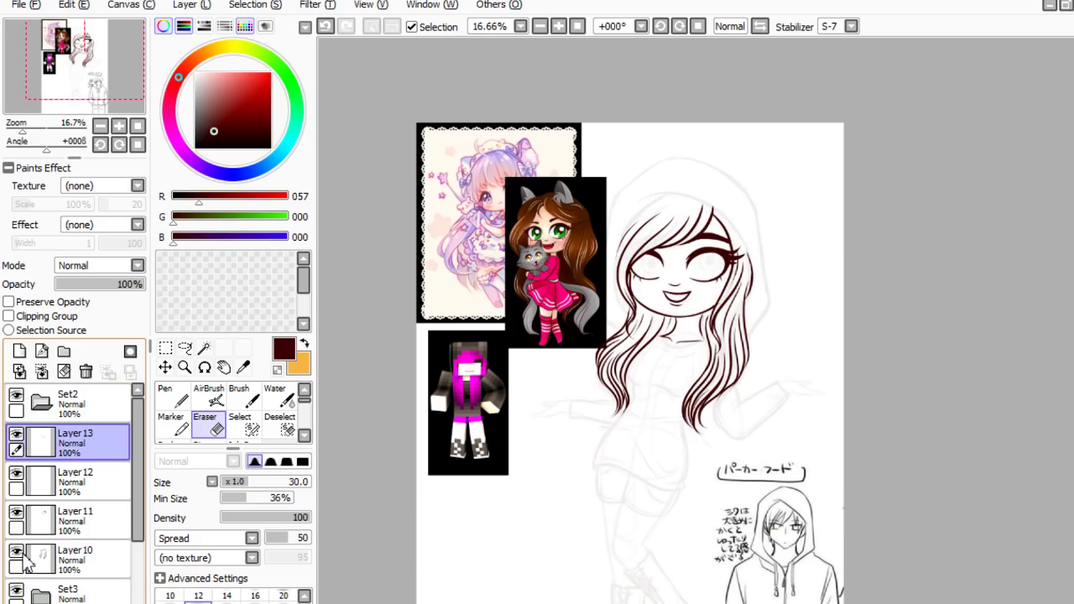
- Add Layer 14 above Layer 13 and switch to the Pen at size 40
left_click(20, 351)
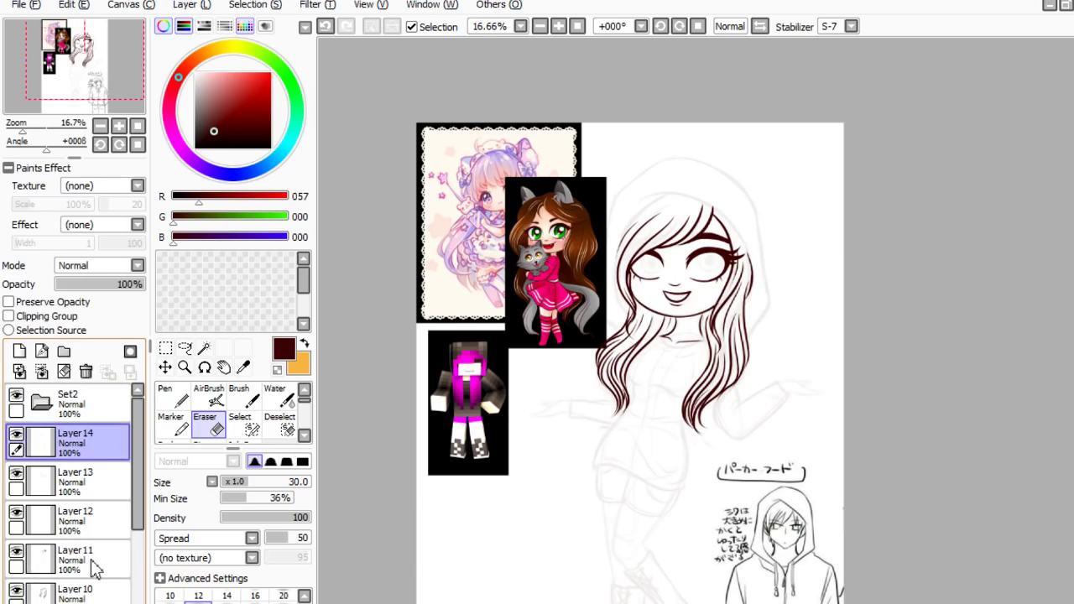
key("n")
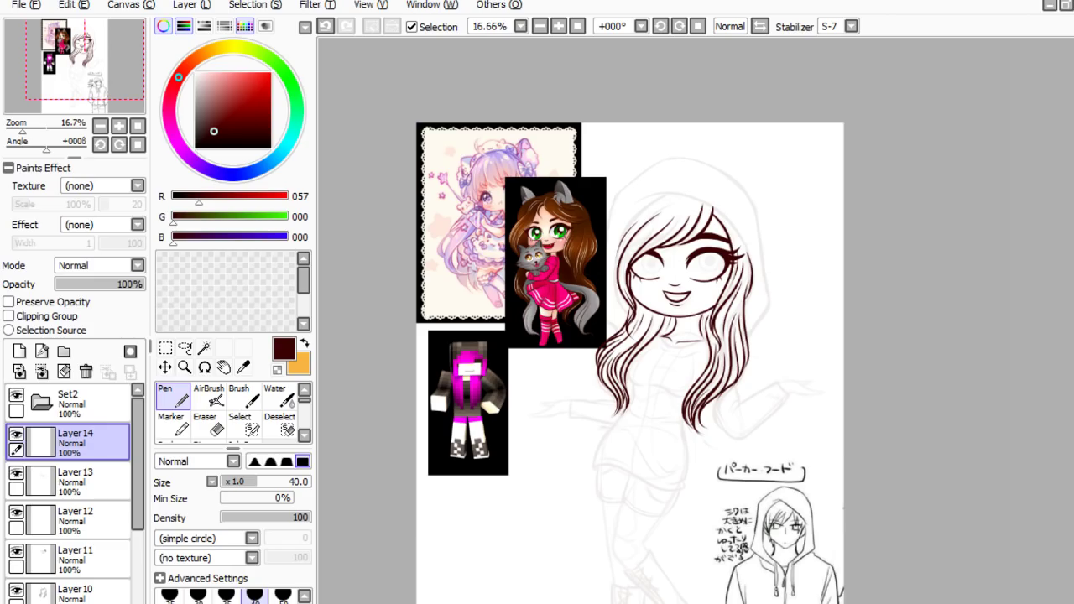
scroll(923, 180, "up", 1)
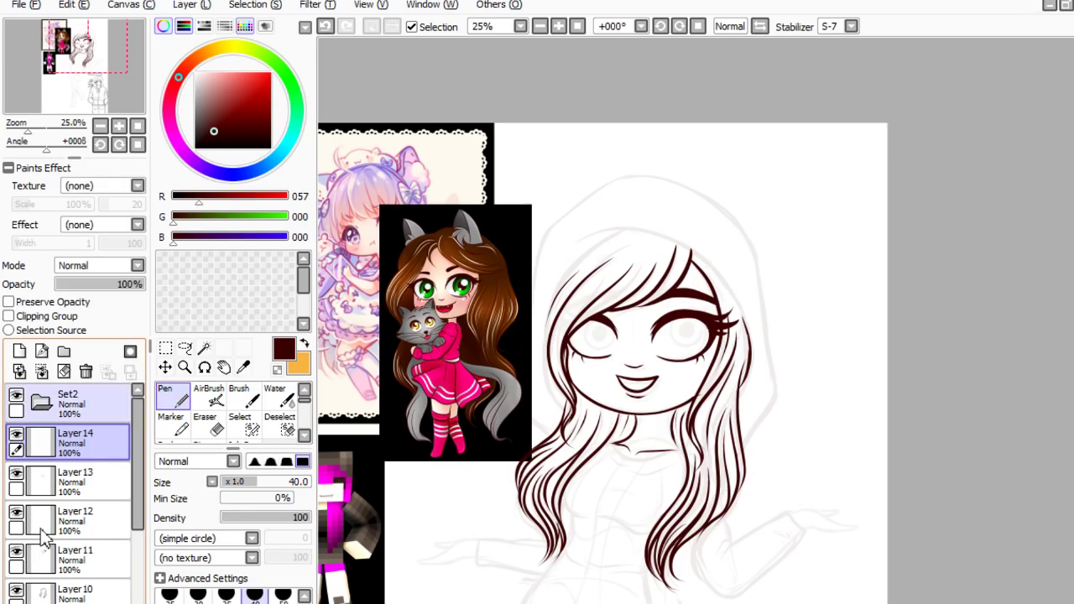
scroll(576, 496, "up", 1)
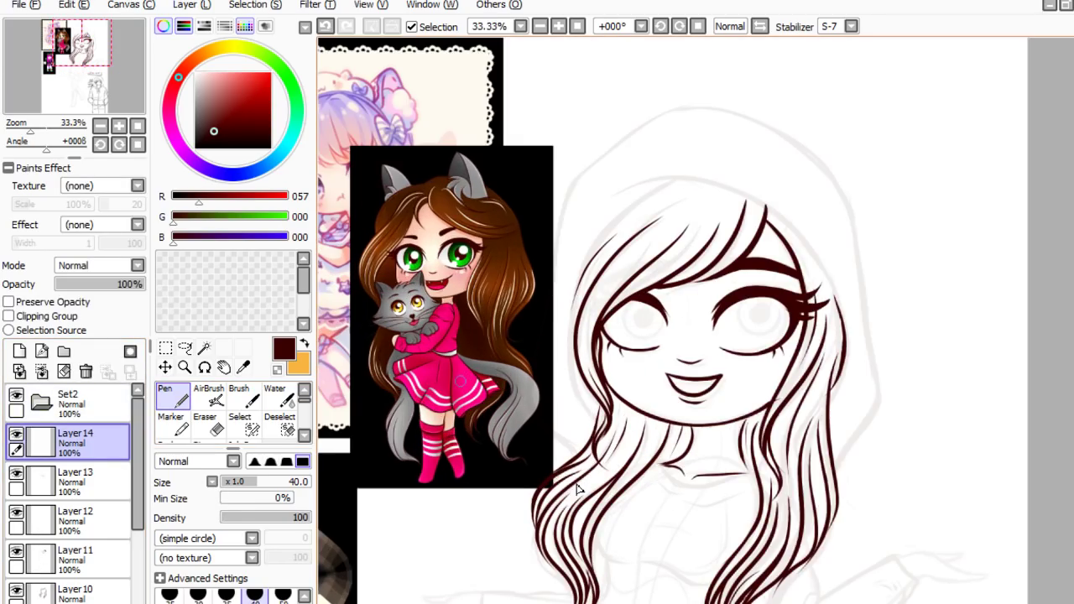
- Move the wolf-eared girl reference picture on Layer5 away from the hood sketch, placing it below the pink-haired figure reference
key("ctrl")
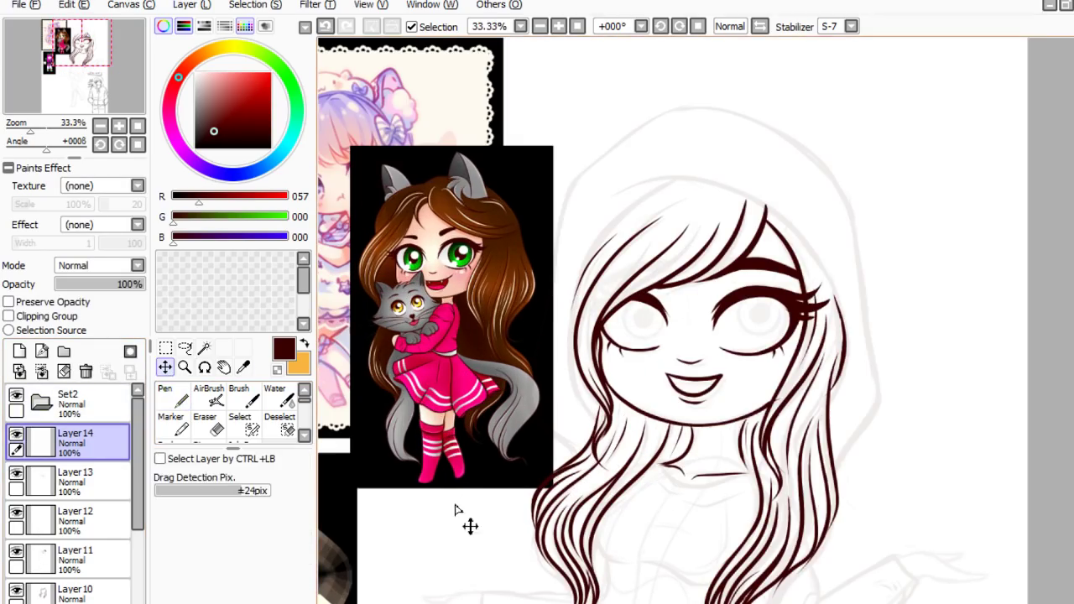
left_click_drag(138, 470, 138, 583)
left_click(84, 486)
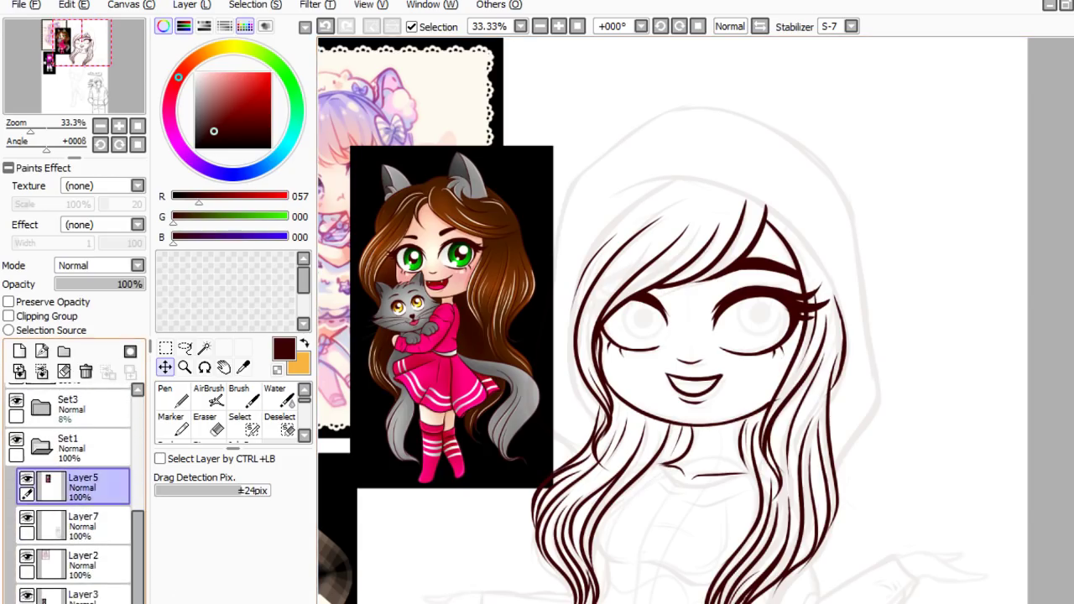
left_click_drag(437, 319, 411, 401)
left_click_drag(426, 460, 411, 513)
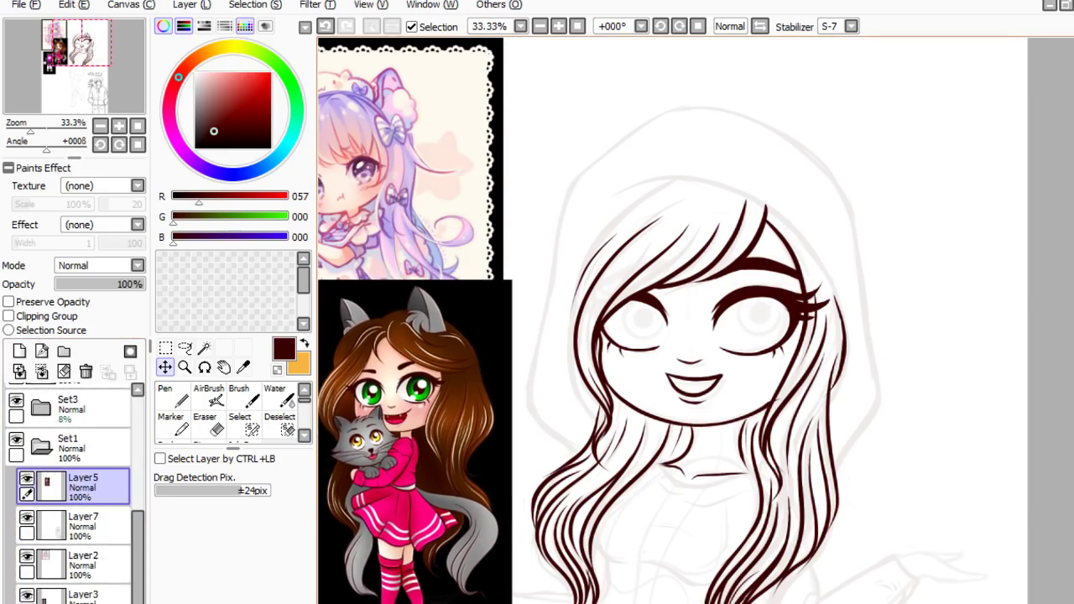
scroll(673, 319, "down", 4)
left_click_drag(646, 479, 604, 603)
scroll(767, 364, "up", 3)
scroll(937, 278, "down", 1)
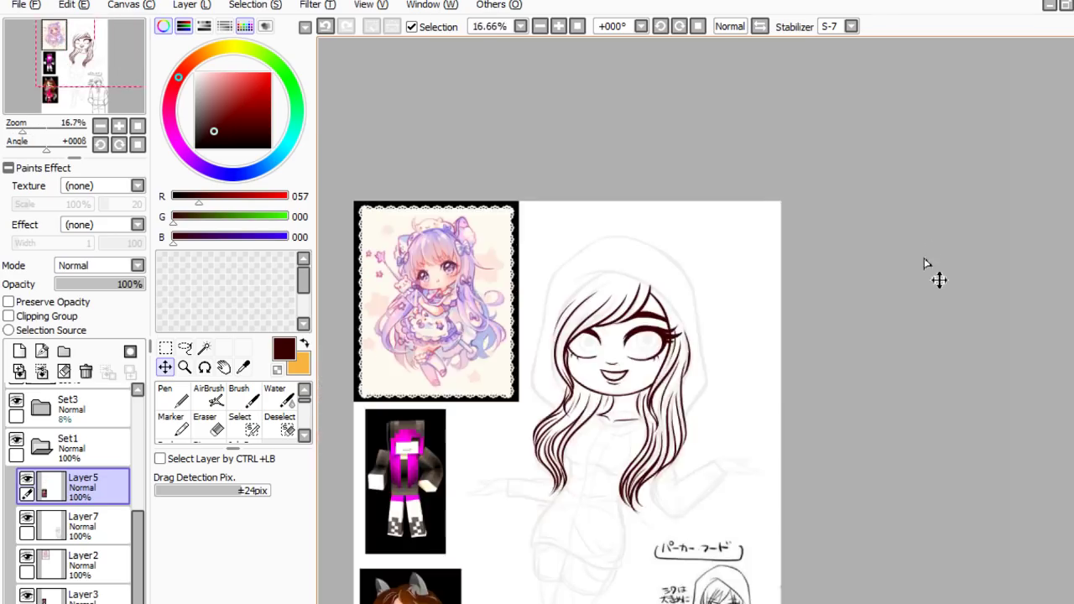
- Make Layer 14 the active layer again, with the Pen at size 40
scroll(750, 392, "up", 1)
scroll(749, 392, "up", 1)
left_click(84, 405)
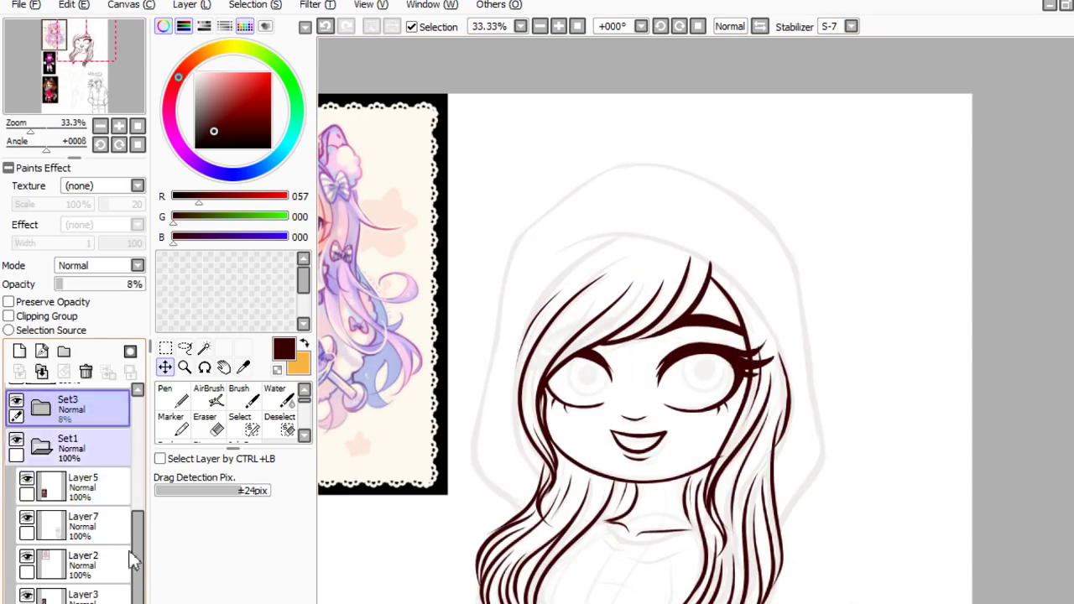
left_click_drag(137, 557, 136, 451)
left_click(84, 430)
scroll(76, 588, "up", 1)
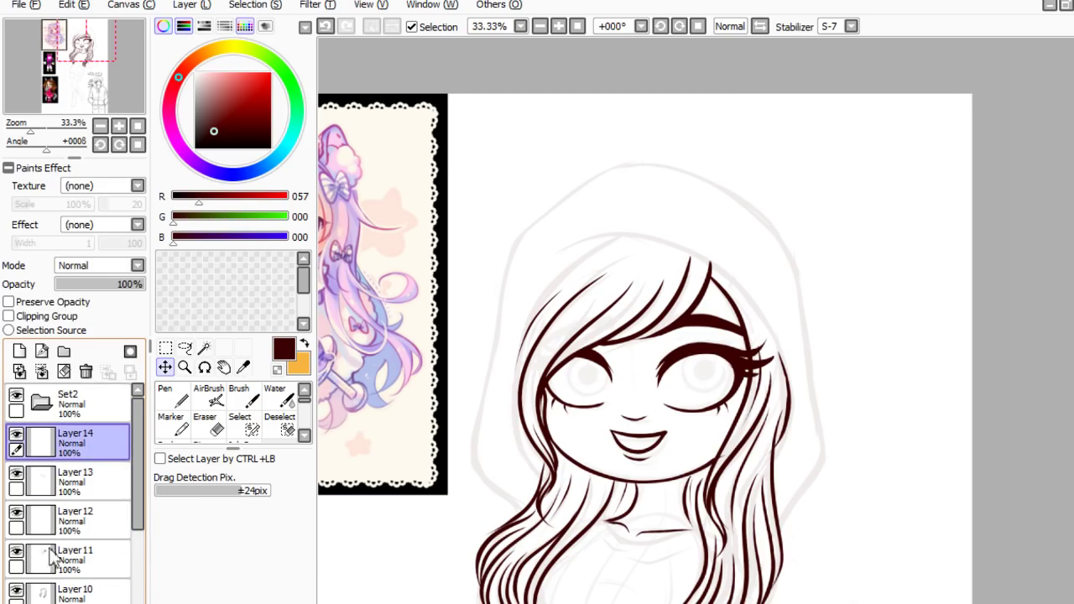
left_click(165, 395)
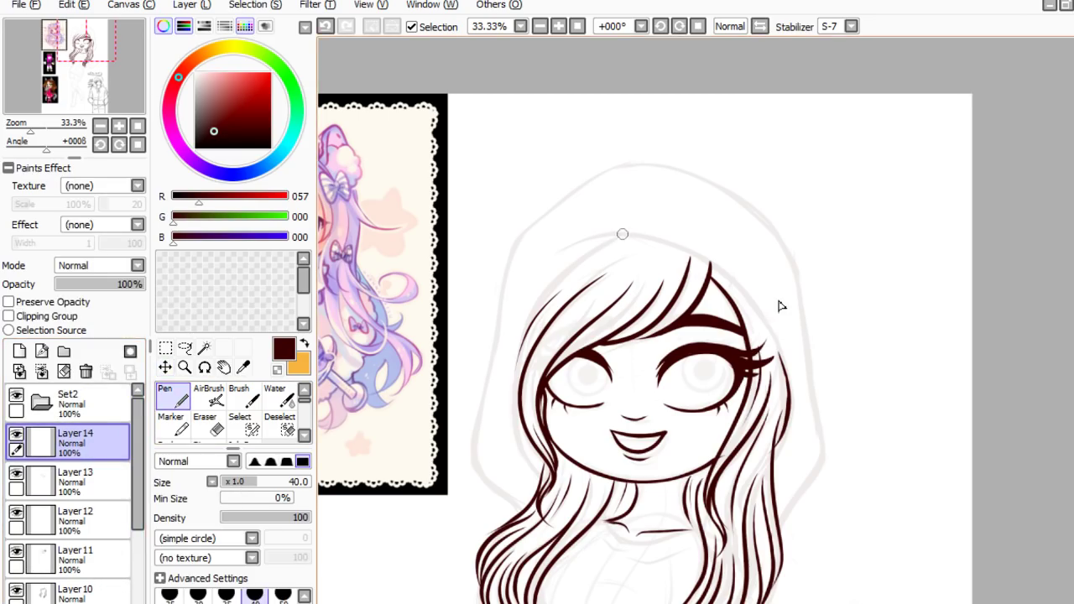
- Try to ink the hood's inner edge over the forehead, rotating the canvas to 82° for an easier stroke
mouse_move(550, 255)
left_mouse_down()
mouse_move(594, 236)
mouse_move(687, 233)
left_mouse_up()
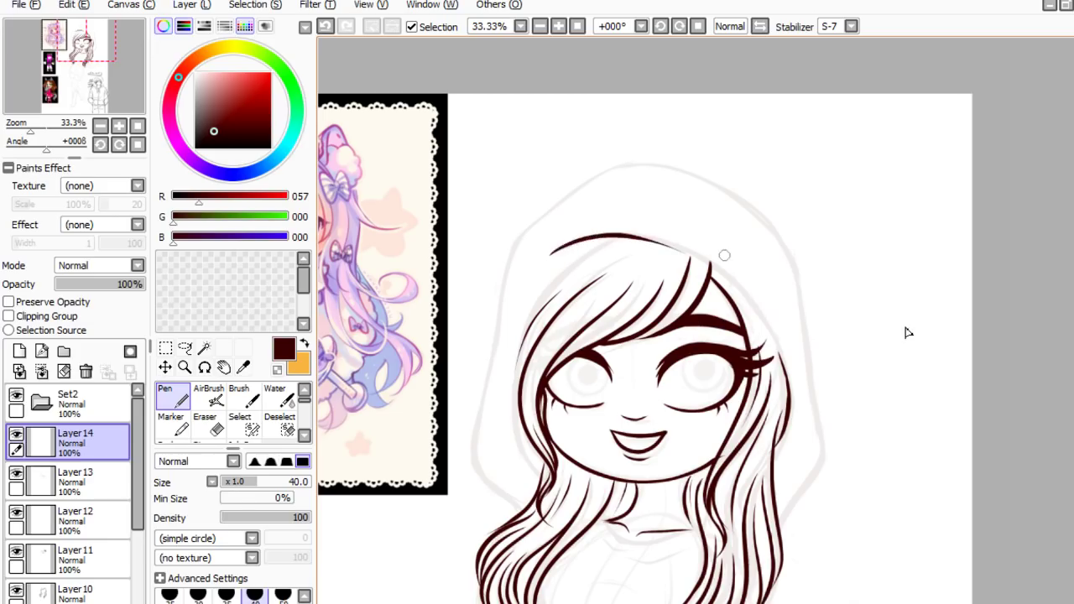
key("ctrl+z")
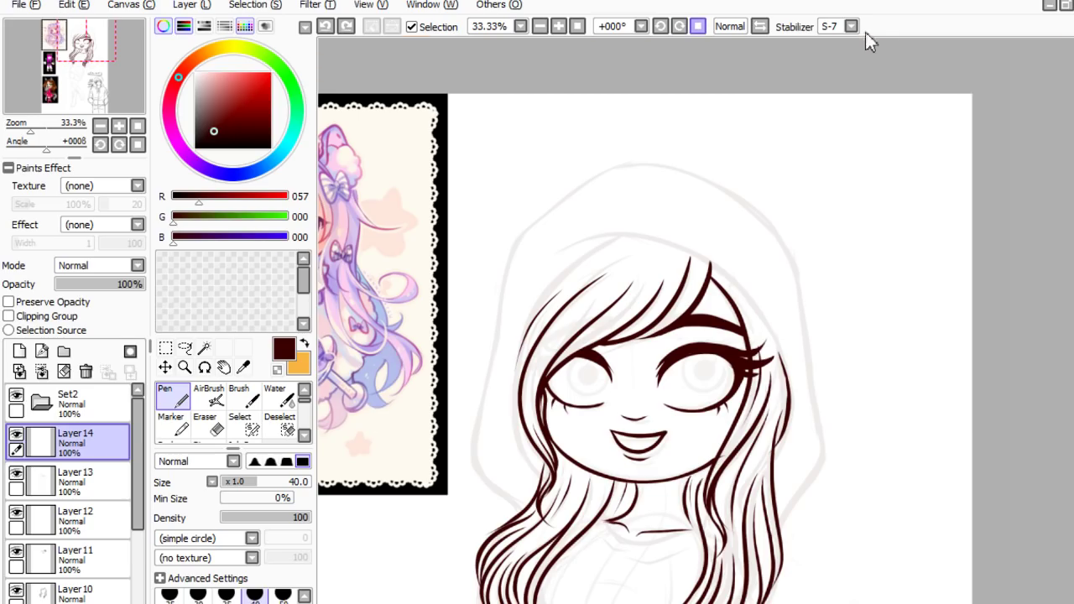
left_click(679, 26)
left_click(679, 26)
left_click(680, 26)
left_click(679, 26)
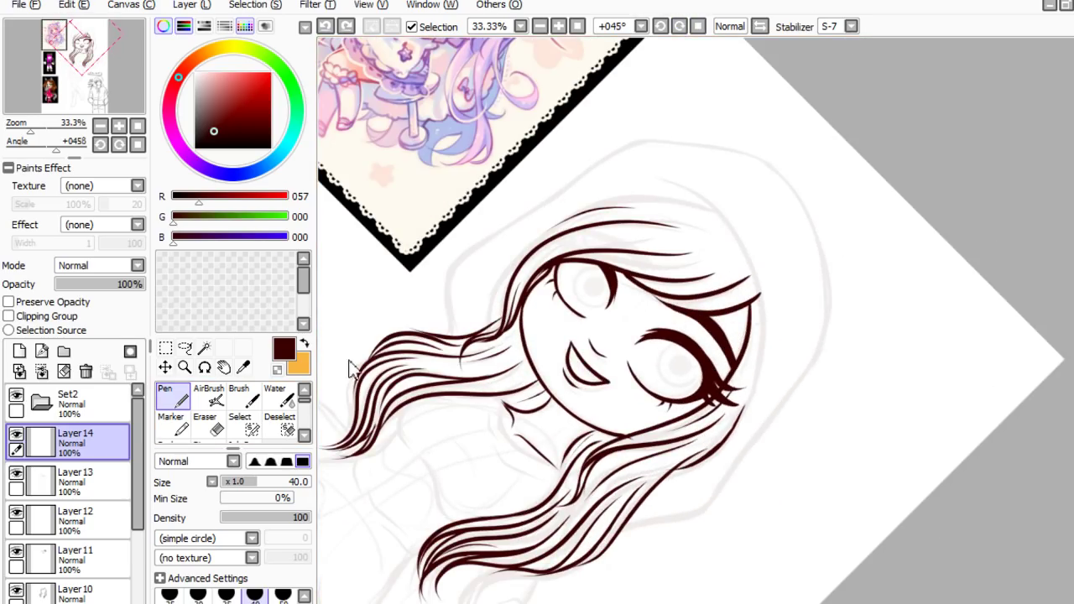
key("alt+space")
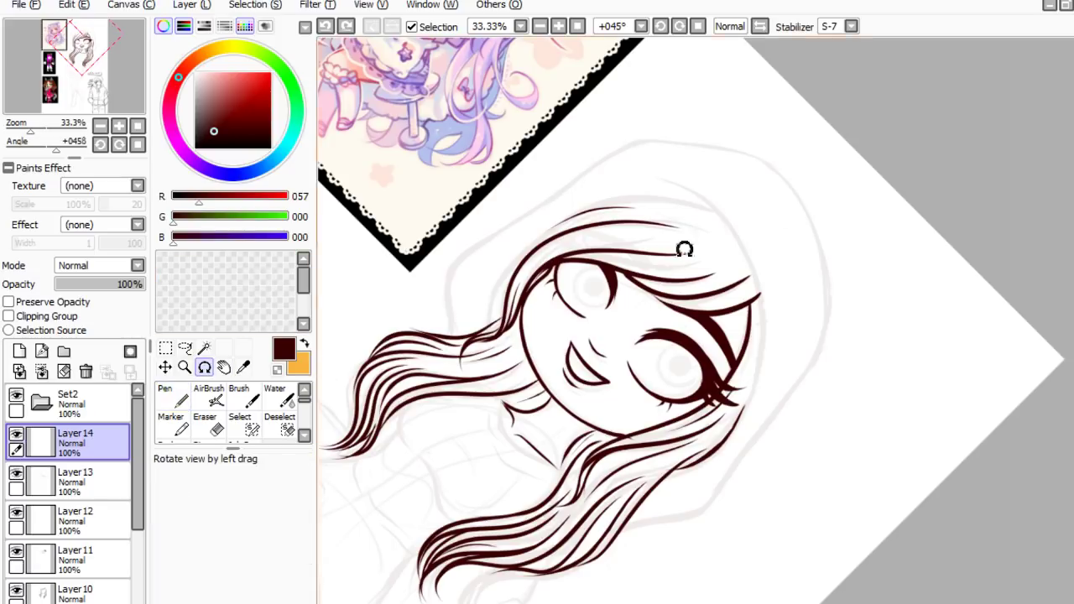
left_click_drag(683, 247, 877, 419)
left_click(173, 395)
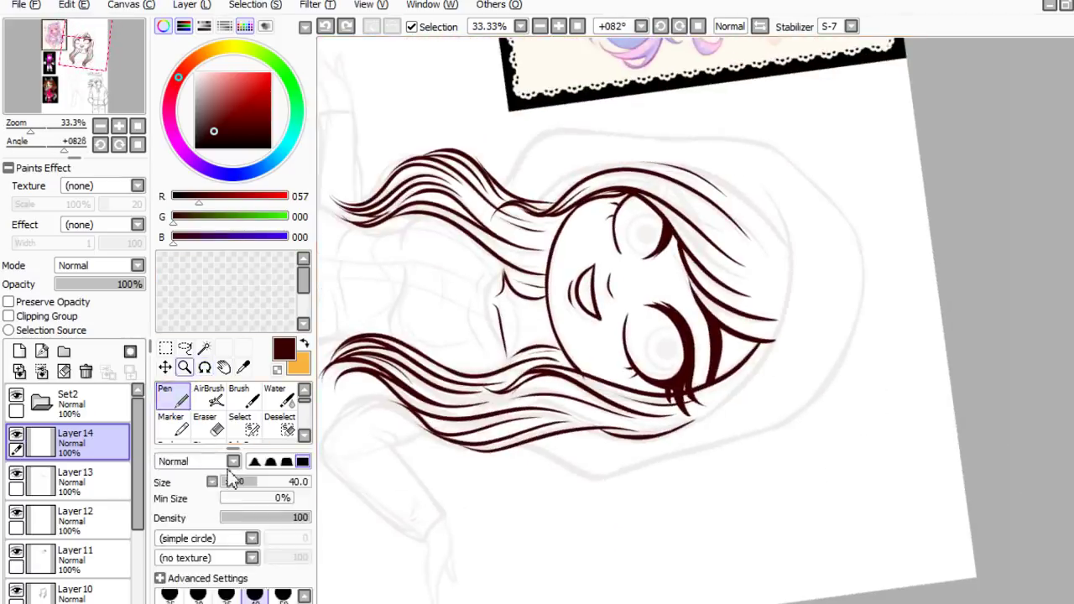
mouse_move(758, 186)
left_mouse_down()
mouse_move(795, 237)
mouse_move(797, 262)
left_mouse_up()
key("ctrl+z")
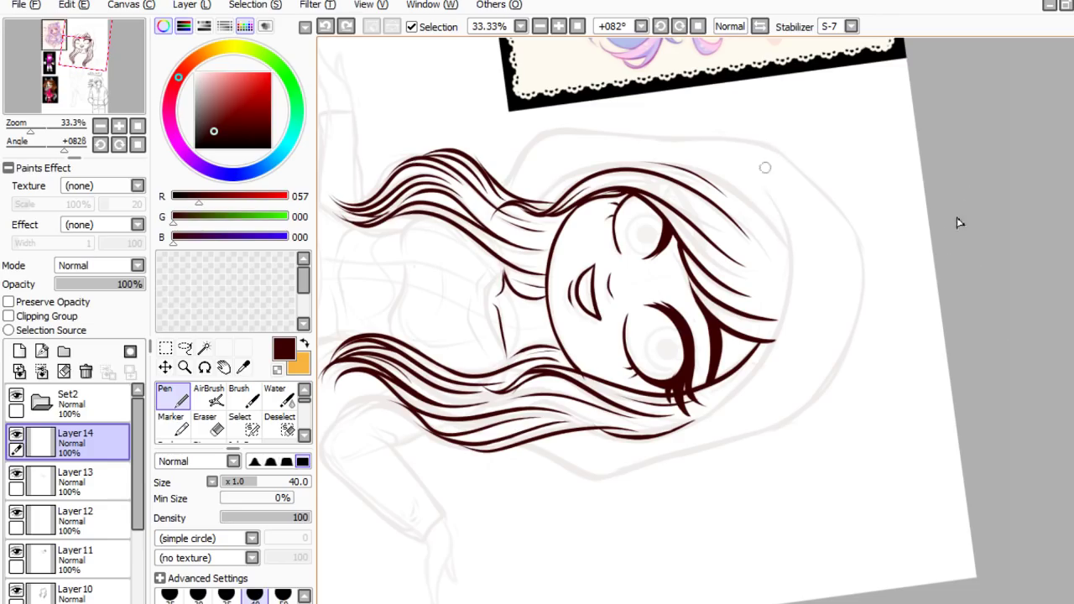
mouse_move(771, 202)
left_mouse_down()
mouse_move(785, 229)
mouse_move(783, 307)
mouse_move(764, 346)
mouse_move(713, 394)
left_mouse_up()
key("ctrl+z")
mouse_move(762, 183)
left_mouse_down()
mouse_move(786, 241)
mouse_move(777, 306)
left_mouse_up()
key("ctrl+z")
left_click_drag(762, 187, 797, 266)
key("ctrl+z")
mouse_move(749, 177)
left_mouse_down()
mouse_move(777, 211)
mouse_move(785, 277)
mouse_move(772, 337)
left_mouse_up()
key("ctrl+z")
- Rotate the canvas to -125° and ink the hood's inner edge from the eyelash-side hair over the top of the forehead
left_click(203, 367)
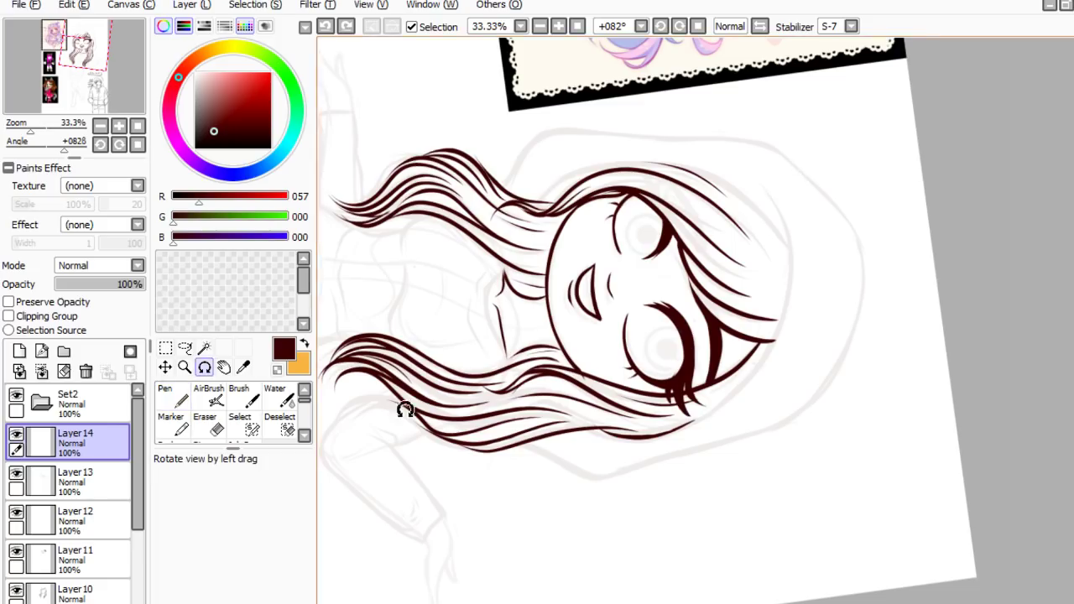
left_click_drag(503, 470, 892, 472)
left_click(168, 396)
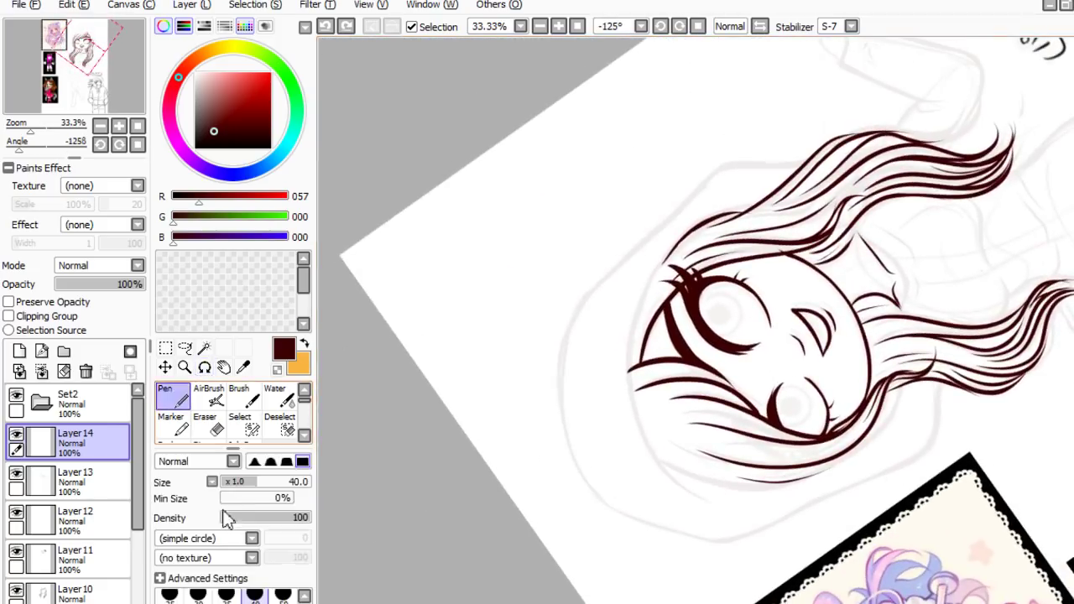
mouse_move(751, 205)
left_mouse_down()
mouse_move(711, 217)
mouse_move(642, 295)
mouse_move(628, 417)
mouse_move(728, 504)
left_mouse_up()
key("ctrl+z")
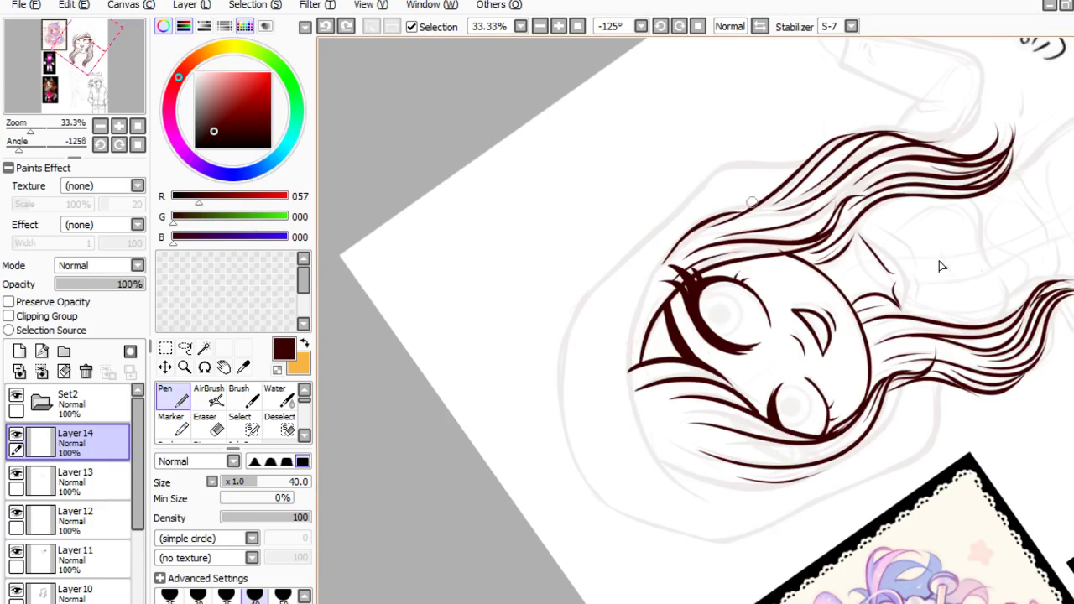
mouse_move(745, 203)
left_mouse_down()
mouse_move(667, 251)
mouse_move(626, 368)
mouse_move(638, 436)
mouse_move(736, 505)
left_mouse_up()
right_click(762, 518)
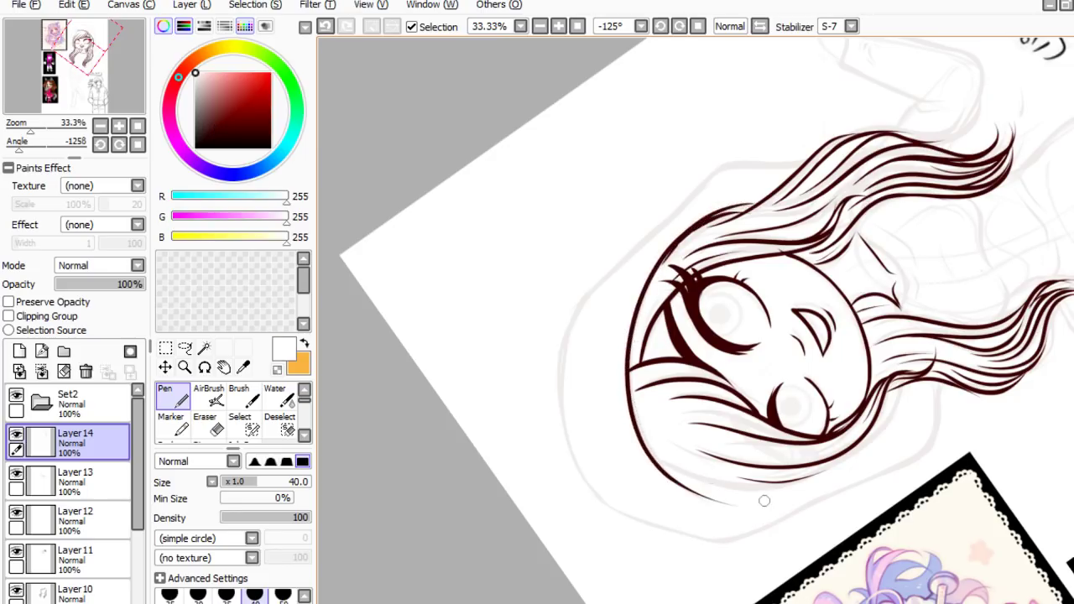
- Rotate the canvas back to about upright and pick the dark red line colour from the drawing
left_click(204, 367)
left_click_drag(522, 240, 971, 384)
left_click(243, 367)
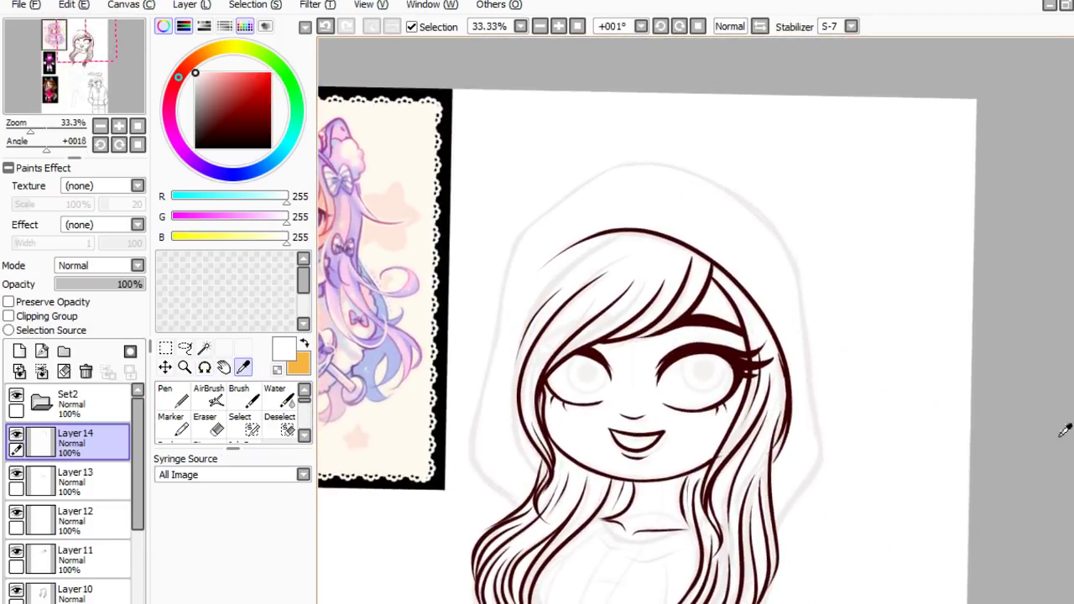
scroll(834, 407, "up", 1)
left_click(834, 408)
scroll(854, 355, "down", 3)
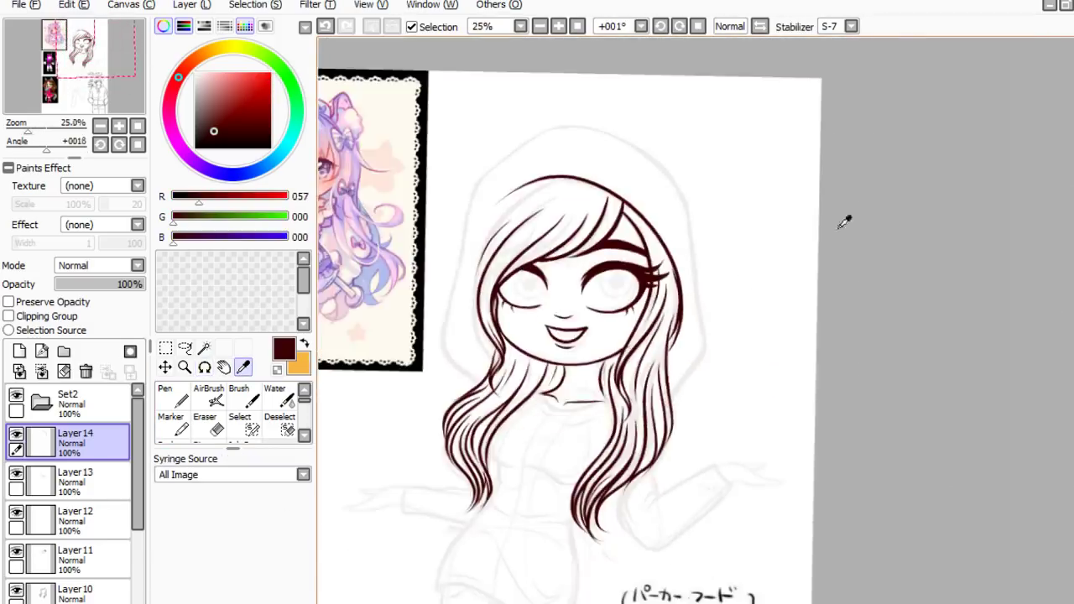
- Ink the fringe-side half of the hood's inner edge with the Pen, curving from the top down to the hair beside the cheek
scroll(521, 239, "up", 1)
key("n")
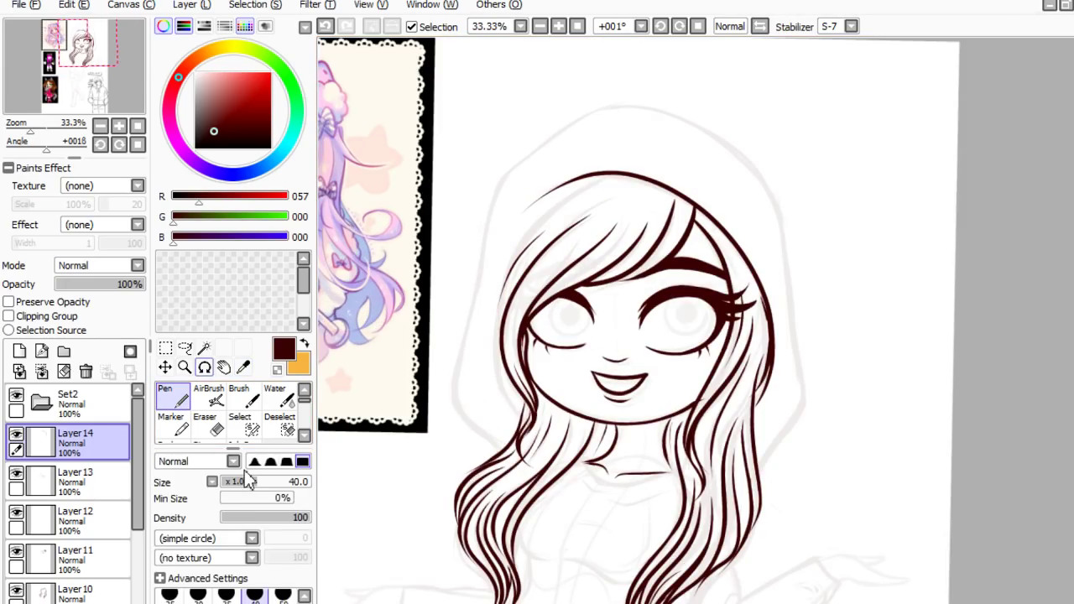
mouse_move(615, 173)
left_mouse_down()
mouse_move(541, 219)
mouse_move(509, 267)
mouse_move(502, 366)
left_mouse_up()
mouse_move(620, 175)
left_mouse_down()
mouse_move(589, 178)
mouse_move(514, 252)
mouse_move(493, 357)
mouse_move(519, 411)
left_mouse_up()
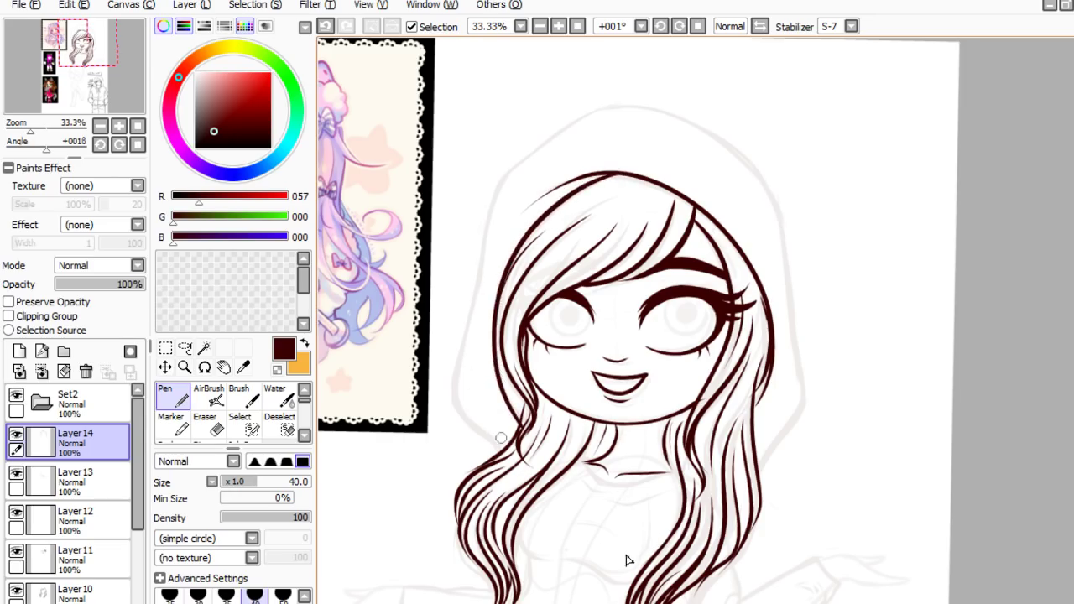
- Ink the fringe-side outer edge of the hood from the hair below the cheek up to the hood's peak, redoing unsatisfactory strokes
mouse_move(502, 455)
left_mouse_down()
mouse_move(457, 408)
mouse_move(451, 369)
mouse_move(502, 172)
mouse_move(567, 125)
mouse_move(686, 99)
left_mouse_up()
key("ctrl+z")
mouse_move(485, 438)
left_mouse_down()
mouse_move(454, 375)
mouse_move(492, 198)
mouse_move(566, 120)
mouse_move(646, 94)
left_mouse_up()
key("ctrl+z")
left_click_drag(771, 371, 759, 409)
mouse_move(494, 444)
left_mouse_down()
mouse_move(452, 393)
mouse_move(455, 366)
mouse_move(519, 144)
mouse_move(622, 263)
mouse_move(649, 217)
mouse_move(620, 269)
mouse_move(629, 234)
mouse_move(664, 196)
mouse_move(621, 262)
mouse_move(642, 215)
mouse_move(743, 150)
mouse_move(569, 122)
mouse_move(660, 106)
left_mouse_up()
key("ctrl+z")
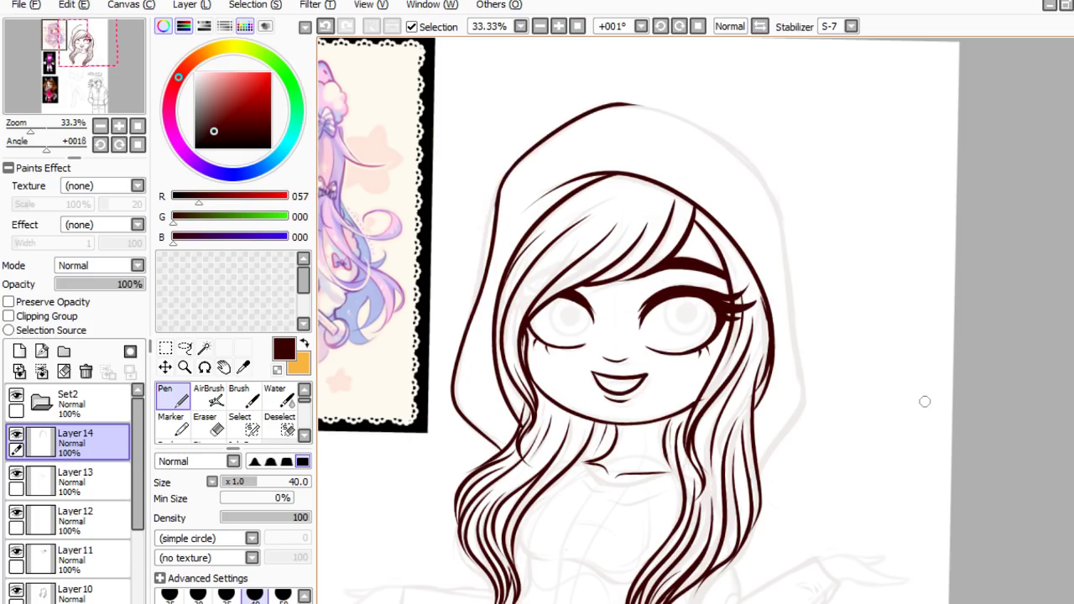
scroll(906, 427, "down", 3)
scroll(828, 460, "up", 3)
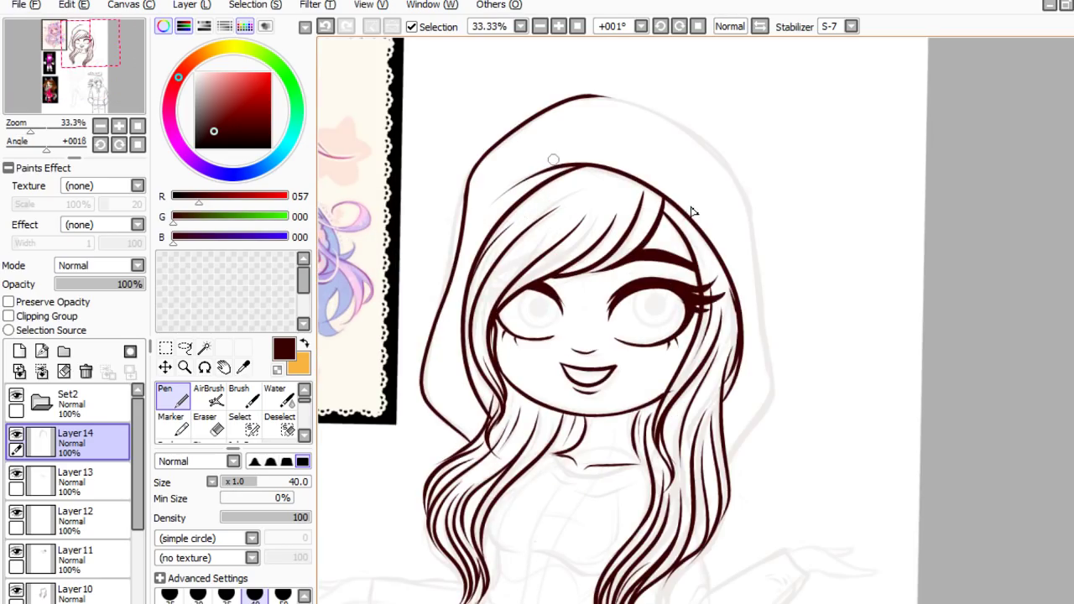
- Try to touch up the hood's fringe-side outer edge and extend the line at its peak
left_click_drag(454, 262, 446, 347)
key("ctrl+z")
left_click_drag(445, 294, 429, 337)
key("ctrl+z")
mouse_move(586, 93)
left_mouse_down()
mouse_move(617, 98)
mouse_move(572, 97)
mouse_move(619, 98)
left_mouse_up()
key("ctrl+z")
key("ctrl+z")
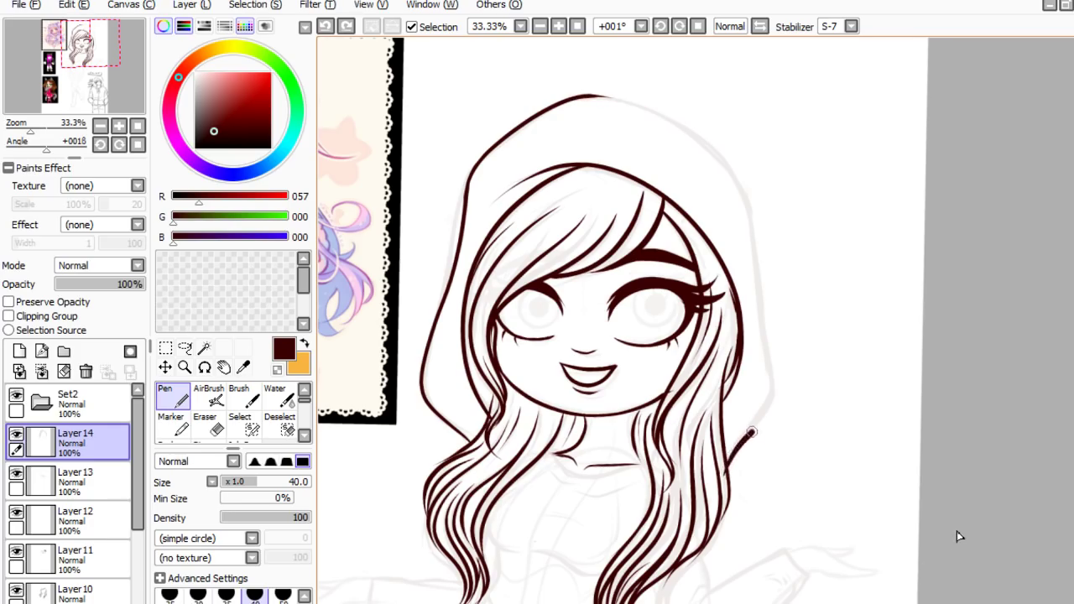
- Try to ink the hood's right outer edge over the sketch, from the peak down to the hair beside the shoulder
mouse_move(768, 409)
left_mouse_down()
mouse_move(772, 366)
mouse_move(747, 270)
left_mouse_up()
key("ctrl+z")
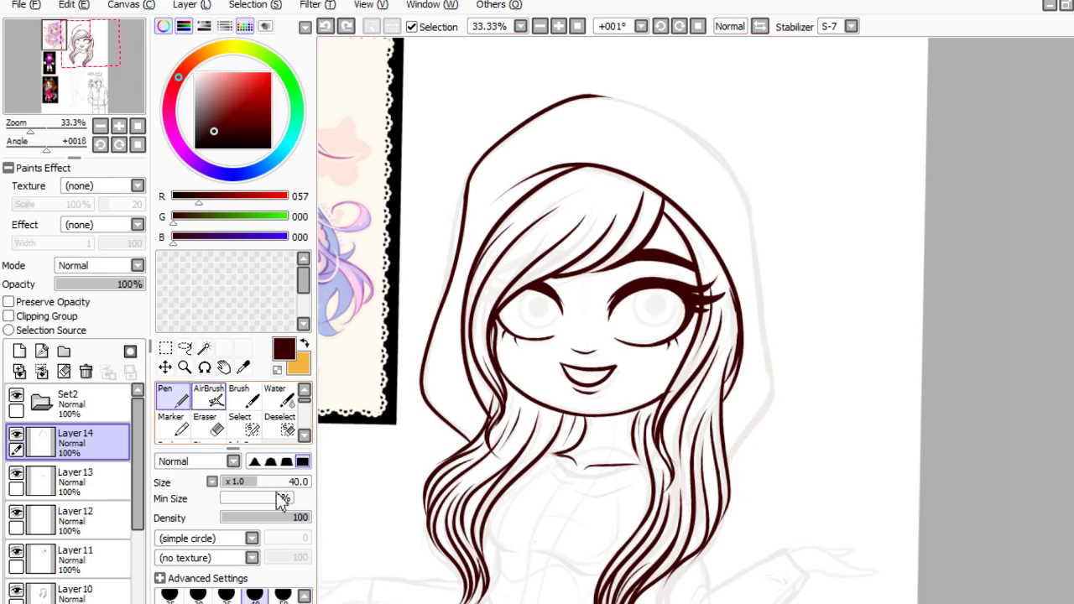
key("alt+space")
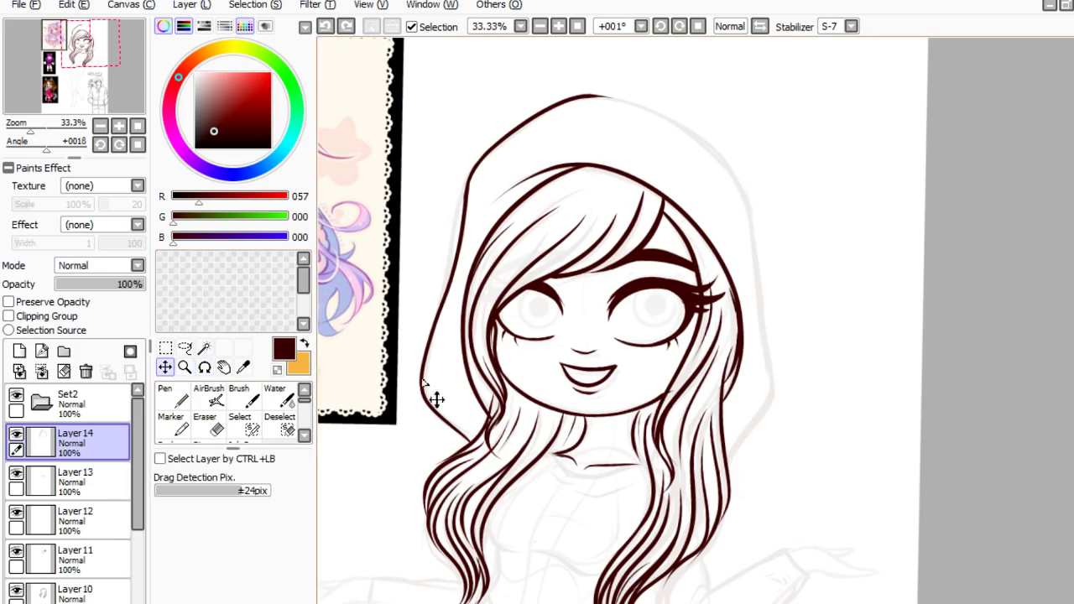
key("space")
left_click_drag(1047, 300, 735, 344)
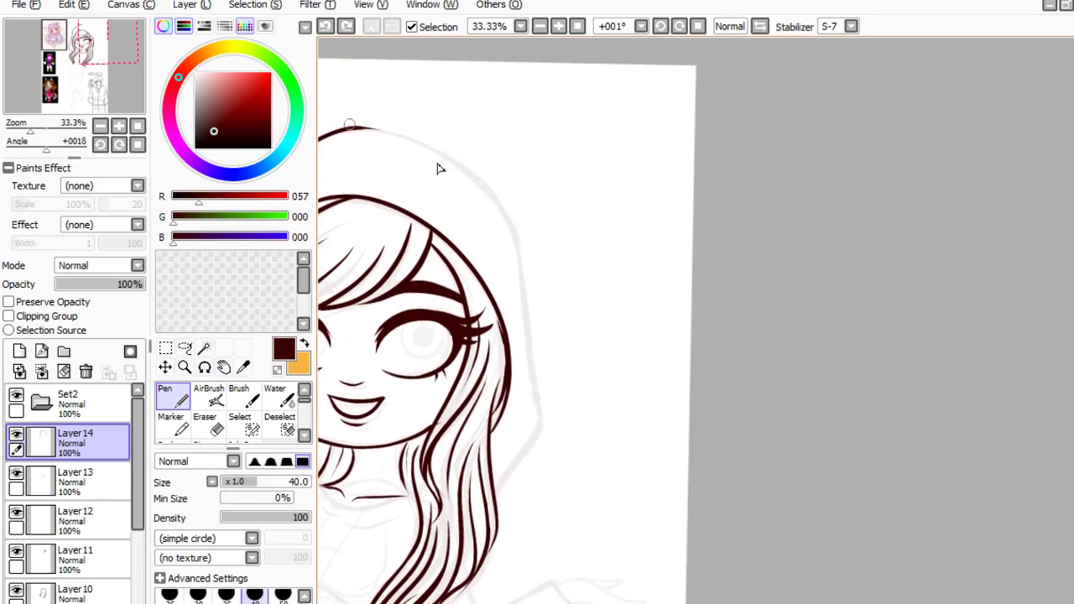
mouse_move(343, 128)
left_mouse_down()
mouse_move(411, 133)
mouse_move(474, 167)
mouse_move(513, 229)
mouse_move(516, 325)
left_mouse_up()
key("ctrl+z")
mouse_move(344, 127)
left_mouse_down()
mouse_move(387, 123)
mouse_move(358, 127)
mouse_move(432, 146)
left_mouse_up()
key("ctrl+z")
mouse_move(571, 213)
left_mouse_down()
mouse_move(636, 266)
mouse_move(673, 513)
mouse_move(642, 601)
left_mouse_up()
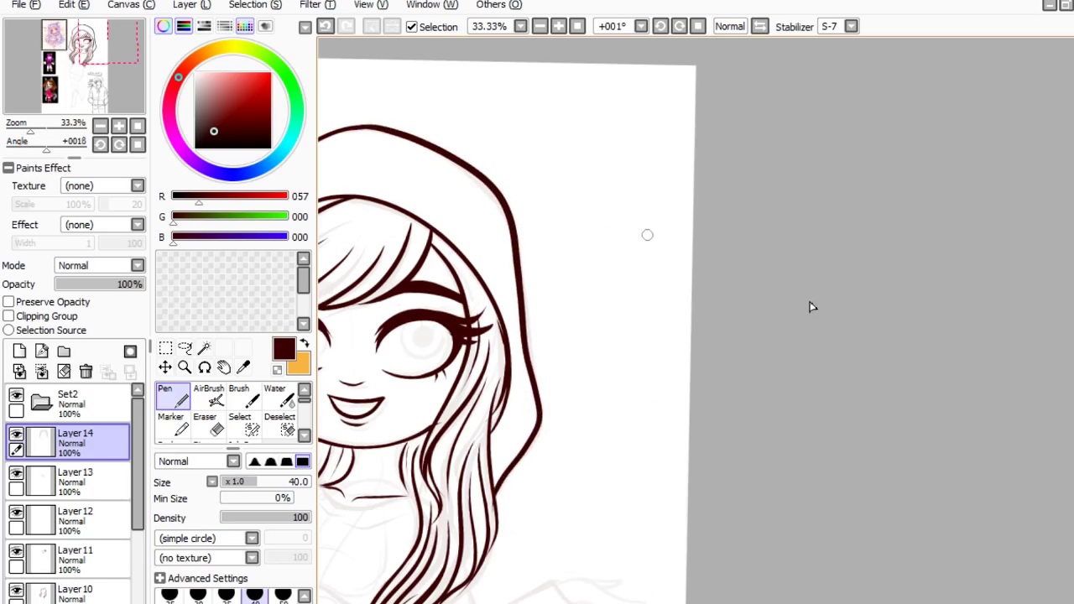
scroll(810, 307, "down", 4)
scroll(700, 389, "up", 2)
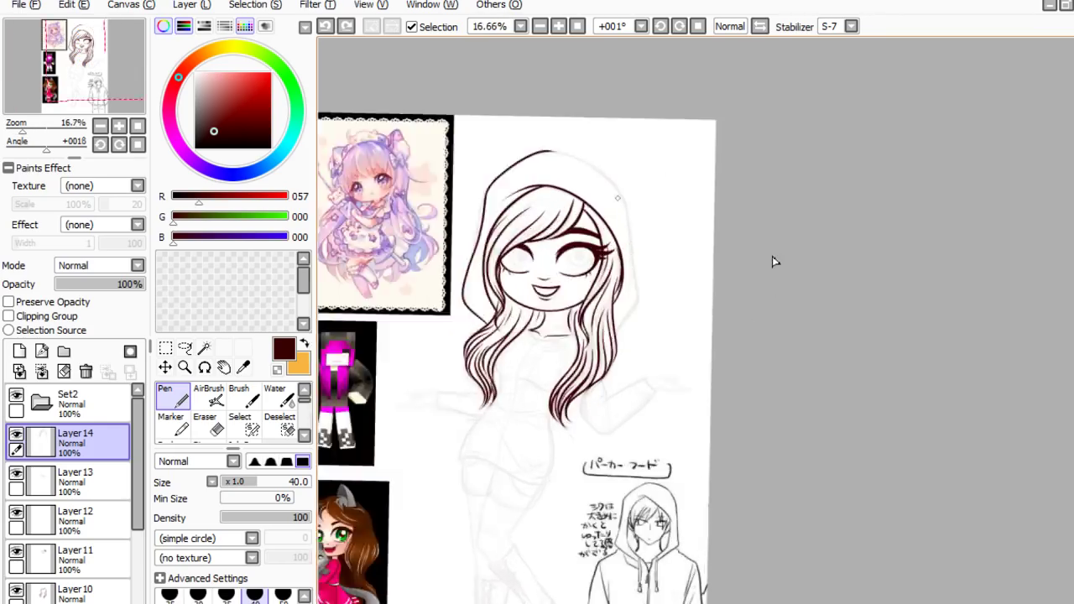
- Ink the right outer edge of the hood with the Pen, from the peak around to the hair below the cheek, redoing unsatisfactory strokes
scroll(775, 261, "up", 2)
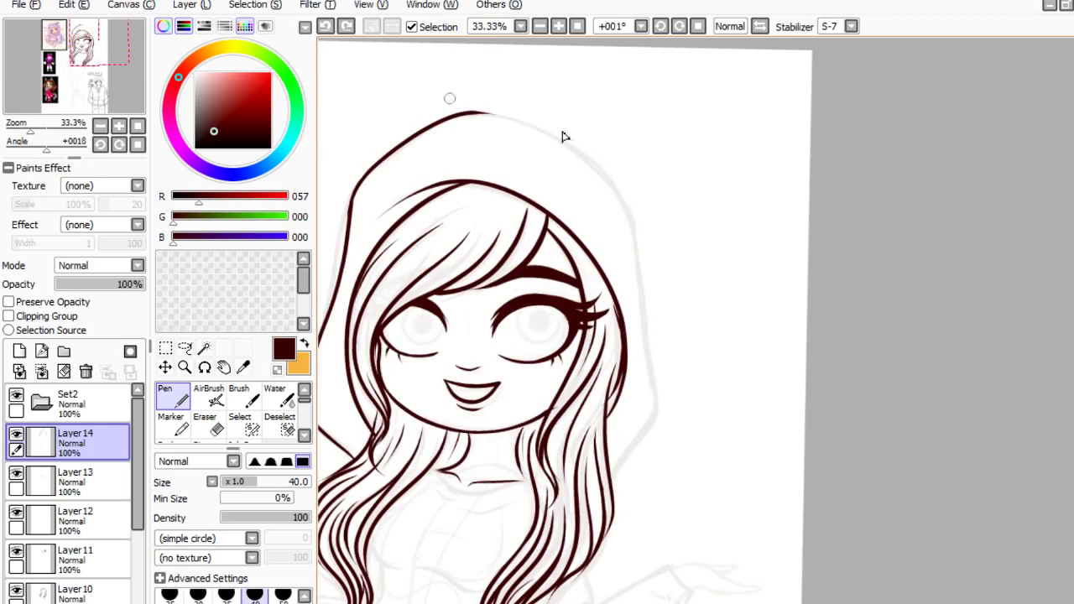
left_click_drag(466, 113, 511, 118)
key("ctrl+z")
scroll(592, 239, "up", 1)
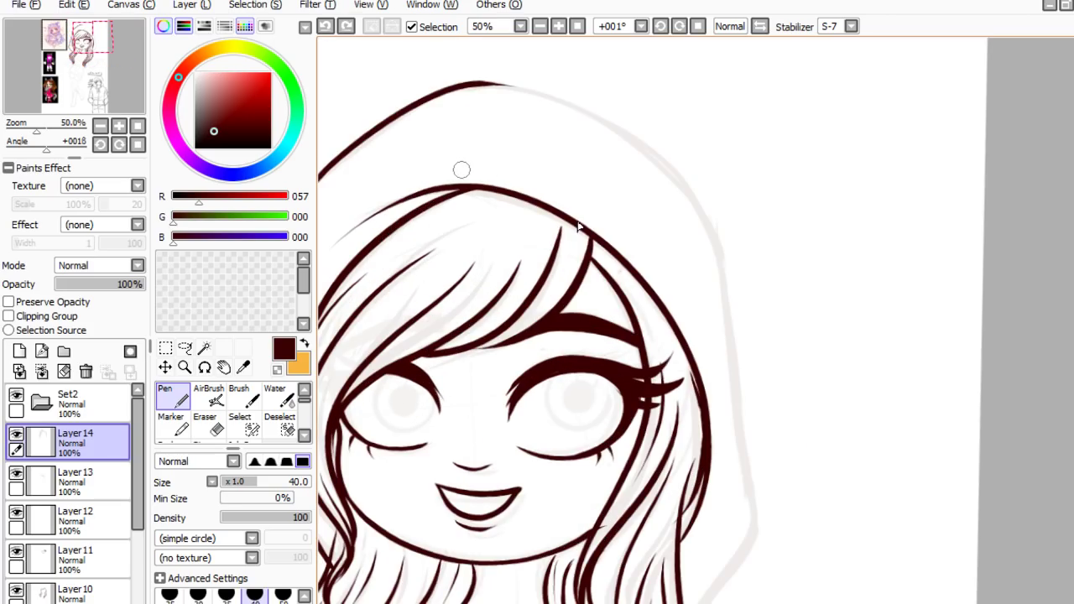
scroll(1068, 230, "down", 2)
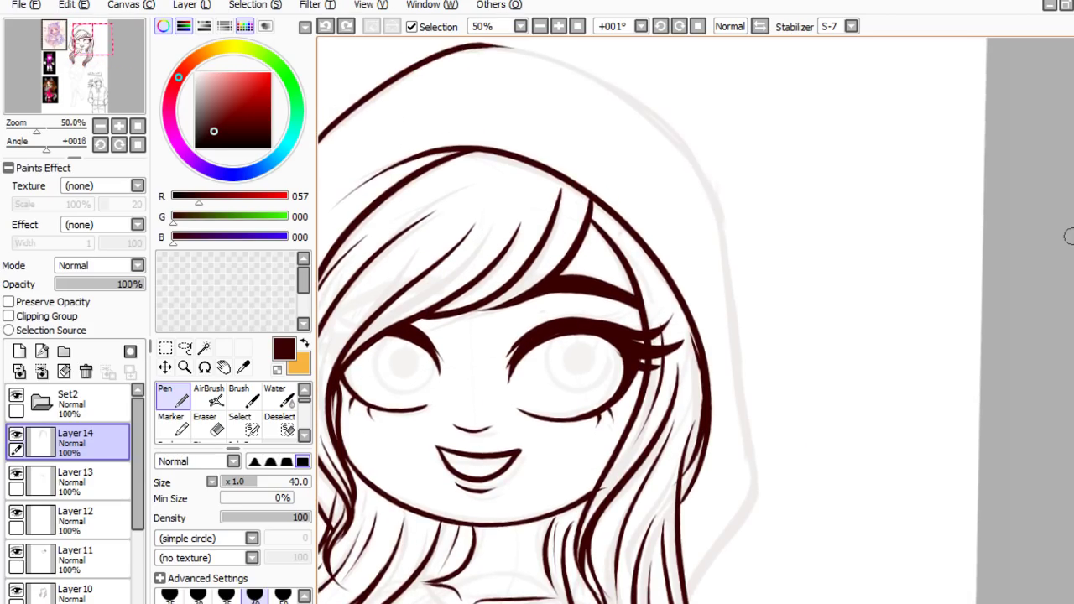
mouse_move(468, 46)
left_mouse_down()
mouse_move(542, 56)
mouse_move(633, 96)
mouse_move(707, 166)
mouse_move(727, 263)
mouse_move(729, 410)
left_mouse_up()
key("ctrl+z")
mouse_move(449, 48)
left_mouse_down()
mouse_move(510, 45)
mouse_move(539, 59)
left_mouse_up()
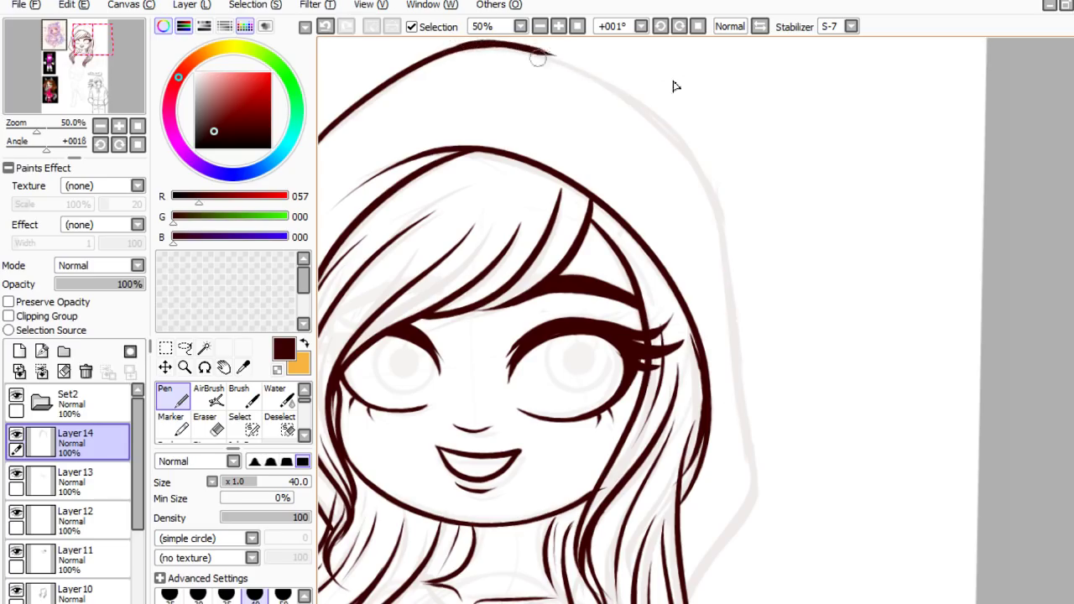
key("ctrl+z")
left_click_drag(461, 47, 509, 47)
mouse_move(678, 80)
left_mouse_down()
mouse_move(784, 125)
mouse_move(863, 204)
mouse_move(899, 310)
mouse_move(941, 603)
mouse_move(875, 603)
left_mouse_up()
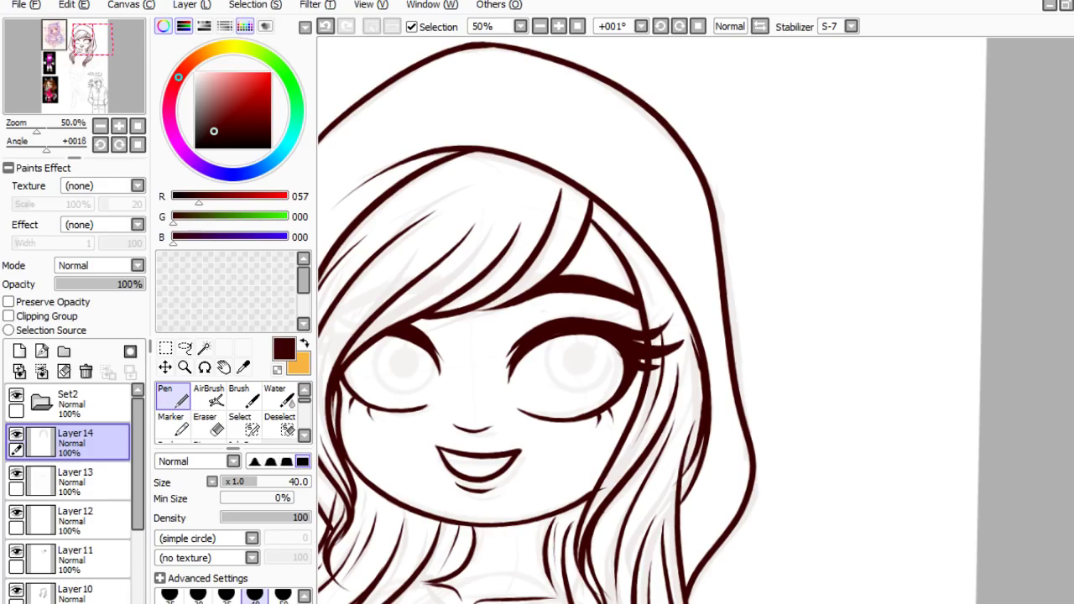
- Ink the curved neckline of the top between the hair locks and add a short fold line beneath it
scroll(866, 260, "down", 3)
scroll(965, 364, "down", 1)
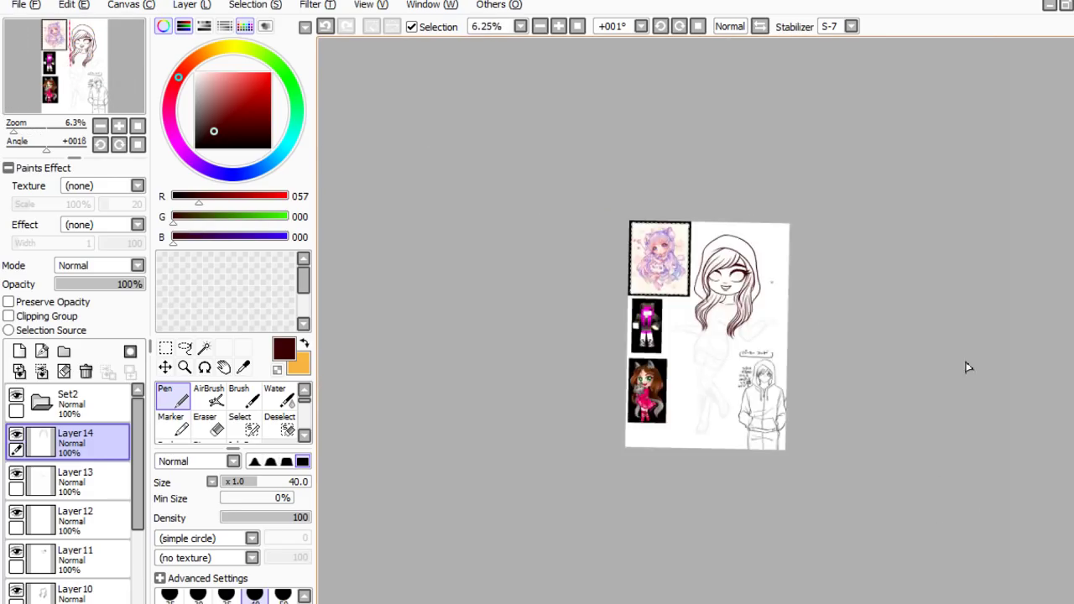
scroll(962, 367, "up", 1)
scroll(890, 432, "up", 1)
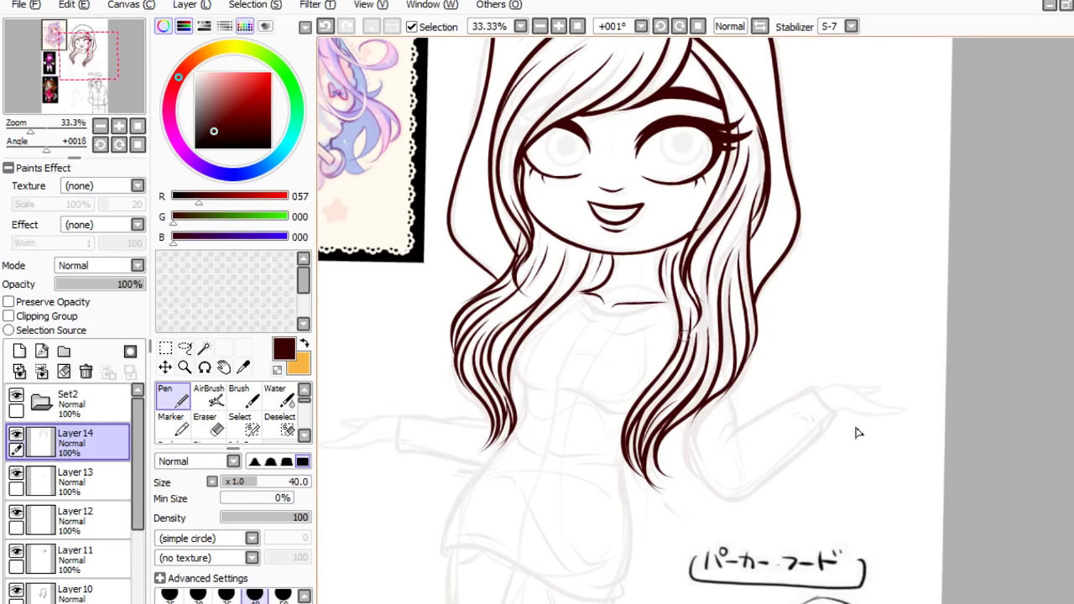
scroll(859, 433, "up", 1)
scroll(853, 434, "down", 1)
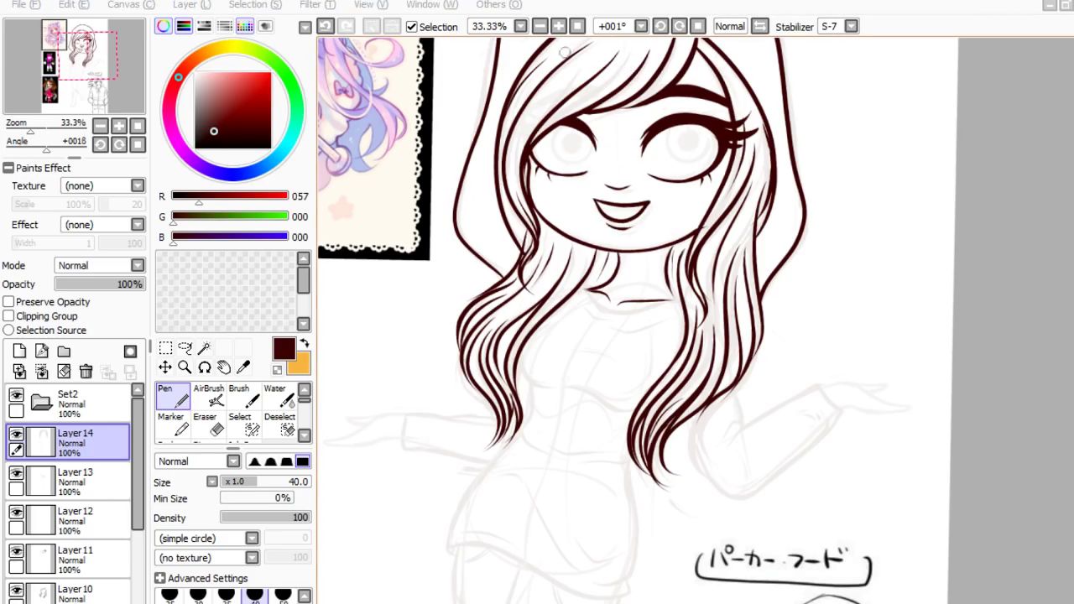
scroll(604, 181, "up", 1)
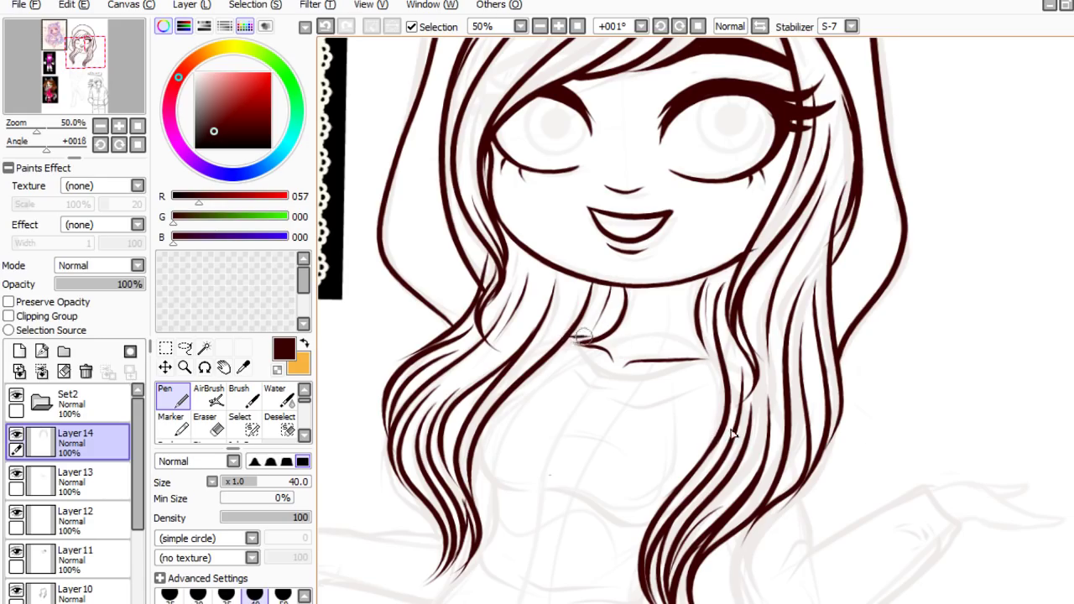
left_click_drag(567, 338, 631, 386)
key("ctrl+z")
mouse_move(564, 338)
left_mouse_down()
mouse_move(605, 374)
mouse_move(653, 378)
mouse_move(714, 350)
left_mouse_up()
key("ctrl+z")
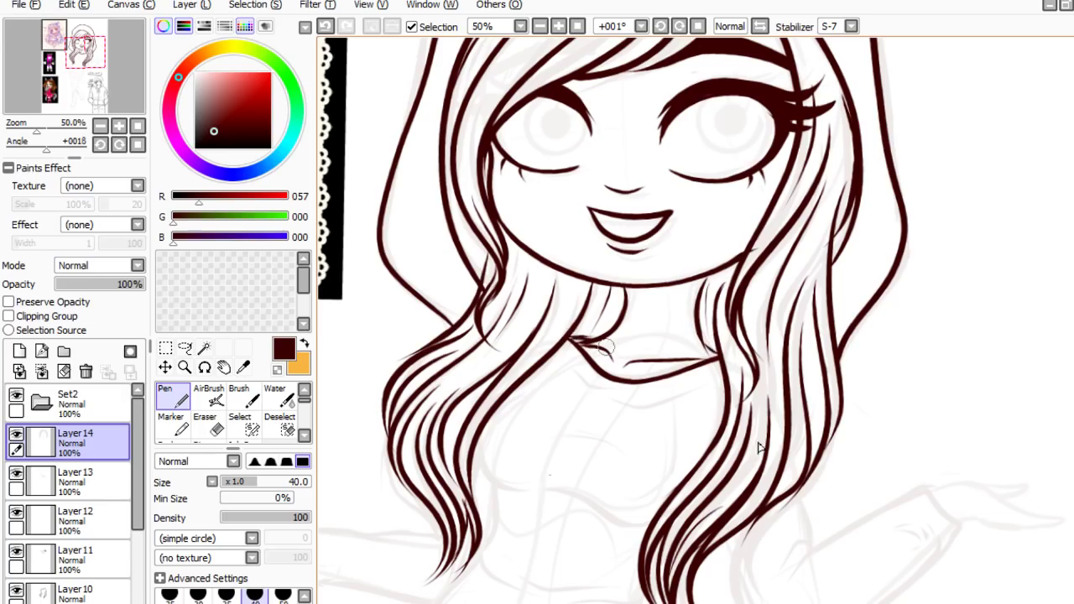
mouse_move(585, 368)
left_mouse_down()
mouse_move(649, 389)
mouse_move(727, 359)
left_mouse_up()
left_click_drag(621, 407, 682, 395)
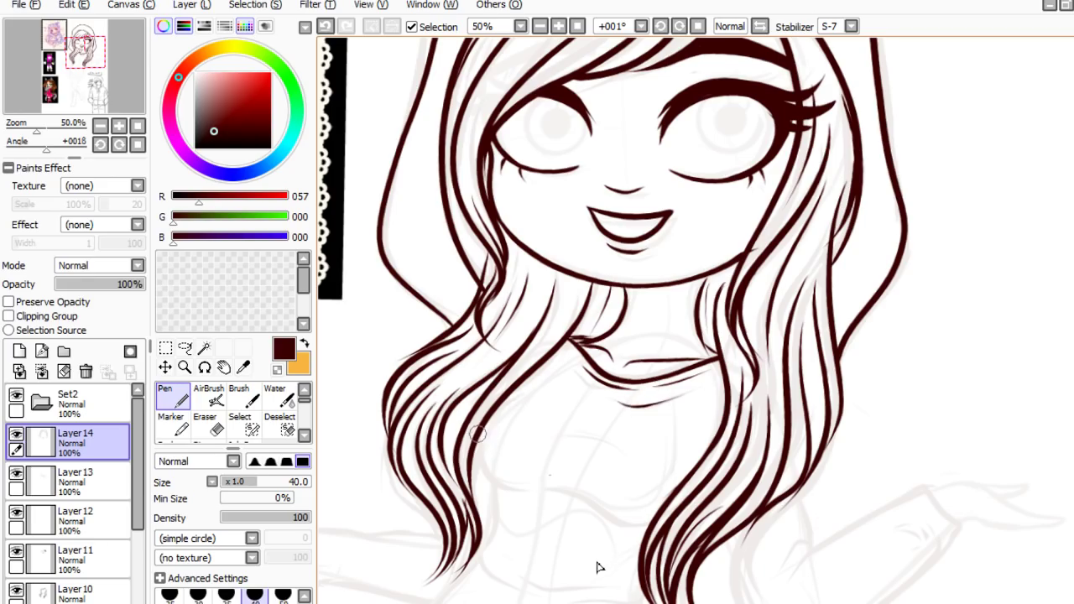
- Ink the lower contour of the bust between the hair locks and add a short crease across the chest
mouse_move(478, 434)
left_mouse_down()
mouse_move(493, 474)
mouse_move(521, 489)
mouse_move(474, 442)
mouse_move(493, 480)
mouse_move(525, 487)
left_mouse_up()
key("ctrl+z")
left_click_drag(553, 438, 616, 451)
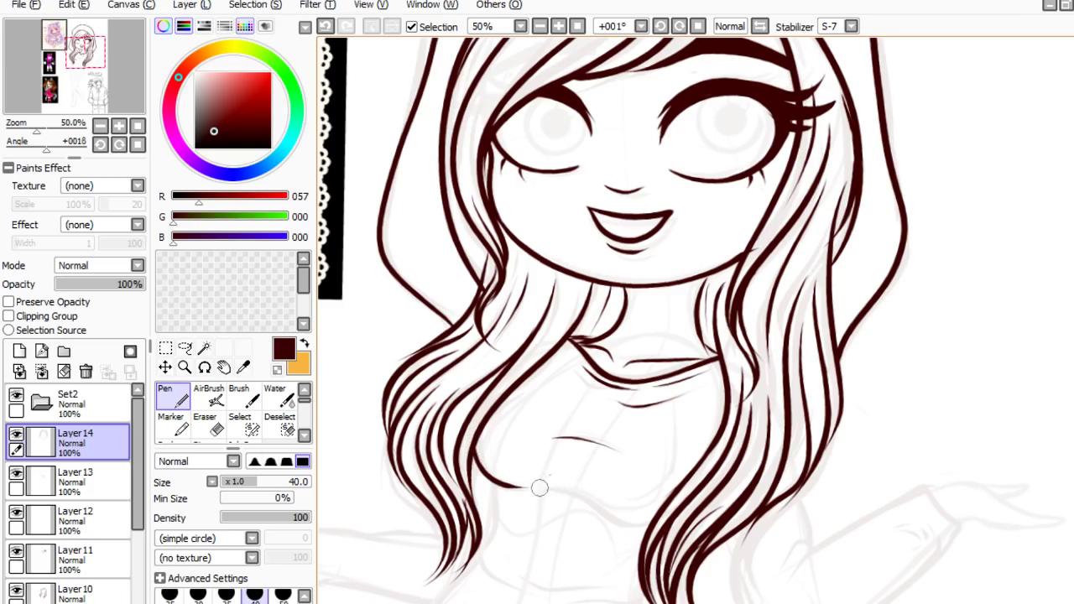
mouse_move(540, 488)
left_mouse_down()
mouse_move(585, 507)
mouse_move(655, 504)
left_mouse_up()
key("ctrl+z")
left_click_drag(542, 485, 655, 526)
key("ctrl+z")
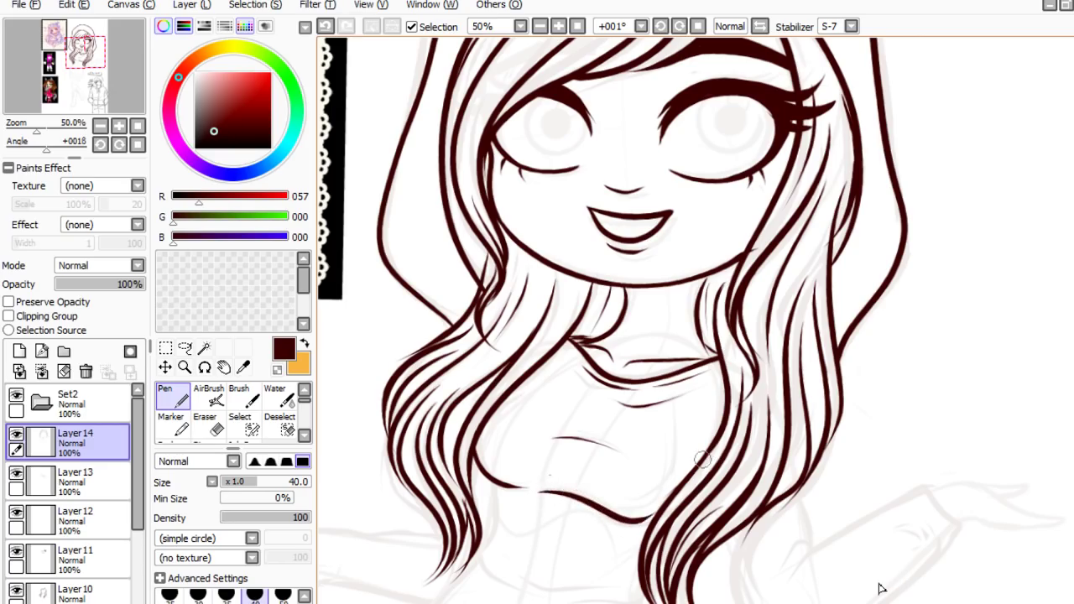
key("ctrl+z")
left_click_drag(540, 489, 648, 520)
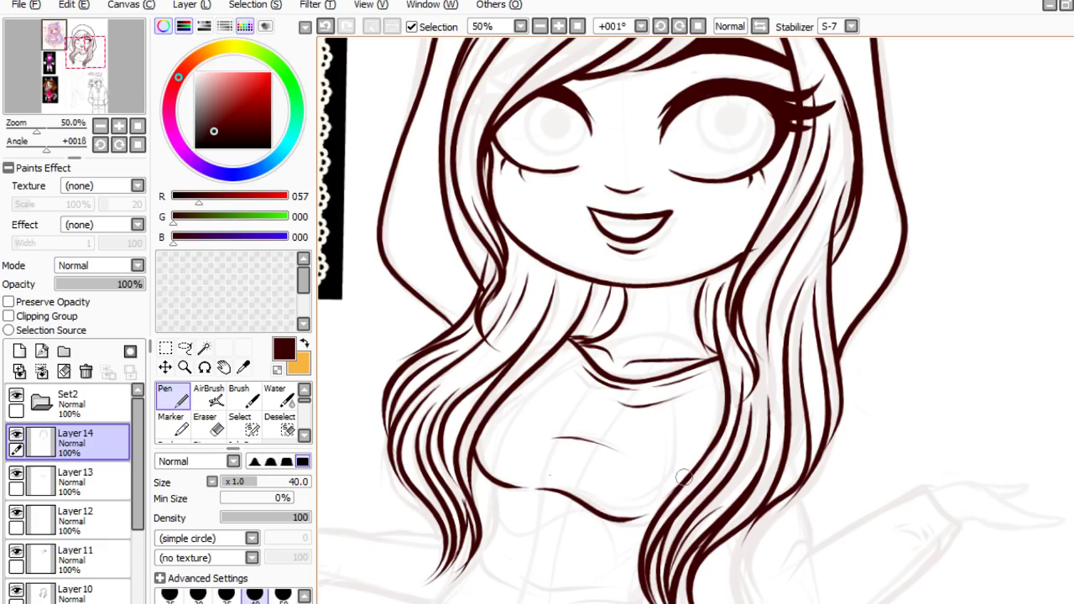
- Ink the torso's left side just below the bust, with a curved fabric fold running inward from it
scroll(801, 336, "down", 4)
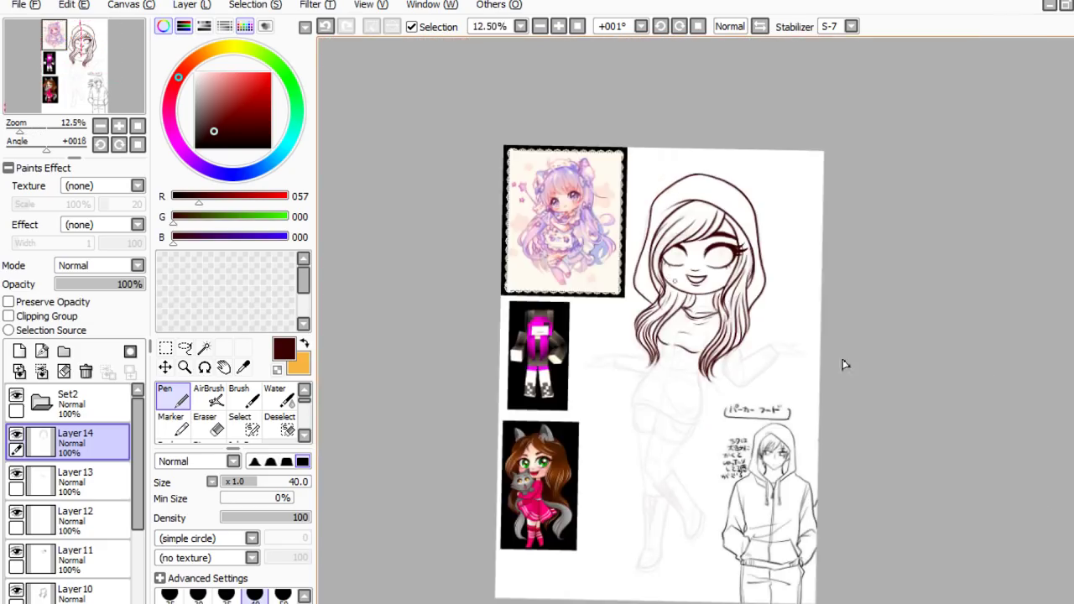
scroll(730, 398, "up", 3)
scroll(812, 407, "up", 1)
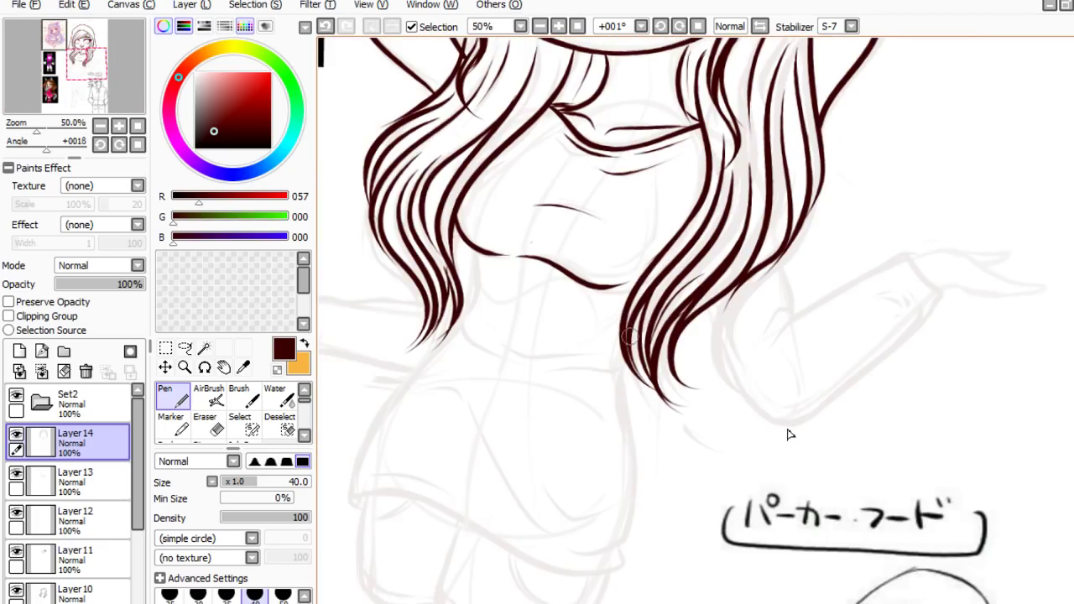
left_click_drag(468, 245, 475, 291)
key("ctrl+z")
scroll(575, 265, "up", 1)
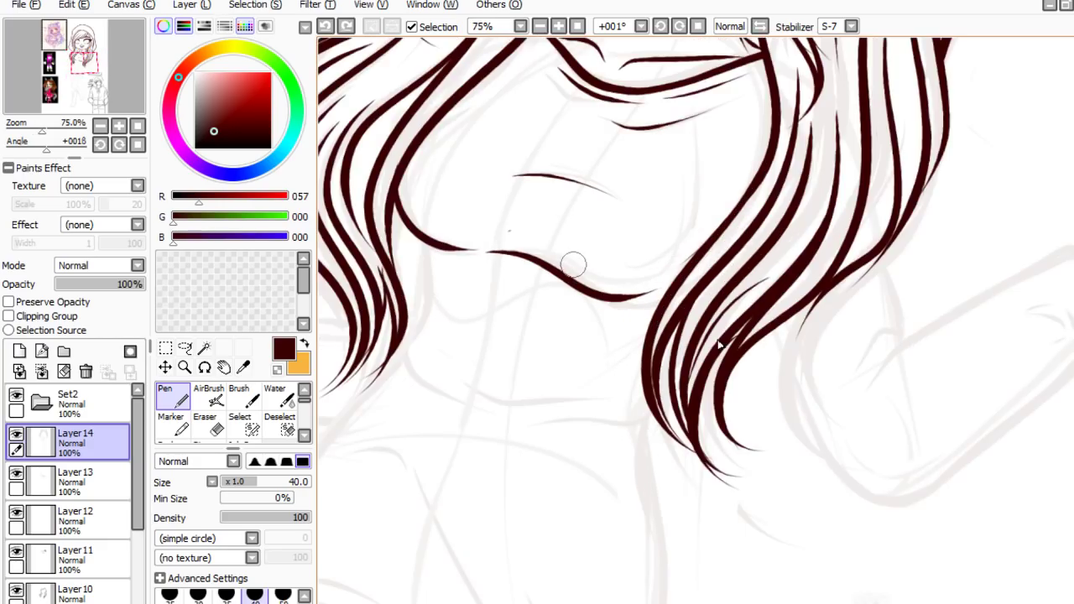
left_click_drag(423, 243, 422, 280)
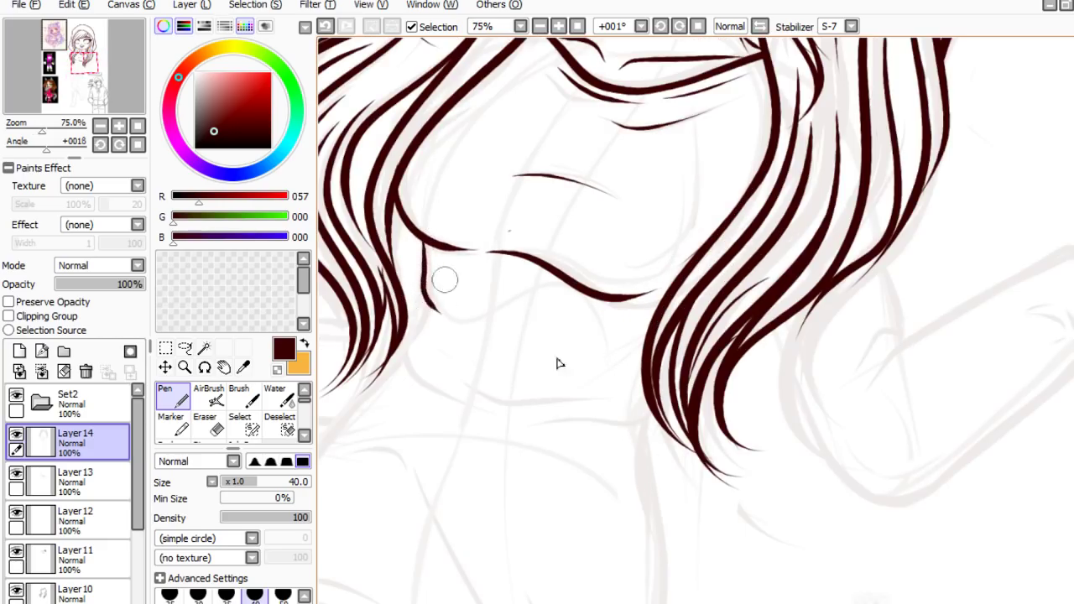
key("ctrl+z")
mouse_move(540, 287)
left_mouse_down()
mouse_move(482, 313)
mouse_move(433, 315)
mouse_move(420, 270)
mouse_move(436, 219)
left_mouse_up()
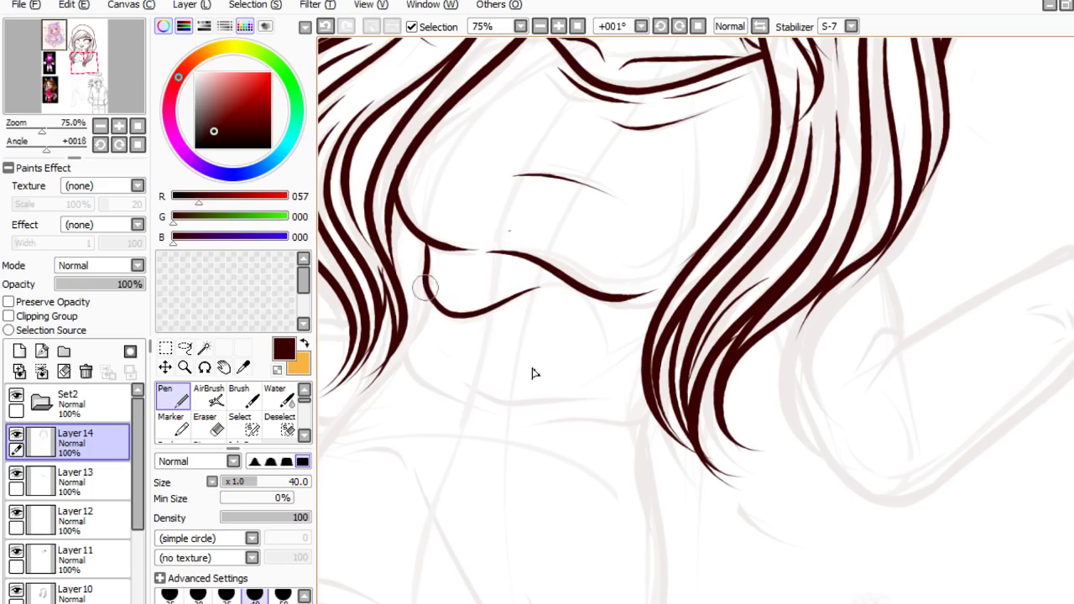
- Ink the left waist contour and the fold lines across the midriff and waist
mouse_move(426, 287)
left_mouse_down()
mouse_move(402, 352)
mouse_move(411, 371)
mouse_move(524, 404)
mouse_move(598, 388)
left_mouse_up()
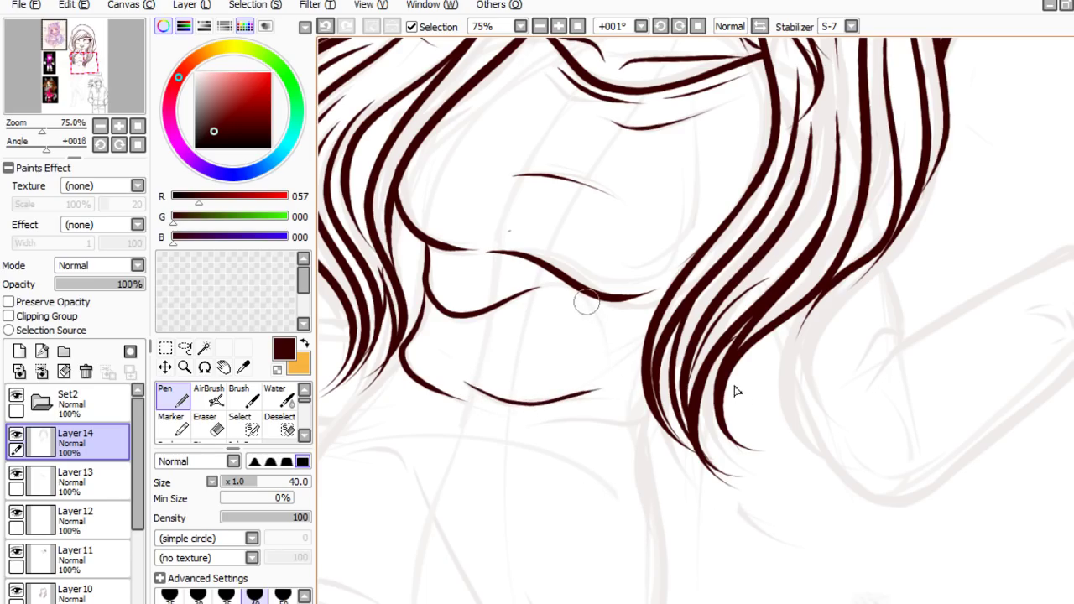
left_click_drag(586, 301, 608, 347)
mouse_move(541, 424)
left_mouse_down()
mouse_move(645, 426)
mouse_move(655, 410)
left_mouse_up()
- Ink the left hip edge of the top from the waist down to the corner of the hem
scroll(858, 486, "down", 4)
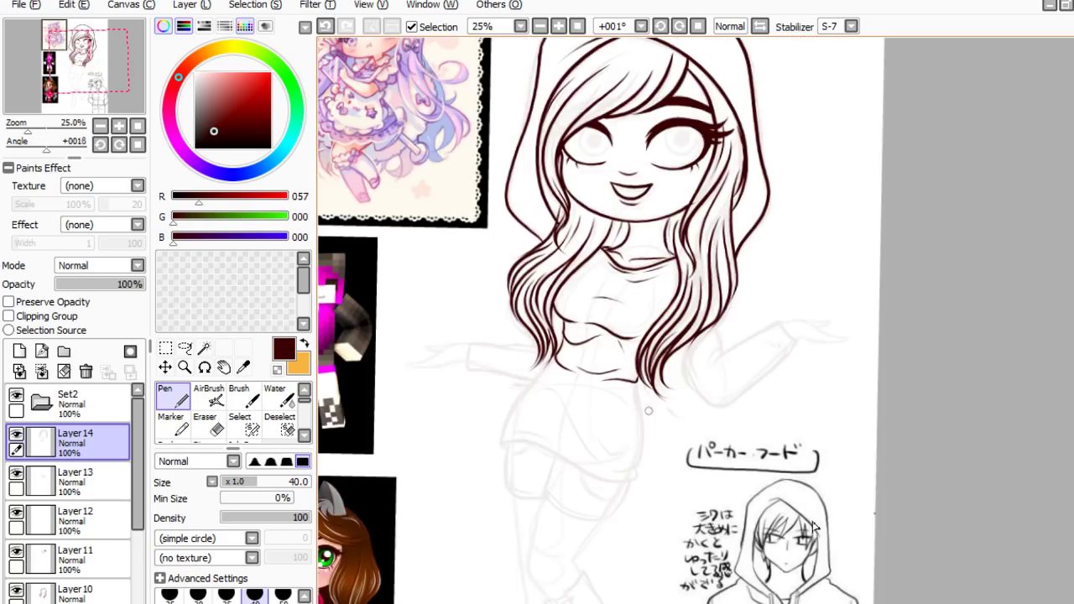
scroll(648, 410, "down", 1)
scroll(638, 428, "up", 3)
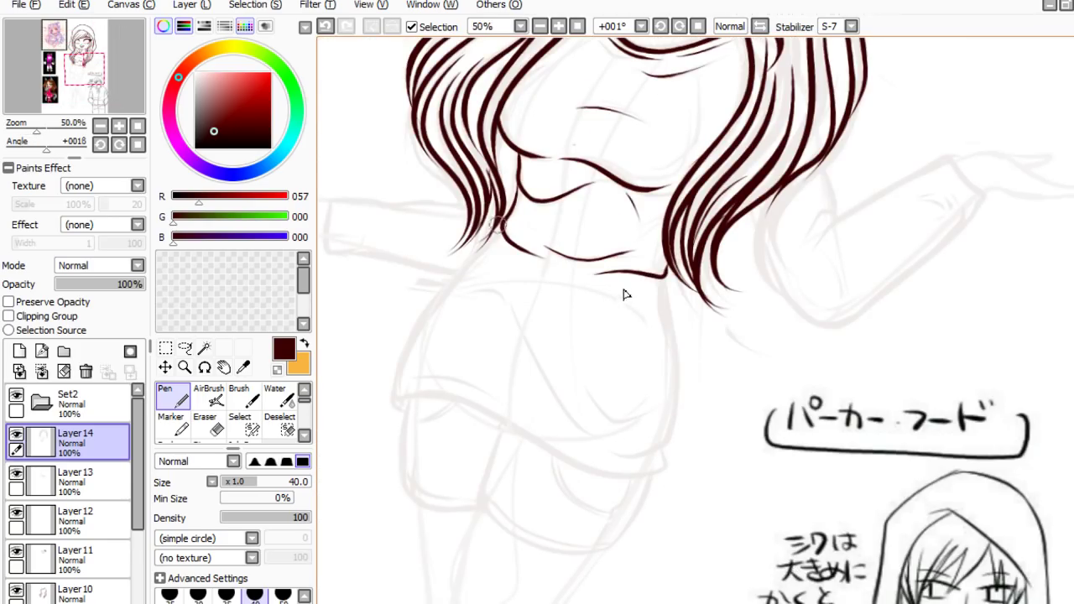
mouse_move(500, 225)
left_mouse_down()
mouse_move(410, 336)
mouse_move(391, 397)
left_mouse_up()
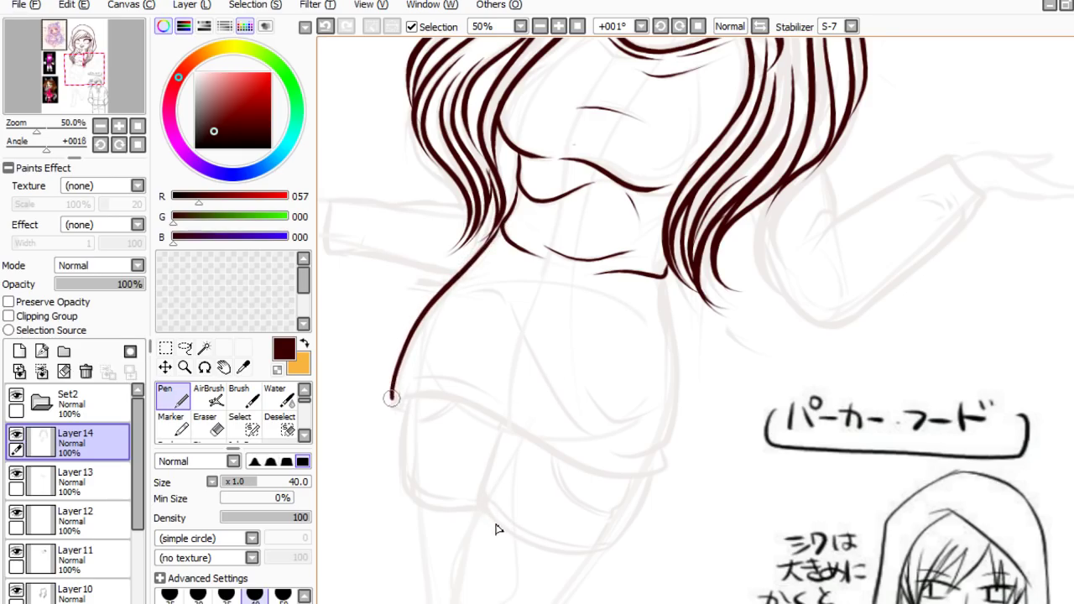
key("ctrl+z")
mouse_move(501, 214)
left_mouse_down()
mouse_move(428, 303)
mouse_move(399, 412)
left_mouse_up()
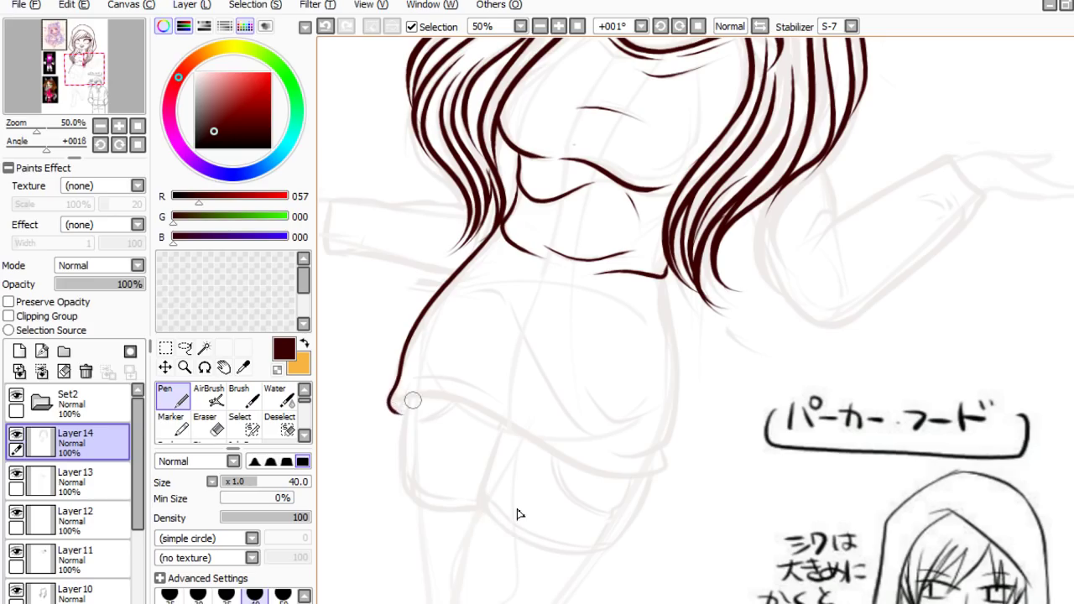
key("ctrl+z")
- Ink the top's lower hem across the thighs and add a fold line above its left end, redoing unsatisfactory hem strokes
left_click_drag(414, 375, 489, 386)
mouse_move(391, 399)
left_mouse_down()
mouse_move(444, 392)
mouse_move(430, 395)
mouse_move(587, 443)
left_mouse_up()
key("ctrl+z")
key("ctrl+z")
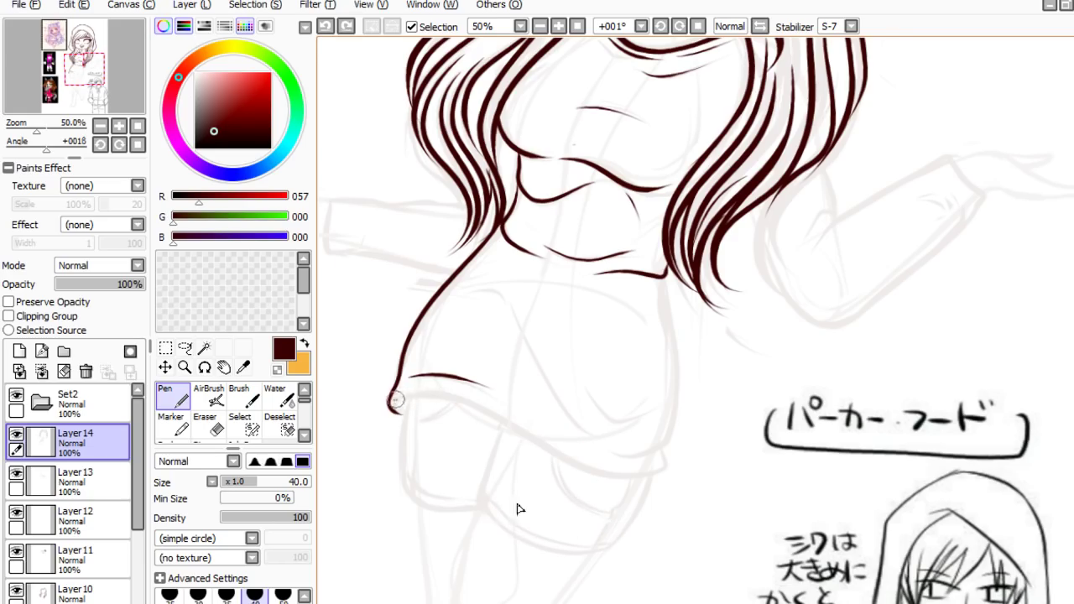
mouse_move(390, 405)
left_mouse_down()
mouse_move(458, 397)
mouse_move(600, 467)
left_mouse_up()
key("ctrl+z")
mouse_move(390, 403)
left_mouse_down()
mouse_move(477, 407)
mouse_move(587, 468)
mouse_move(647, 475)
mouse_move(660, 469)
mouse_move(643, 454)
mouse_move(663, 445)
mouse_move(671, 401)
mouse_move(668, 335)
left_mouse_up()
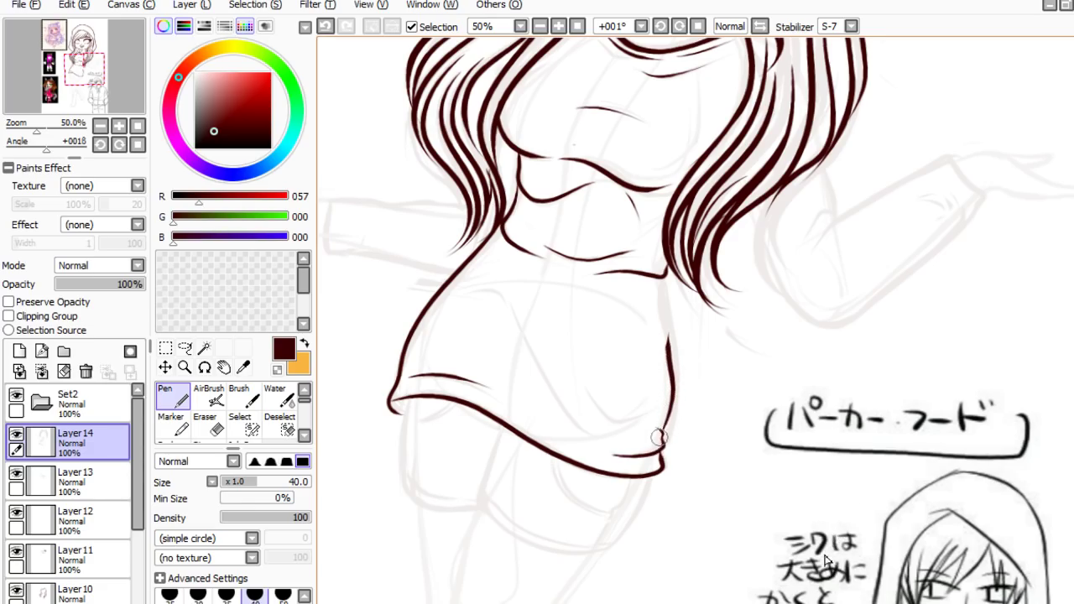
- Ink the right hip edge of the top from the waist down to the hem and add a curved fold below the waist
left_click_drag(661, 439, 637, 429)
left_click_drag(663, 272, 671, 368)
key("ctrl+z")
left_click_drag(662, 304, 667, 359)
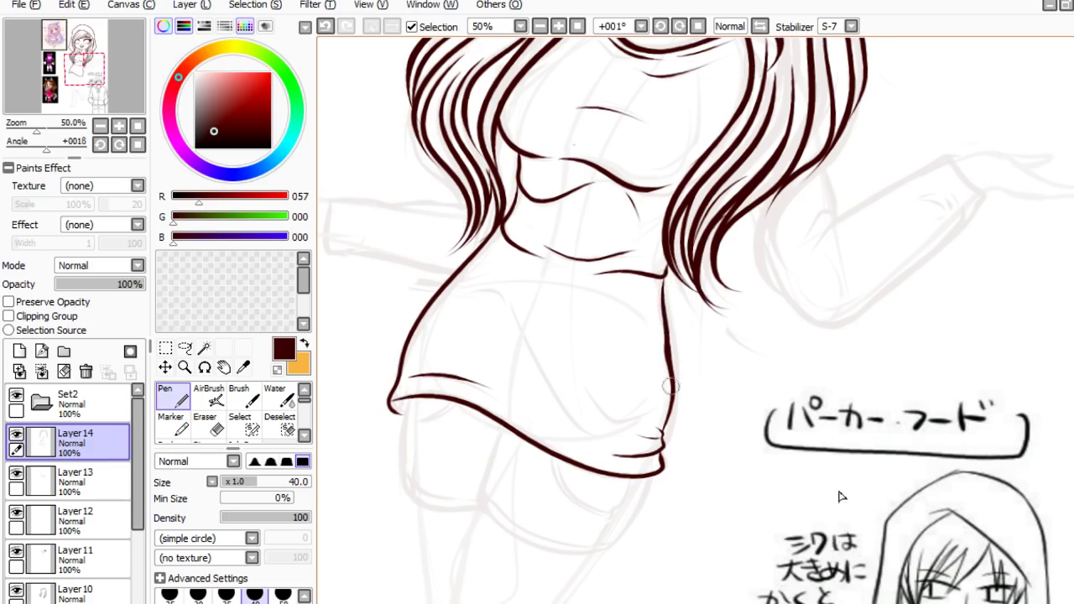
key("ctrl+z")
key("ctrl+z")
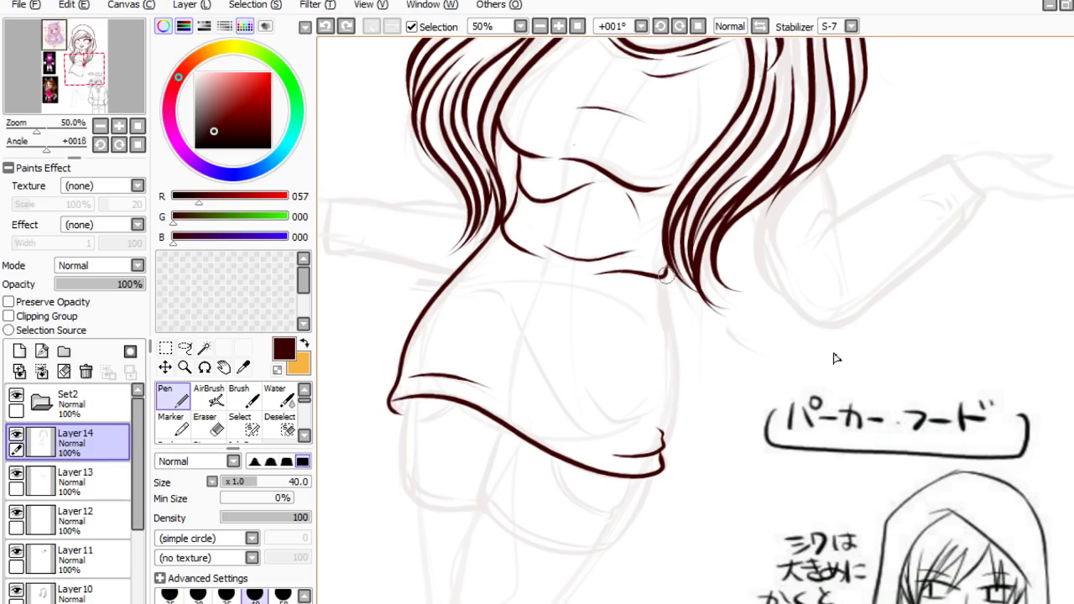
mouse_move(661, 277)
left_mouse_down()
mouse_move(674, 367)
mouse_move(663, 430)
left_mouse_up()
key("ctrl+z")
mouse_move(663, 277)
left_mouse_down()
mouse_move(672, 405)
mouse_move(661, 433)
left_mouse_up()
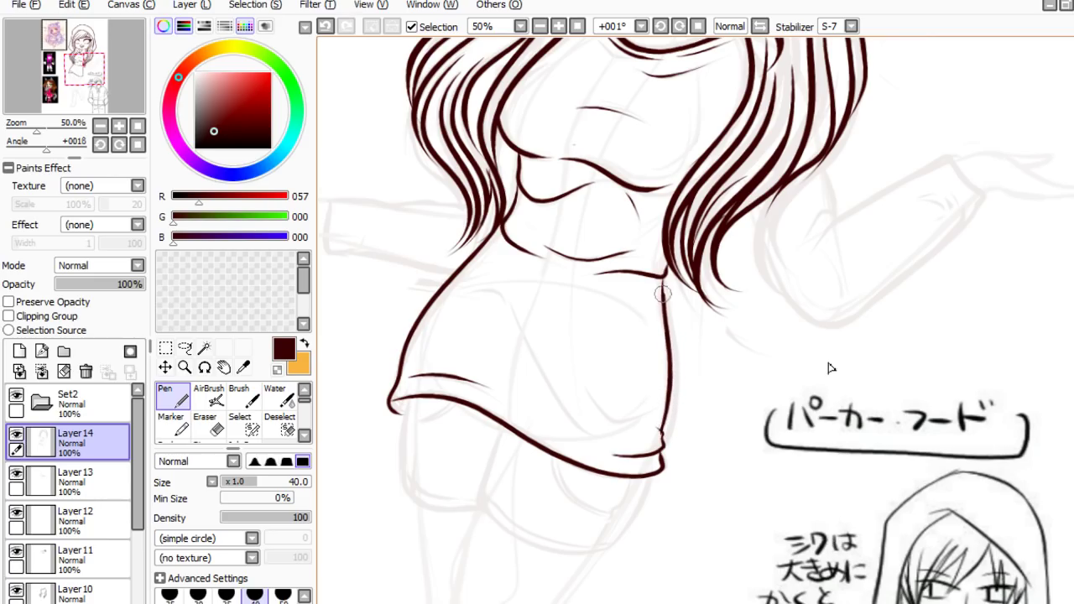
mouse_move(537, 283)
left_mouse_down()
mouse_move(581, 288)
mouse_move(643, 324)
left_mouse_up()
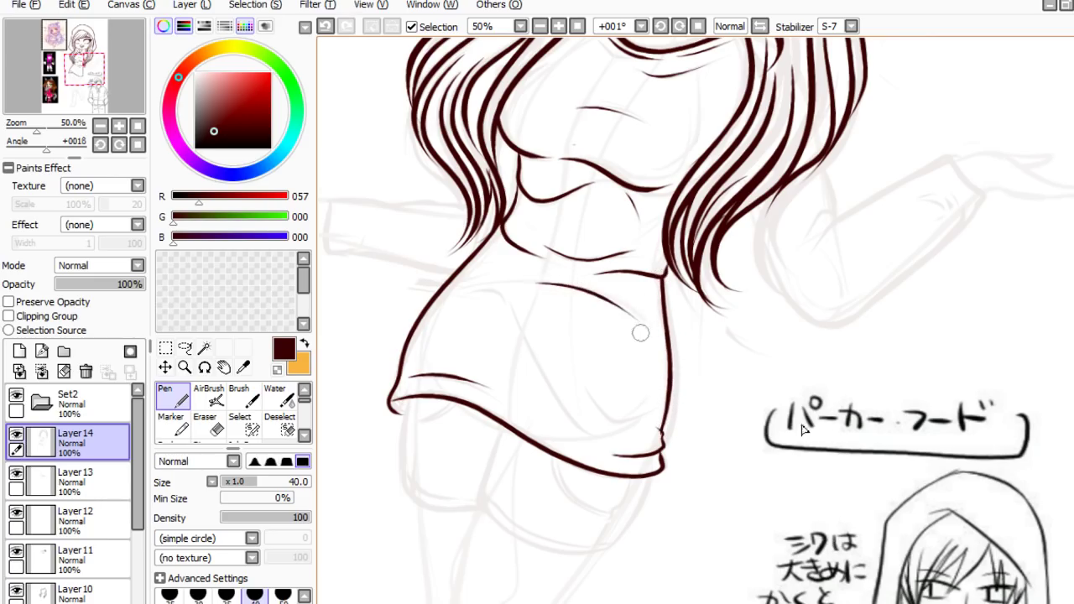
- Ink a long diagonal fold across the skirt of the top and a shorter fold line near its hem
mouse_move(475, 292)
left_mouse_down()
mouse_move(506, 301)
mouse_move(572, 424)
mouse_move(597, 438)
left_mouse_up()
mouse_move(588, 392)
left_mouse_down()
mouse_move(605, 413)
mouse_move(655, 408)
mouse_move(610, 426)
mouse_move(649, 427)
left_mouse_up()
scroll(913, 381, "down", 4)
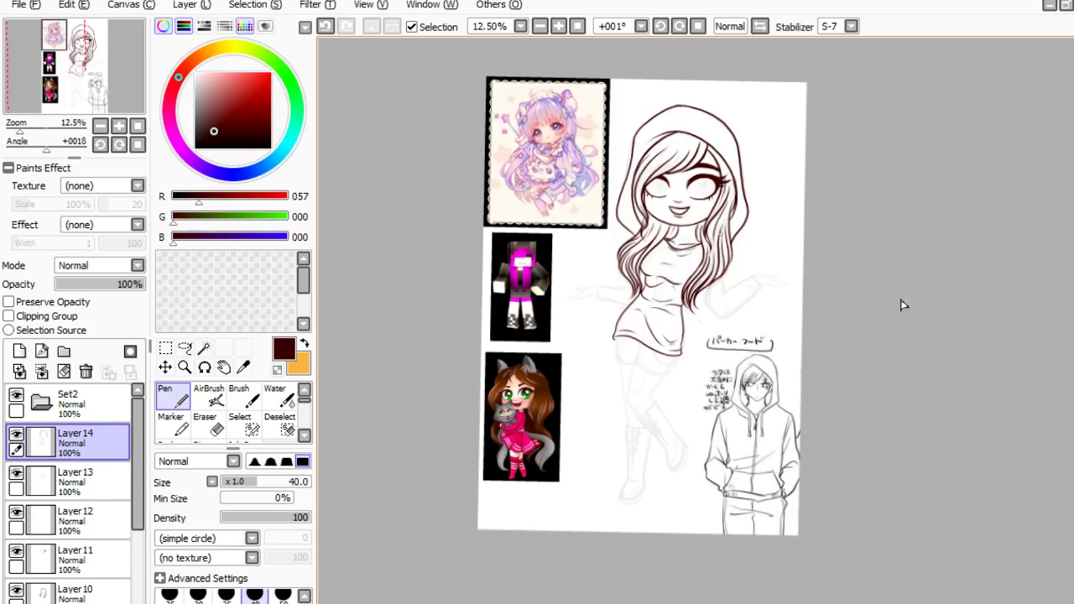
scroll(903, 304, "up", 3)
scroll(875, 378, "down", 2)
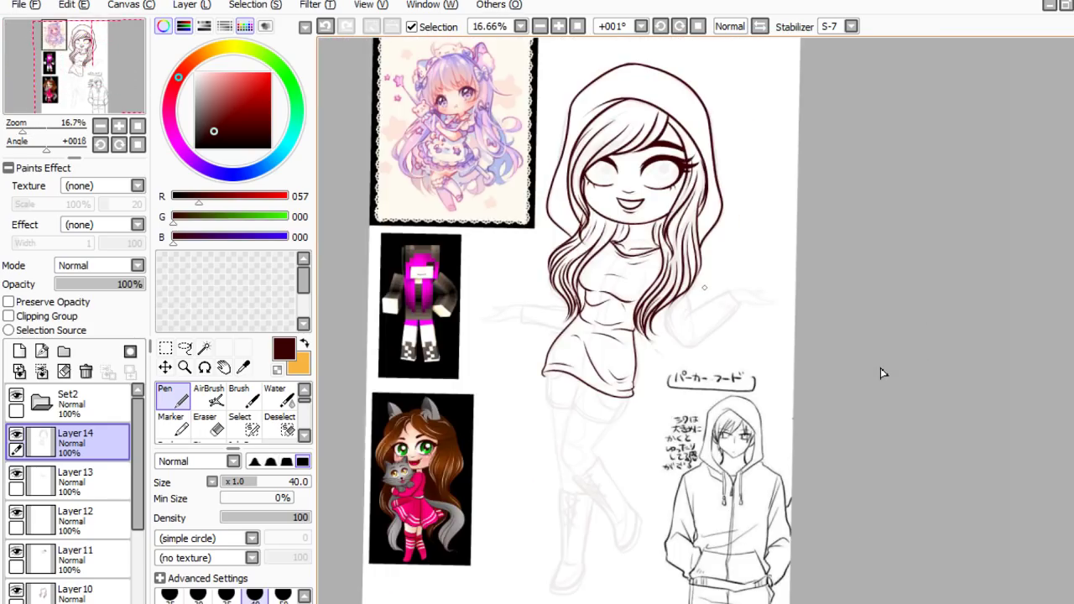
scroll(881, 369, "down", 1)
scroll(876, 373, "up", 1)
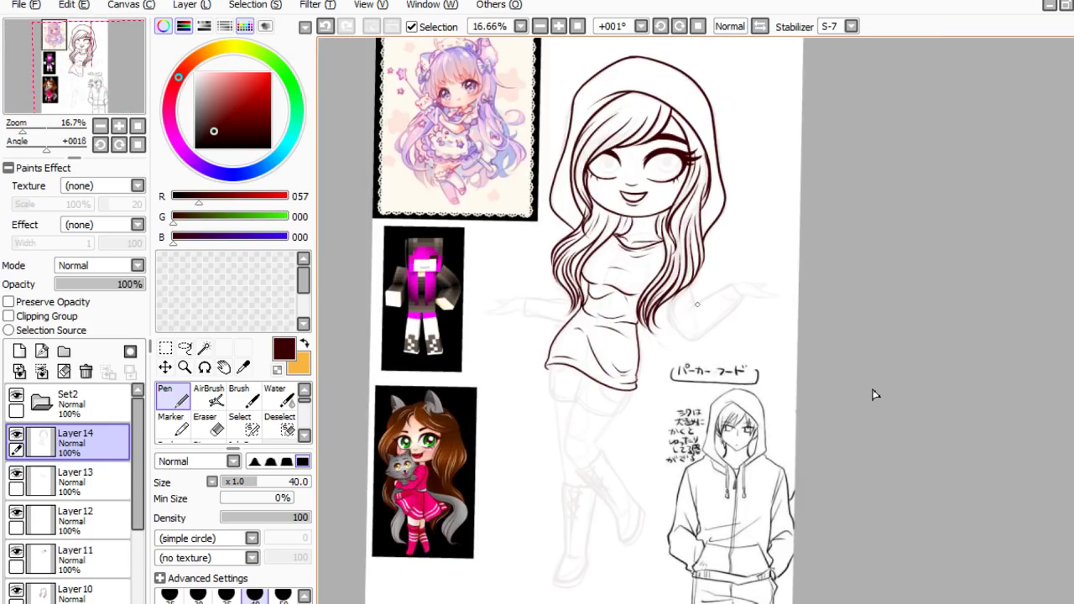
- Ink the right sleeve's inner contour from the hair to the elbow crease, along the forearm's upper edge and around the cuff, redoing unsatisfactory strokes
scroll(864, 369, "up", 3)
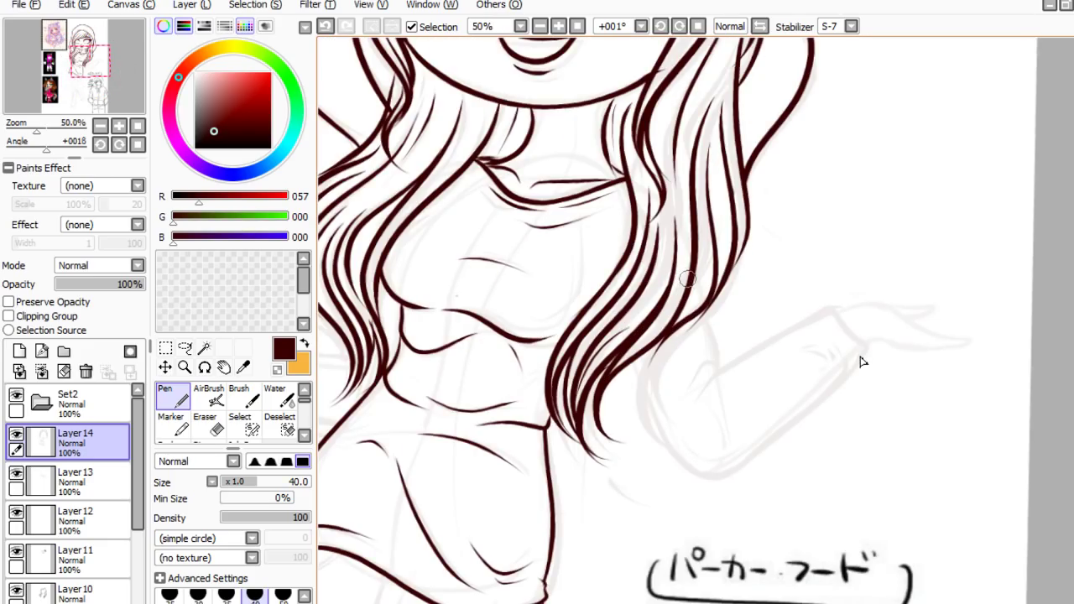
left_click_drag(634, 365, 659, 434)
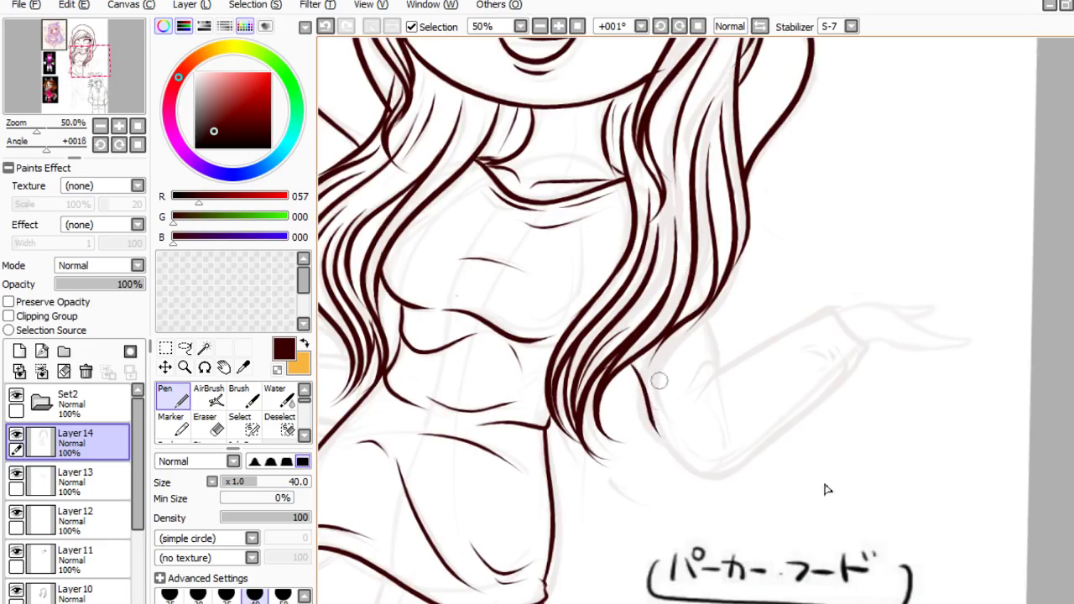
key("ctrl+z")
mouse_move(700, 395)
left_mouse_down()
mouse_move(715, 371)
mouse_move(701, 371)
mouse_move(712, 365)
mouse_move(735, 367)
mouse_move(710, 327)
mouse_move(731, 294)
mouse_move(717, 373)
mouse_move(770, 341)
left_mouse_up()
key("ctrl+z")
mouse_move(720, 372)
left_mouse_down()
mouse_move(827, 309)
mouse_move(865, 355)
mouse_move(856, 352)
left_mouse_up()
key("ctrl+z")
key("ctrl+z")
key("ctrl+z")
key("ctrl+y")
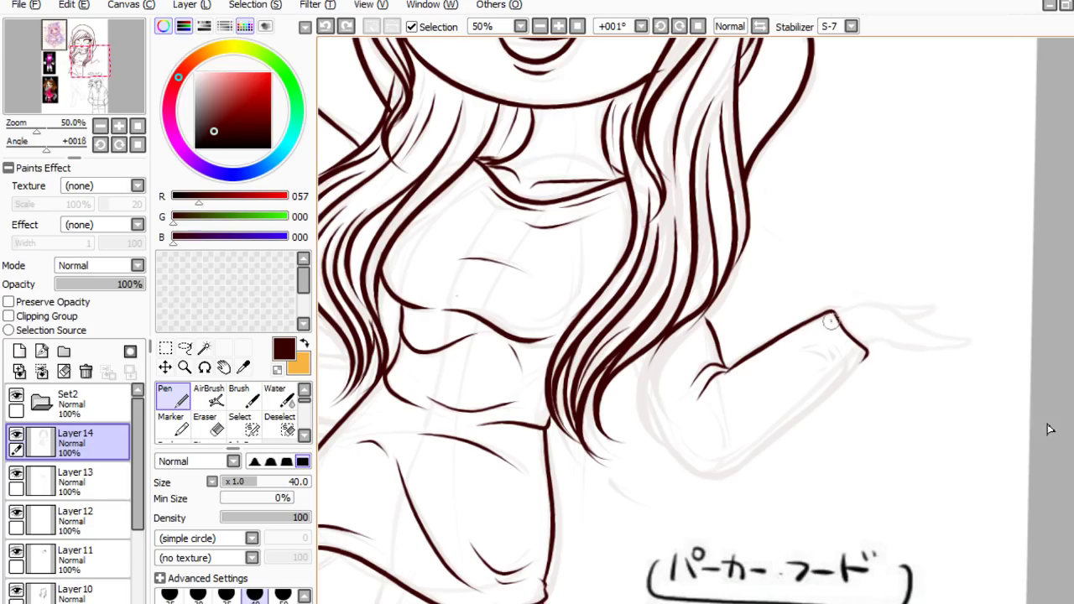
key("ctrl+y")
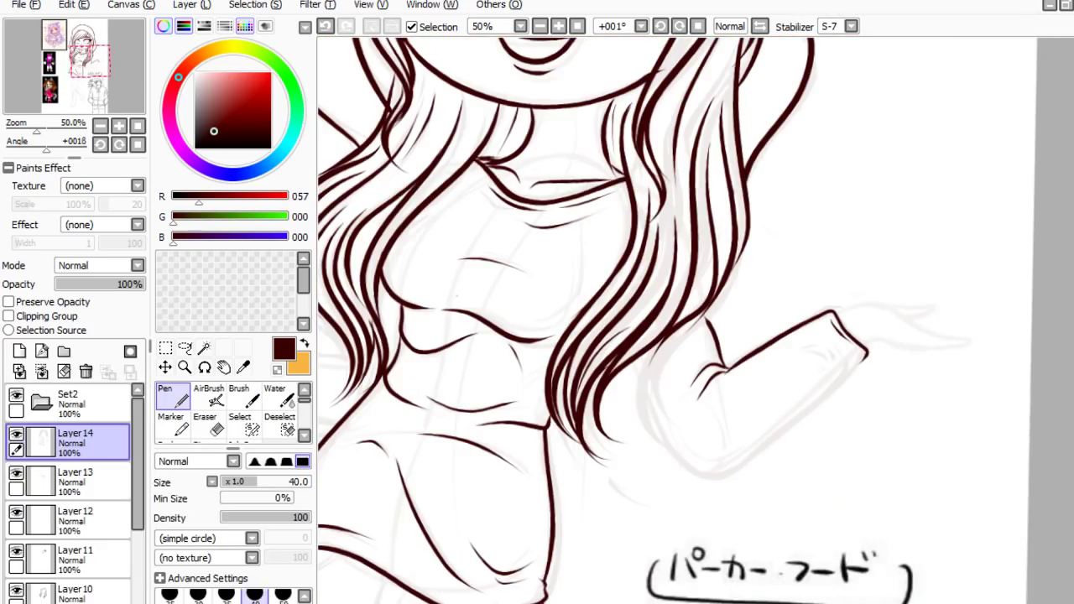
- Ink the right sleeve's outer curve from the hair down around the elbow and add short fold lines inside the elbow
mouse_move(631, 355)
left_mouse_down()
mouse_move(672, 454)
mouse_move(714, 477)
left_mouse_up()
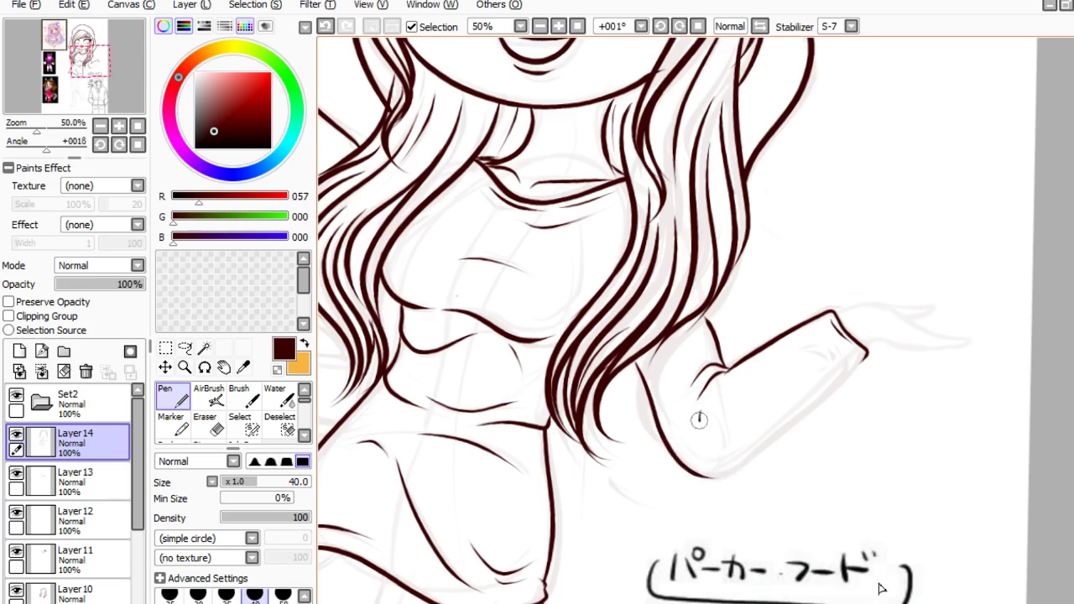
mouse_move(702, 411)
left_mouse_down()
mouse_move(717, 446)
mouse_move(737, 410)
mouse_move(777, 447)
mouse_move(723, 457)
mouse_move(723, 431)
mouse_move(762, 391)
mouse_move(723, 435)
mouse_move(728, 377)
left_mouse_up()
key("ctrl+z")
key("ctrl+z")
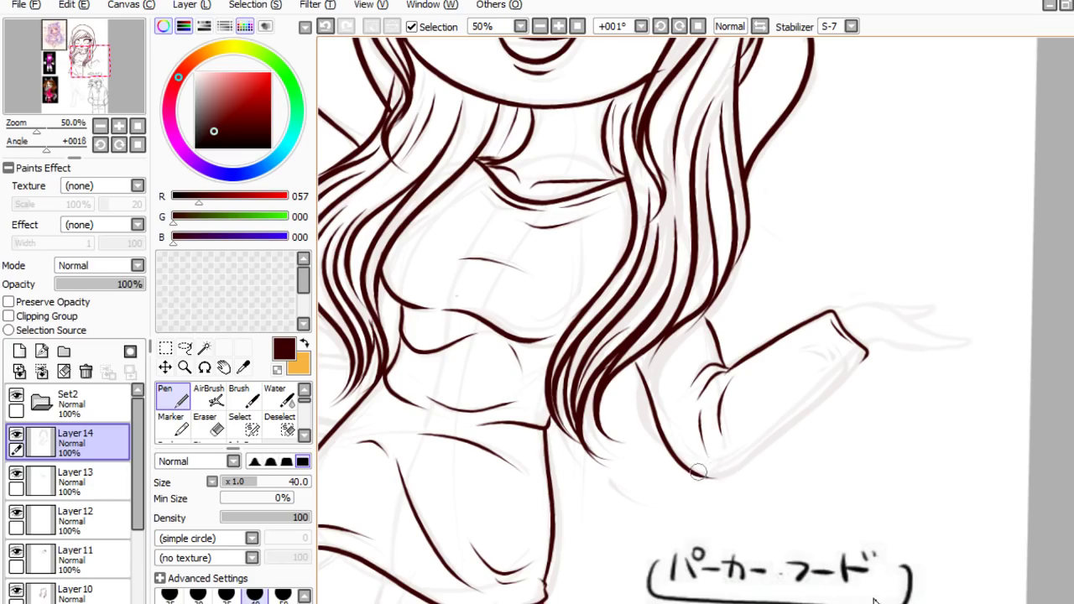
- Ink the underside of the right forearm from the elbow up to the cuff and close the cuff corner
mouse_move(710, 477)
left_mouse_down()
mouse_move(798, 419)
mouse_move(866, 352)
left_mouse_up()
key("ctrl+z")
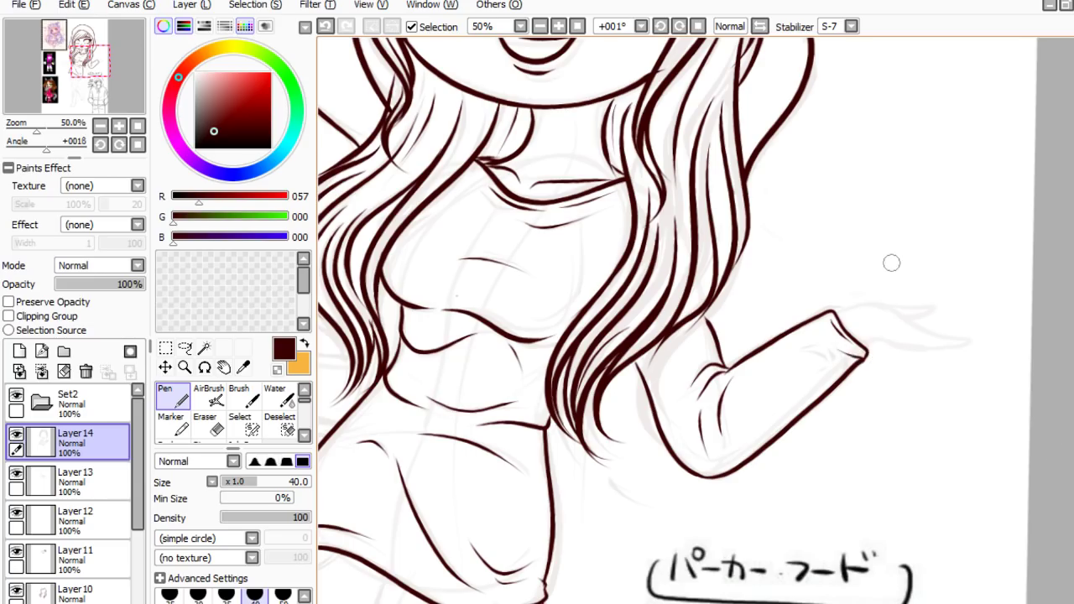
key("ctrl+z")
left_click_drag(864, 358, 866, 351)
- Redo the fold line inside the right elbow as a longer curve following the sleeve's bend
scroll(868, 305, "down", 3)
scroll(976, 412, "up", 3)
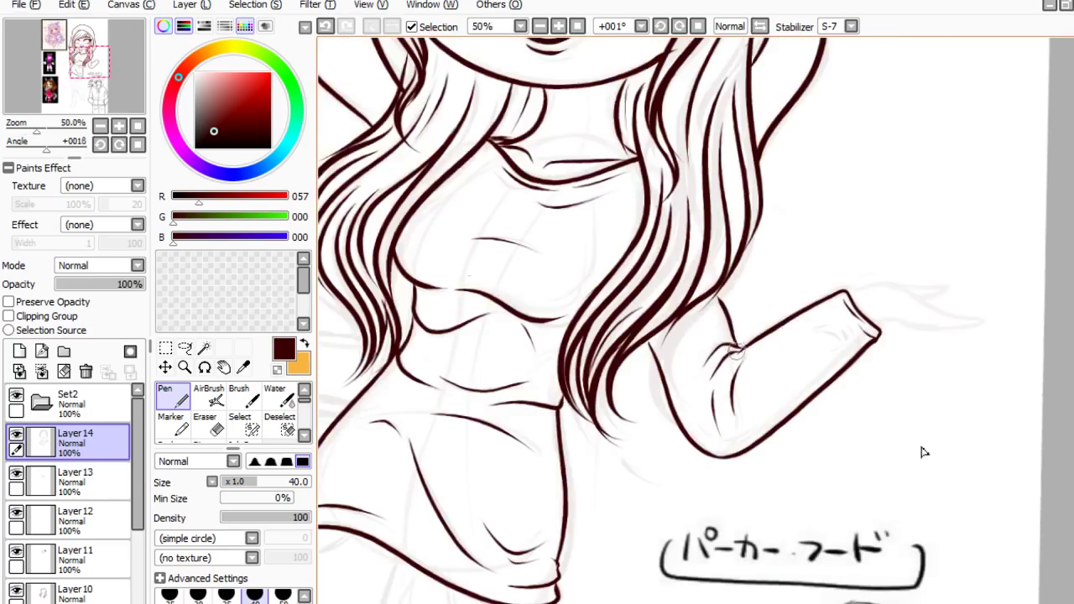
key("ctrl+z")
left_click_drag(718, 369, 714, 441)
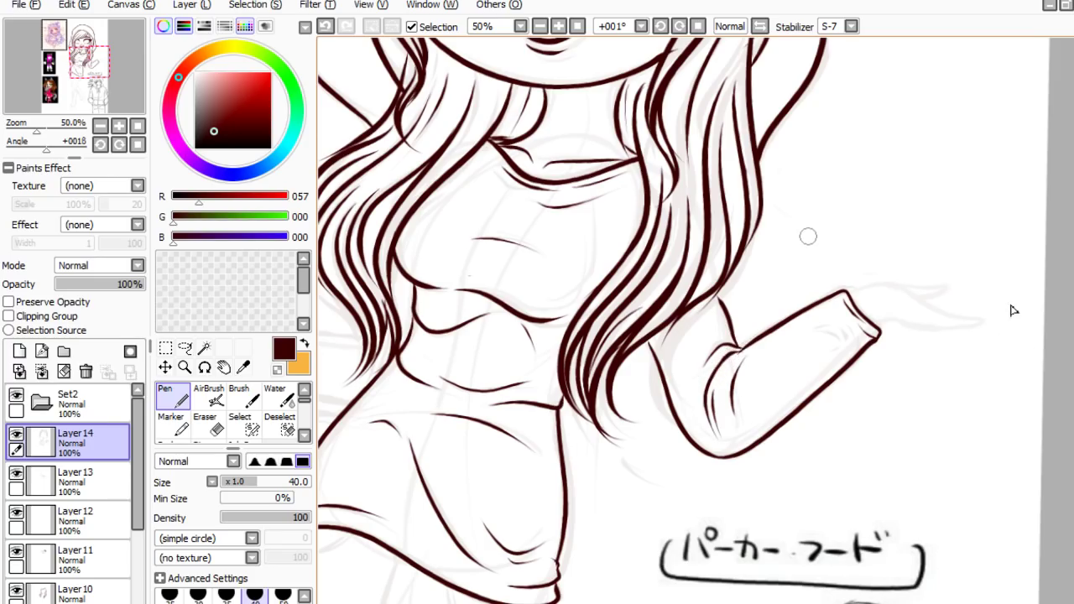
scroll(1013, 310, "down", 2)
scroll(1040, 376, "up", 1)
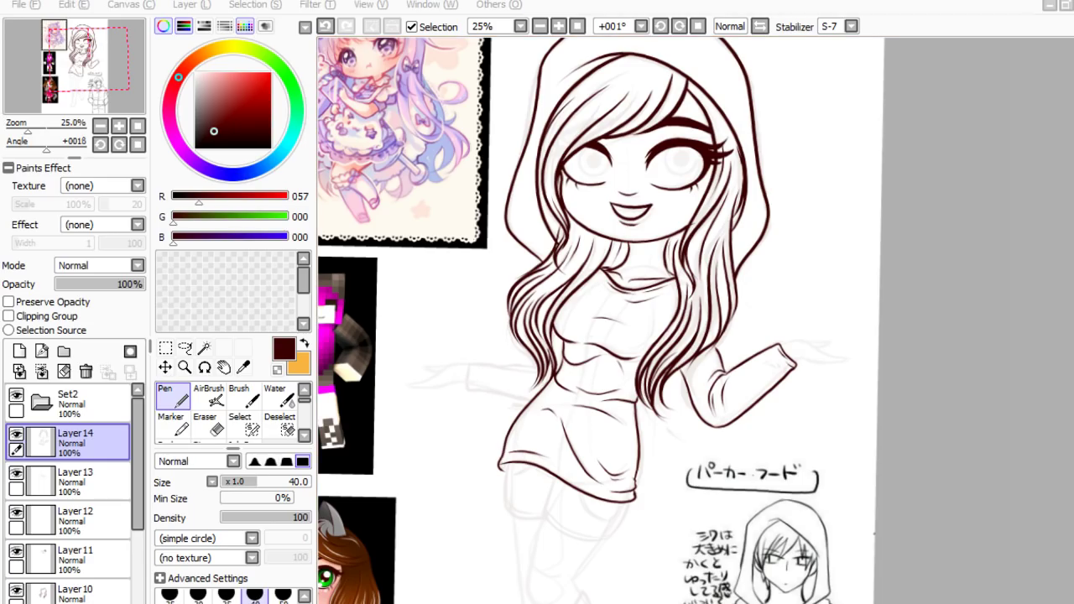
- Ink the left sleeve's cuff with an inner fold line and the sleeve's underside back to the waist
scroll(691, 510, "up", 2)
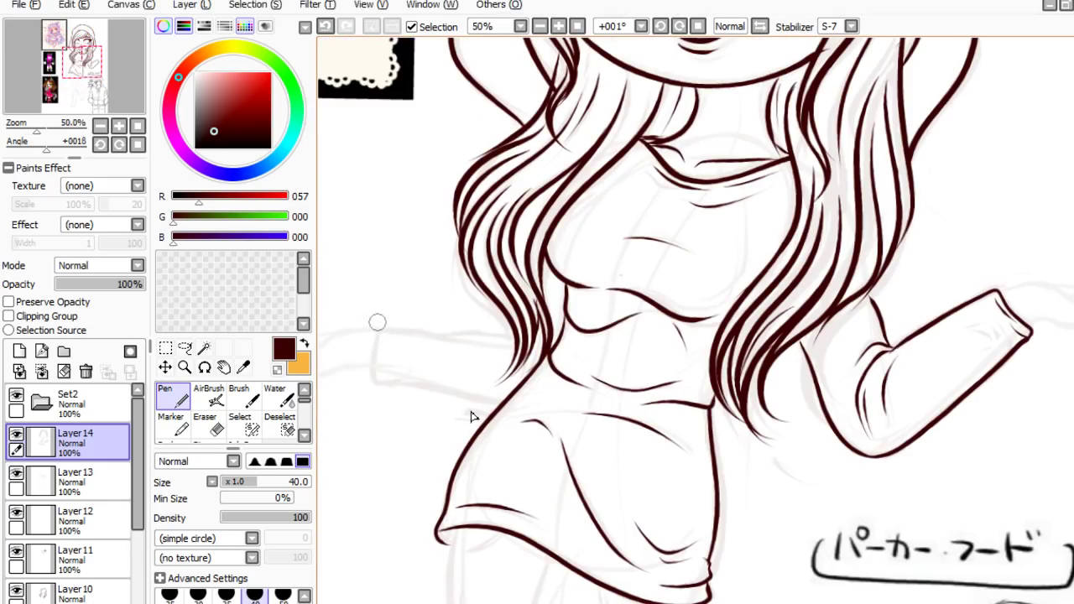
left_click_drag(376, 322, 376, 391)
mouse_move(375, 326)
left_mouse_down()
mouse_move(380, 378)
mouse_move(392, 389)
mouse_move(503, 404)
left_mouse_up()
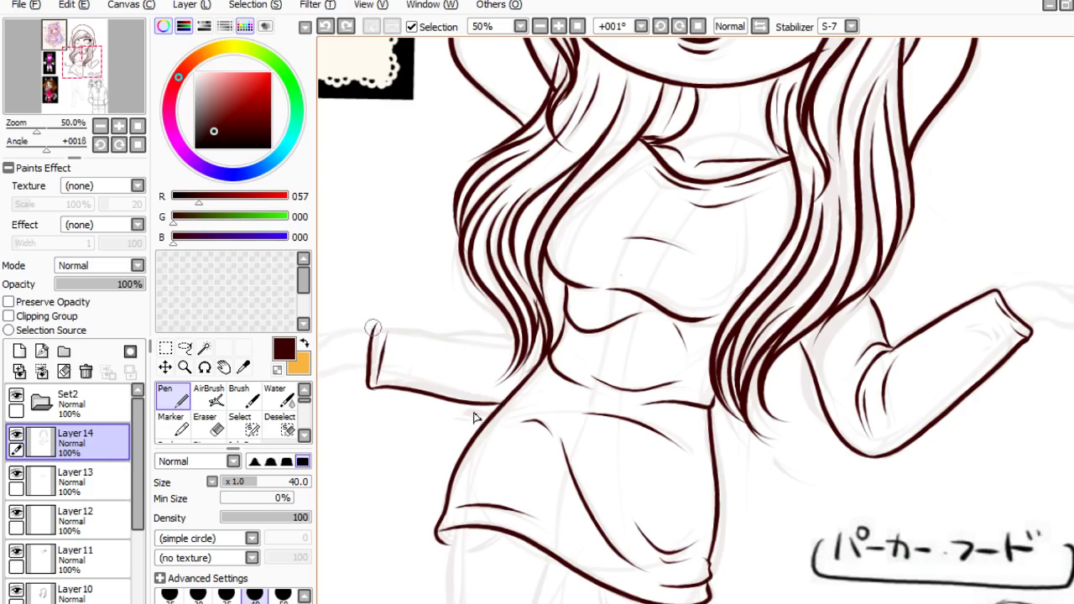
left_click_drag(374, 326, 474, 339)
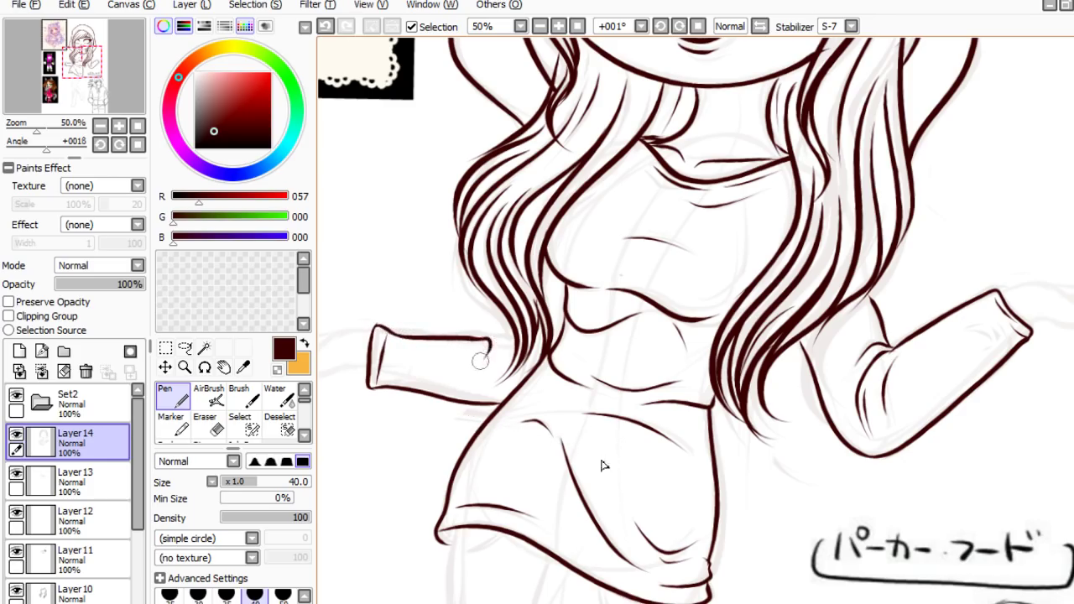
key("ctrl+z")
left_click_drag(376, 327, 516, 334)
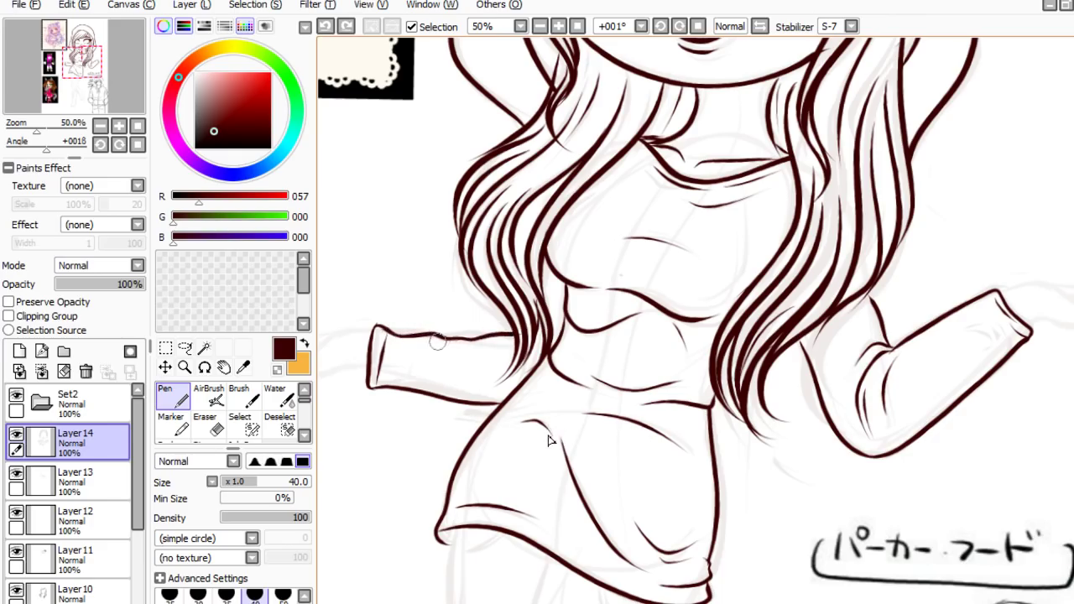
left_click_drag(436, 344, 466, 344)
key("ctrl+z")
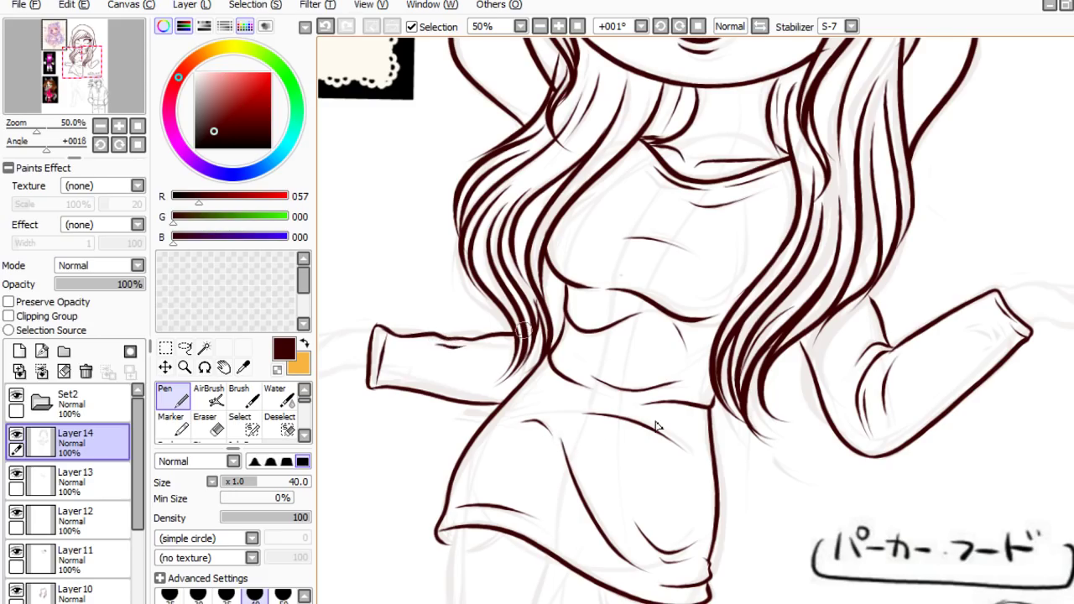
key("ctrl+z")
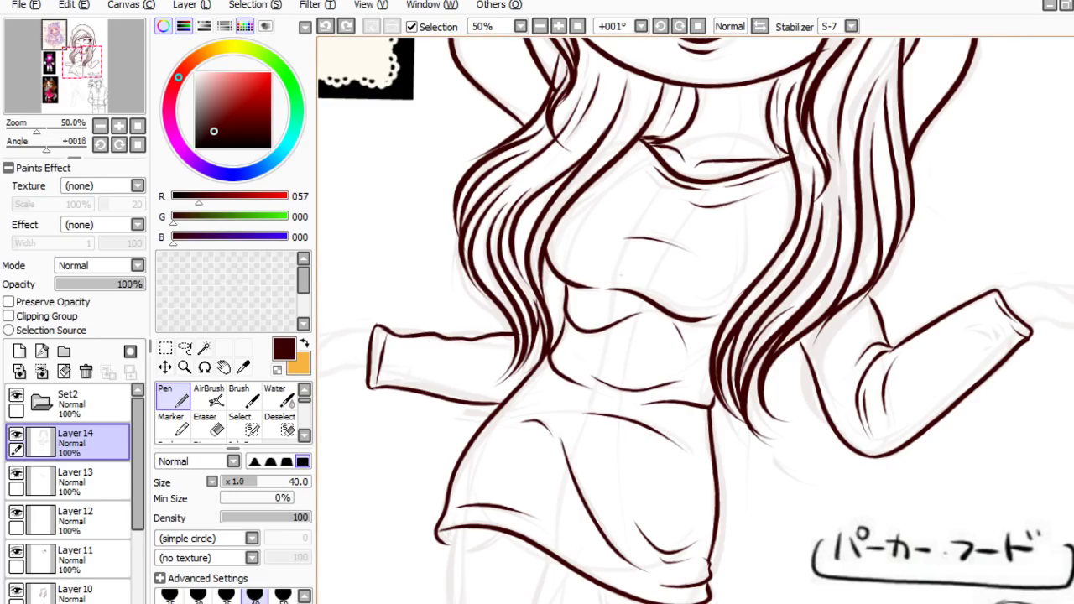
left_click_drag(664, 456, 709, 482)
left_click(205, 423)
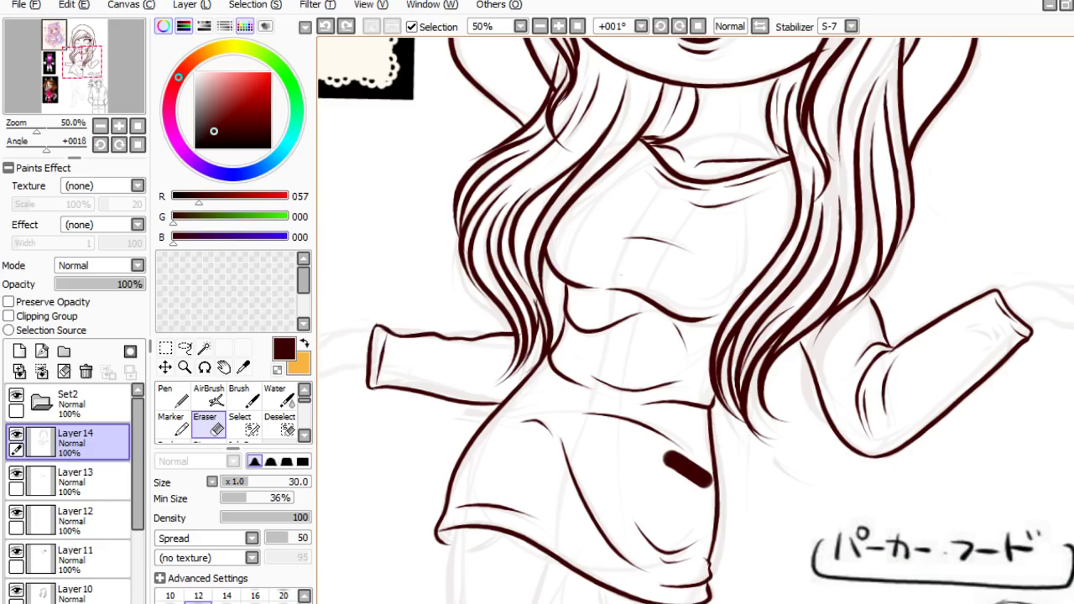
key("ctrl+z")
key("ctrl+z")
- Ink the left sleeve's upper edge from the cuff to the hair with the Pen and add fold lines inside the sleeve
key("n")
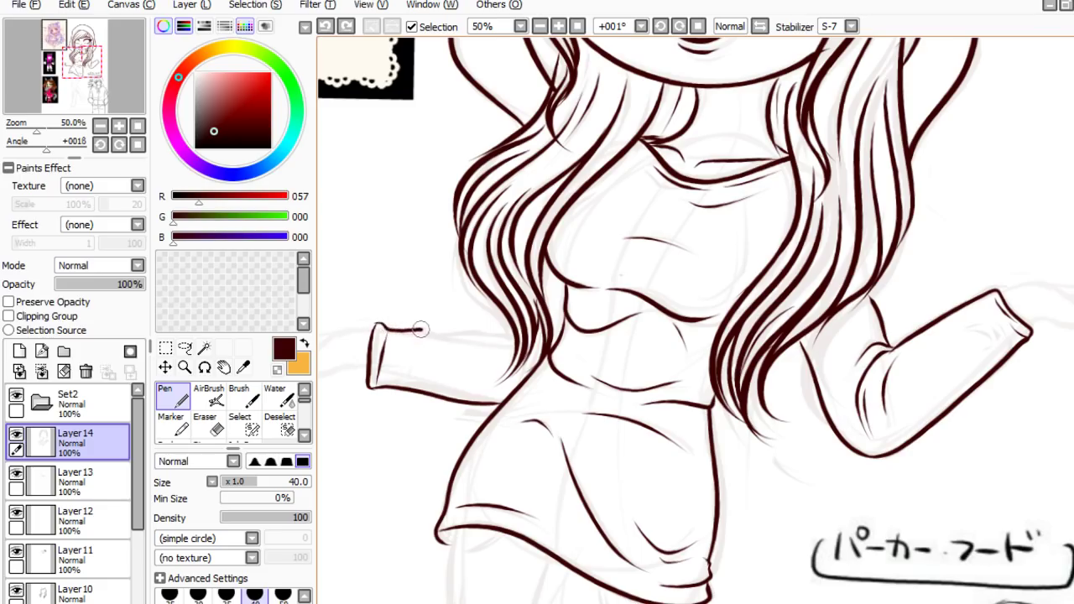
left_click_drag(452, 335, 516, 335)
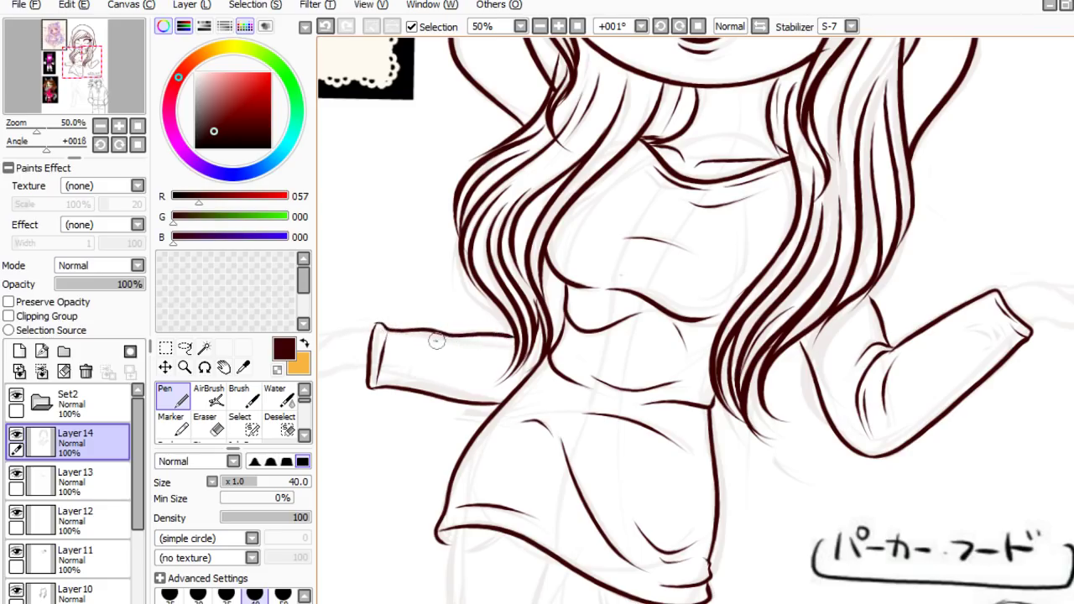
key("ctrl+z")
left_click_drag(451, 344, 485, 374)
scroll(465, 309, "down", 3)
scroll(663, 354, "down", 1)
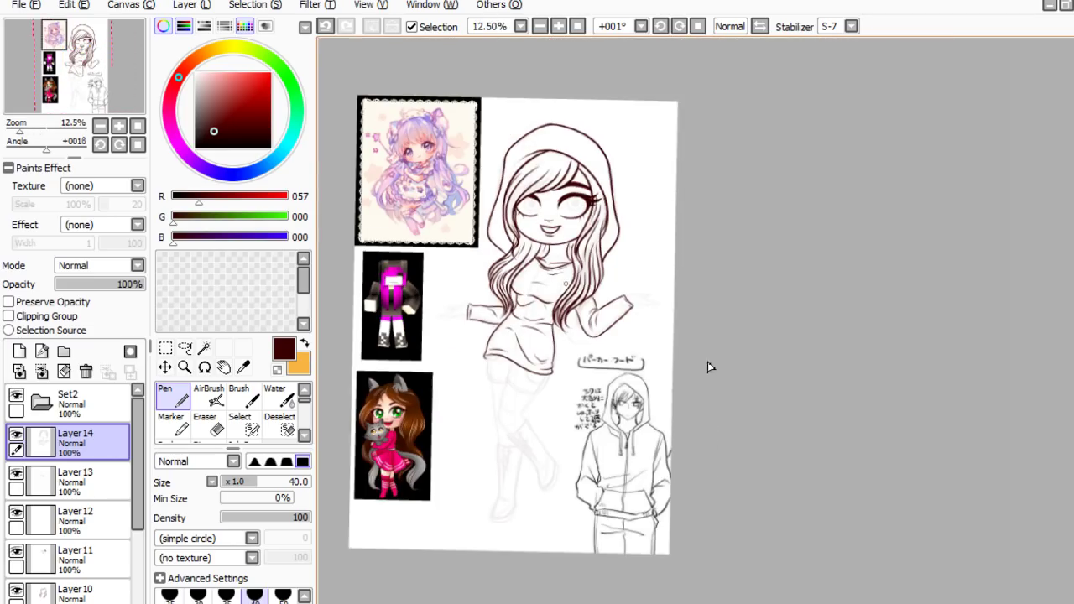
- Check the contents of Layer 11, Layer 12 and Layer 13 by hiding and showing them, and make Layer 13 the active layer
scroll(565, 375, "up", 1)
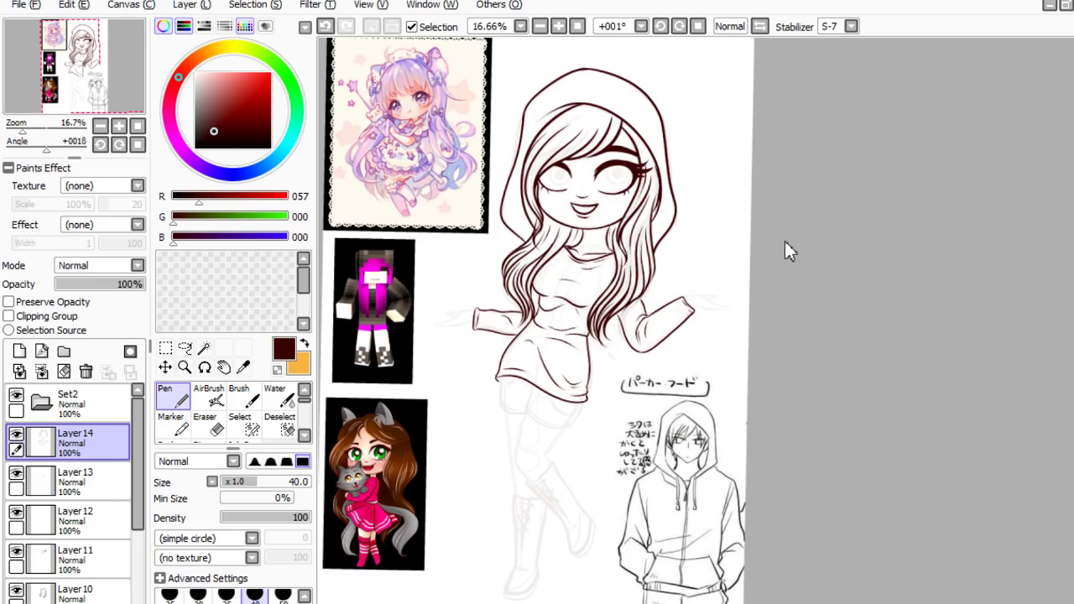
scroll(776, 555, "down", 1)
scroll(690, 516, "up", 1)
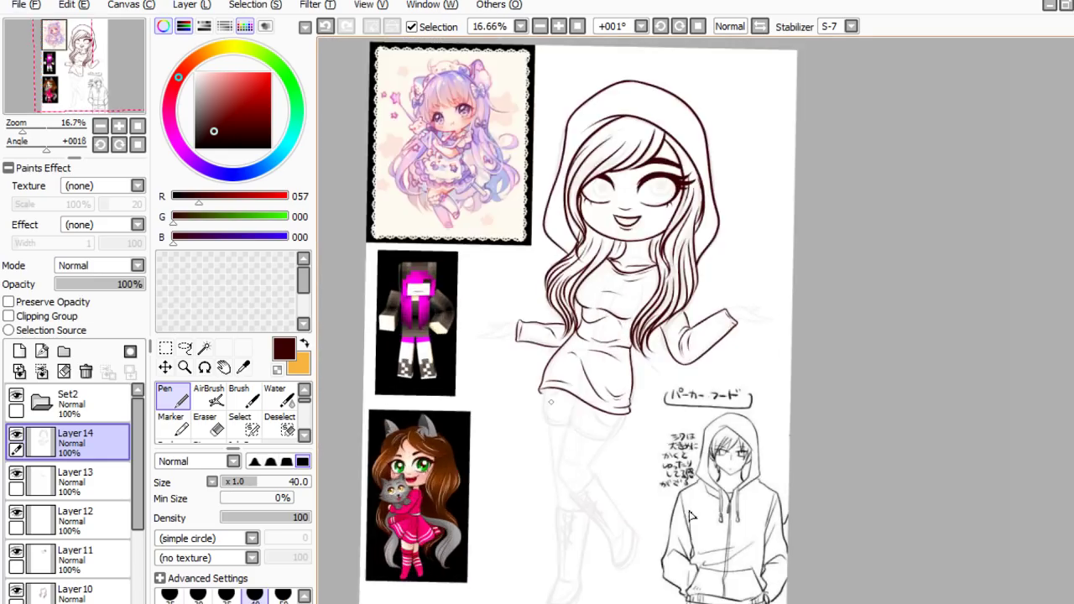
scroll(759, 558, "up", 1)
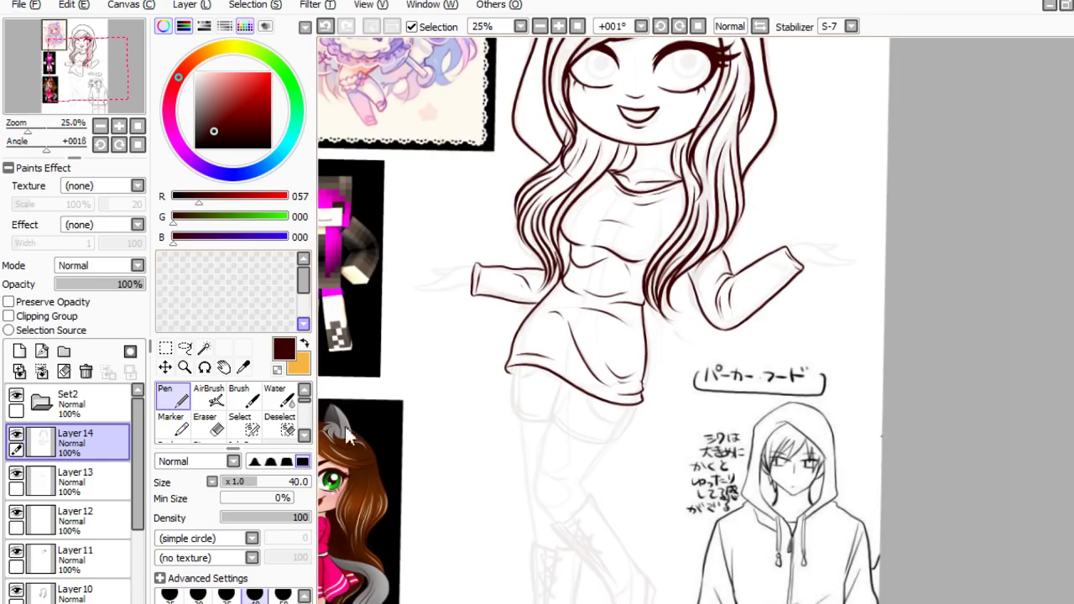
left_click(84, 558)
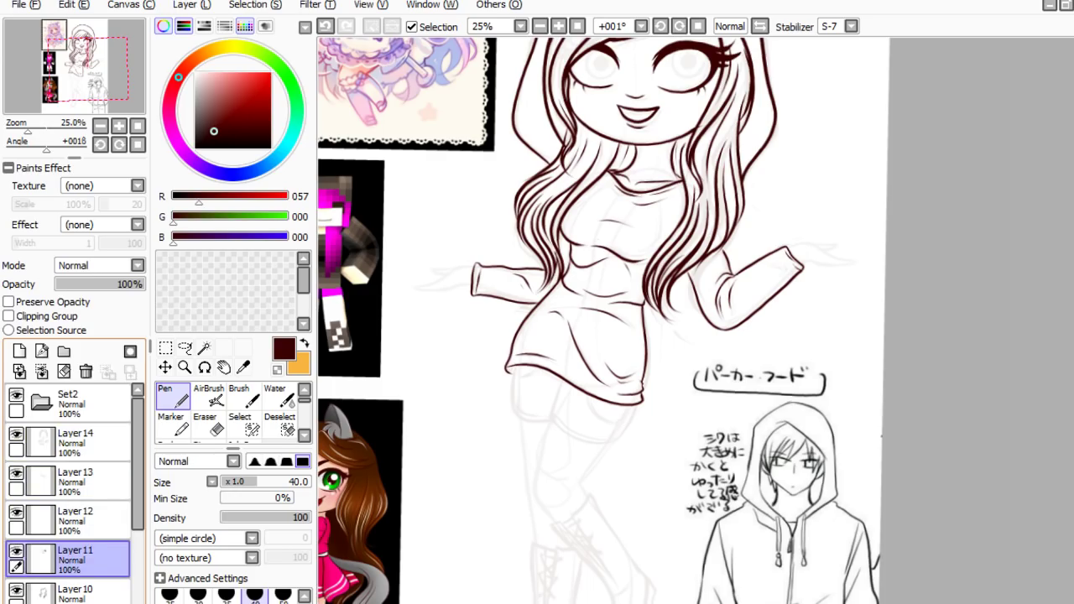
left_click(16, 551)
left_click(16, 551)
left_click(16, 550)
left_click(16, 550)
left_click(84, 519)
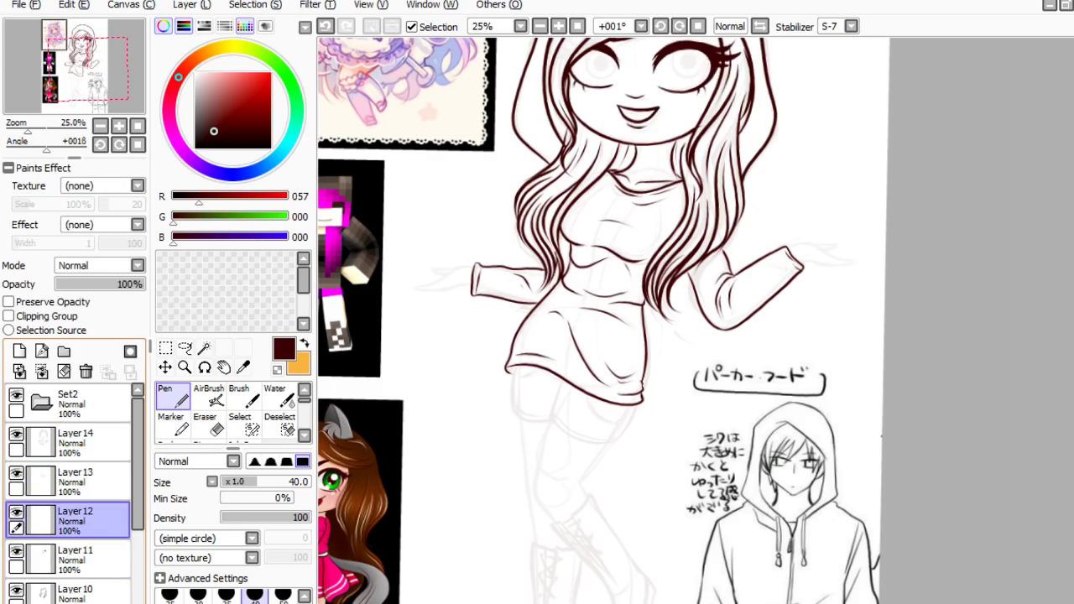
left_click(16, 512)
left_click(16, 512)
left_click(84, 480)
left_click(16, 473)
left_click(15, 473)
left_click(84, 441)
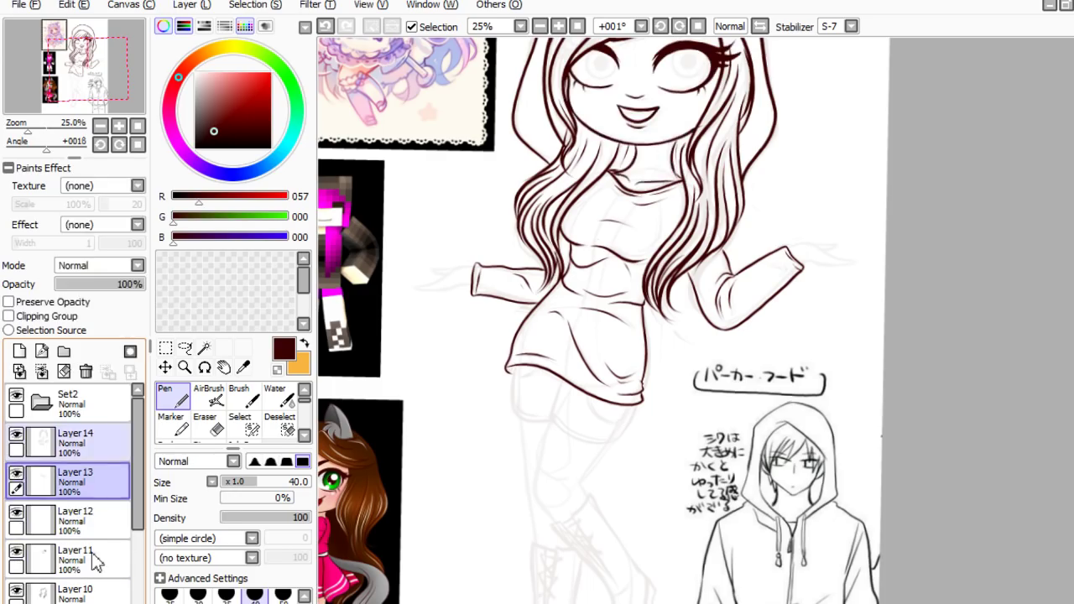
left_click(16, 473)
left_click(16, 473)
left_click(84, 480)
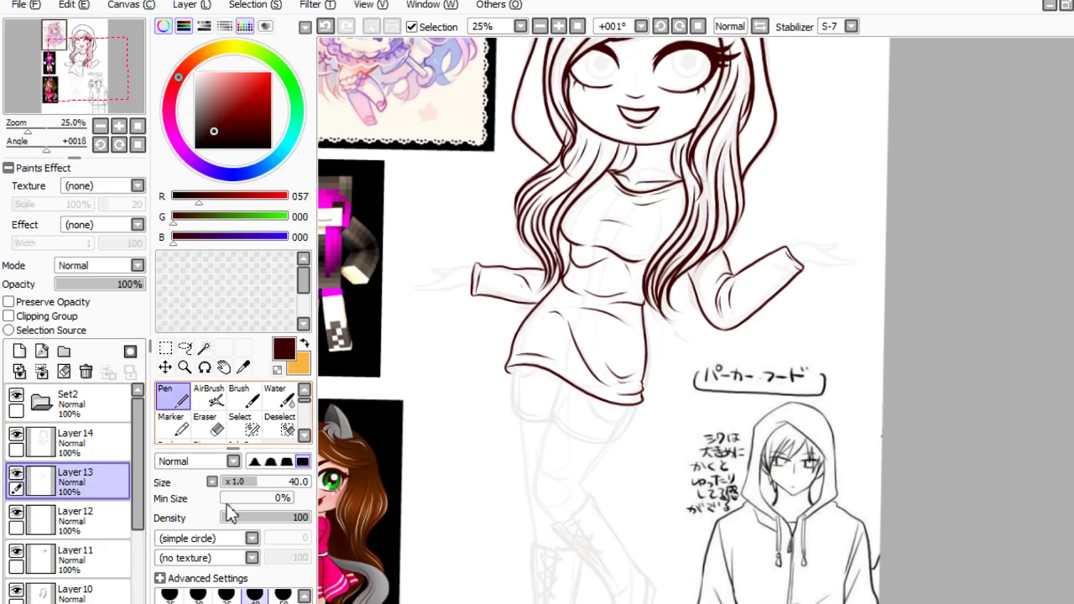
- Try inking the left hand as one long tapered shape from the cuff, with a thumb line above it
scroll(418, 265, "up", 2)
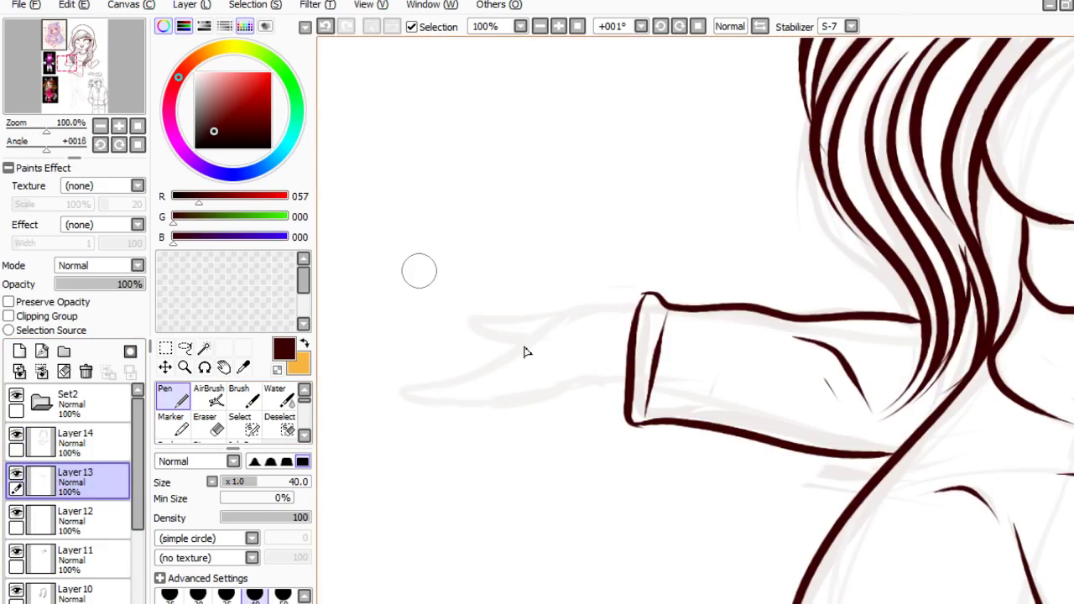
mouse_move(631, 312)
left_mouse_down()
mouse_move(573, 309)
mouse_move(510, 347)
left_mouse_up()
key("ctrl+z")
mouse_move(637, 308)
left_mouse_down()
mouse_move(582, 313)
mouse_move(490, 365)
mouse_move(398, 389)
mouse_move(477, 402)
mouse_move(530, 384)
mouse_move(484, 400)
mouse_move(602, 386)
left_mouse_up()
key("ctrl+z")
key("ctrl+z")
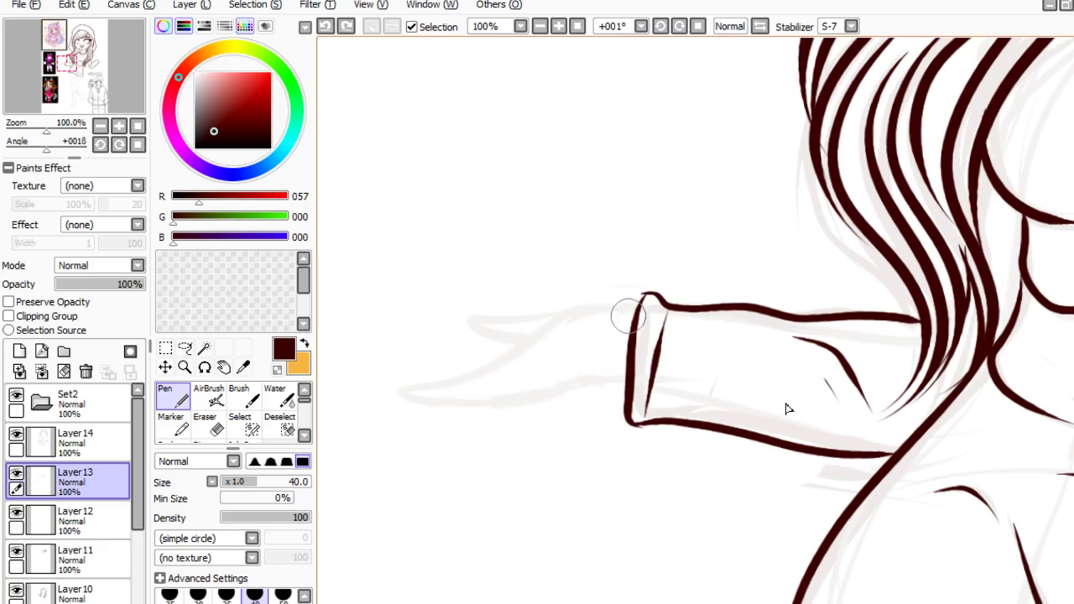
mouse_move(634, 313)
left_mouse_down()
mouse_move(565, 314)
mouse_move(495, 362)
mouse_move(412, 383)
mouse_move(405, 400)
mouse_move(463, 404)
left_mouse_up()
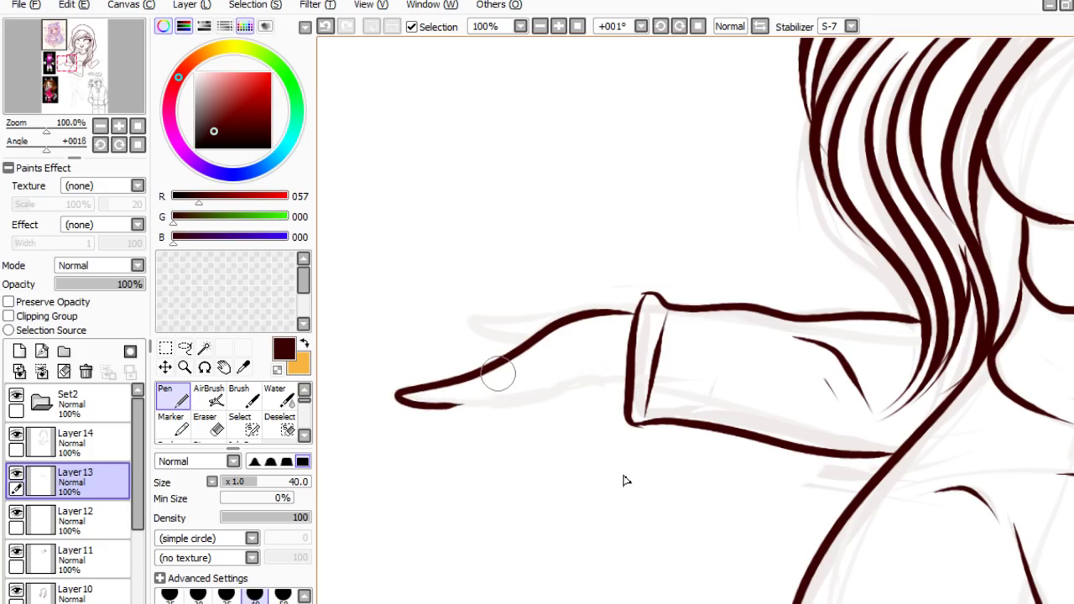
key("ctrl+z")
mouse_move(643, 307)
left_mouse_down()
mouse_move(608, 308)
mouse_move(412, 388)
mouse_move(420, 404)
mouse_move(482, 402)
mouse_move(600, 378)
mouse_move(629, 383)
left_mouse_up()
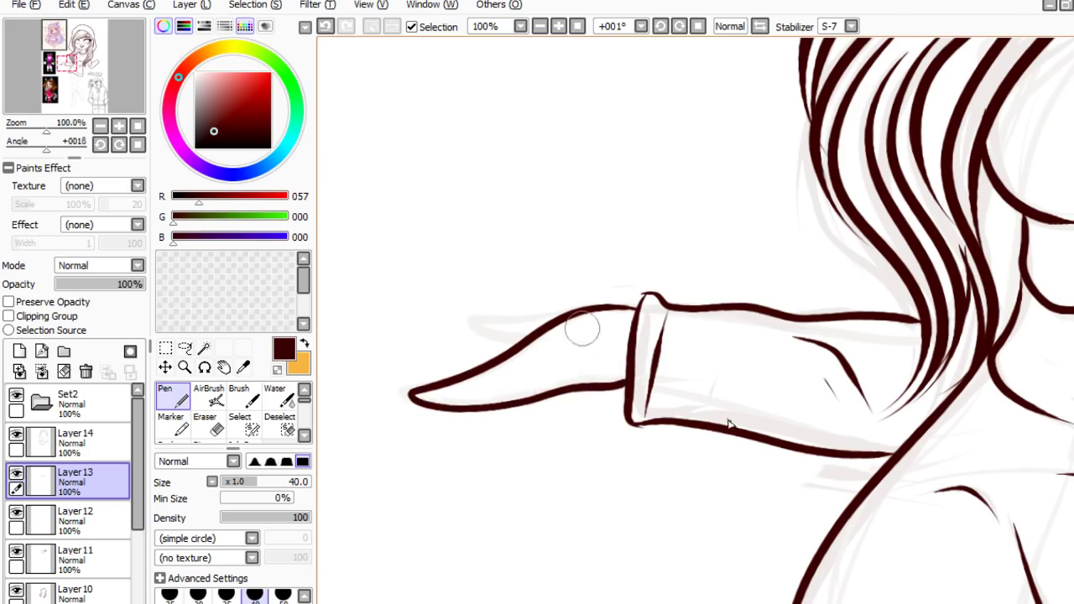
left_click_drag(561, 314, 467, 316)
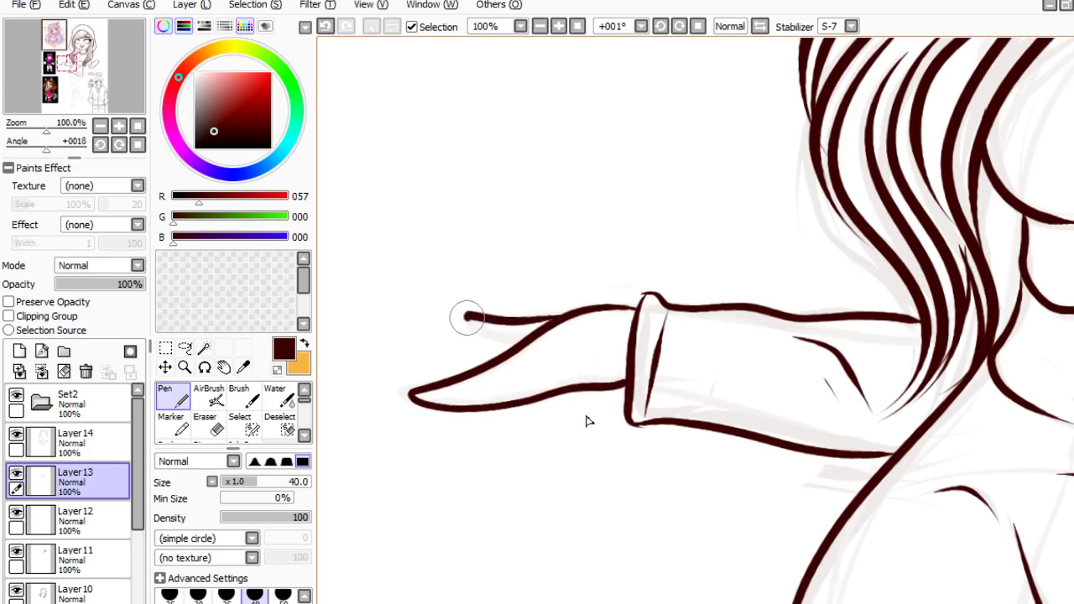
- Undo the tapered left hand outline and its thumb line
scroll(577, 315, "down", 3)
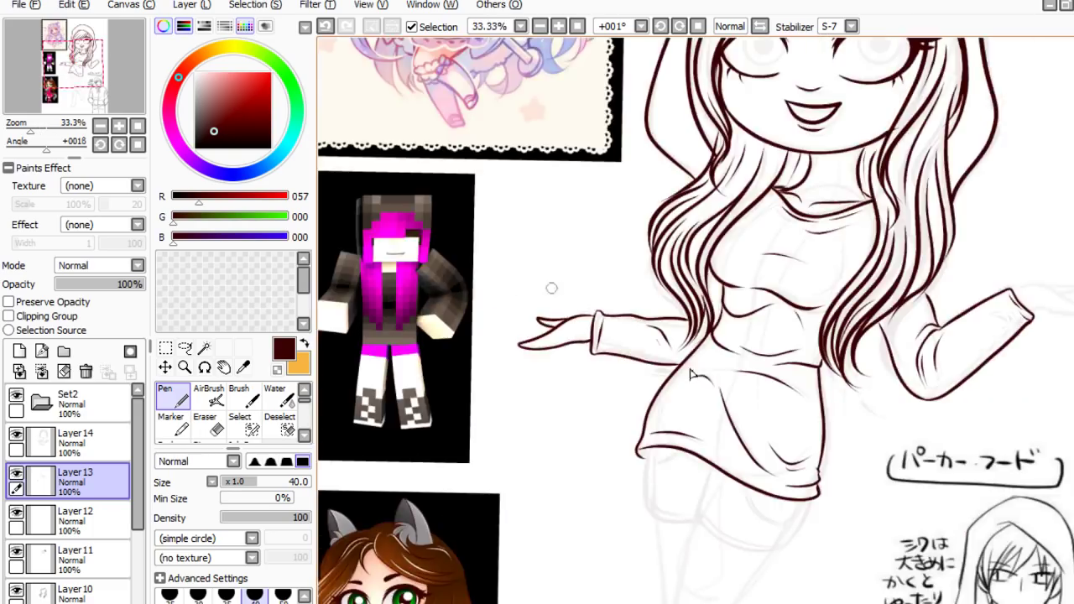
scroll(551, 288, "down", 2)
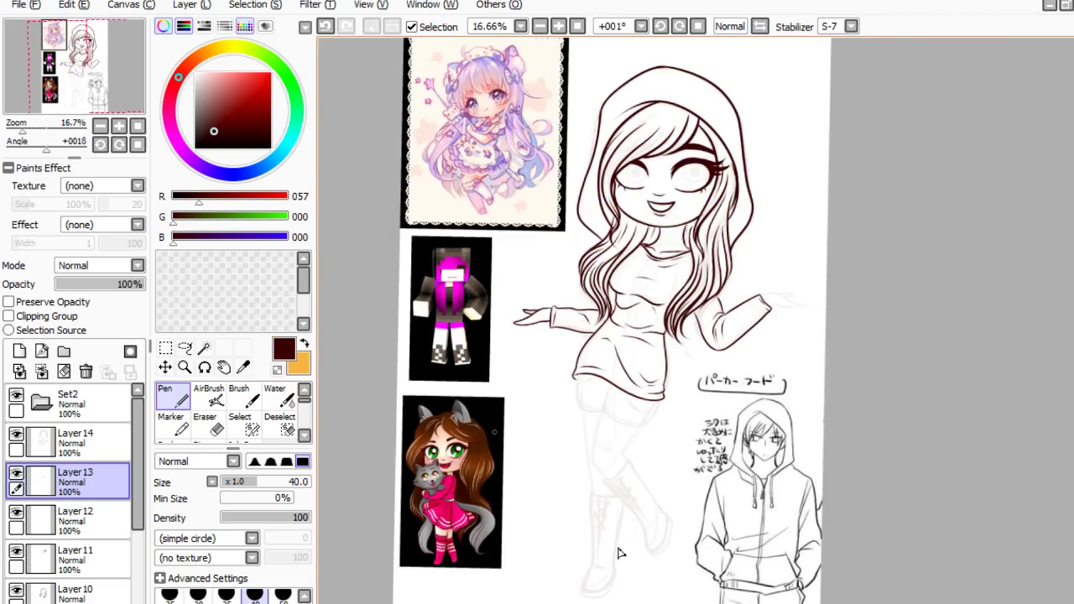
scroll(524, 298, "up", 5)
key("ctrl+z")
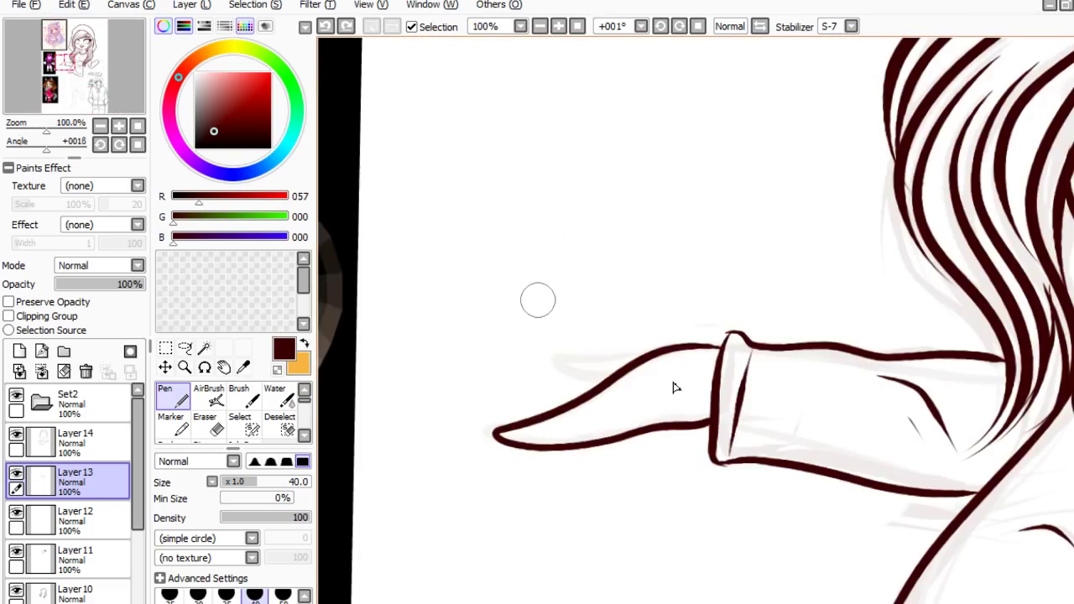
key("ctrl+z")
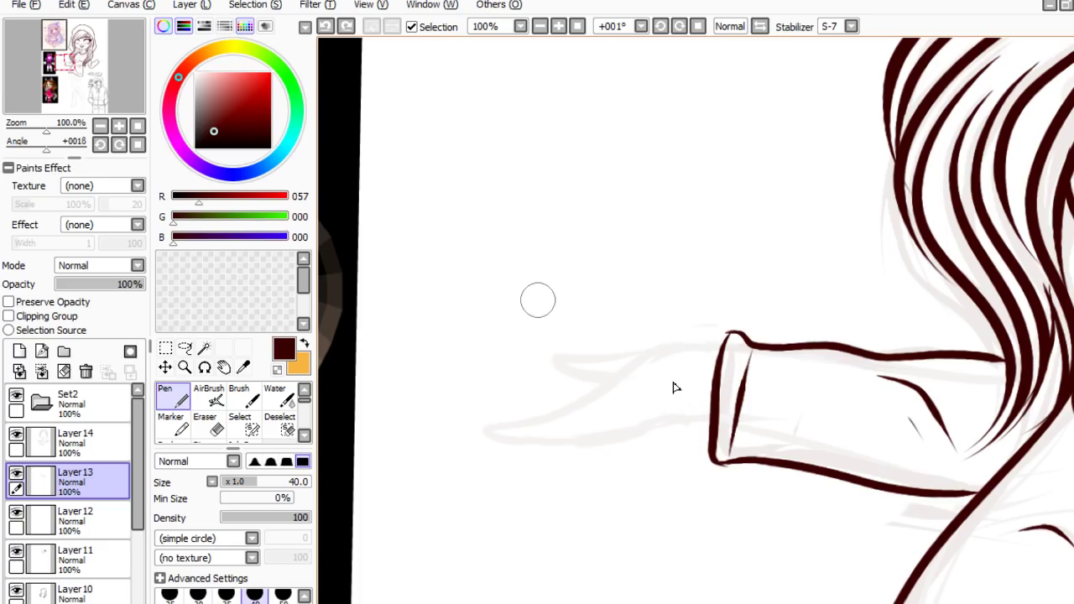
- Try inking the left hand with a thumb, separate fingers, a curved palm line and a lower edge to the cuff
left_click_drag(572, 391, 601, 426)
key("ctrl+z")
left_click_drag(590, 389, 637, 417)
mouse_move(585, 388)
left_mouse_down()
mouse_move(679, 334)
mouse_move(711, 329)
mouse_move(583, 355)
mouse_move(546, 391)
mouse_move(519, 396)
mouse_move(548, 406)
left_mouse_up()
key("ctrl+z")
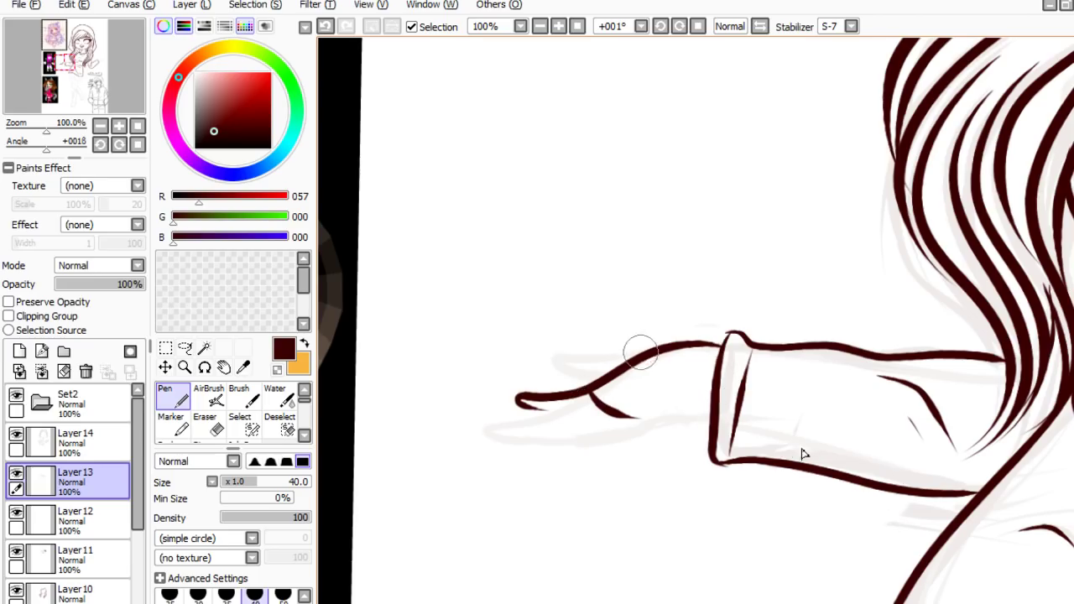
mouse_move(635, 352)
left_mouse_down()
mouse_move(539, 358)
mouse_move(577, 347)
mouse_move(547, 352)
mouse_move(577, 375)
mouse_move(631, 366)
left_mouse_up()
key("ctrl+z")
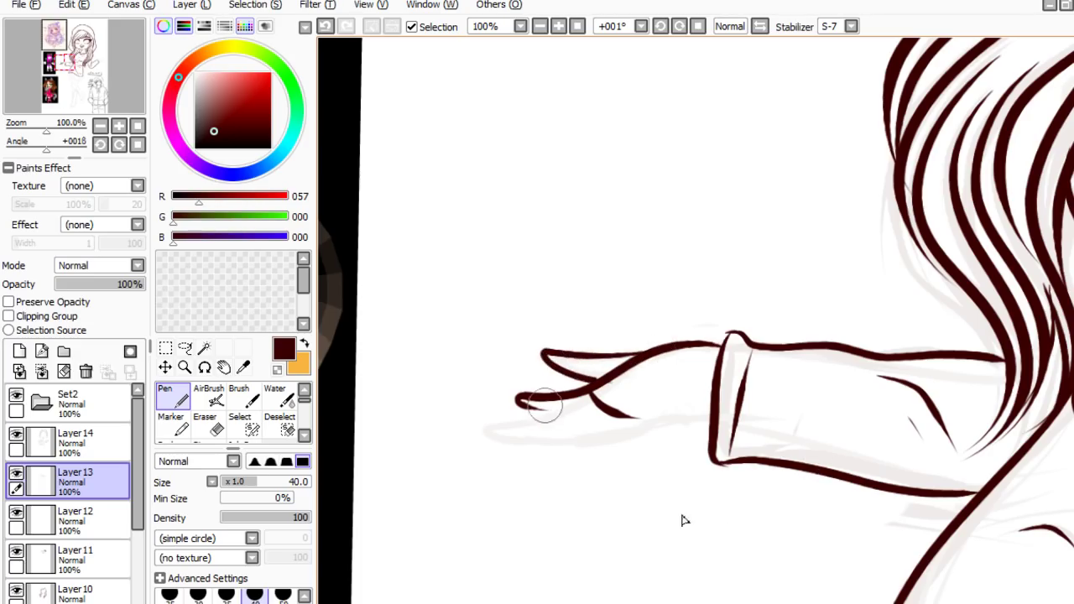
mouse_move(594, 402)
left_mouse_down()
mouse_move(514, 408)
mouse_move(537, 422)
mouse_move(609, 418)
mouse_move(608, 409)
mouse_move(540, 430)
mouse_move(568, 439)
mouse_move(614, 427)
mouse_move(581, 446)
mouse_move(710, 417)
left_mouse_up()
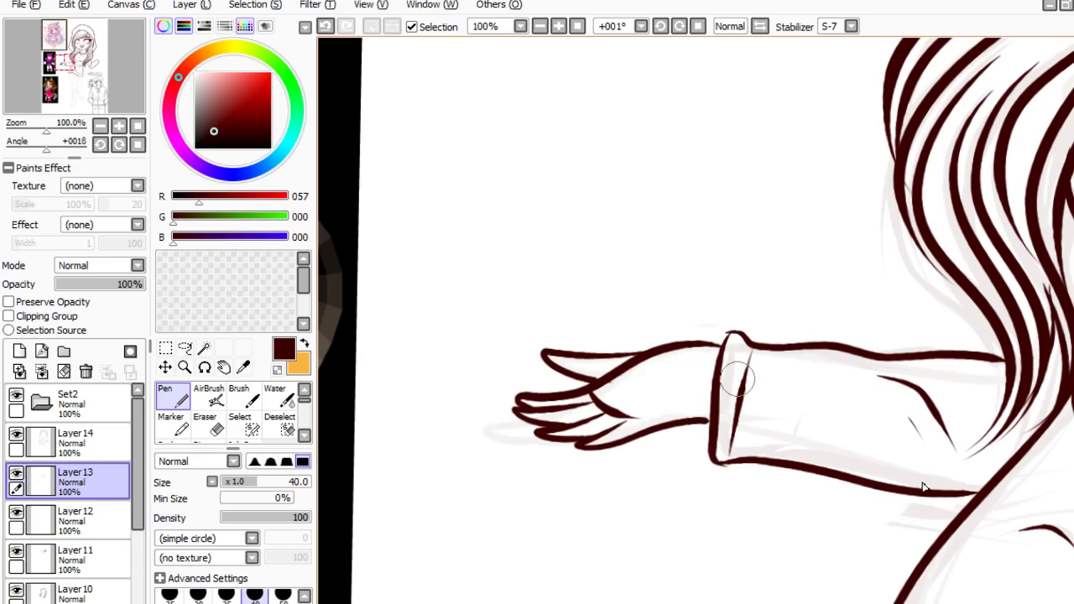
- Undo the left hand's thumb, finger and edge strokes back to the short palm curve
left_click(204, 423)
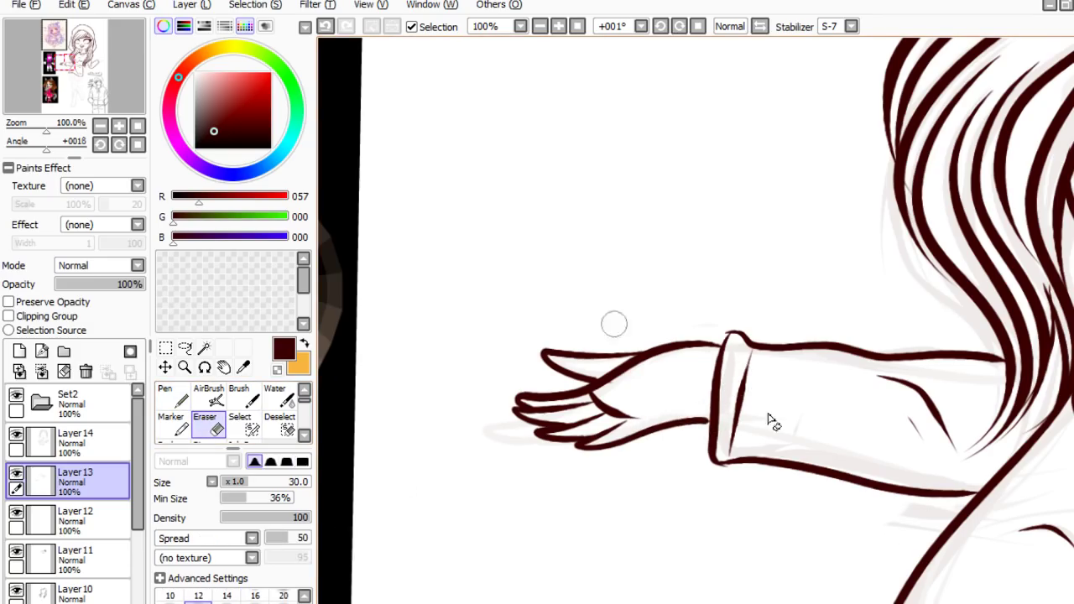
scroll(847, 417, "down", 5)
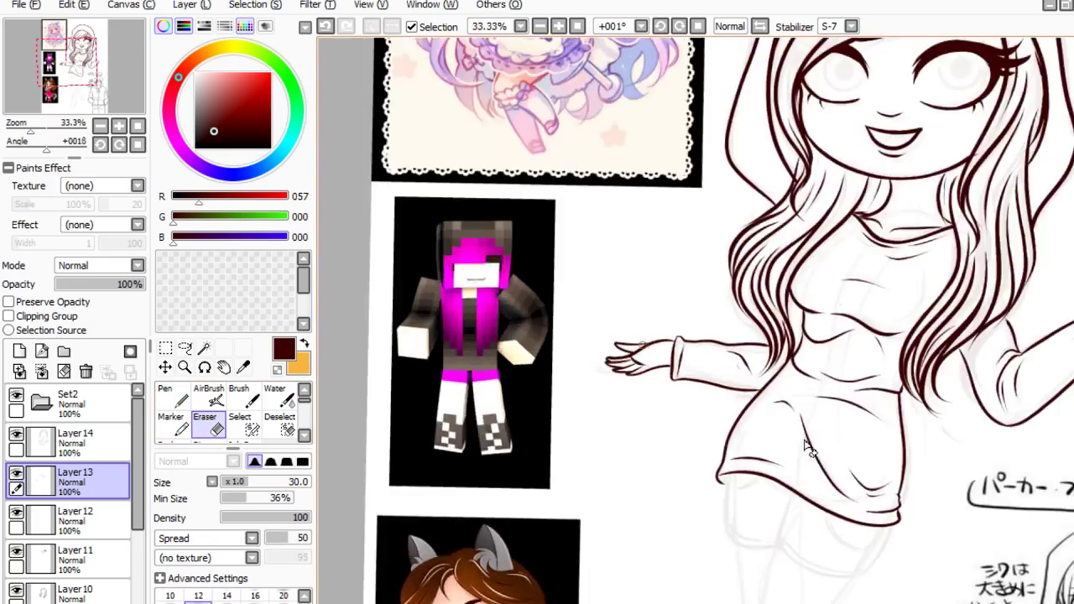
scroll(889, 486, "up", 2)
scroll(827, 445, "down", 1)
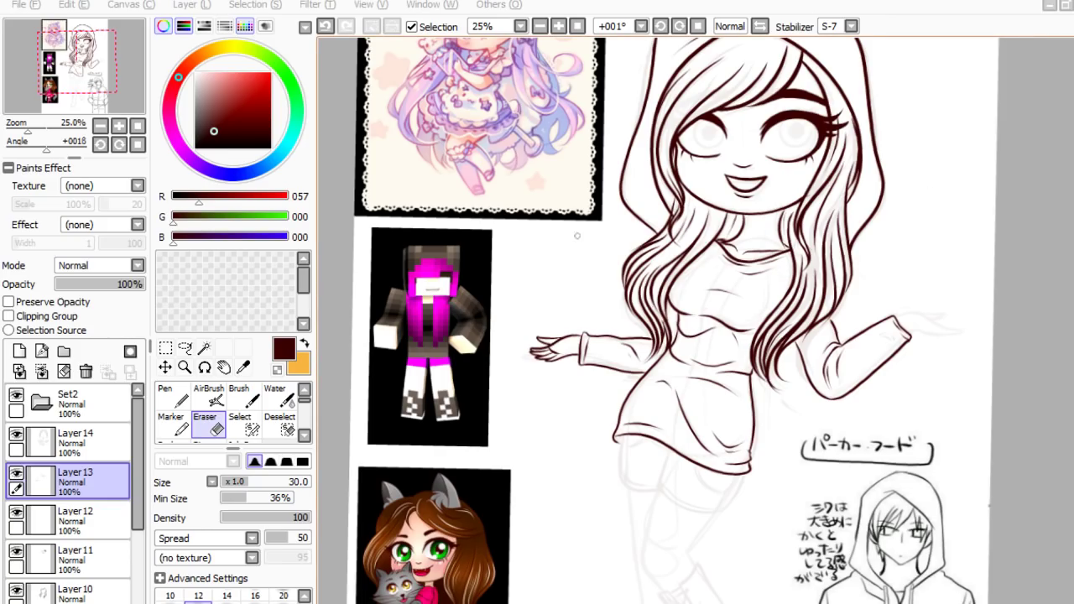
scroll(592, 298, "up", 3)
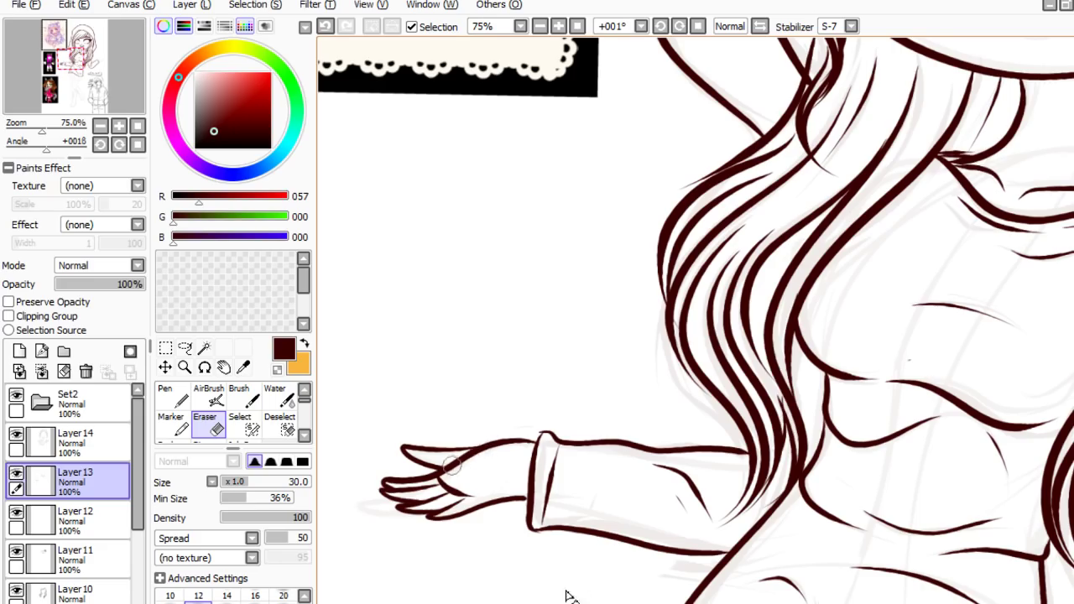
key("ctrl+z")
key("ctrl+z")
key("ctrl+z")
key("ctrl+z")
key("ctrl+z")
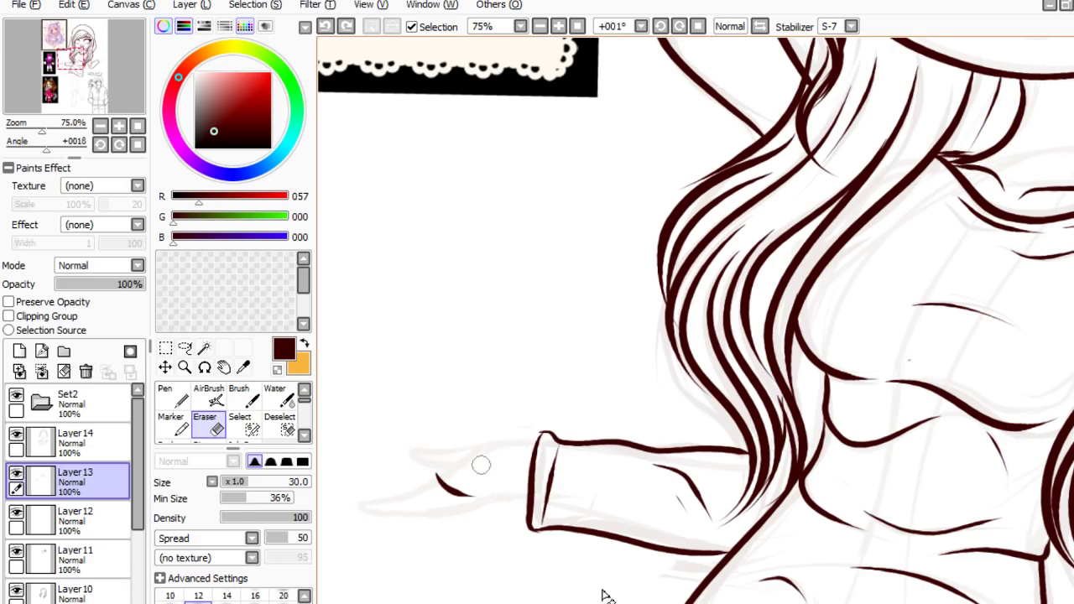
- Try inking the left hand's upper edge and thumb with the Pen around the palm curve, and undo all three lines
key("n")
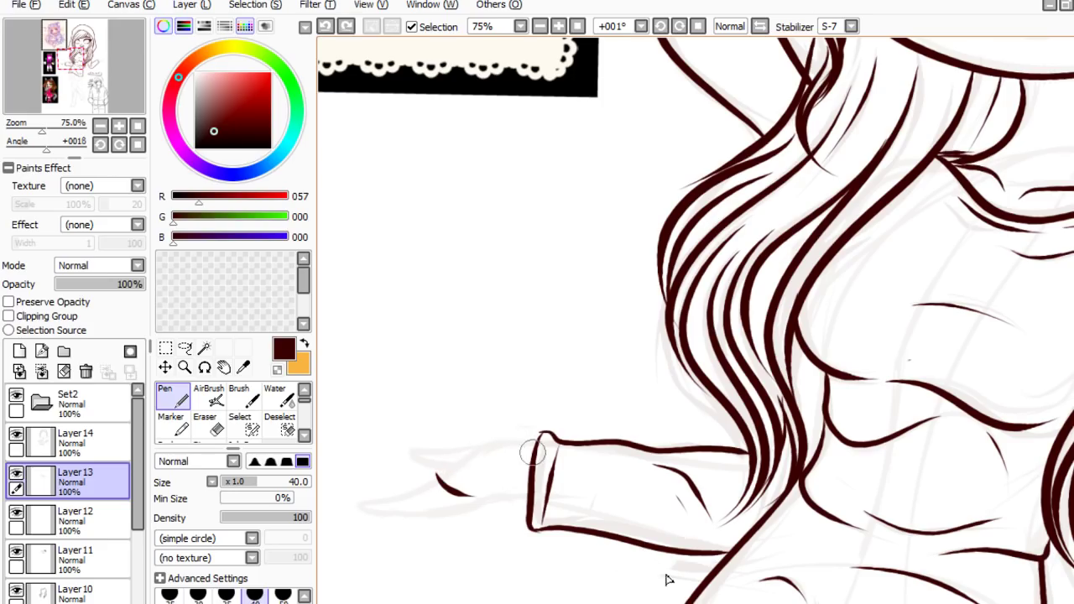
left_click_drag(529, 454, 436, 474)
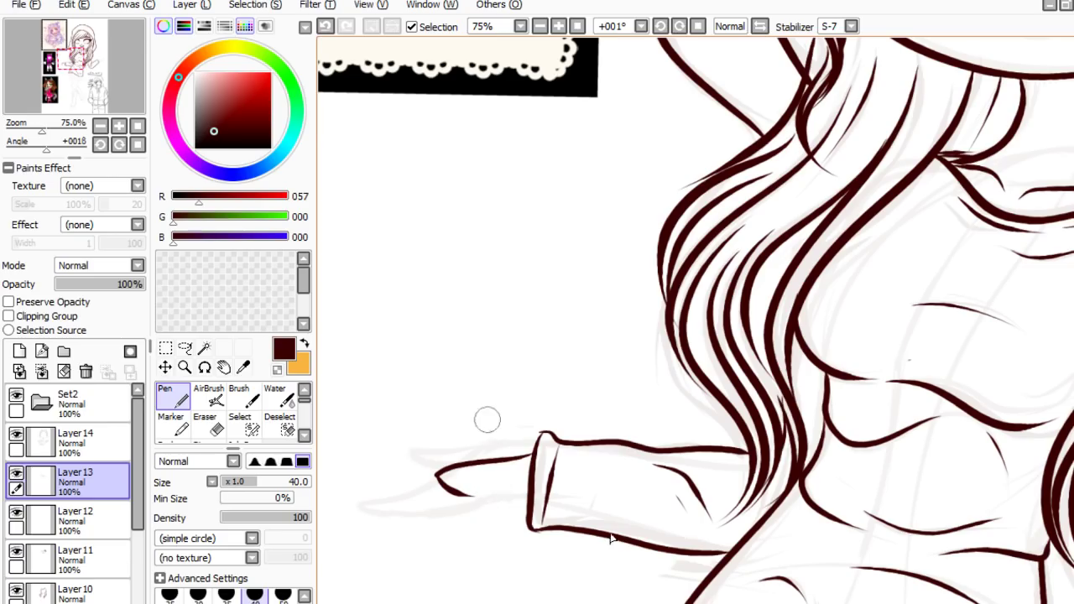
mouse_move(522, 453)
left_mouse_down()
mouse_move(436, 443)
mouse_move(484, 461)
left_mouse_up()
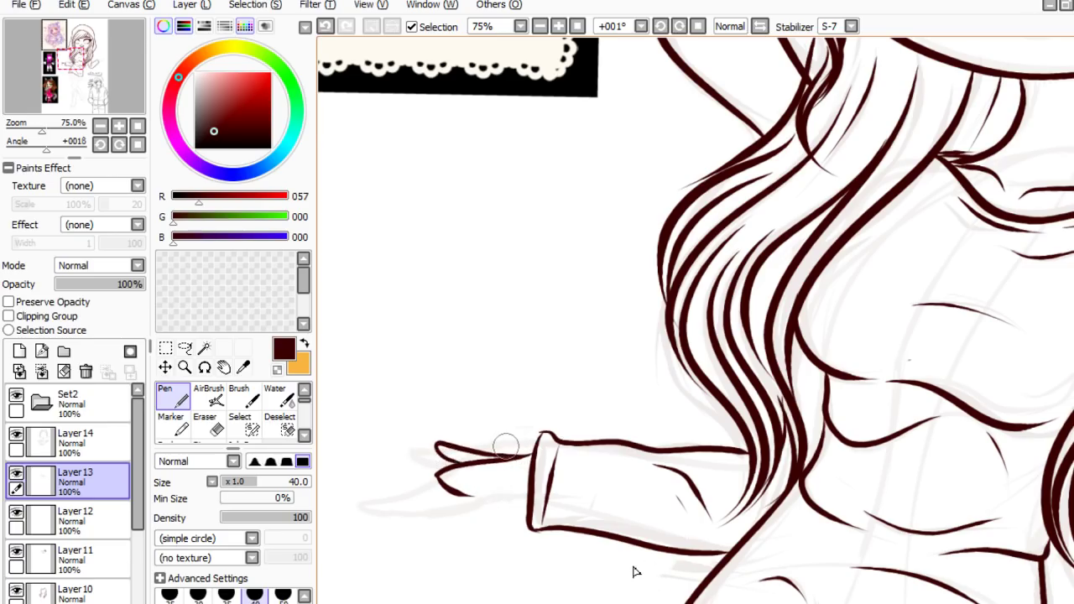
key("ctrl+z")
key("ctrl+z")
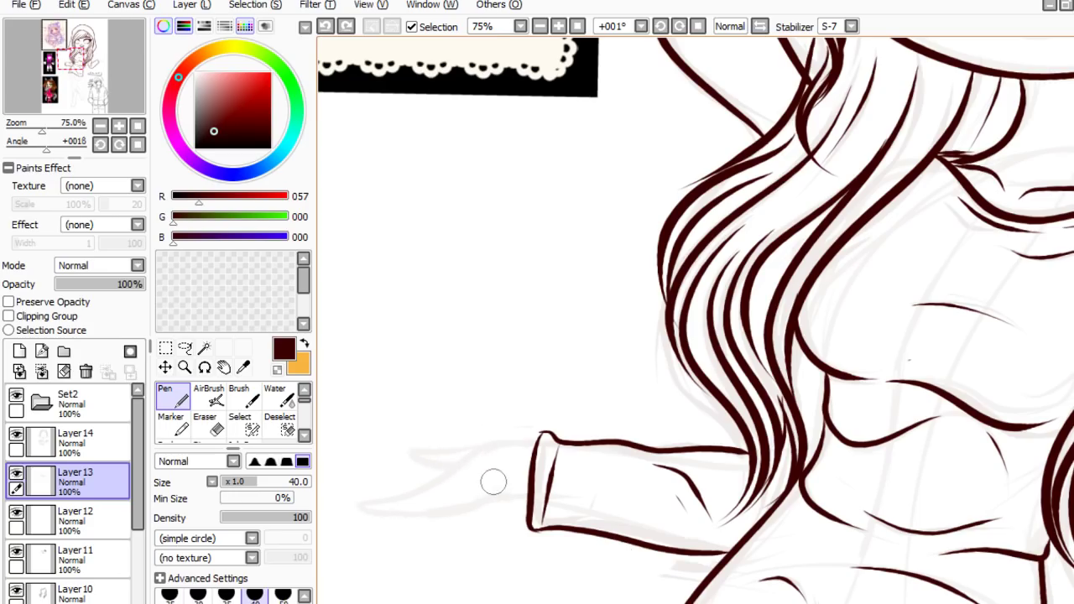
key("ctrl+z")
- Try inking the left hand as a palm outline tapering from the cuff, with slim fingers extending from its tip
left_click_drag(537, 445, 444, 460)
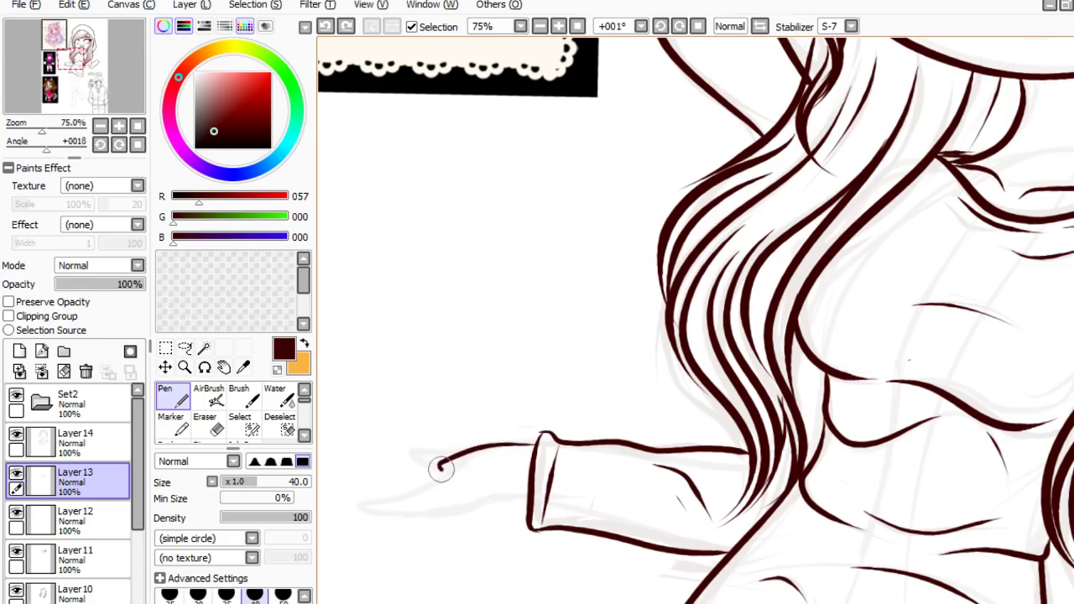
left_click_drag(469, 493, 472, 500)
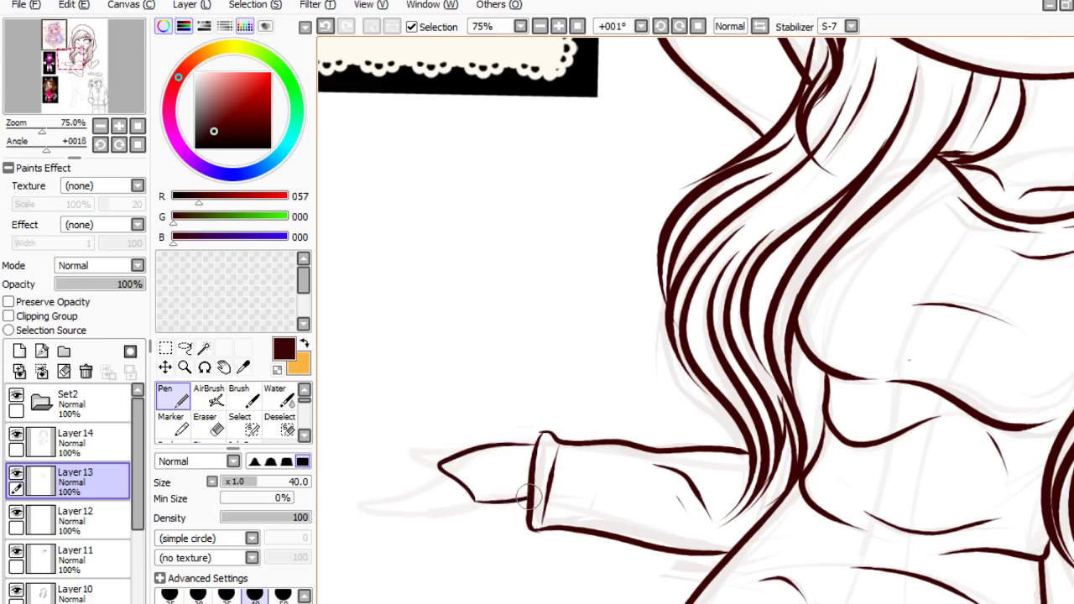
key("ctrl+z")
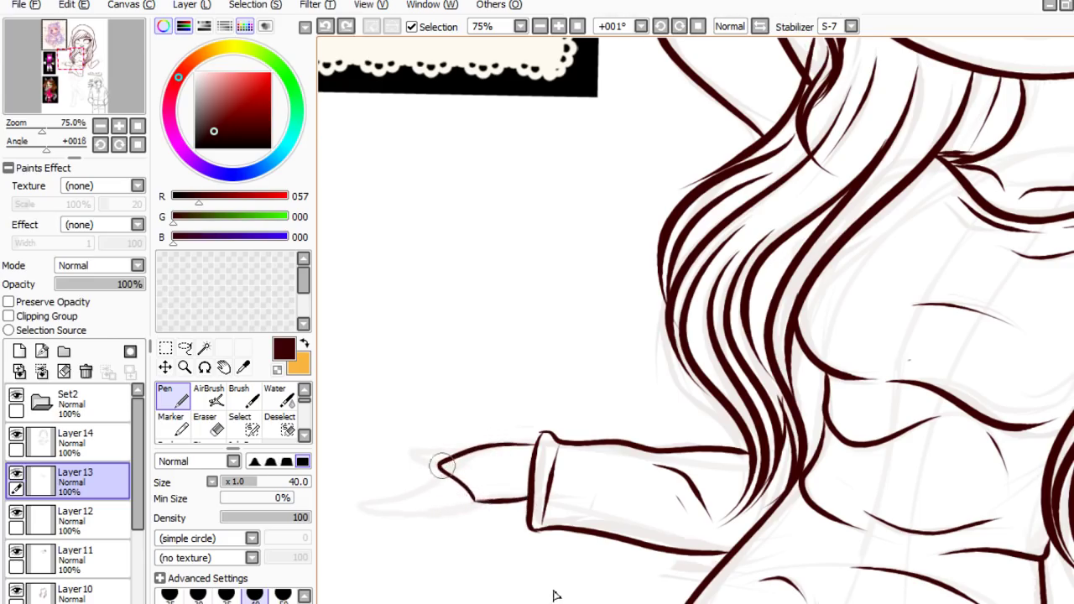
left_click_drag(438, 461, 393, 482)
key("ctrl+z")
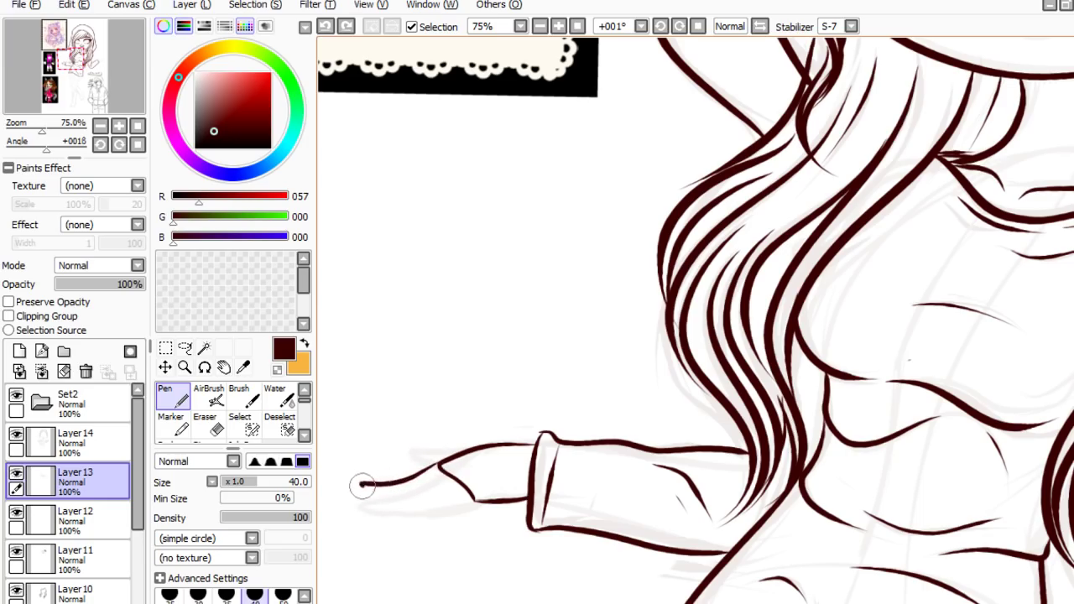
left_click_drag(383, 495, 447, 476)
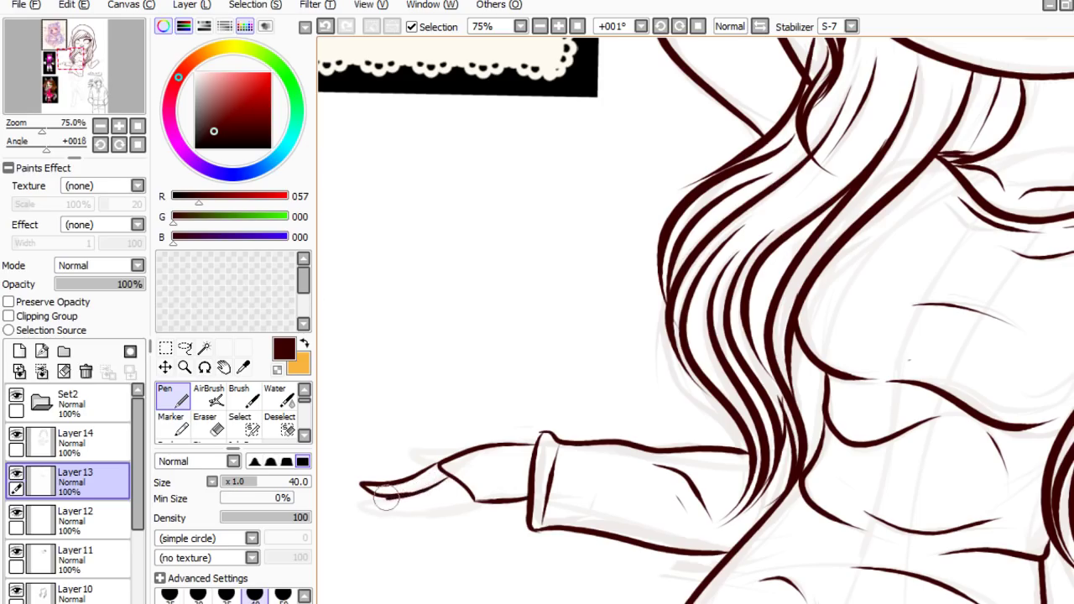
left_click_drag(370, 502, 424, 503)
- Undo the left hand's finger and palm strokes back to the empty cuff
key("ctrl+z")
key("ctrl+z")
key("ctrl+z")
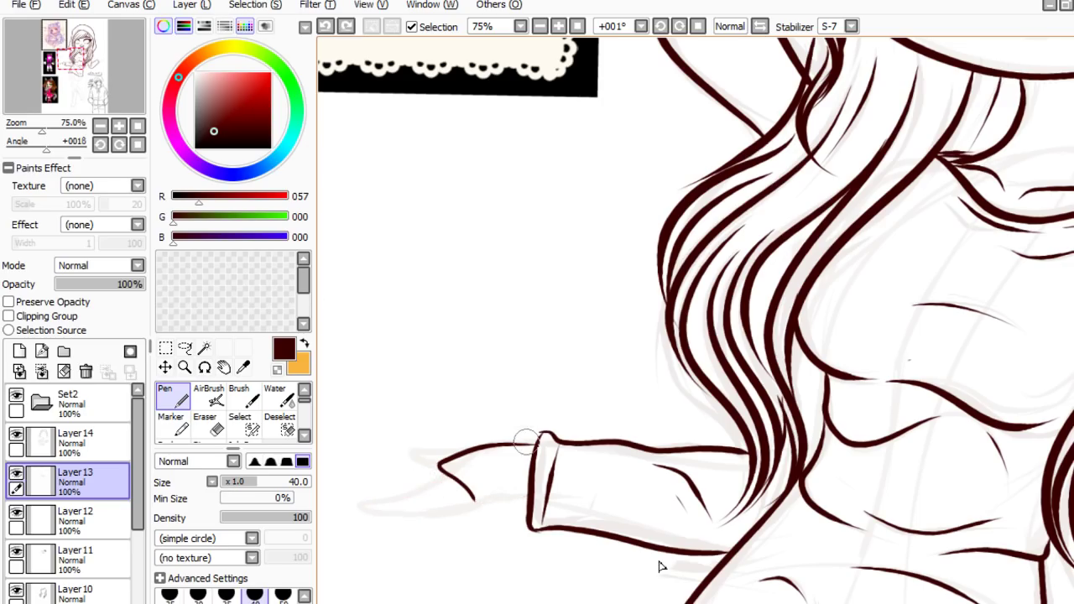
scroll(547, 284, "down", 3)
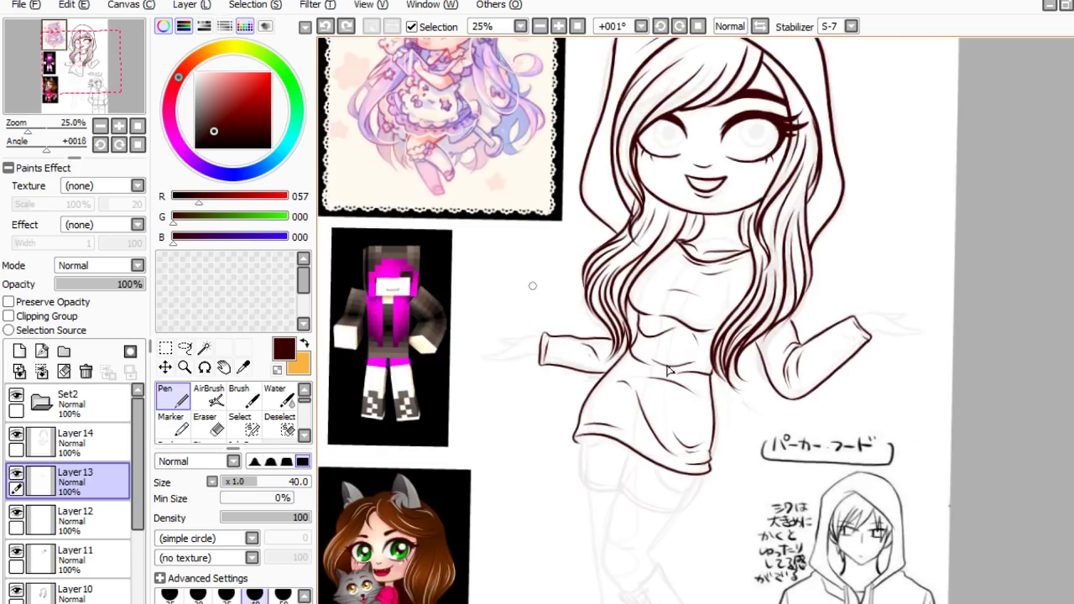
scroll(530, 336, "down", 1)
scroll(582, 456, "up", 1)
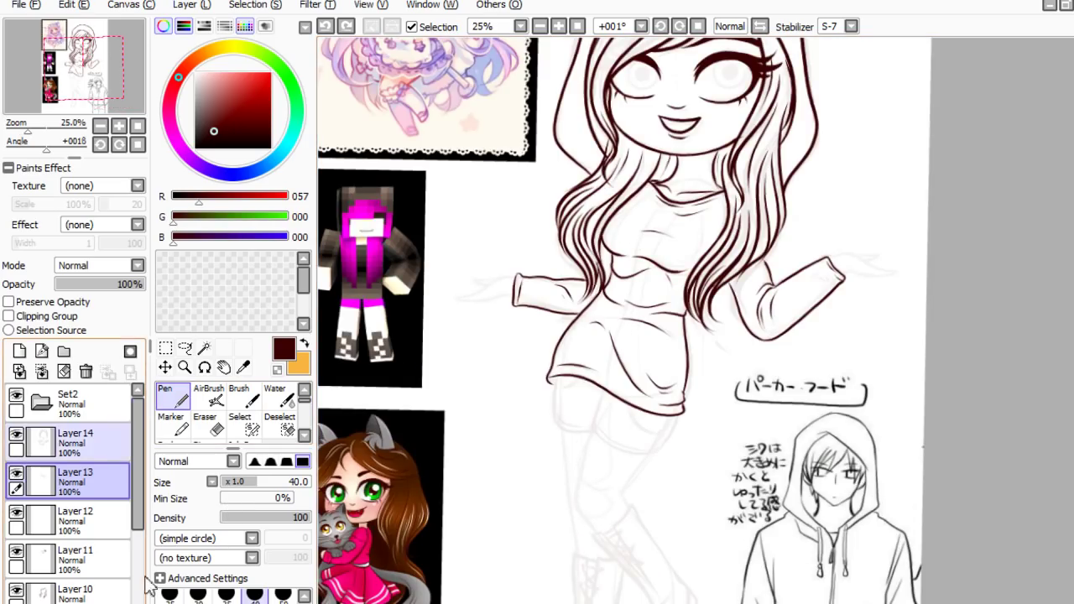
- Ink the shorts' two outer side edges and the inner leg line below the dress hem on Layer14
left_click(80, 447)
scroll(718, 501, "up", 2)
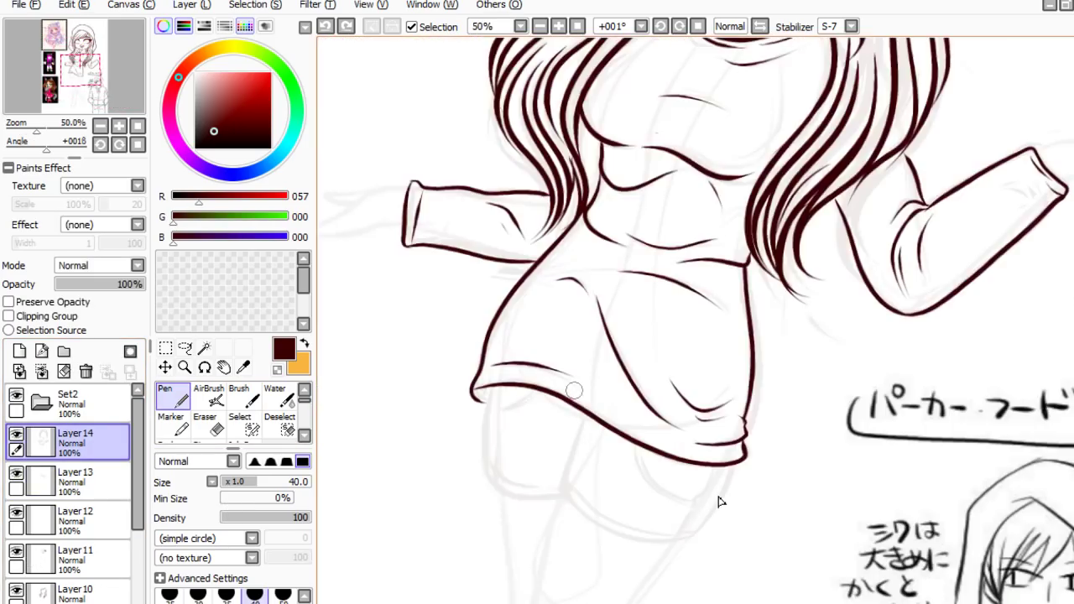
scroll(719, 501, "up", 1)
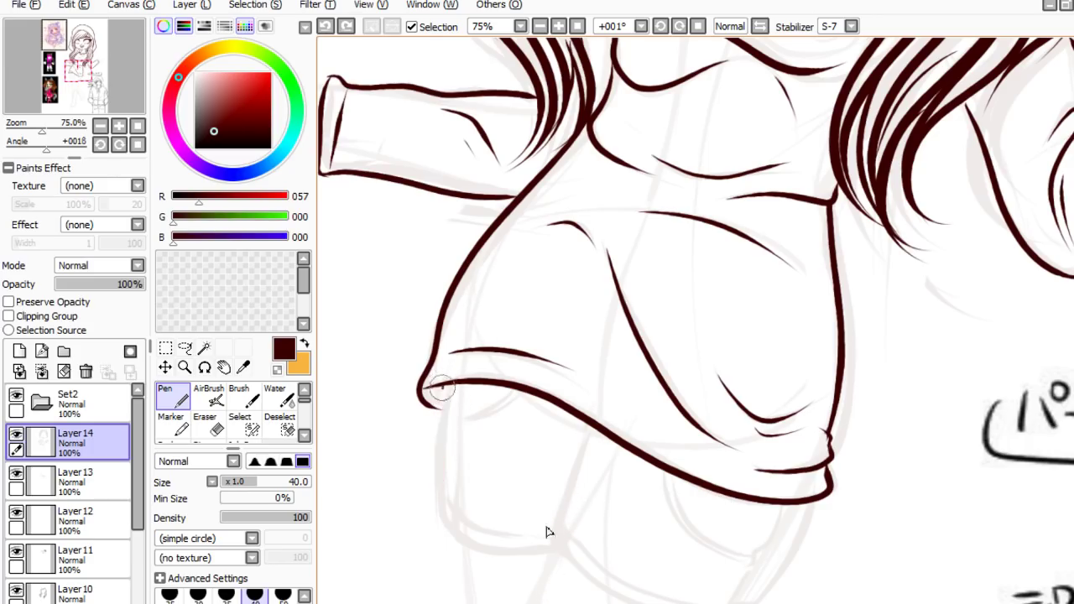
left_click_drag(443, 388, 436, 506)
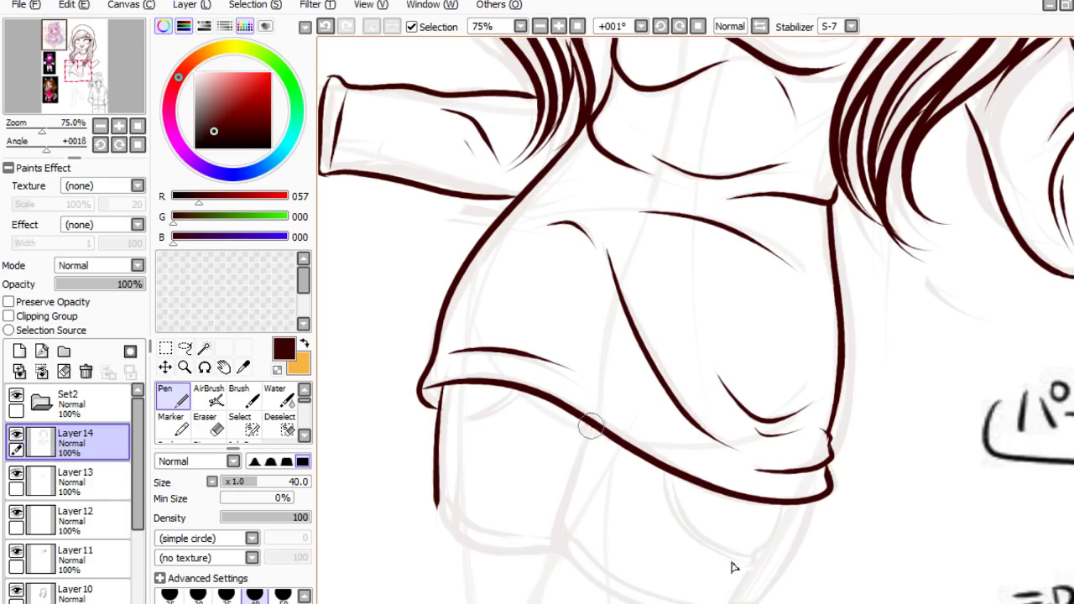
left_click_drag(590, 426, 558, 526)
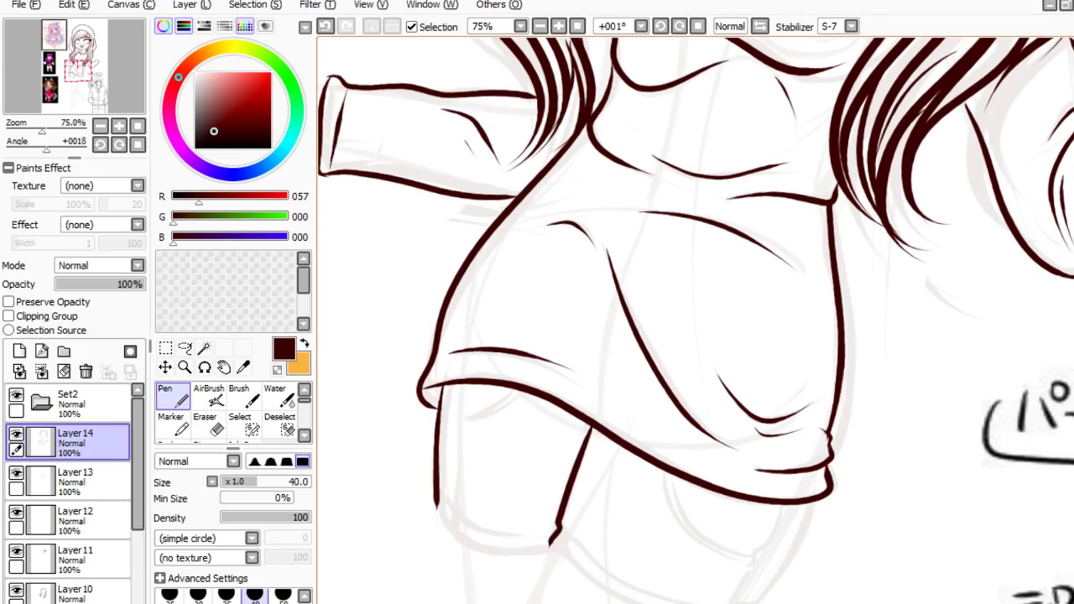
scroll(814, 338, "down", 4)
mouse_move(812, 344)
left_mouse_down()
mouse_move(791, 396)
mouse_move(742, 458)
left_mouse_up()
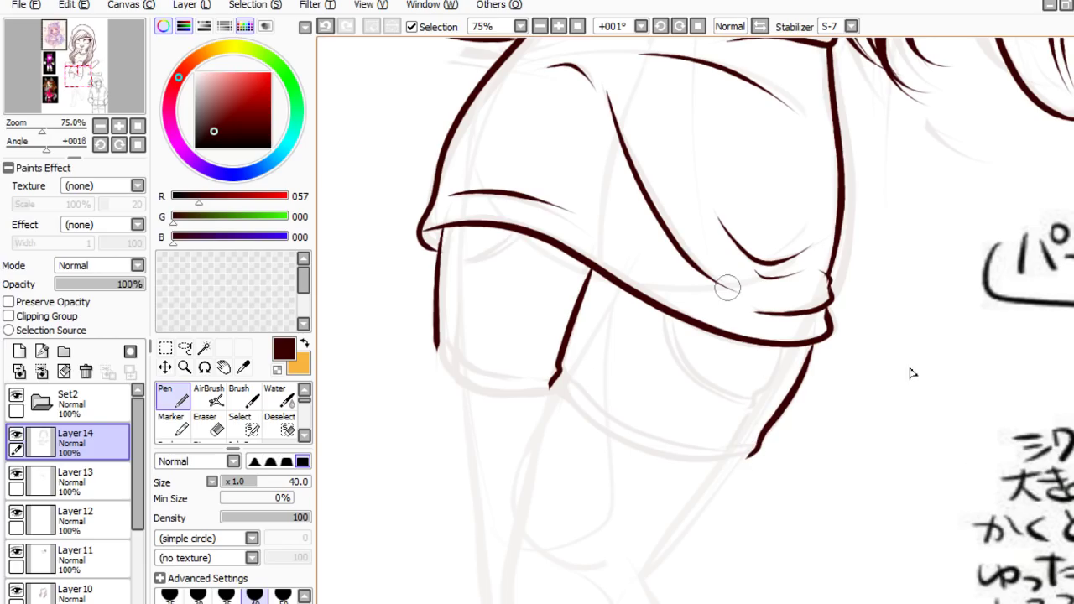
- Ink the curved bottom hem of the right shorts leg with a parallel cuff line just above it
mouse_move(552, 375)
left_mouse_down()
mouse_move(571, 407)
mouse_move(630, 452)
mouse_move(705, 472)
mouse_move(760, 453)
left_mouse_up()
key("ctrl+z")
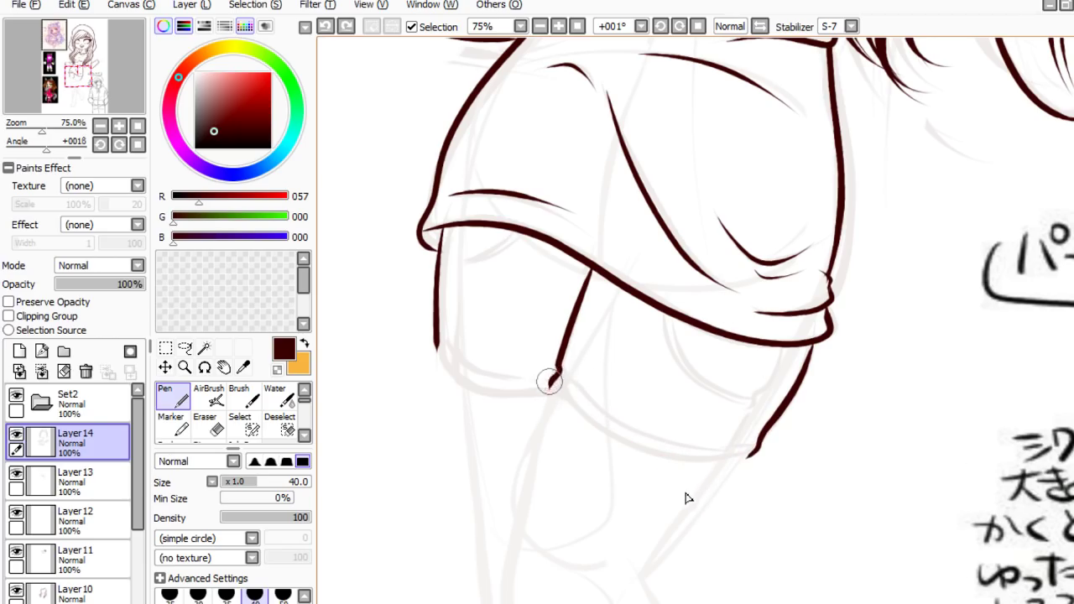
mouse_move(549, 382)
left_mouse_down()
mouse_move(578, 416)
mouse_move(642, 453)
mouse_move(713, 469)
mouse_move(746, 458)
mouse_move(763, 432)
left_mouse_up()
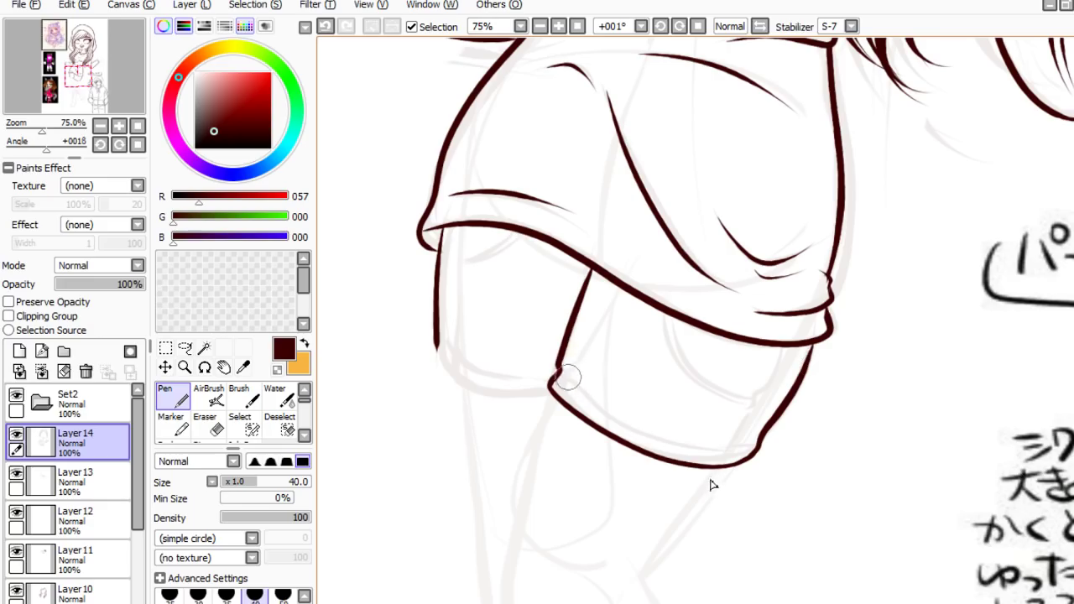
mouse_move(562, 371)
left_mouse_down()
mouse_move(600, 405)
mouse_move(701, 446)
left_mouse_up()
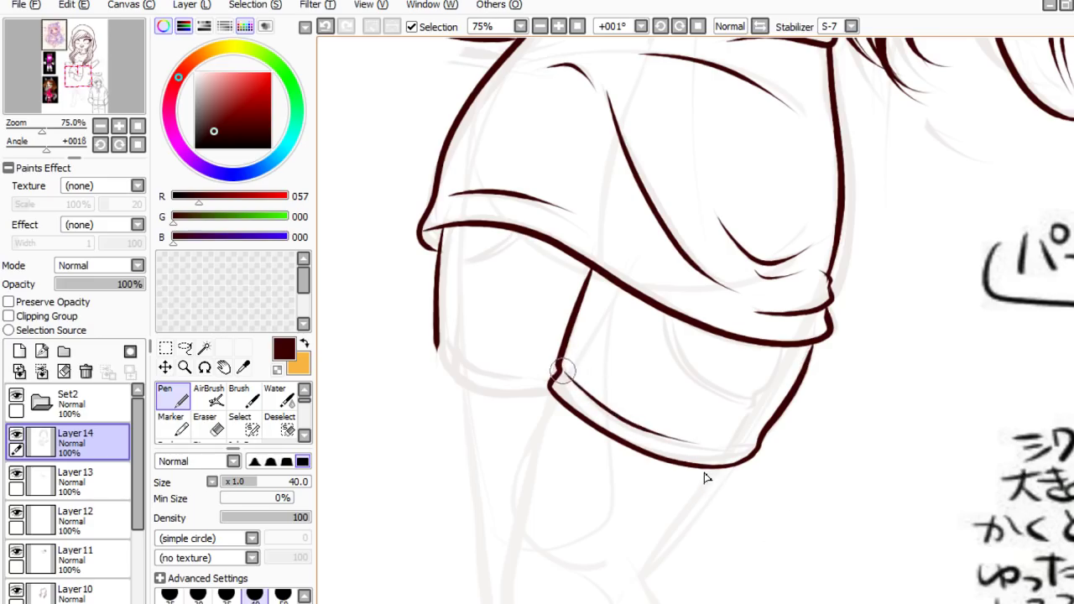
left_click_drag(562, 374, 614, 420)
key("ctrl+z")
key("ctrl+z")
mouse_move(564, 371)
left_mouse_down()
mouse_move(642, 432)
mouse_move(705, 453)
mouse_move(744, 421)
left_mouse_up()
- Ink the wavy side seam of the right shorts leg from the dress hem down to the bottom hem
scroll(744, 421, "down", 4)
scroll(722, 411, "up", 5)
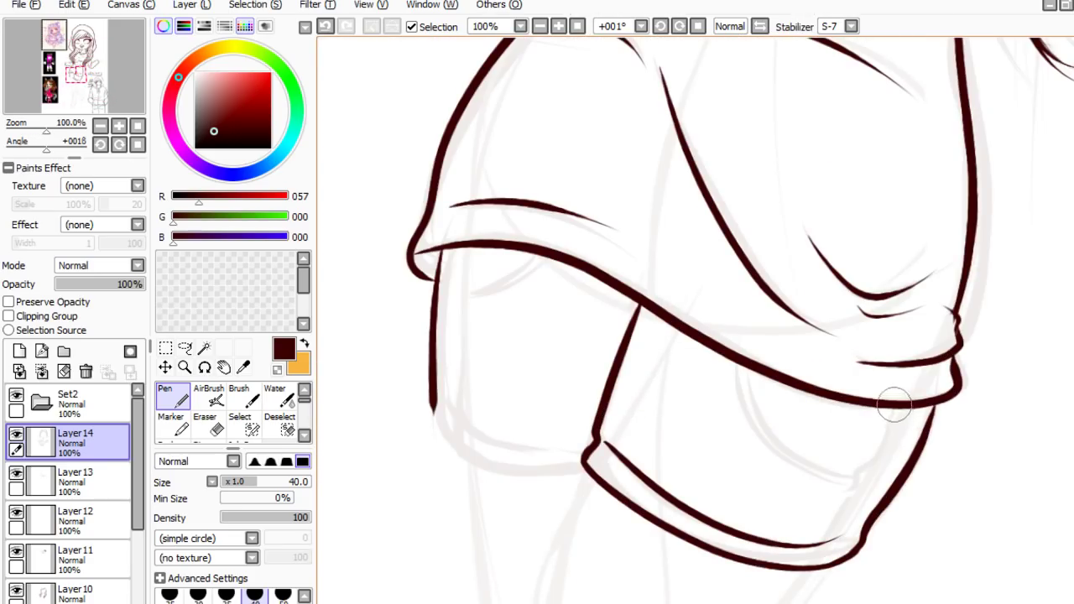
left_click_drag(894, 406, 858, 478)
key("ctrl+z")
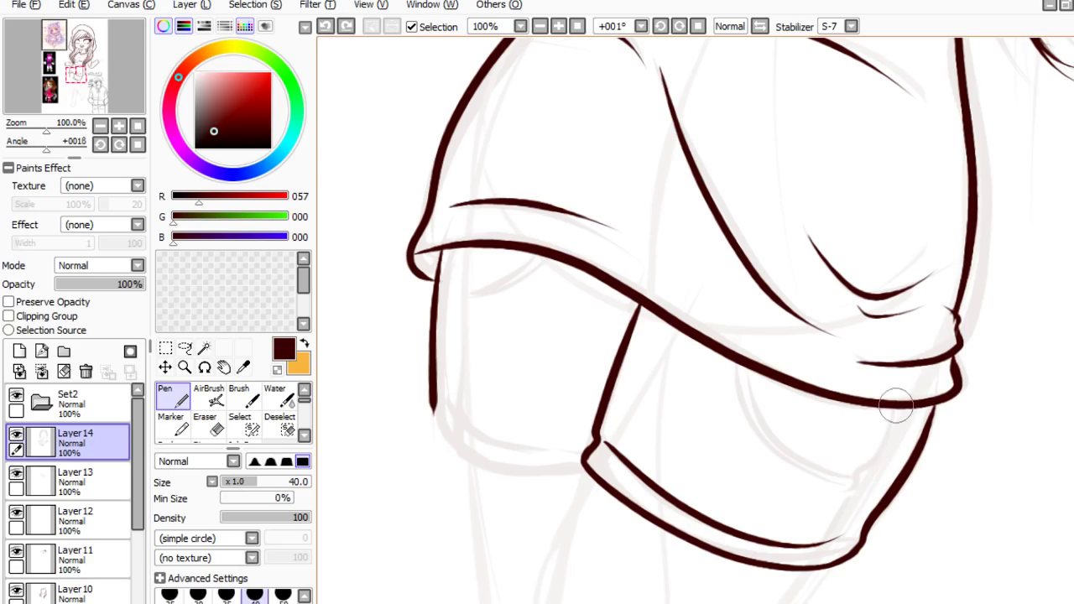
left_click_drag(895, 409, 803, 574)
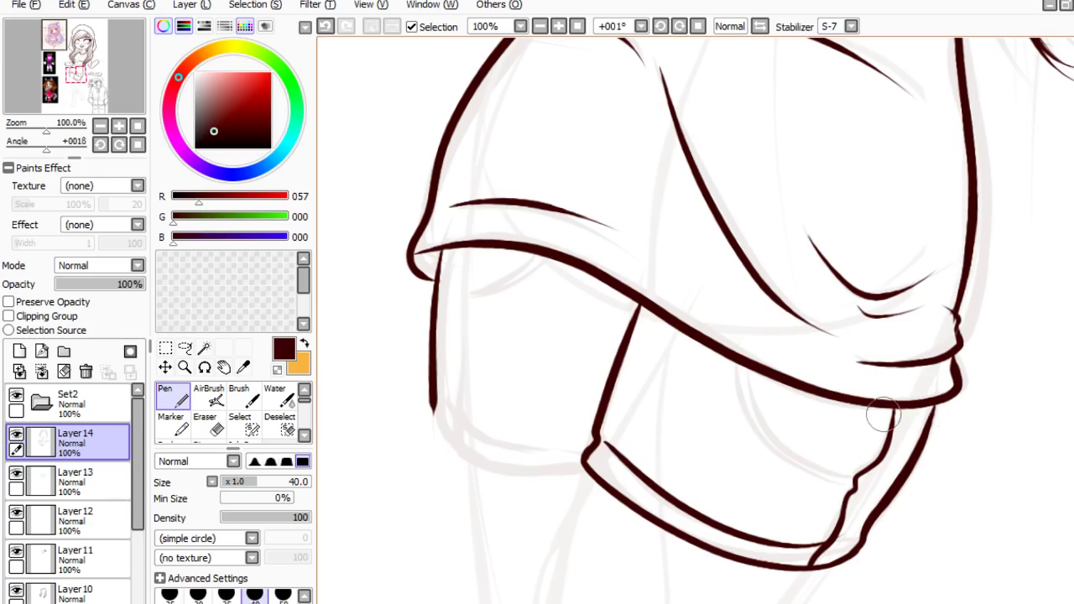
- Ink the right shorts leg's pocket as two parallel curves running from the dress hem to the side seam
mouse_move(745, 367)
left_mouse_down()
mouse_move(769, 432)
mouse_move(828, 482)
left_mouse_up()
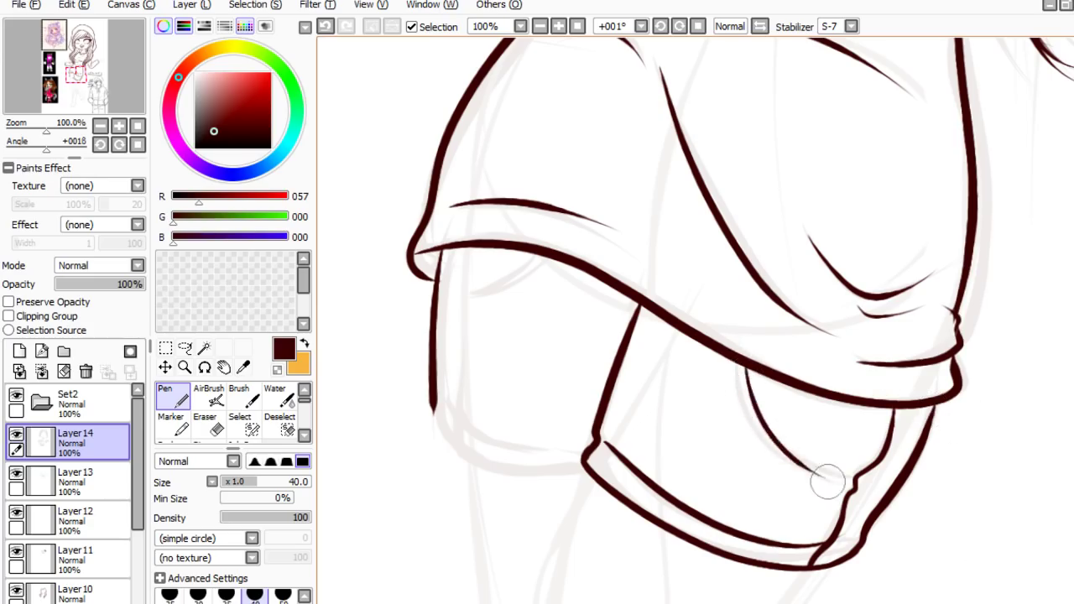
key("ctrl+z")
mouse_move(746, 369)
left_mouse_down()
mouse_move(760, 404)
mouse_move(810, 462)
mouse_move(846, 461)
left_mouse_up()
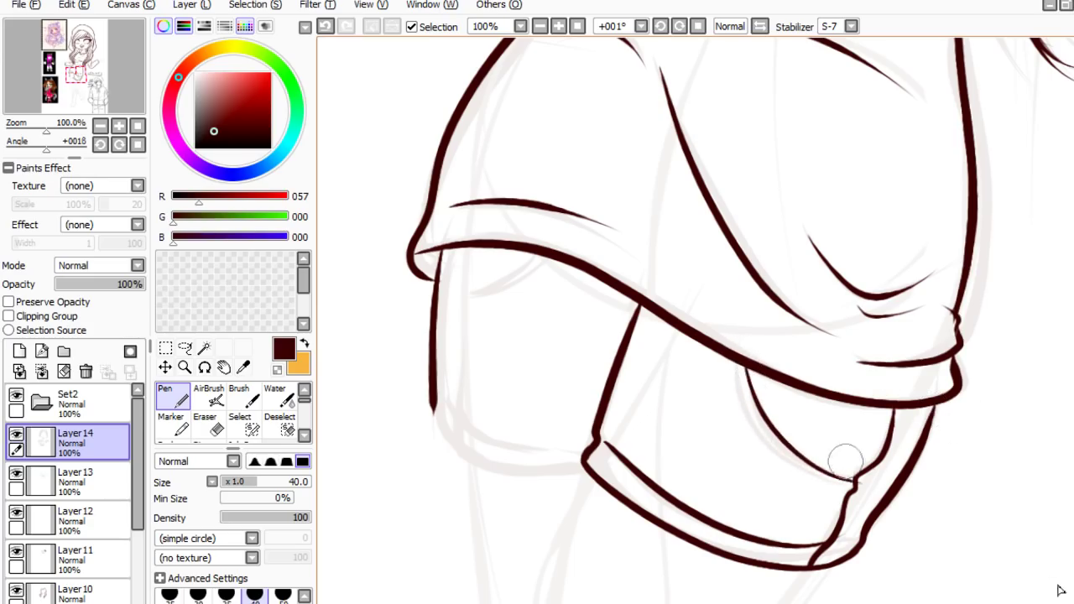
key("ctrl+z")
mouse_move(746, 369)
left_mouse_down()
mouse_move(757, 406)
mouse_move(811, 462)
mouse_move(856, 476)
left_mouse_up()
mouse_move(734, 361)
left_mouse_down()
mouse_move(746, 420)
mouse_move(800, 475)
mouse_move(846, 488)
left_mouse_up()
key("ctrl+z")
key("ctrl+z")
key("ctrl+z")
mouse_move(737, 362)
left_mouse_down()
mouse_move(732, 389)
mouse_move(777, 449)
mouse_move(828, 484)
mouse_move(861, 484)
left_mouse_up()
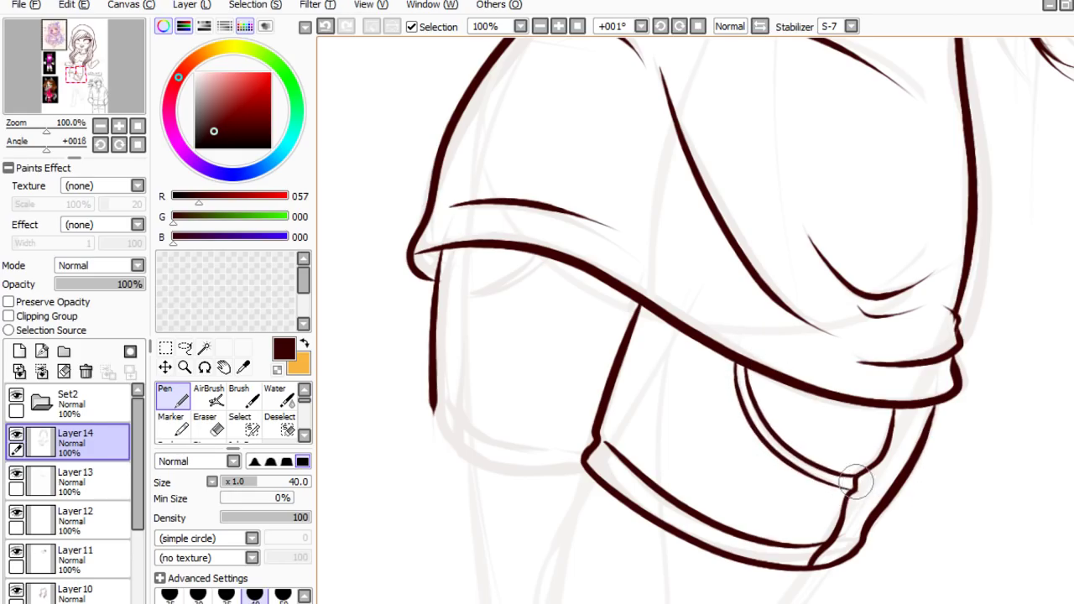
- Extend the right leg's cuff line past the side seam to the outer edge of the shorts
scroll(666, 407, "down", 4)
scroll(865, 517, "up", 4)
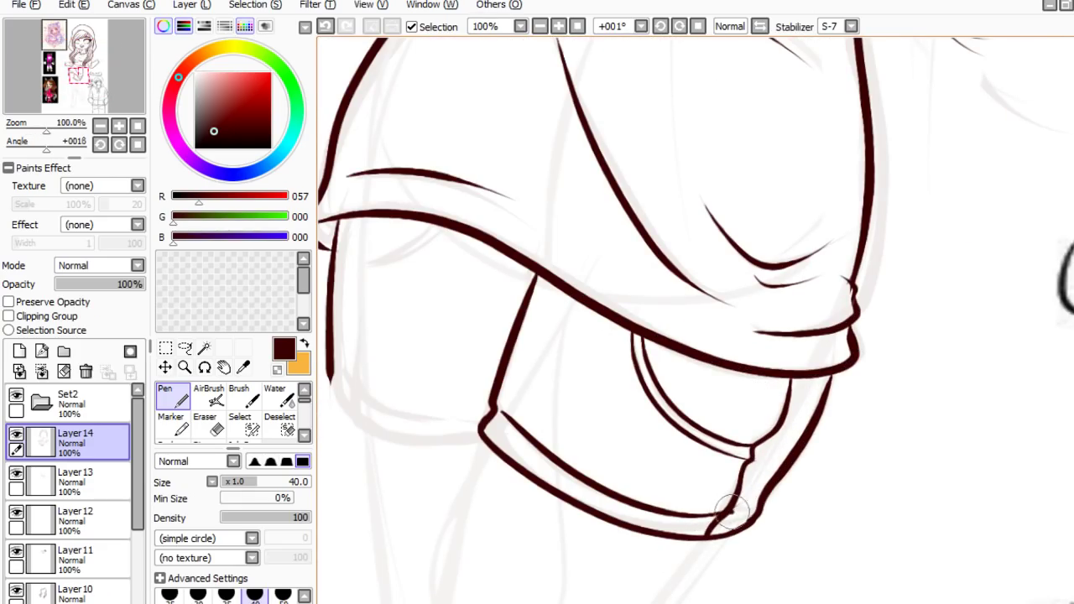
left_click_drag(730, 507, 789, 453)
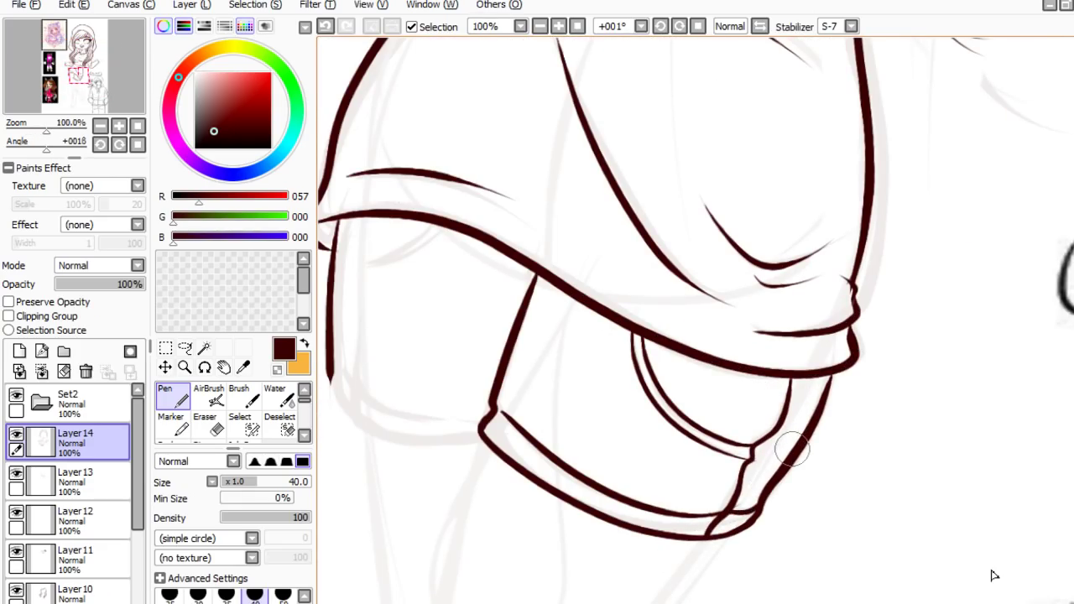
- Erase the left shorts leg's outer edge and re-ink it with a notched cuff and a rounded bottom hem reaching the inner leg
key("Left")
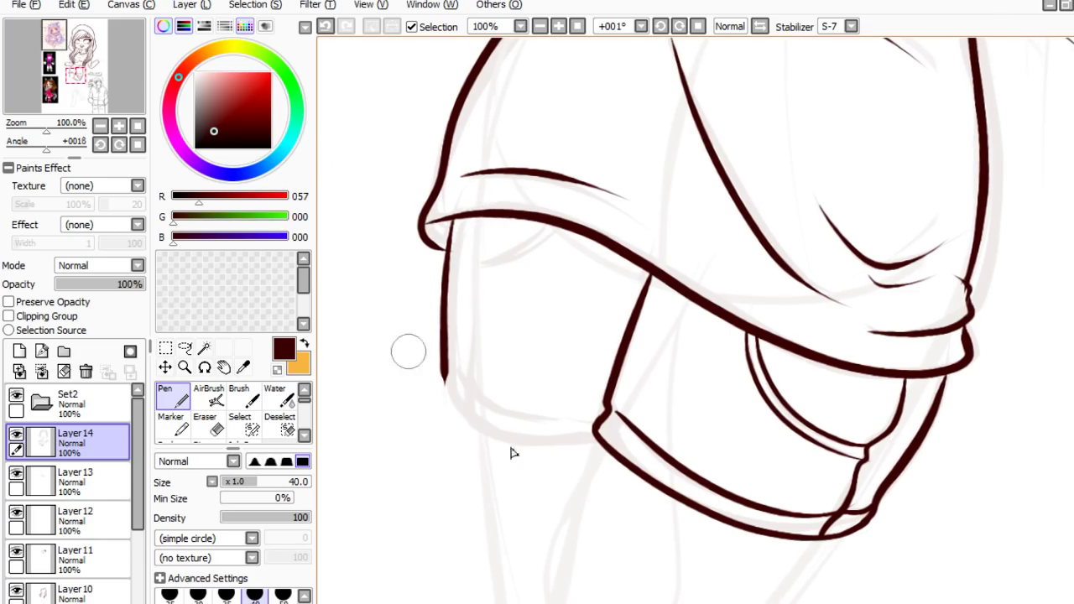
key("e")
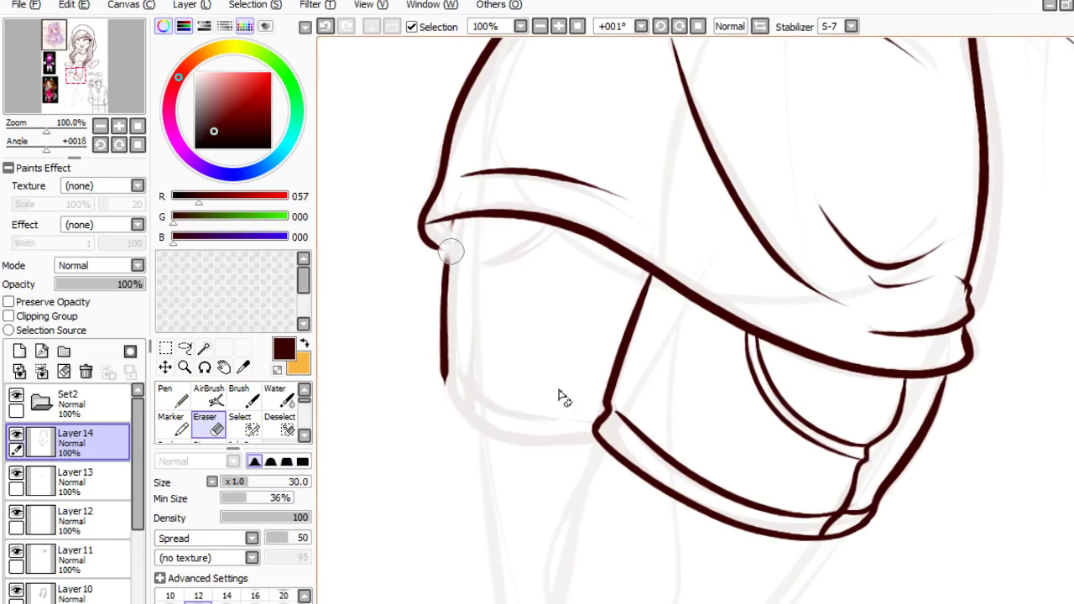
left_click_drag(450, 243, 443, 439)
key("n")
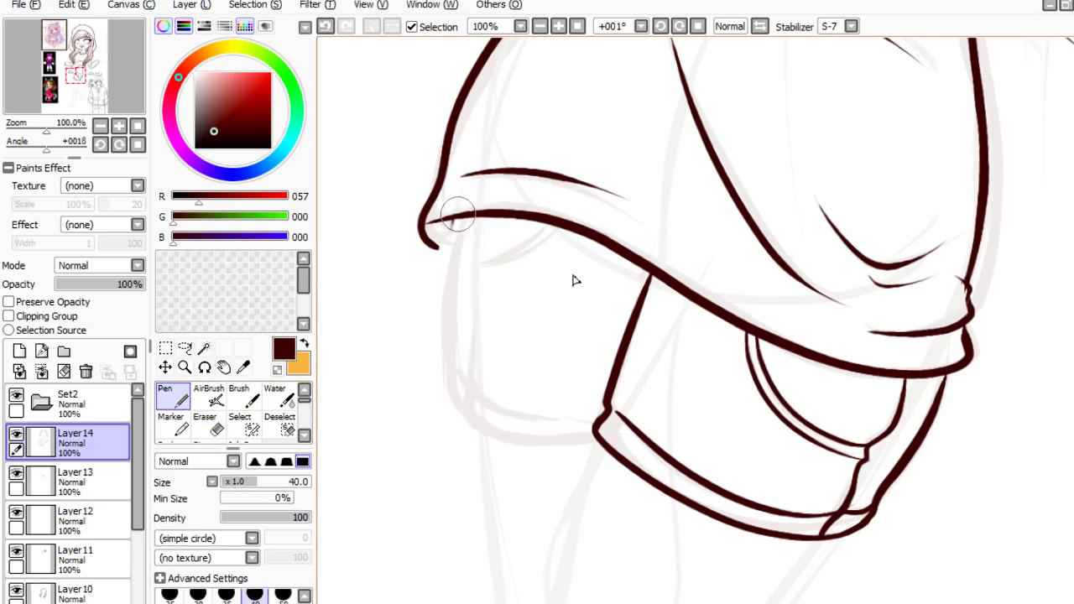
mouse_move(450, 220)
left_mouse_down()
mouse_move(443, 286)
mouse_move(447, 367)
left_mouse_up()
key("ctrl+z")
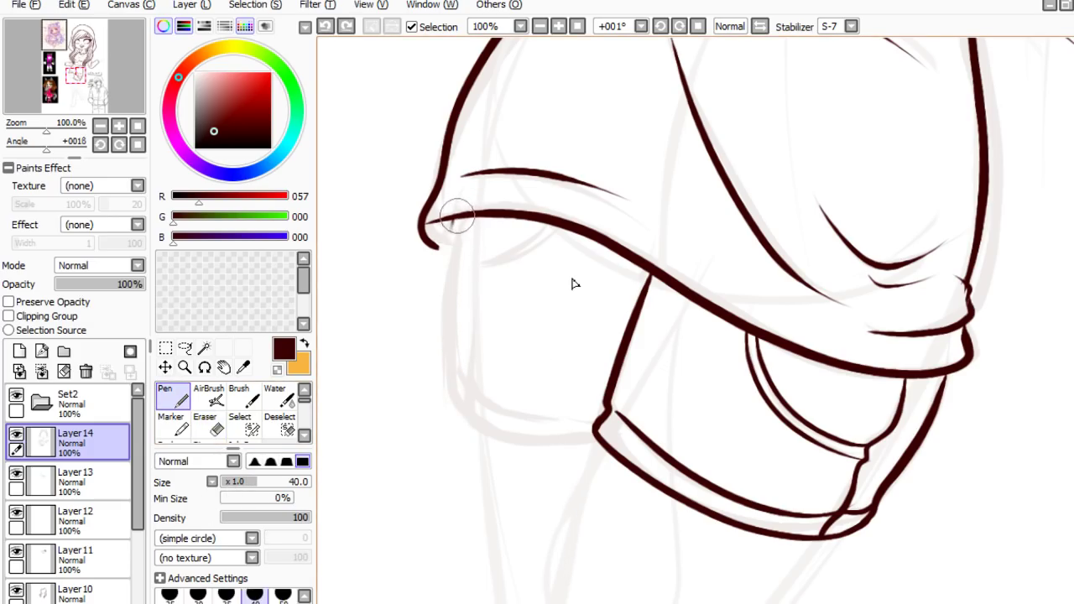
mouse_move(453, 221)
left_mouse_down()
mouse_move(446, 402)
mouse_move(450, 389)
mouse_move(459, 420)
mouse_move(490, 437)
mouse_move(534, 436)
left_mouse_up()
key("ctrl+z")
mouse_move(448, 392)
left_mouse_down()
mouse_move(468, 427)
mouse_move(540, 444)
mouse_move(594, 431)
left_mouse_up()
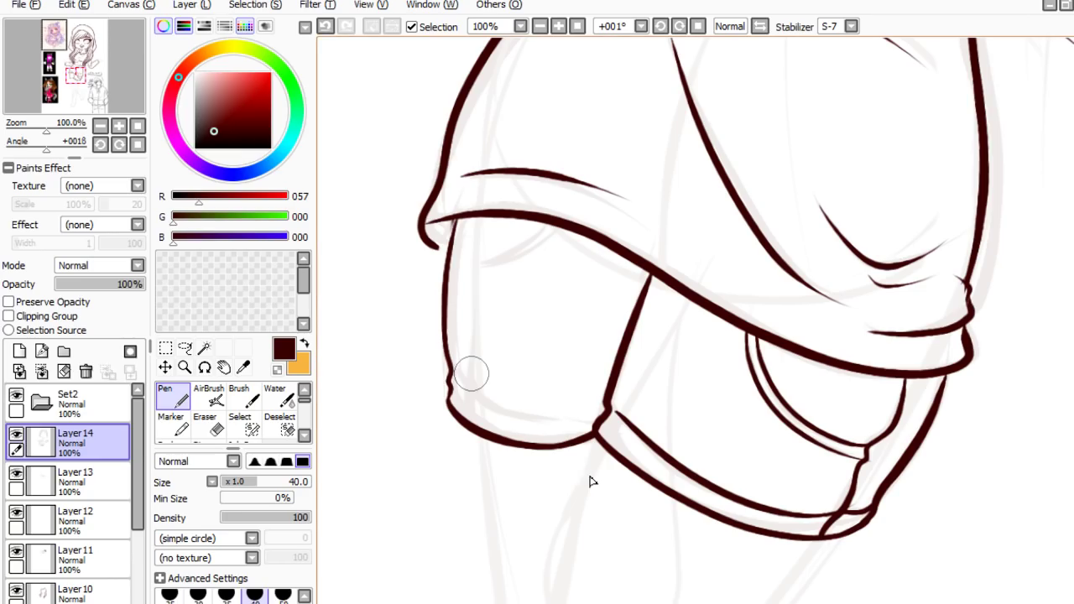
- Ink a curved cuff line parallel to the bottom hem of the left shorts leg
mouse_move(450, 377)
left_mouse_down()
mouse_move(487, 412)
mouse_move(561, 430)
left_mouse_up()
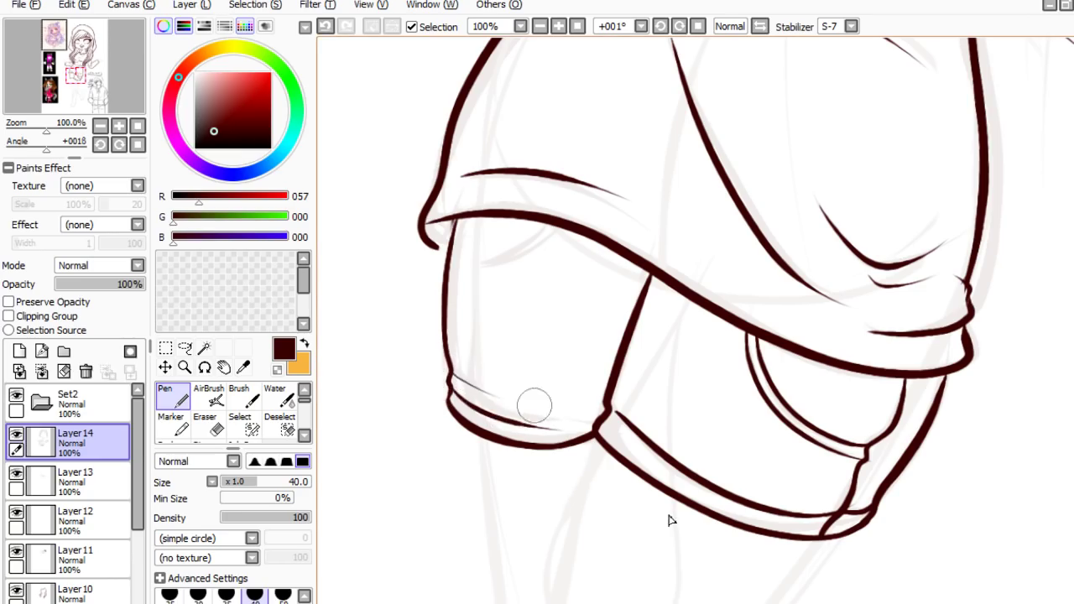
key("ctrl+z")
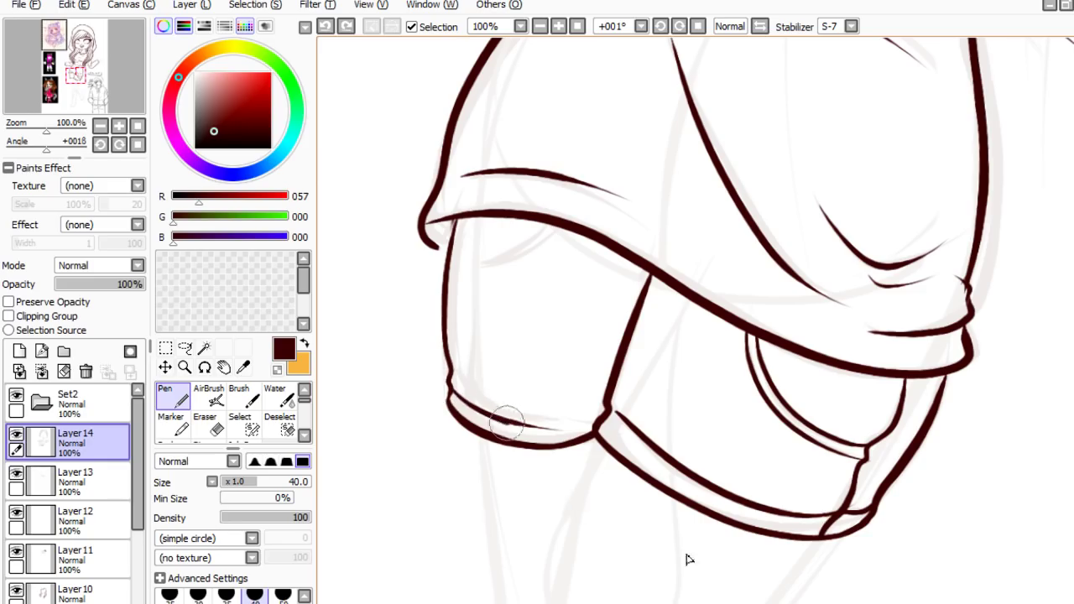
left_click_drag(507, 423, 575, 426)
key("ctrl+z")
key("ctrl+z")
mouse_move(452, 387)
left_mouse_down()
mouse_move(534, 423)
mouse_move(584, 419)
left_mouse_up()
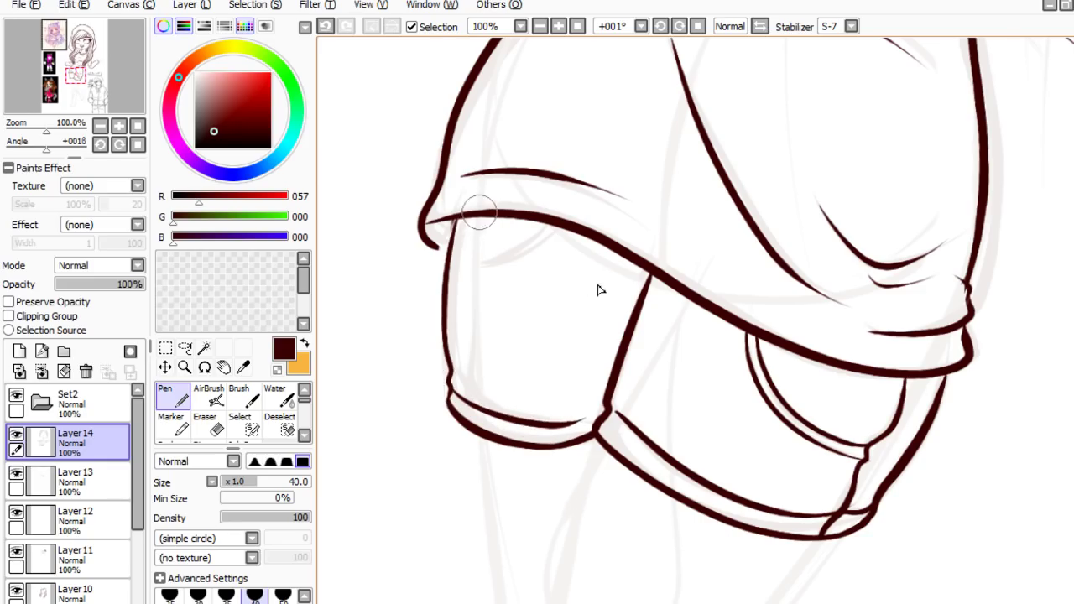
- Ink the left shorts leg's side seam parallel to its outer edge, from the dress hem to the cuff
left_click_drag(479, 214, 473, 401)
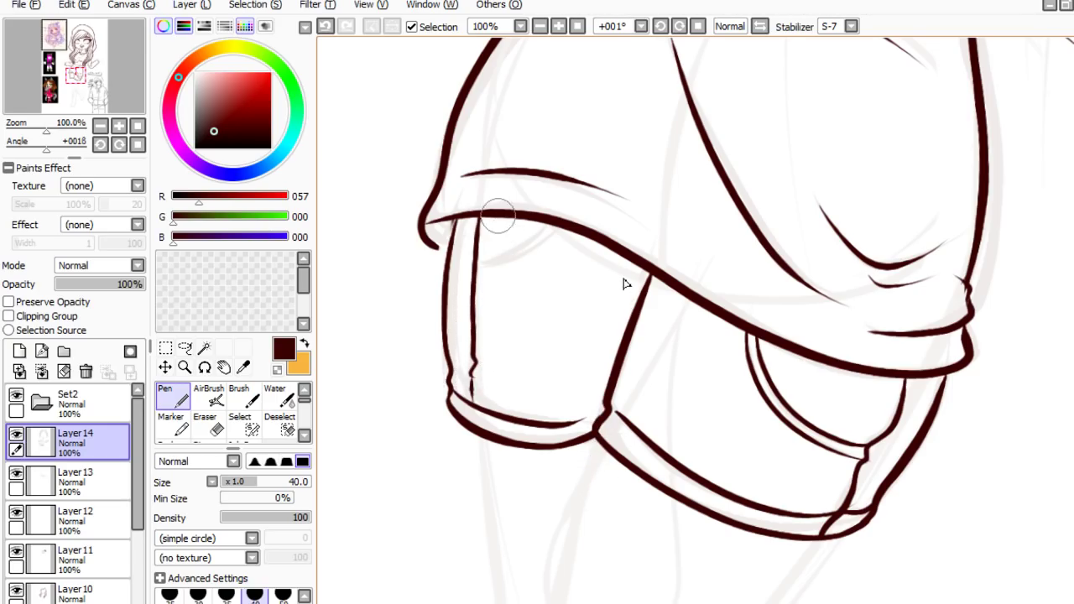
key("ctrl+z")
left_click_drag(485, 217, 471, 406)
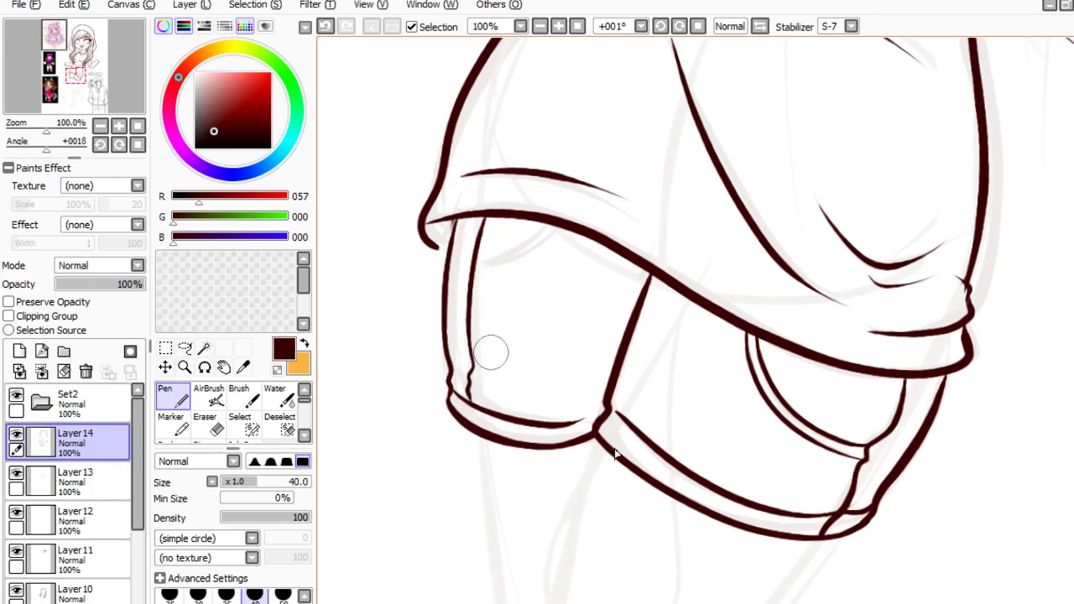
- Ink the left pocket as a double curve under the dress hem and add a short crease toward the inner leg
left_click_drag(476, 258, 546, 226)
key("ctrl+z")
mouse_move(475, 256)
left_mouse_down()
mouse_move(529, 240)
mouse_move(558, 220)
left_mouse_up()
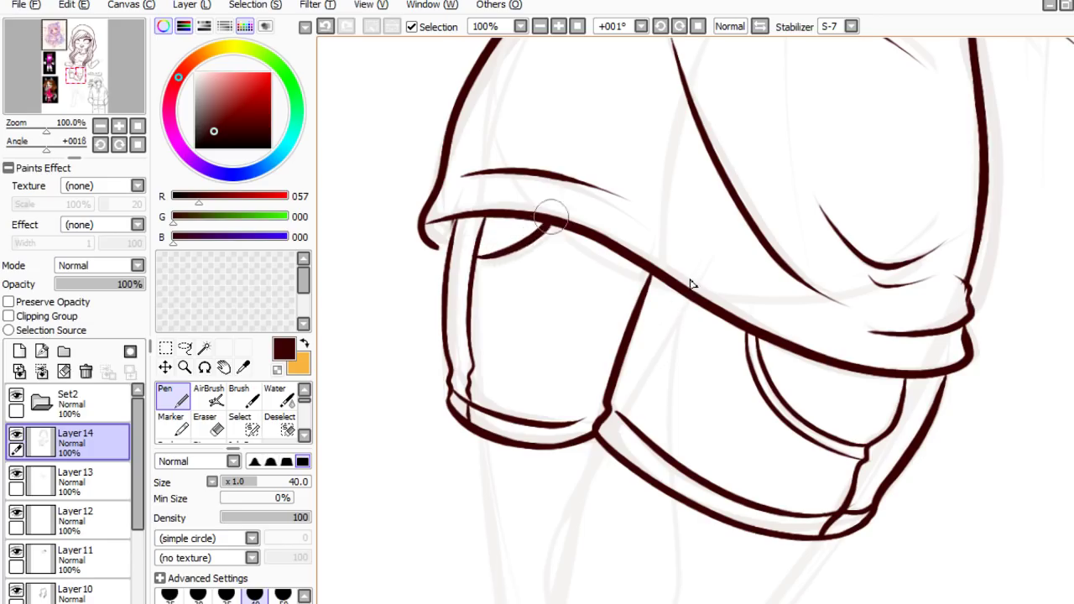
key("ctrl+z")
mouse_move(475, 265)
left_mouse_down()
mouse_move(530, 249)
mouse_move(562, 221)
mouse_move(623, 266)
left_mouse_up()
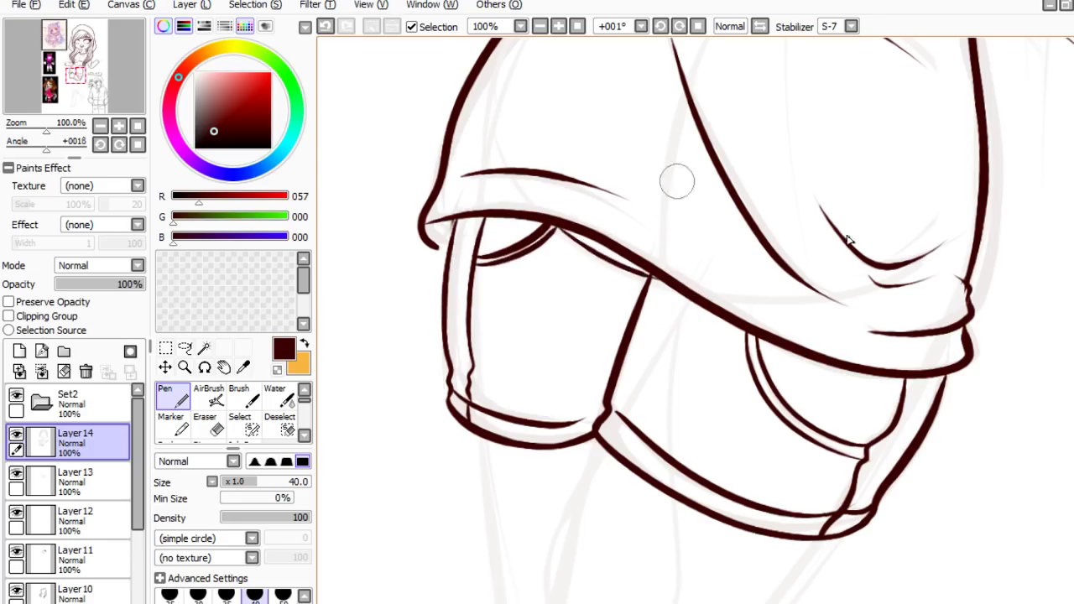
- Make Layer13 the active layer, hiding it briefly to check its contents and showing it again
scroll(805, 395, "down", 3)
scroll(764, 384, "down", 2)
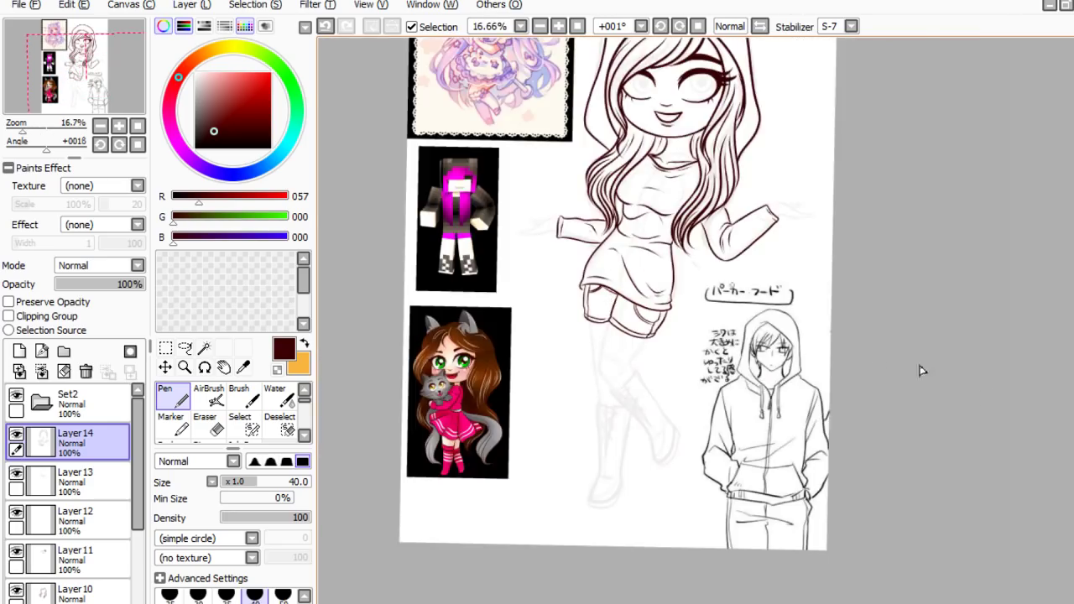
scroll(918, 369, "up", 1)
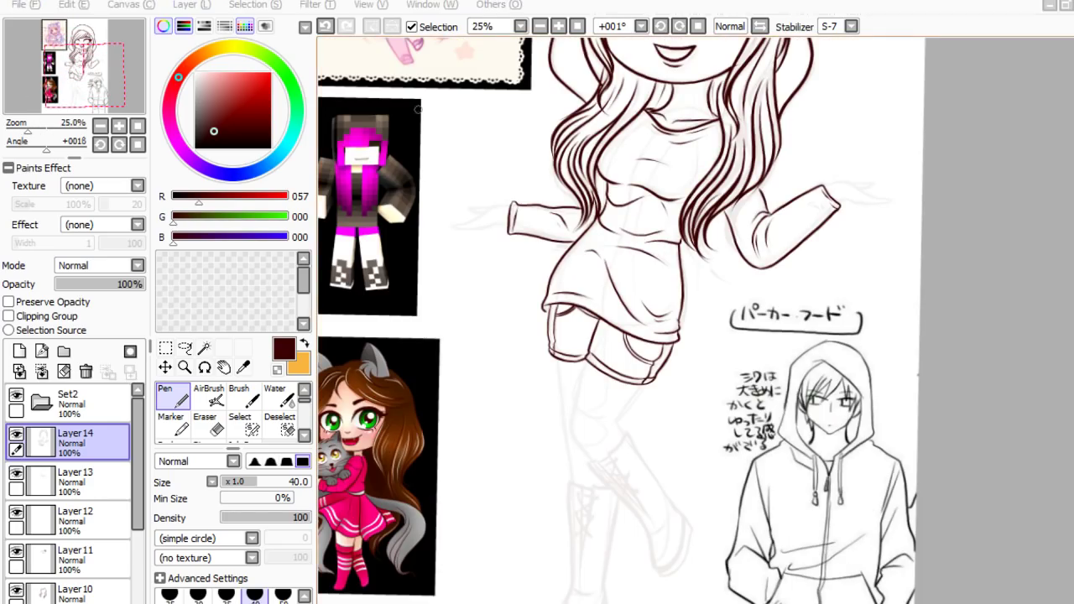
scroll(815, 389, "down", 3)
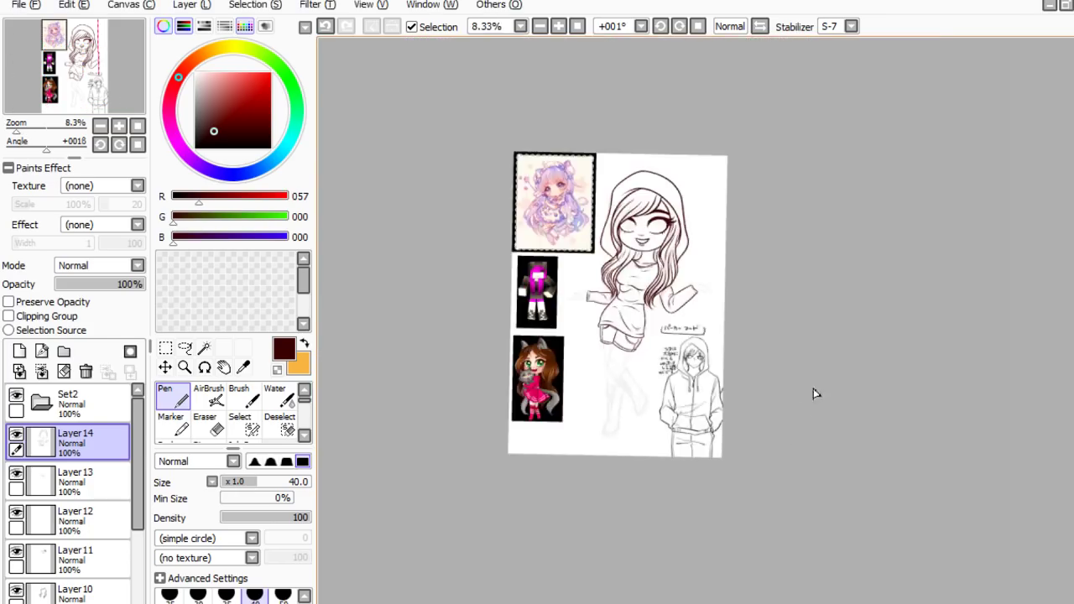
scroll(814, 389, "up", 2)
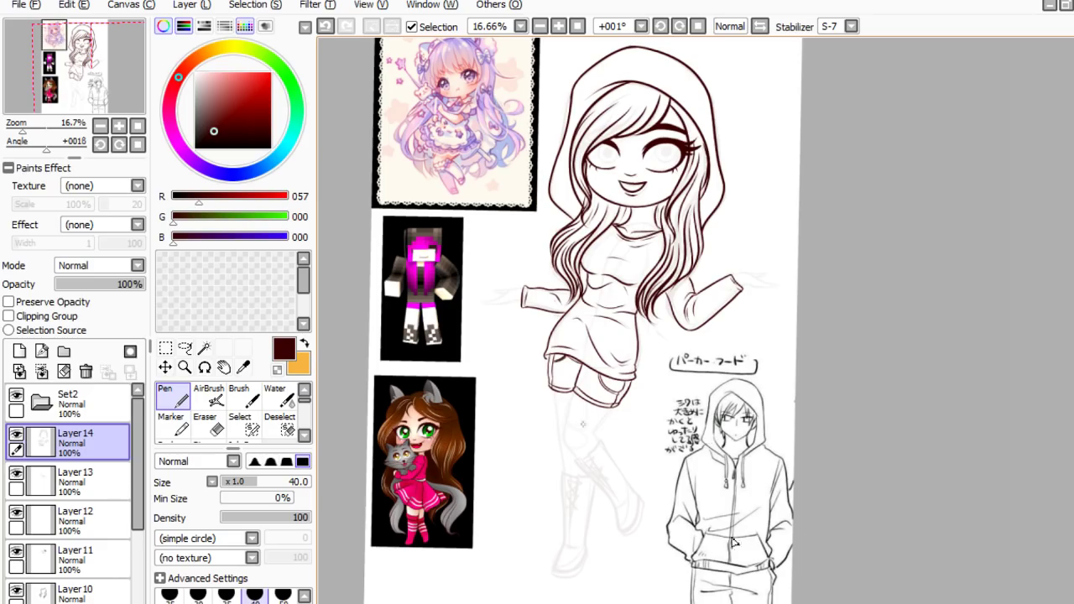
left_click(92, 480)
left_click(16, 473)
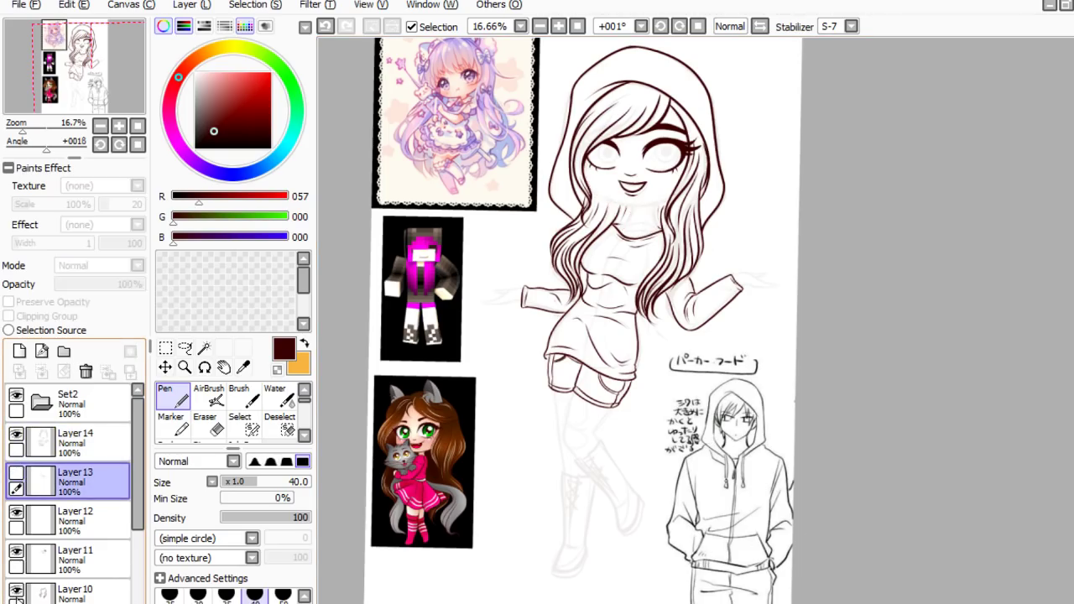
left_click(16, 474)
scroll(647, 513, "up", 1)
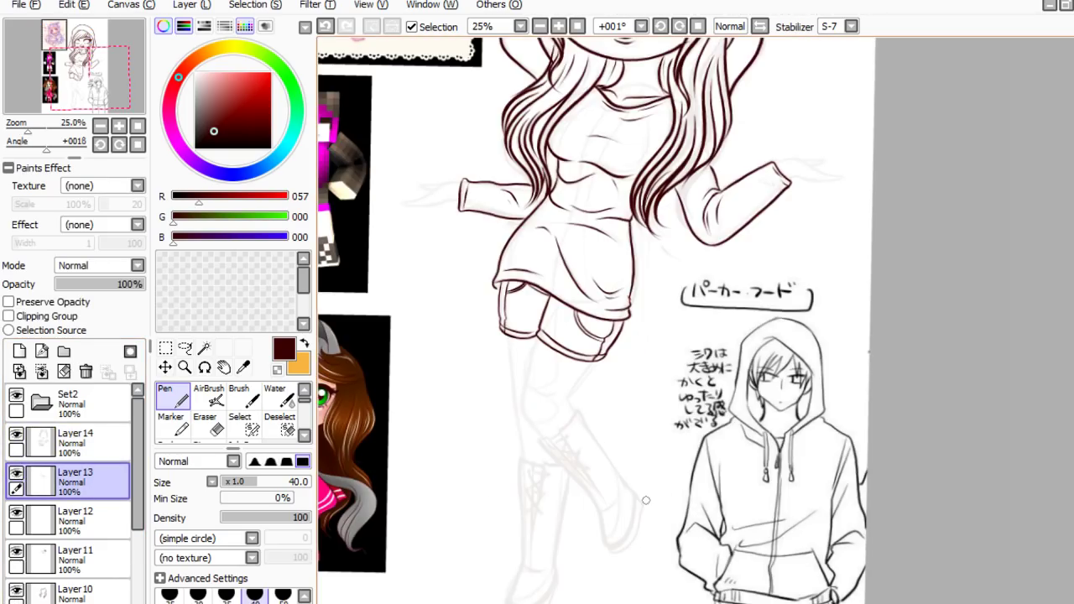
scroll(849, 495, "down", 1)
scroll(901, 539, "up", 1)
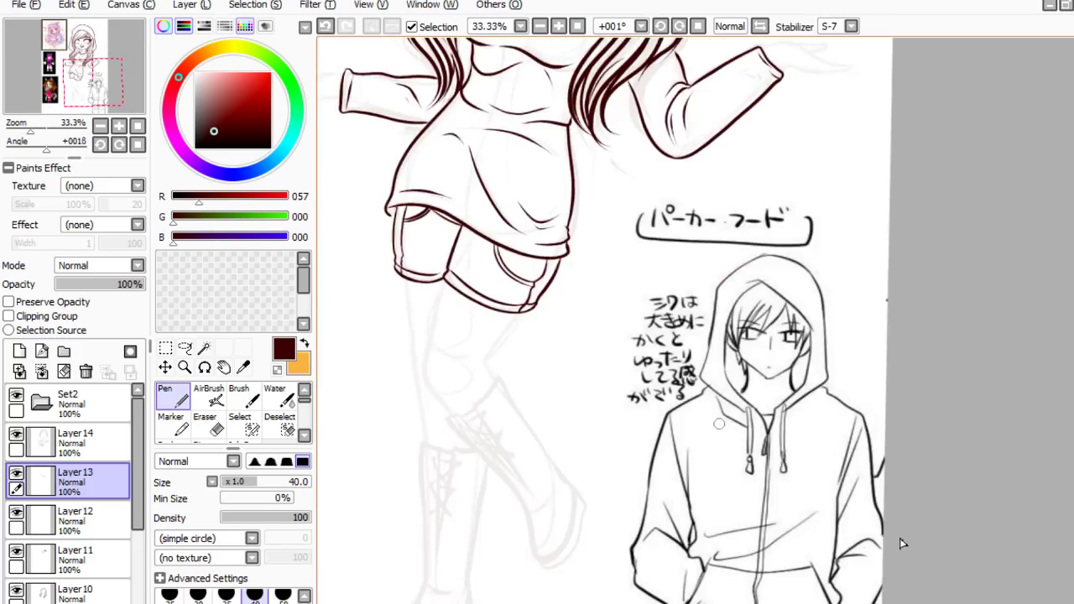
- Ink the bent leg's front contour from the shorts' inner hem around the knee to the boot's top edge
scroll(719, 406, "down", 1)
scroll(719, 406, "up", 3)
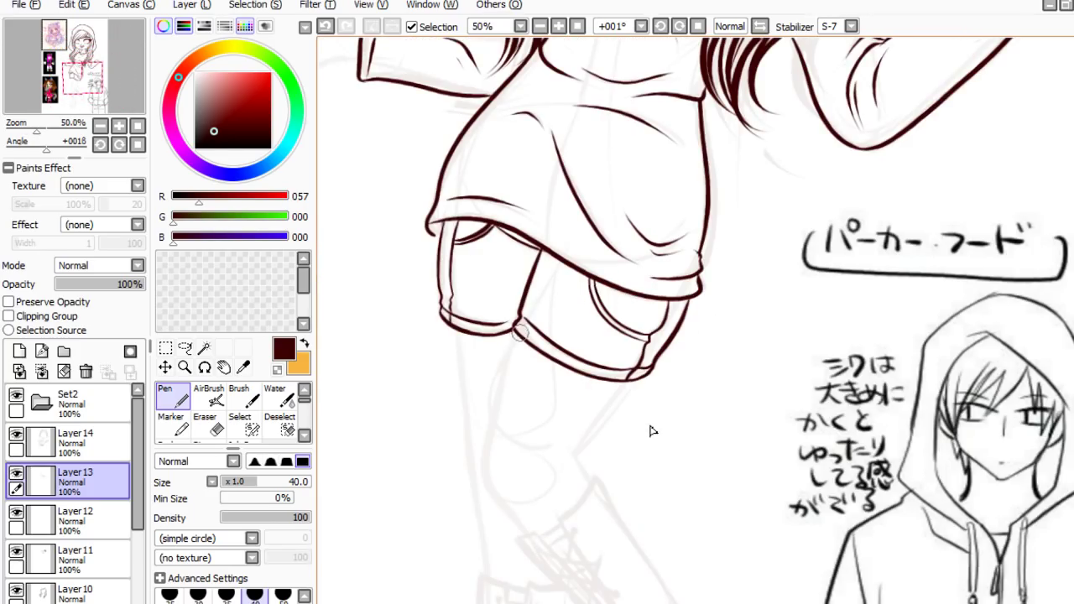
left_click_drag(519, 337, 485, 450)
key("ctrl+z")
mouse_move(519, 336)
left_mouse_down()
mouse_move(498, 372)
mouse_move(480, 491)
mouse_move(527, 534)
left_mouse_up()
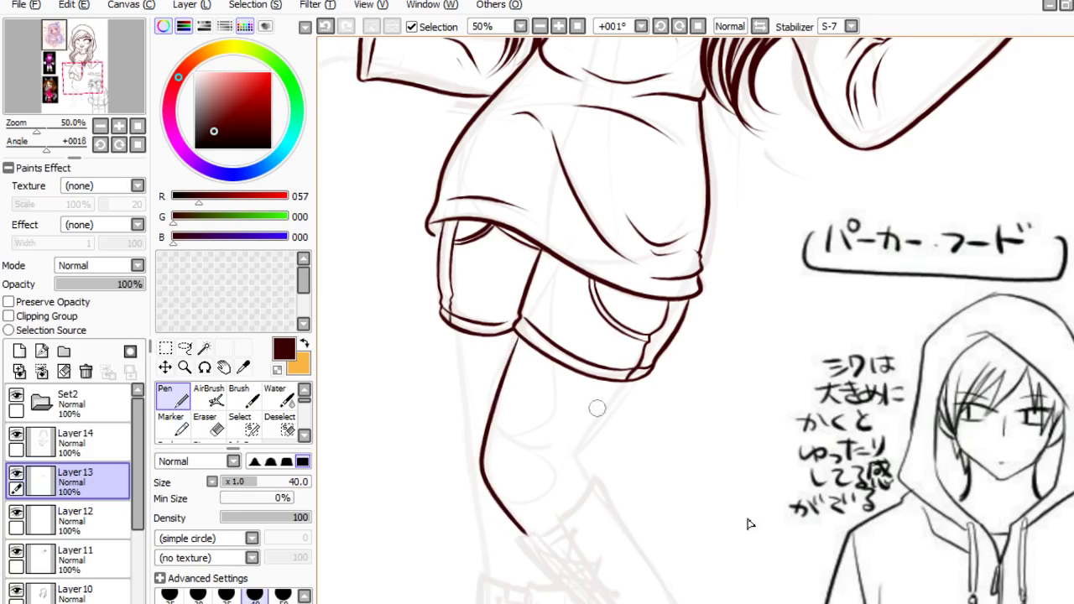
- Ink the bent leg's back contour from the shorts' outer cuff to the knee crease, with a short calf line down to the boot
left_click_drag(576, 446, 634, 382)
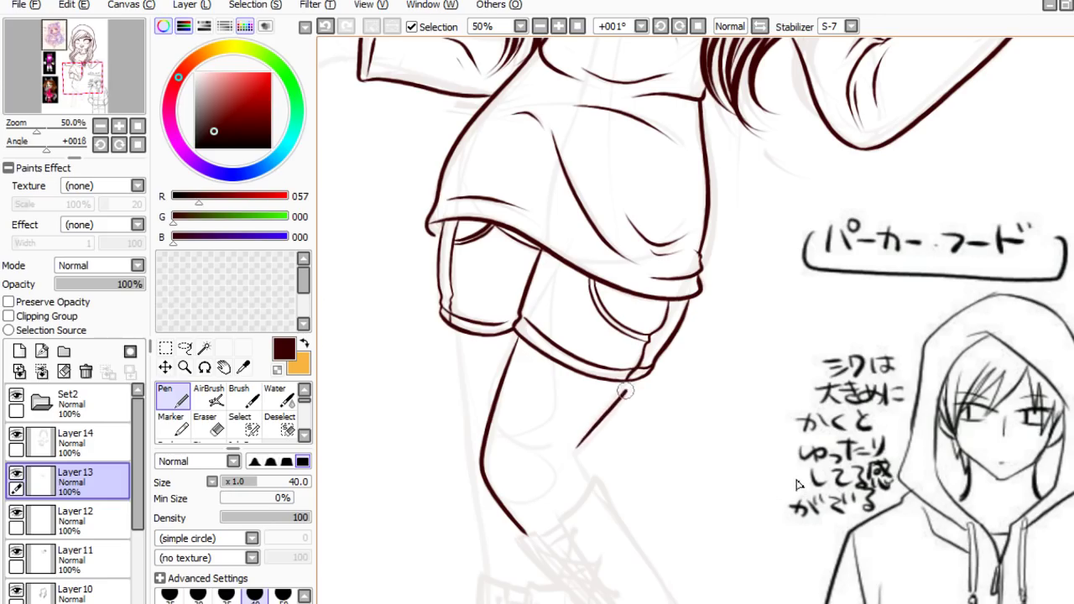
mouse_move(556, 444)
left_mouse_down()
mouse_move(577, 454)
mouse_move(591, 490)
left_mouse_up()
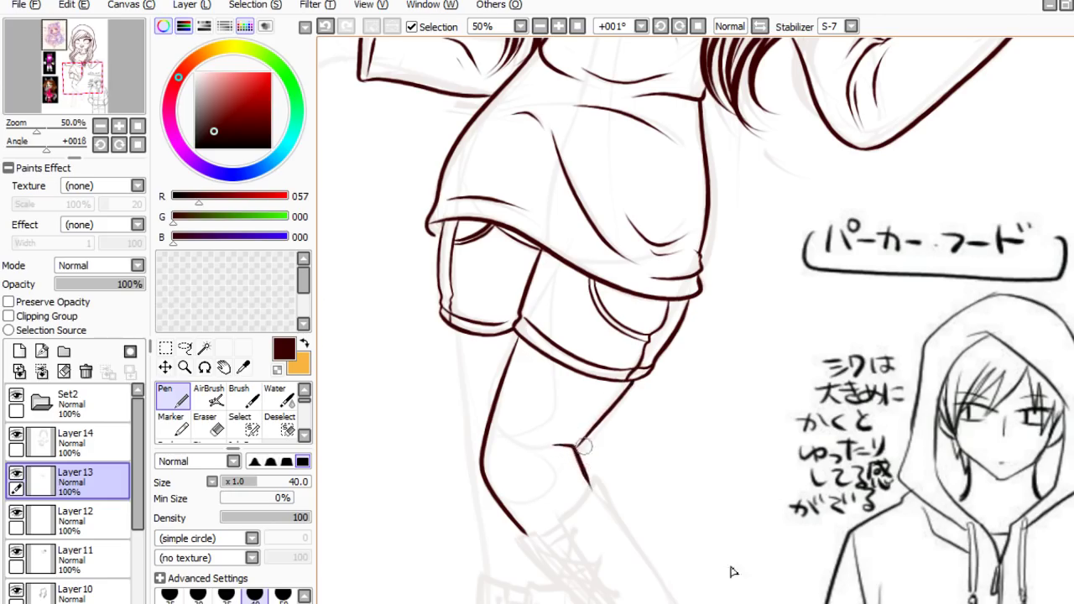
key("ctrl+z")
mouse_move(547, 447)
left_mouse_down()
mouse_move(572, 452)
mouse_move(590, 487)
left_mouse_up()
key("ctrl+z")
key("ctrl+z")
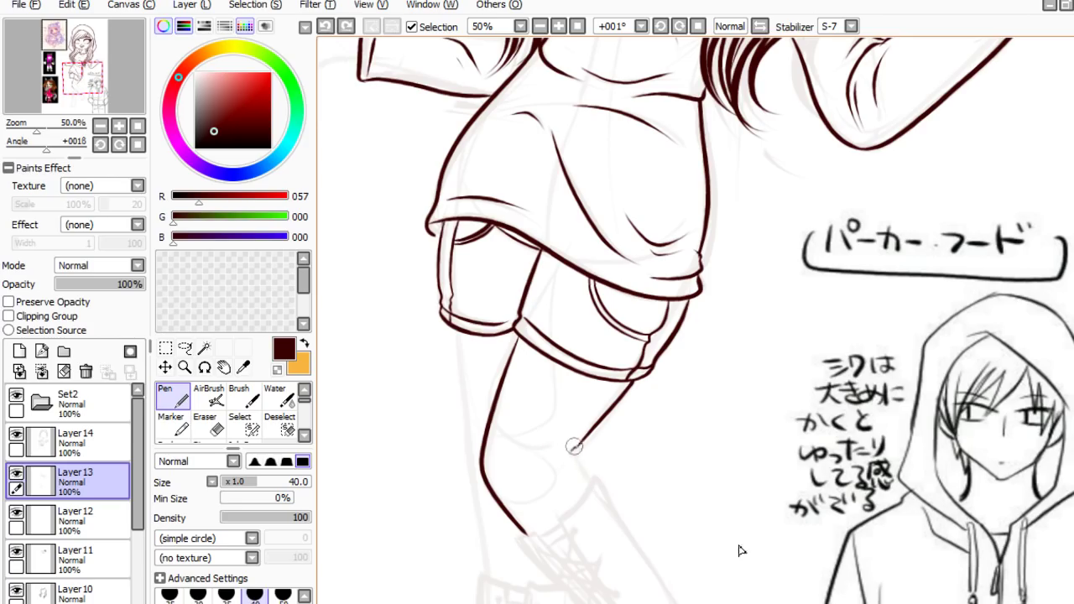
mouse_move(572, 451)
left_mouse_down()
mouse_move(588, 441)
mouse_move(573, 450)
mouse_move(591, 487)
left_mouse_up()
key("ctrl+z")
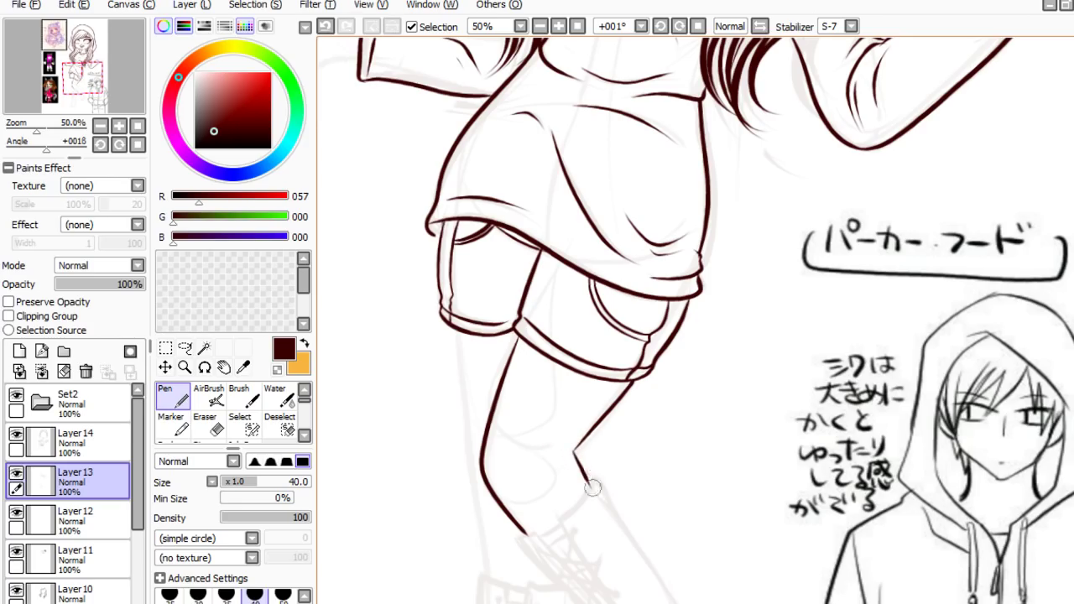
- Ink the standing leg's outer contour as one long line from the shorts cuff to the boot's top edge
scroll(642, 424, "down", 3)
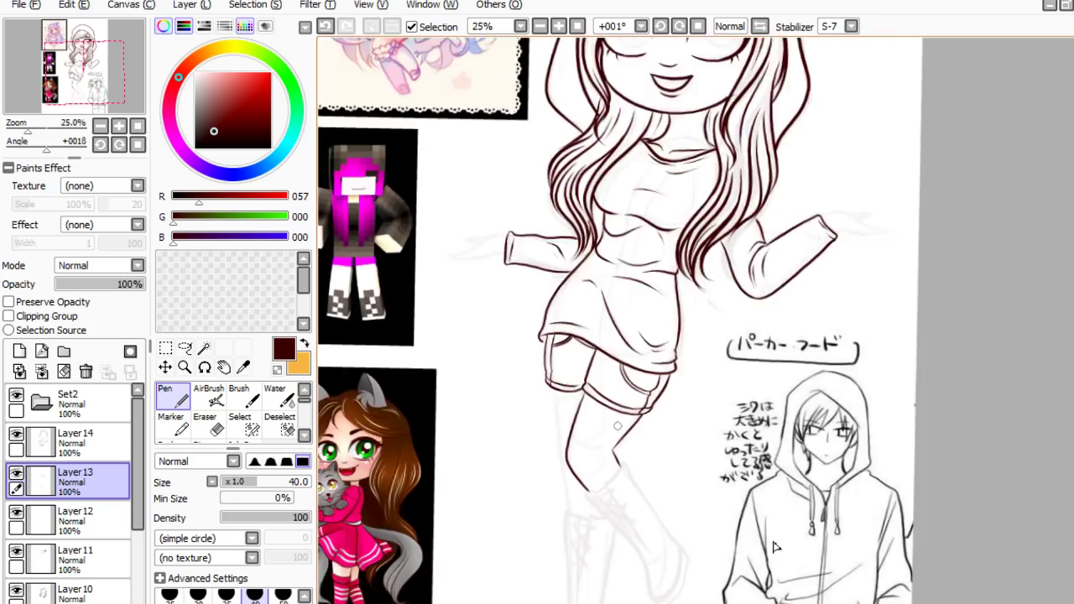
scroll(634, 516, "up", 1)
scroll(947, 513, "up", 1)
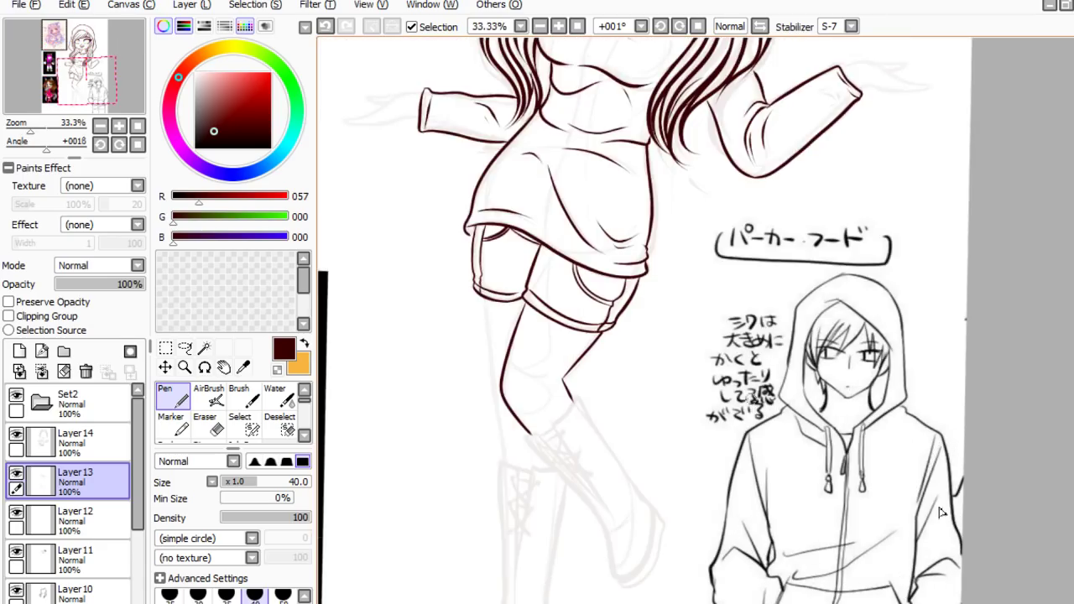
scroll(681, 460, "up", 1)
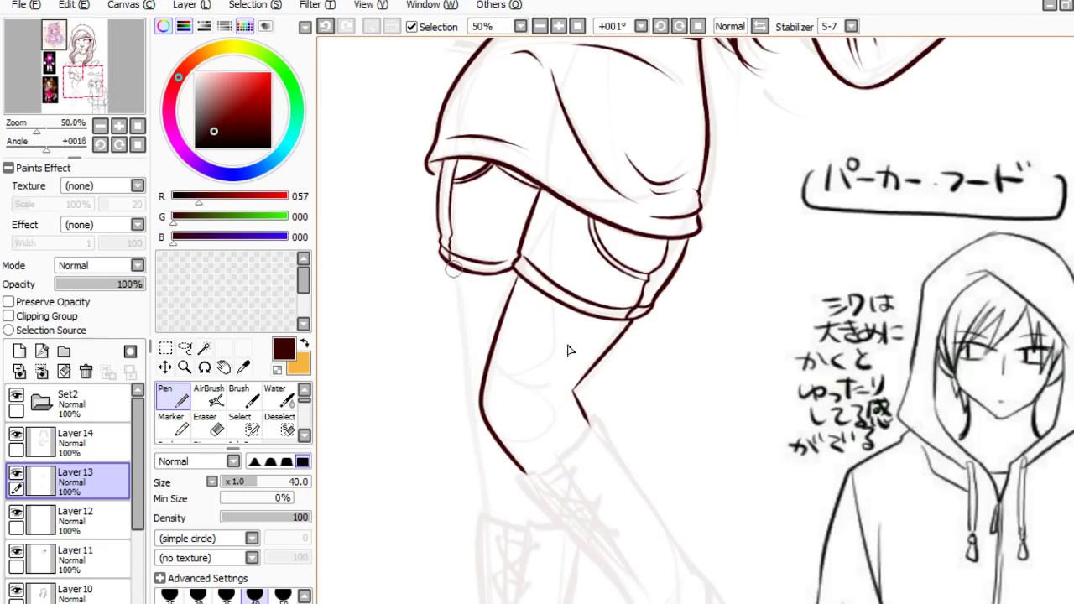
left_click_drag(457, 292, 470, 369)
key("ctrl+z")
left_click_drag(451, 267, 475, 507)
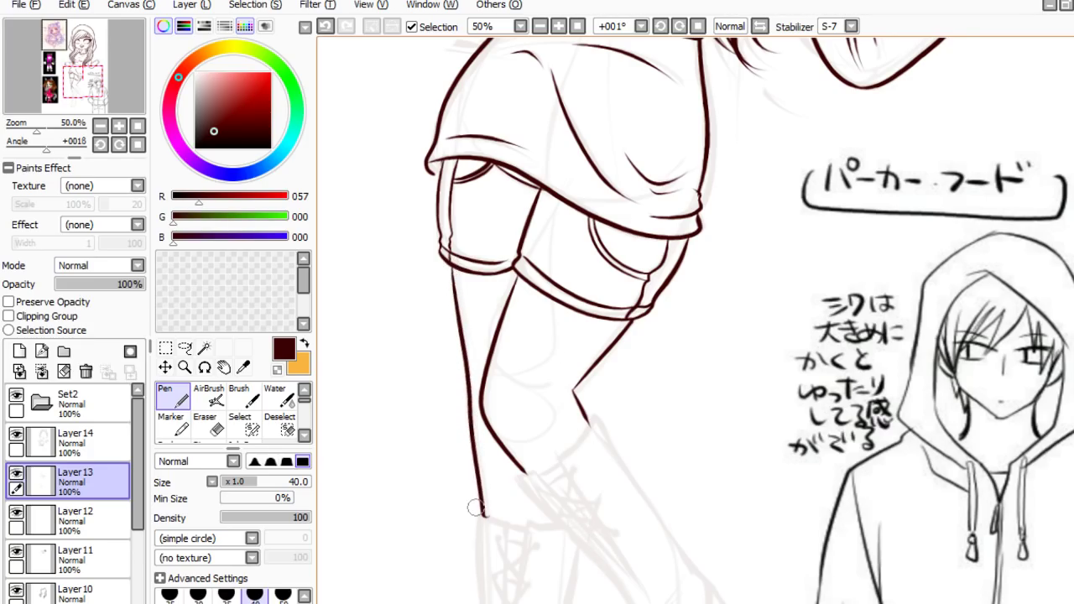
scroll(475, 507, "down", 2)
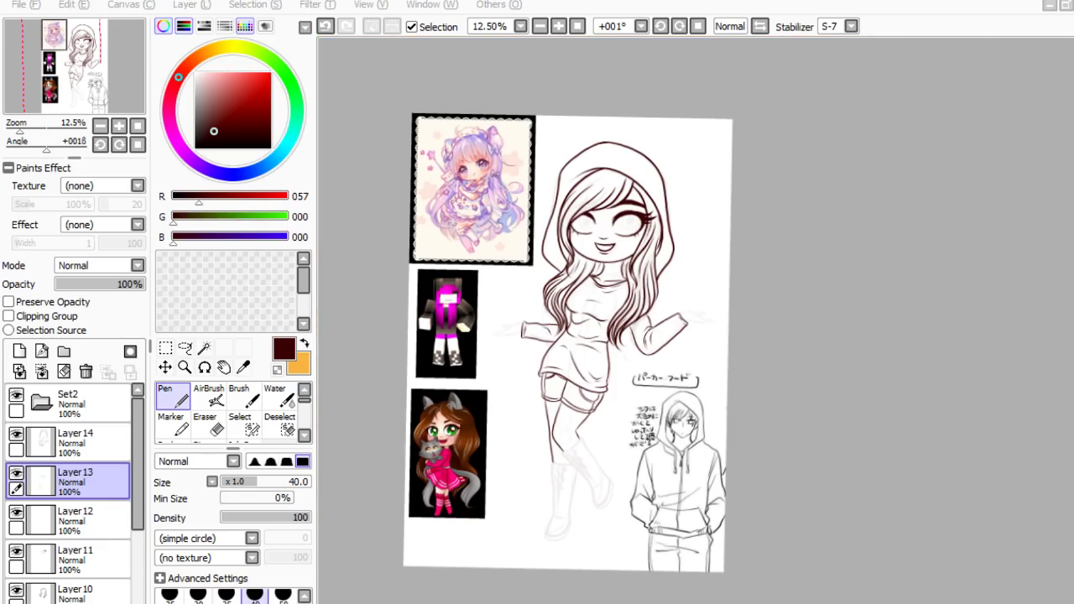
- Hide and show Layer14 through Layer10 one by one to examine which line art each holds, and inspect Layer10 up close
left_click(76, 438, "ctrl")
left_click(15, 474)
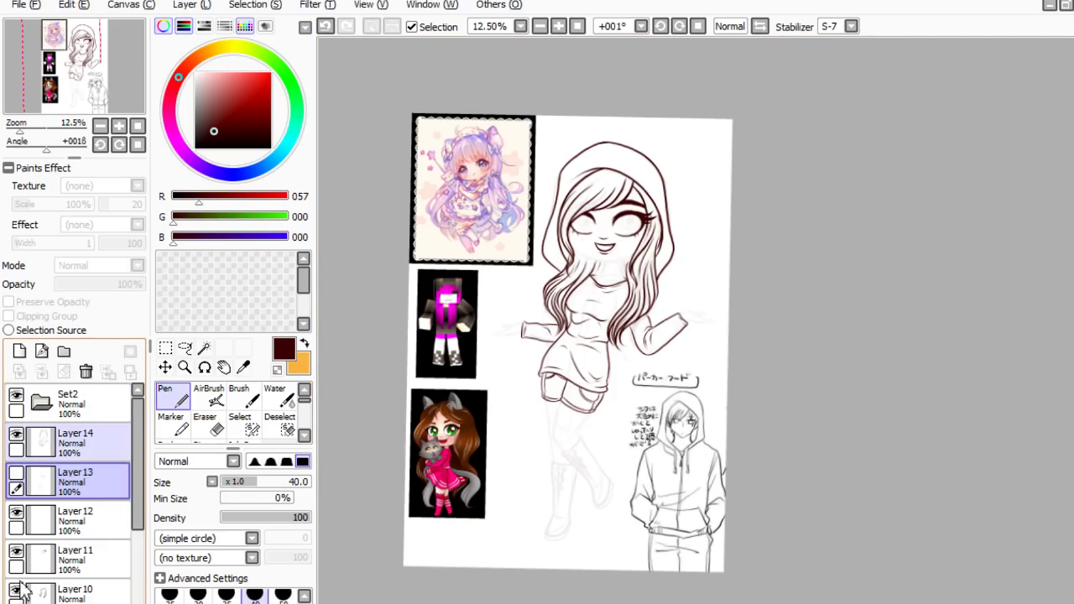
left_click(16, 474)
left_click(16, 435)
left_click(16, 435)
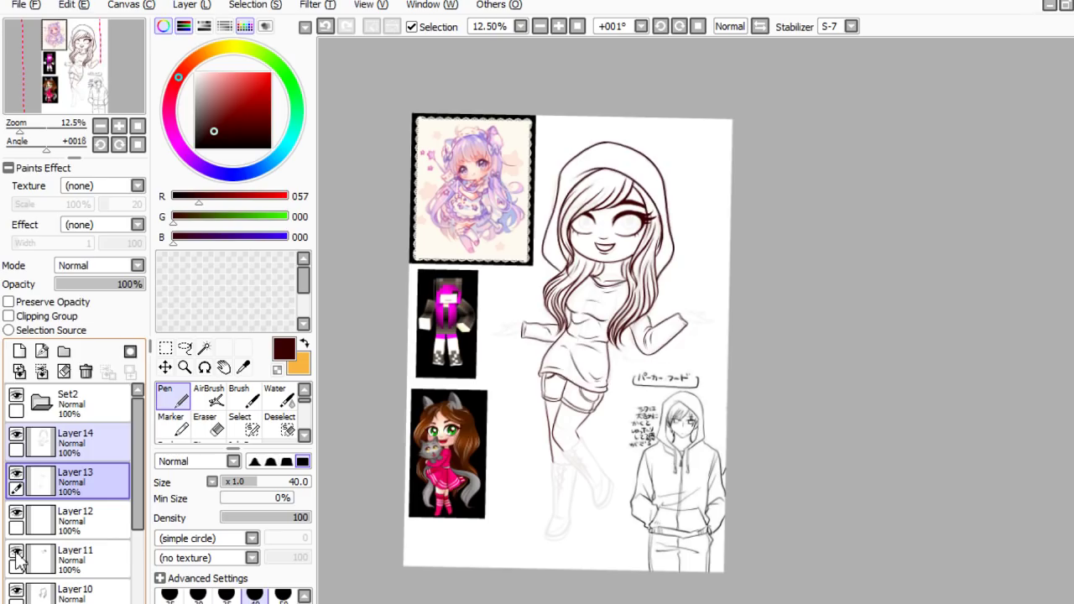
left_click(16, 512)
left_click(16, 512)
left_click(16, 551)
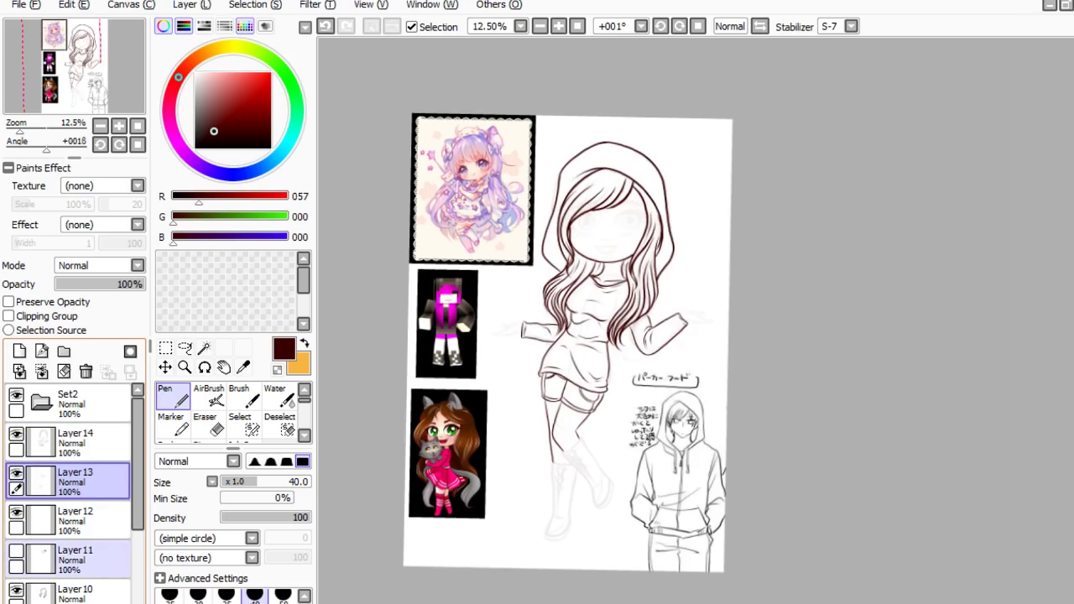
left_click(16, 551)
left_click(16, 590)
left_click(16, 590)
left_click(16, 590)
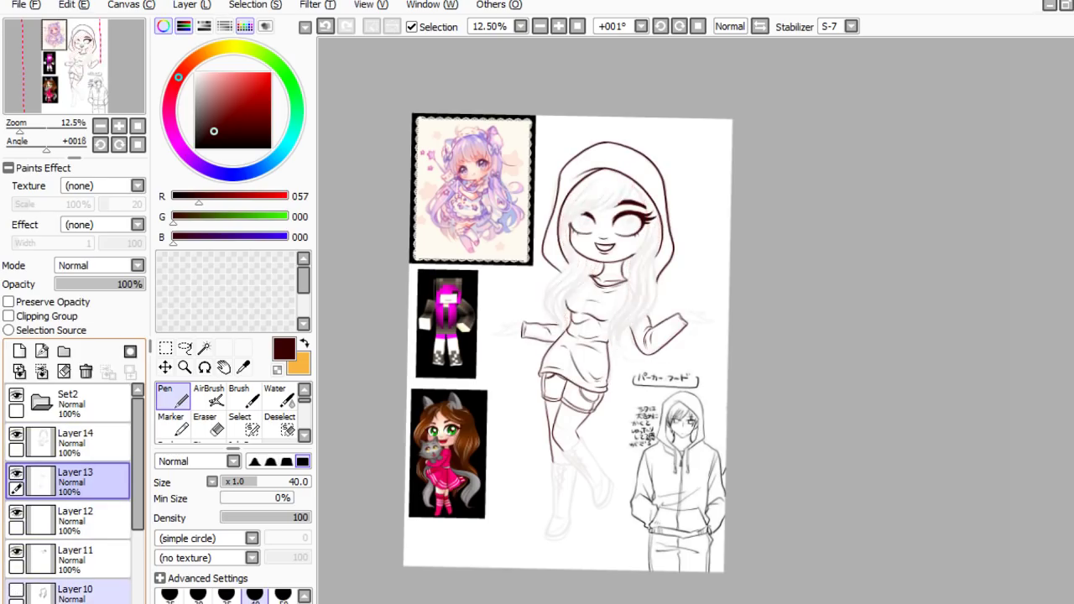
left_click(16, 594)
left_click(16, 594)
left_click(16, 595)
left_click(16, 595)
left_click(16, 594)
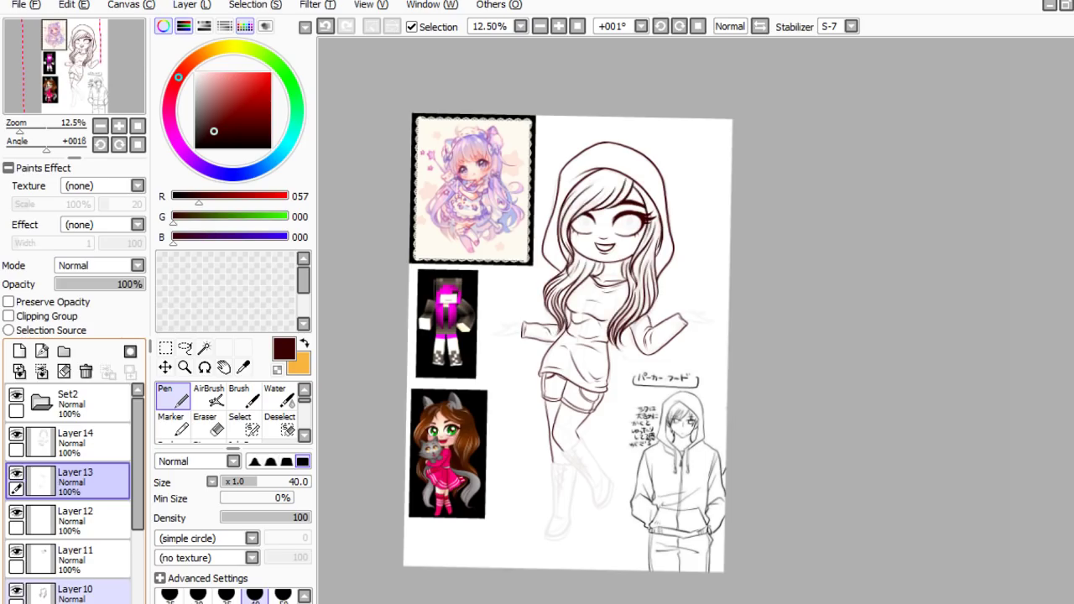
left_click(76, 593)
scroll(589, 257, "up", 4)
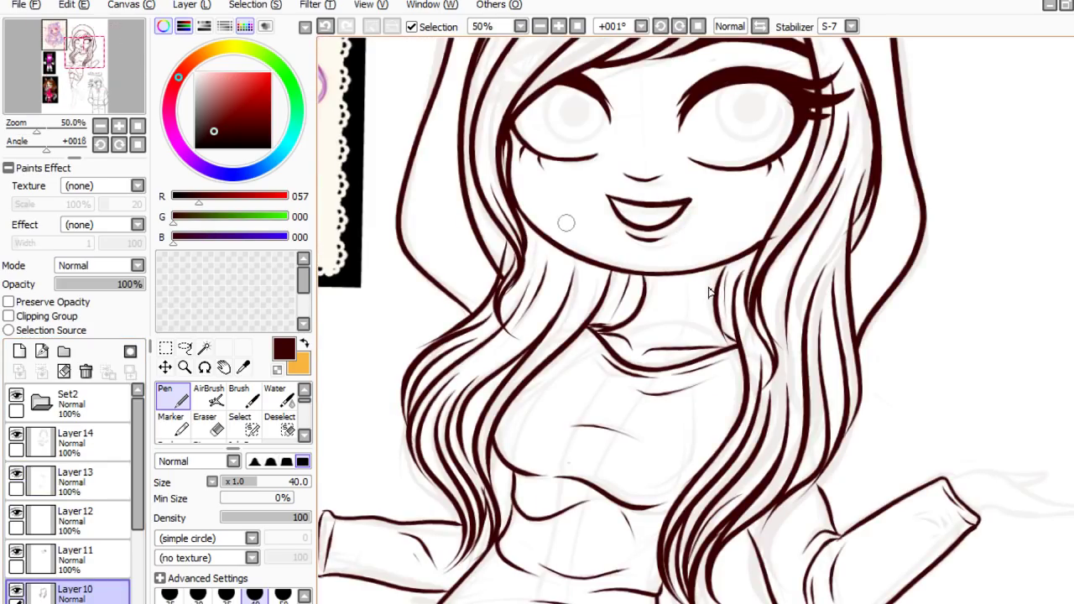
scroll(566, 222, "down", 3)
scroll(714, 411, "down", 1)
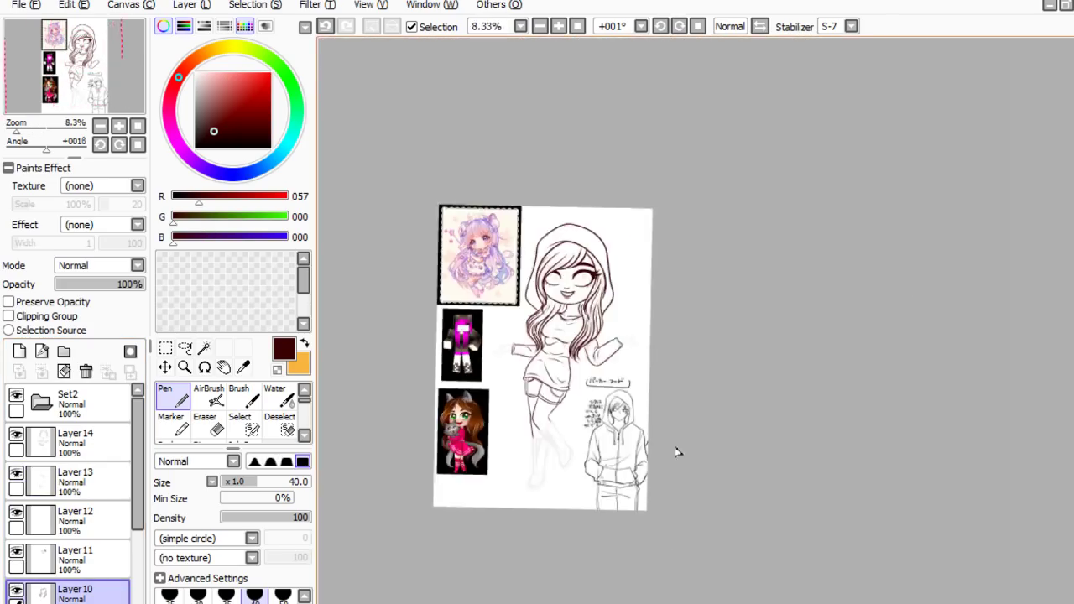
scroll(621, 429, "up", 1)
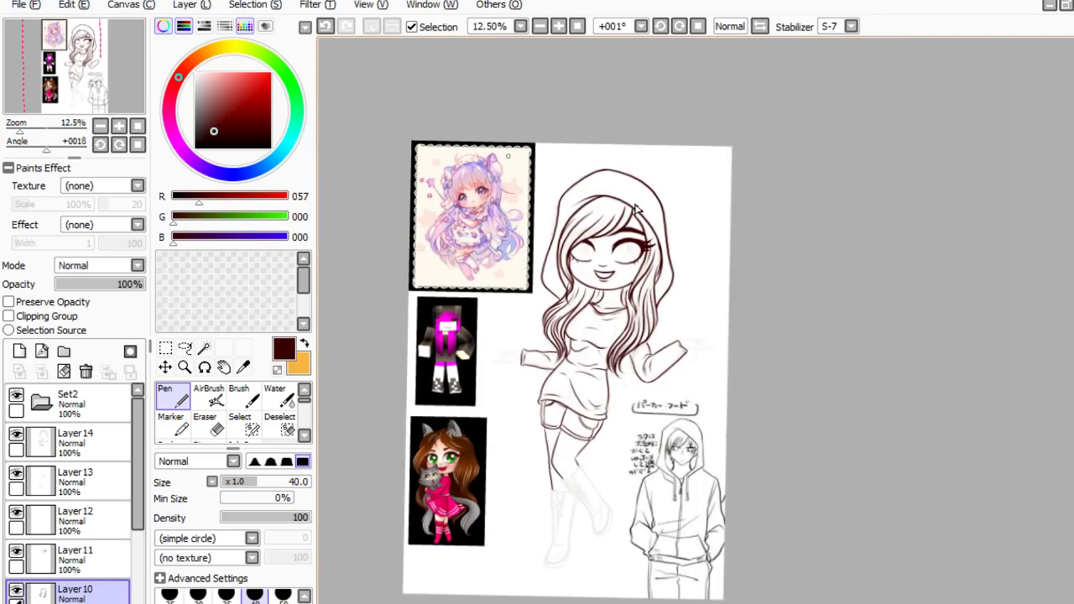
- Recheck Layer11 and Layer12 by hiding and showing them, and make Layer14 the active layer, toggling its visibility off and on
left_click(84, 440)
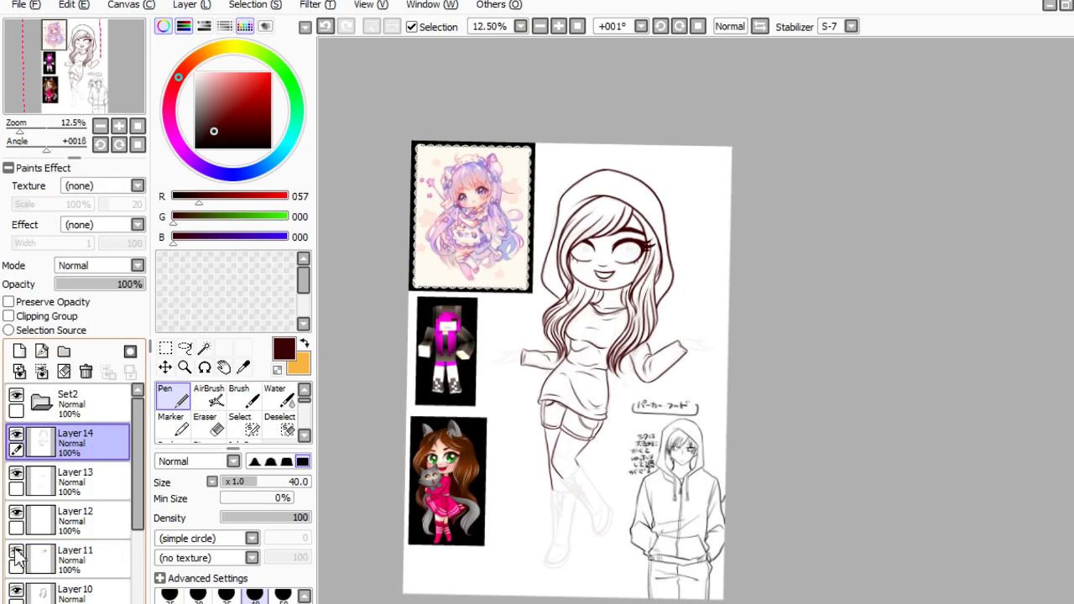
left_click(84, 481, "ctrl")
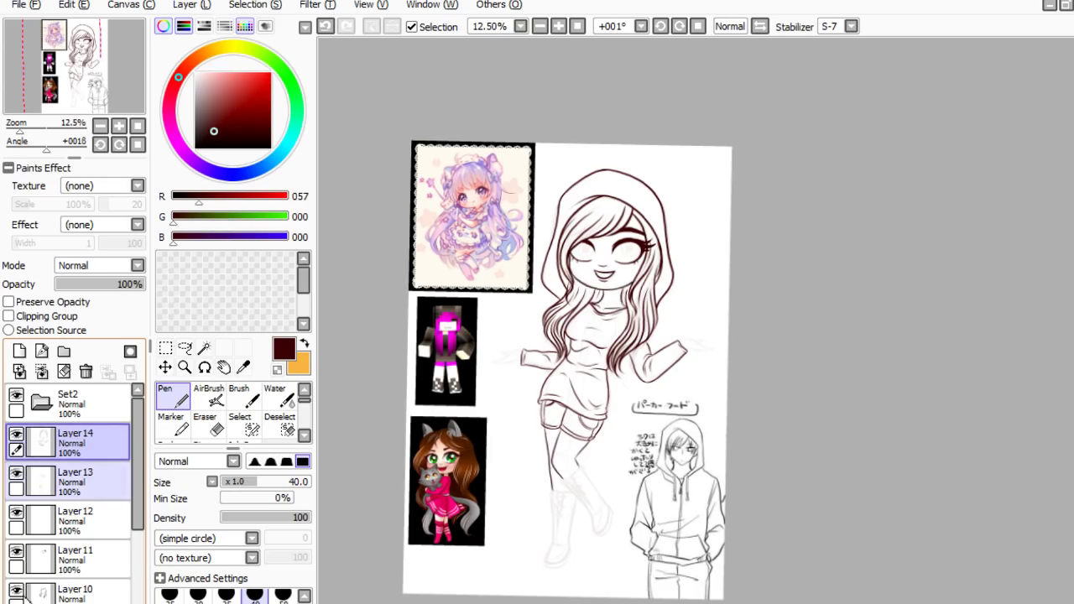
left_click(90, 520)
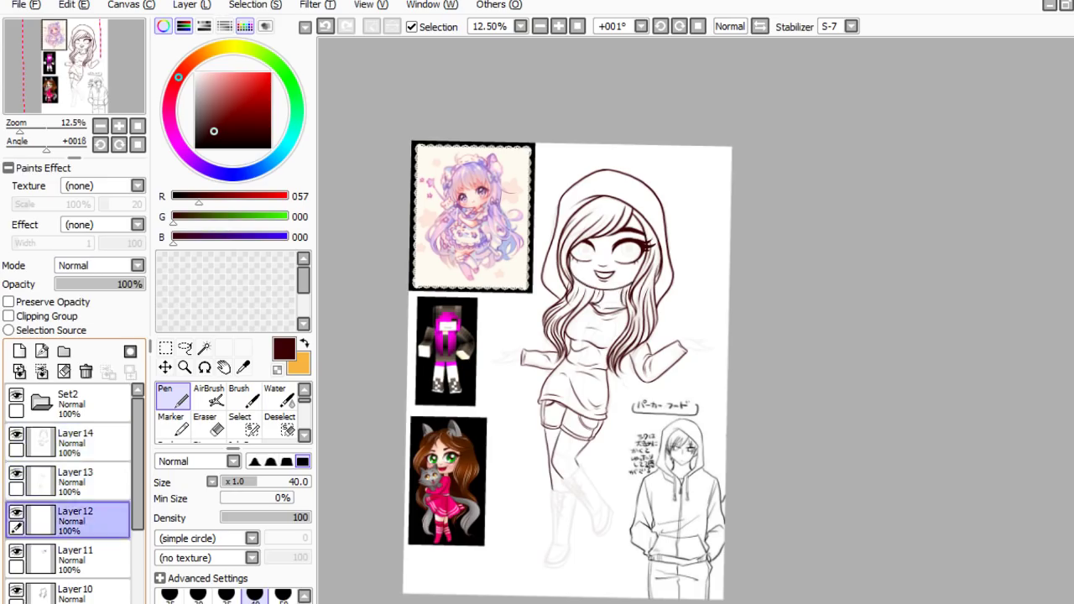
left_click(91, 558)
left_click(16, 551)
left_click(16, 551)
left_click(90, 520)
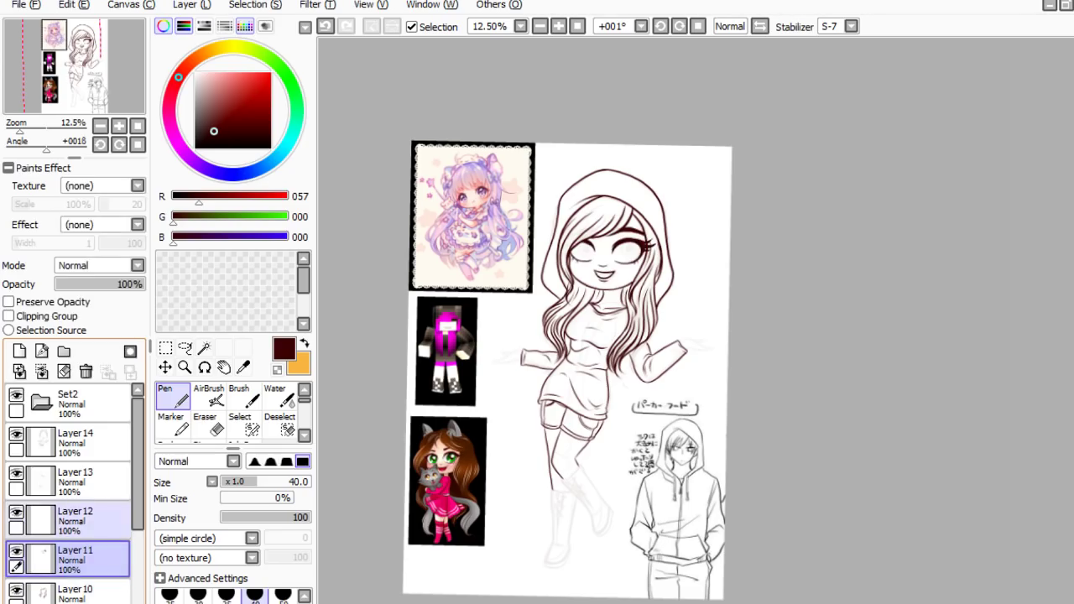
left_click(16, 512)
left_click(16, 512)
left_click(84, 482)
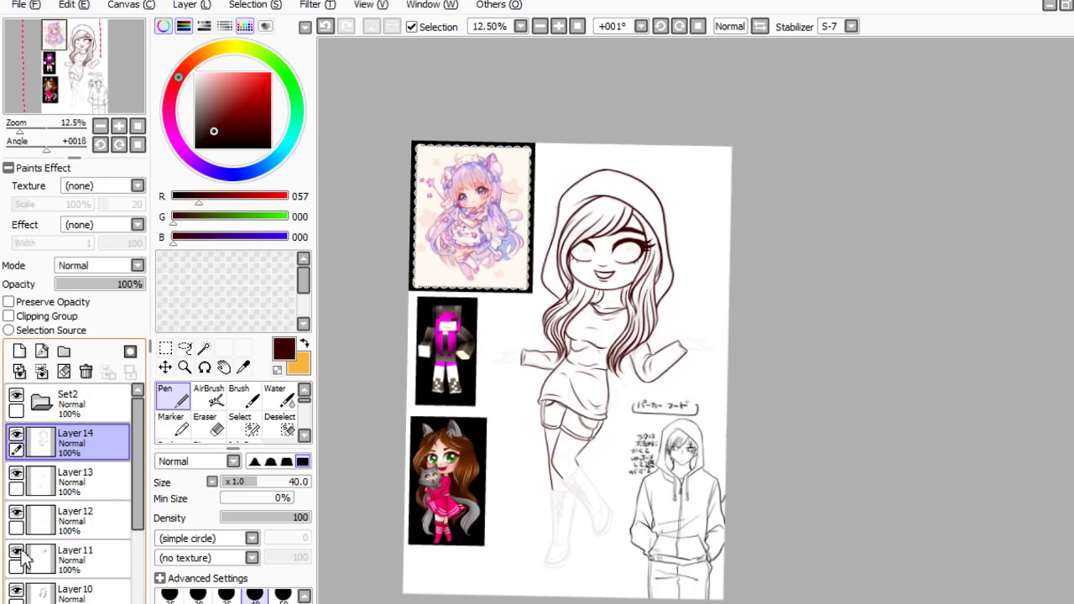
left_click(23, 453)
scroll(591, 474, "up", 3)
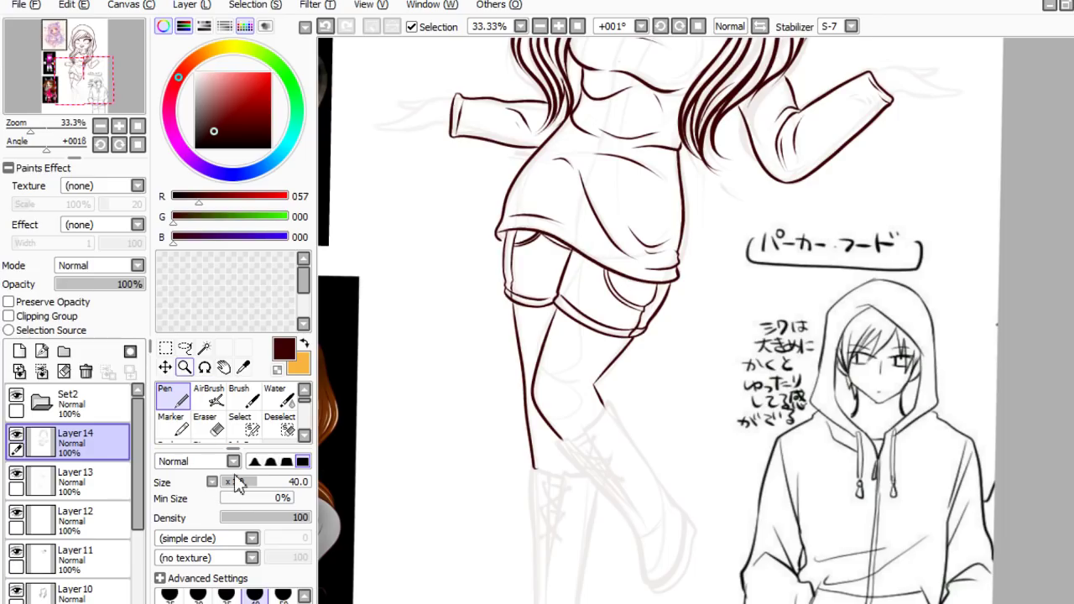
scroll(663, 319, "down", 3)
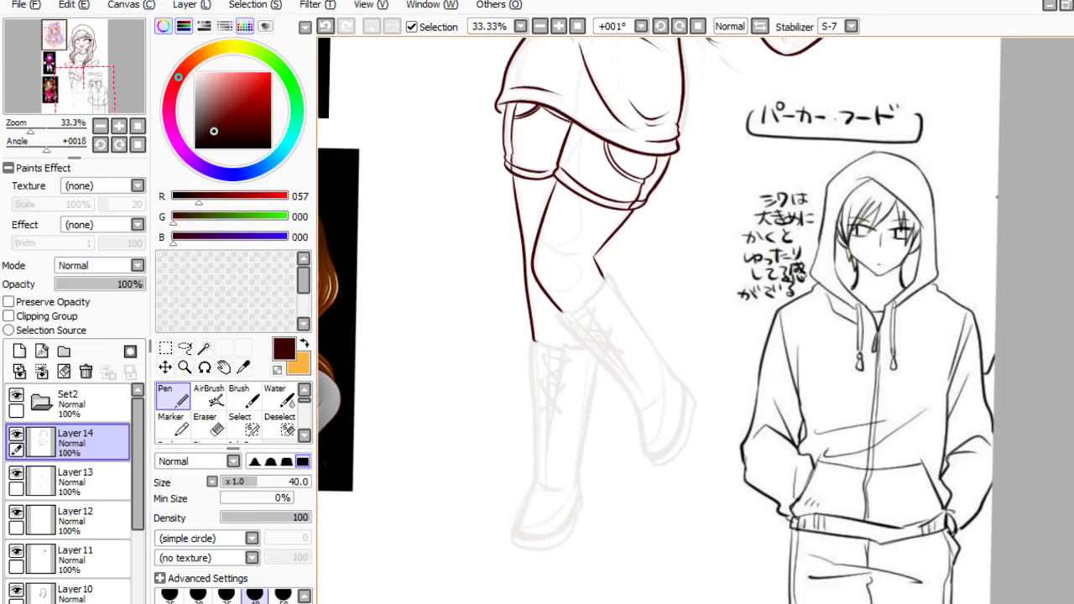
left_click(16, 434)
left_click(16, 434)
- Ink the standing leg's boot top edge on both sides and its narrow V-shaped front opening down to the ankle
key("ctrl+z")
mouse_move(529, 338)
left_mouse_down()
mouse_move(550, 347)
mouse_move(546, 488)
mouse_move(562, 347)
left_mouse_up()
key("ctrl+z")
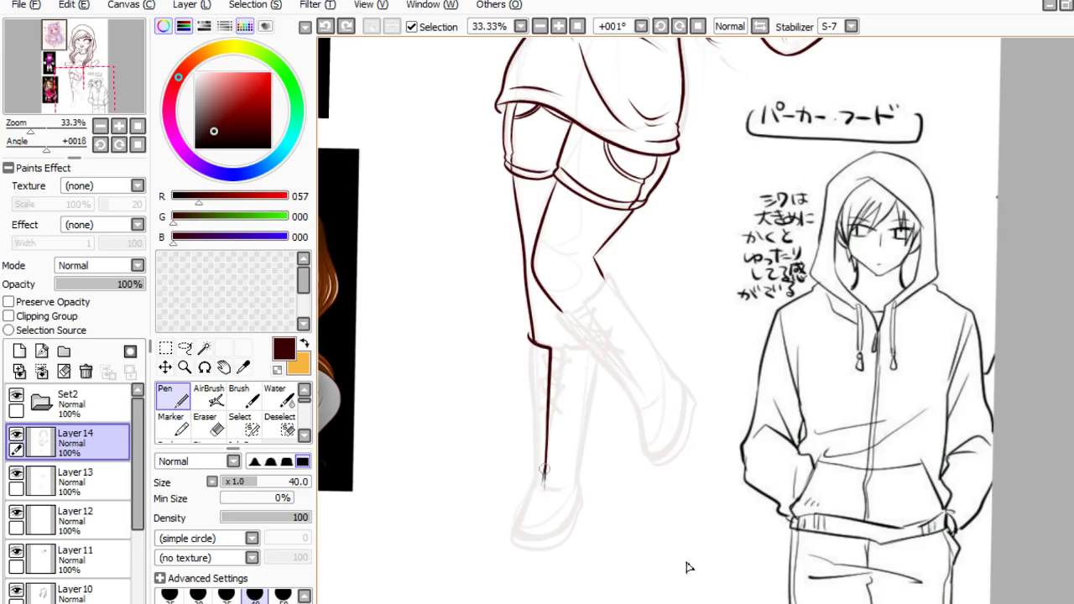
mouse_move(545, 481)
left_mouse_down()
mouse_move(562, 355)
mouse_move(592, 348)
left_mouse_up()
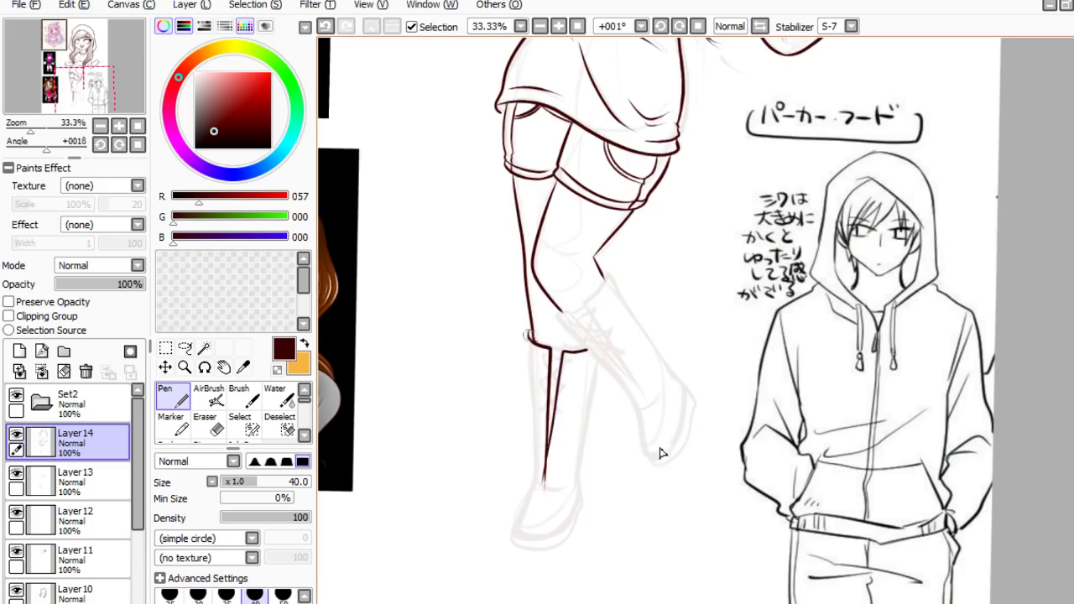
- Ink both outer sides of the standing leg's boot shaft and a short line across the front of the ankle
left_click_drag(529, 334, 538, 489)
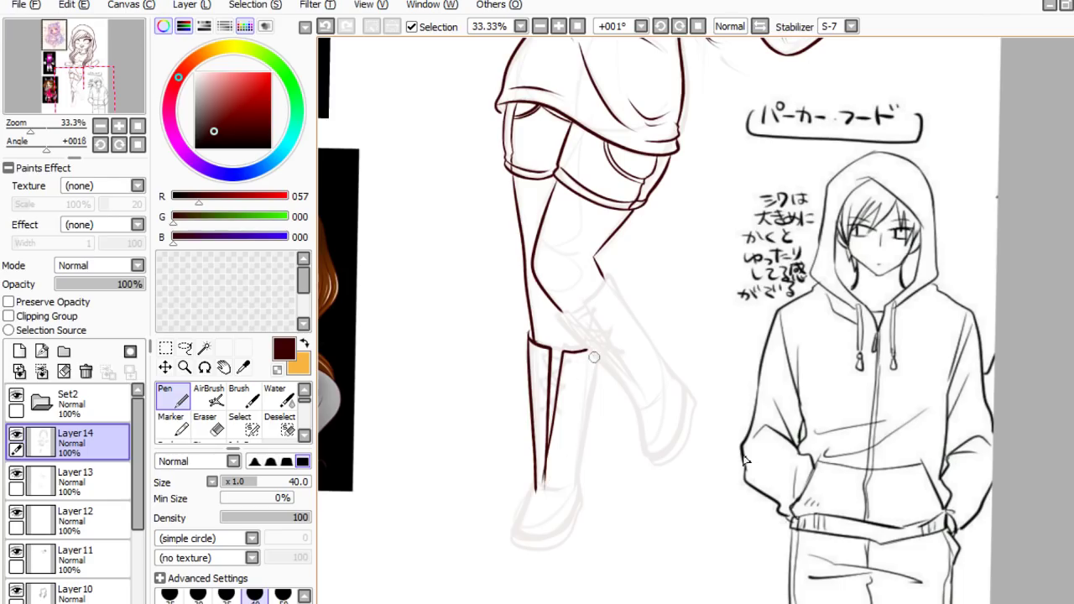
left_click_drag(597, 357, 574, 485)
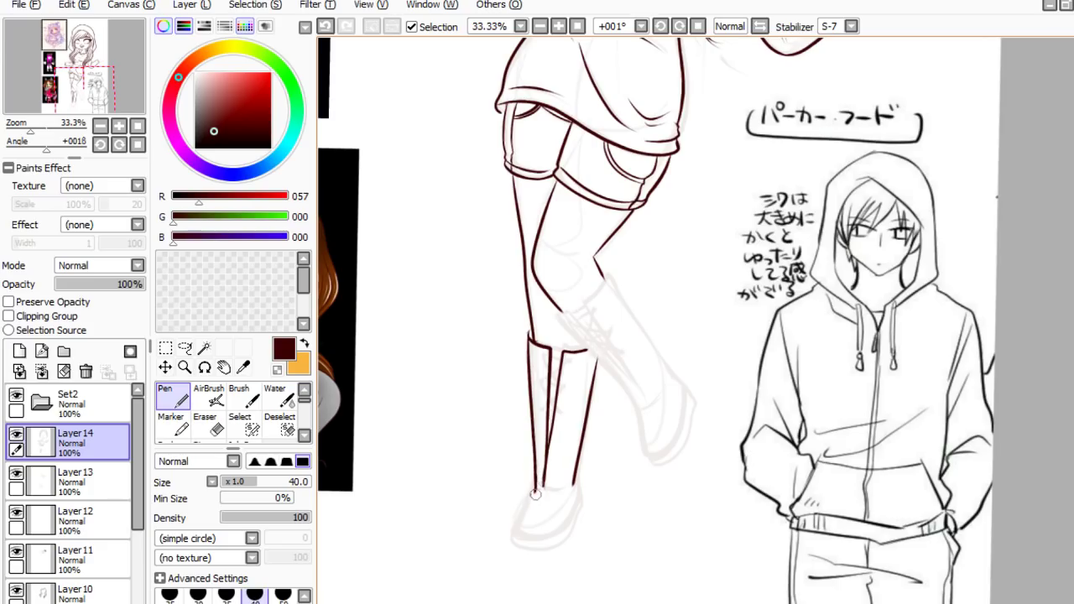
left_click_drag(536, 494, 560, 493)
key("ctrl+z")
key("ctrl+z")
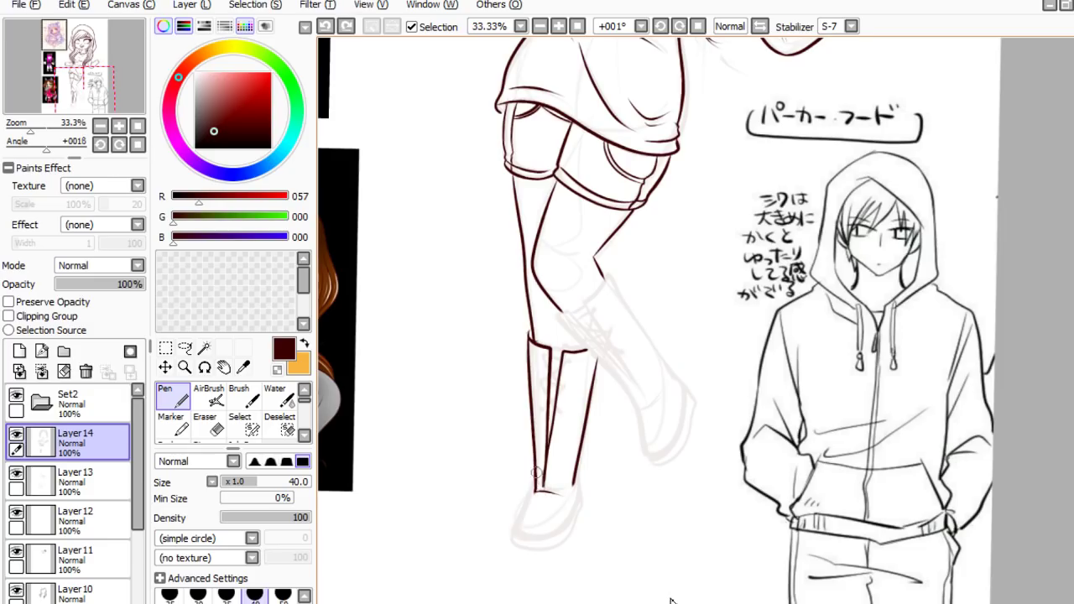
mouse_move(535, 485)
left_mouse_down()
mouse_move(523, 515)
mouse_move(539, 538)
mouse_move(564, 523)
left_mouse_up()
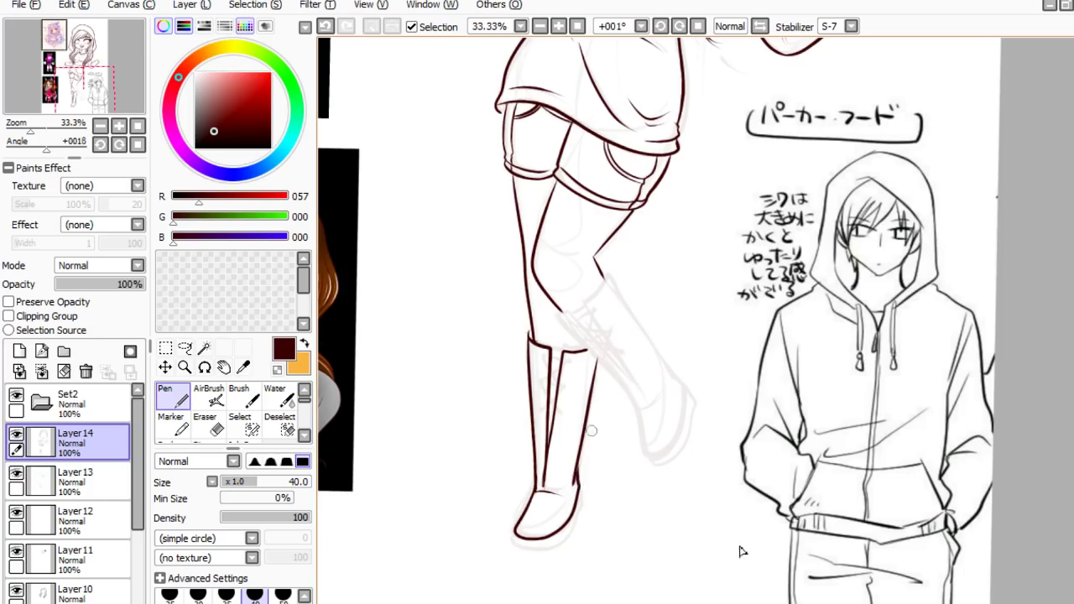
key("ctrl+z")
key("ctrl+z")
key("ctrl+z")
left_click_drag(533, 479, 516, 526)
key("ctrl+z")
left_click_drag(531, 470, 515, 524)
key("ctrl+z")
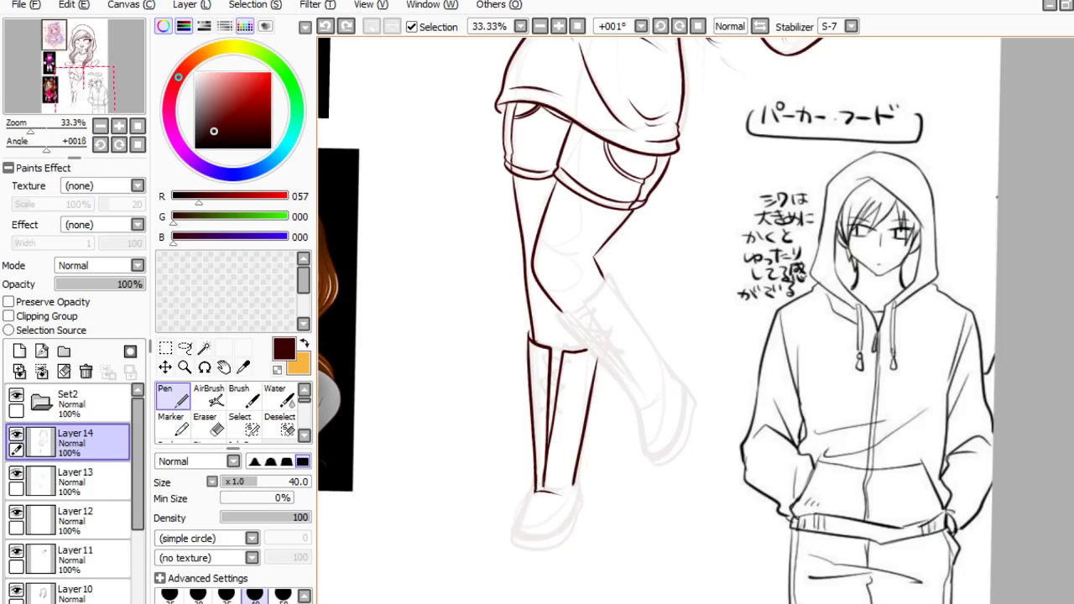
mouse_move(533, 475)
left_mouse_down()
mouse_move(516, 530)
mouse_move(536, 538)
mouse_move(528, 509)
mouse_move(520, 537)
mouse_move(557, 532)
mouse_move(574, 472)
left_mouse_up()
key("ctrl+z")
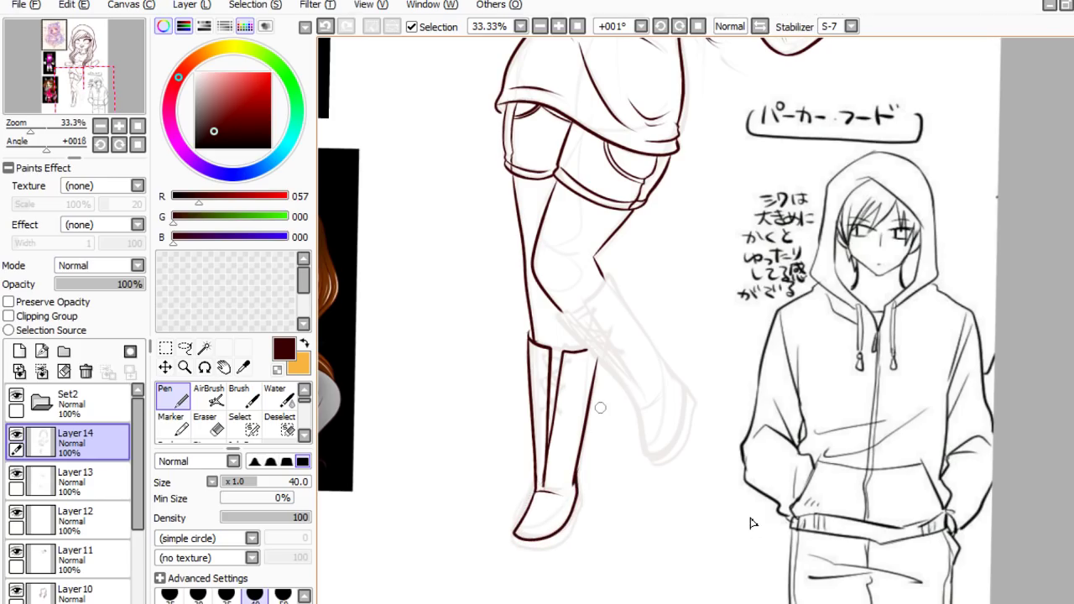
key("ctrl+z")
key("ctrl+z")
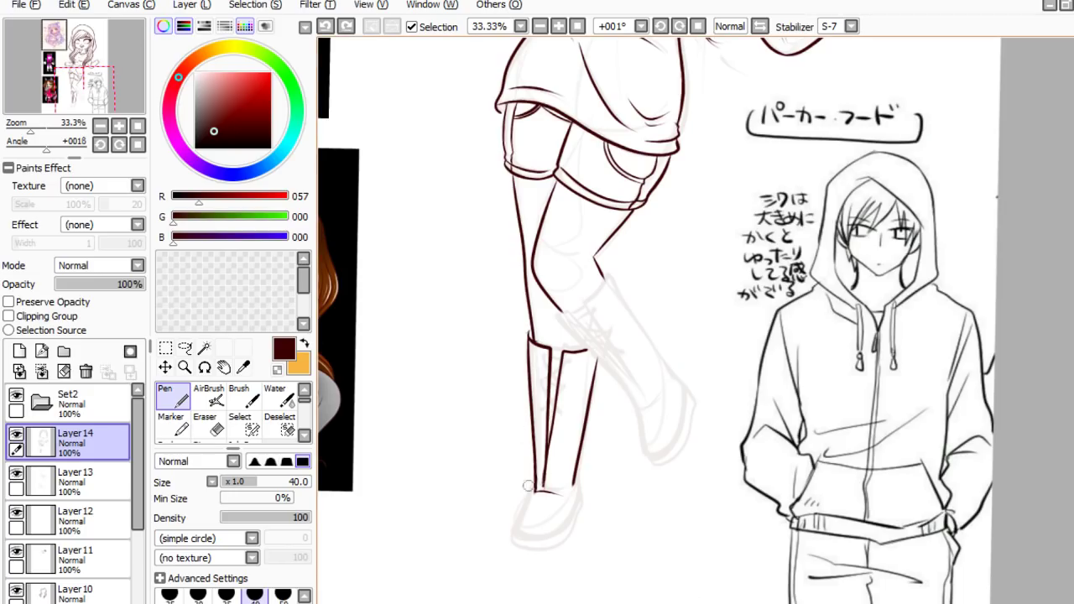
mouse_move(532, 472)
left_mouse_down()
mouse_move(515, 534)
mouse_move(543, 539)
mouse_move(572, 504)
left_mouse_up()
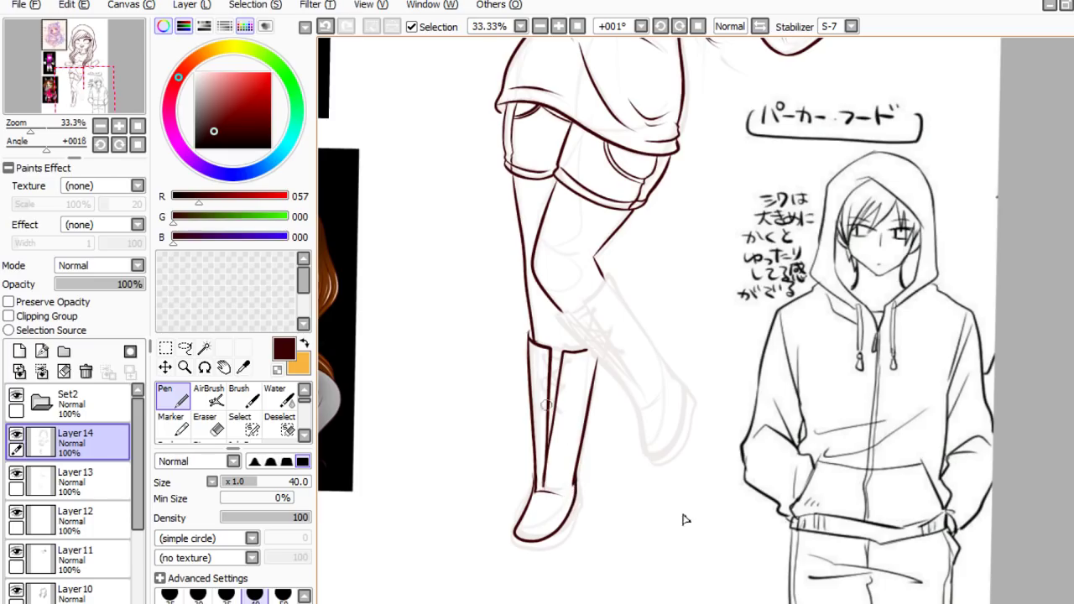
key("ctrl+z")
key("ctrl+z")
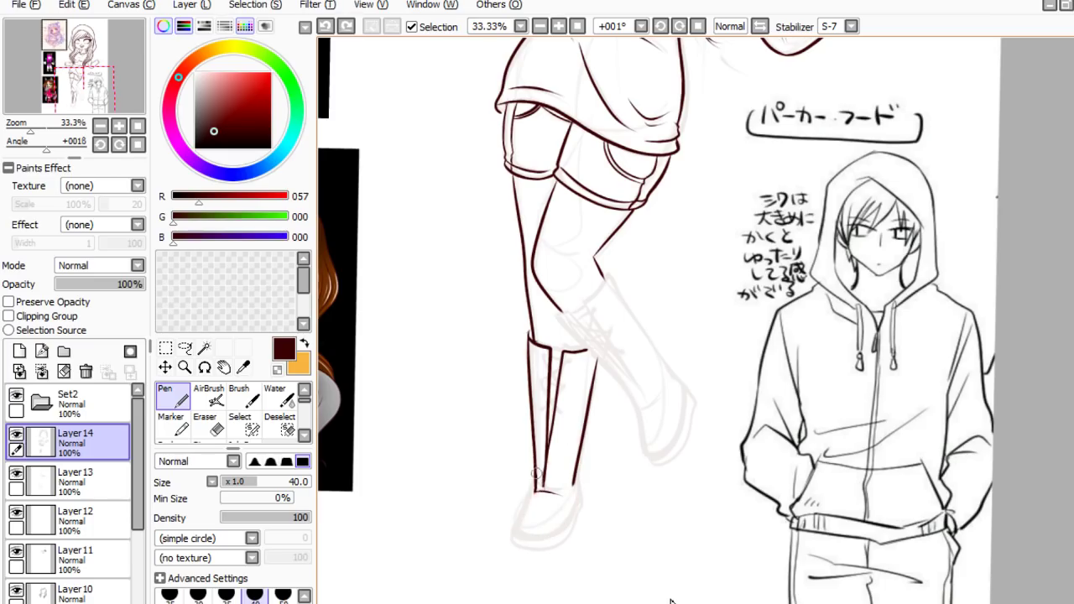
- Ink the standing leg's boot foot outline from the ankle around the toe to the heel, and add the sole line beneath it
mouse_move(530, 501)
left_mouse_down()
mouse_move(513, 530)
mouse_move(527, 543)
mouse_move(558, 534)
left_mouse_up()
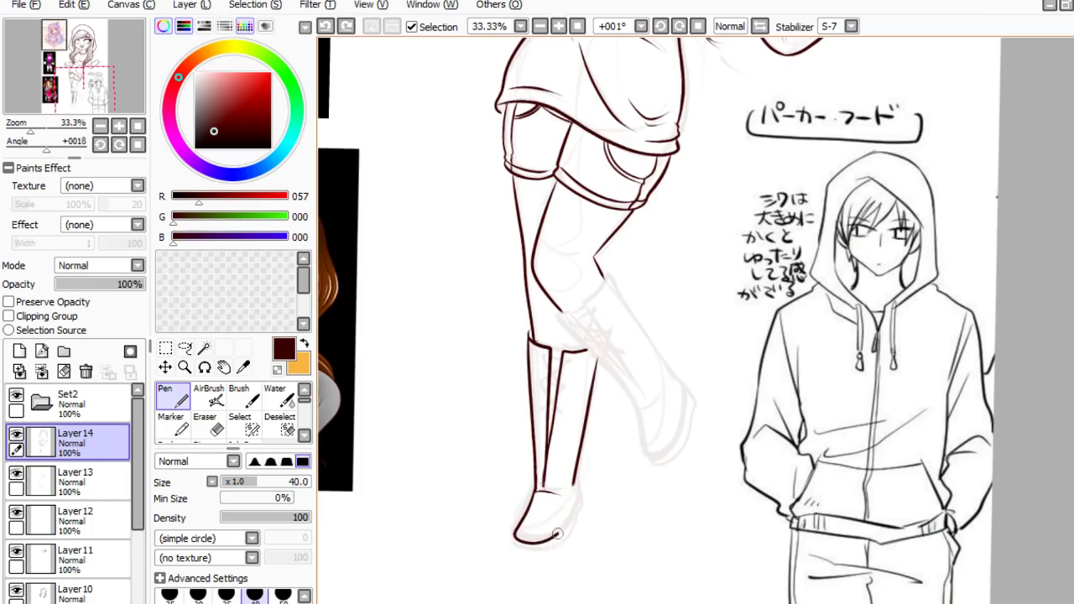
left_click_drag(574, 494, 579, 464)
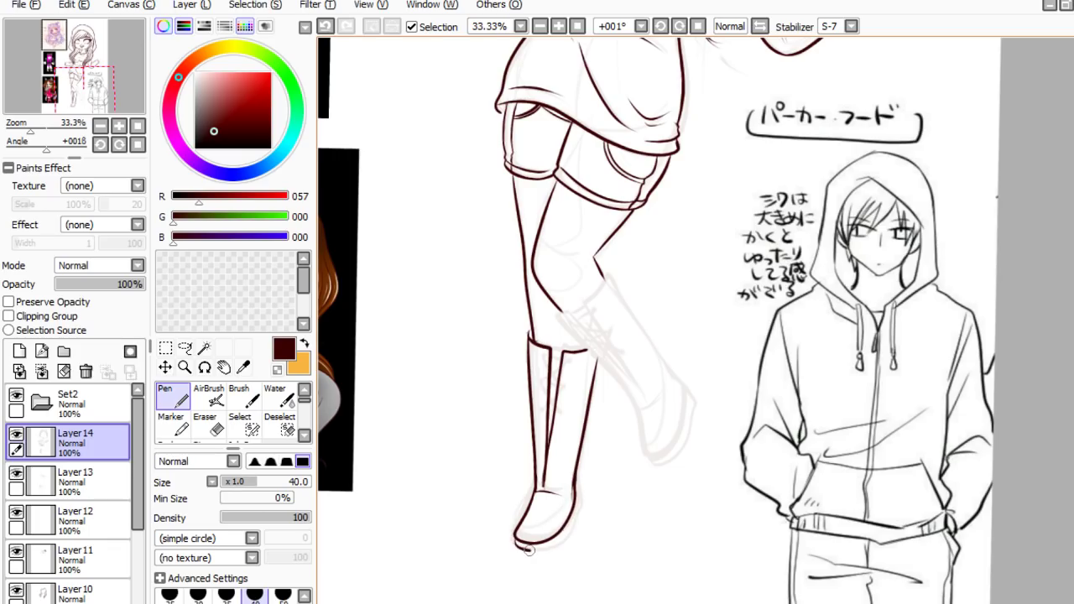
left_click_drag(571, 524, 584, 415)
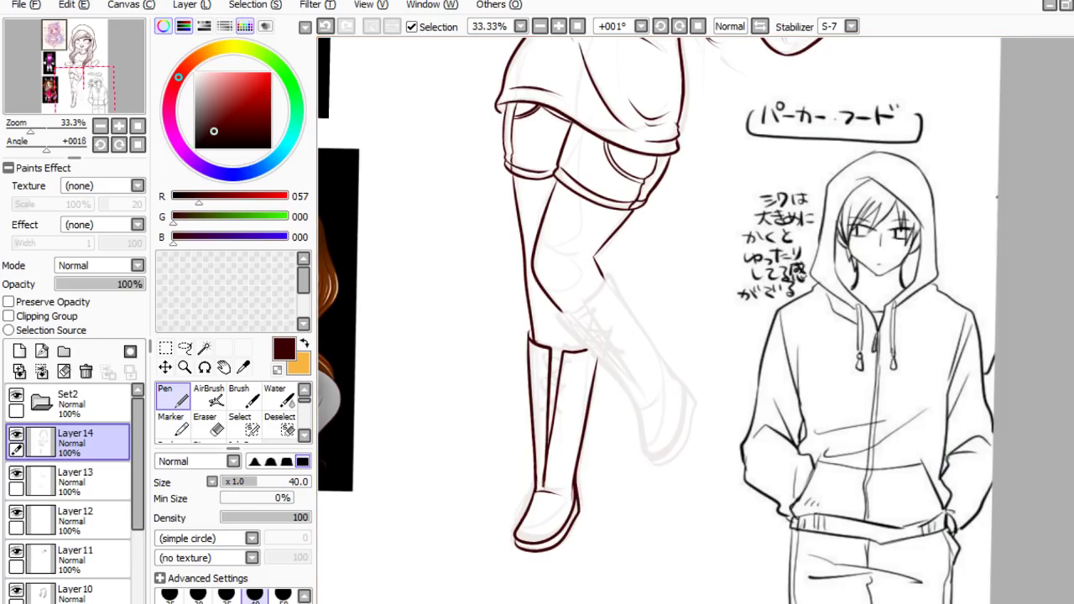
- Lasso the inner line of the standing boot's front opening with its adjoining top edge, rotate it slightly counterclockwise, apply the transform and deselect
scroll(842, 551, "down", 3)
scroll(783, 517, "up", 4)
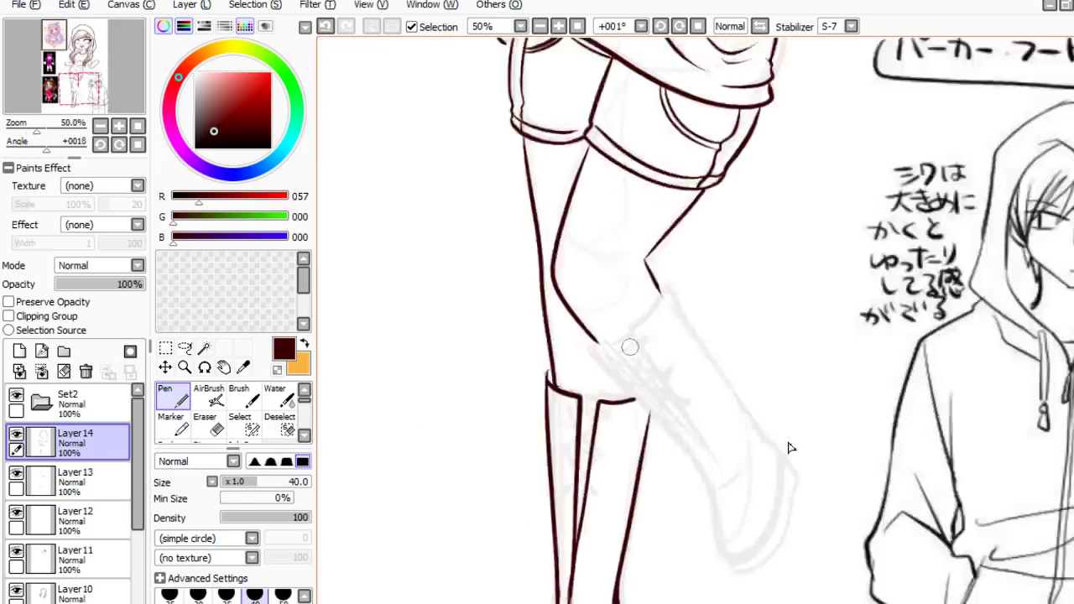
scroll(629, 347, "up", 1)
scroll(629, 346, "down", 2)
scroll(619, 398, "up", 2)
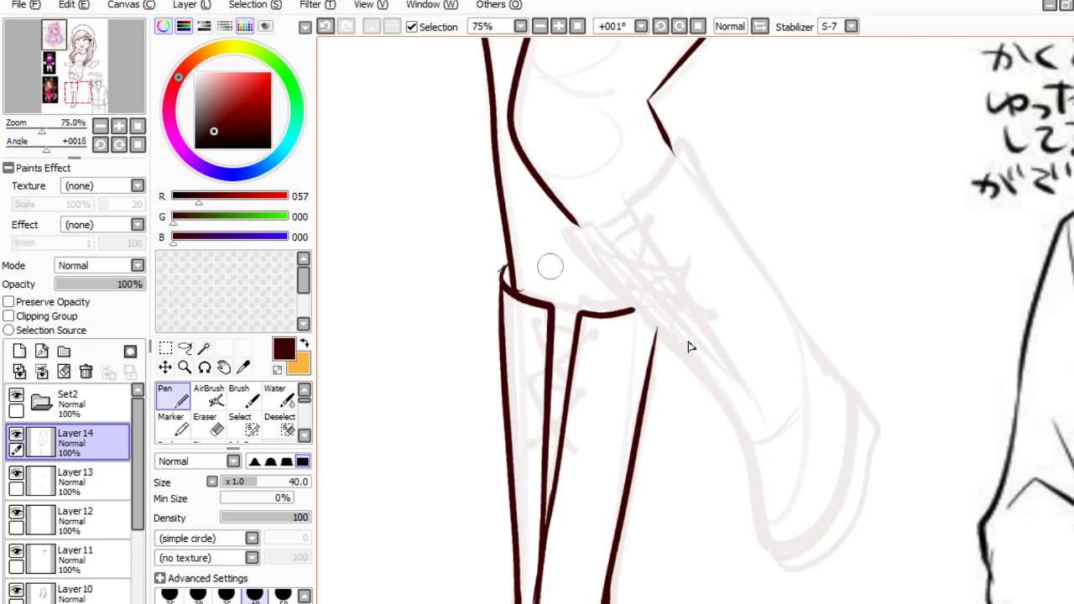
left_click(184, 347)
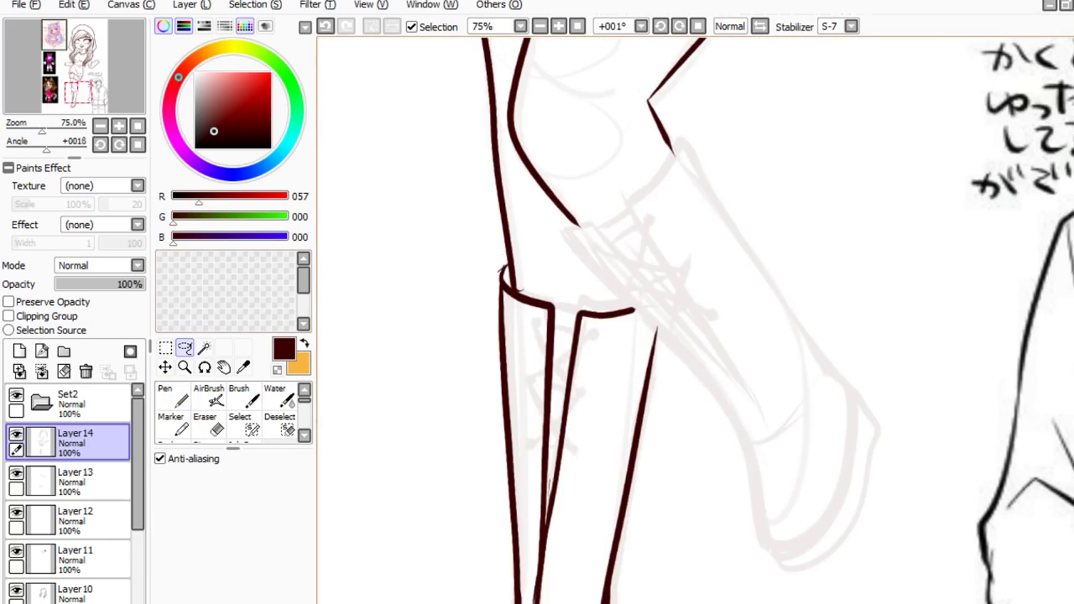
mouse_move(760, 524)
left_mouse_down()
mouse_move(803, 420)
mouse_move(755, 352)
left_mouse_up()
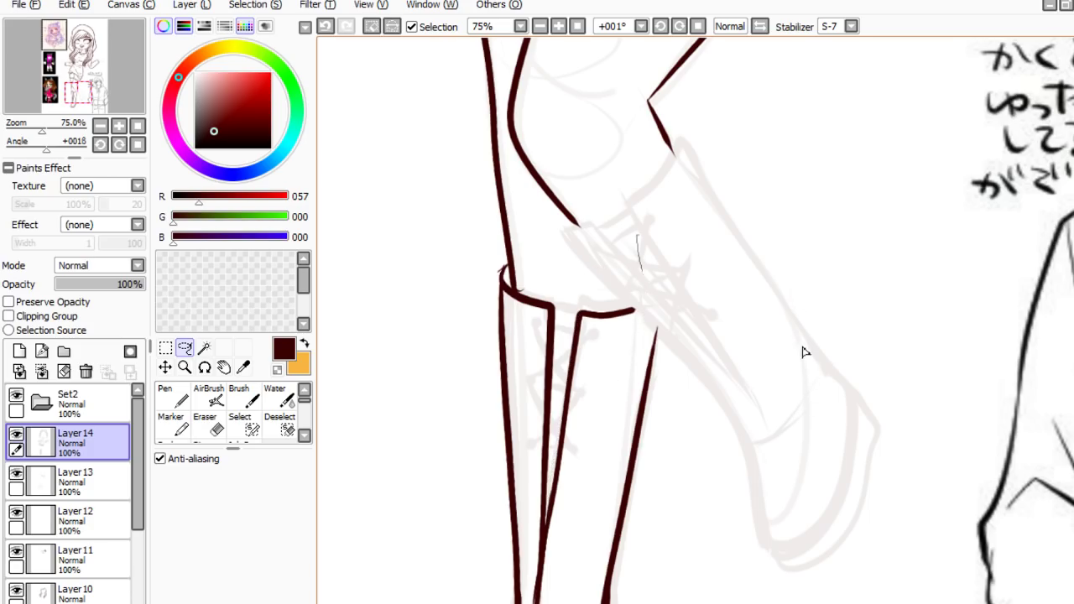
left_click_drag(643, 272, 562, 485)
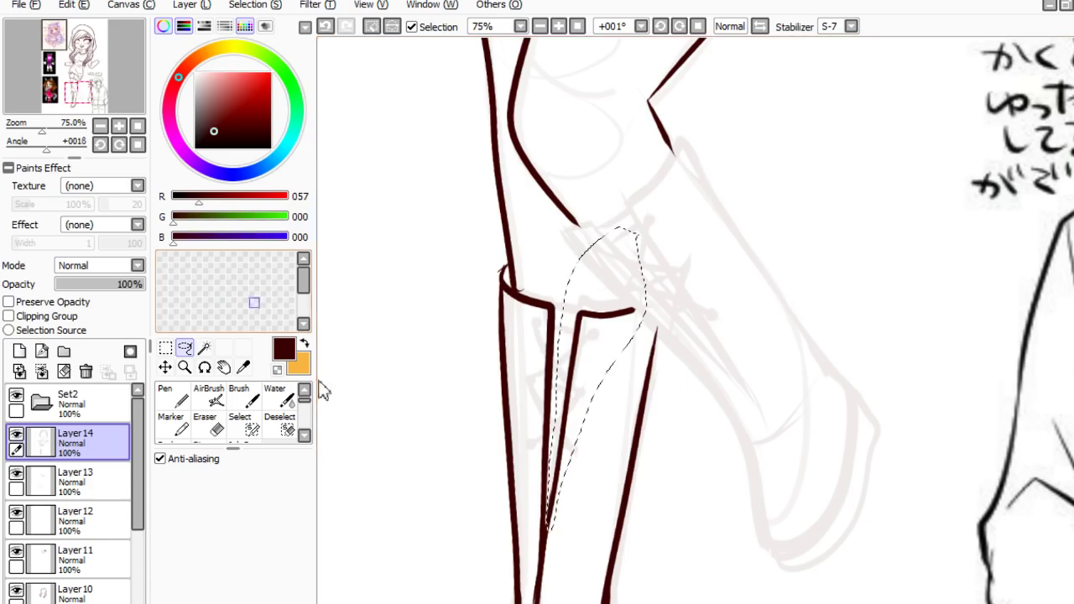
key("ctrl+t")
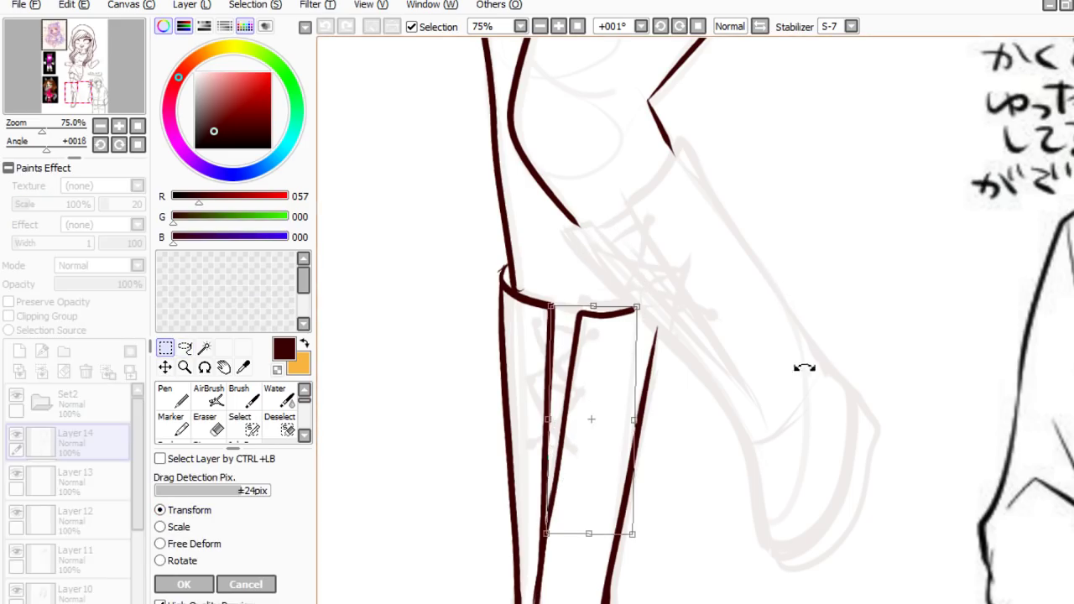
mouse_move(804, 368)
left_mouse_down()
mouse_move(798, 391)
mouse_move(810, 355)
left_mouse_up()
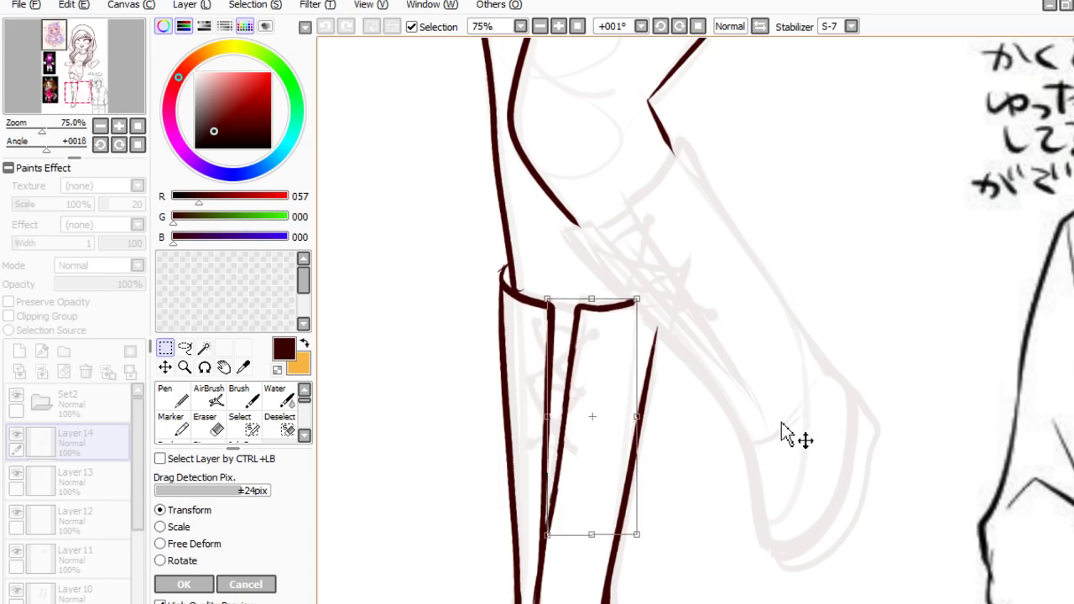
key("Return")
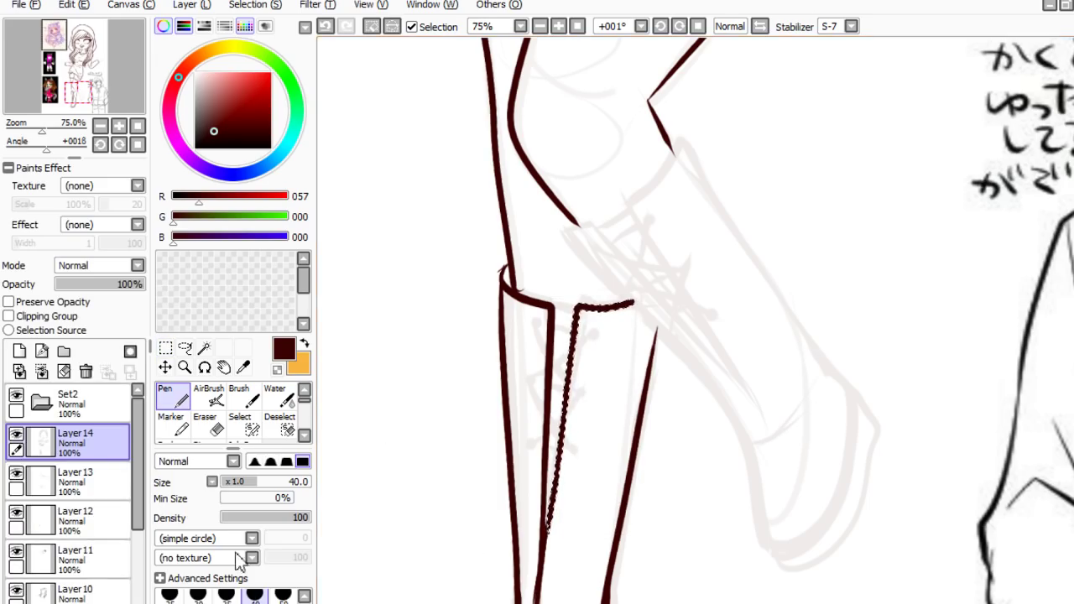
left_click(164, 346)
left_click(736, 584)
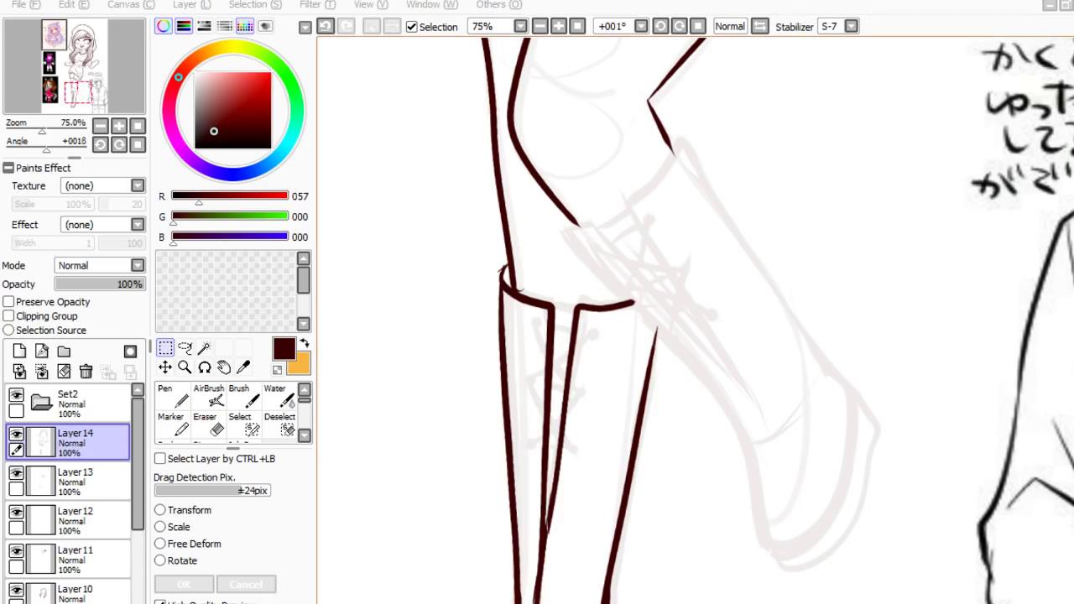
left_click(764, 112)
- Reselect the same front-opening line and top edge of the standing boot, rotate and shift them slightly to narrow the opening, and apply the transform
scroll(768, 365, "down", 2)
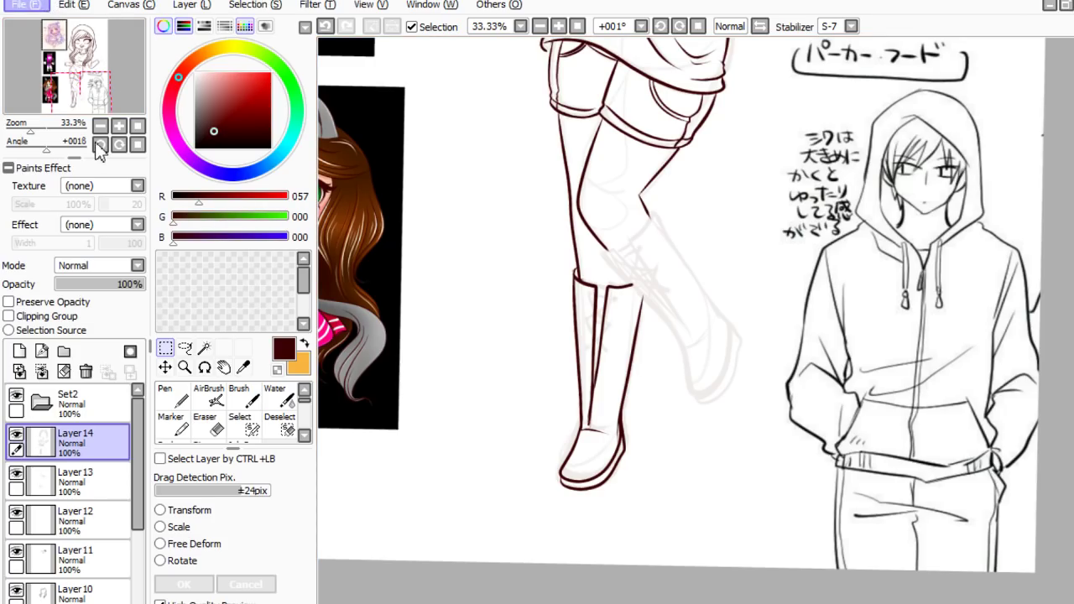
scroll(796, 336, "up", 1)
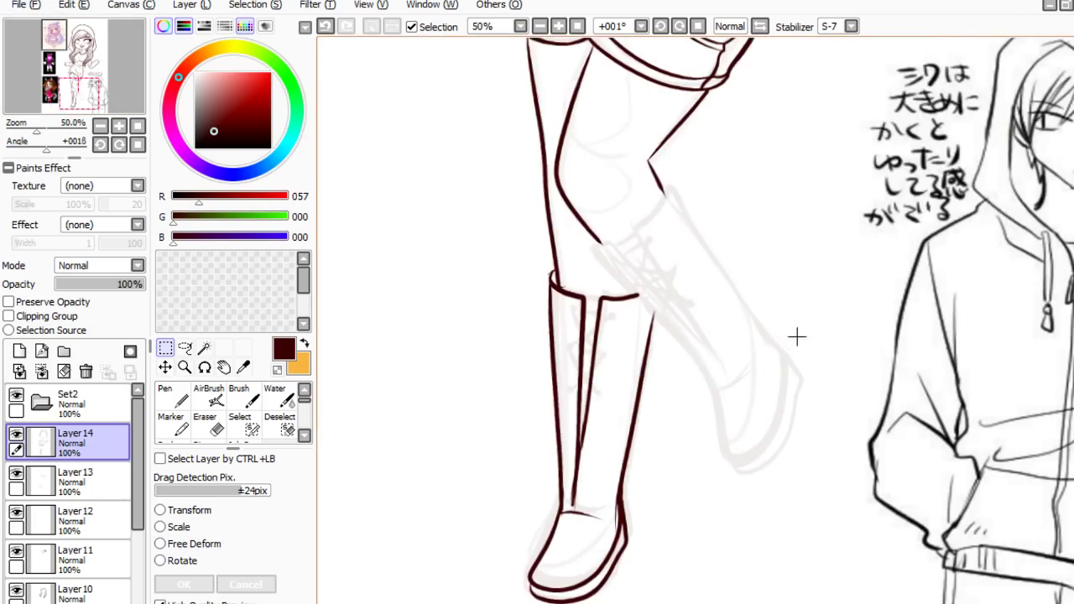
scroll(686, 495, "down", 2)
scroll(748, 453, "up", 2)
scroll(685, 447, "down", 1)
scroll(688, 437, "up", 2)
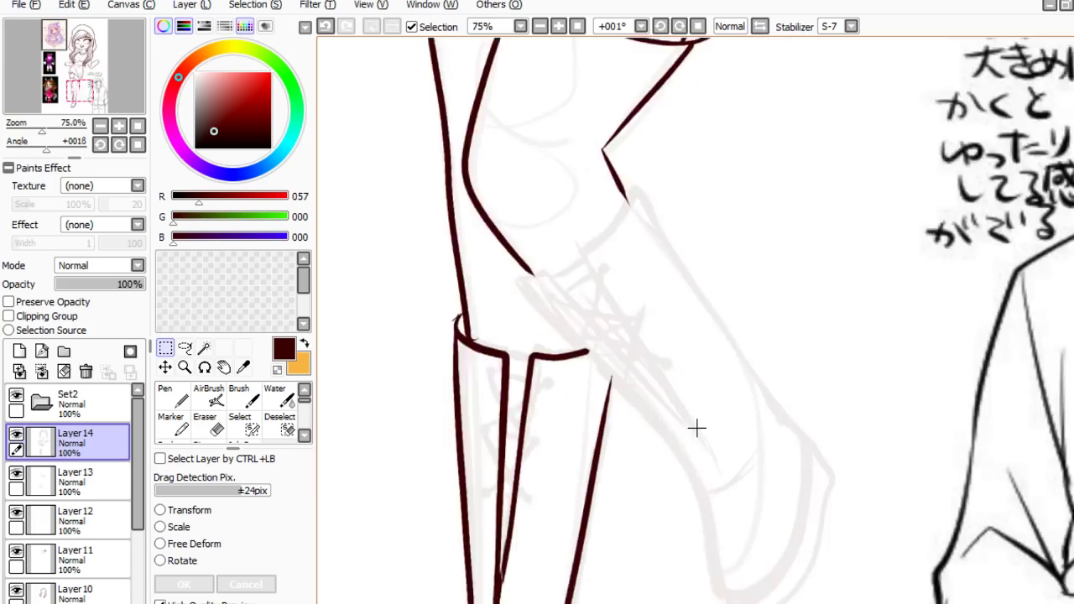
scroll(700, 461, "down", 2)
scroll(708, 495, "up", 2)
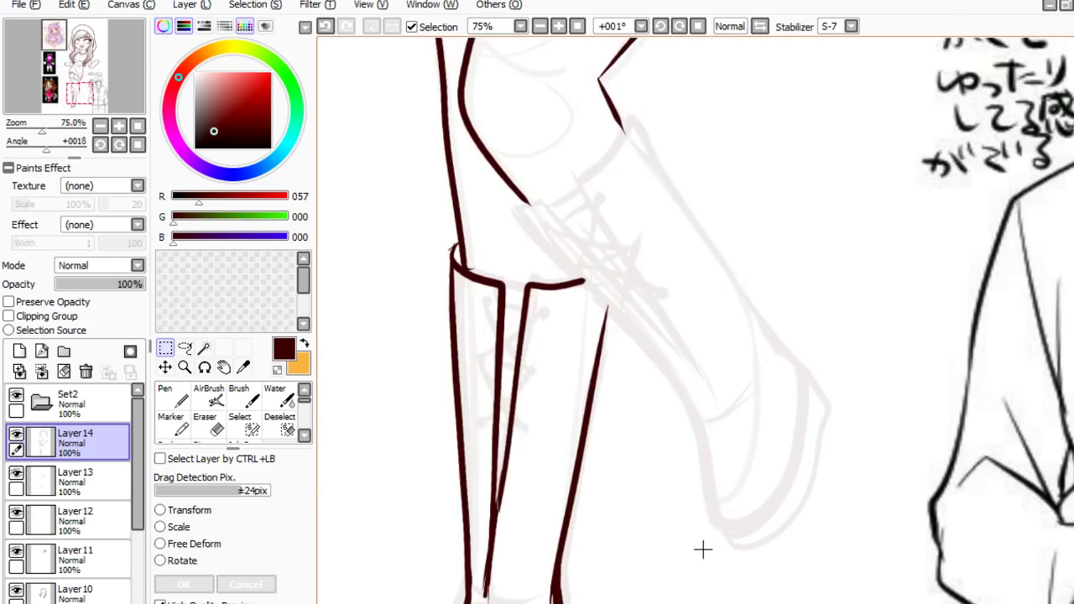
key("l")
scroll(695, 321, "down", 4)
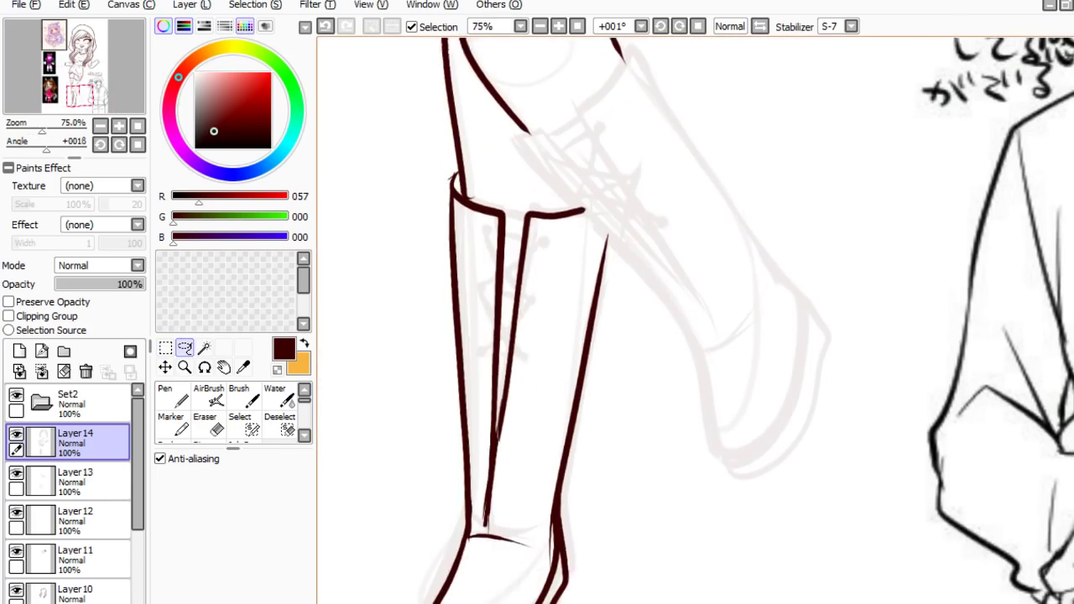
left_click_drag(596, 163, 537, 379)
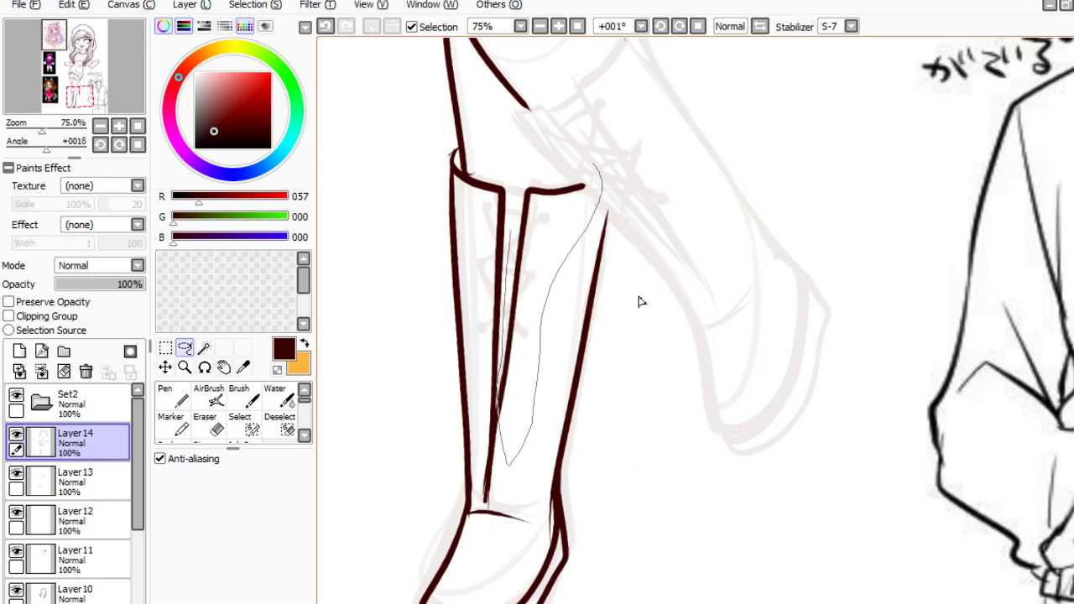
left_click_drag(639, 302, 518, 172)
key("ctrl+t")
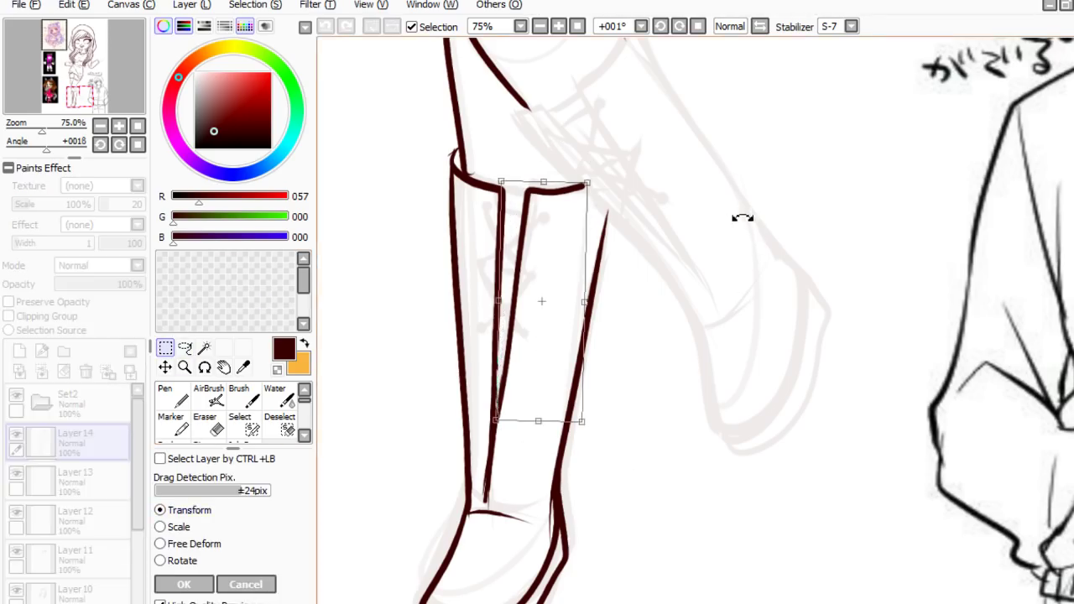
left_click_drag(743, 217, 736, 221)
left_click_drag(678, 353, 669, 353)
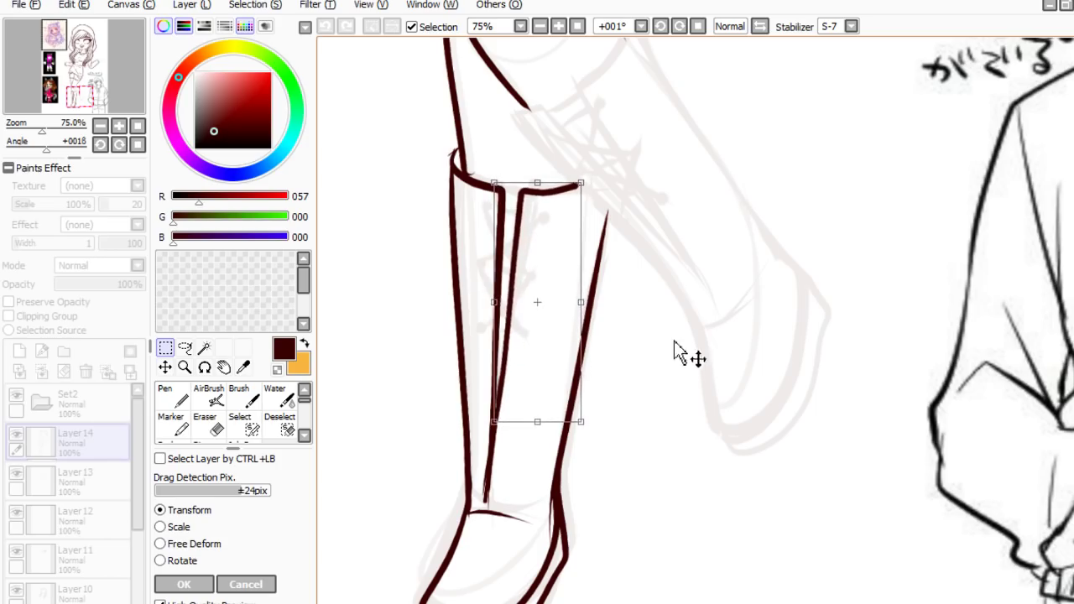
key("Return")
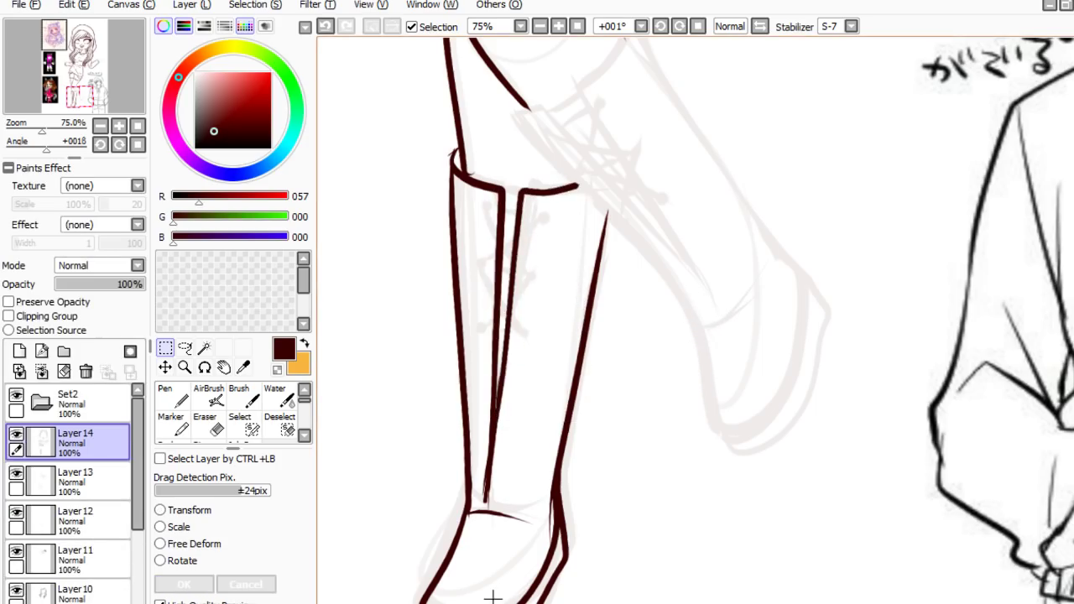
left_click(173, 396)
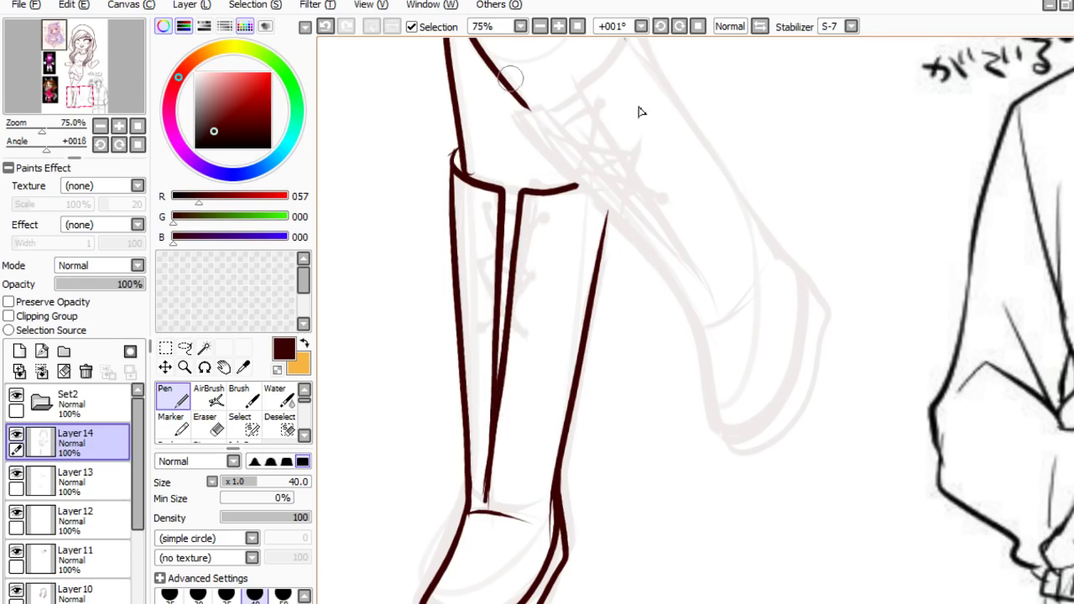
- Lasso the whole inked boot of the standing leg and paste a copy of it onto a new layer
scroll(640, 112, "down", 7)
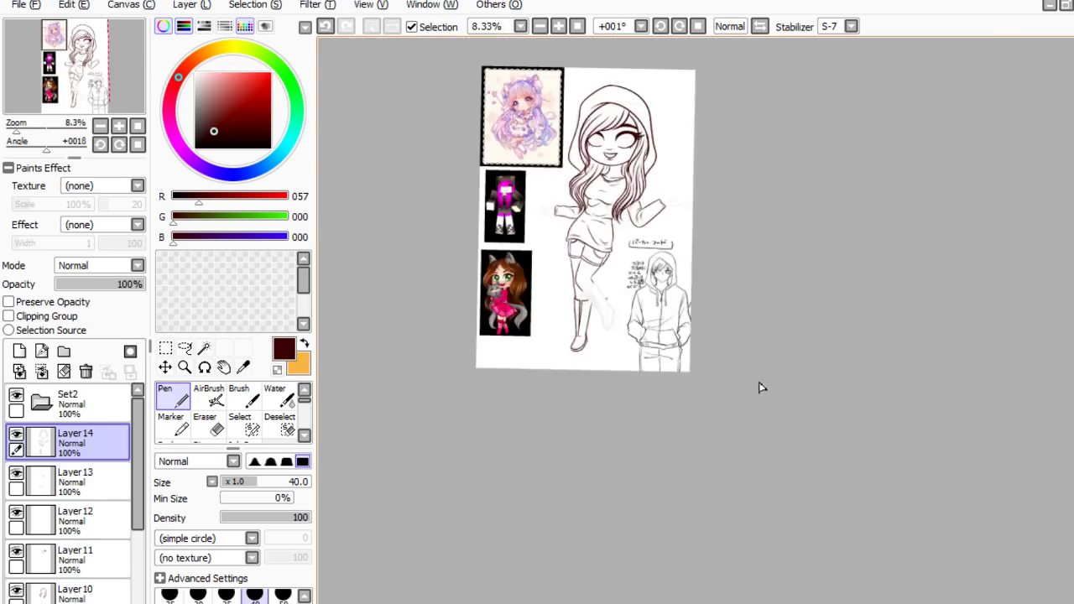
scroll(761, 386, "up", 3)
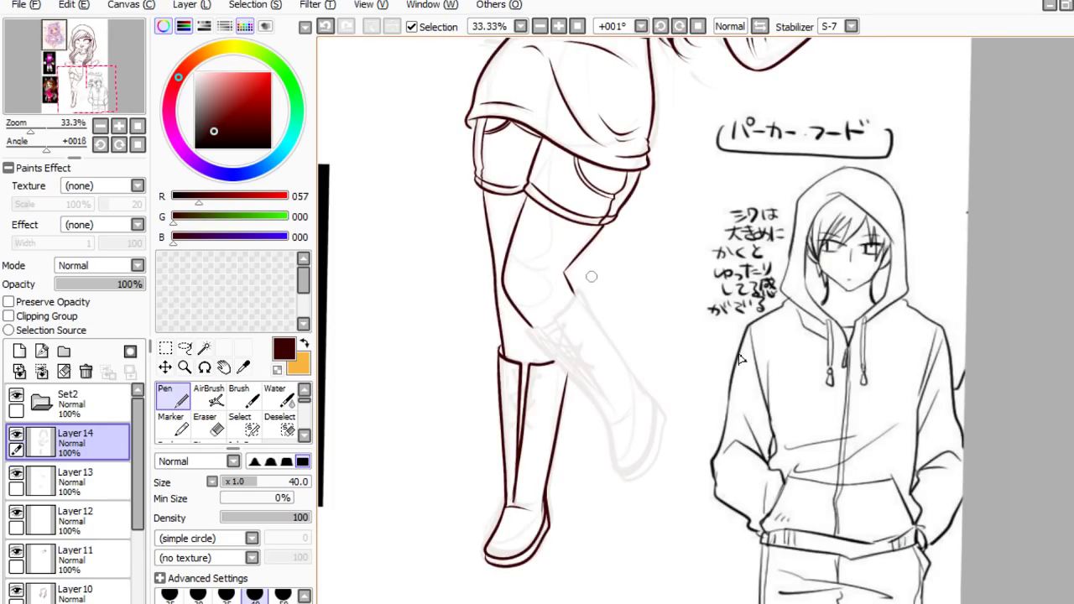
key("l")
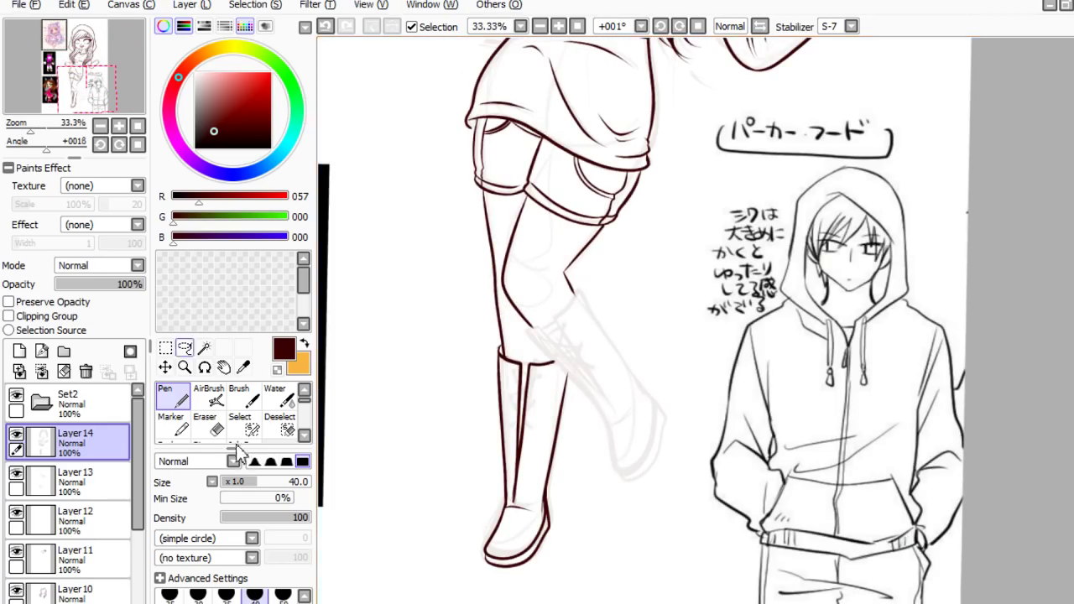
mouse_move(454, 390)
left_mouse_down()
mouse_move(579, 592)
mouse_move(575, 335)
left_mouse_up()
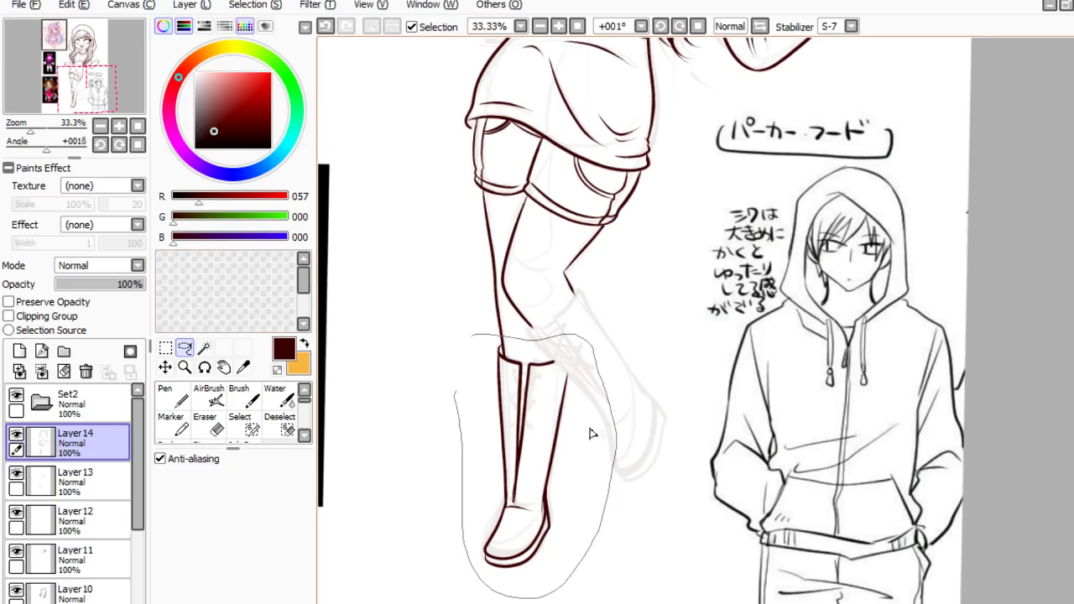
left_click_drag(591, 434, 569, 423)
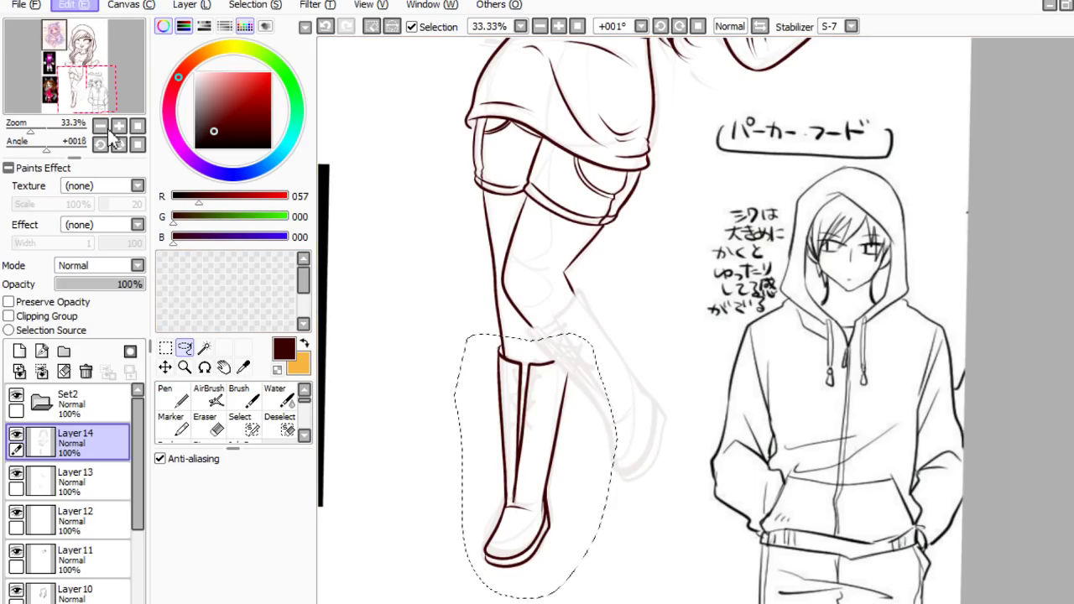
key("ctrl+c")
key("ctrl+v")
- Rotate the copied boot counterclockwise and move it over the sketched boot of the raised leg
key("ctrl+t")
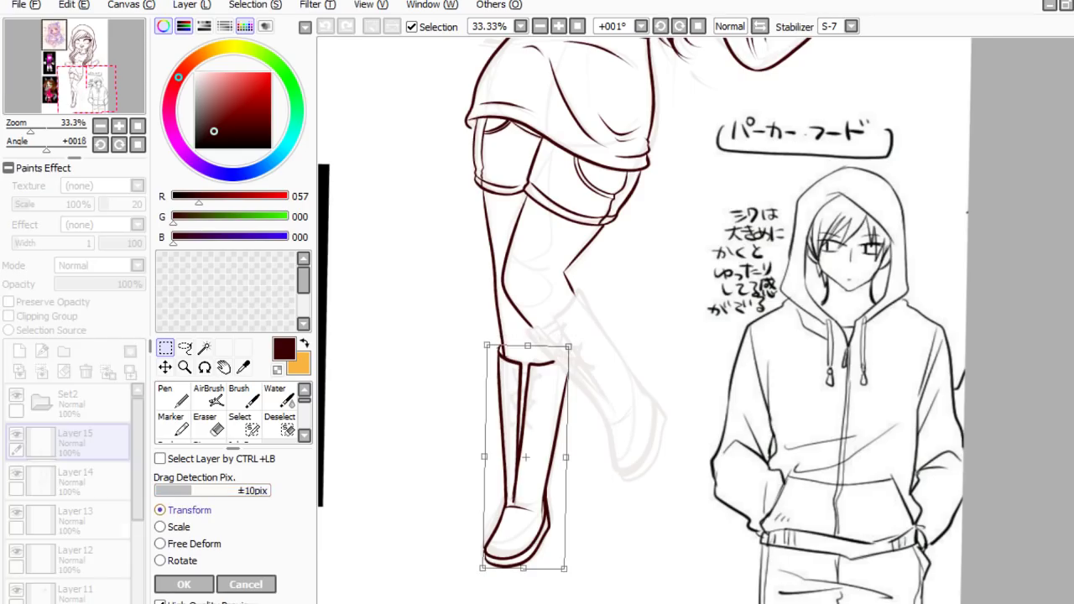
left_click_drag(577, 359, 510, 350)
mouse_move(678, 537)
left_mouse_down()
mouse_move(759, 446)
mouse_move(765, 379)
left_mouse_up()
scroll(765, 379, "up", 1)
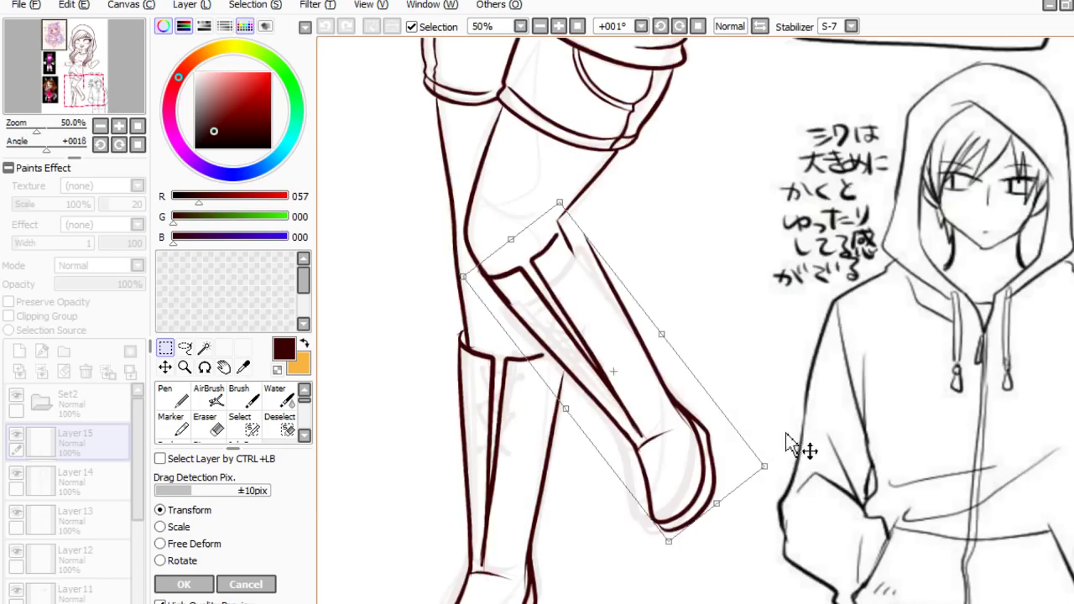
- Fine-tune the copied boot's position and angle until it lines up with the raised leg, and apply the transform
left_click_drag(785, 433, 776, 435)
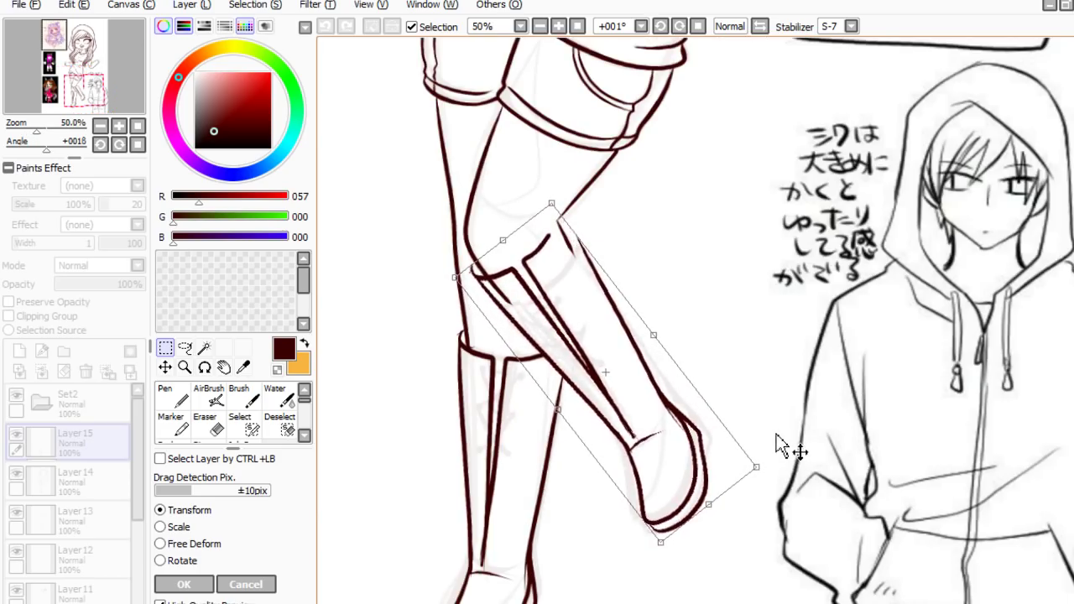
left_click_drag(798, 324, 803, 330)
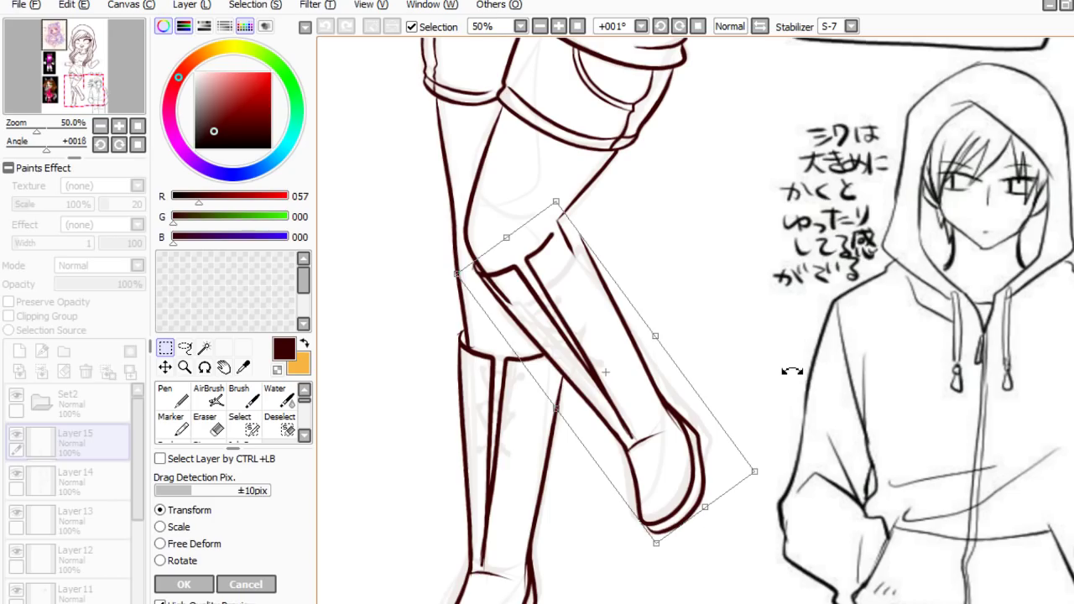
left_click_drag(803, 355, 799, 354)
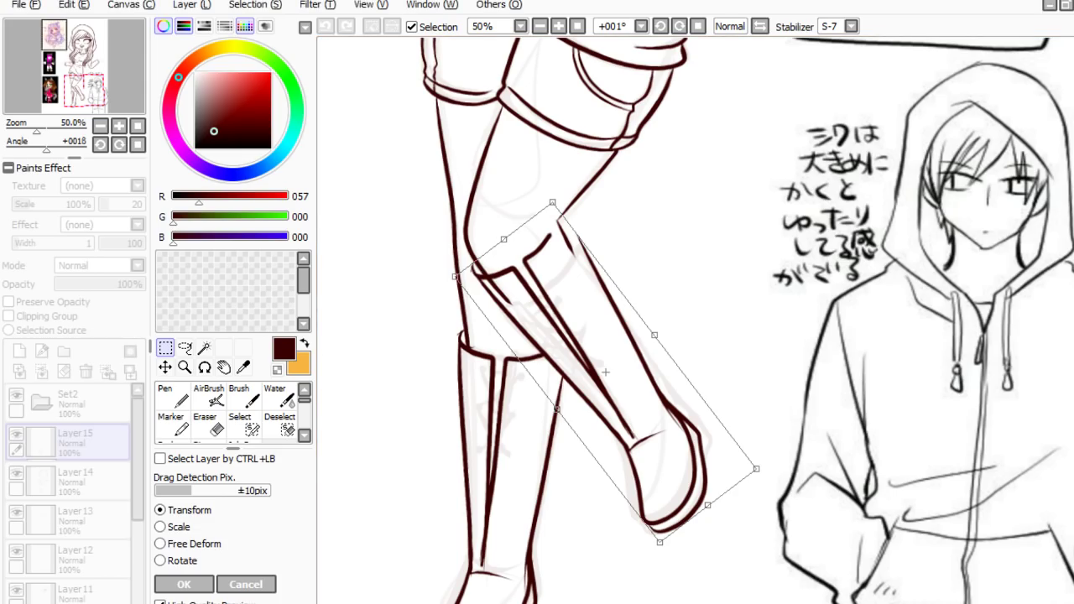
scroll(787, 340, "down", 2)
scroll(743, 351, "up", 1)
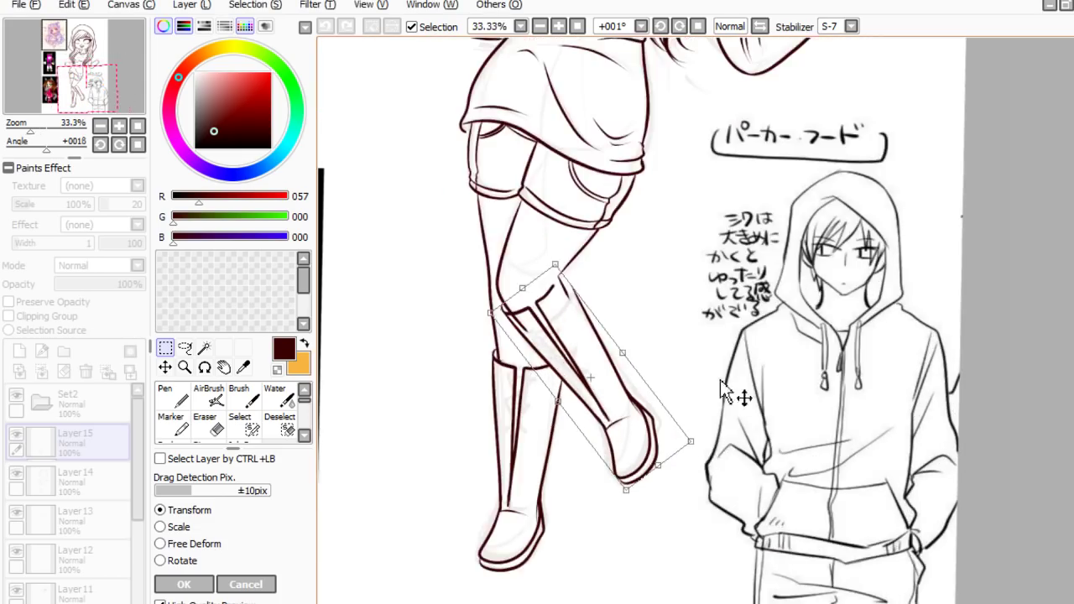
left_click_drag(759, 377, 759, 383)
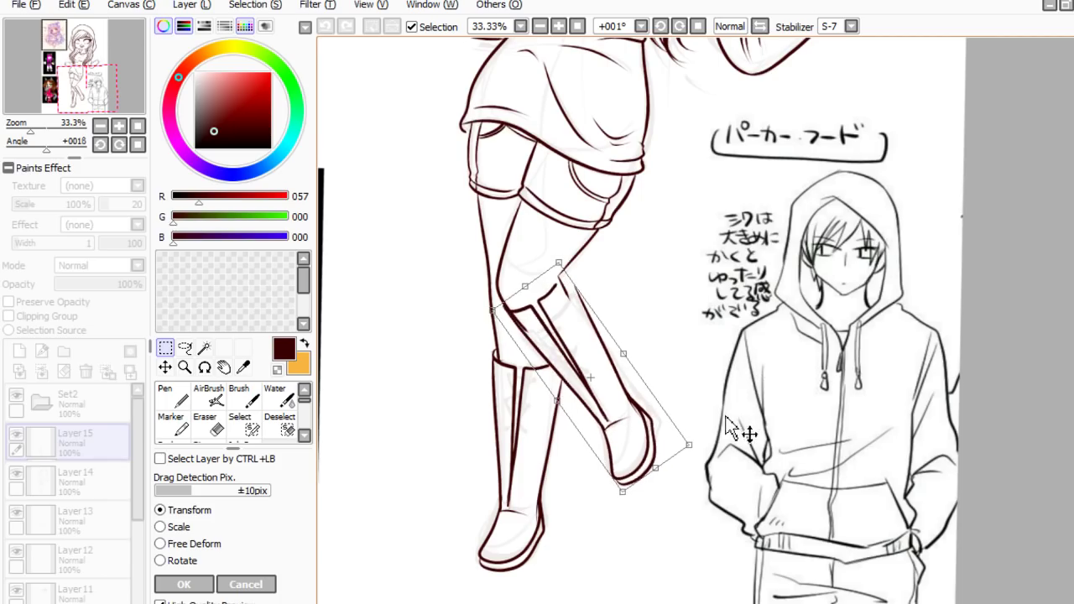
left_click_drag(720, 421, 720, 423)
left_click(184, 584)
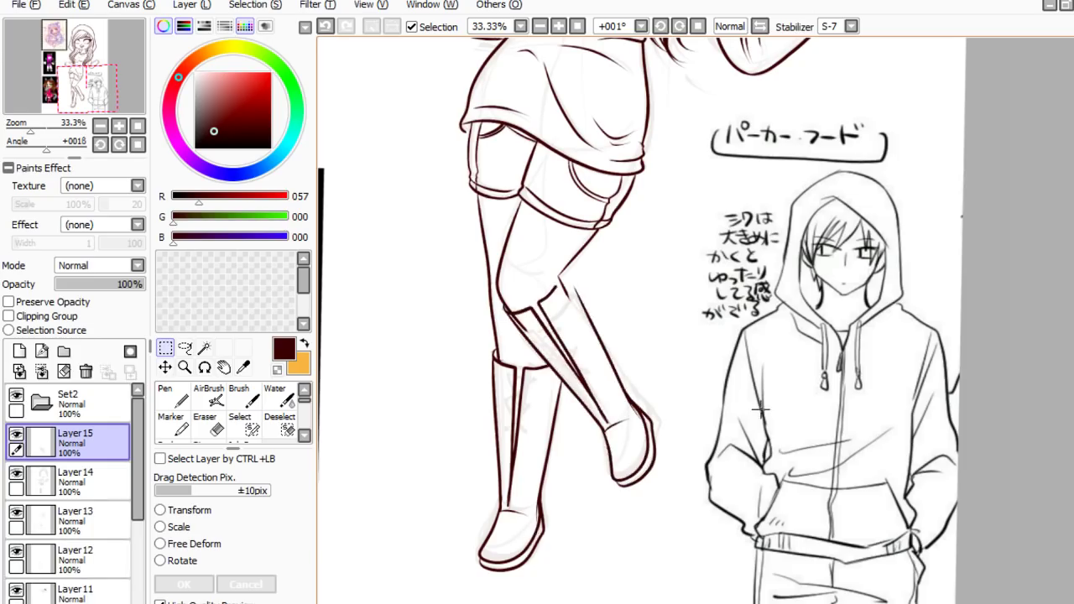
scroll(814, 363, "up", 1)
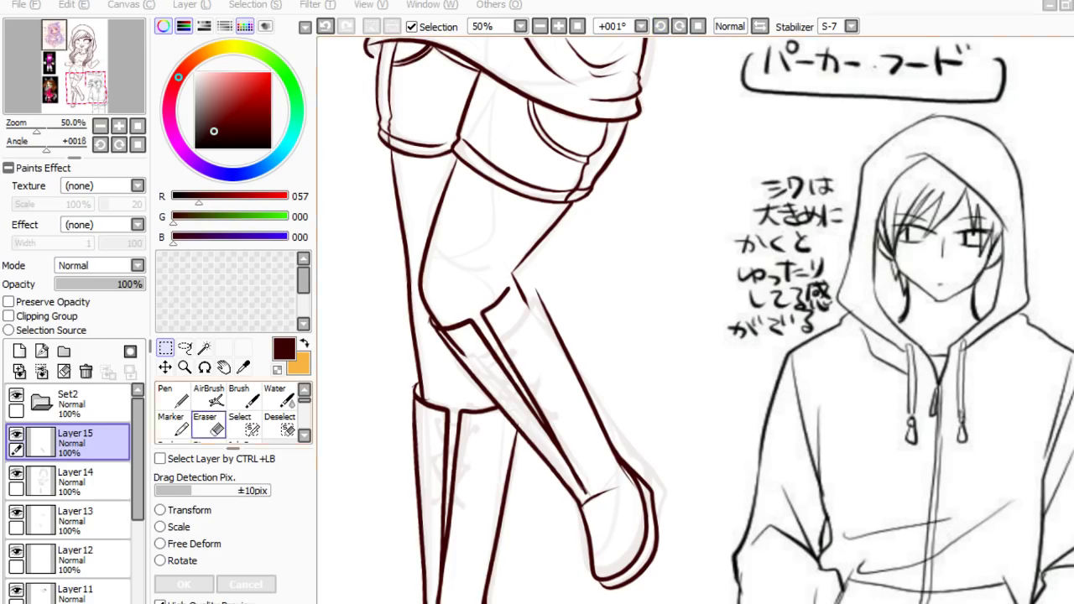
left_click(209, 424)
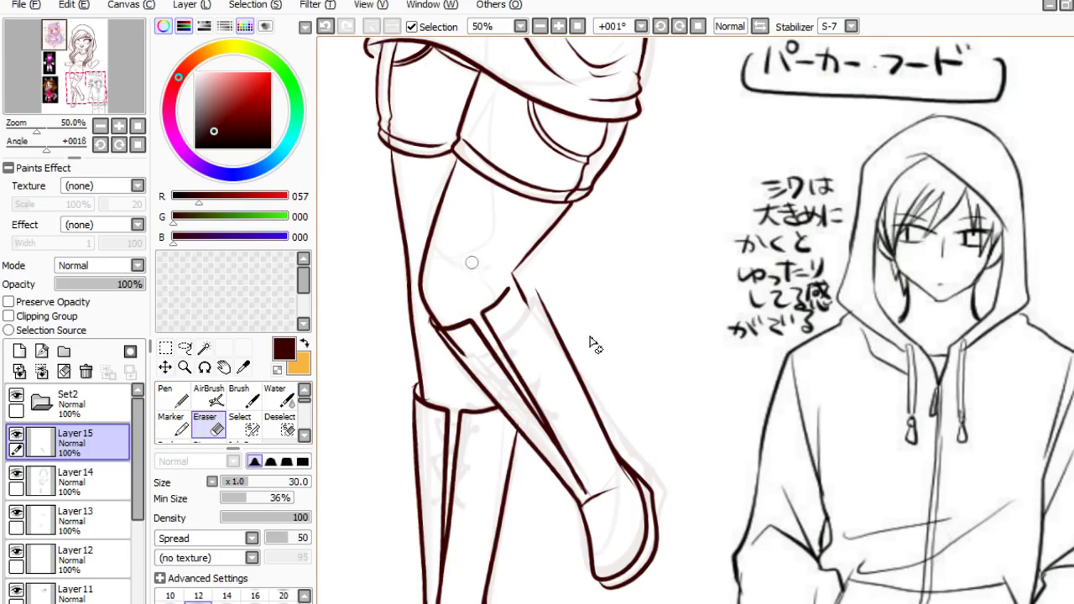
left_click_drag(471, 313, 520, 396)
key("ctrl+z")
- Lasso the raised boot's front-opening lines with their top edge, rotate and shift them slightly down along the shaft, and apply the transform
left_click(184, 347)
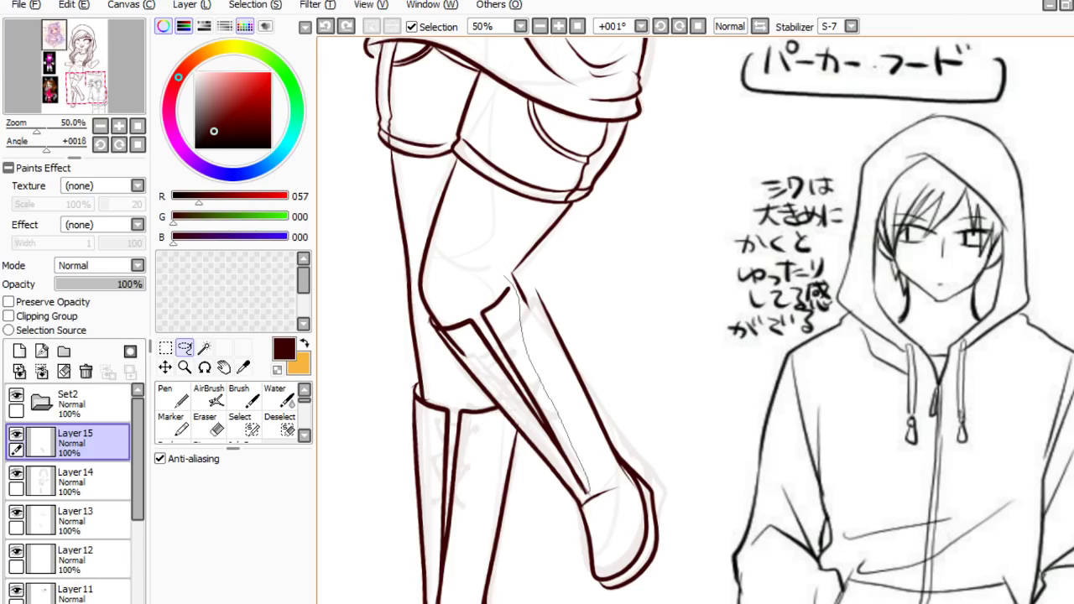
left_click_drag(564, 400, 619, 311)
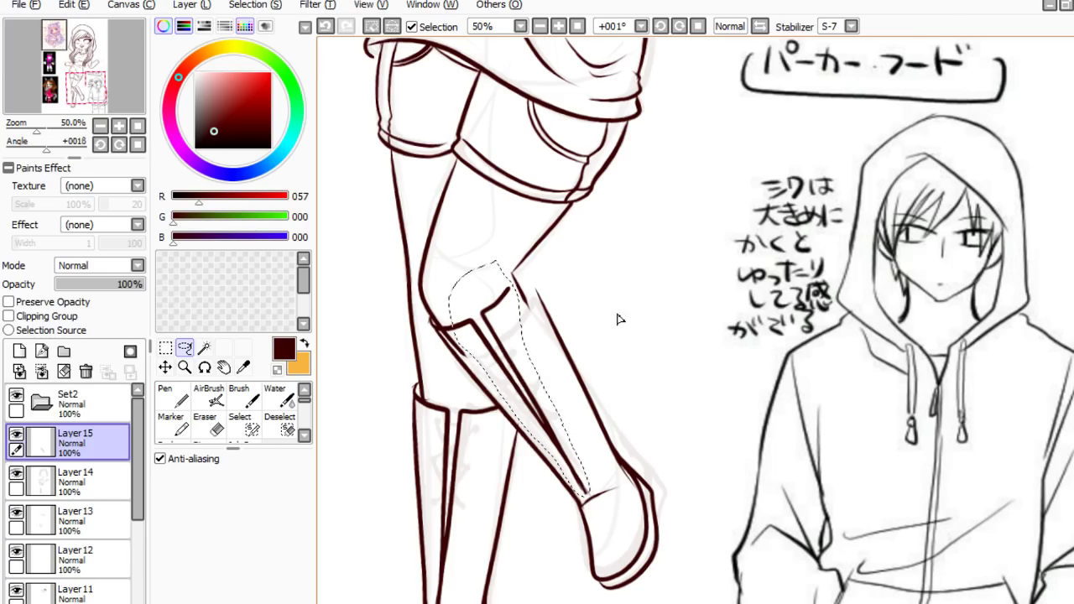
key("ctrl+t")
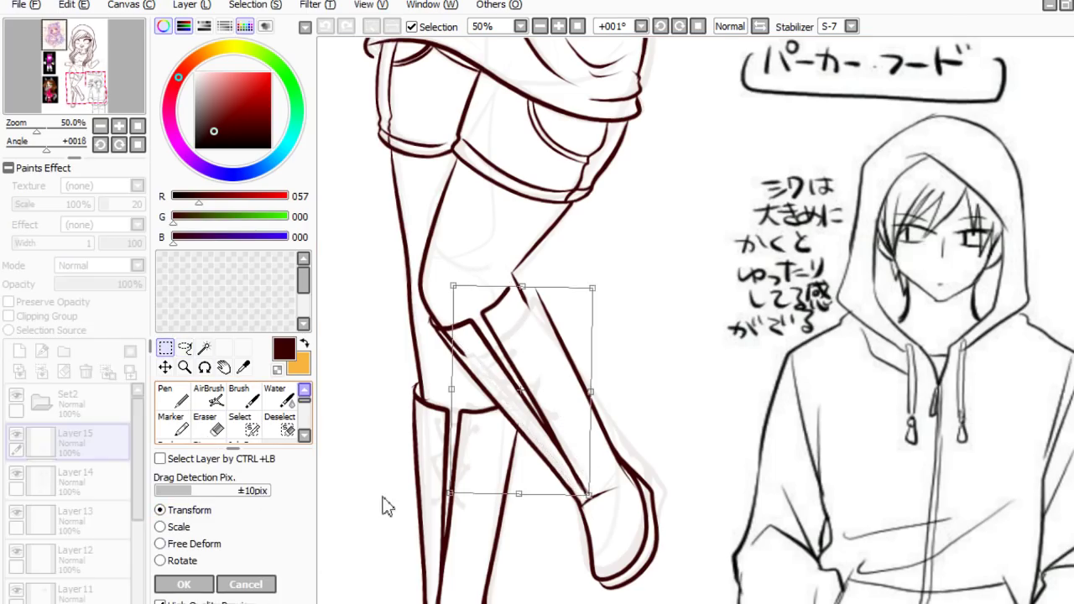
mouse_move(663, 472)
left_mouse_down()
mouse_move(657, 480)
mouse_move(702, 355)
mouse_move(664, 462)
mouse_move(652, 473)
mouse_move(646, 463)
mouse_move(643, 477)
mouse_move(660, 486)
mouse_move(661, 463)
mouse_move(656, 475)
mouse_move(670, 494)
mouse_move(651, 465)
mouse_move(651, 475)
left_mouse_up()
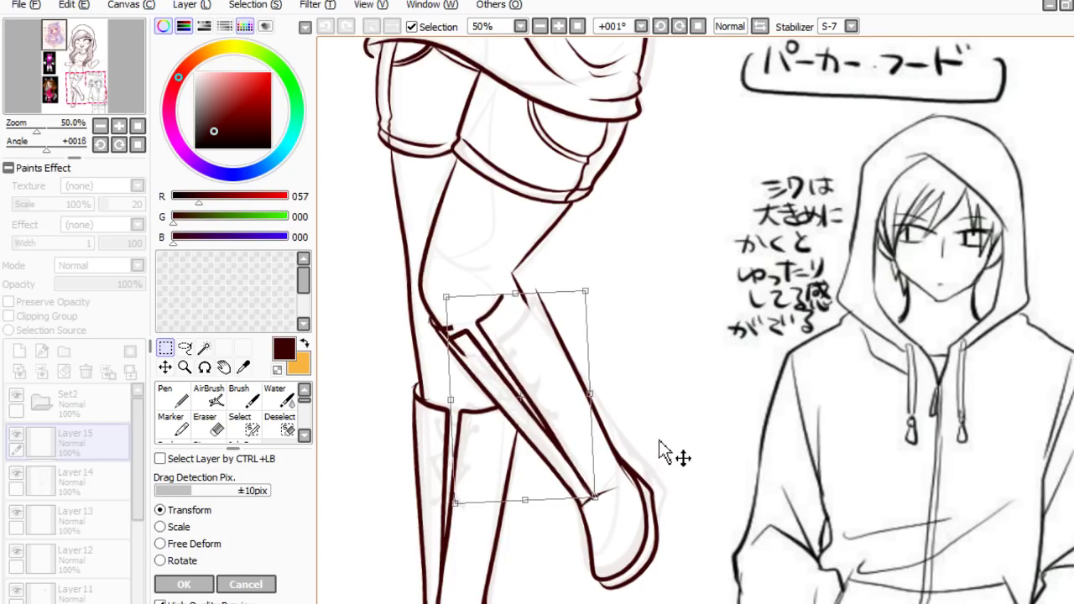
left_click_drag(657, 457, 656, 457)
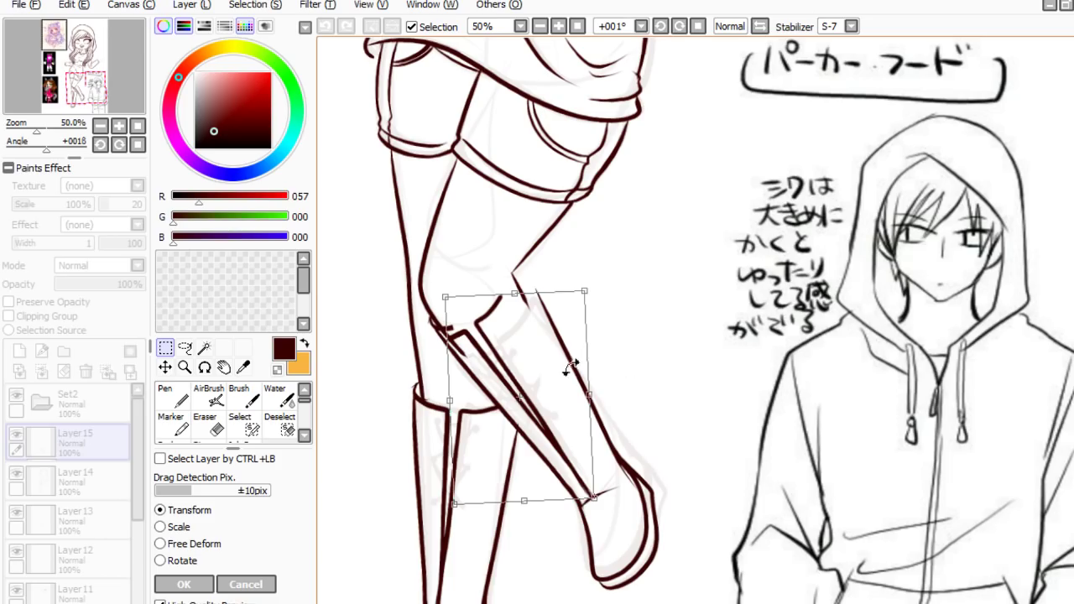
left_click_drag(557, 380, 570, 397)
left_click_drag(626, 447, 621, 443)
key("Return")
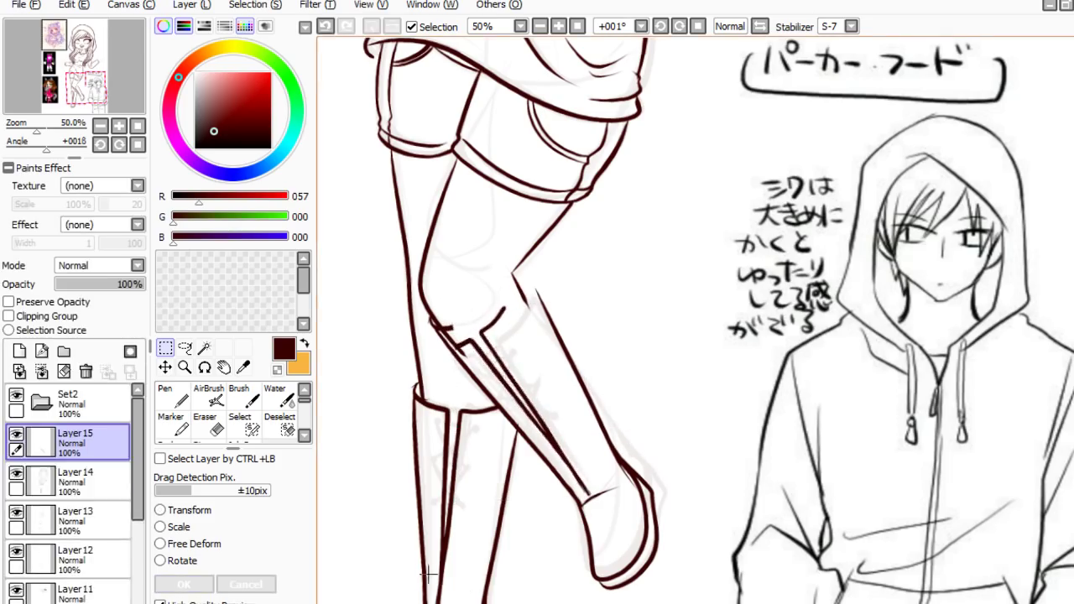
- Erase the old top-edge segments on both sides of the raised boot's front opening
key("e")
mouse_move(429, 321)
left_mouse_down()
mouse_move(470, 335)
mouse_move(467, 349)
left_mouse_up()
left_click_drag(505, 304, 479, 337)
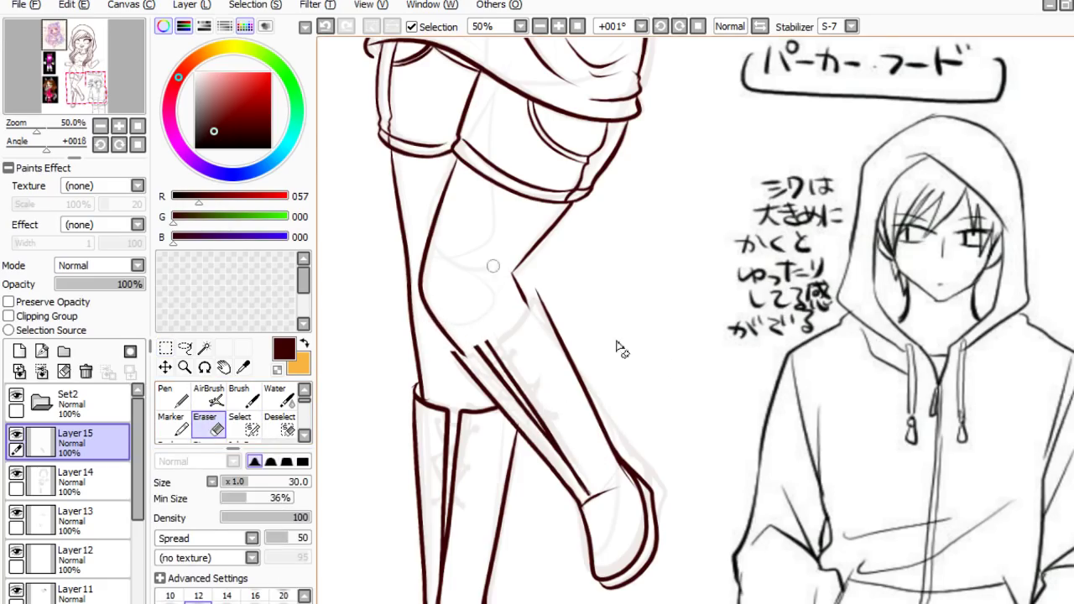
- Ink a new curved top edge across the raised boot from its front edge to its back edge with the Pen
key("n")
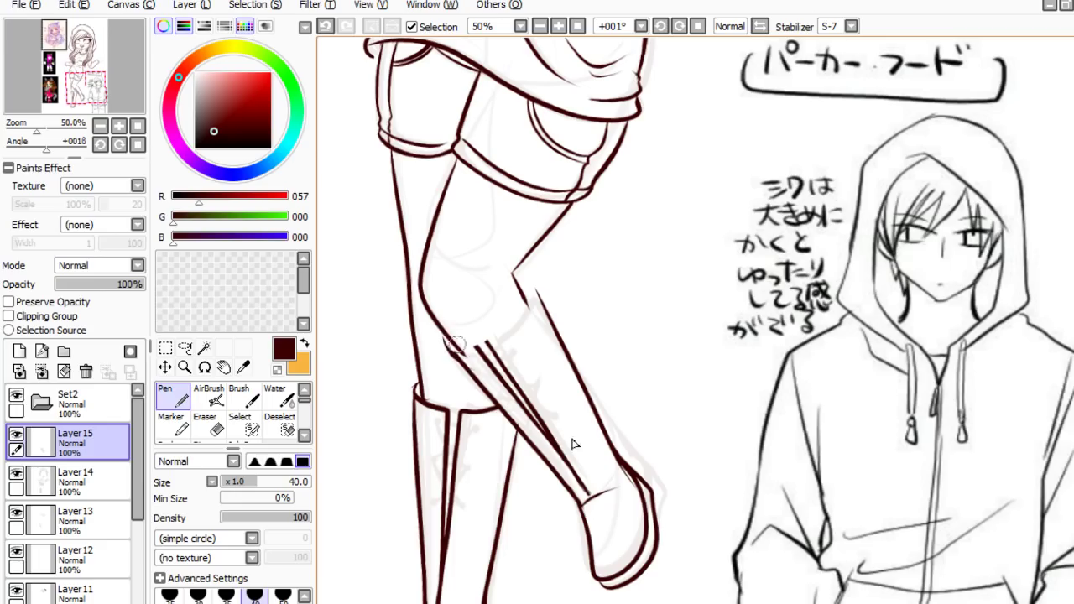
mouse_move(452, 340)
left_mouse_down()
mouse_move(478, 351)
mouse_move(463, 373)
left_mouse_up()
key("ctrl+z")
key("ctrl+z")
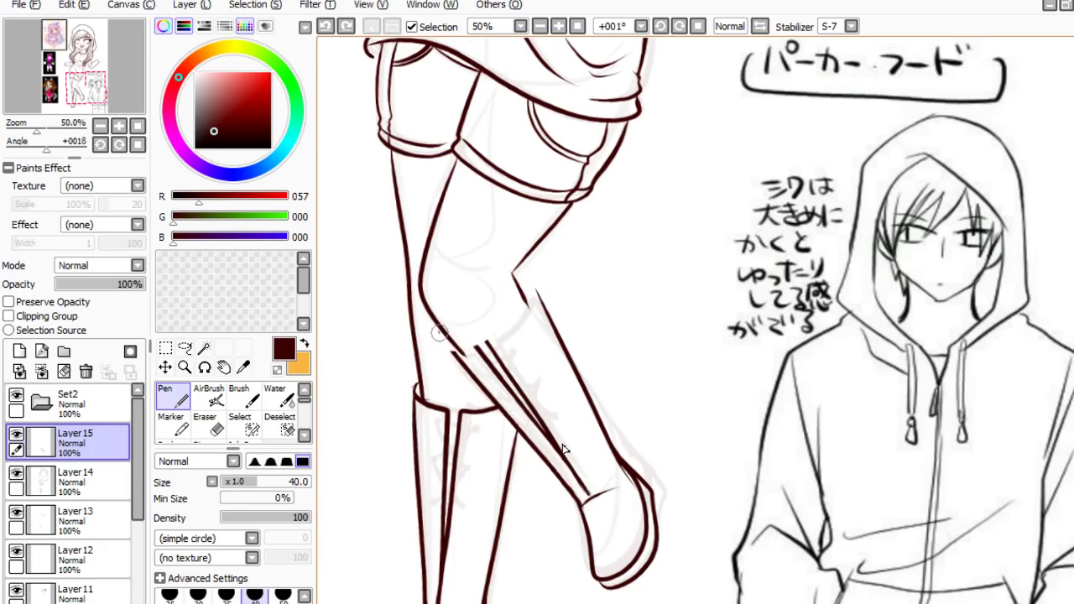
key("ctrl+z")
mouse_move(438, 333)
left_mouse_down()
mouse_move(461, 362)
mouse_move(530, 309)
mouse_move(533, 284)
mouse_move(554, 326)
left_mouse_up()
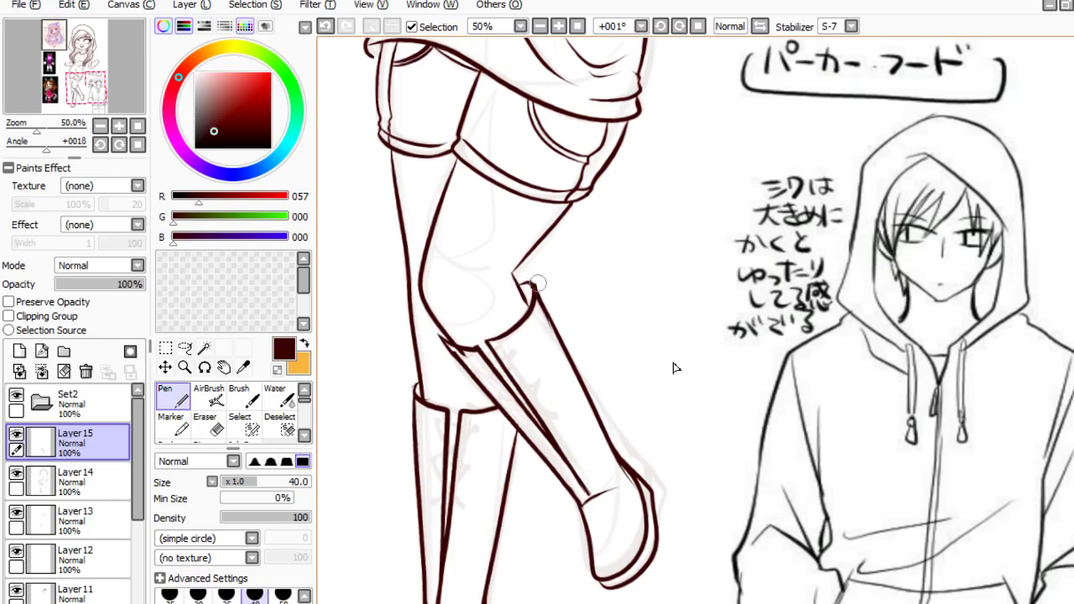
- Redraw the short rounded corner that joins the raised boot's top edge to the back of the knee
key("ctrl+z")
left_click_drag(535, 289, 562, 348)
key("ctrl+z")
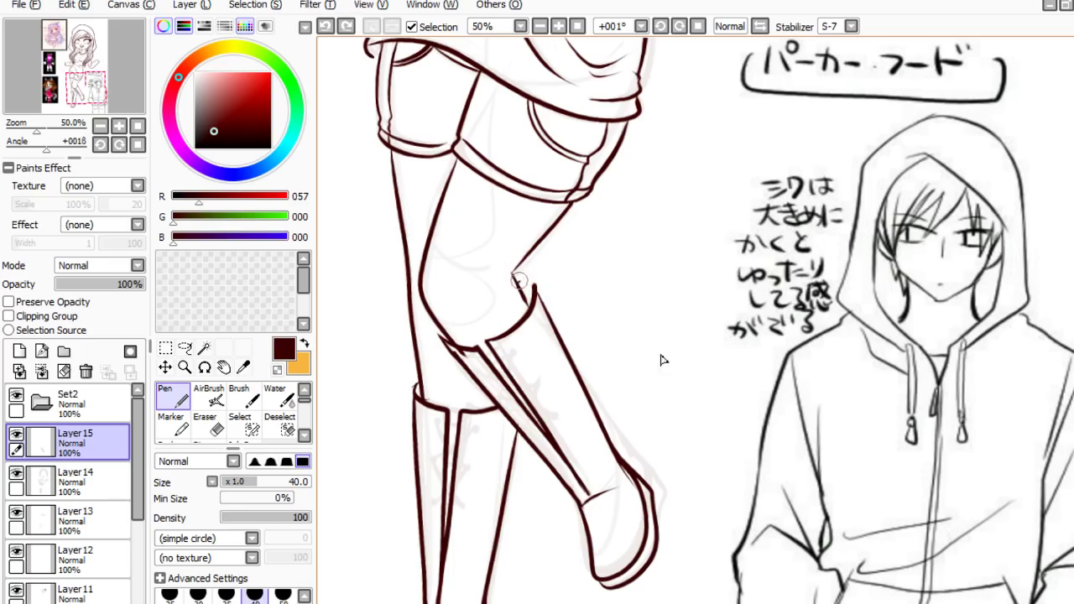
left_click_drag(518, 282, 564, 349)
- Examine the raised boot against the whole figure, undoing and restoring the latest stroke to compare both versions
scroll(686, 321, "down", 2)
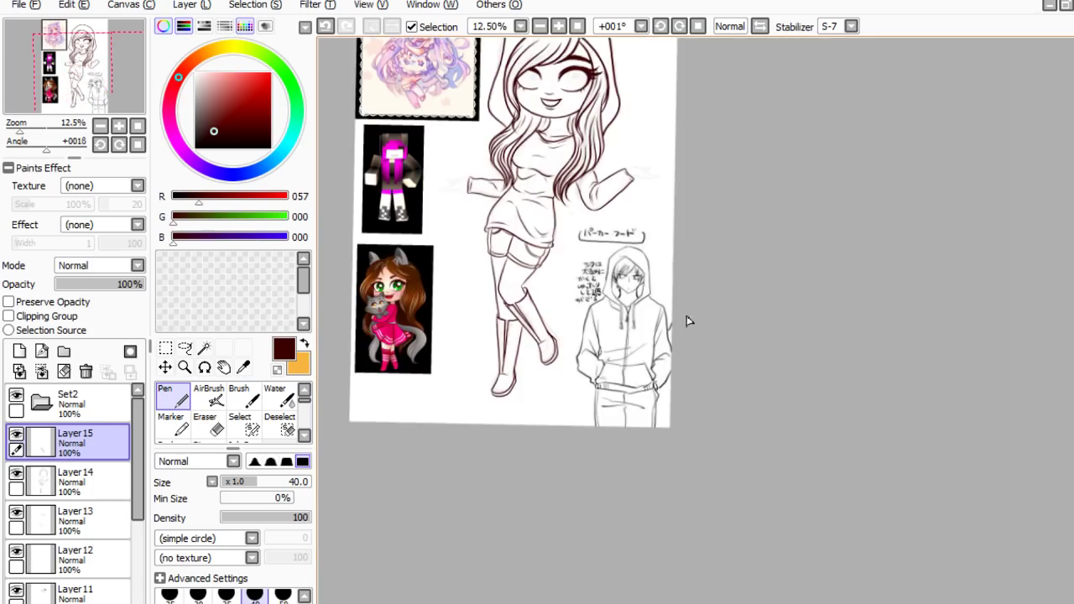
scroll(673, 278, "up", 1)
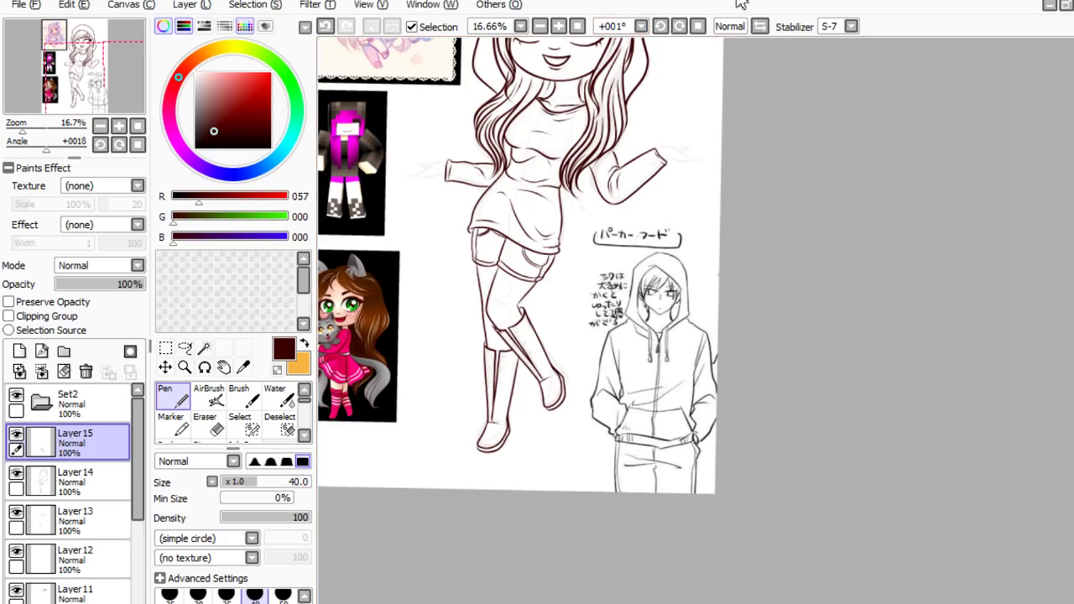
scroll(992, 475, "down", 2)
scroll(951, 463, "up", 1)
scroll(707, 428, "up", 1)
scroll(706, 428, "up", 3)
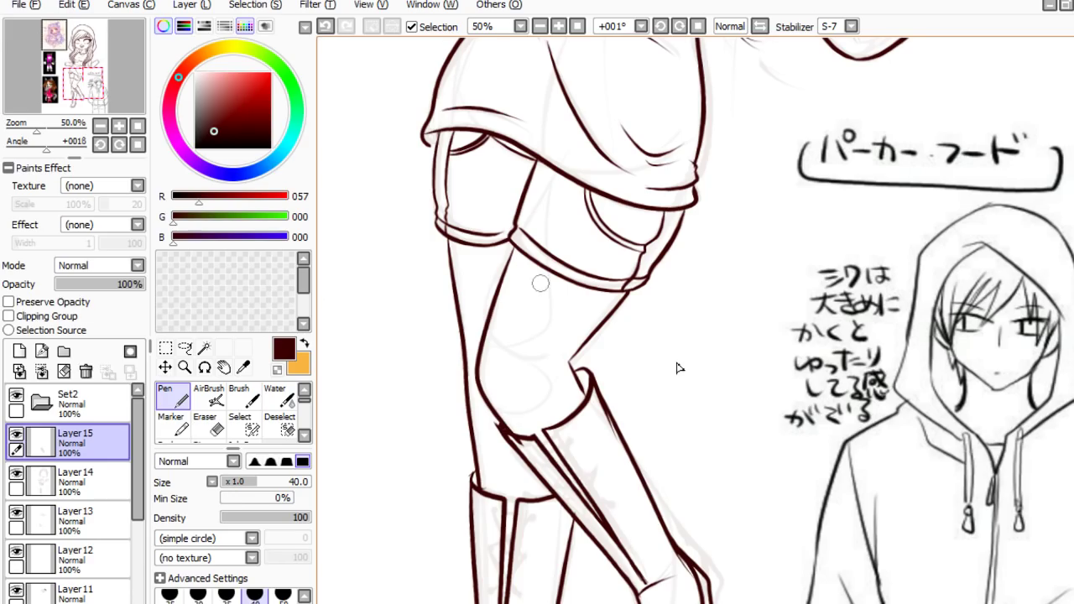
key("e")
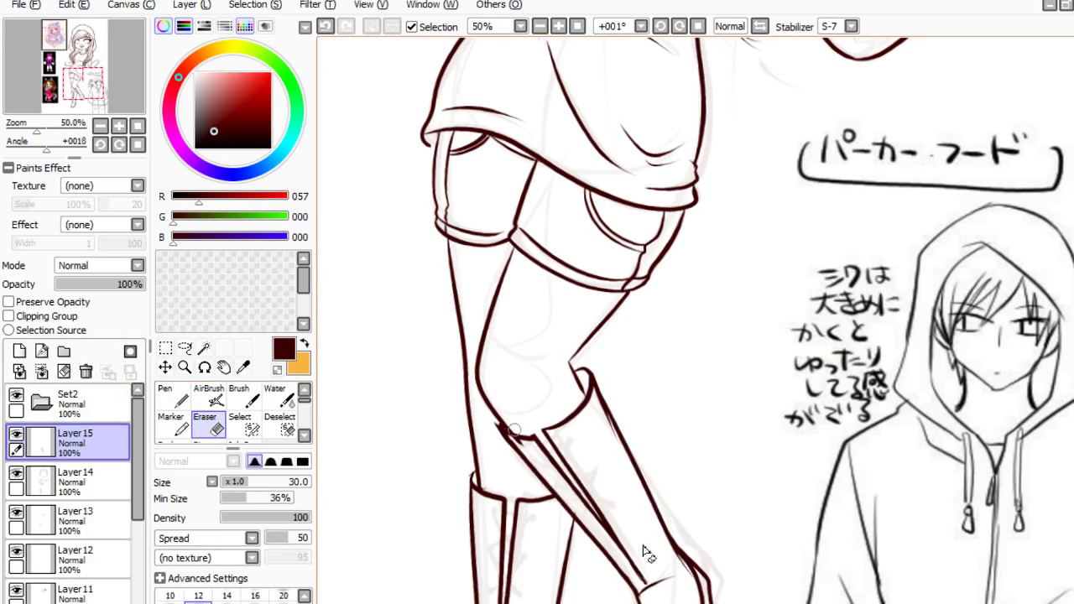
key("ctrl+z")
key("ctrl+y")
scroll(648, 364, "down", 2)
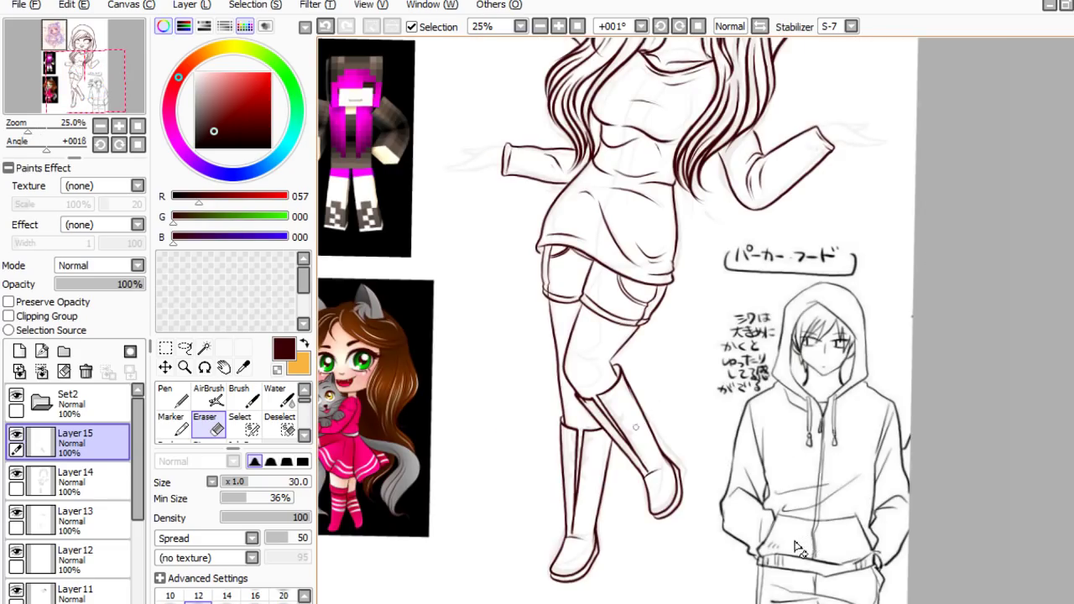
scroll(796, 542, "down", 1)
scroll(789, 525, "up", 2)
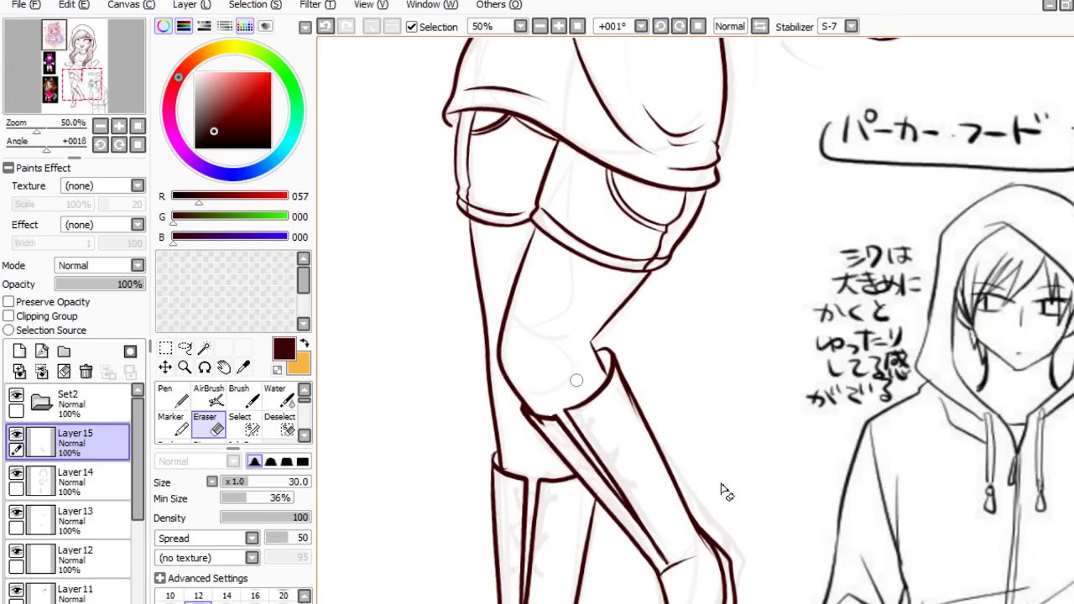
key("n")
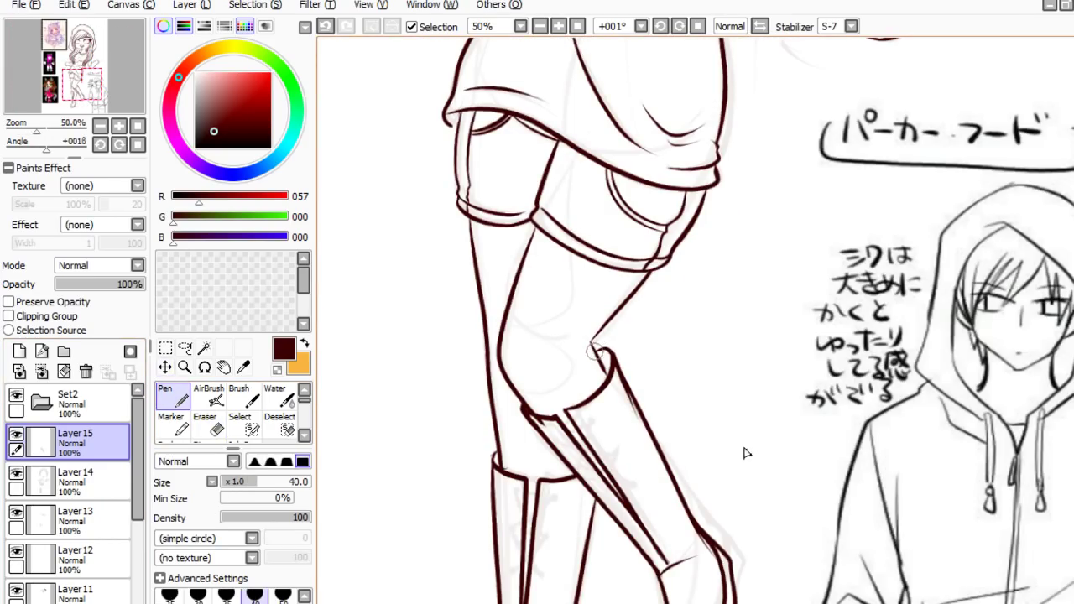
key("ctrl+z")
key("ctrl+y")
- Check the lower line-art layers by toggling Layer 13's visibility, and make Layer 13 active with the Pen tool ready
left_click(79, 480)
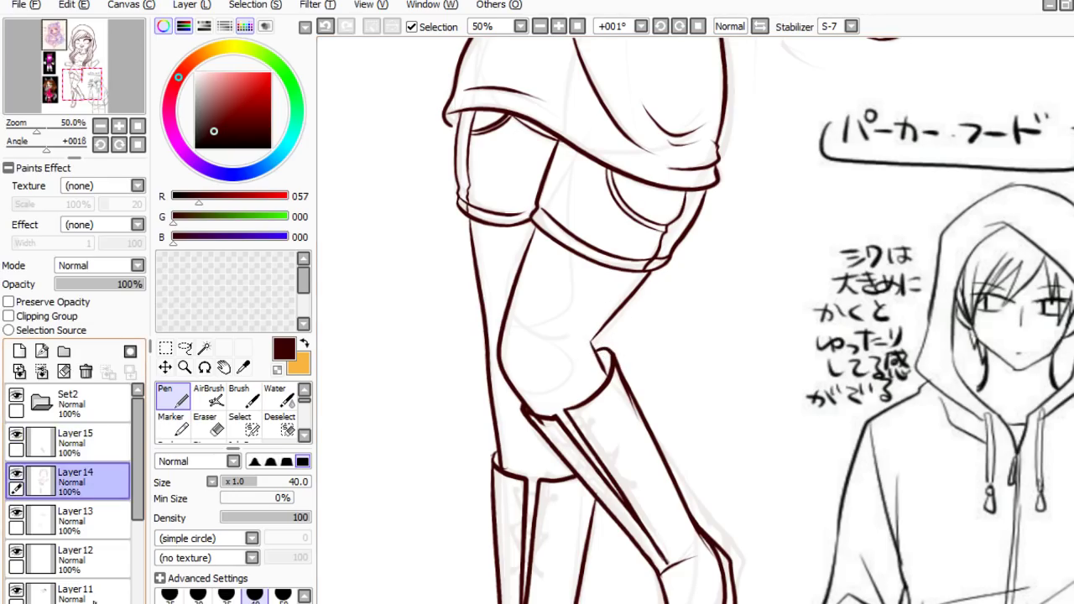
left_click(84, 519)
left_click(84, 592)
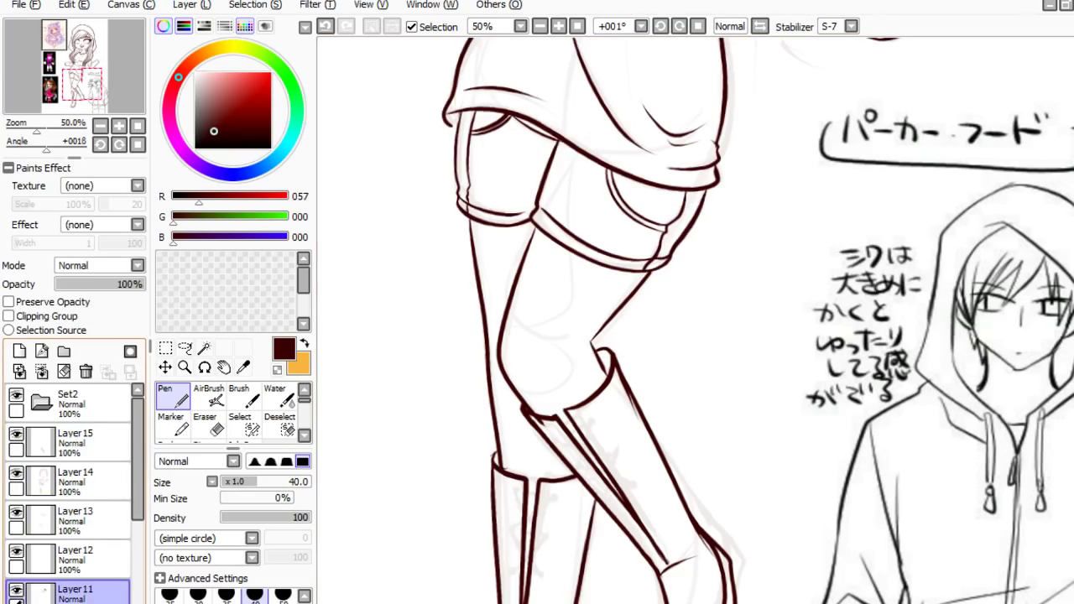
left_click(84, 558)
left_click(16, 511)
left_click(16, 512)
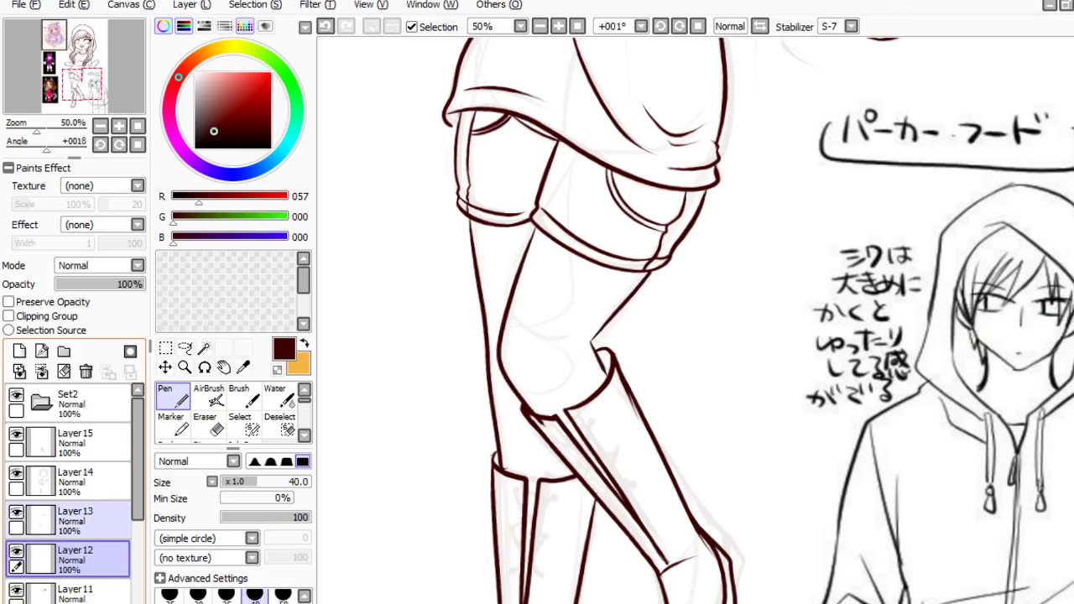
left_click(80, 520)
key("e")
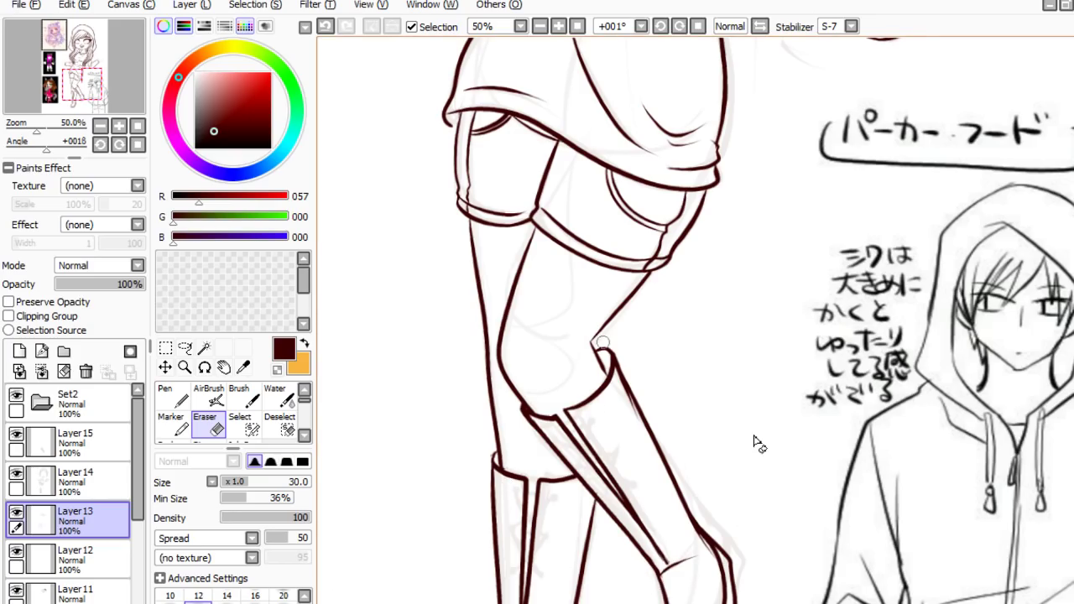
left_click(173, 396)
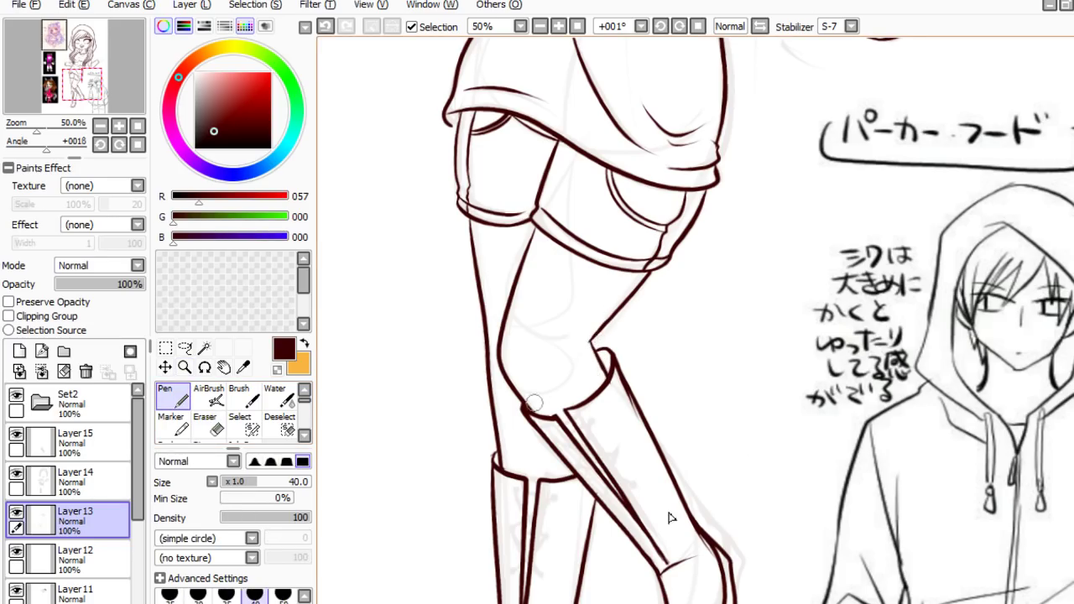
scroll(663, 503, "down", 3)
scroll(693, 314, "down", 2)
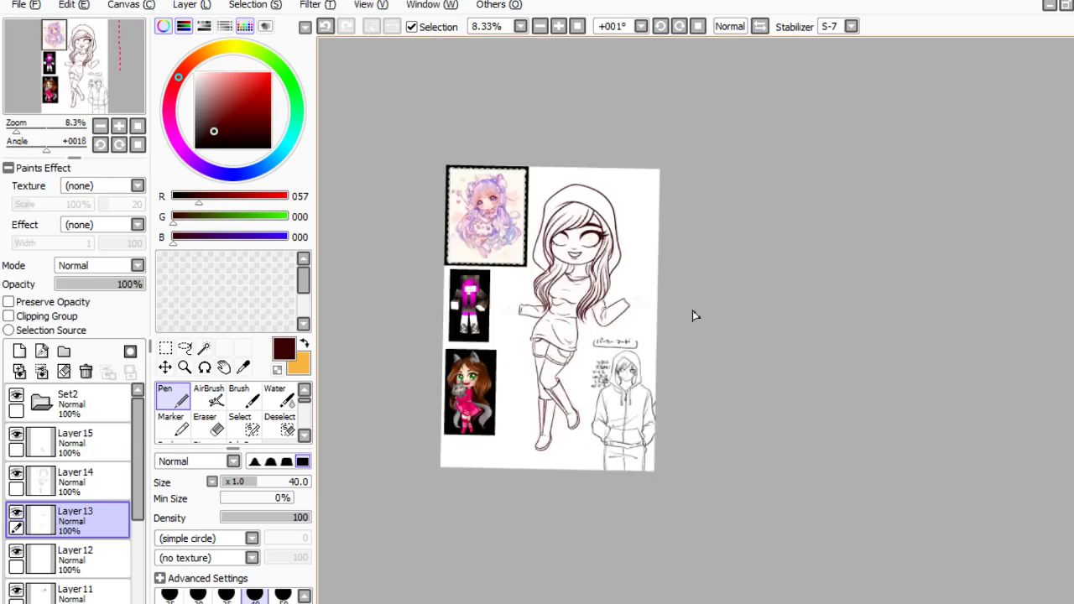
scroll(693, 314, "up", 1)
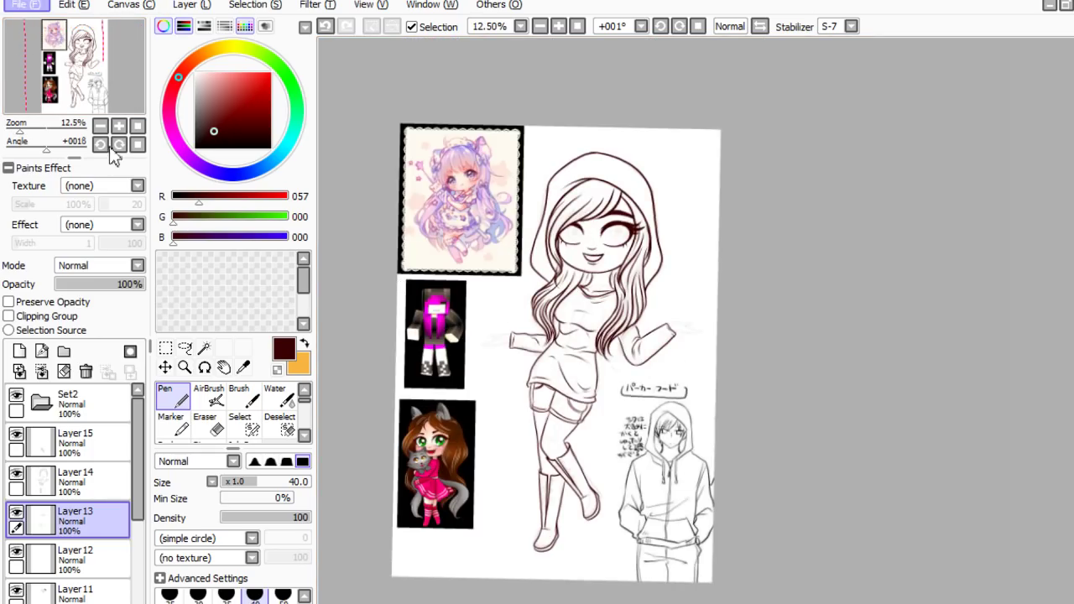
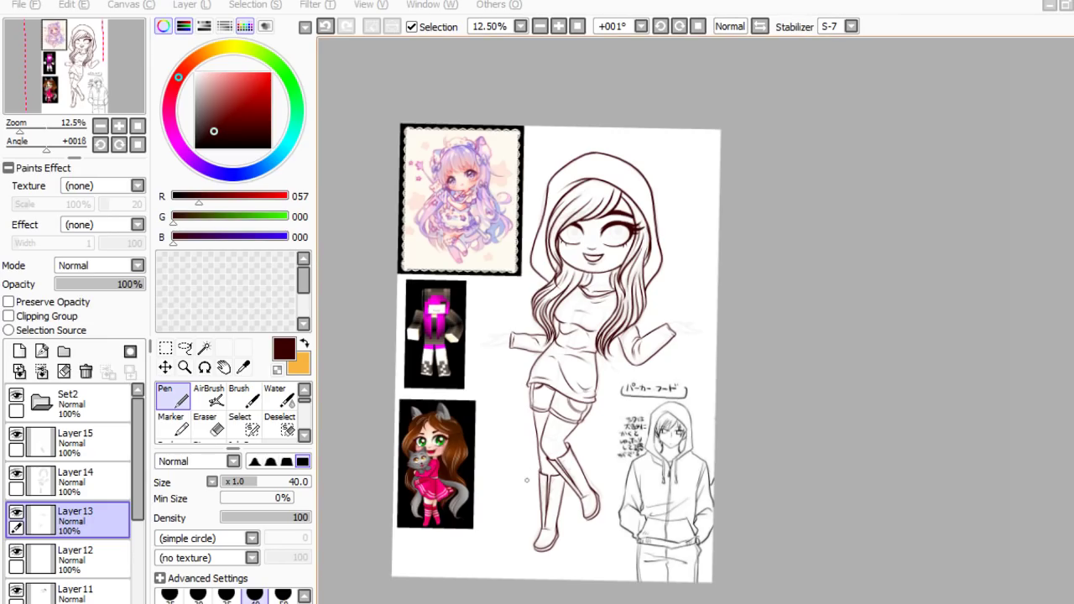
- Add a new empty layer directly above Layer 15 and make Layer 15 active again
scroll(574, 359, "up", 2)
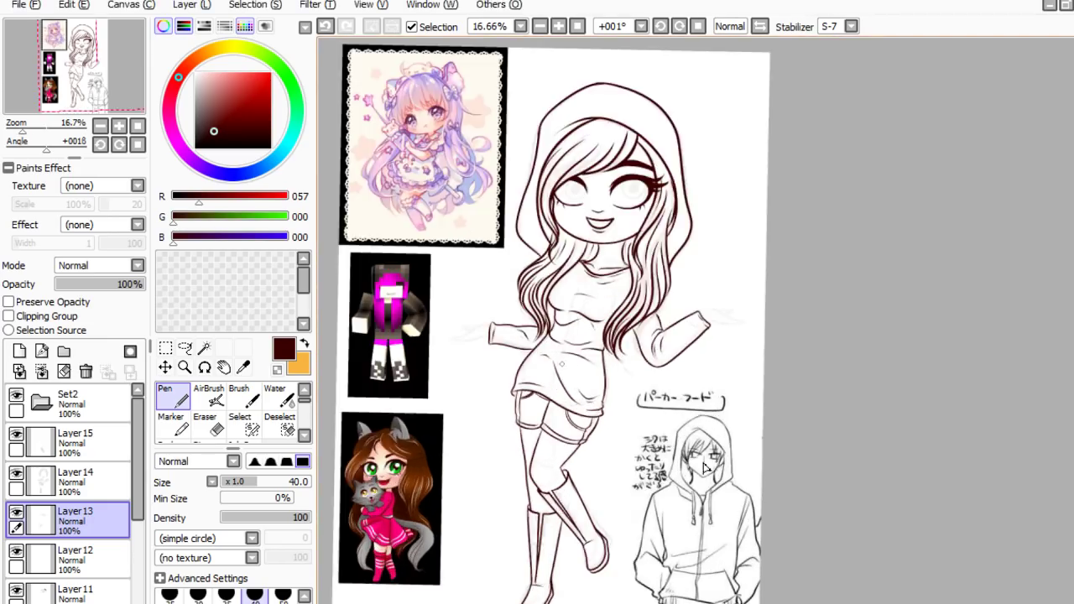
scroll(690, 227, "down", 1)
scroll(664, 511, "up", 1)
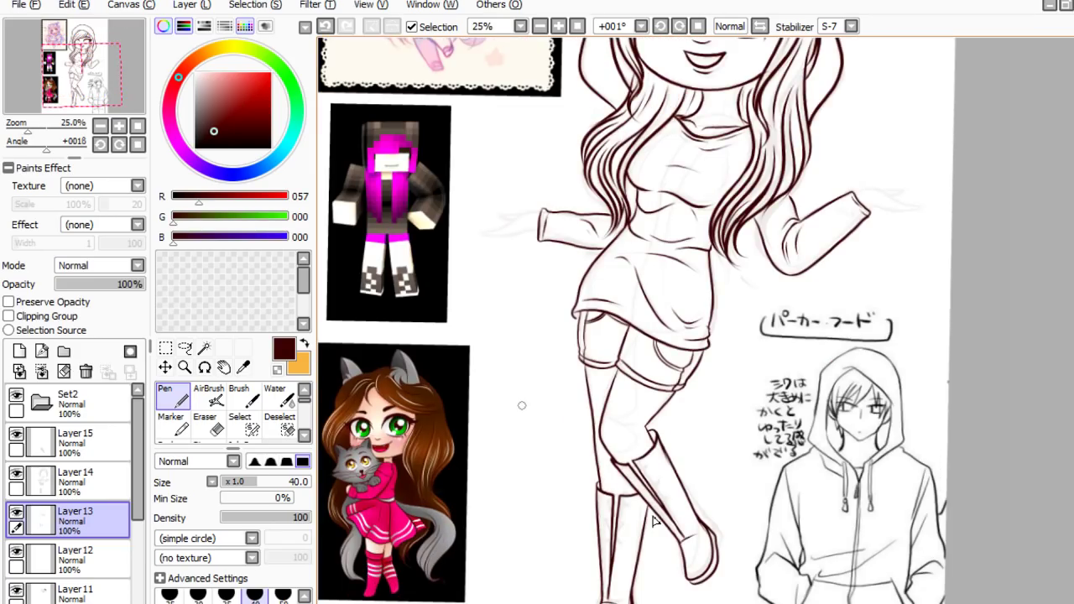
scroll(688, 544, "up", 1)
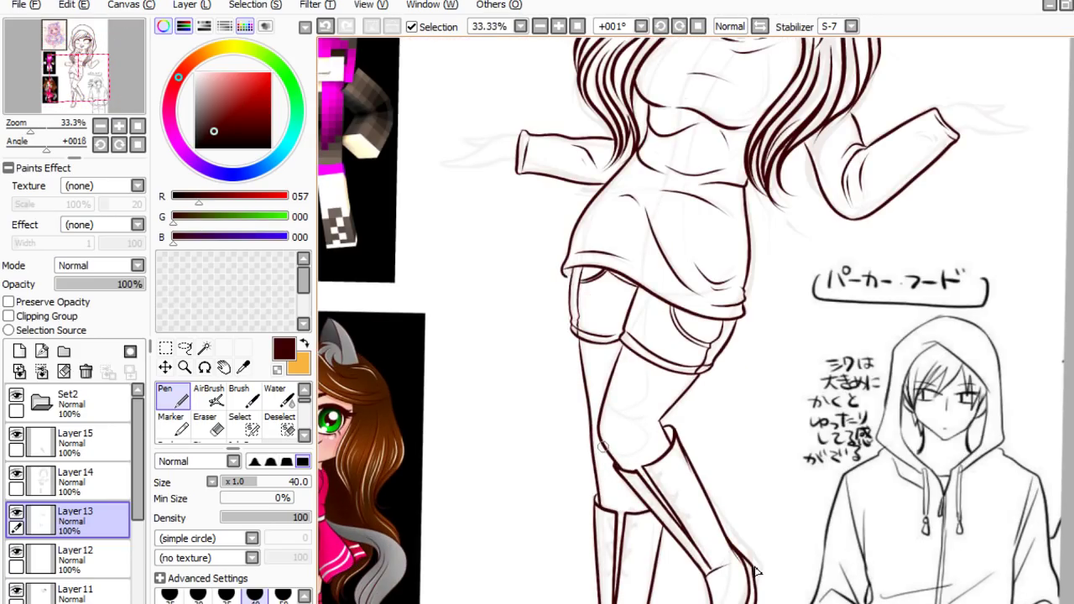
left_click(71, 558)
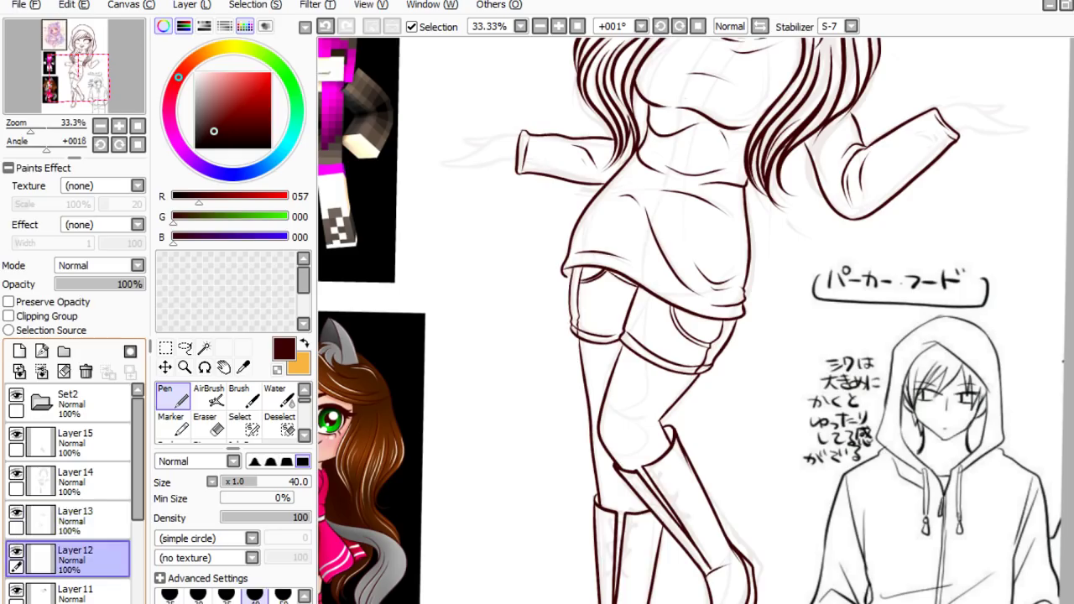
left_click(71, 442)
left_click(16, 435)
left_click(16, 436)
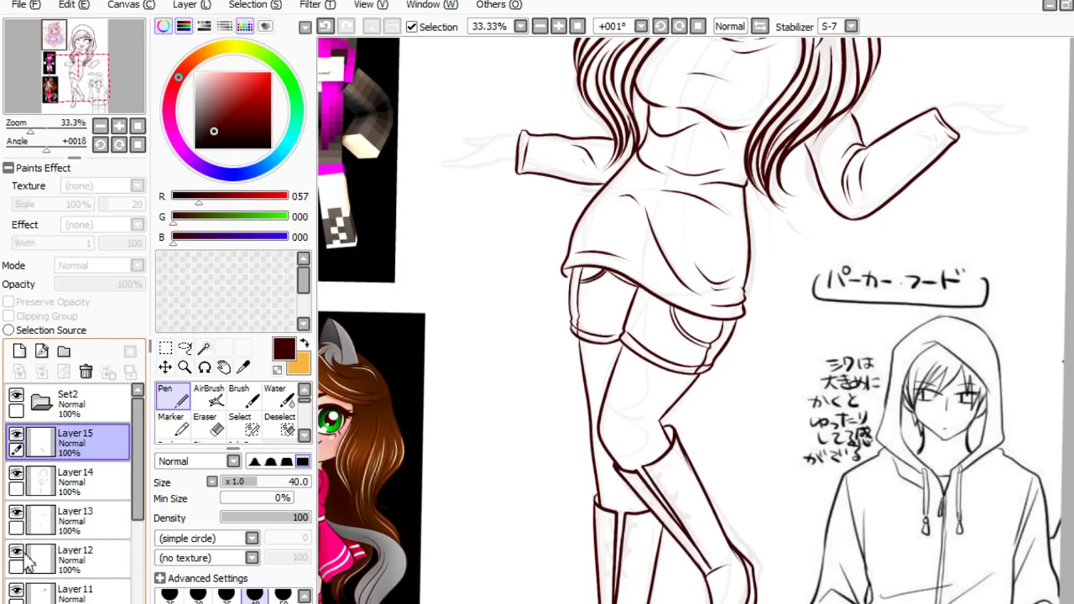
left_click(20, 351)
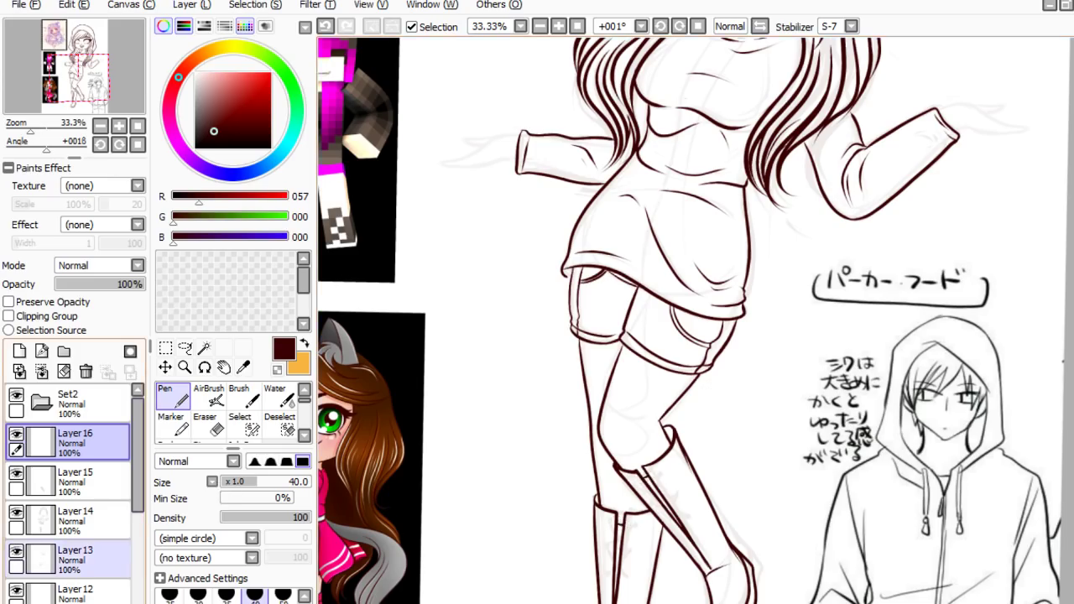
left_click(84, 478)
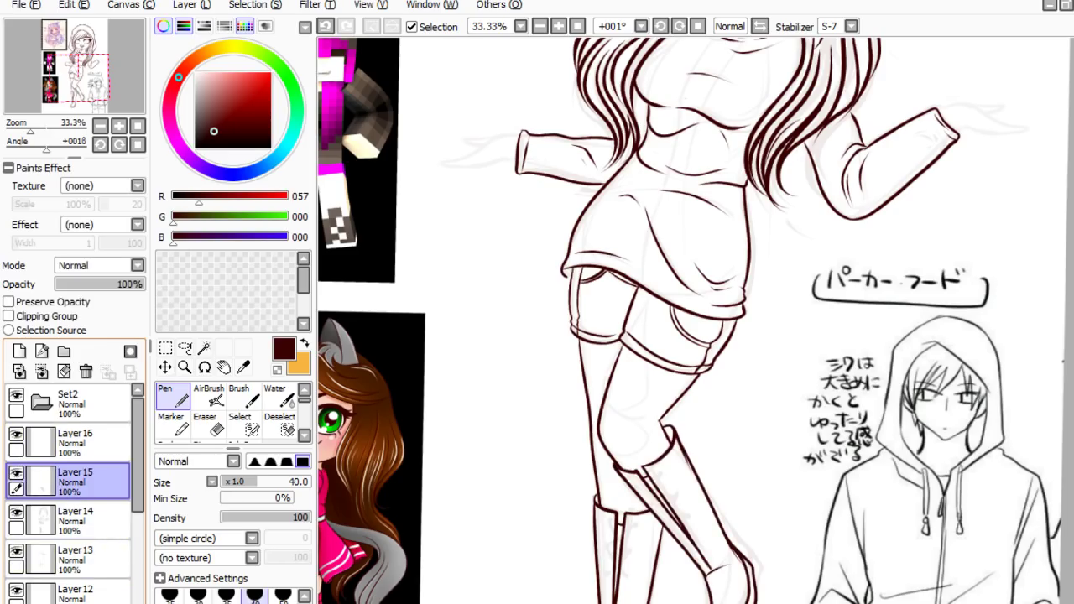
- Try an inner rim line along the raised boot's top edge and front flap with the Pen
scroll(676, 416, "up", 2)
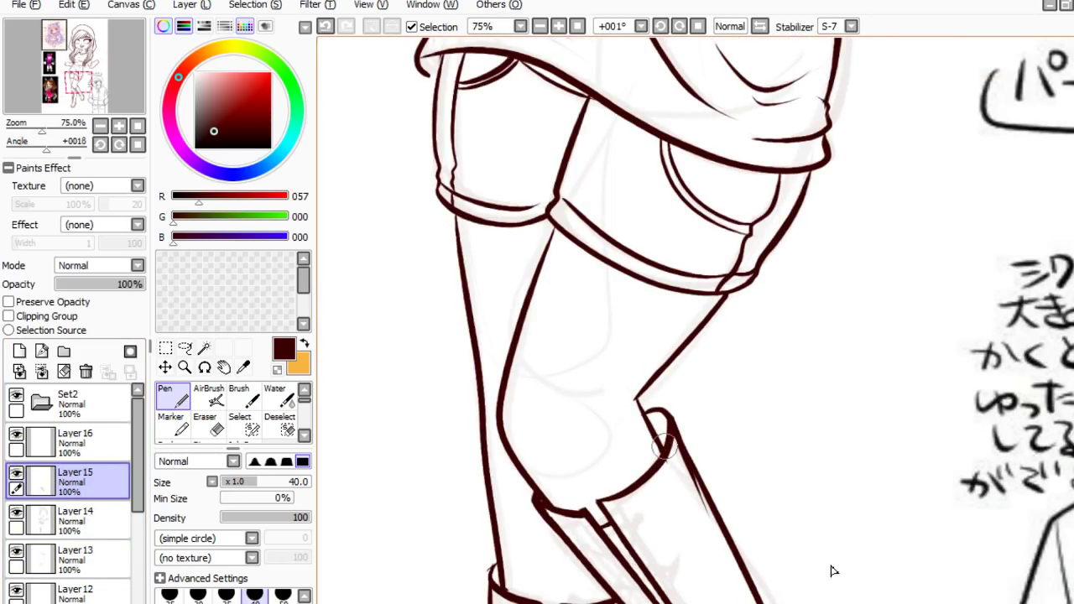
mouse_move(597, 500)
left_mouse_down()
mouse_move(658, 445)
mouse_move(653, 411)
mouse_move(665, 430)
left_mouse_up()
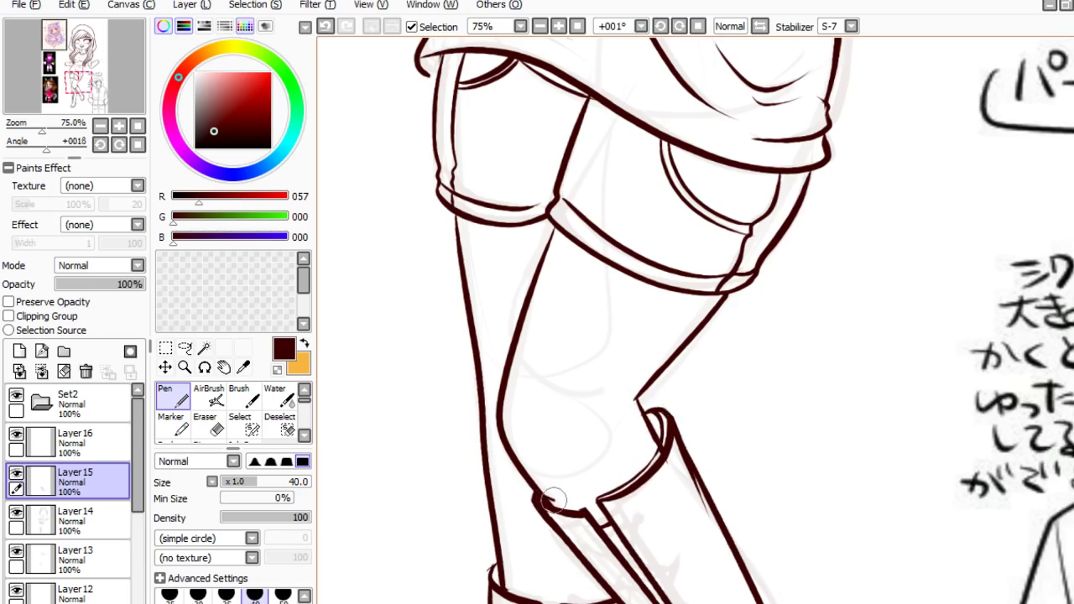
left_click_drag(553, 500, 594, 510)
scroll(650, 470, "down", 3)
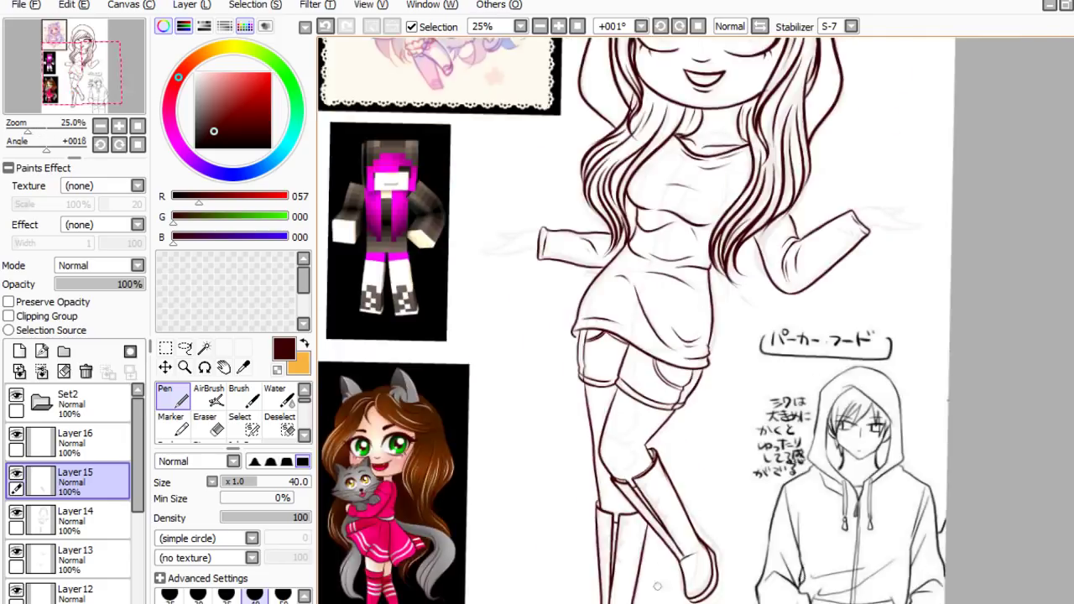
scroll(657, 587, "up", 2)
scroll(668, 356, "down", 3)
scroll(641, 352, "up", 4)
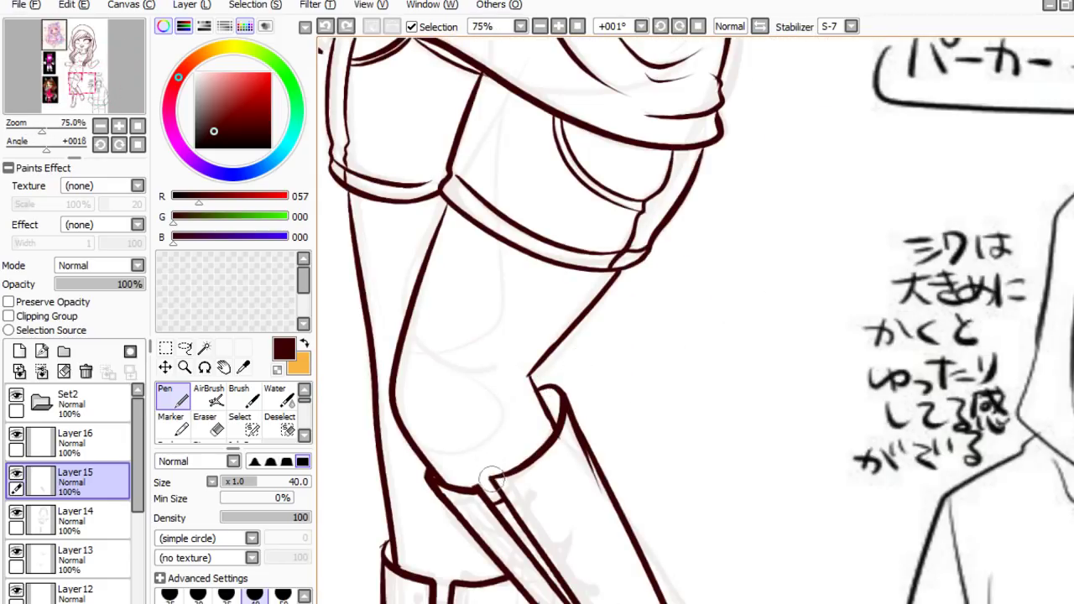
- Ink an inner rim line following the raised boot's curved top edge up to the back corner, redoing the stroke until it fits
mouse_move(522, 453)
left_mouse_down()
mouse_move(550, 415)
mouse_move(541, 388)
left_mouse_up()
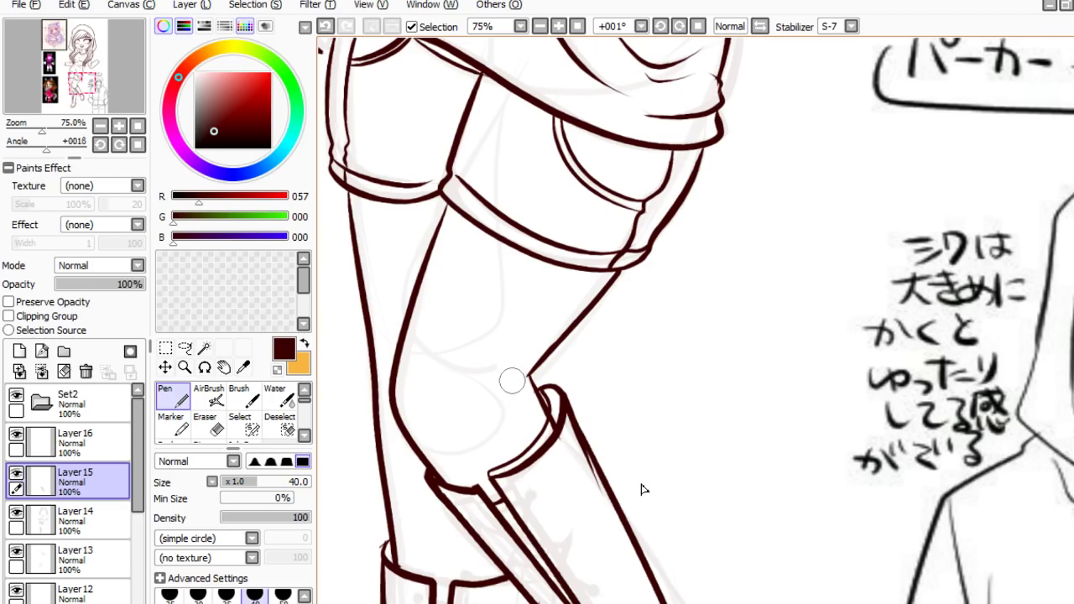
key("ctrl+z")
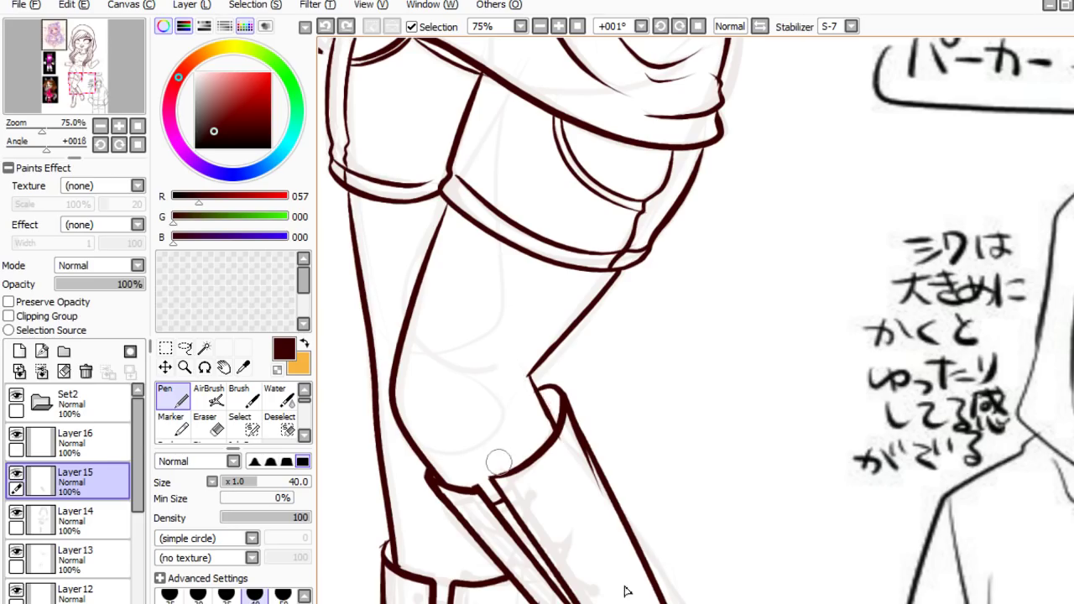
left_click_drag(492, 473, 530, 445)
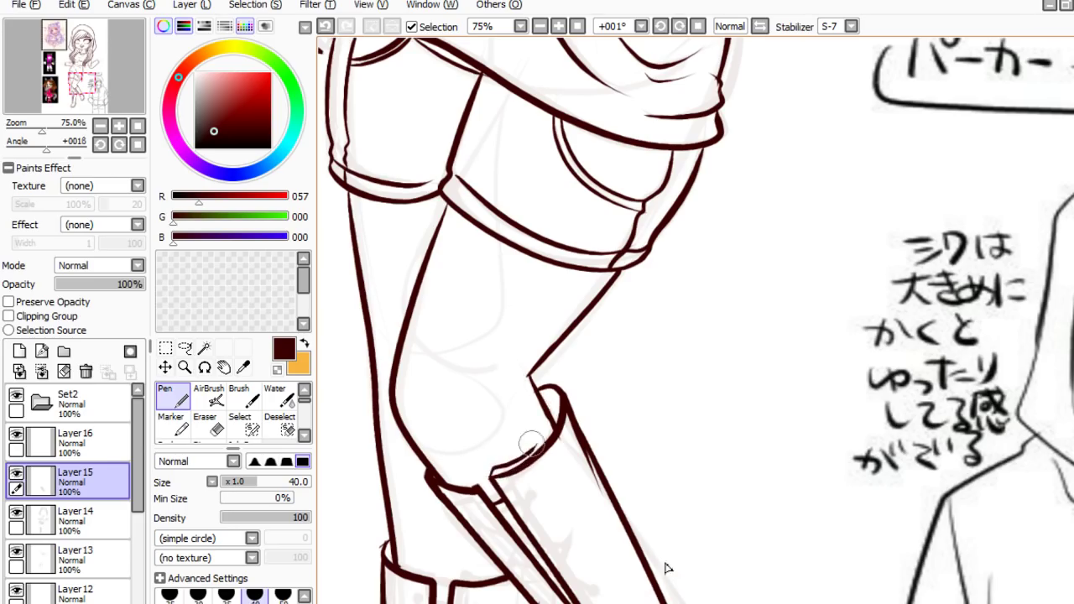
key("ctrl+z")
mouse_move(490, 473)
left_mouse_down()
mouse_move(534, 441)
mouse_move(547, 403)
left_mouse_up()
key("ctrl+z")
mouse_move(492, 475)
left_mouse_down()
mouse_move(532, 447)
mouse_move(558, 388)
left_mouse_up()
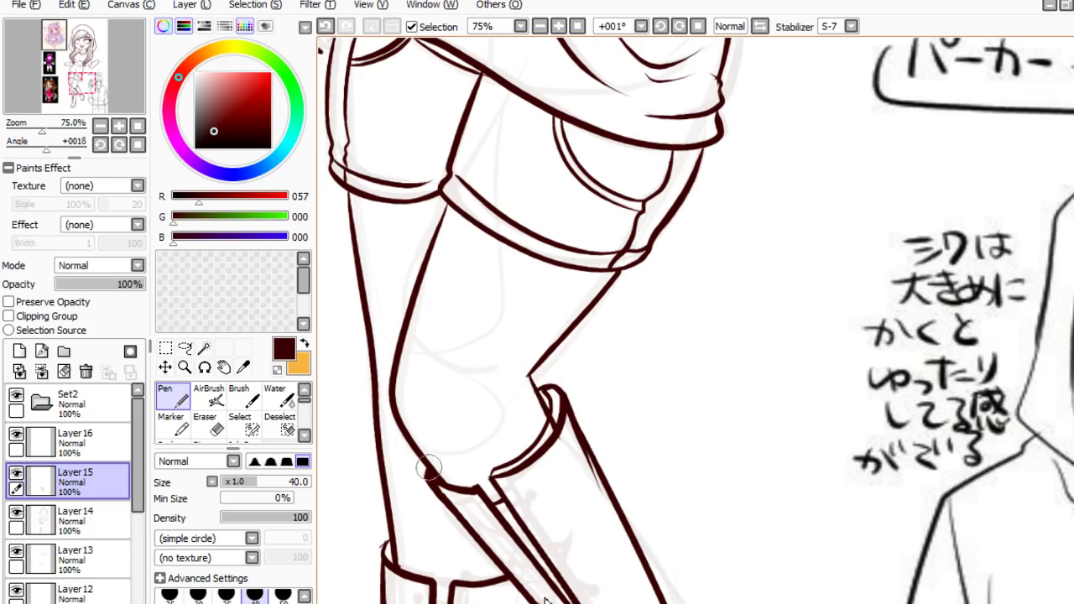
- Ink matching inner rim lines on the raised boot's front flap and along the standing boot's top edge
left_click_drag(428, 469, 495, 482)
key("ctrl+z")
scroll(497, 429, "down", 4)
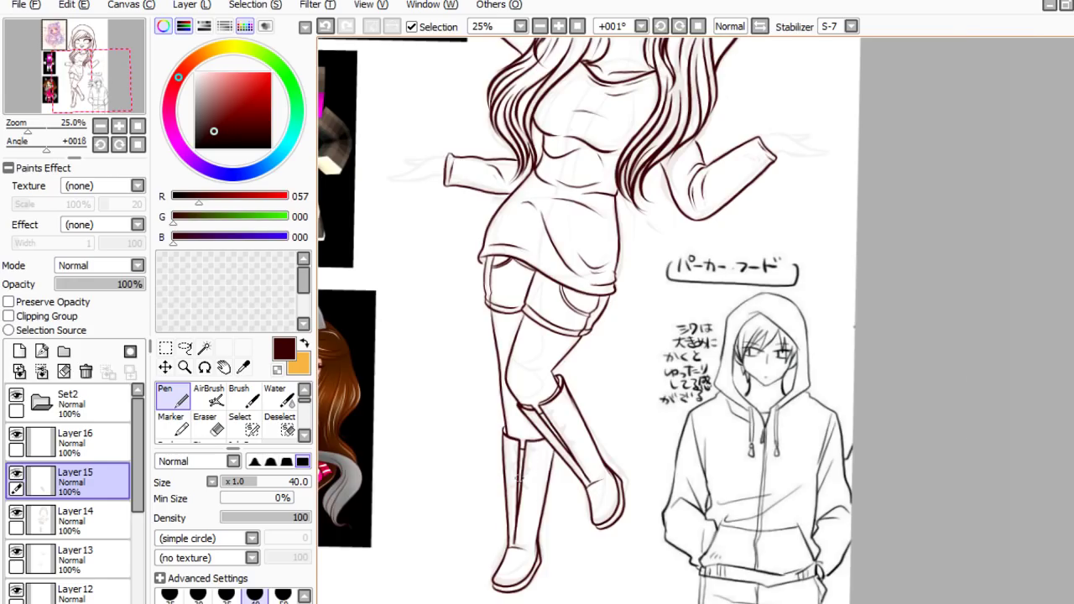
scroll(504, 474, "up", 3)
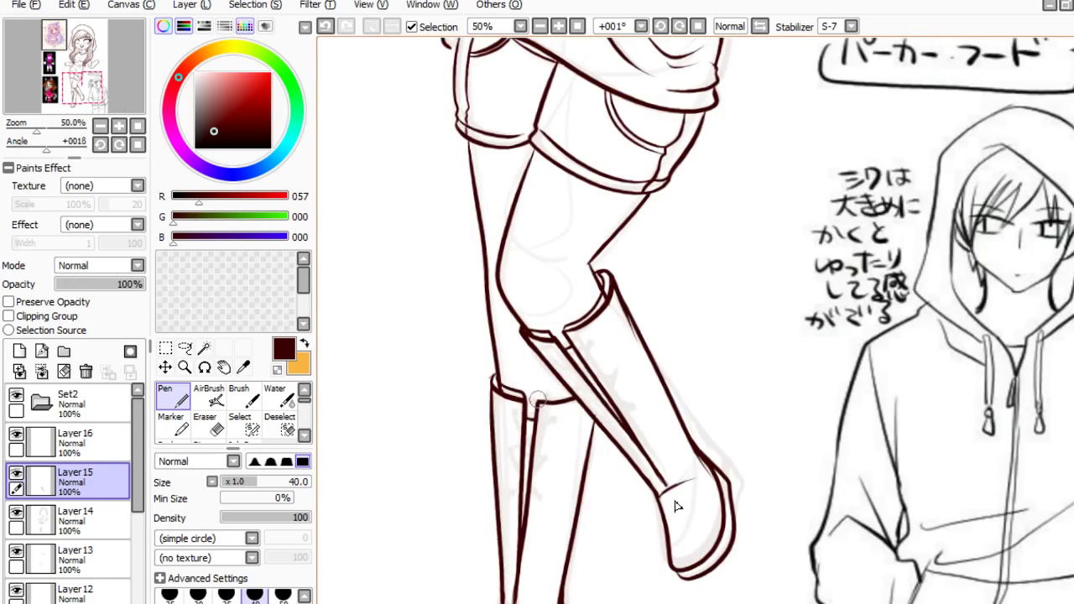
key("ctrl+z")
left_click_drag(539, 397, 577, 390)
scroll(594, 352, "down", 3)
scroll(592, 361, "up", 4)
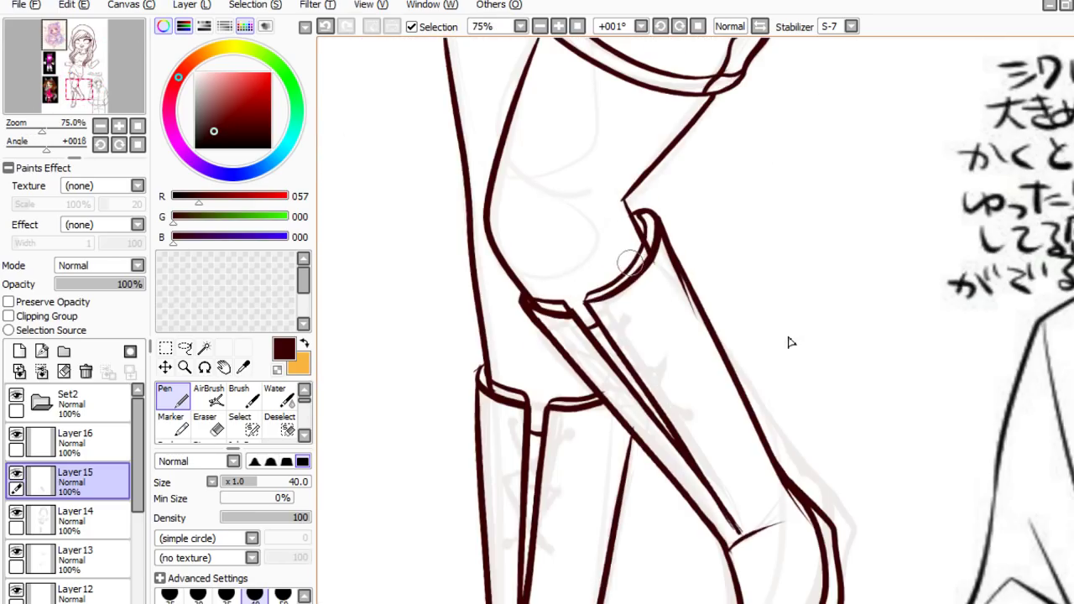
- Check which lines lie on Layer 13 and Layer 14 by toggling their visibility, and return to Layer 15
left_click(84, 559)
left_click(16, 551)
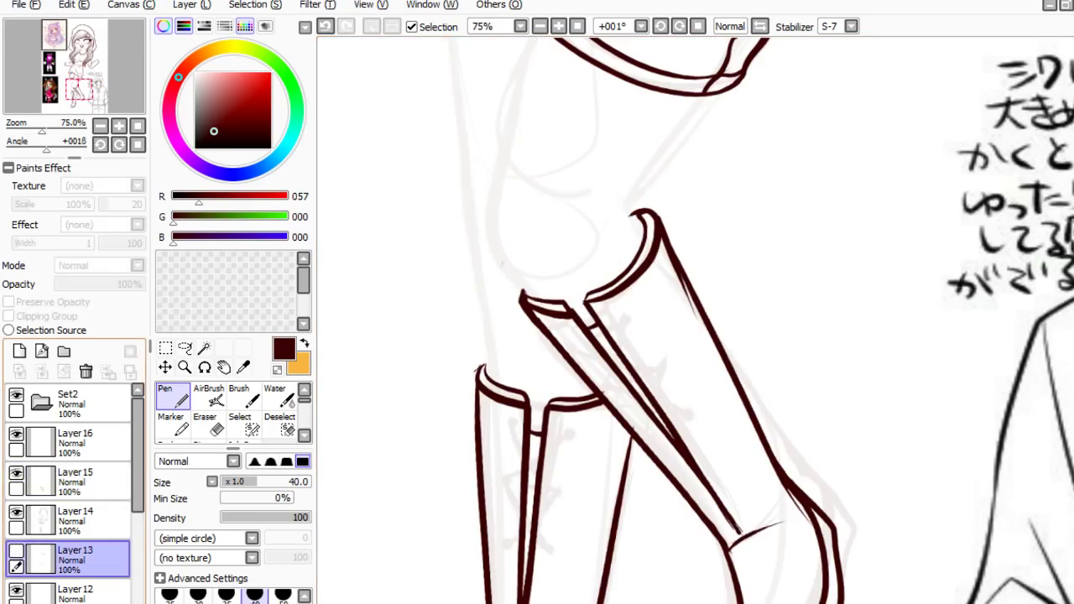
left_click(16, 551)
left_click(209, 424)
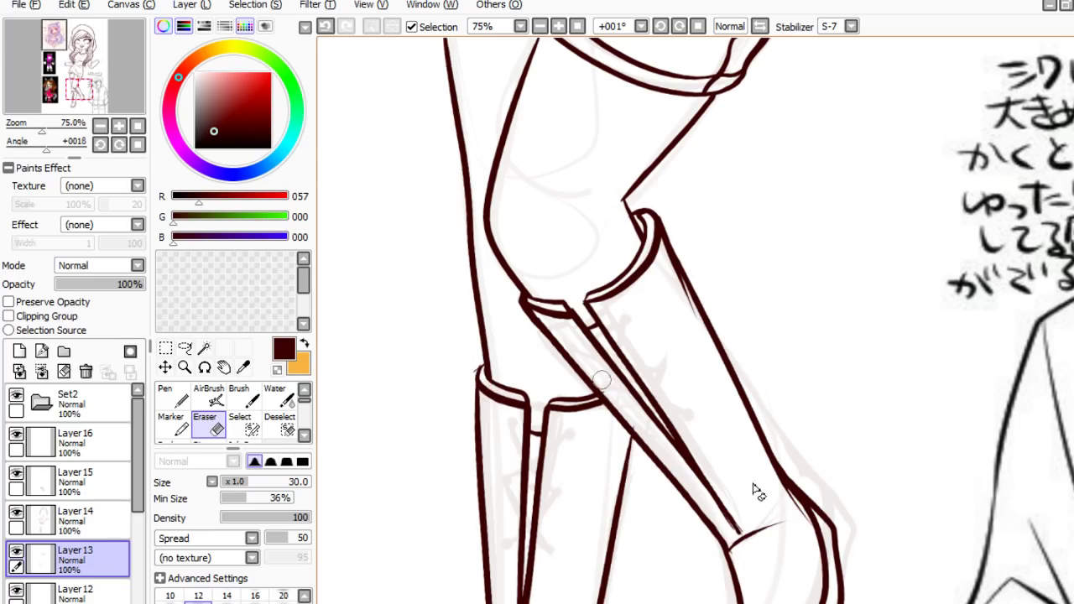
scroll(646, 412, "down", 4)
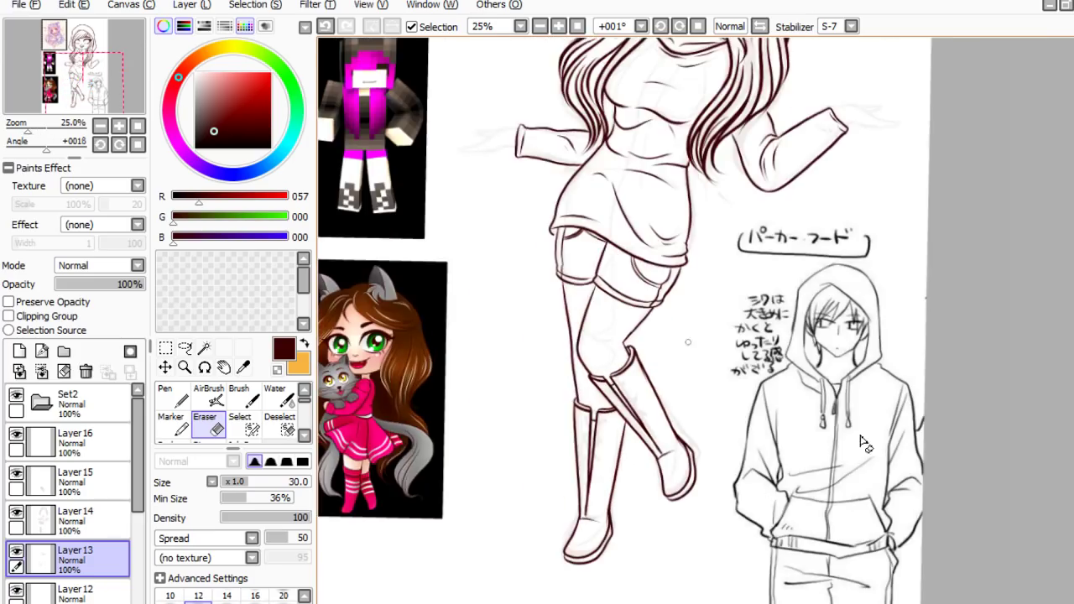
scroll(688, 343, "up", 4)
left_click(79, 519)
left_click(16, 512)
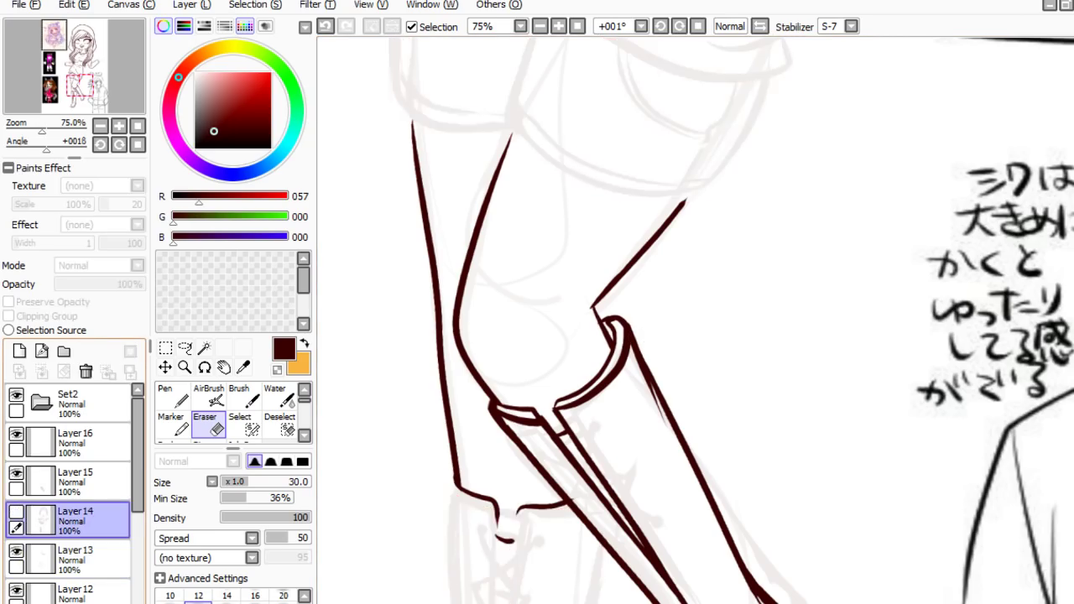
left_click(16, 512)
left_click(80, 480)
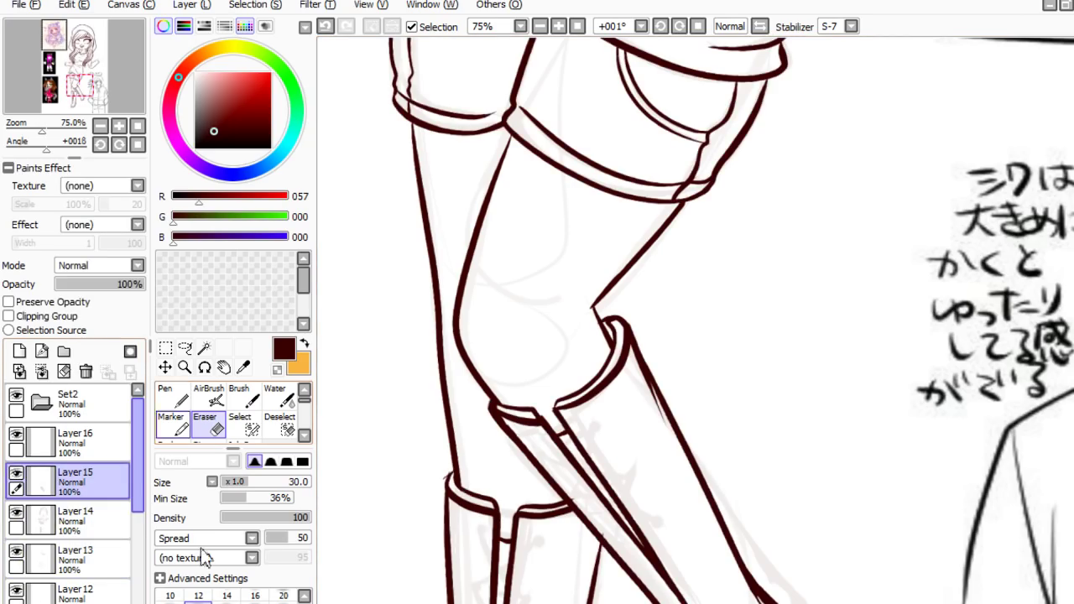
- Touch up the rim corners with the Pen at the raised boot's back and front and at the standing boot's outer edge
left_click(165, 394)
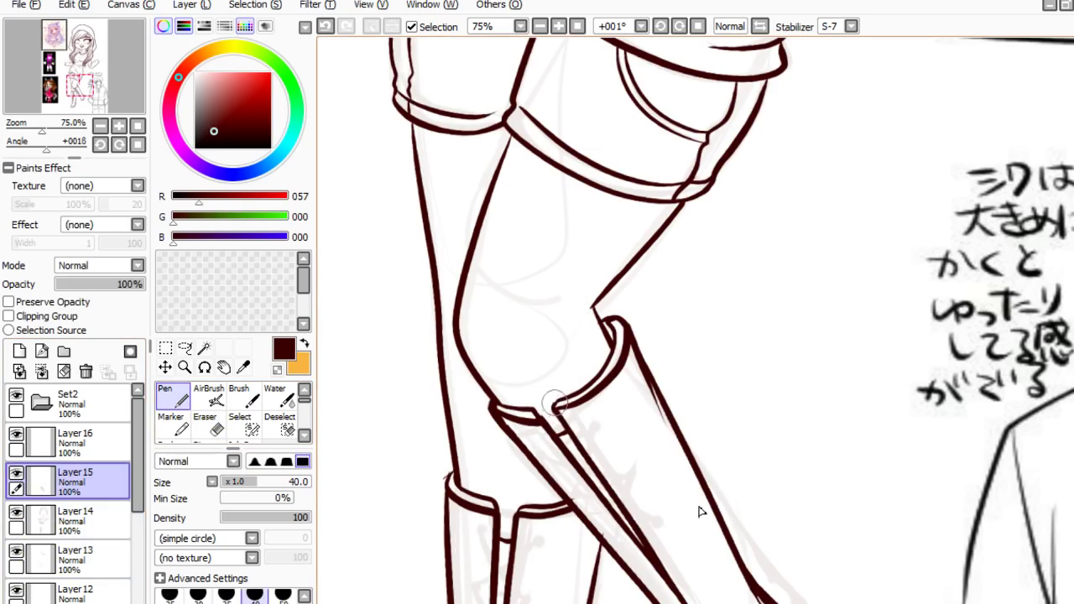
key("ctrl+z")
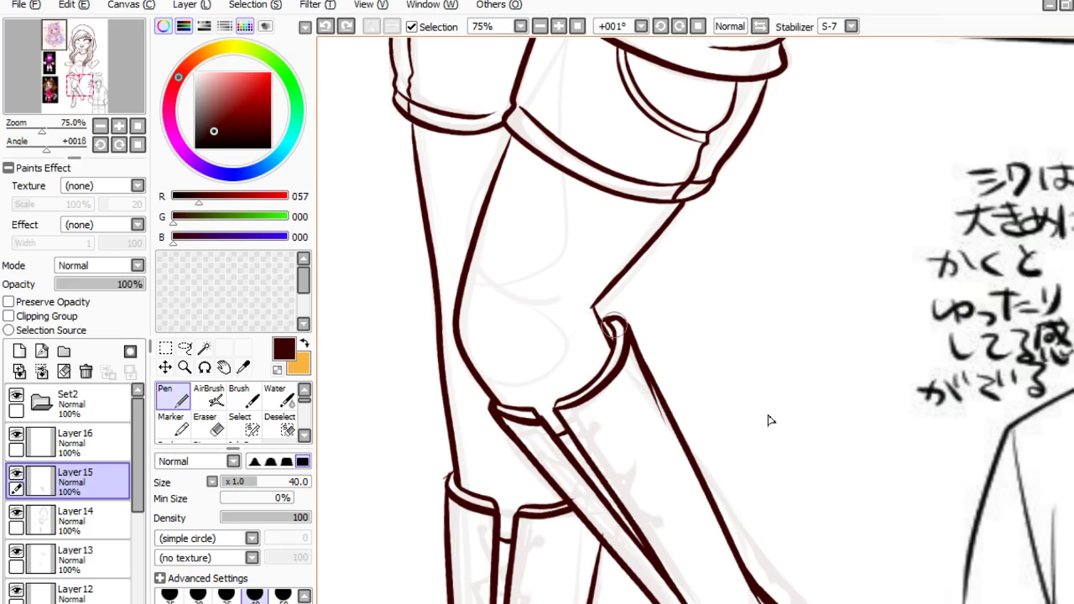
scroll(615, 326, "up", 1)
left_click_drag(601, 318, 612, 334)
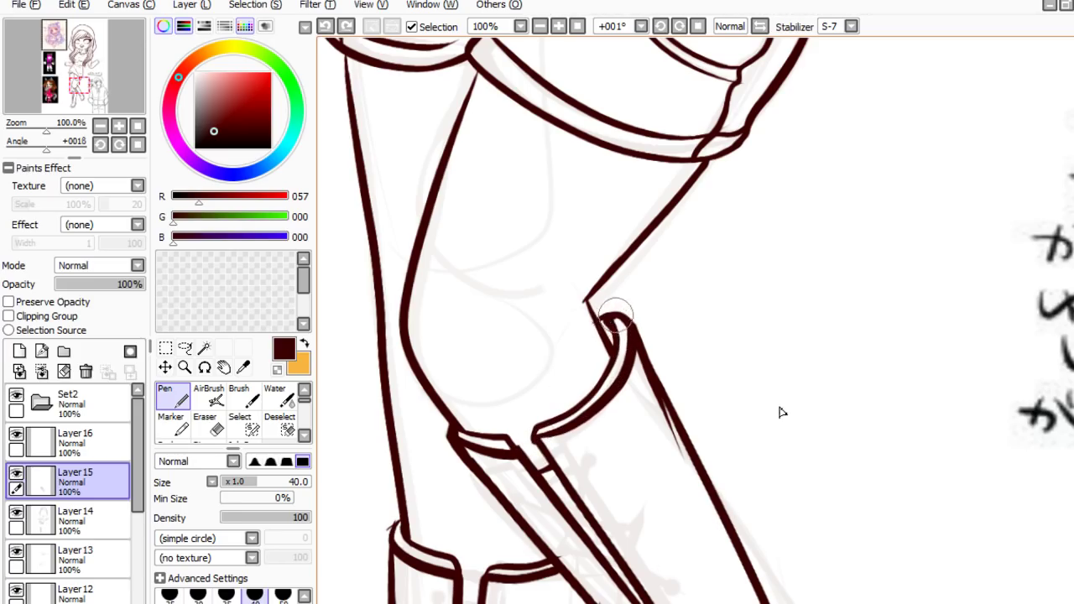
left_click_drag(616, 316, 631, 334)
left_click_drag(450, 436, 465, 429)
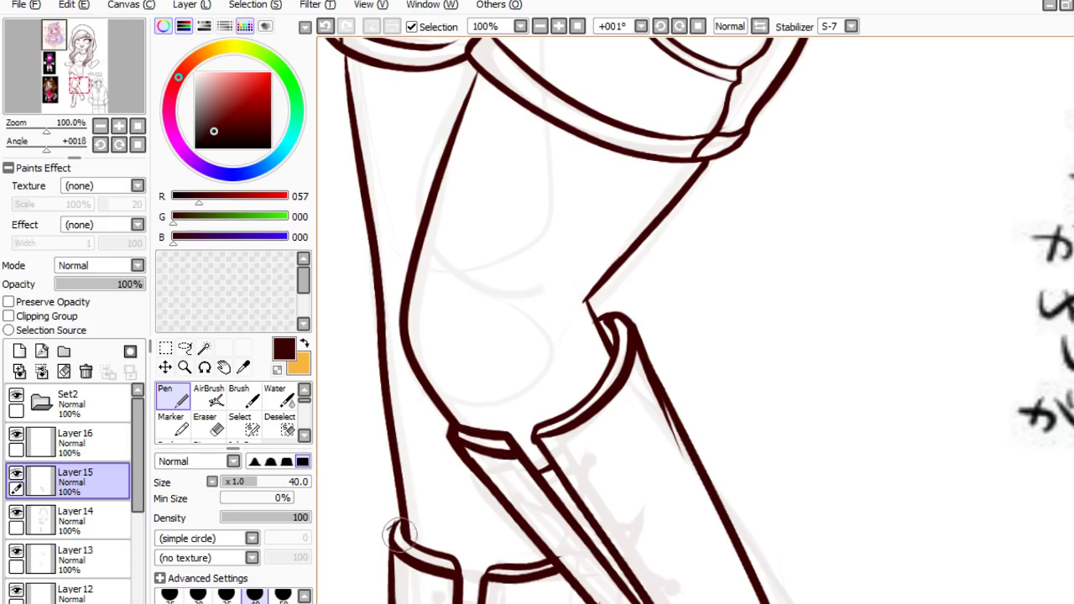
left_click_drag(390, 544, 399, 518)
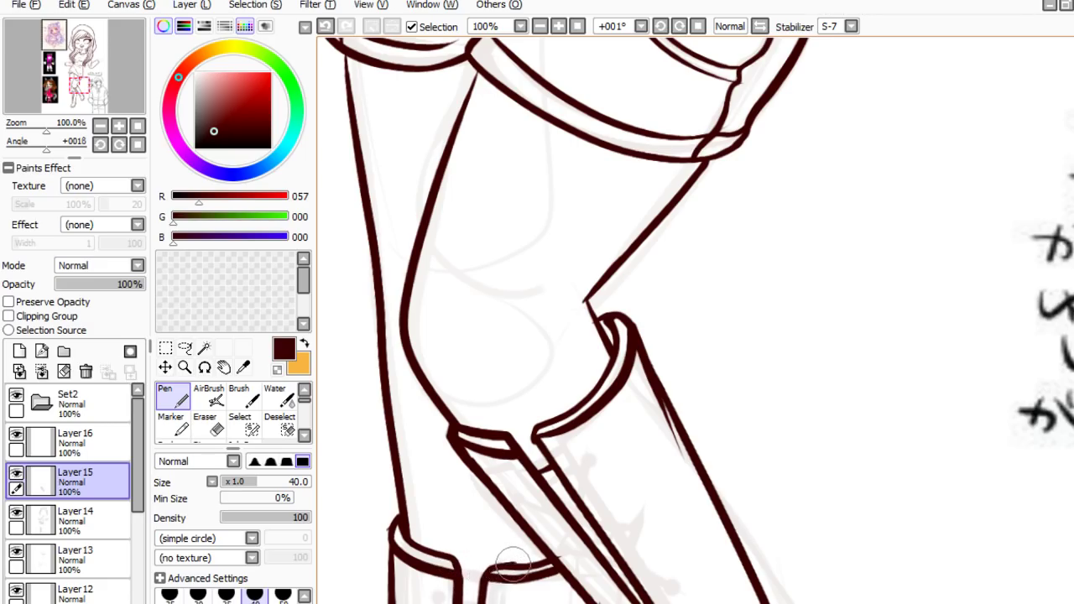
- Examine the boots and the whole figure's line art at several zoom levels
scroll(572, 522, "down", 5)
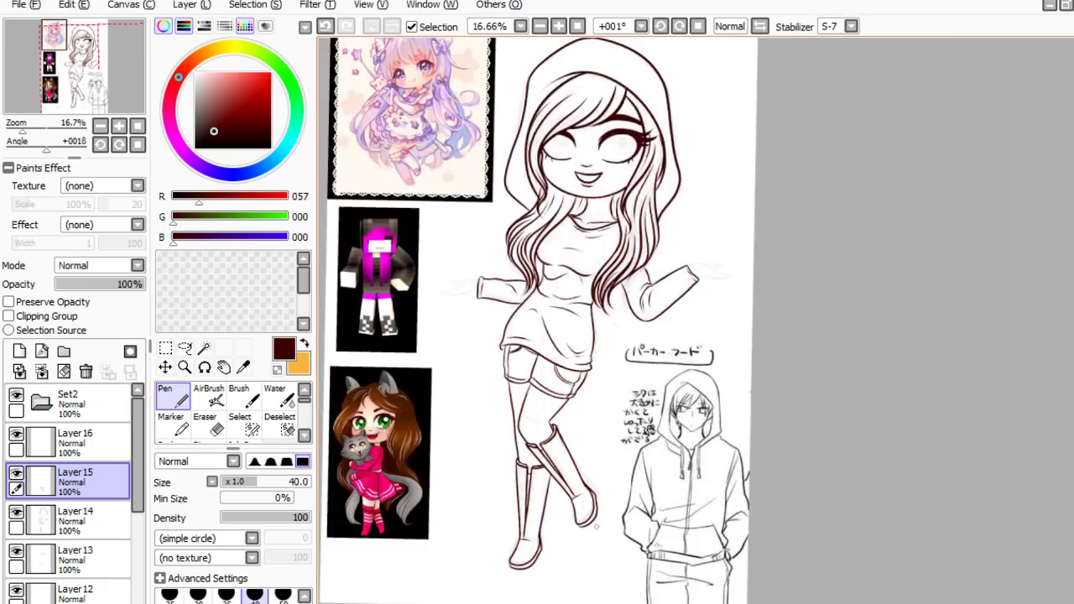
scroll(532, 294, "down", 1)
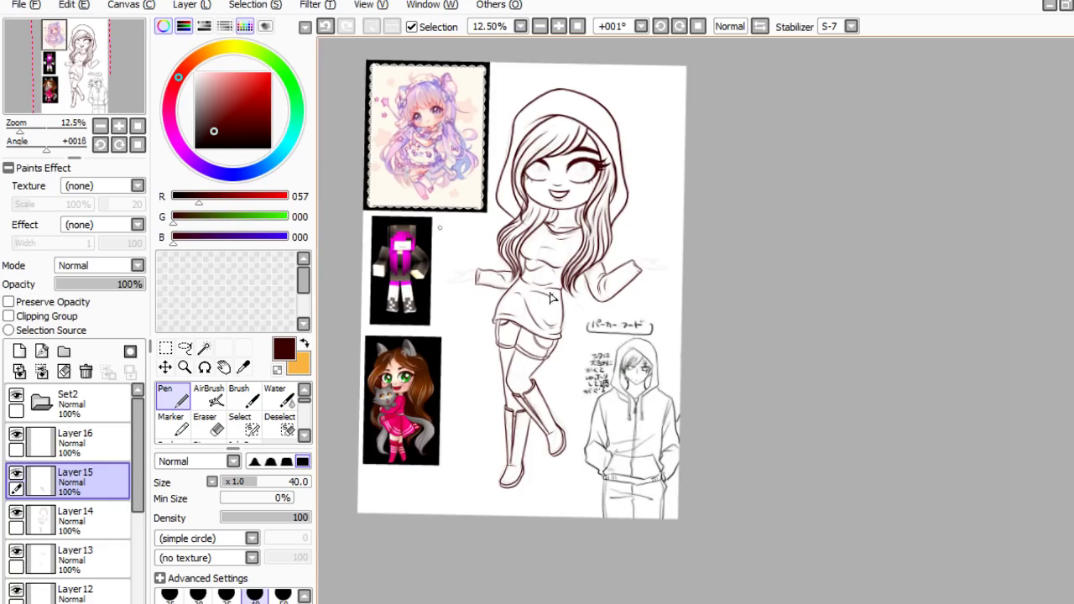
scroll(501, 271, "up", 1)
scroll(696, 355, "down", 1)
scroll(655, 327, "up", 1)
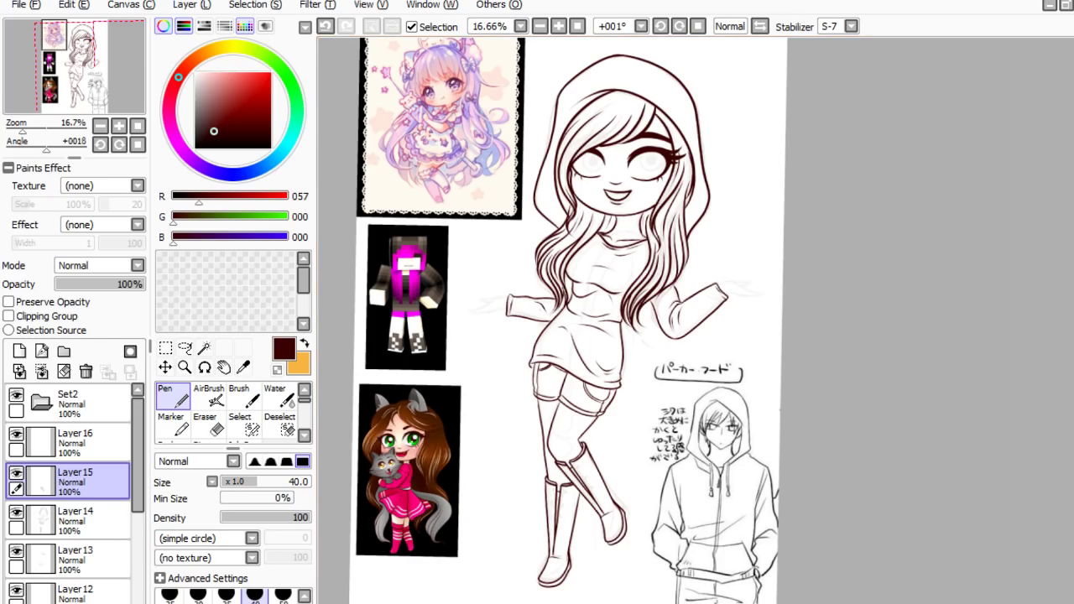
scroll(637, 236, "down", 2)
scroll(737, 371, "up", 2)
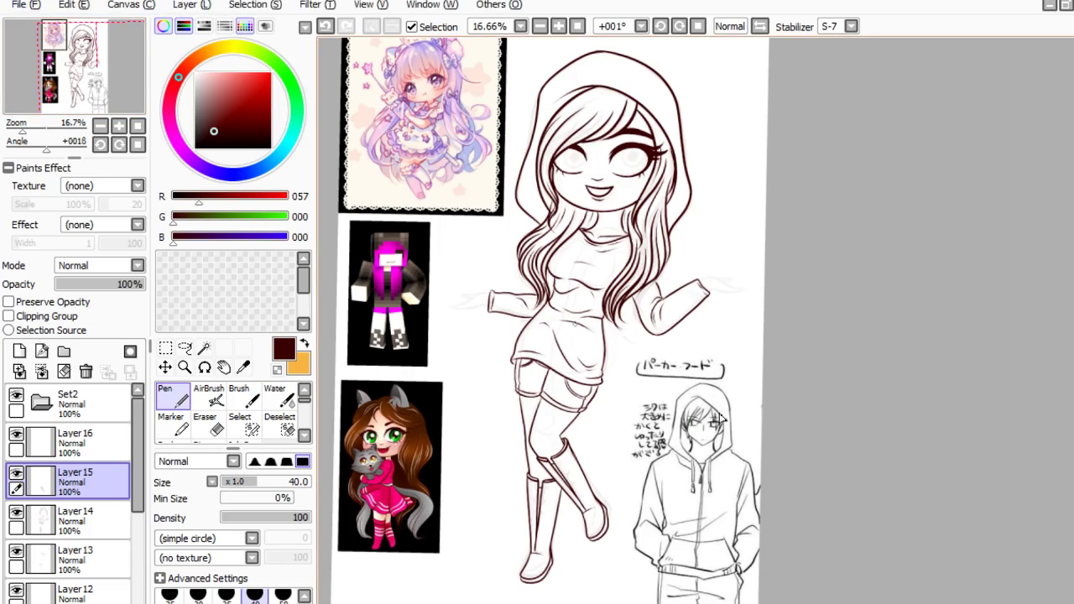
scroll(641, 328, "down", 1)
scroll(800, 400, "up", 1)
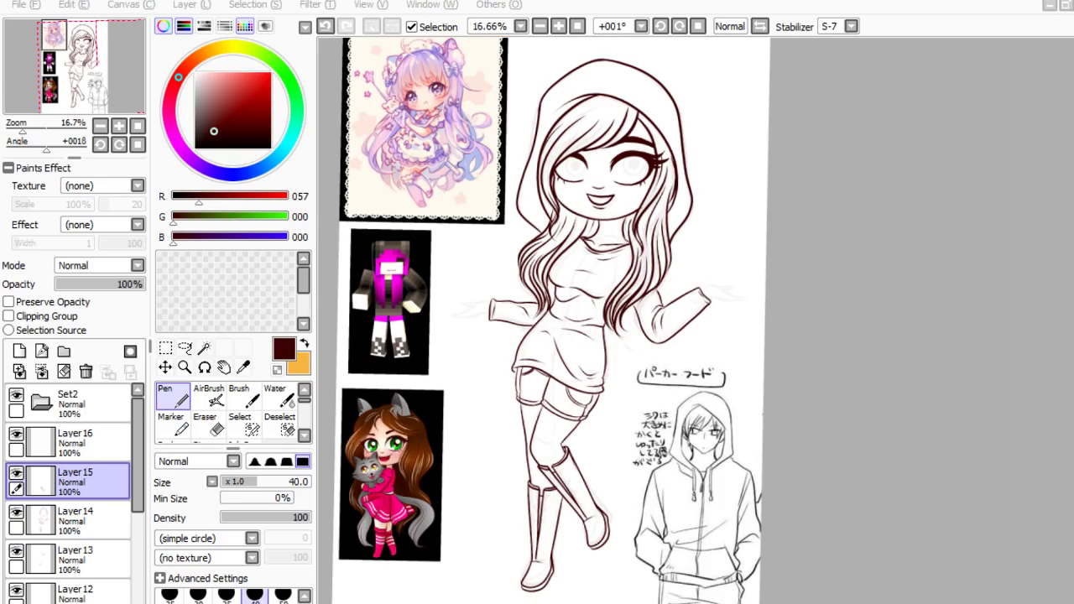
scroll(751, 422, "down", 3)
scroll(592, 333, "up", 4)
scroll(664, 486, "down", 3)
scroll(821, 404, "up", 2)
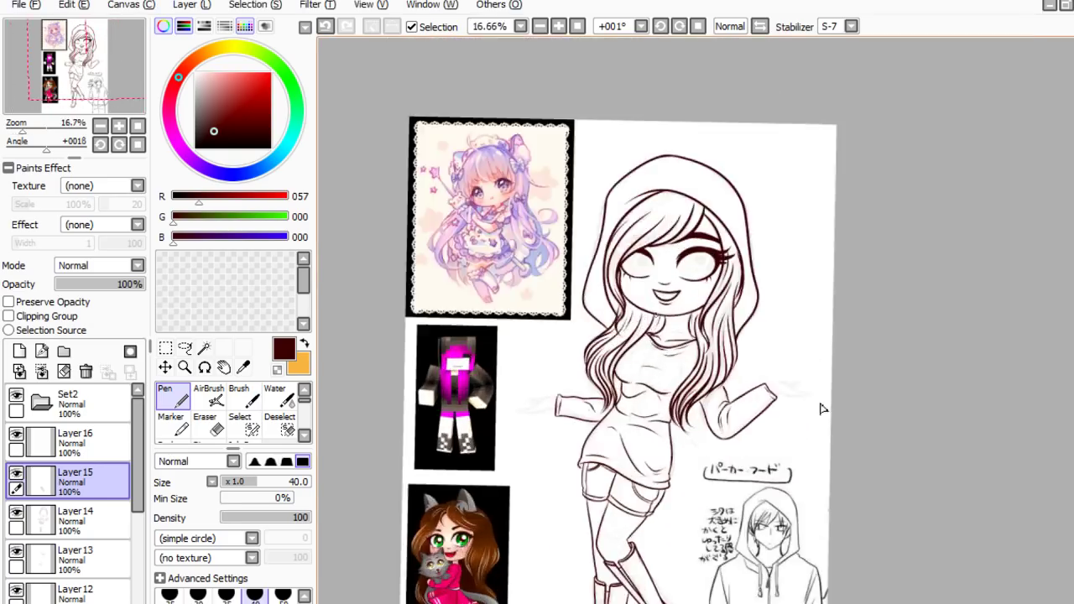
scroll(824, 409, "up", 1)
scroll(760, 554, "down", 1)
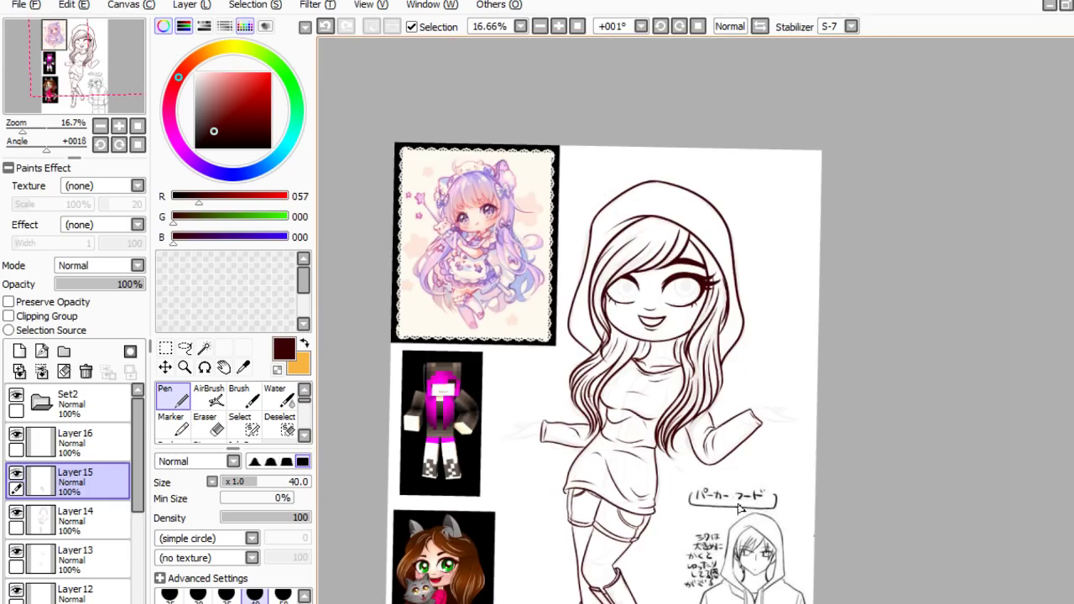
- Set the Stabilizer to S-1 and handwrite large letters across the figure's hair and face with the Pen on Layer 15
scroll(740, 508, "up", 1)
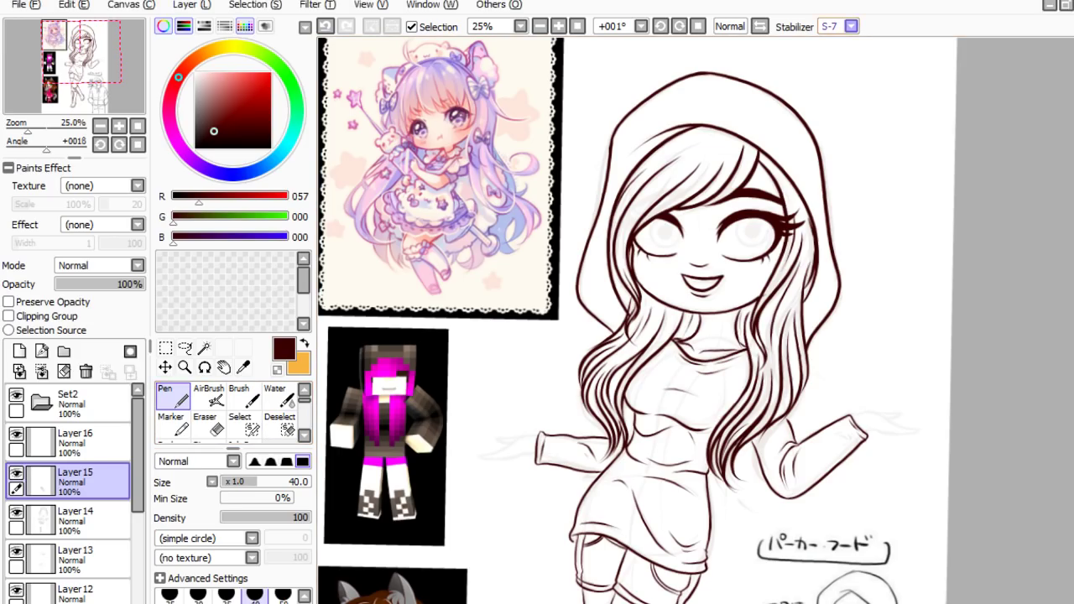
left_click(849, 25)
left_click(838, 249)
mouse_move(508, 376)
left_mouse_down()
mouse_move(475, 403)
mouse_move(531, 408)
left_mouse_up()
left_click_drag(529, 356, 547, 409)
mouse_move(559, 413)
left_mouse_down()
mouse_move(550, 341)
mouse_move(604, 403)
left_mouse_up()
left_click_drag(554, 388, 583, 382)
mouse_move(608, 387)
left_mouse_down()
mouse_move(597, 322)
mouse_move(648, 372)
left_mouse_up()
left_click_drag(691, 278, 737, 325)
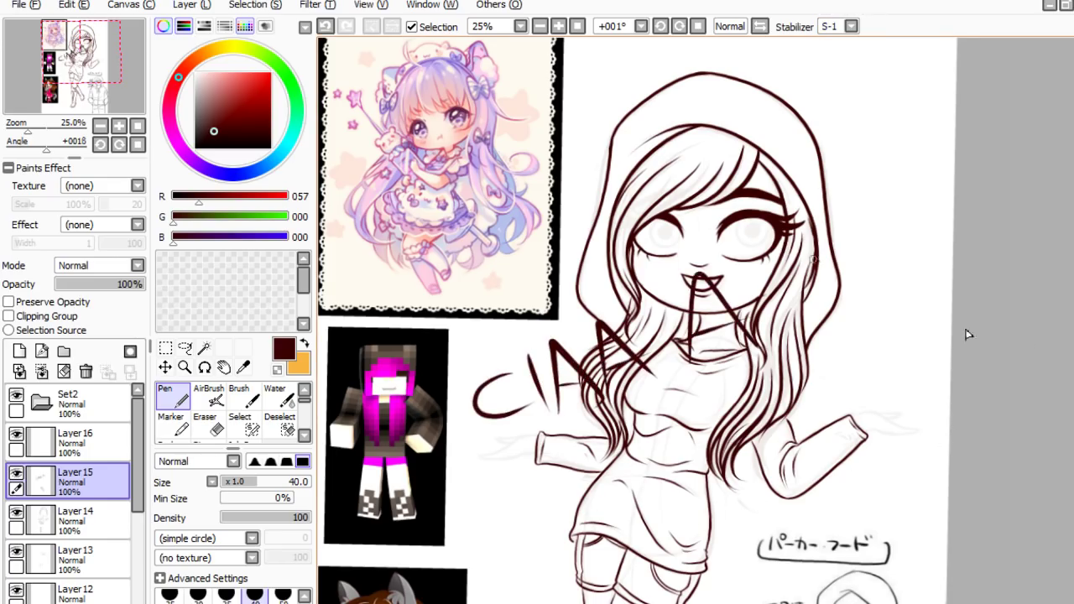
left_click_drag(821, 249, 829, 261)
left_click_drag(899, 177, 889, 273)
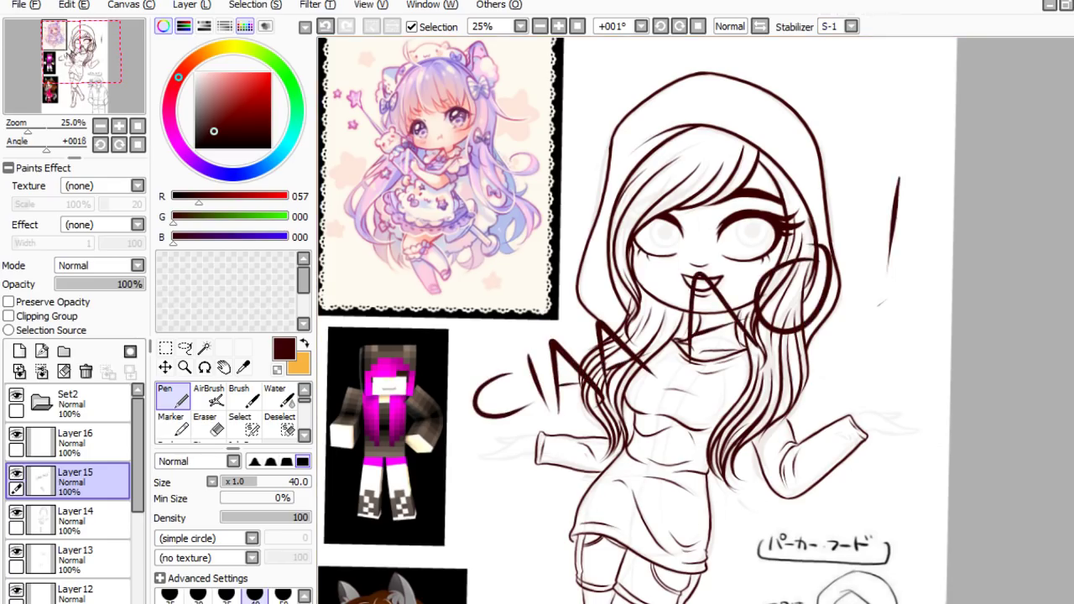